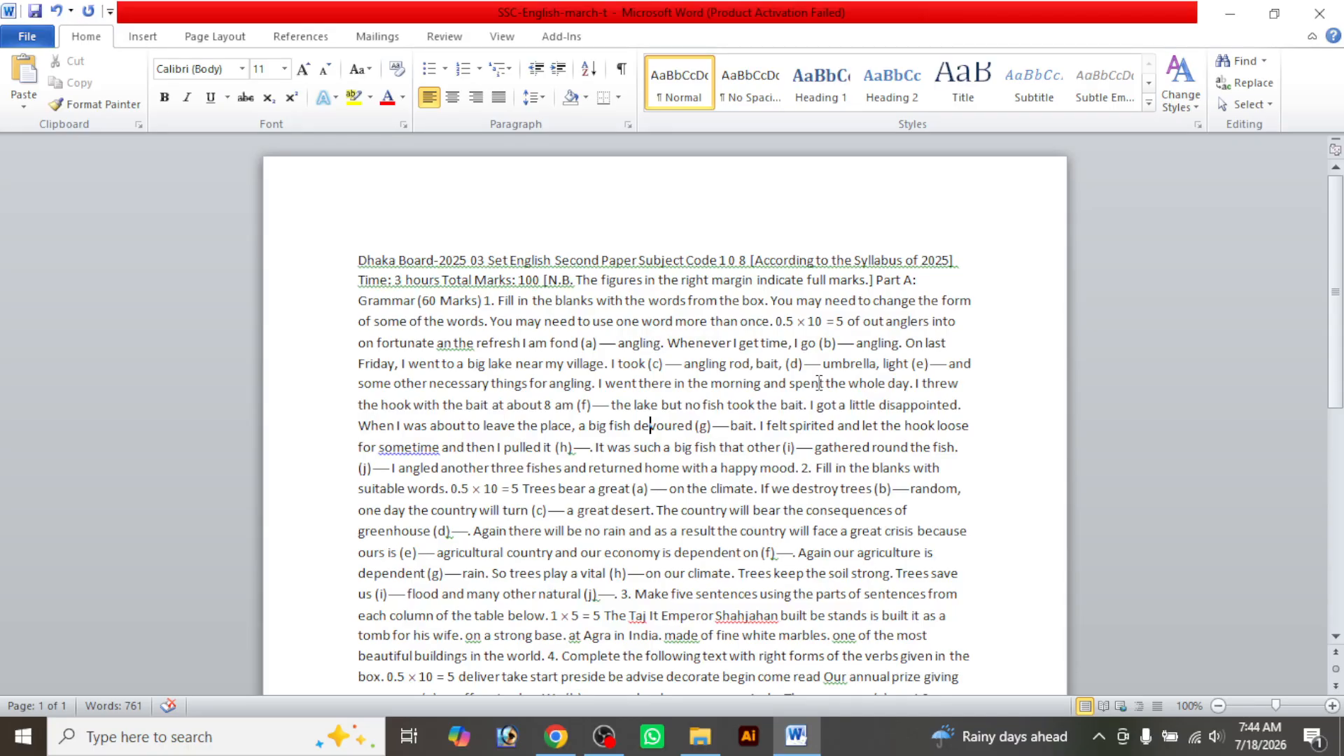
Delete all the existing text from the SSC-English document
{"action": "key", "text": "ctrl+a"}
{"action": "key", "text": "Delete"}
{"action": "scroll", "coordinate": [654, 384], "scroll_direction": "down", "scroll_amount": 7}
{"action": "scroll", "coordinate": [654, 384], "scroll_direction": "up", "scroll_amount": 3}
Try to create a new Microsoft Word document on the desktop
{"action": "left_click", "coordinate": [1230, 14]}
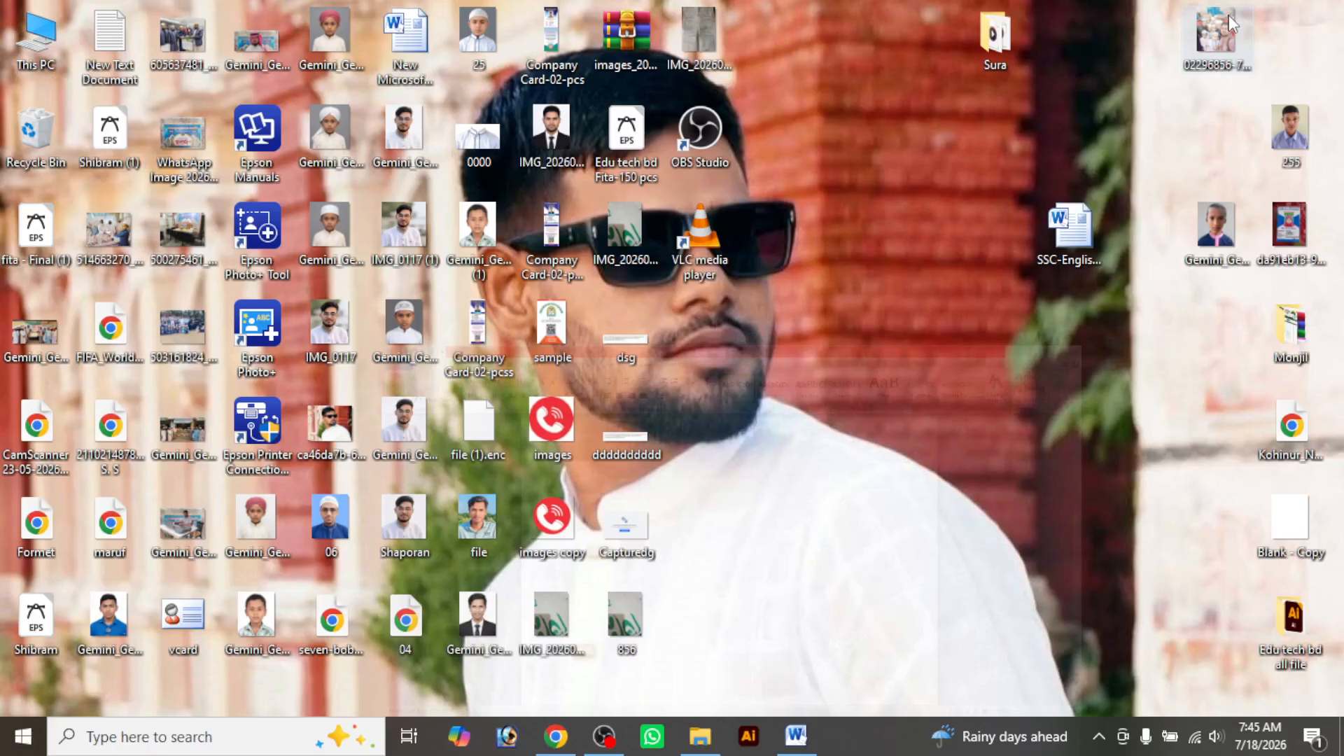
{"action": "right_click", "coordinate": [876, 187]}
{"action": "mouse_move", "coordinate": [922, 365]}
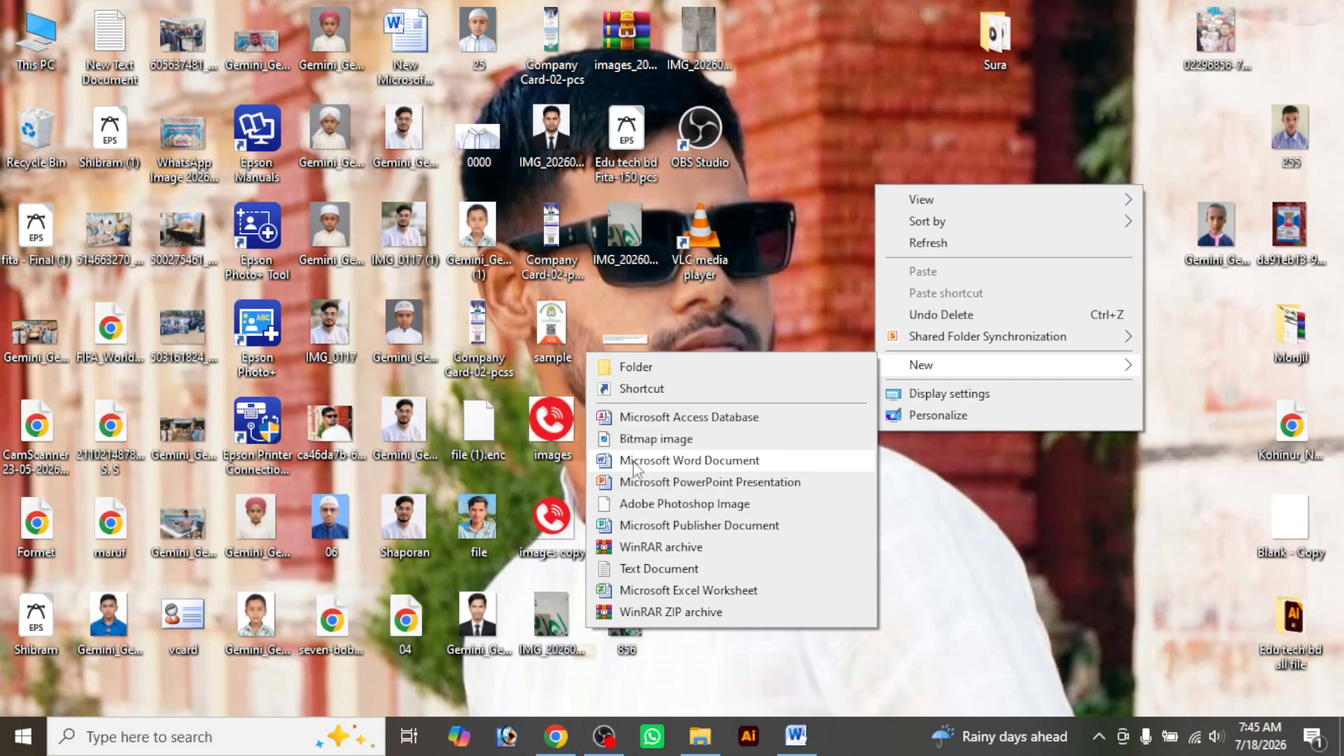
{"action": "left_click", "coordinate": [633, 461]}
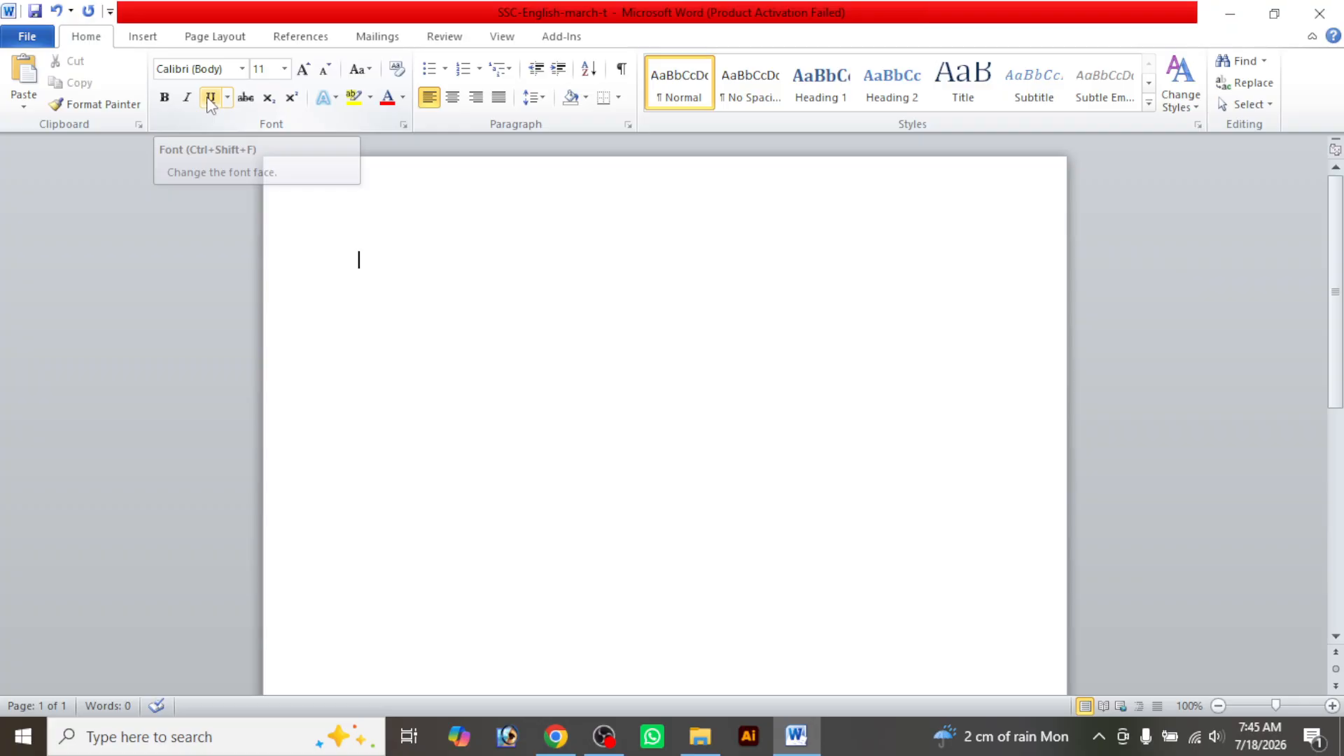
Set the empty document's font to Times New Roman at size 12
{"action": "left_click", "coordinate": [243, 69]}
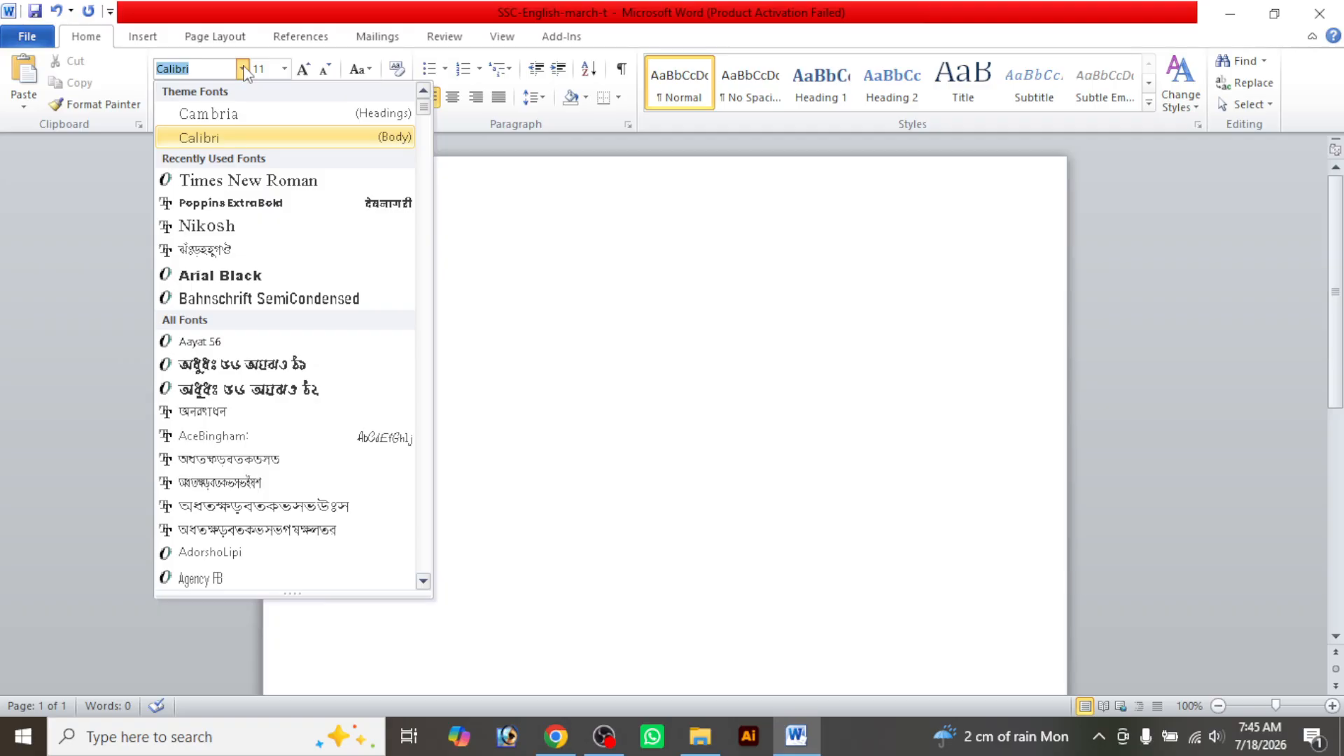
{"action": "left_click", "coordinate": [272, 184]}
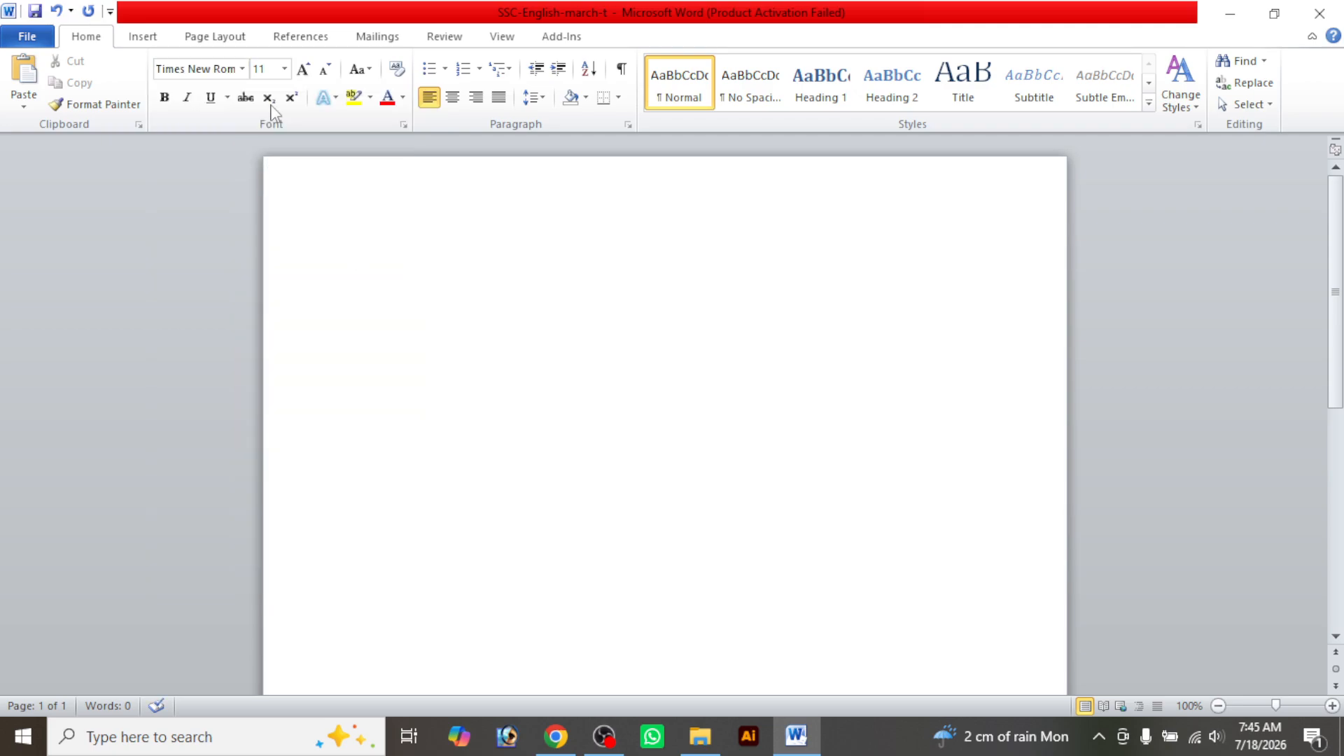
{"action": "left_click", "coordinate": [286, 69]}
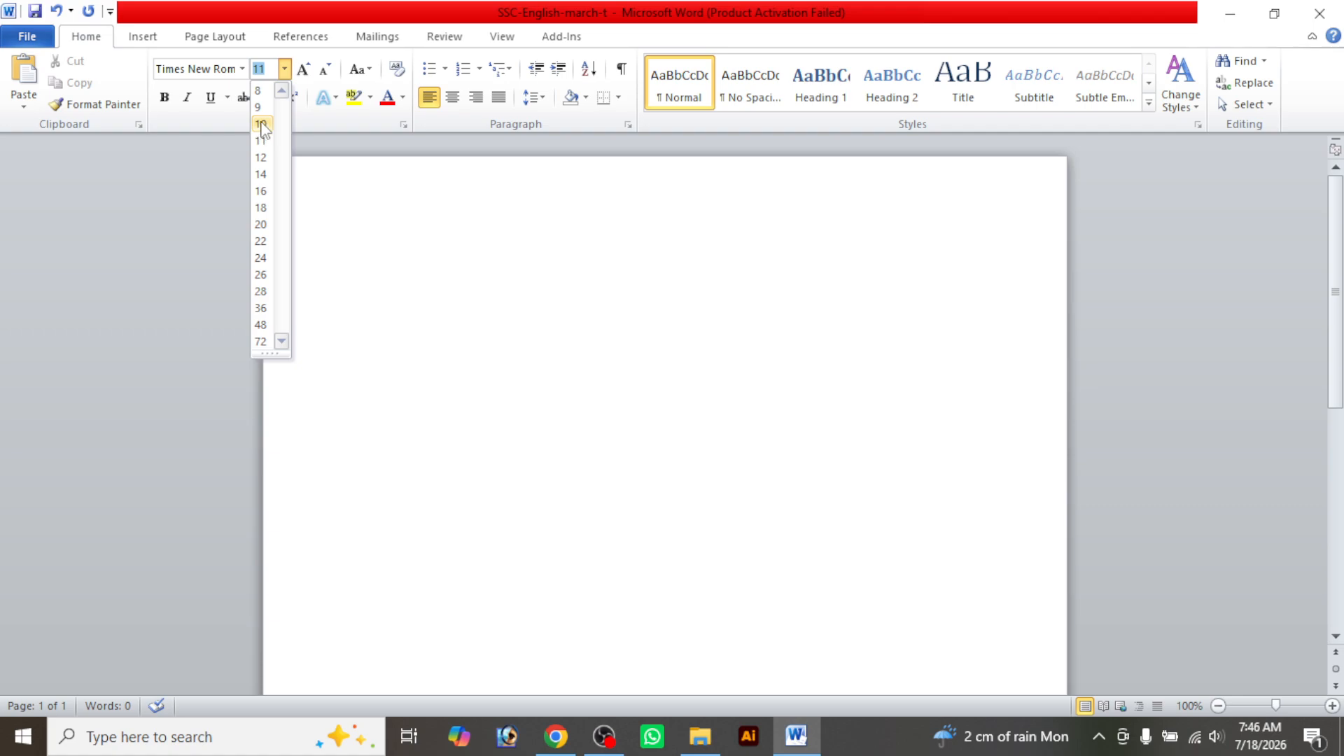
{"action": "left_click", "coordinate": [261, 158]}
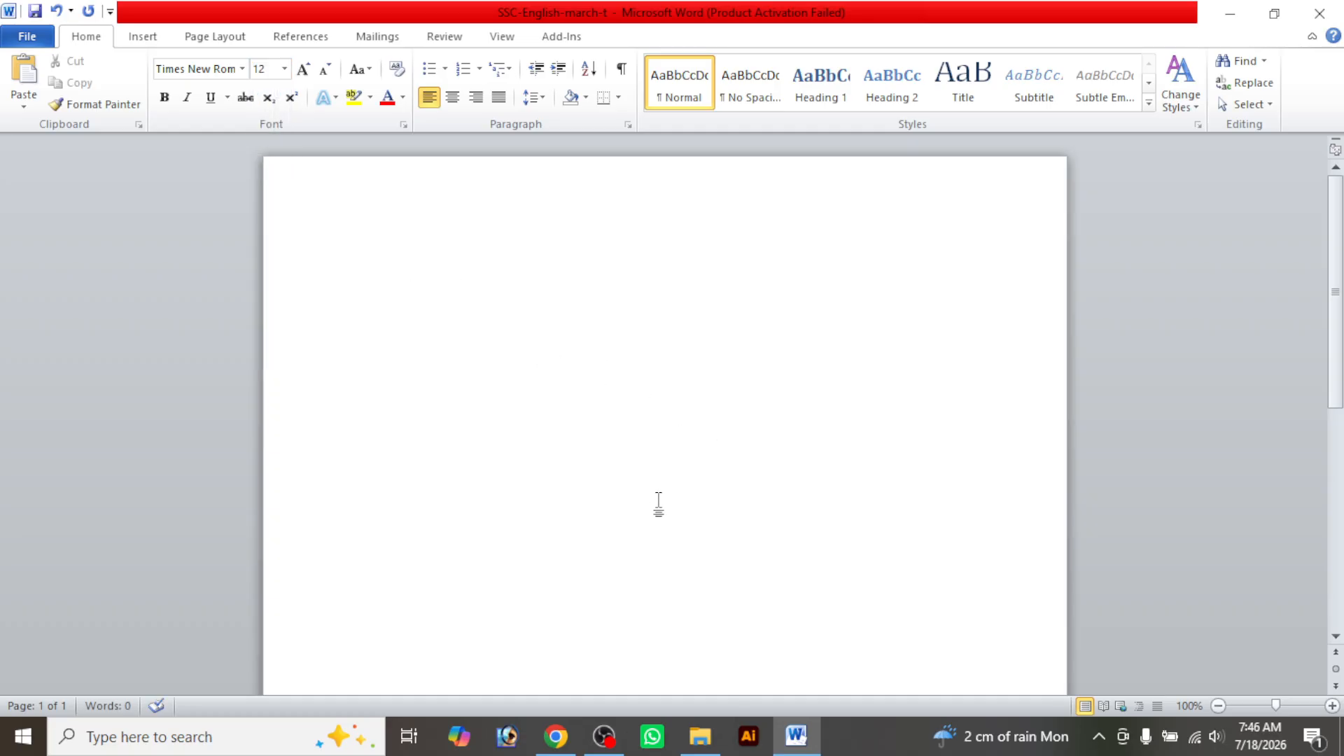
Switch to Chrome and copy the PDF's first-page question text from the Dhaka Board-2025 heading through the end of question 7
{"action": "left_click", "coordinate": [809, 748]}
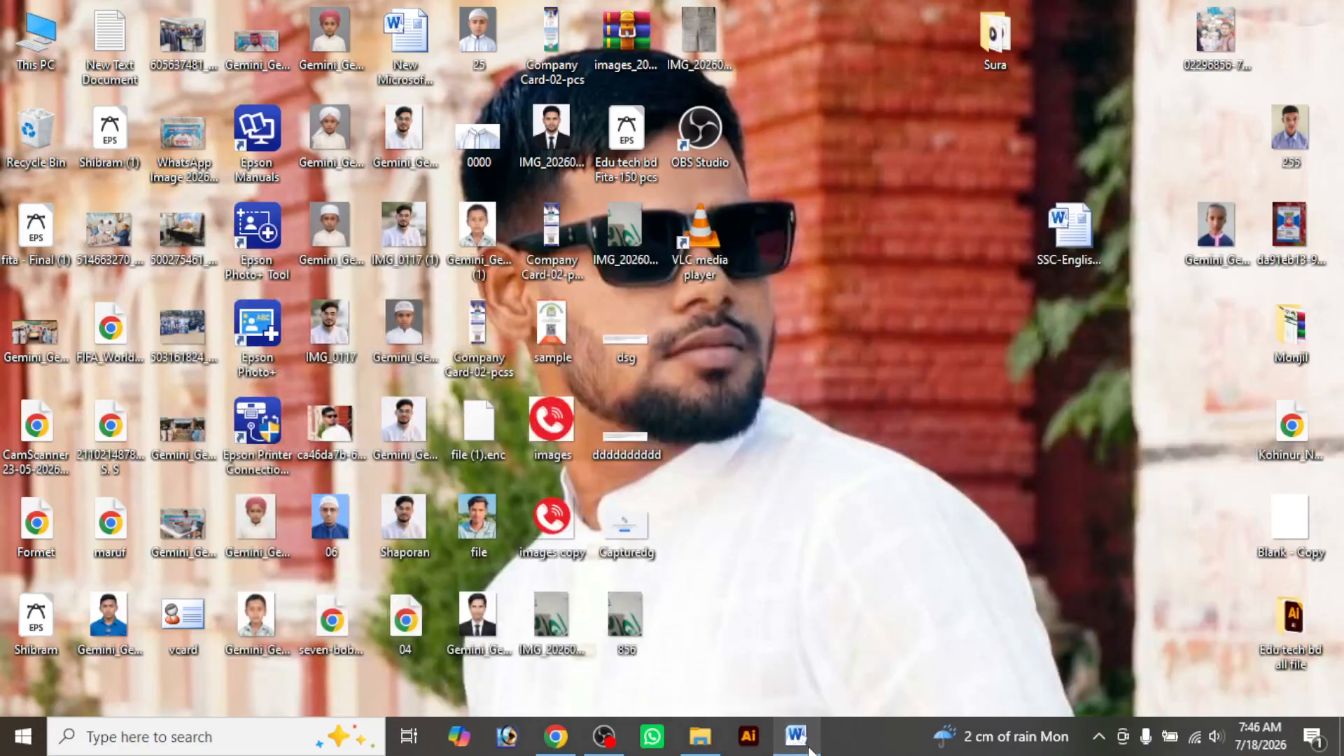
{"action": "left_click", "coordinate": [810, 749]}
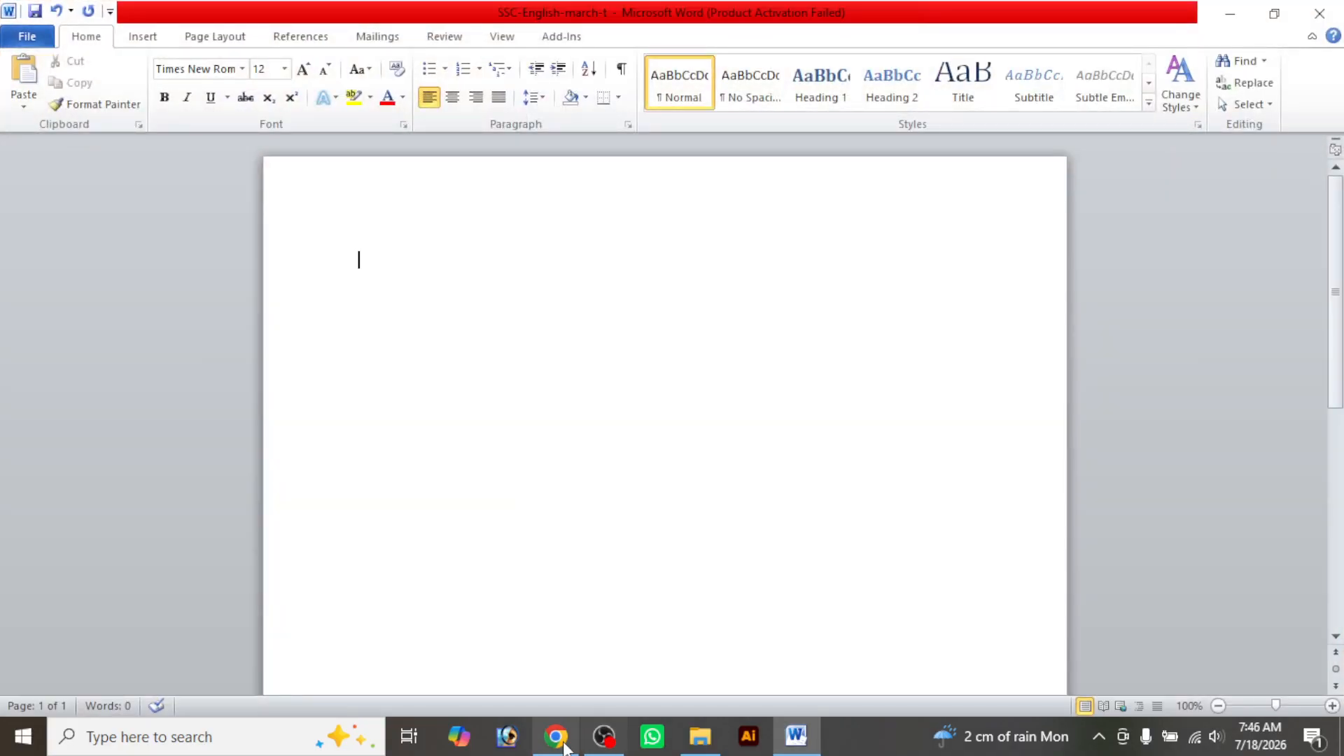
{"action": "left_click", "coordinate": [748, 736]}
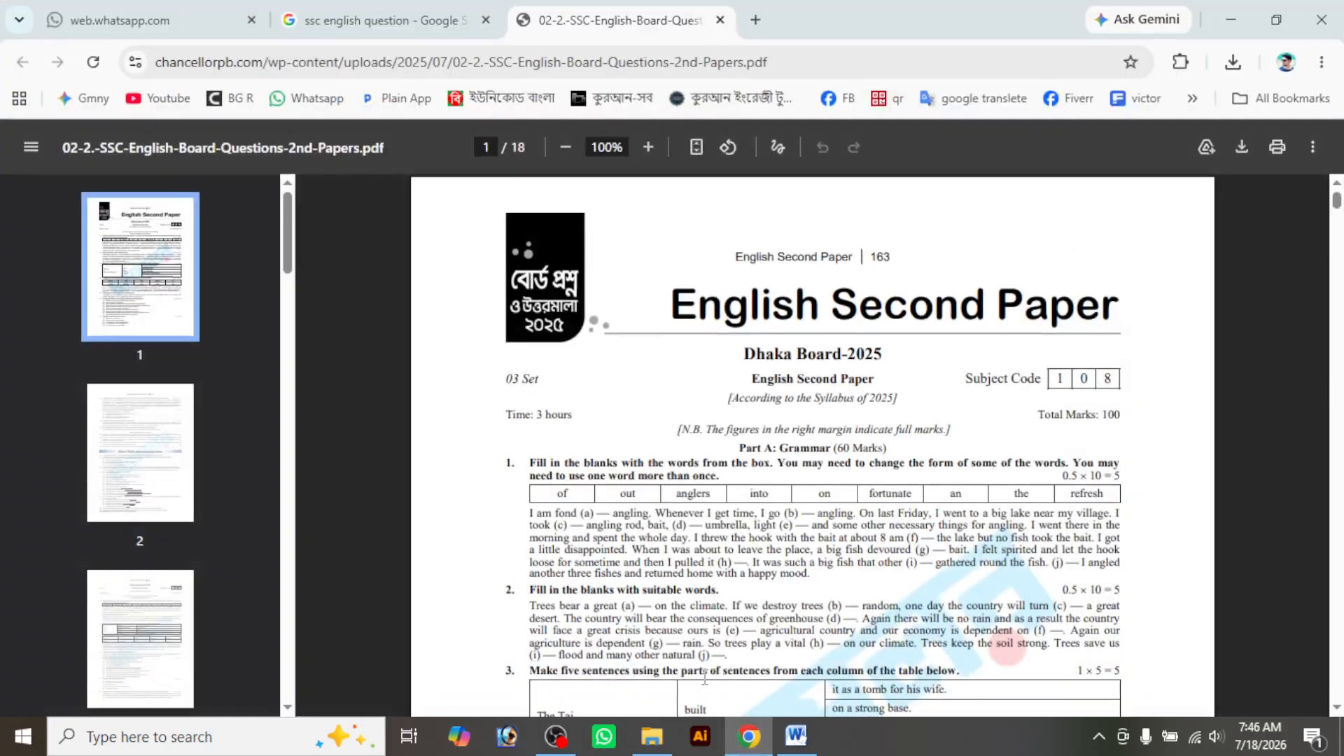
{"action": "scroll", "coordinate": [752, 392], "scroll_direction": "down", "scroll_amount": 1}
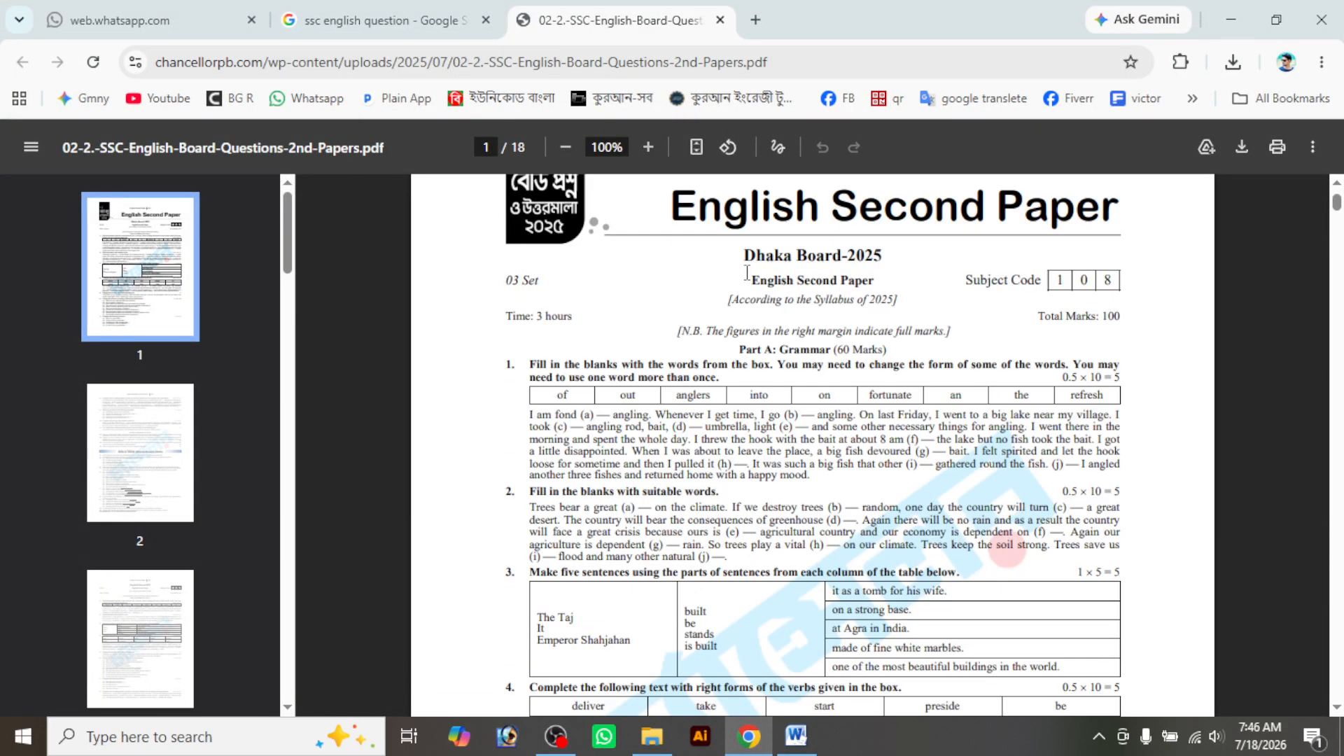
{"action": "left_click_drag", "start_coordinate": [747, 255], "coordinate": [1089, 718]}
{"action": "scroll", "coordinate": [804, 432], "scroll_direction": "down", "scroll_amount": 2}
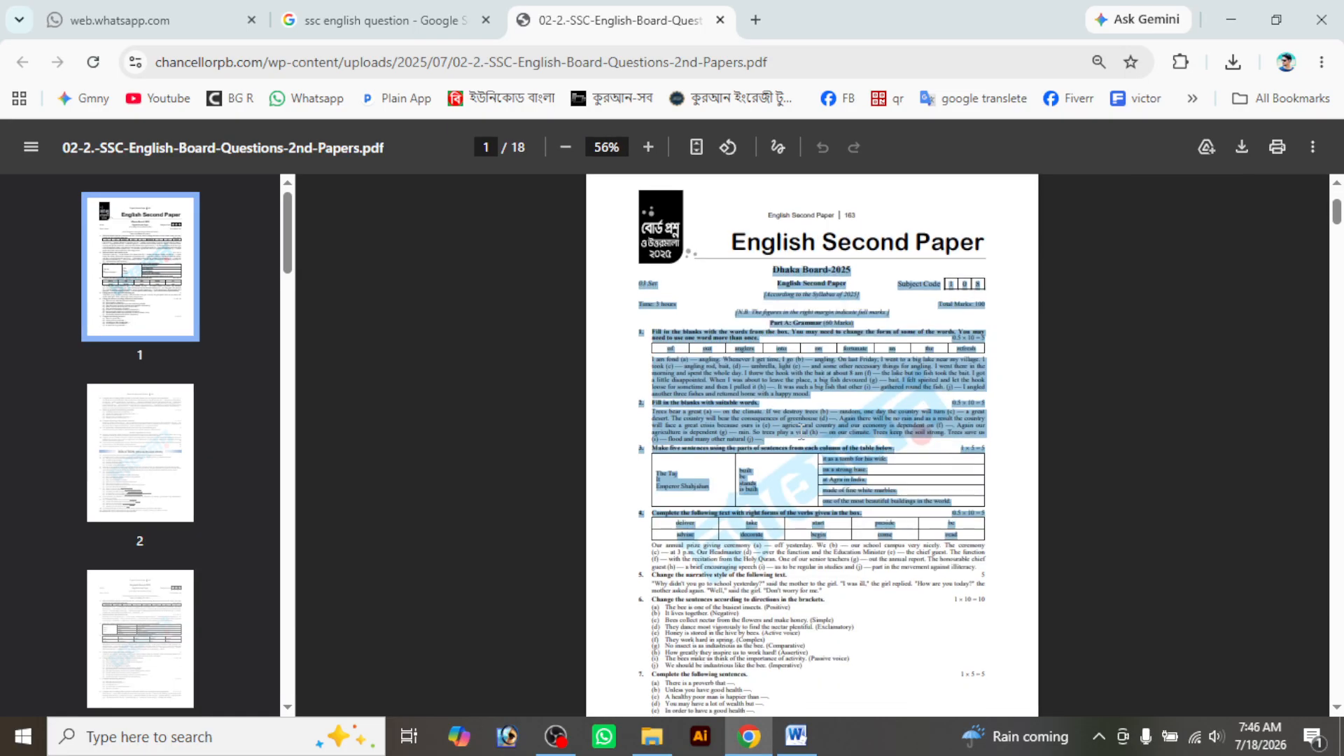
{"action": "scroll", "coordinate": [799, 424], "scroll_direction": "down", "scroll_amount": 5}
{"action": "scroll", "coordinate": [799, 424], "scroll_direction": "up", "scroll_amount": 1}
{"action": "left_click", "coordinate": [802, 417]}
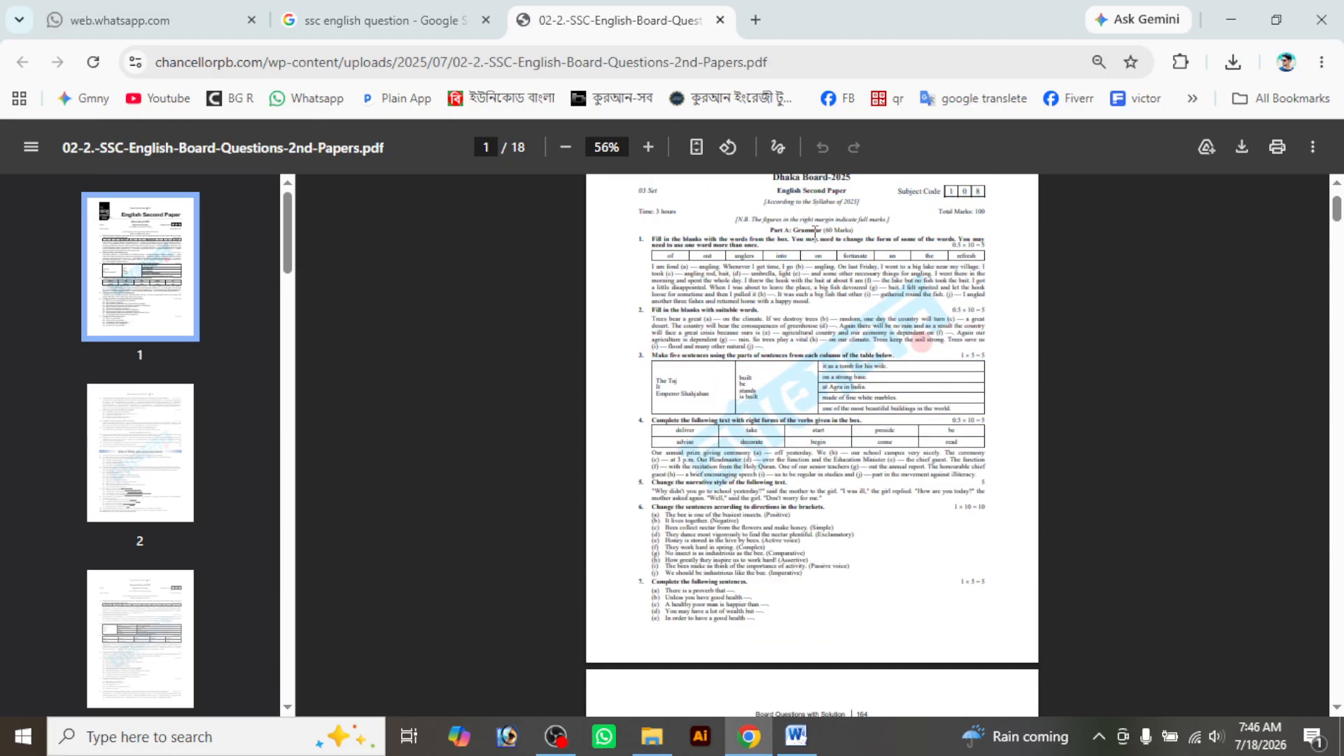
{"action": "left_click_drag", "start_coordinate": [770, 183], "coordinate": [762, 622]}
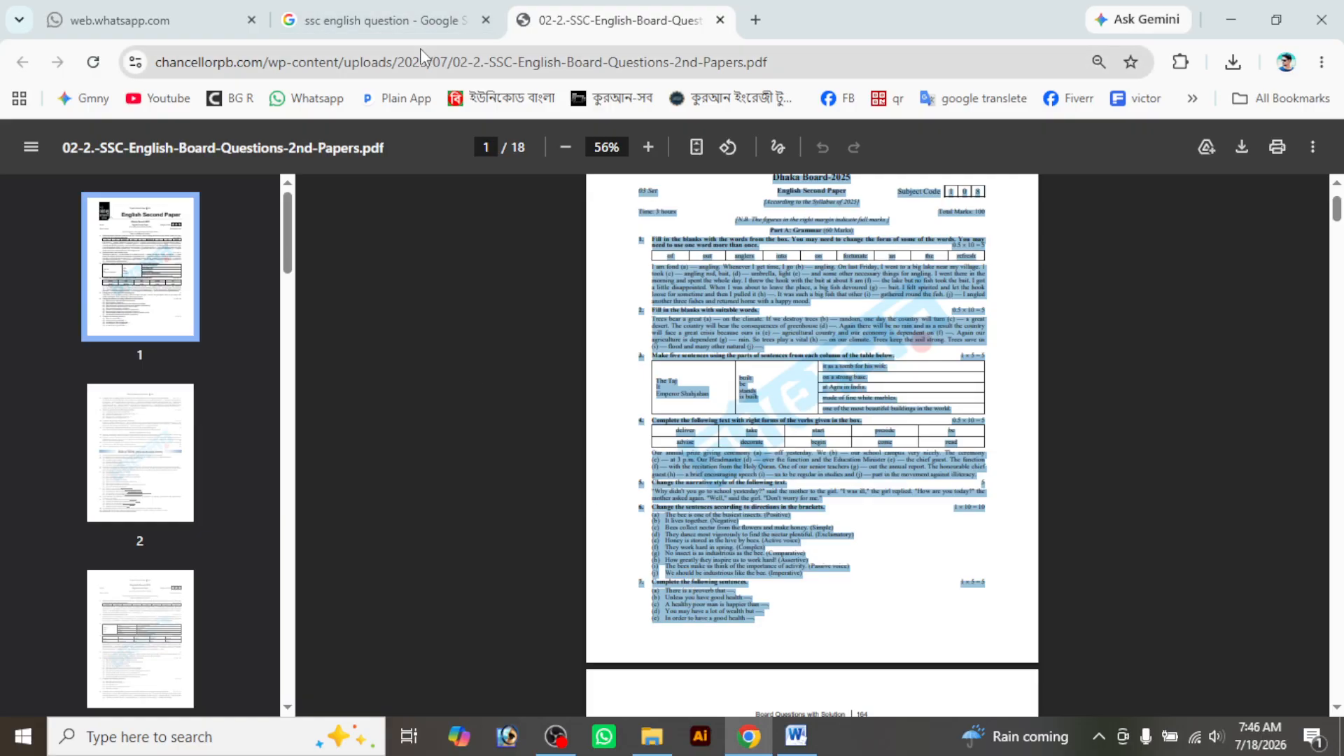
Switch to Word and paste the copied question text into the empty document
{"action": "left_click", "coordinate": [796, 735]}
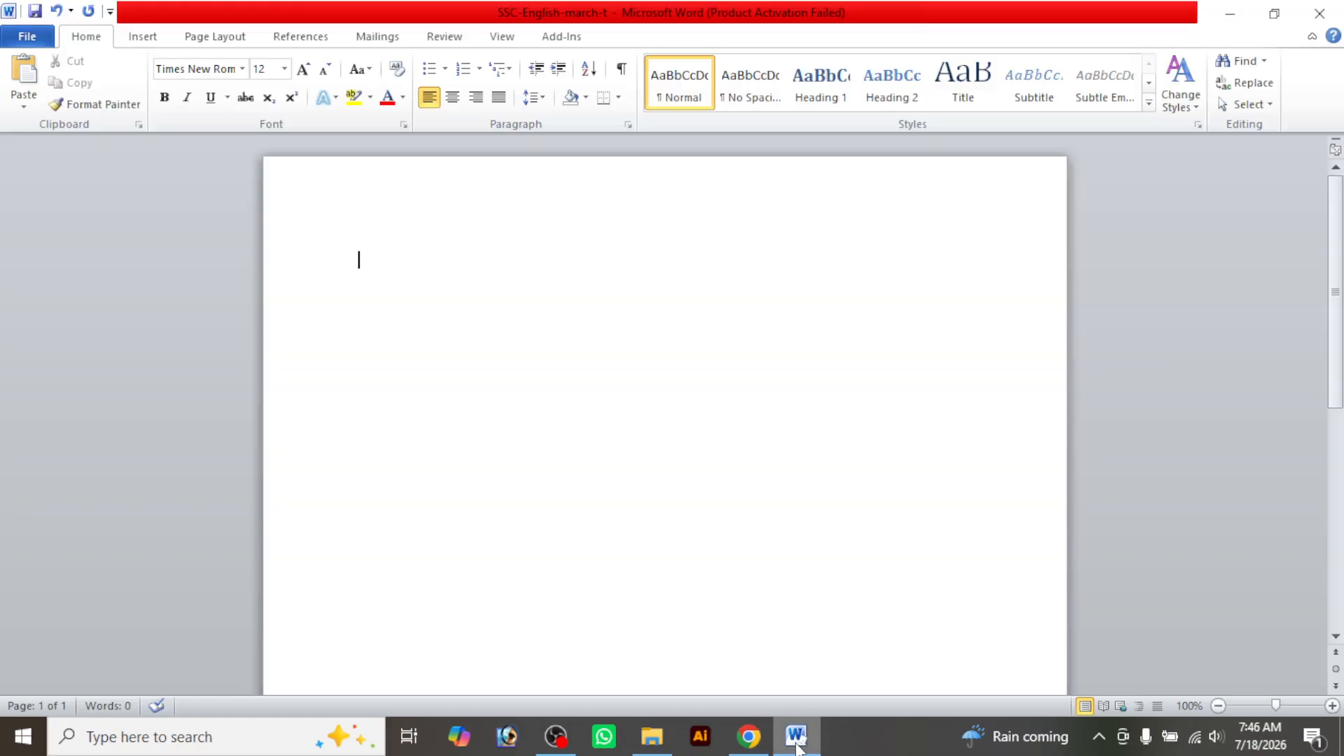
{"action": "key", "text": "ctrl+v"}
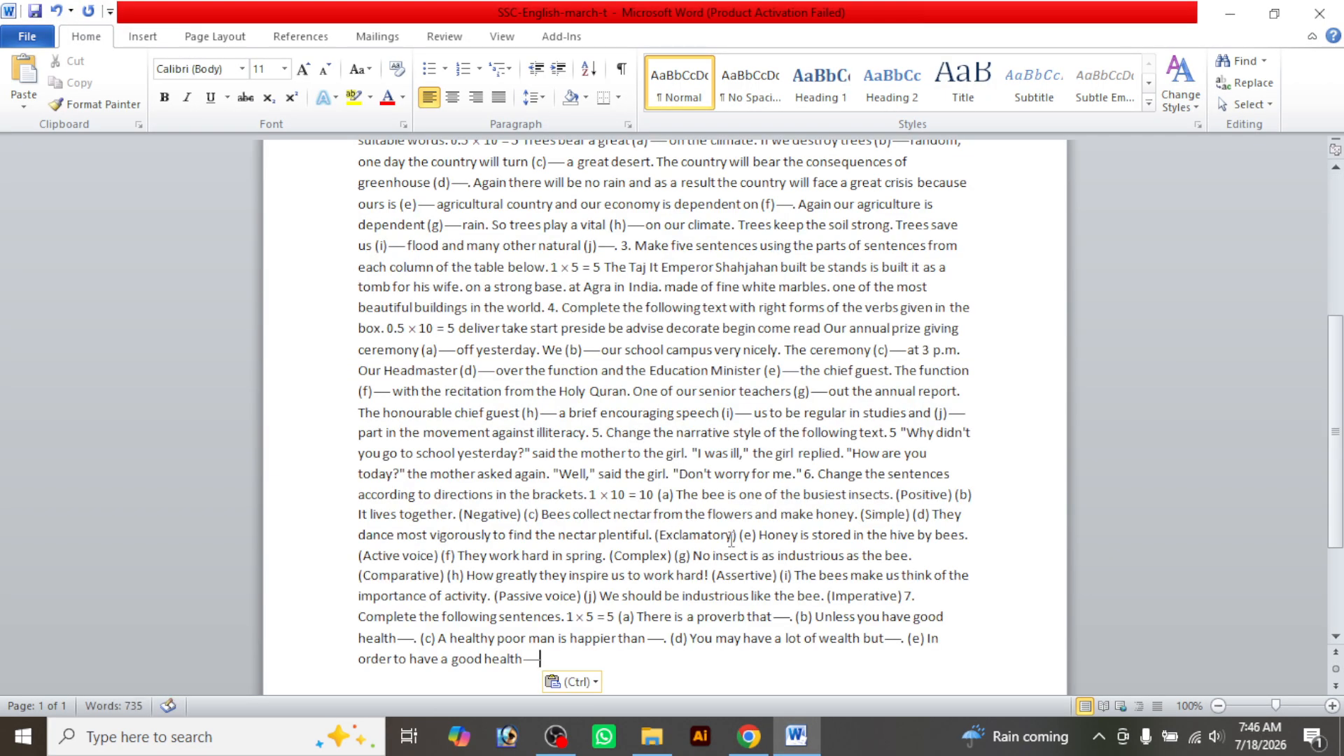
{"action": "scroll", "coordinate": [734, 538], "scroll_direction": "up", "scroll_amount": 2}
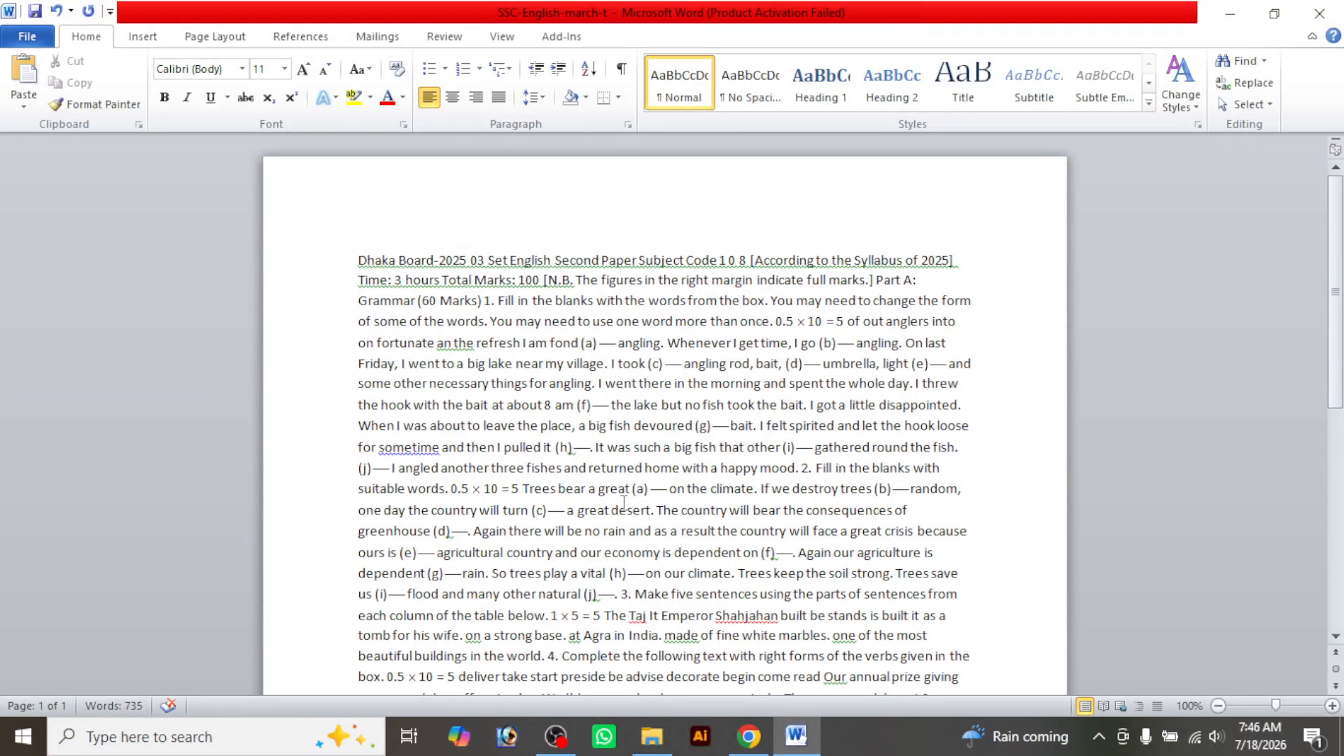
Examine the pasted question text in the document from end to beginning to check how its layout came through
{"action": "scroll", "coordinate": [620, 490], "scroll_direction": "down", "scroll_amount": 5}
{"action": "scroll", "coordinate": [620, 490], "scroll_direction": "down", "scroll_amount": 3}
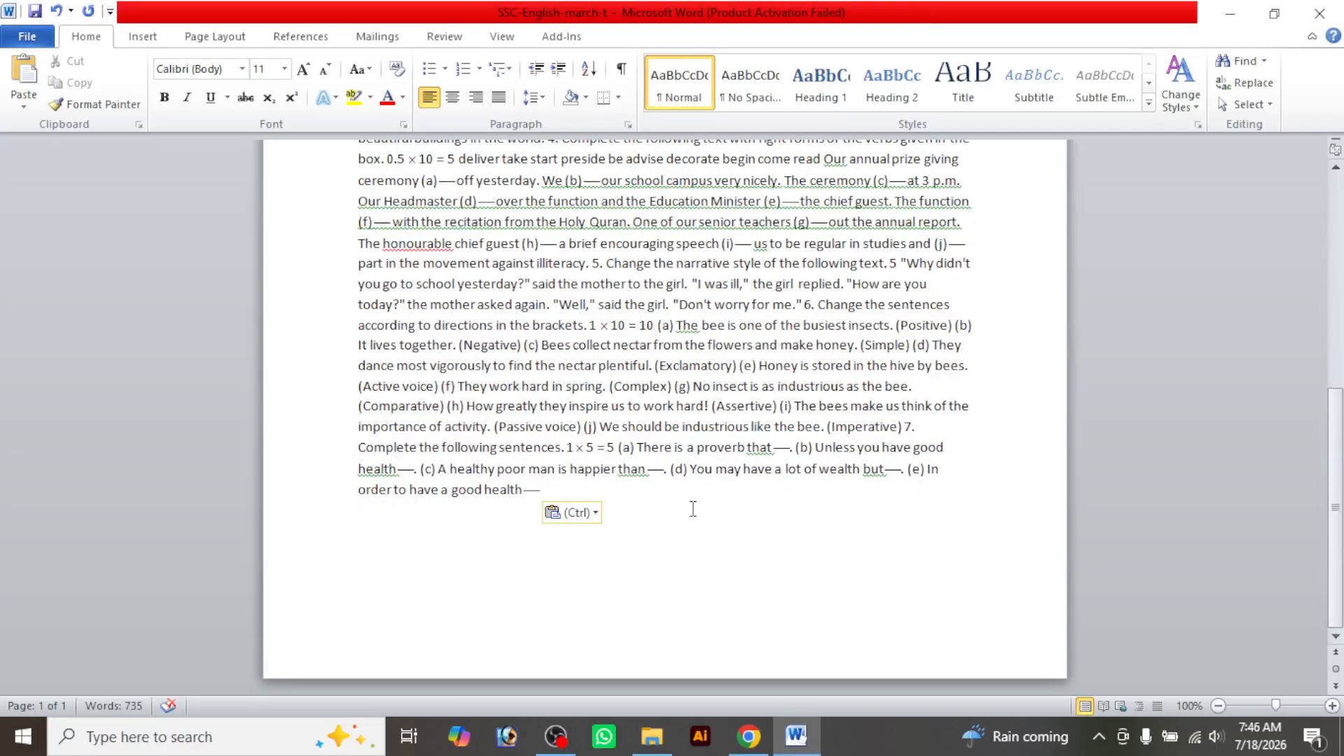
{"action": "scroll", "coordinate": [799, 483], "scroll_direction": "up", "scroll_amount": 1}
{"action": "scroll", "coordinate": [791, 478], "scroll_direction": "up", "scroll_amount": 1}
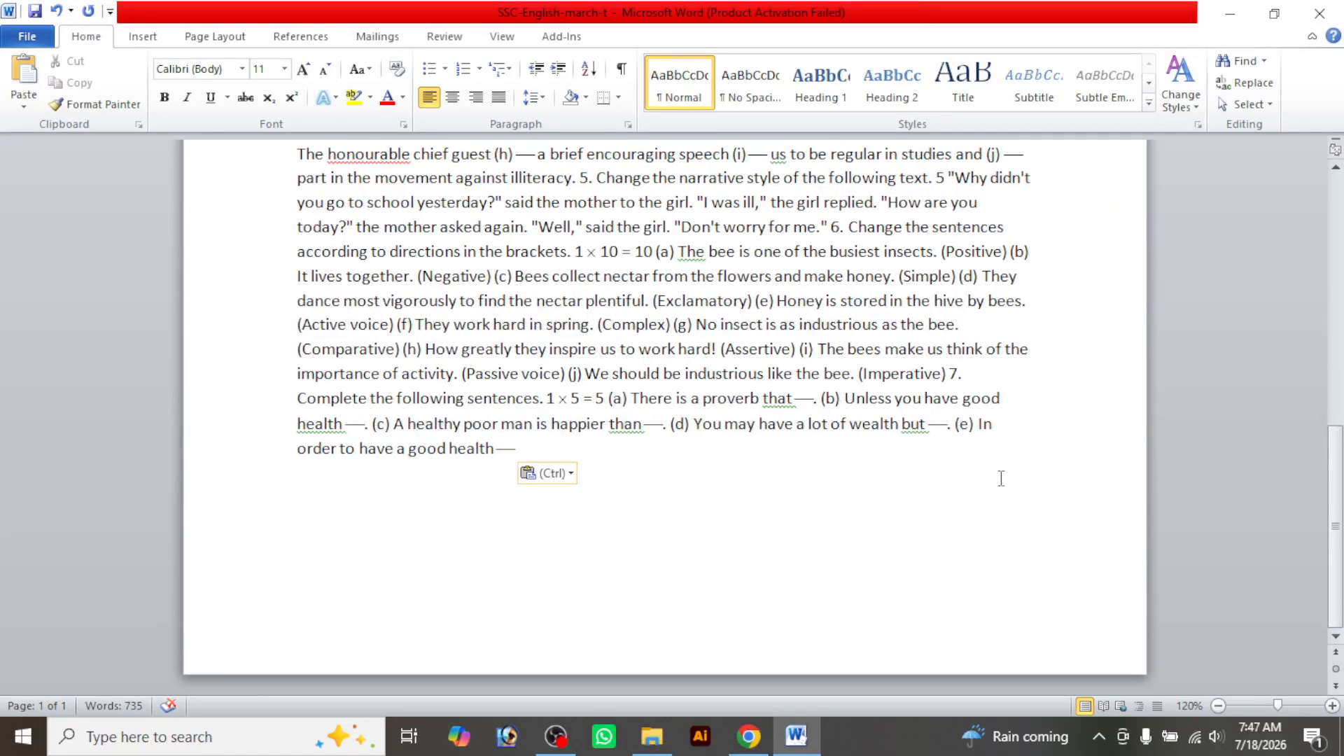
{"action": "scroll", "coordinate": [994, 476], "scroll_direction": "up", "scroll_amount": 4}
{"action": "scroll", "coordinate": [988, 460], "scroll_direction": "up", "scroll_amount": 1}
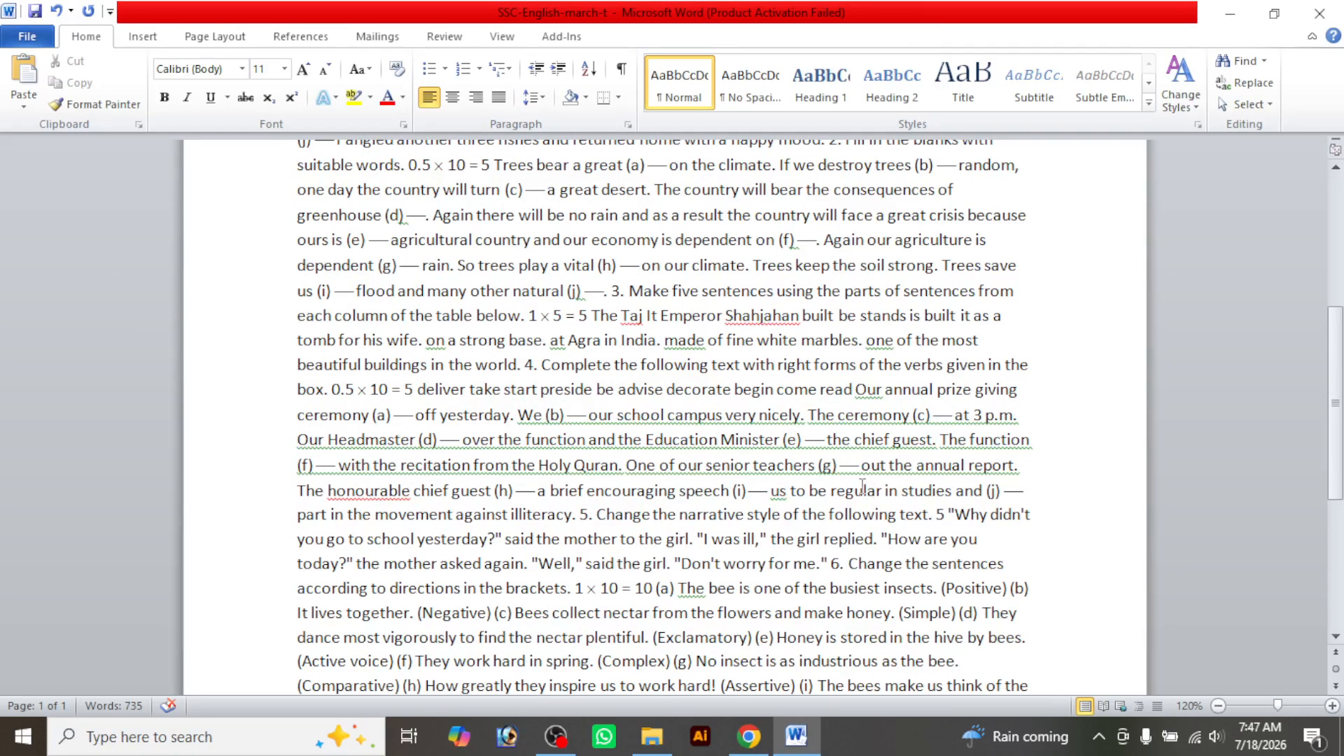
{"action": "scroll", "coordinate": [749, 451], "scroll_direction": "up", "scroll_amount": 4}
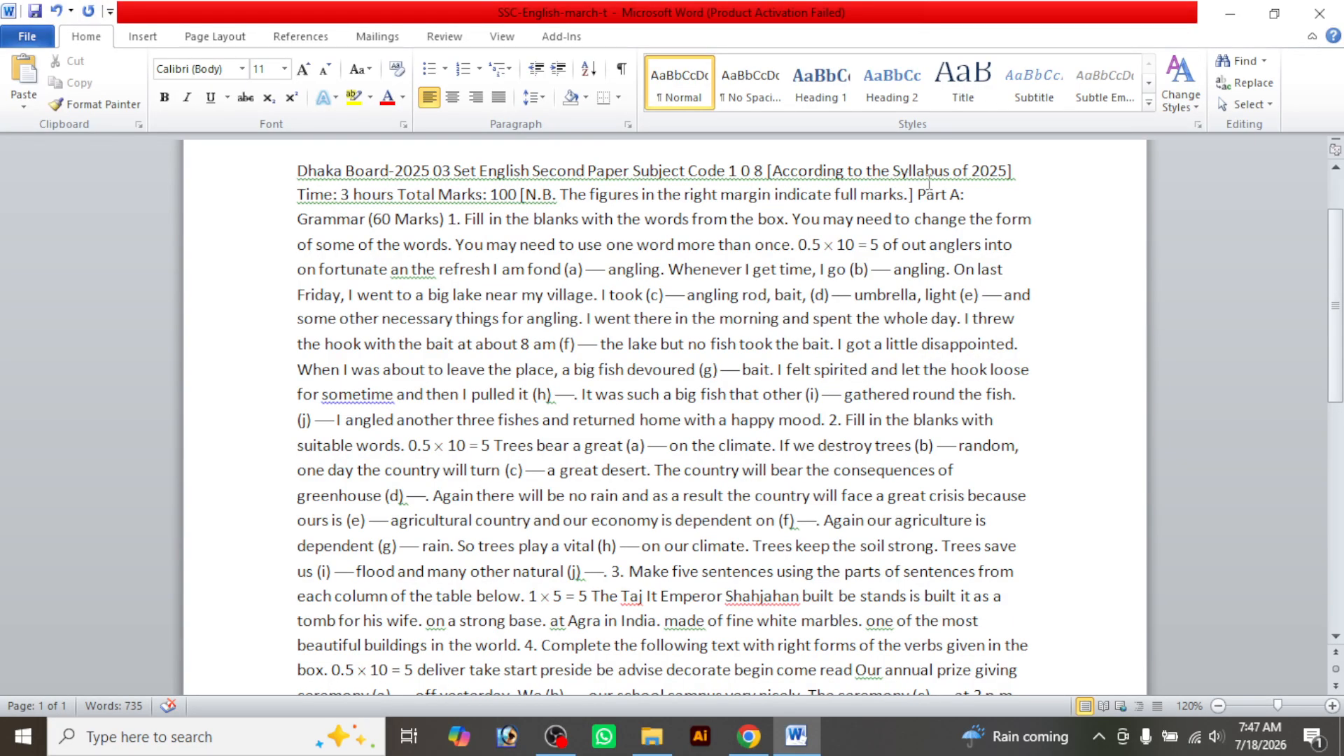
{"action": "scroll", "coordinate": [895, 241], "scroll_direction": "up", "scroll_amount": 3}
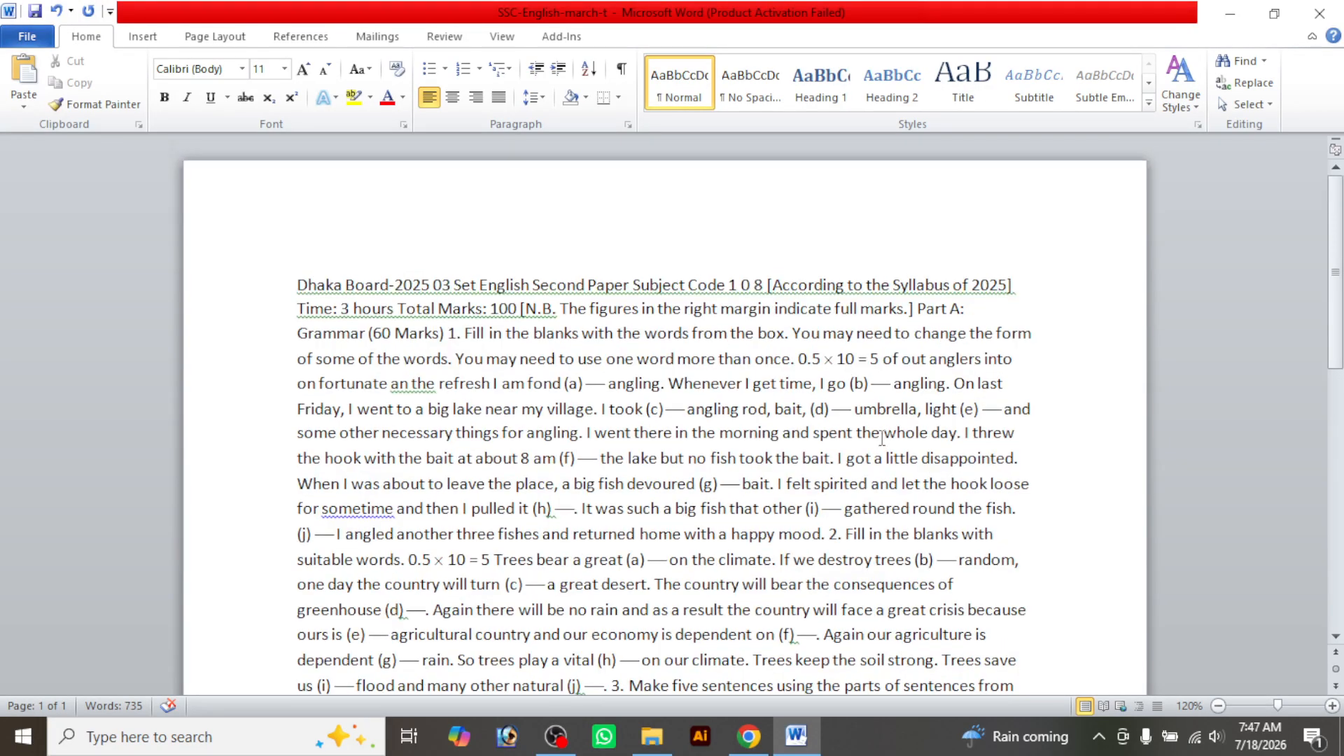
Switch to Chrome and review the original layout of the PDF's first page, including its heading, numbered questions and tables
{"action": "left_click", "coordinate": [749, 736]}
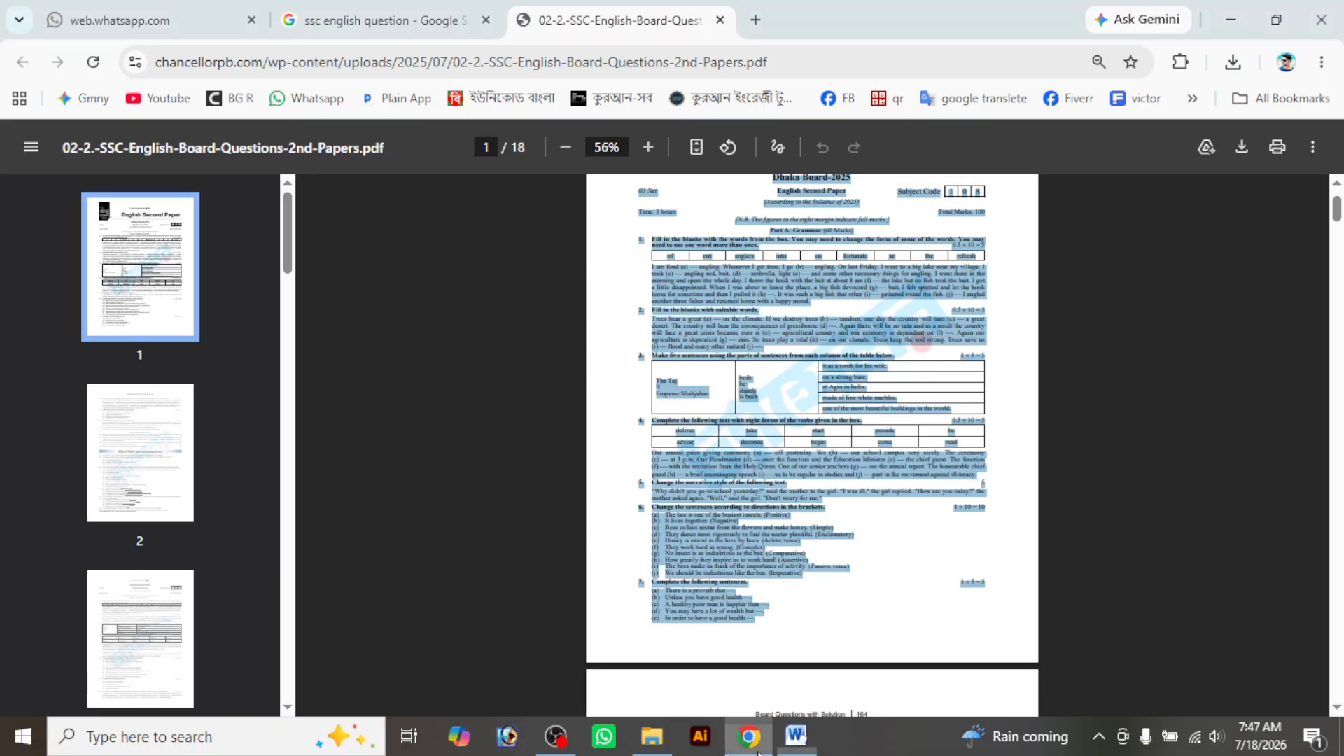
{"action": "scroll", "coordinate": [869, 358], "scroll_direction": "up", "scroll_amount": 4}
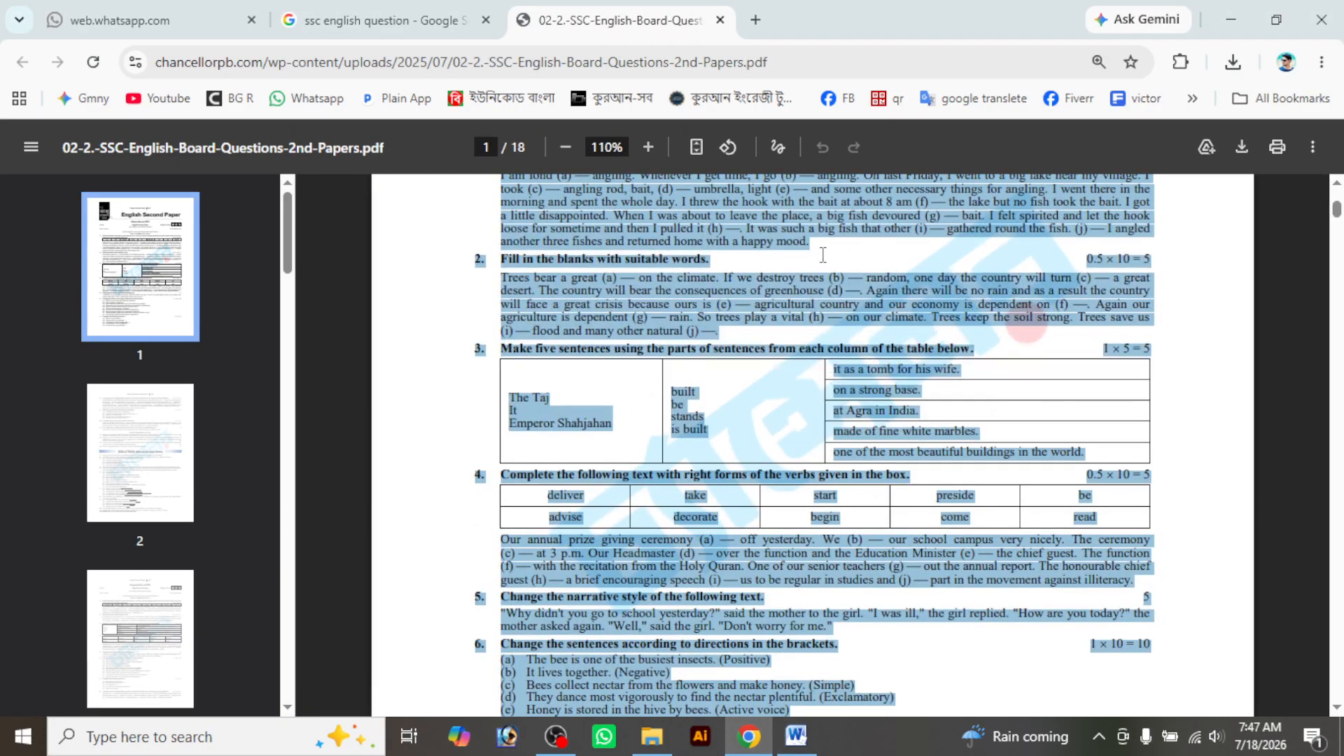
{"action": "scroll", "coordinate": [912, 344], "scroll_direction": "up", "scroll_amount": 5}
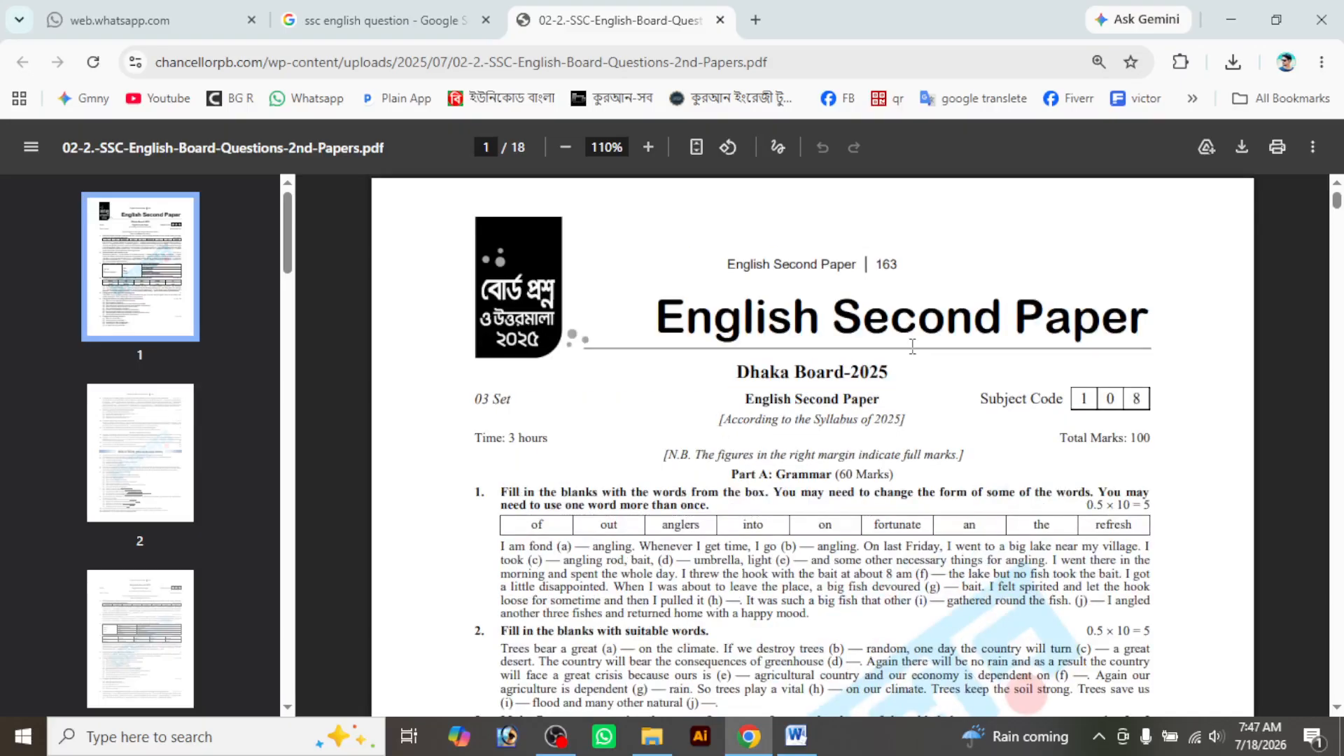
{"action": "scroll", "coordinate": [904, 307], "scroll_direction": "down", "scroll_amount": 6}
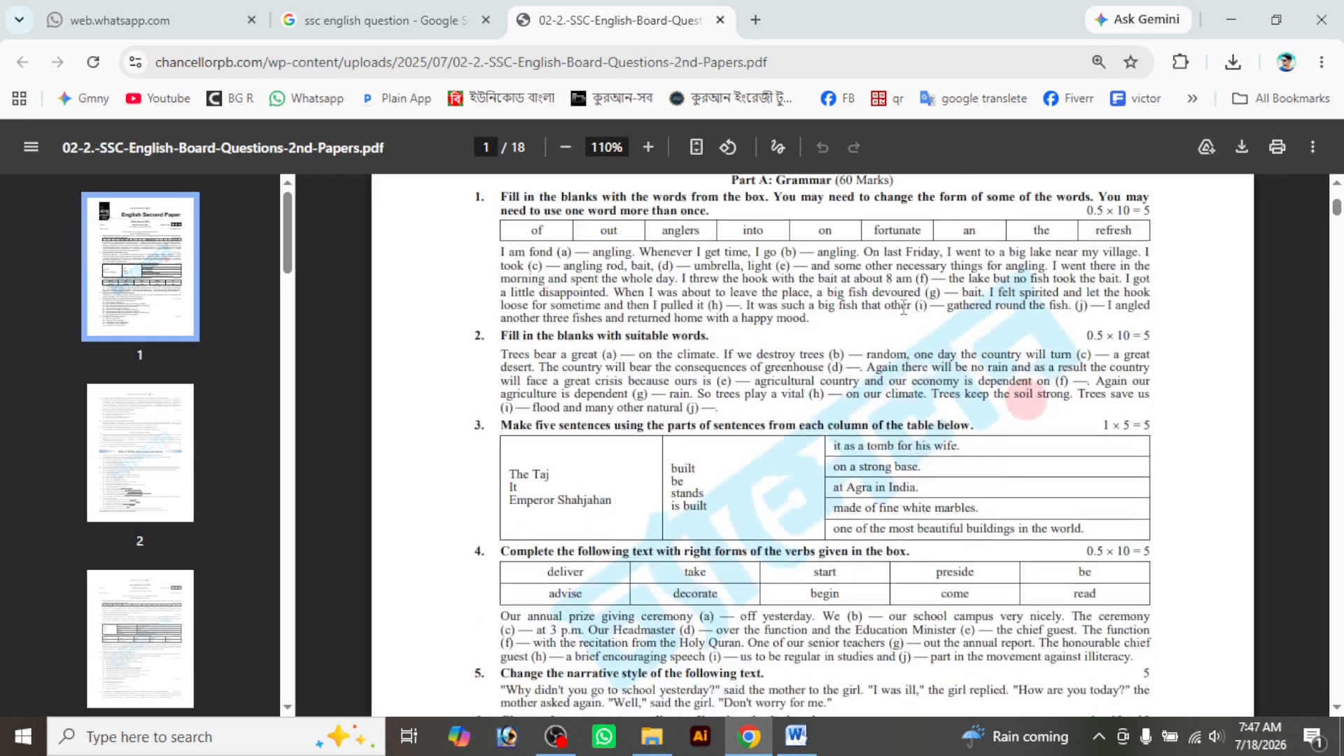
{"action": "scroll", "coordinate": [827, 378], "scroll_direction": "down", "scroll_amount": 5}
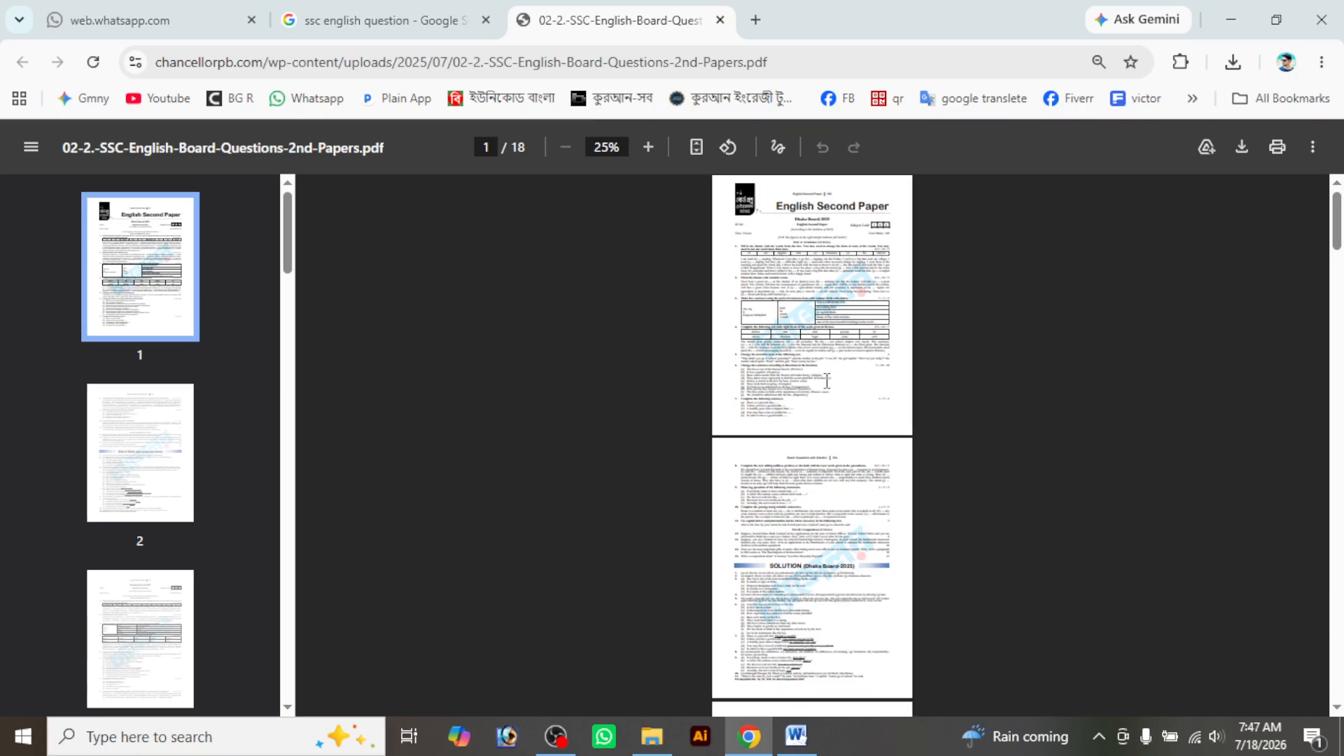
{"action": "scroll", "coordinate": [827, 379], "scroll_direction": "up", "scroll_amount": 2}
{"action": "scroll", "coordinate": [954, 384], "scroll_direction": "up", "scroll_amount": 3}
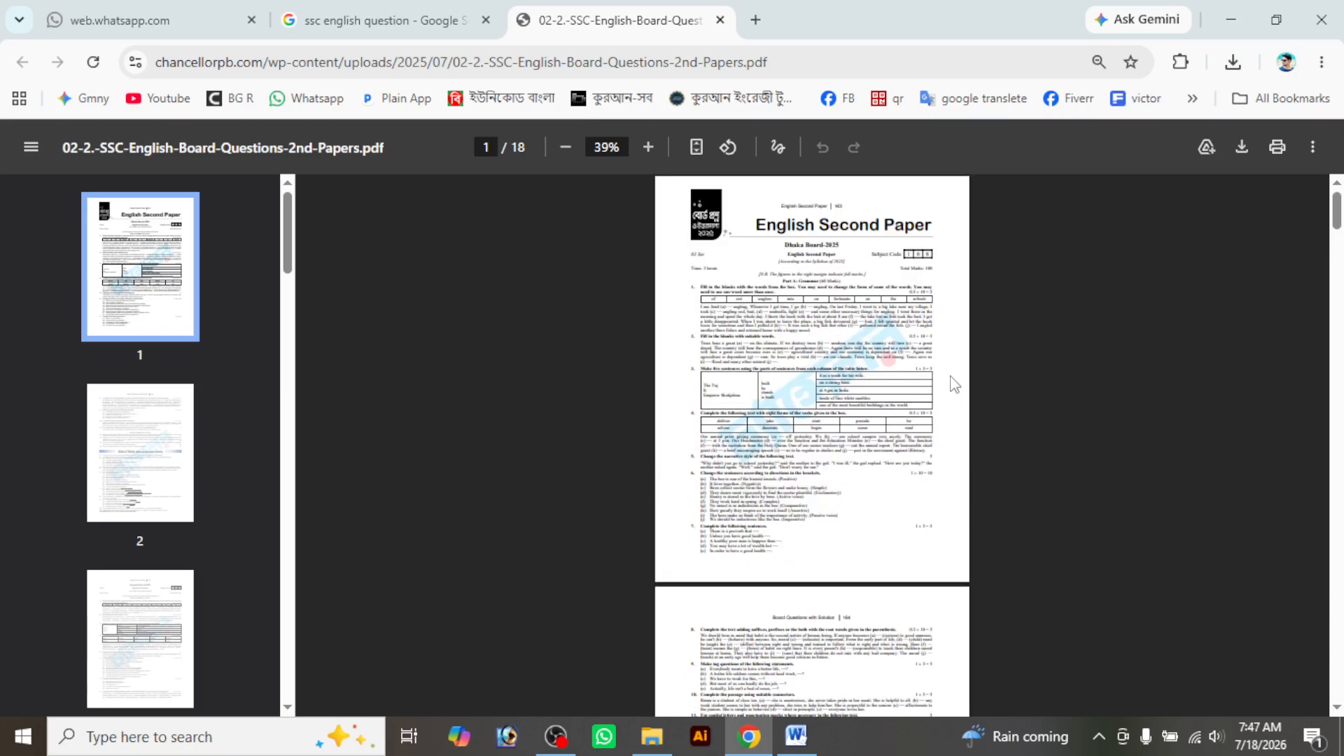
{"action": "mouse_move", "coordinate": [761, 218]}
{"action": "left_mouse_down"}
{"action": "mouse_move", "coordinate": [962, 512]}
{"action": "mouse_move", "coordinate": [761, 201]}
{"action": "left_mouse_up"}
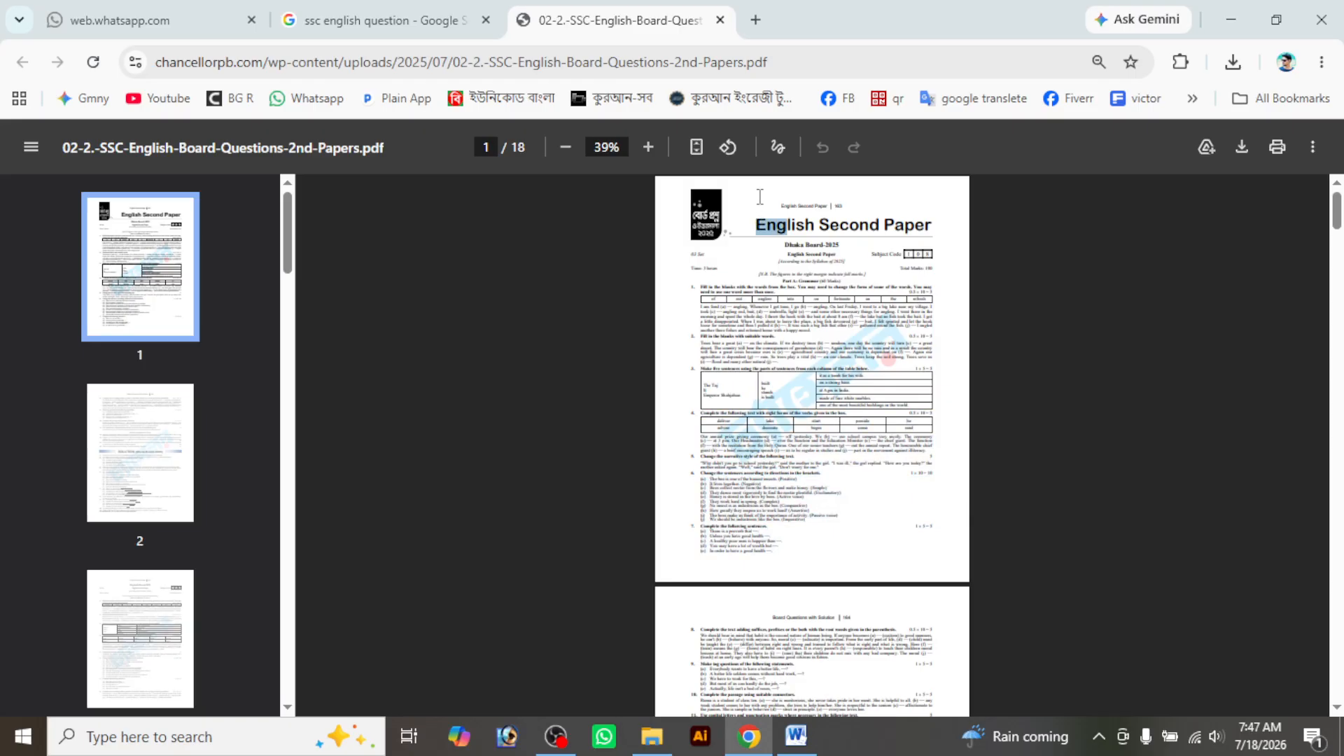
{"action": "left_click", "coordinate": [837, 331]}
{"action": "scroll", "coordinate": [1027, 392], "scroll_direction": "up", "scroll_amount": 2}
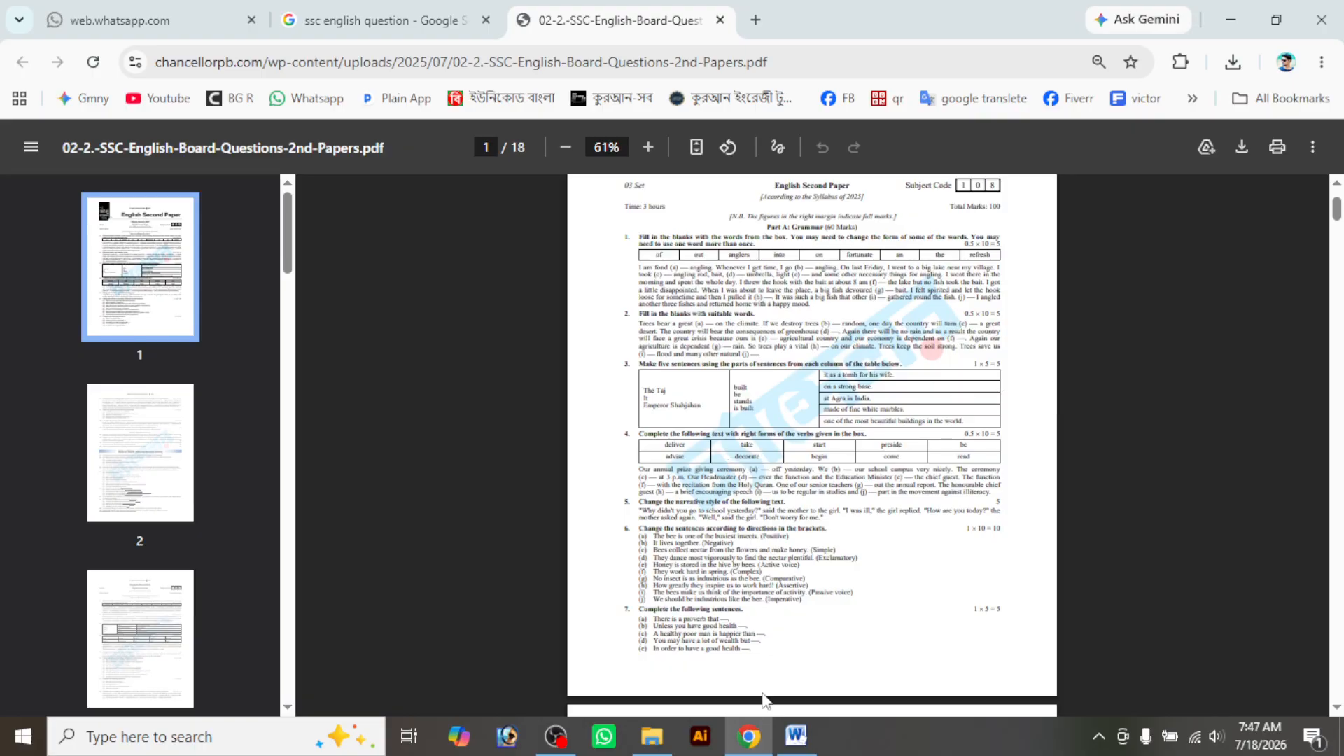
Switch to Word and set all of the pasted question text to Times New Roman, size 12
{"action": "left_click", "coordinate": [797, 735]}
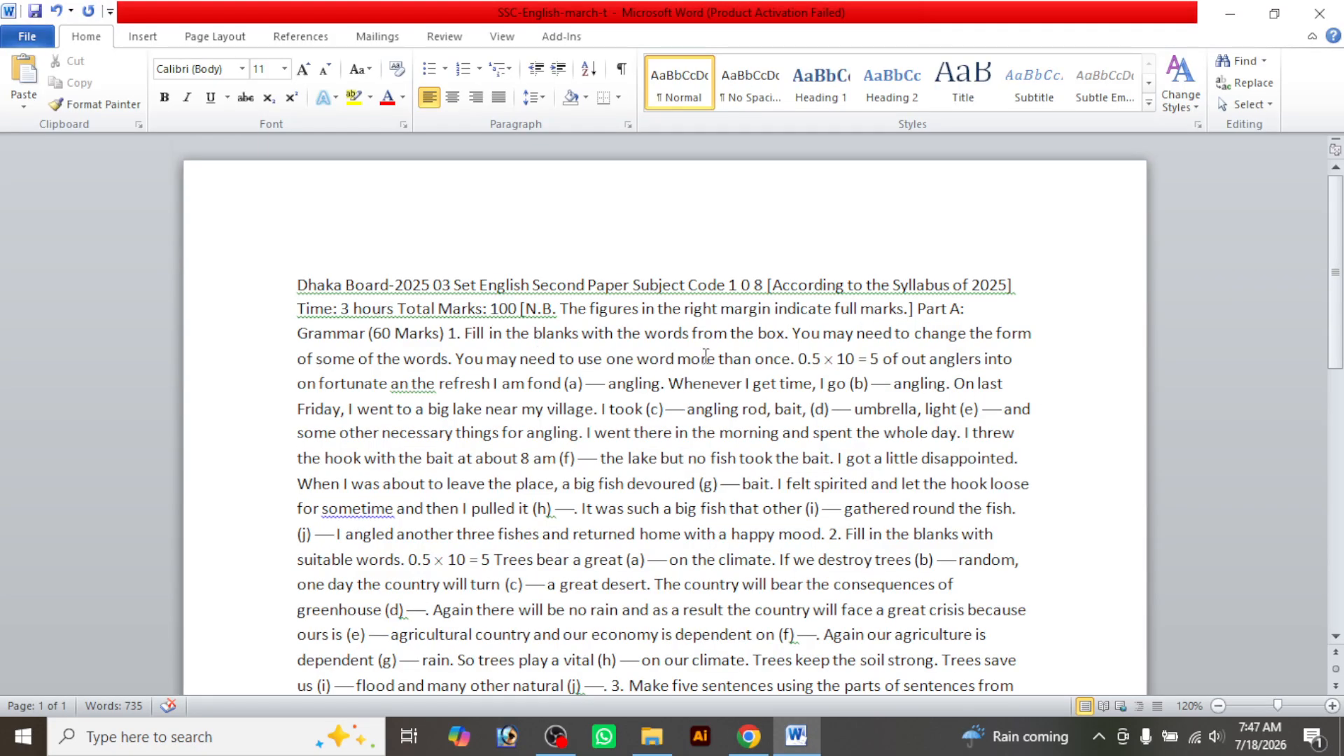
{"action": "scroll", "coordinate": [700, 397], "scroll_direction": "down", "scroll_amount": 4}
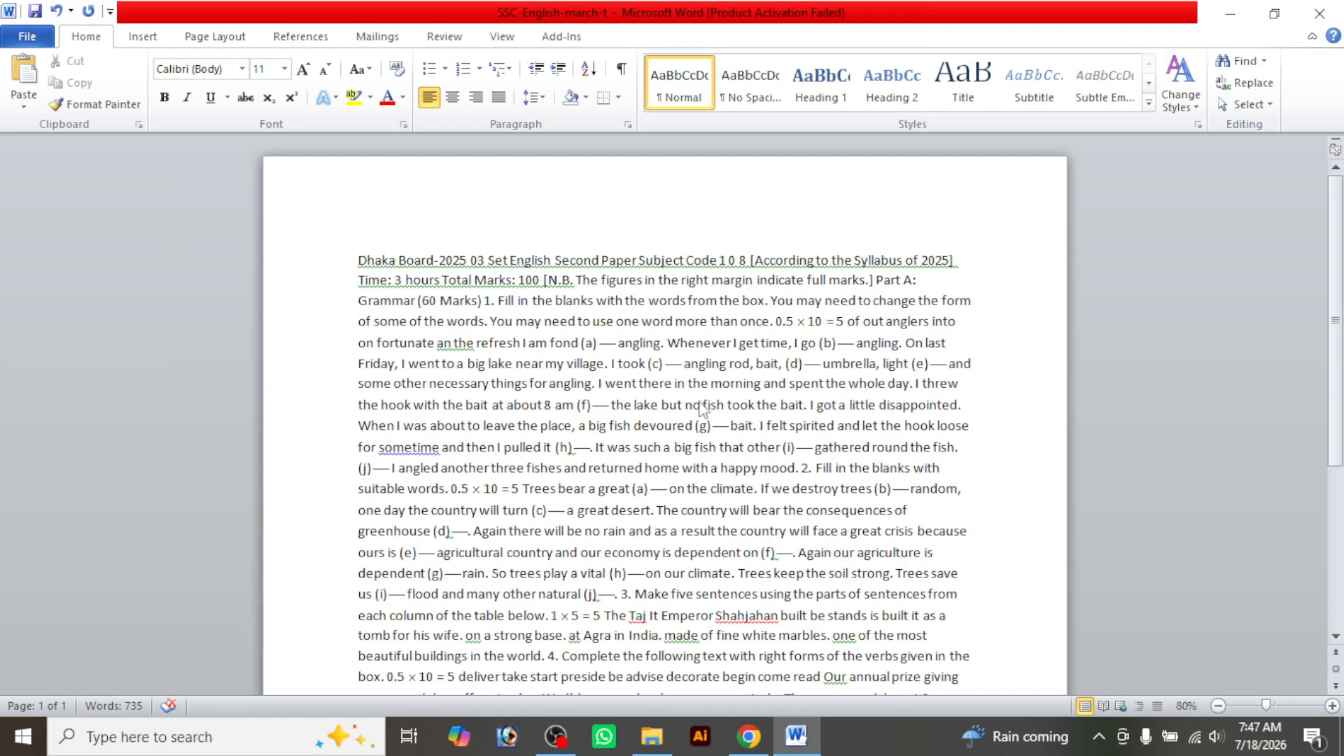
{"action": "scroll", "coordinate": [701, 397], "scroll_direction": "up", "scroll_amount": 2}
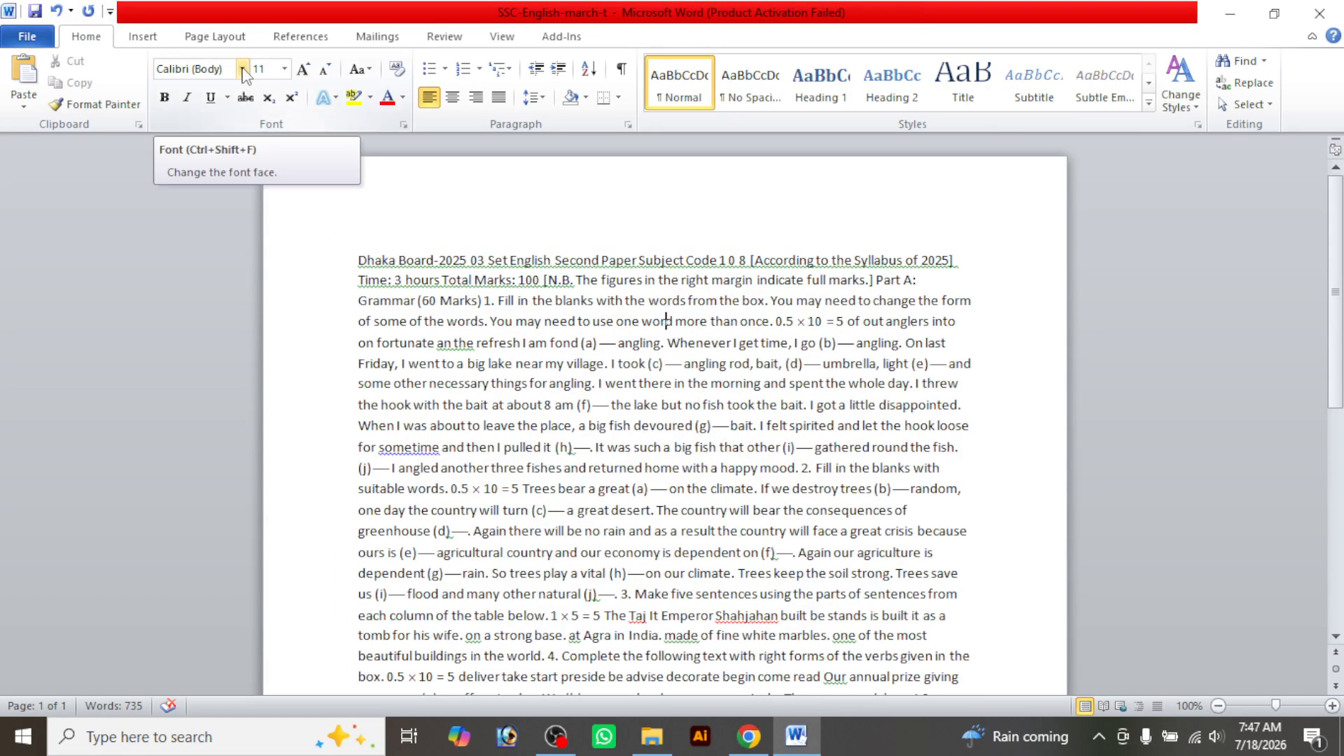
{"action": "left_click", "coordinate": [645, 367]}
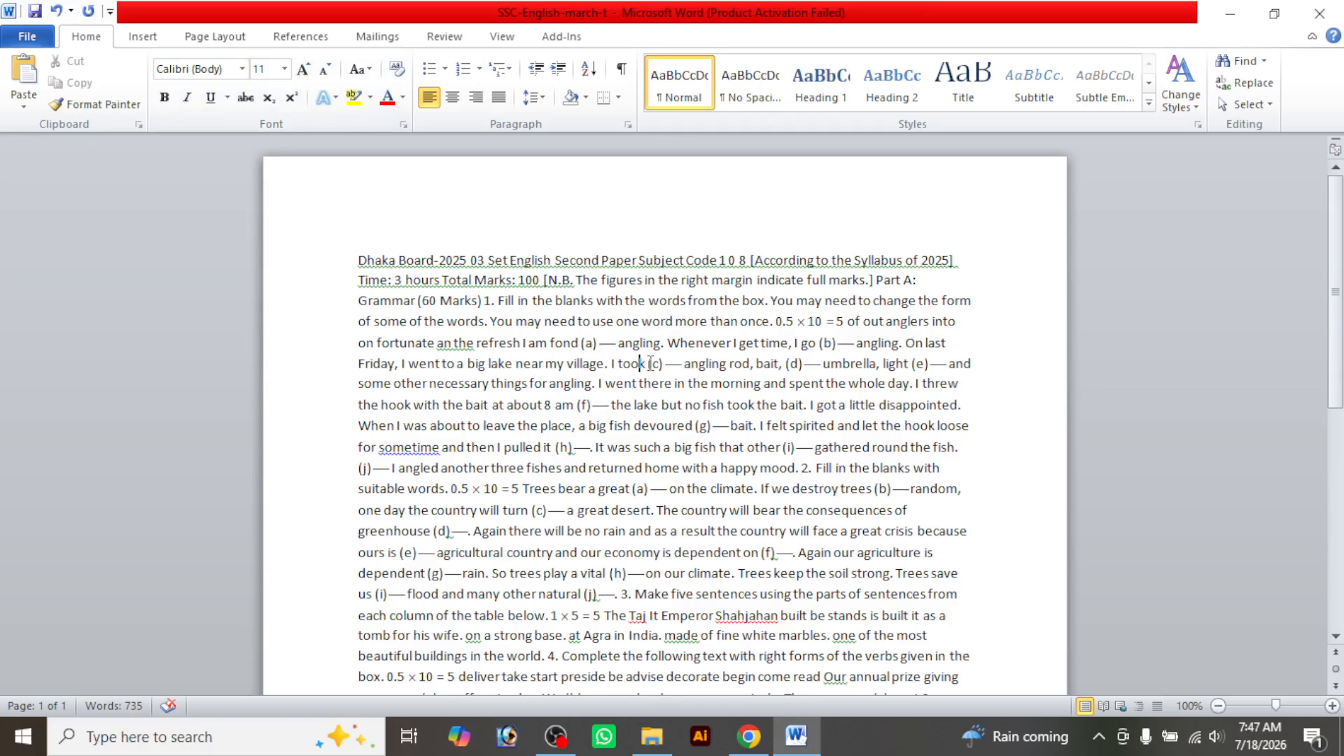
{"action": "key", "text": "ctrl+a"}
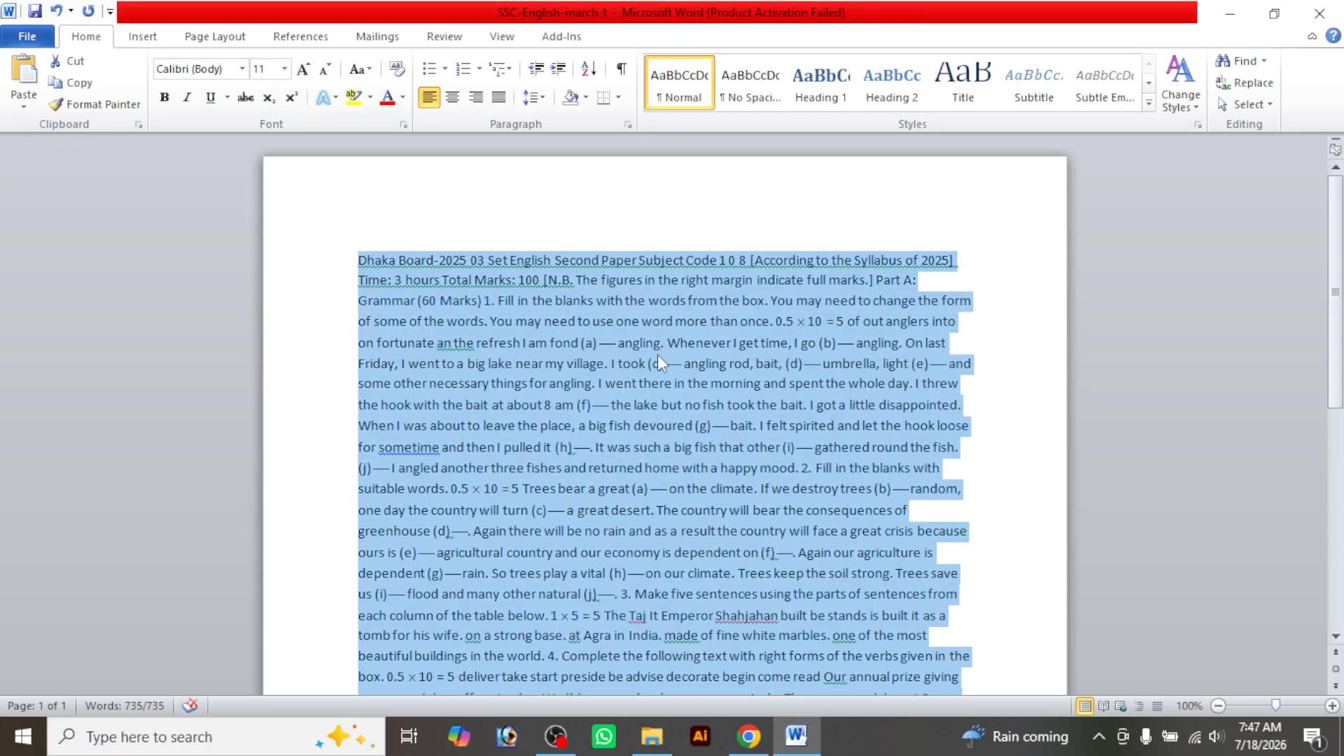
{"action": "left_click", "coordinate": [242, 69]}
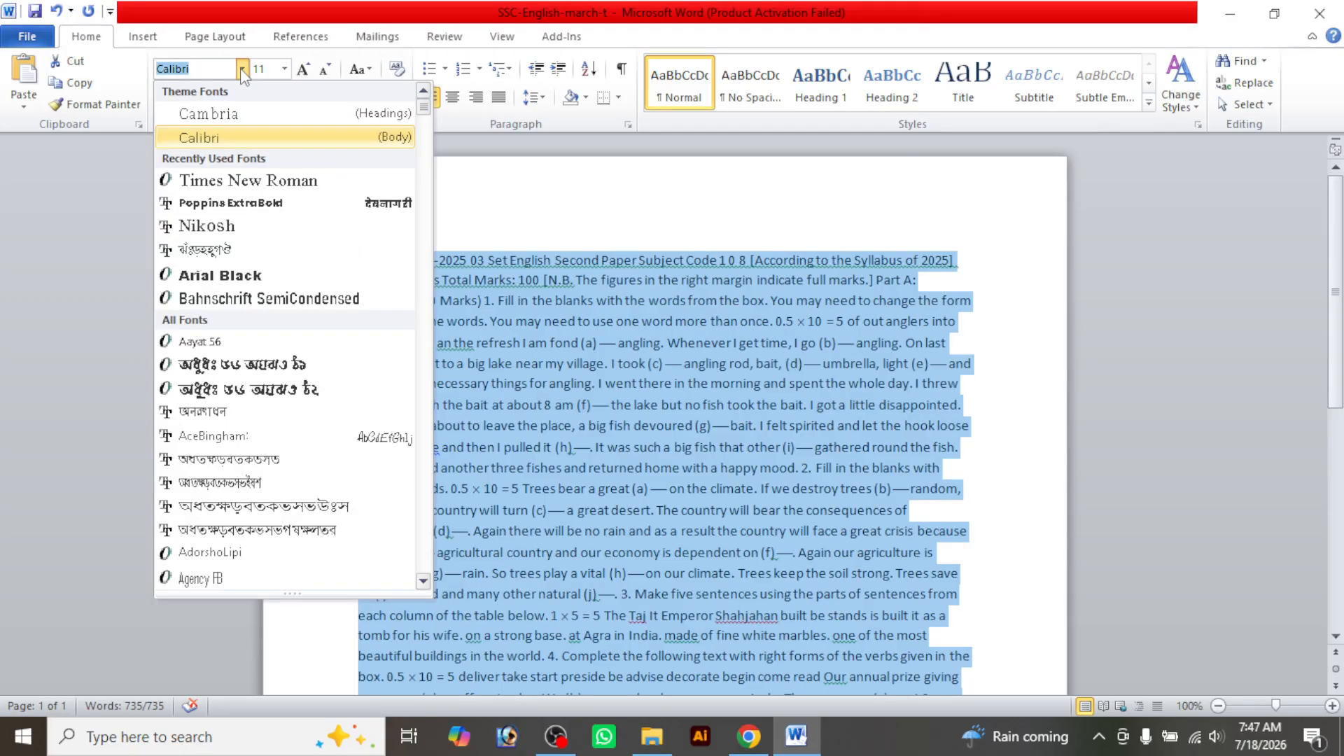
{"action": "left_click", "coordinate": [221, 182]}
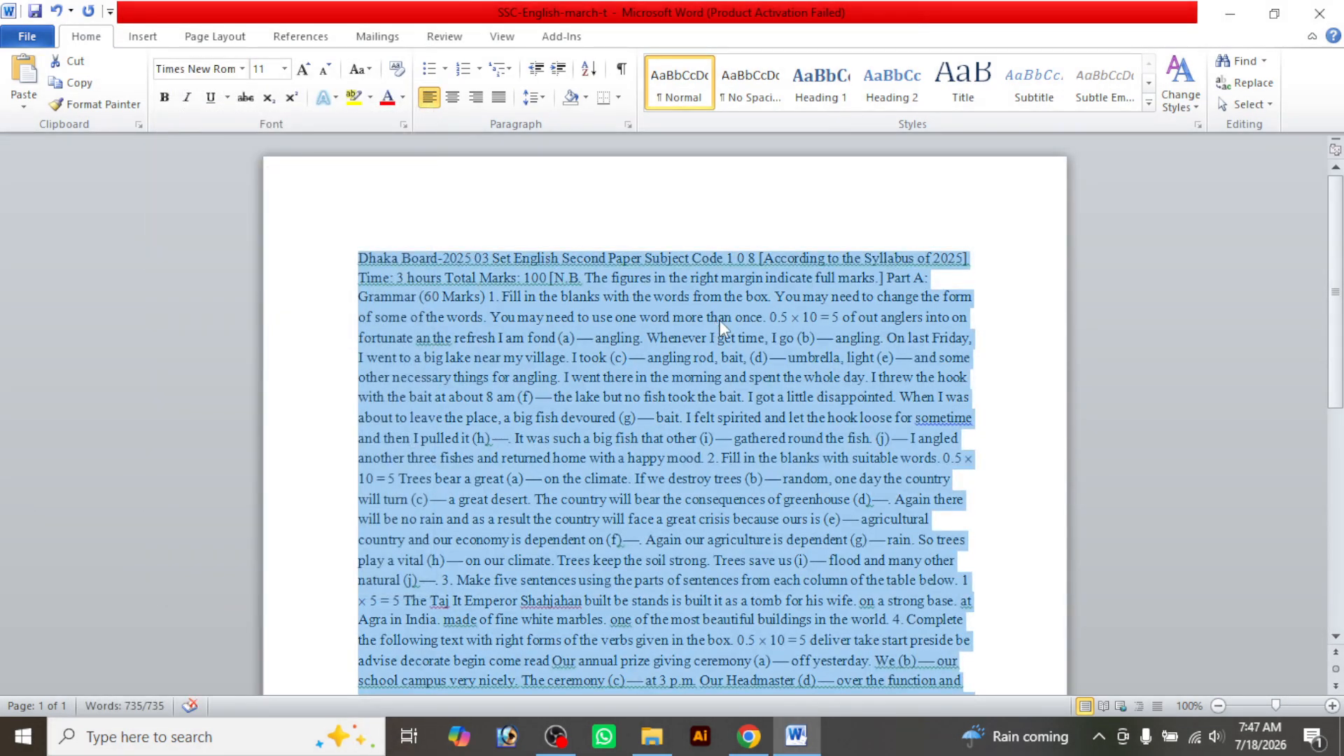
{"action": "left_click", "coordinate": [284, 68]}
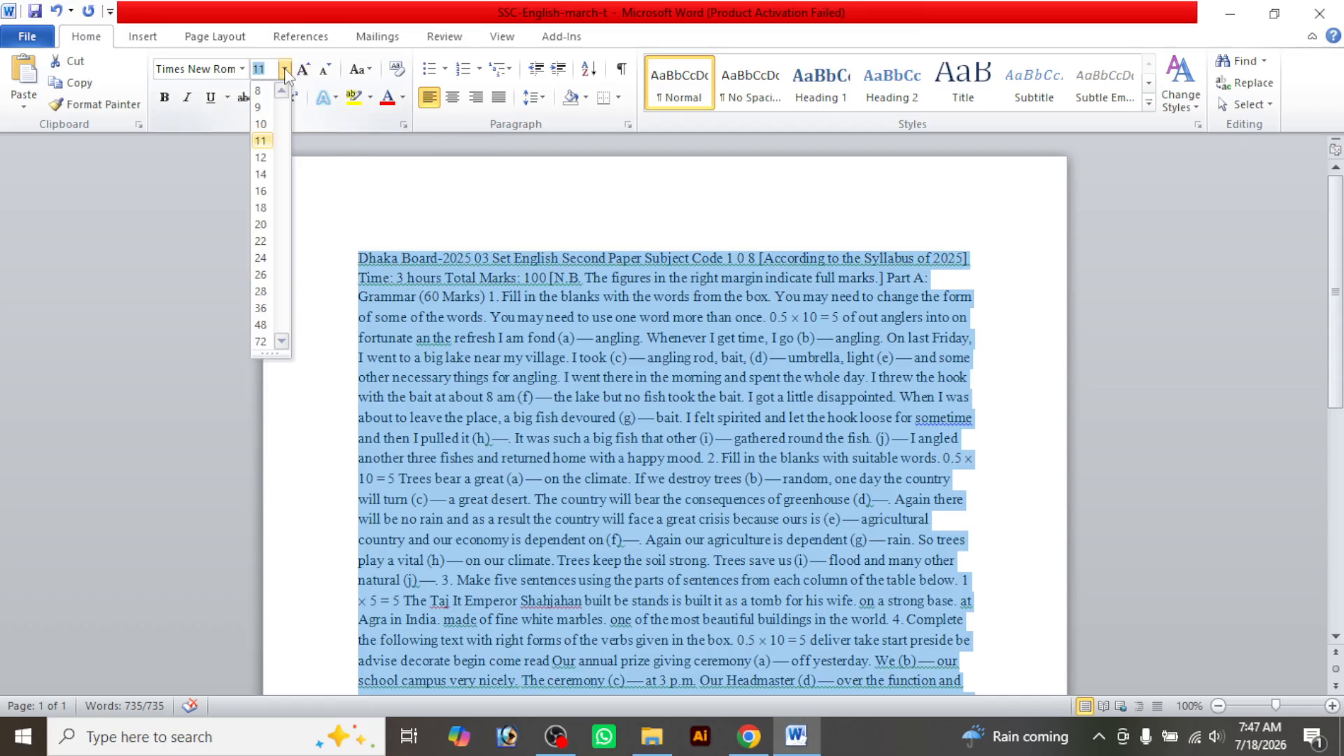
{"action": "left_click", "coordinate": [260, 161]}
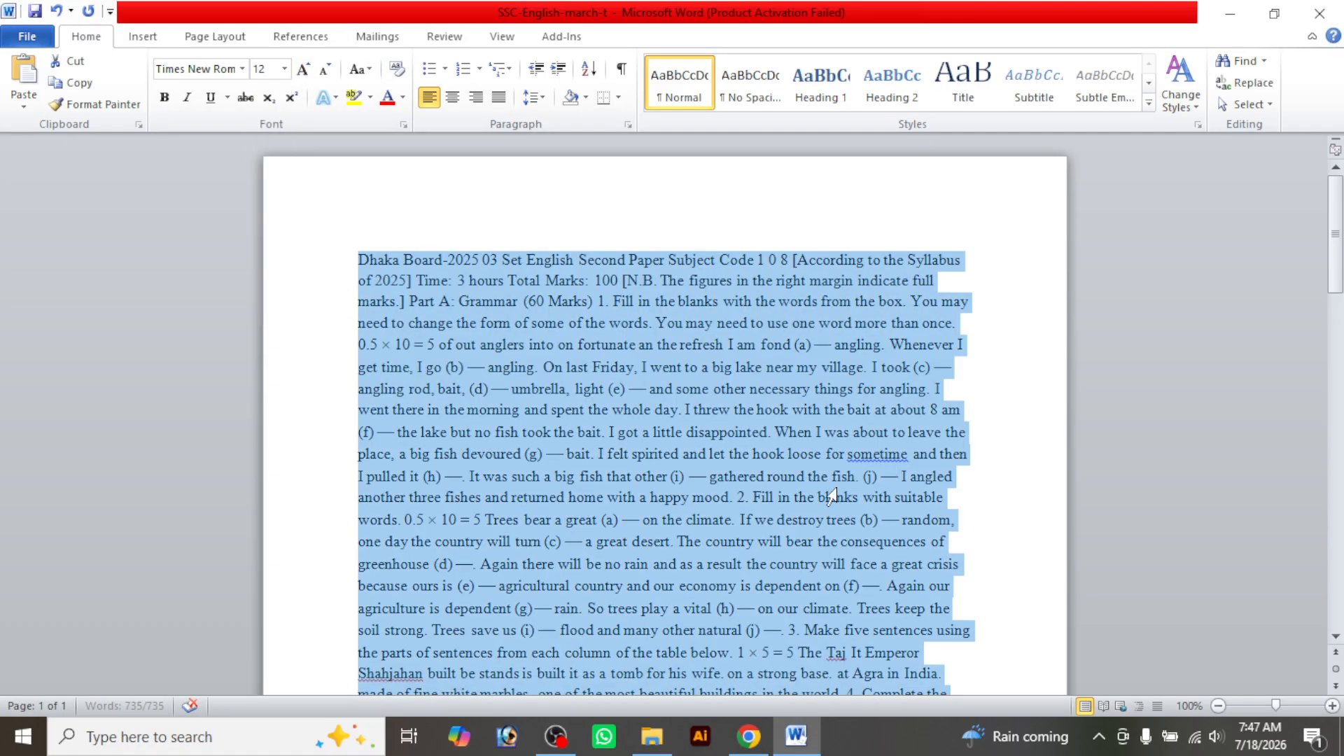
Examine the reformatted question text from its end back to the Dhaka Board-2025 heading
{"action": "key", "text": "Right"}
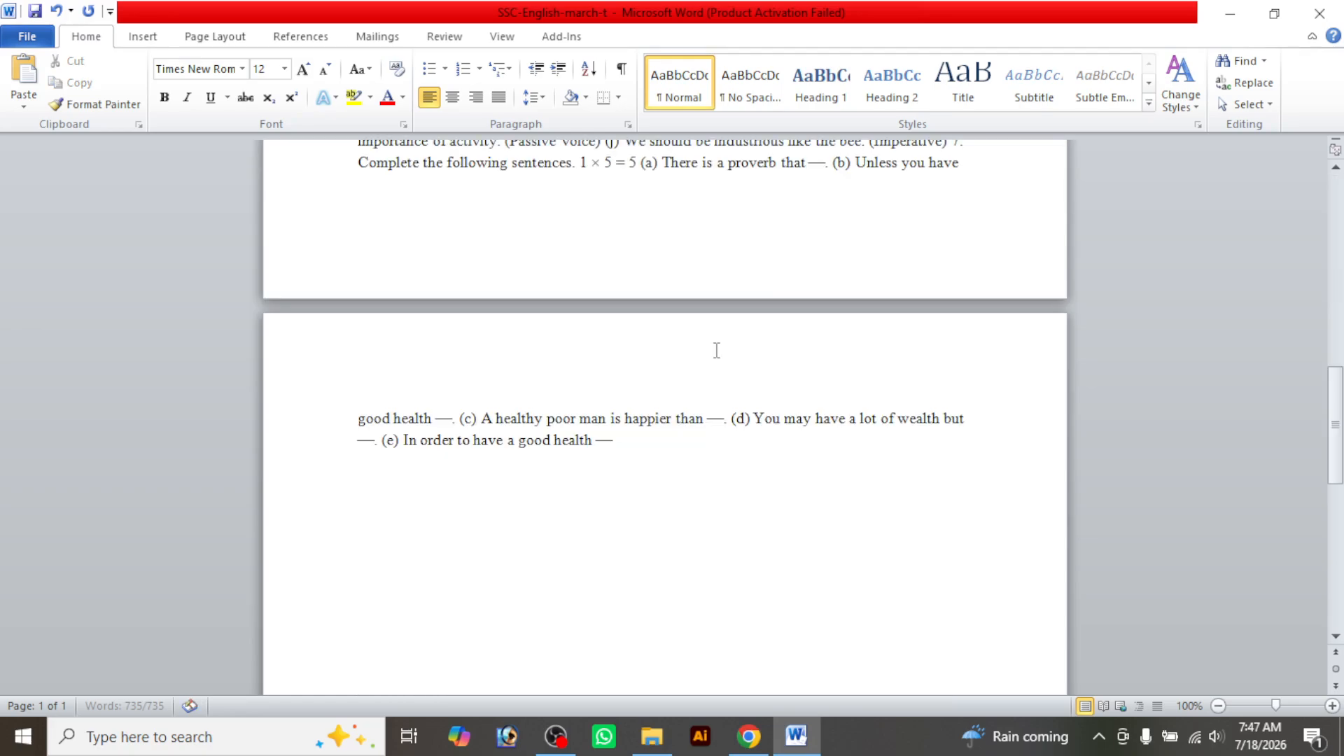
{"action": "scroll", "coordinate": [786, 490], "scroll_direction": "up", "scroll_amount": 15}
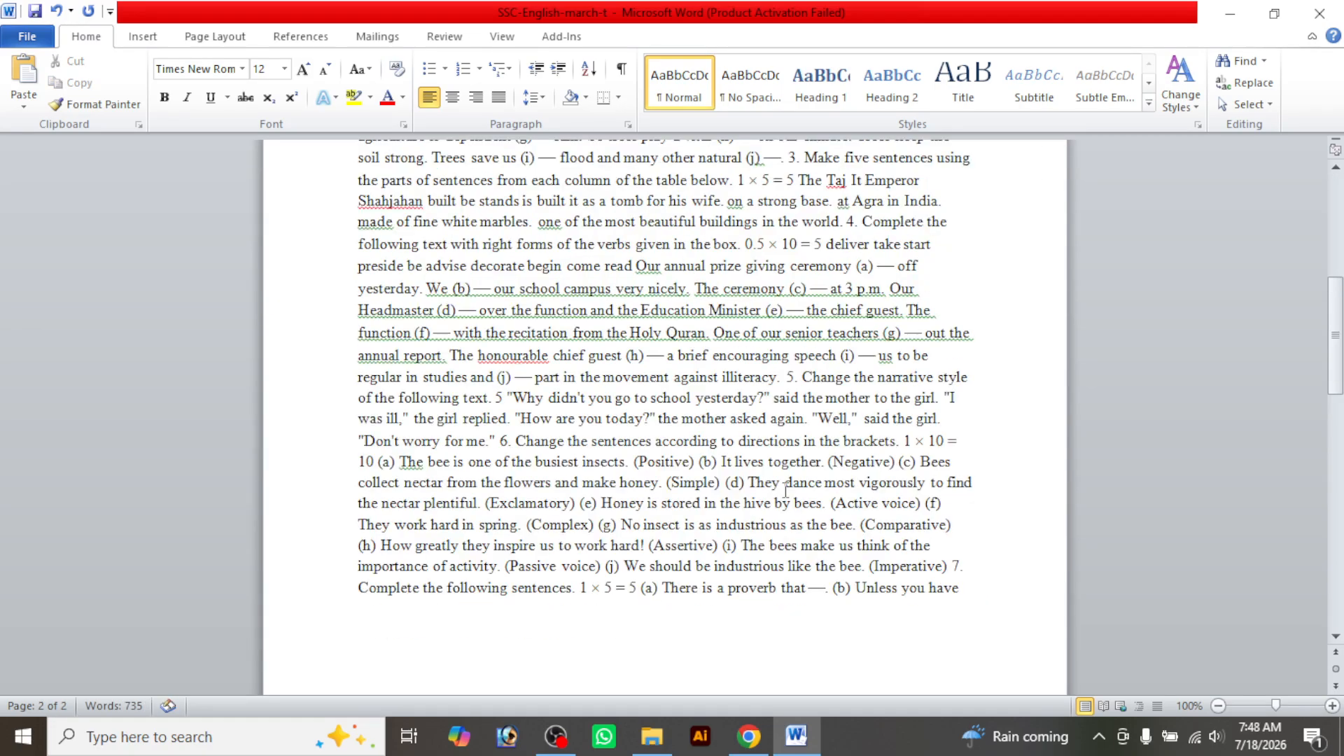
{"action": "scroll", "coordinate": [786, 490], "scroll_direction": "up", "scroll_amount": 5}
{"action": "scroll", "coordinate": [761, 471], "scroll_direction": "up", "scroll_amount": 4}
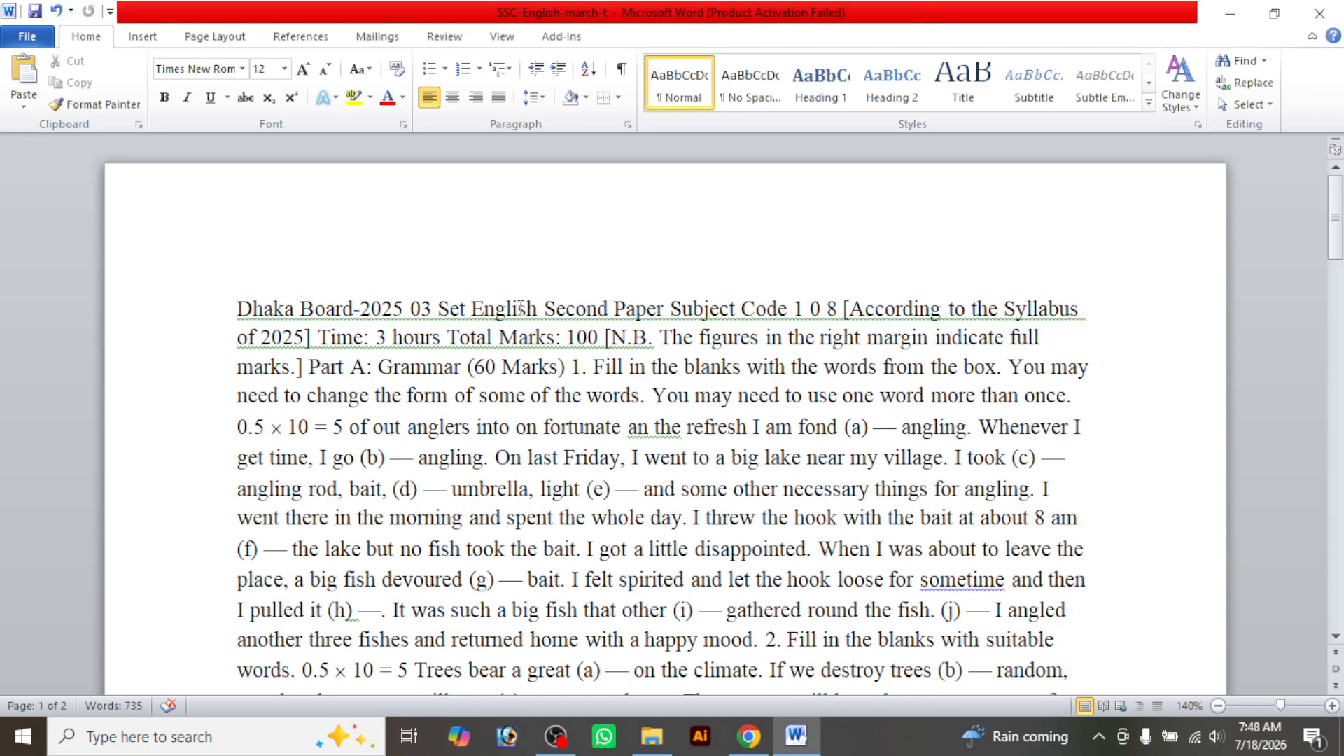
{"action": "scroll", "coordinate": [1077, 382], "scroll_direction": "down", "scroll_amount": 3}
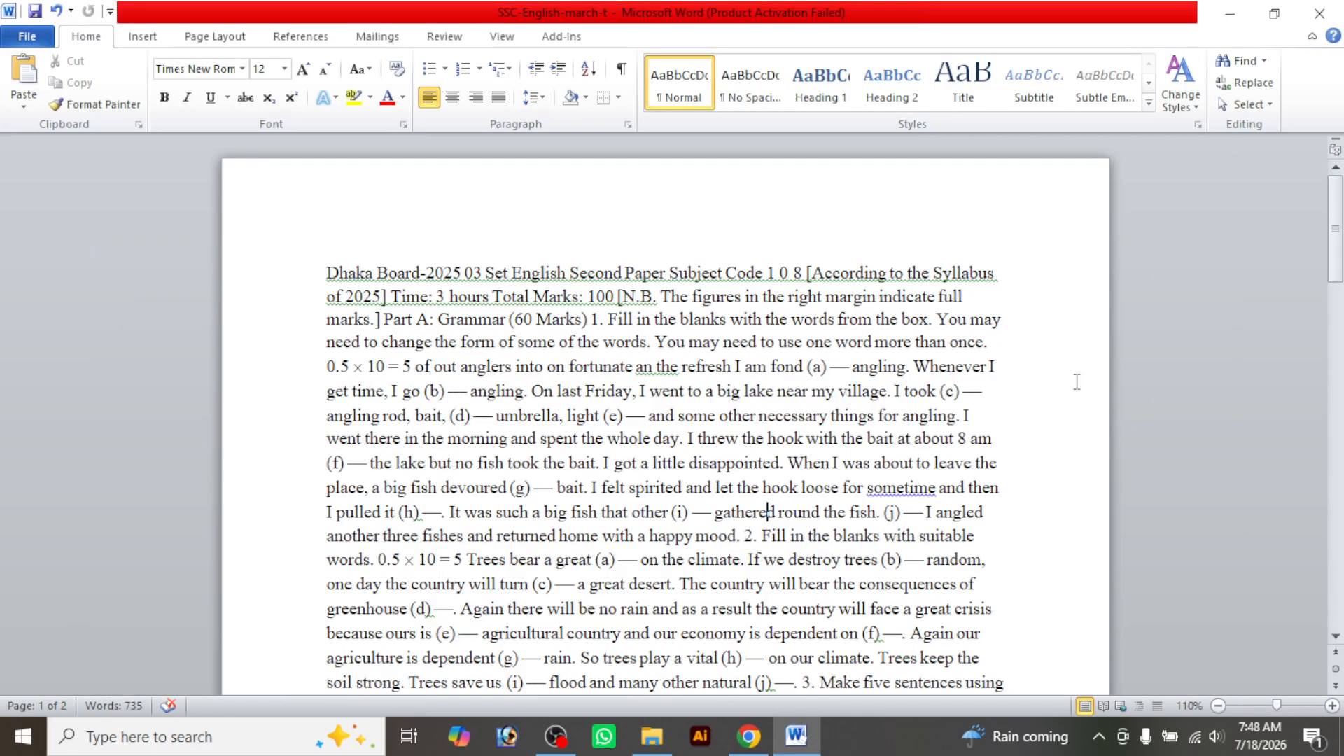
{"action": "scroll", "coordinate": [517, 369], "scroll_direction": "up", "scroll_amount": 1}
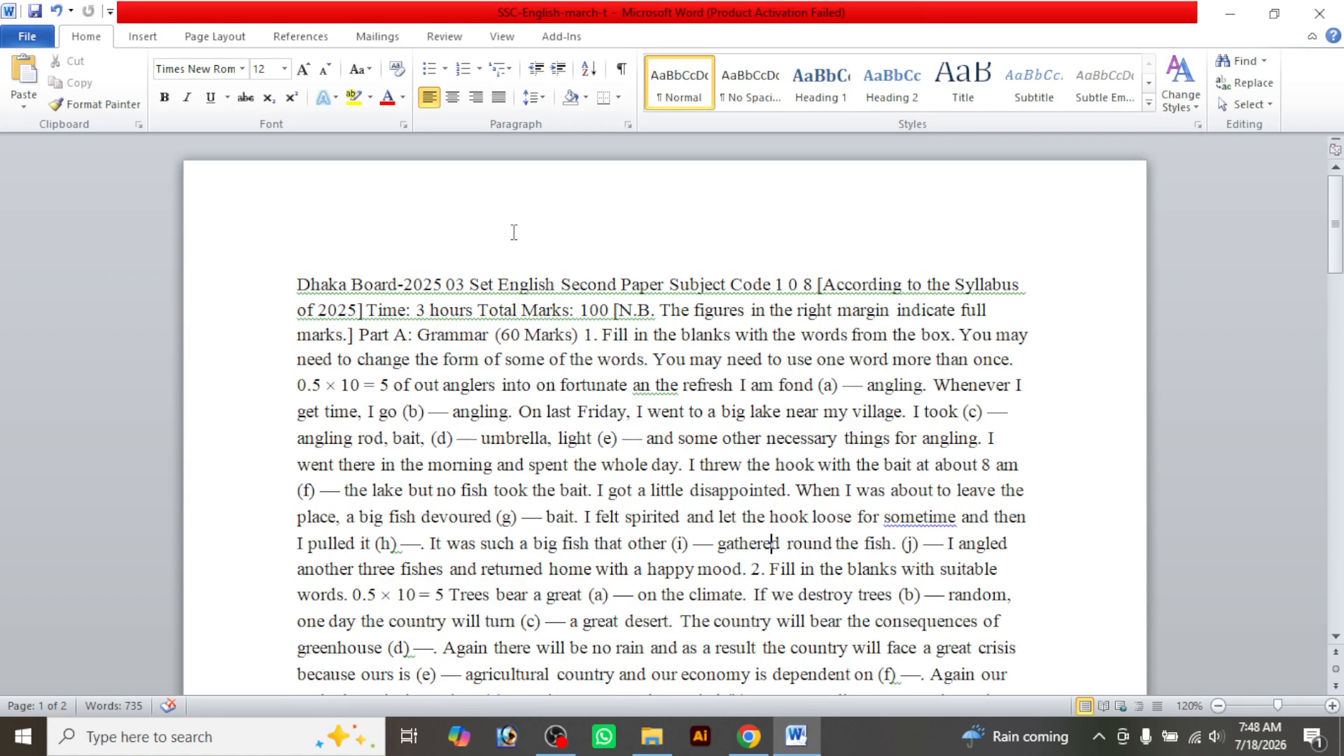
{"action": "scroll", "coordinate": [702, 516], "scroll_direction": "down", "scroll_amount": 7}
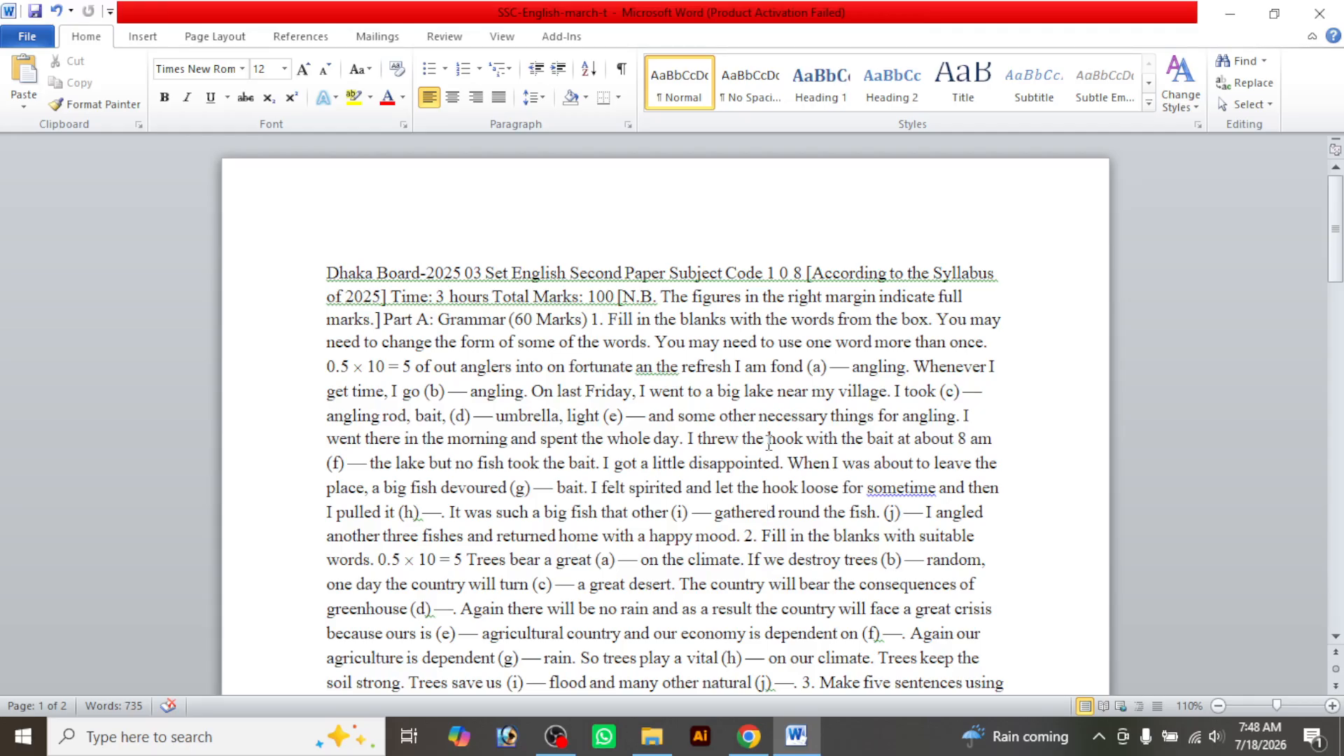
{"action": "scroll", "coordinate": [769, 443], "scroll_direction": "up", "scroll_amount": 1}
Select all the text and, in Page Setup, set the top and left margins to 0.5" and the bottom margin to 0.3"
{"action": "left_click", "coordinate": [558, 489]}
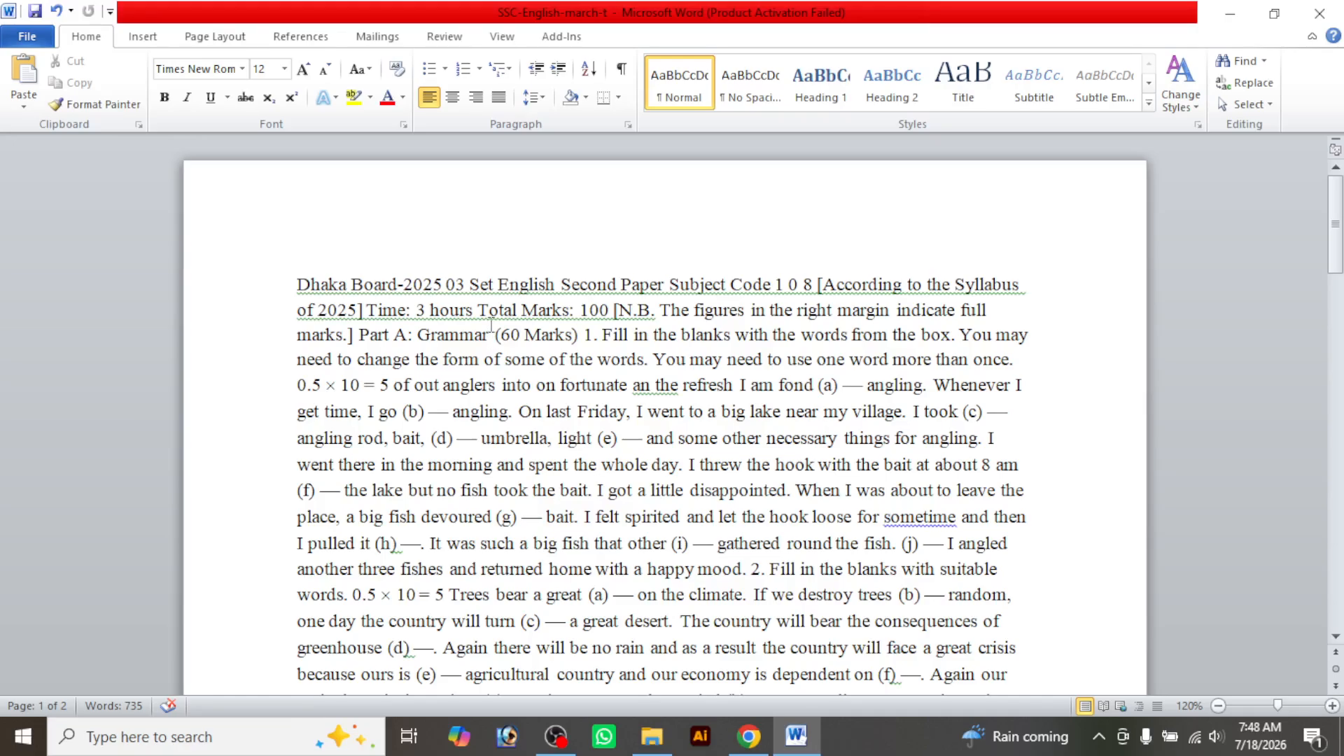
{"action": "key", "text": "ctrl+a"}
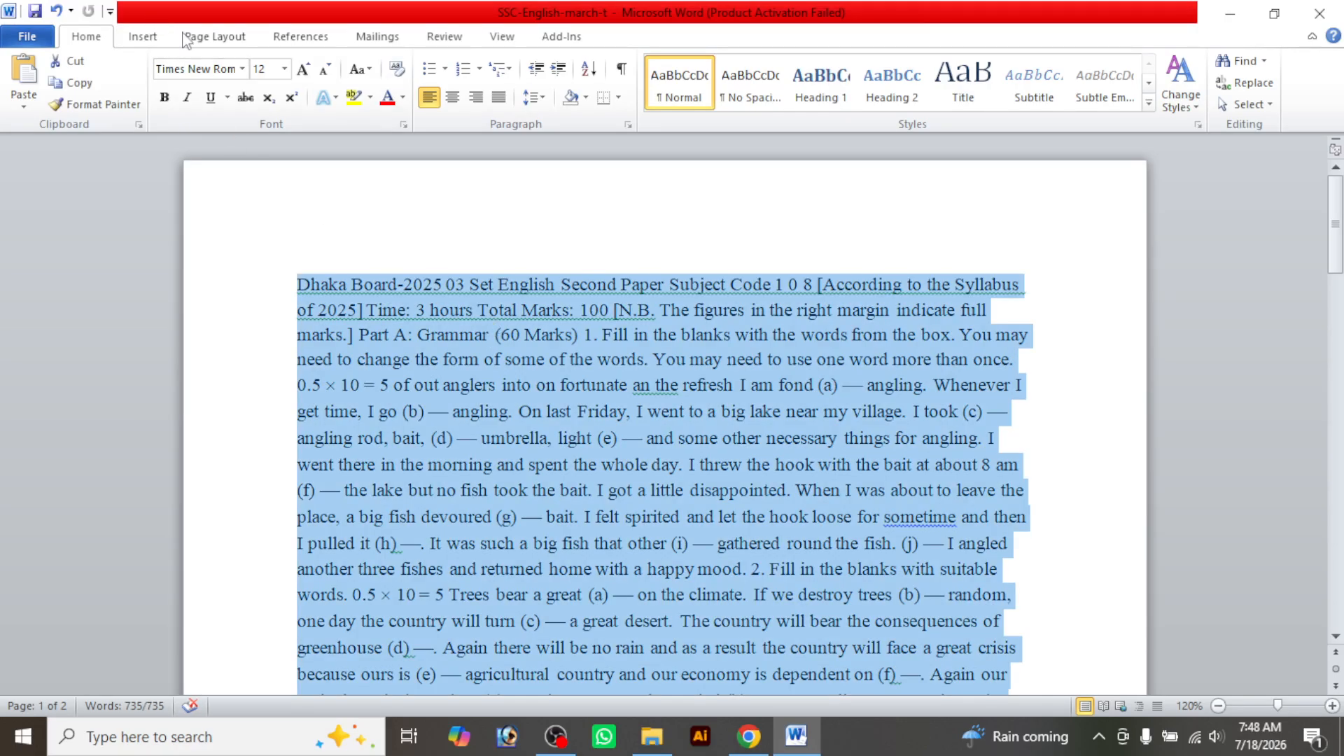
{"action": "left_click", "coordinate": [214, 37]}
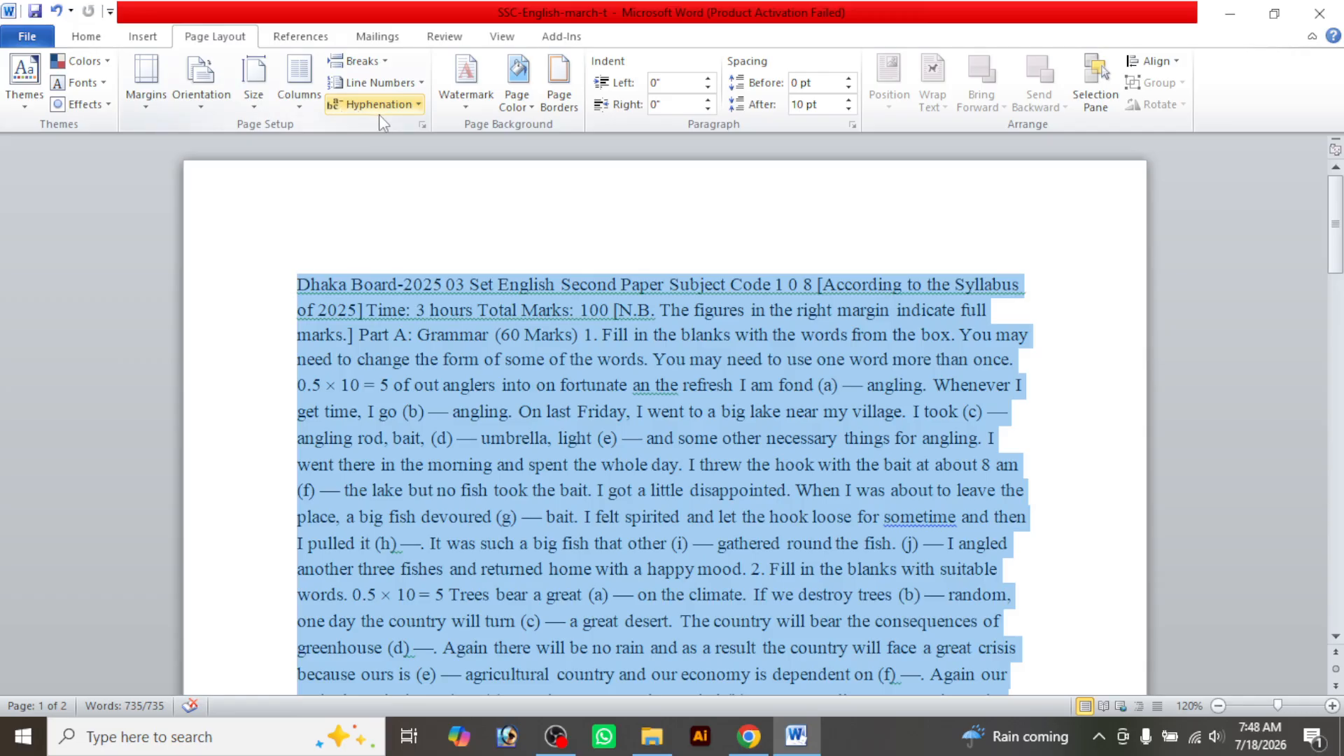
{"action": "left_click", "coordinate": [424, 128]}
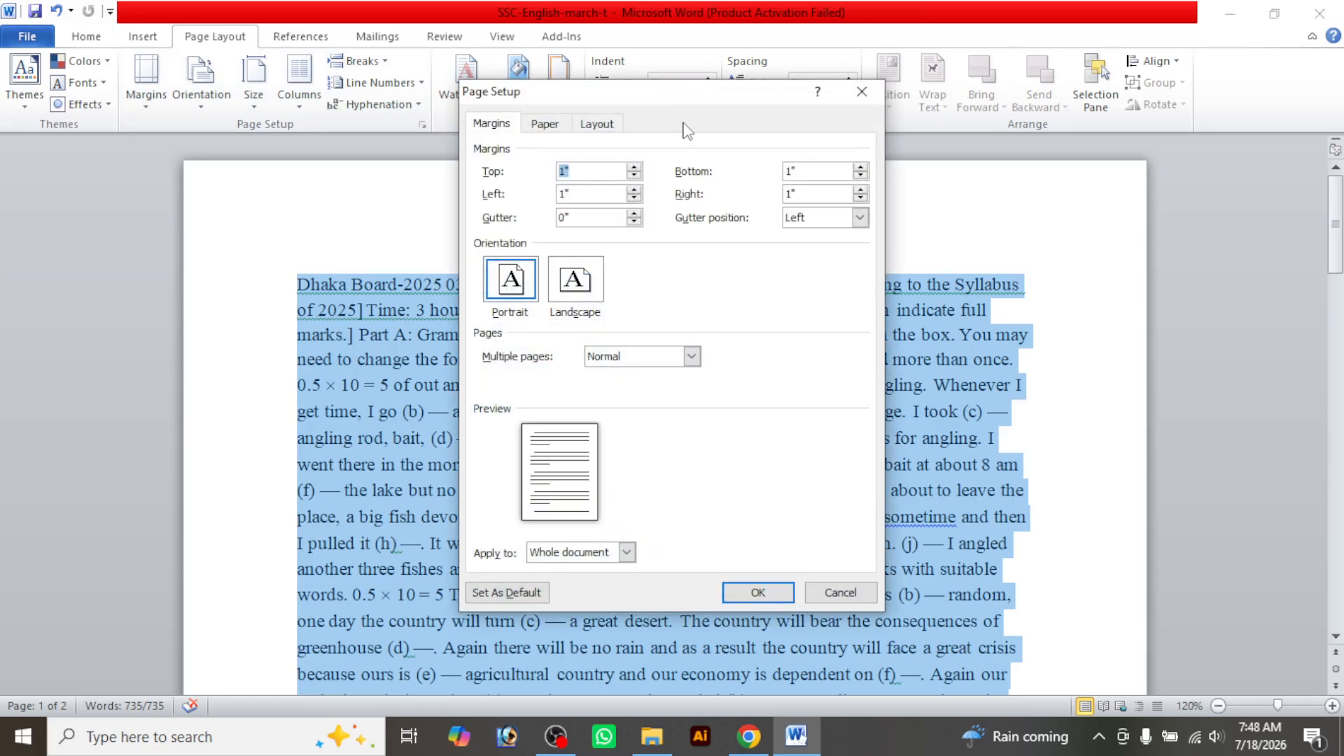
{"action": "left_click_drag", "start_coordinate": [683, 102], "coordinate": [731, 175]}
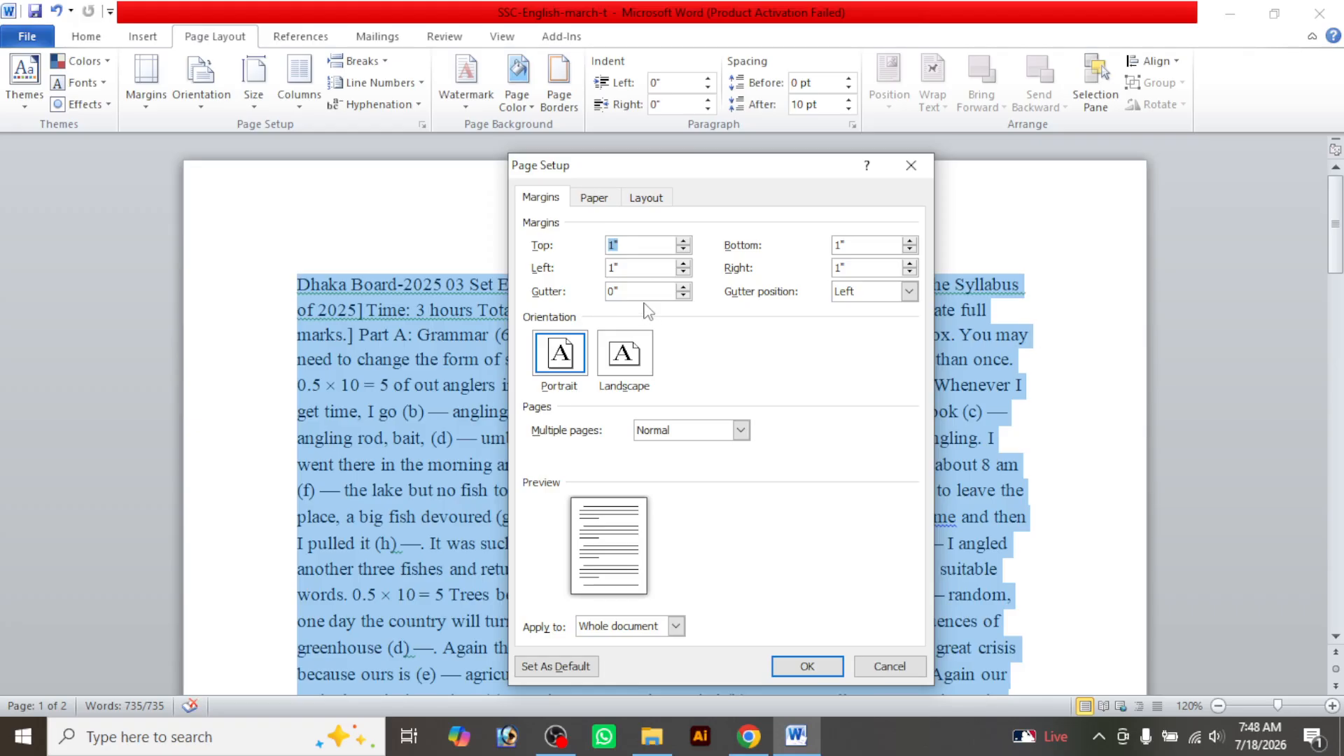
{"action": "left_click", "coordinate": [656, 246]}
{"action": "left_click", "coordinate": [684, 250]}
{"action": "left_click", "coordinate": [684, 250]}
{"action": "left_click", "coordinate": [683, 250]}
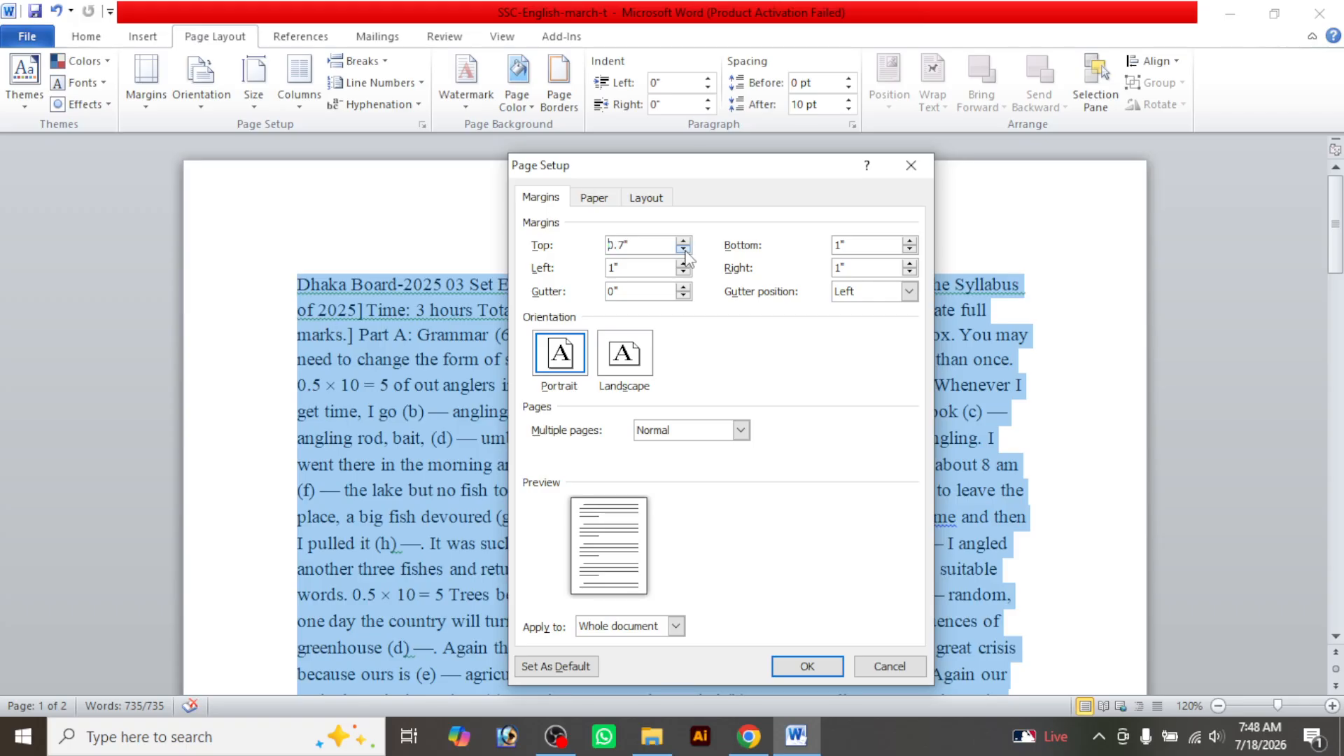
{"action": "left_click", "coordinate": [684, 250]}
{"action": "left_click", "coordinate": [684, 250]}
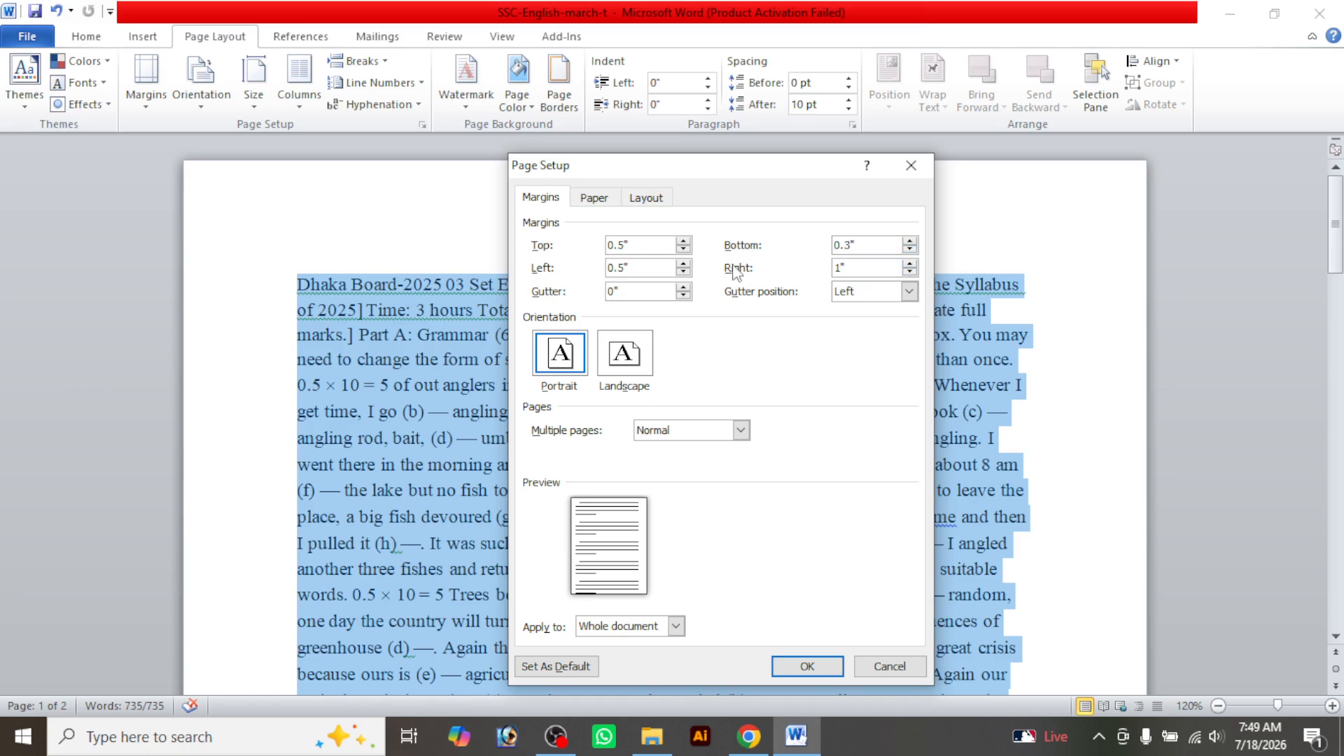
Set the right page margin to 0.5"
{"action": "left_click", "coordinate": [910, 273]}
{"action": "left_click", "coordinate": [909, 272]}
{"action": "left_click", "coordinate": [910, 272]}
{"action": "left_click", "coordinate": [909, 272]}
Choose A4 210 x 297 mm as the document's paper size
{"action": "left_click", "coordinate": [596, 199]}
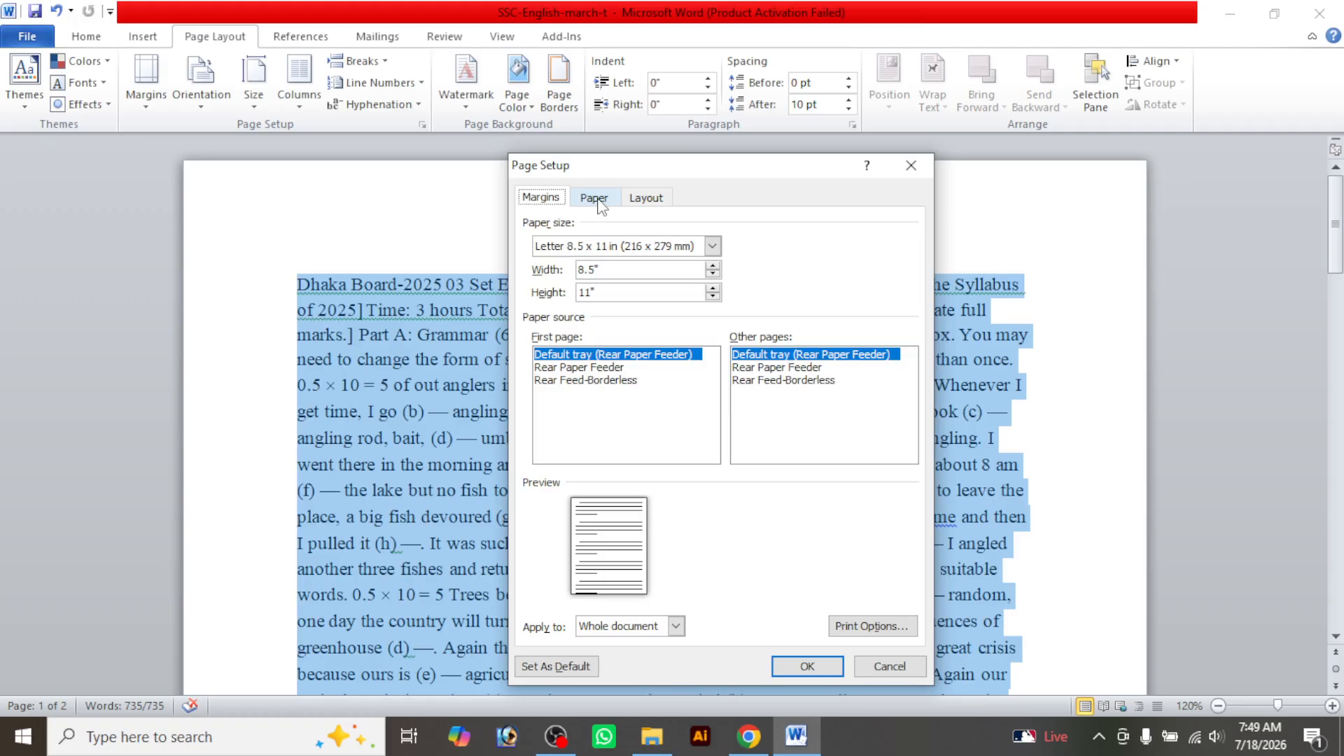
{"action": "left_click", "coordinate": [712, 246]}
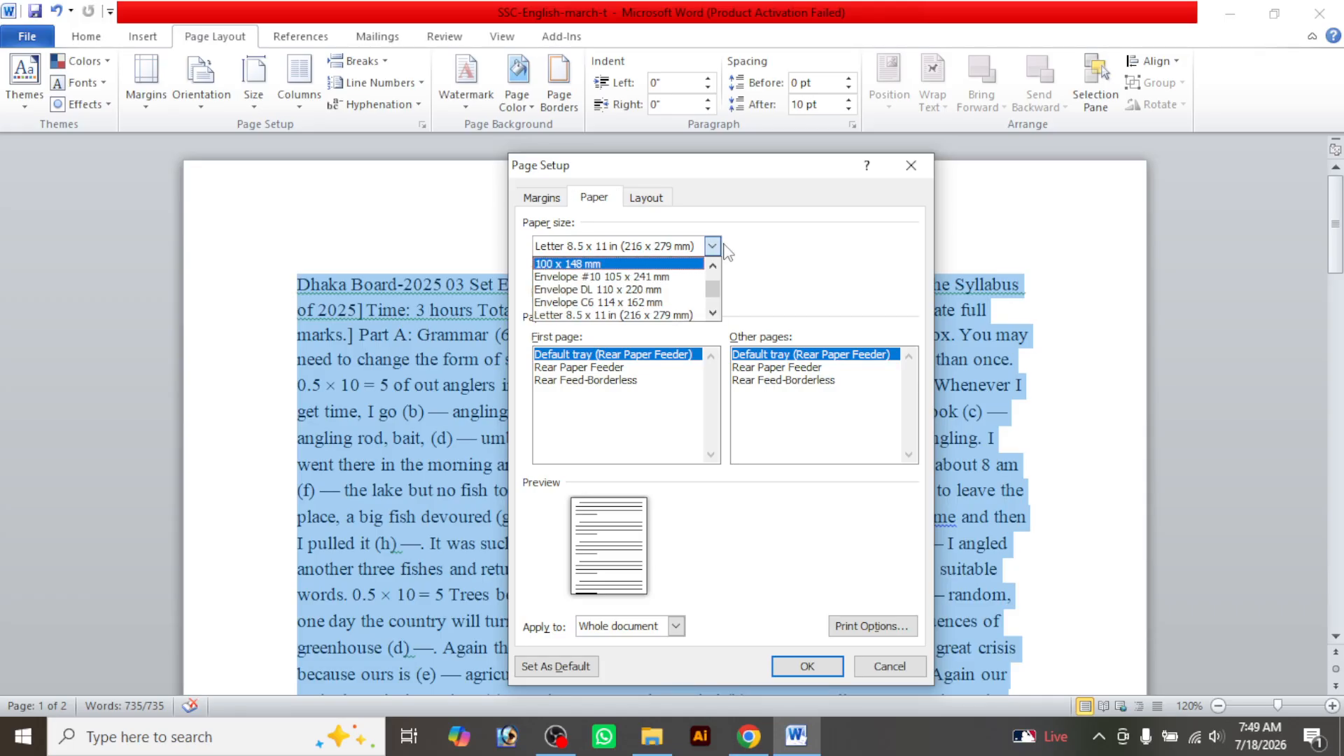
{"action": "left_click", "coordinate": [715, 247]}
{"action": "left_click", "coordinate": [714, 247]}
{"action": "scroll", "coordinate": [652, 291], "scroll_direction": "up", "scroll_amount": 3}
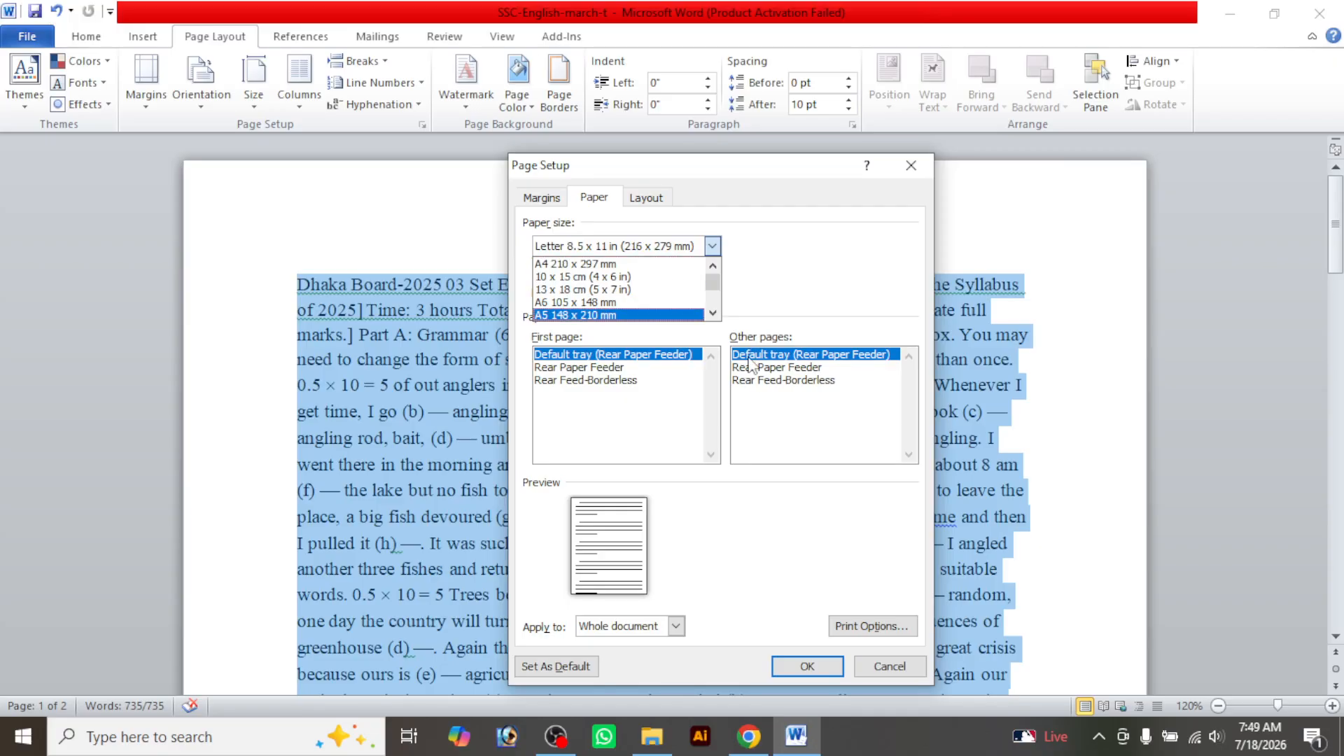
{"action": "left_click", "coordinate": [616, 264]}
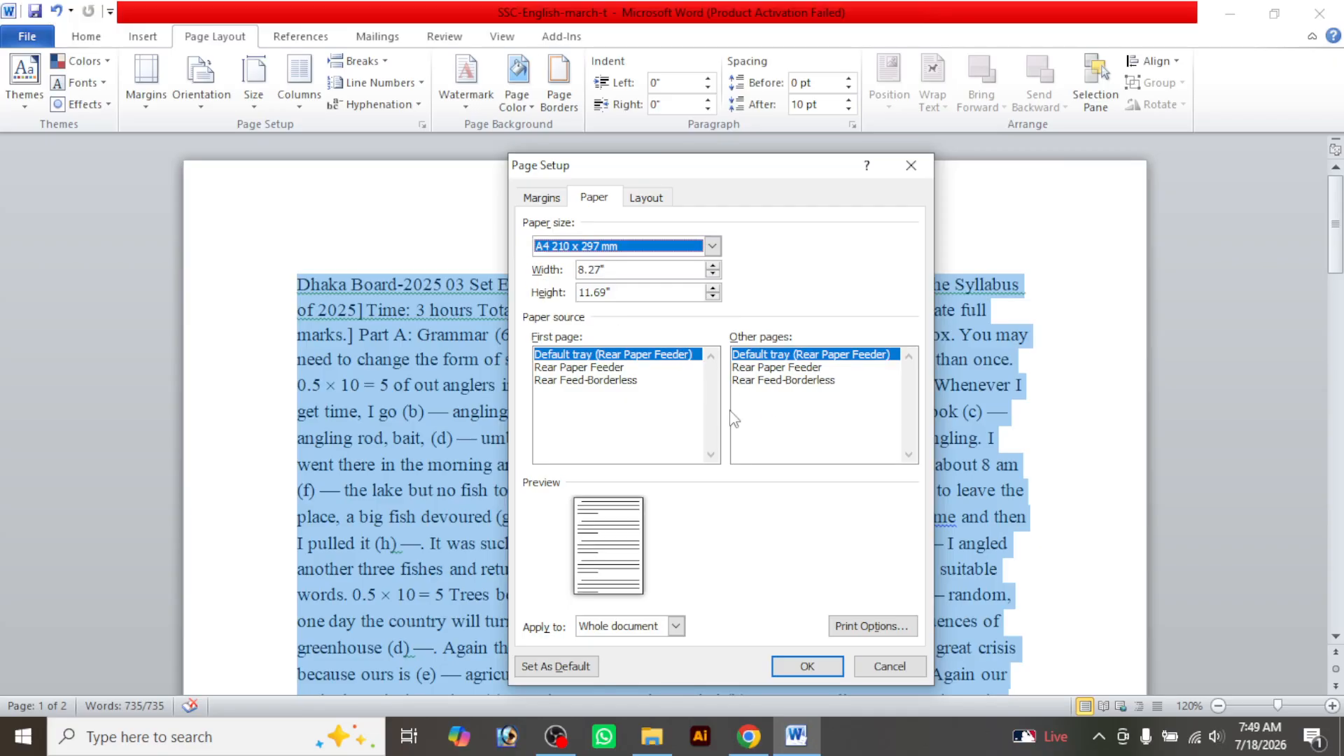
Look over the page layout settings and preview landscape orientation before returning to portrait
{"action": "left_click", "coordinate": [647, 199]}
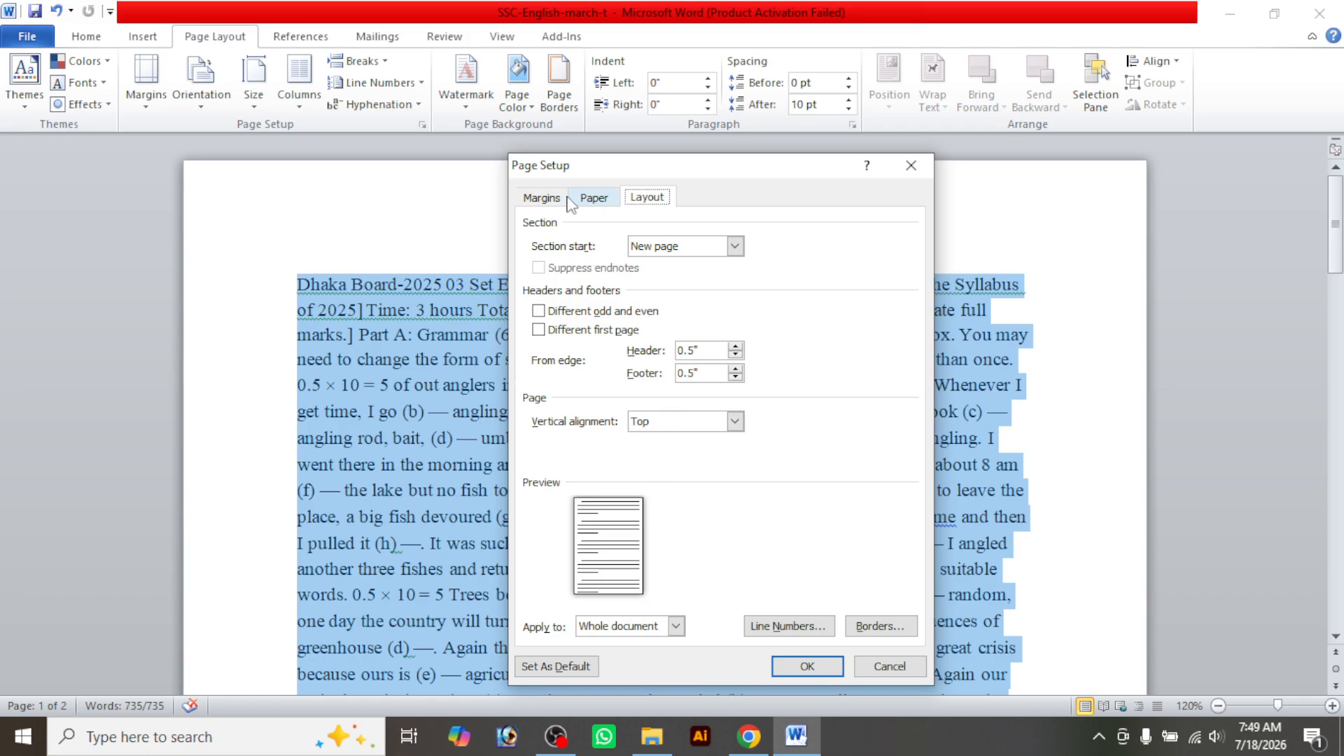
{"action": "left_click", "coordinate": [544, 200]}
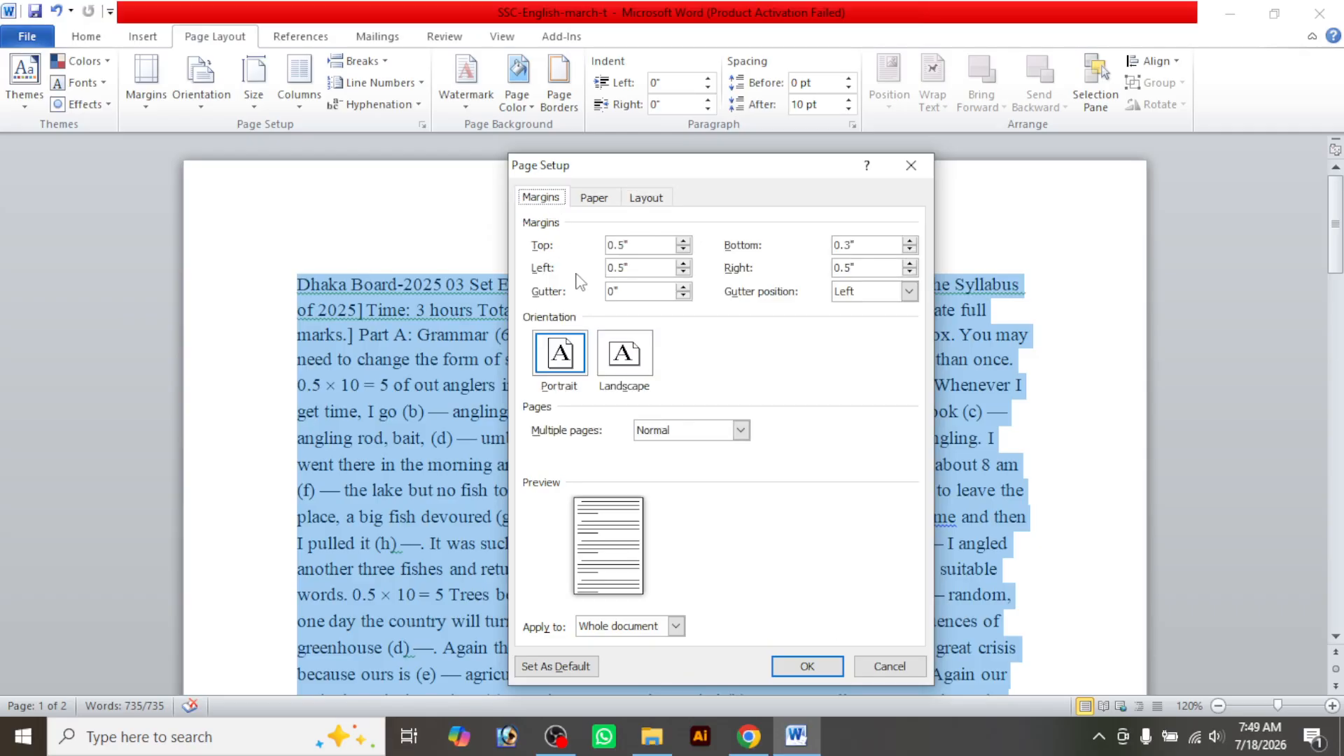
{"action": "left_click", "coordinate": [630, 354]}
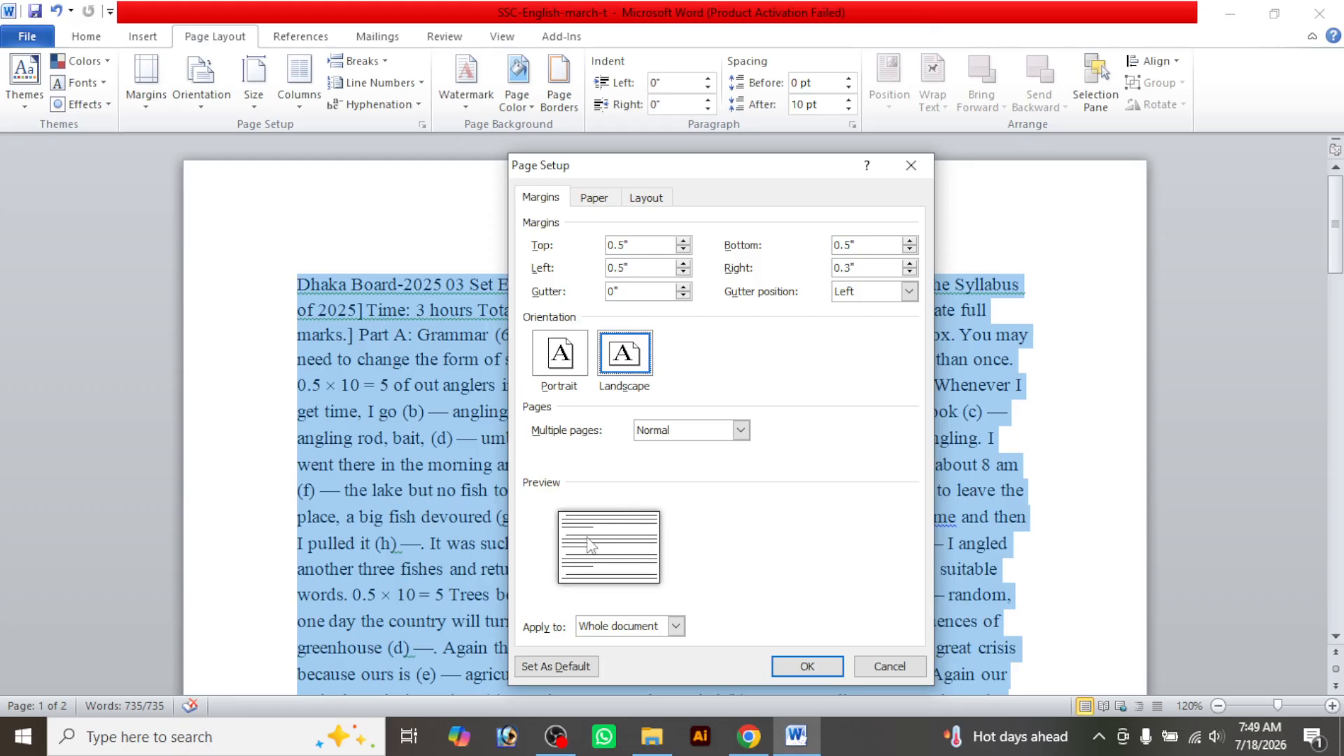
{"action": "left_click", "coordinate": [563, 366]}
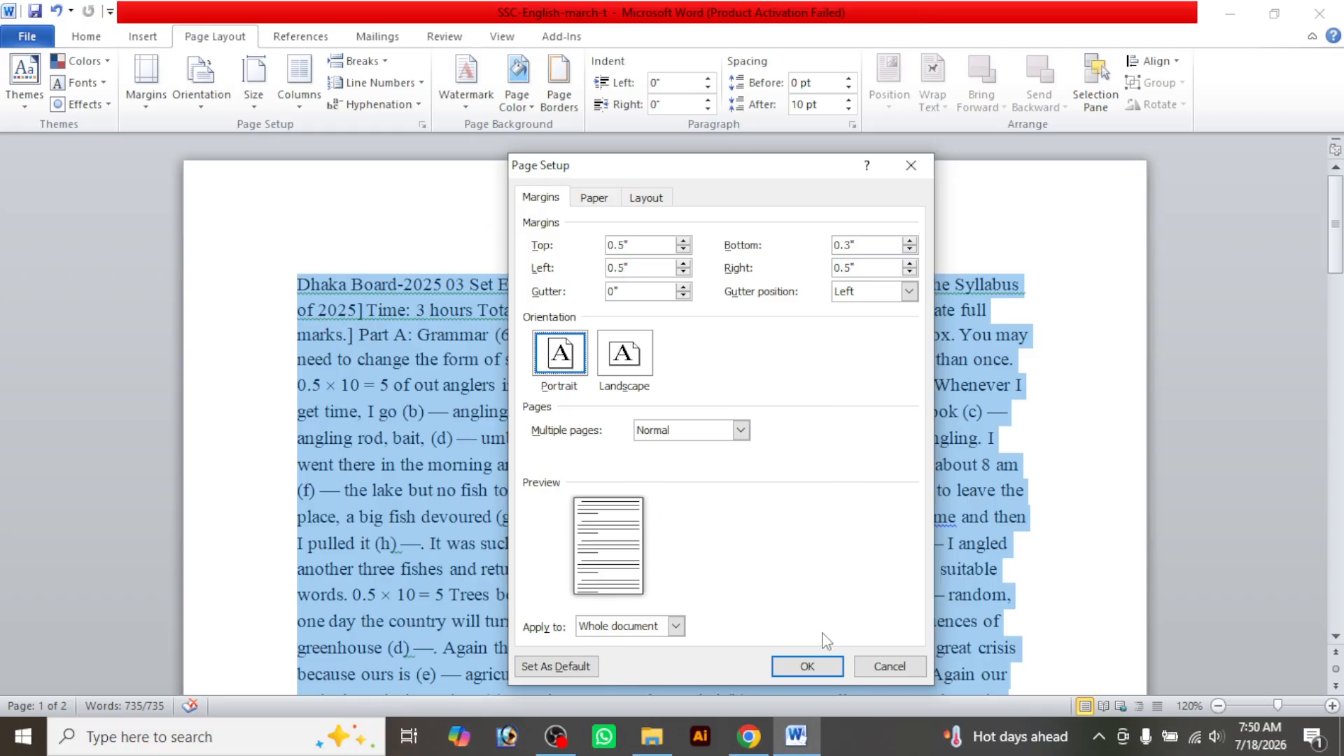
Apply the page setup to the whole document and check how the text sits on the page
{"action": "left_click", "coordinate": [811, 666]}
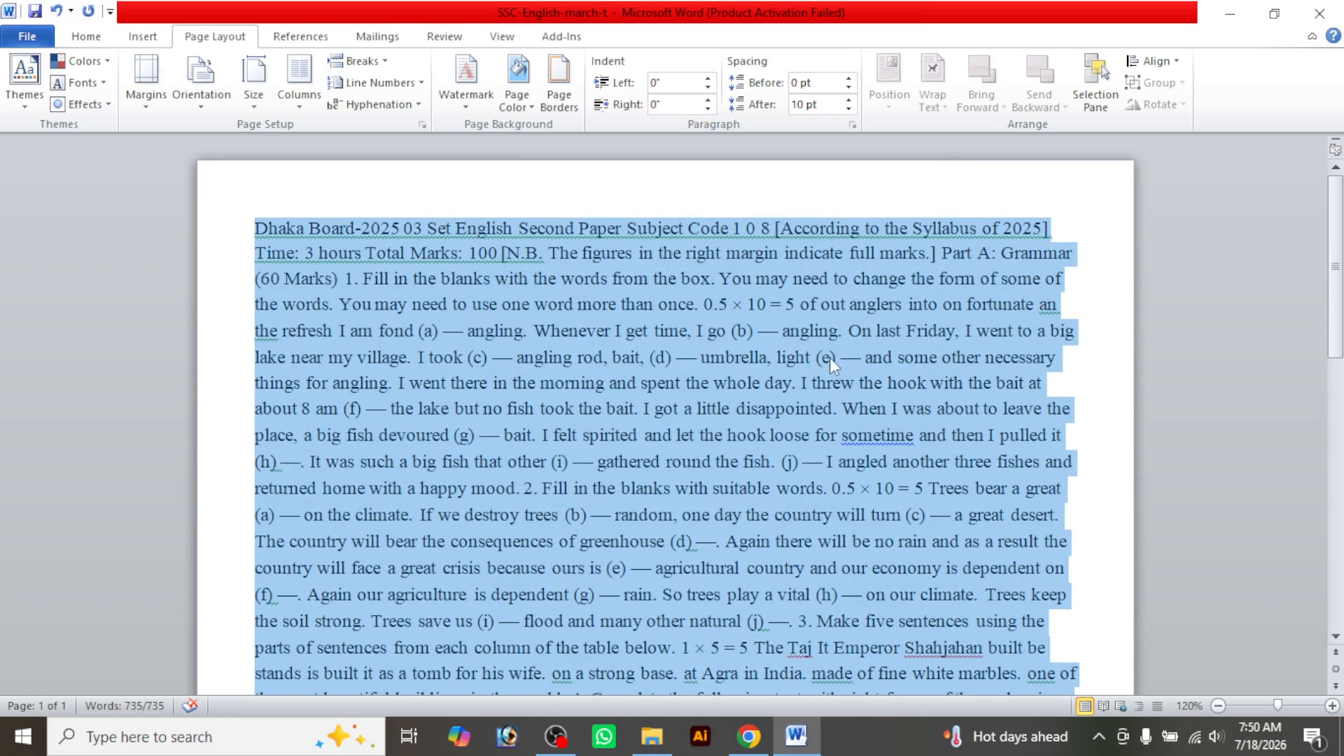
{"action": "scroll", "coordinate": [717, 382], "scroll_direction": "down", "scroll_amount": 7}
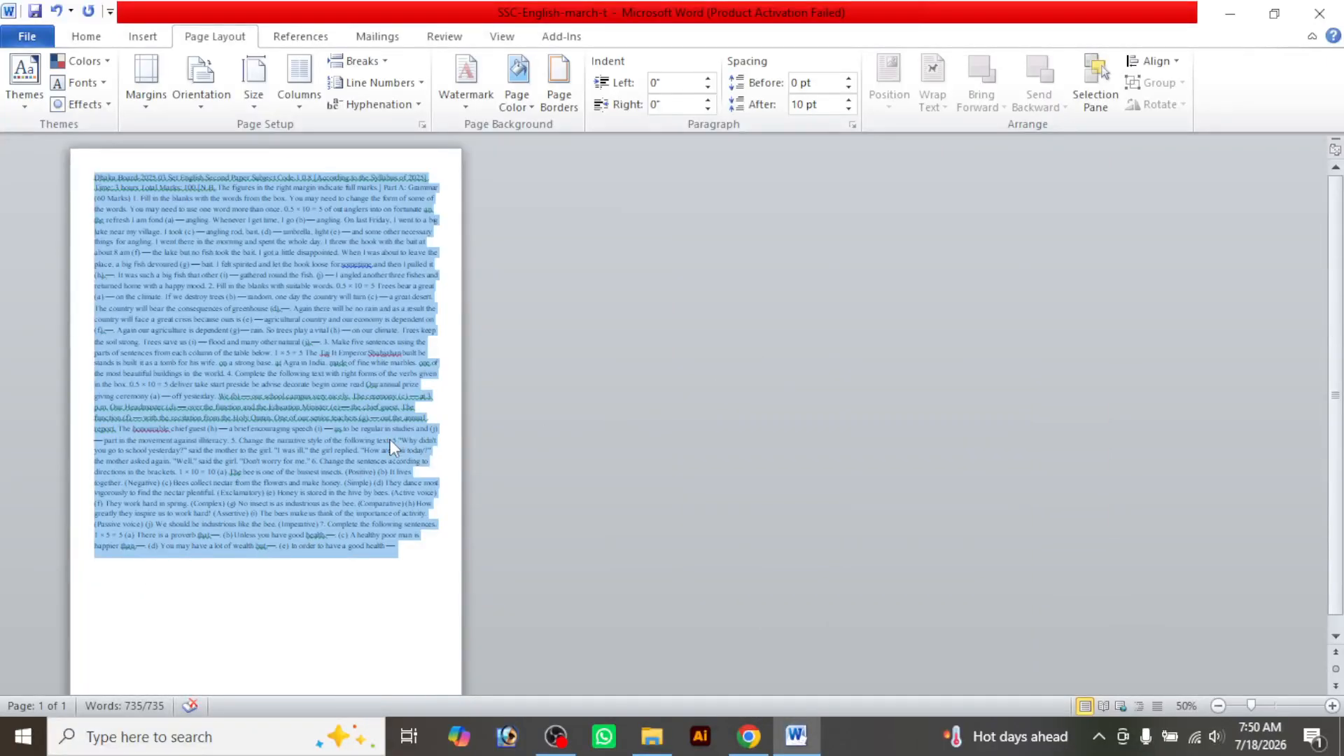
{"action": "scroll", "coordinate": [711, 341], "scroll_direction": "up", "scroll_amount": 4}
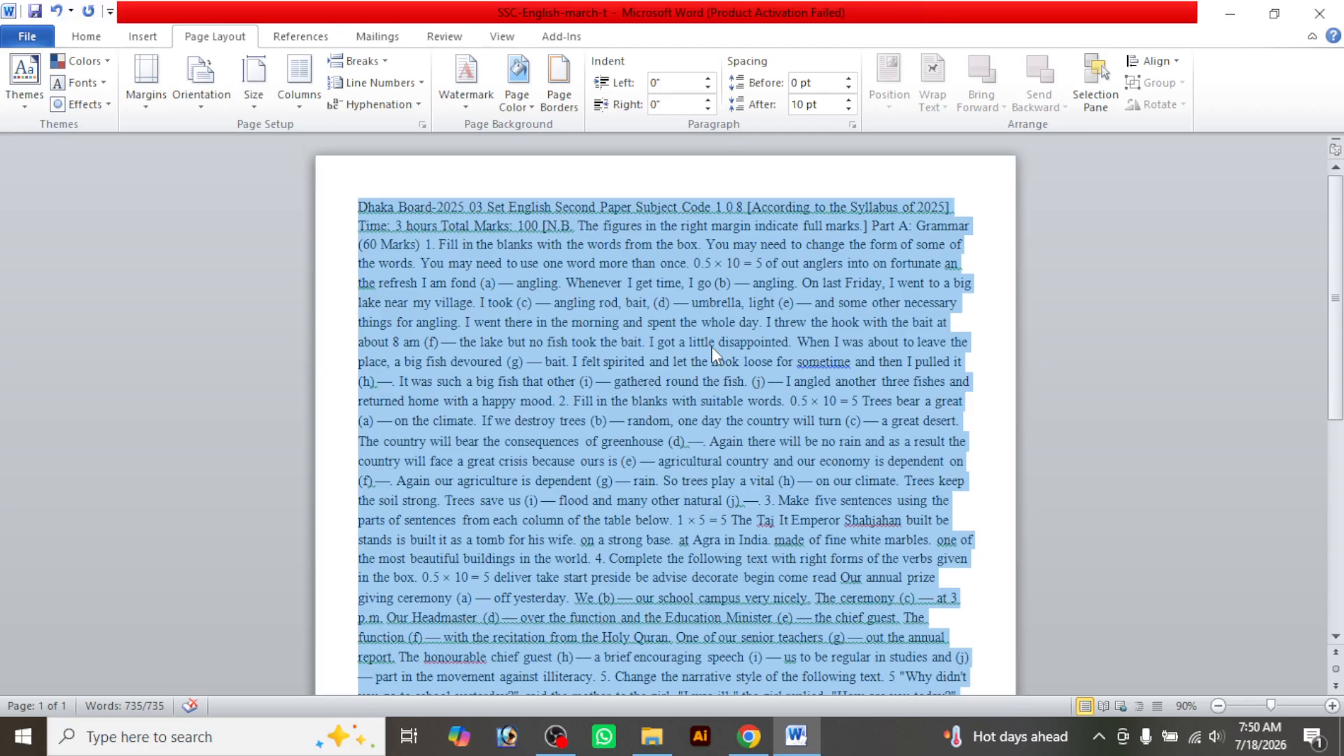
{"action": "left_click", "coordinate": [557, 739]}
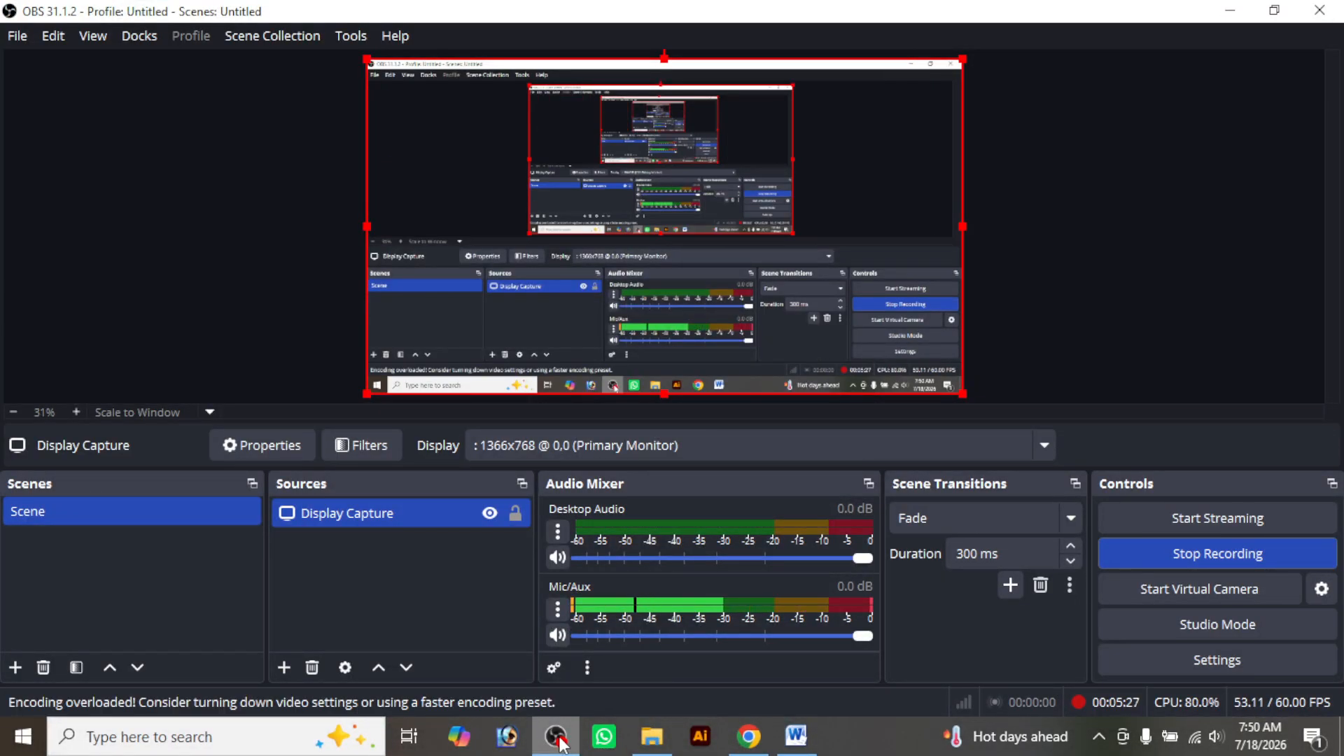
{"action": "left_click", "coordinate": [557, 739]}
{"action": "left_click", "coordinate": [488, 207]}
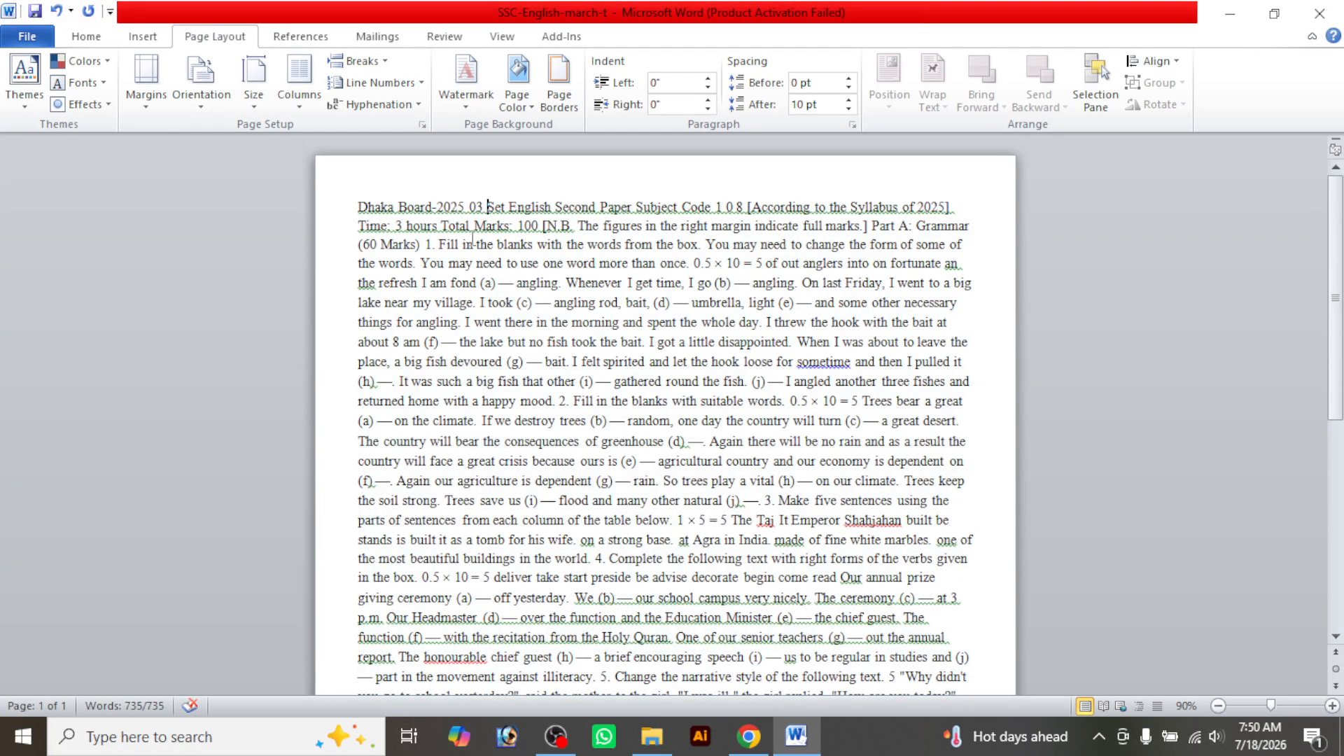
Compare the pasted text with the source PDF's heading and put "Dhaka Board-2025" on its own line
{"action": "scroll", "coordinate": [453, 297], "scroll_direction": "up", "scroll_amount": 3, "text": "ctrl"}
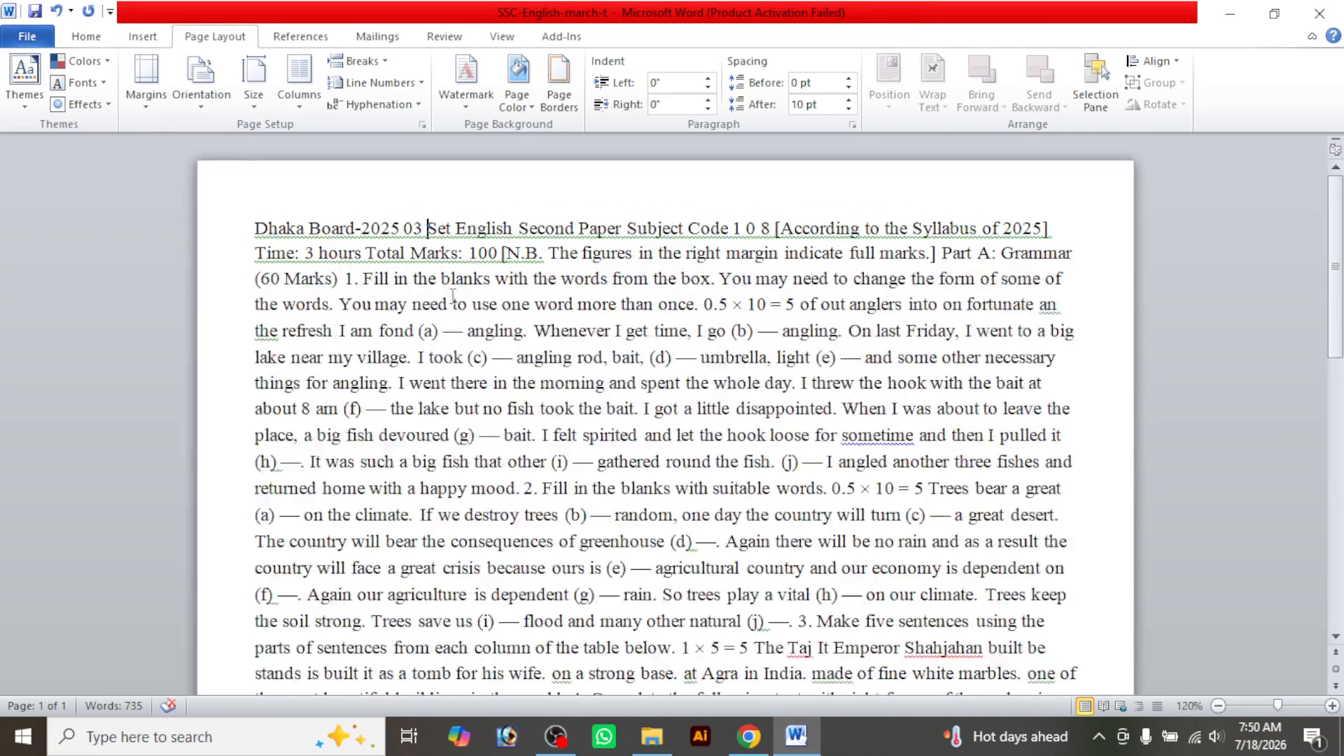
{"action": "key", "text": "ctrl+a"}
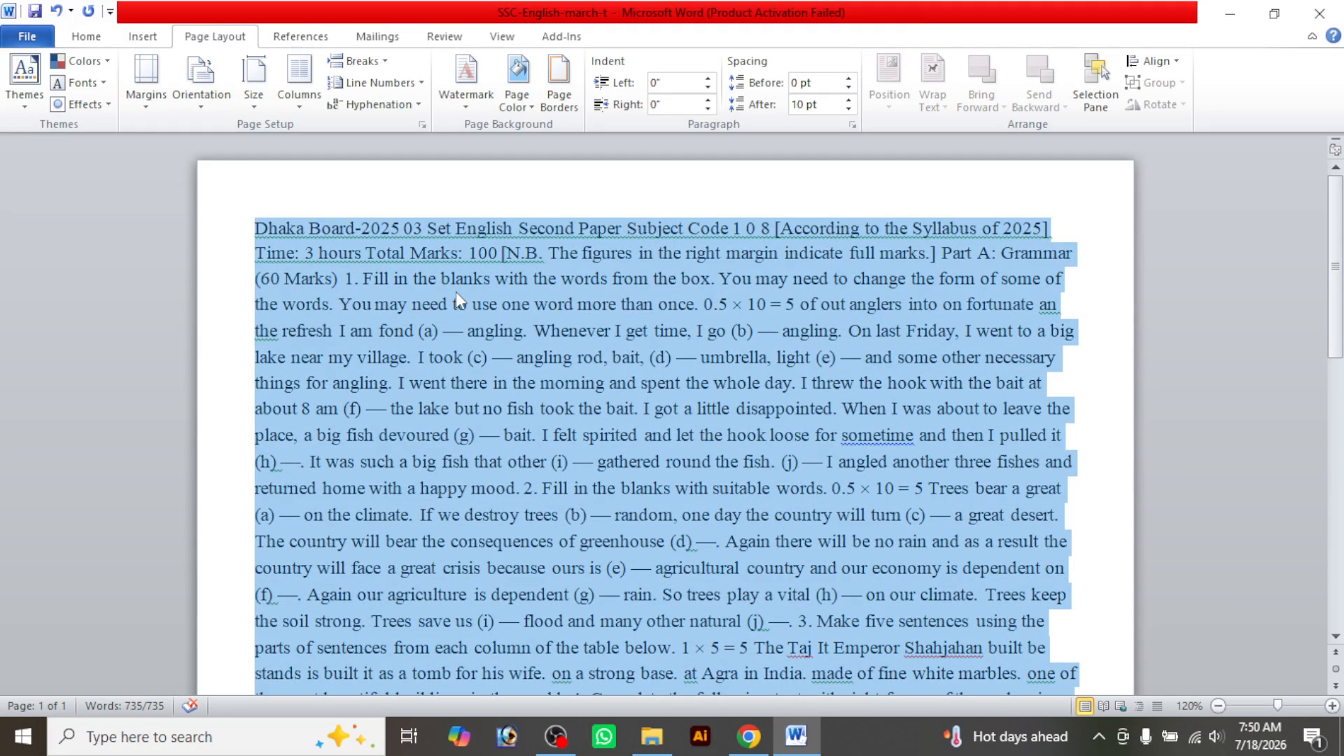
{"action": "left_click", "coordinate": [319, 228]}
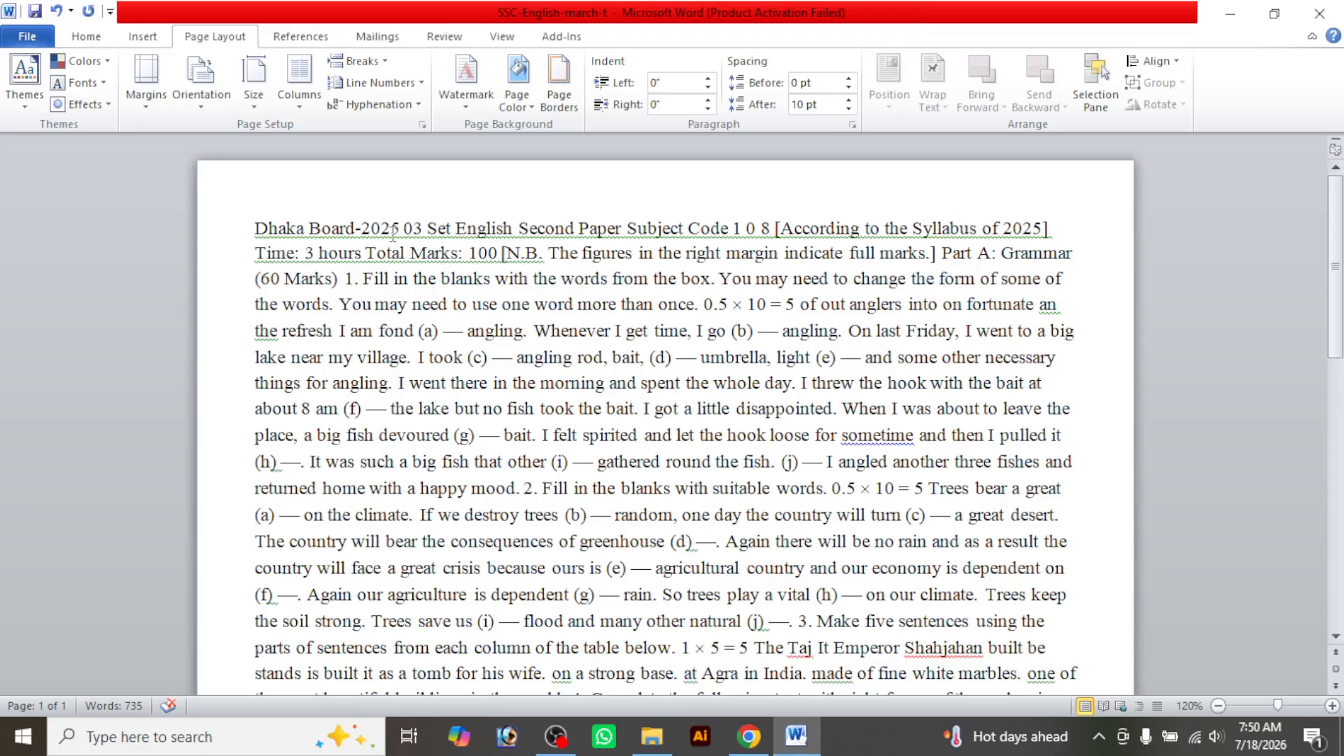
{"action": "left_click", "coordinate": [748, 736]}
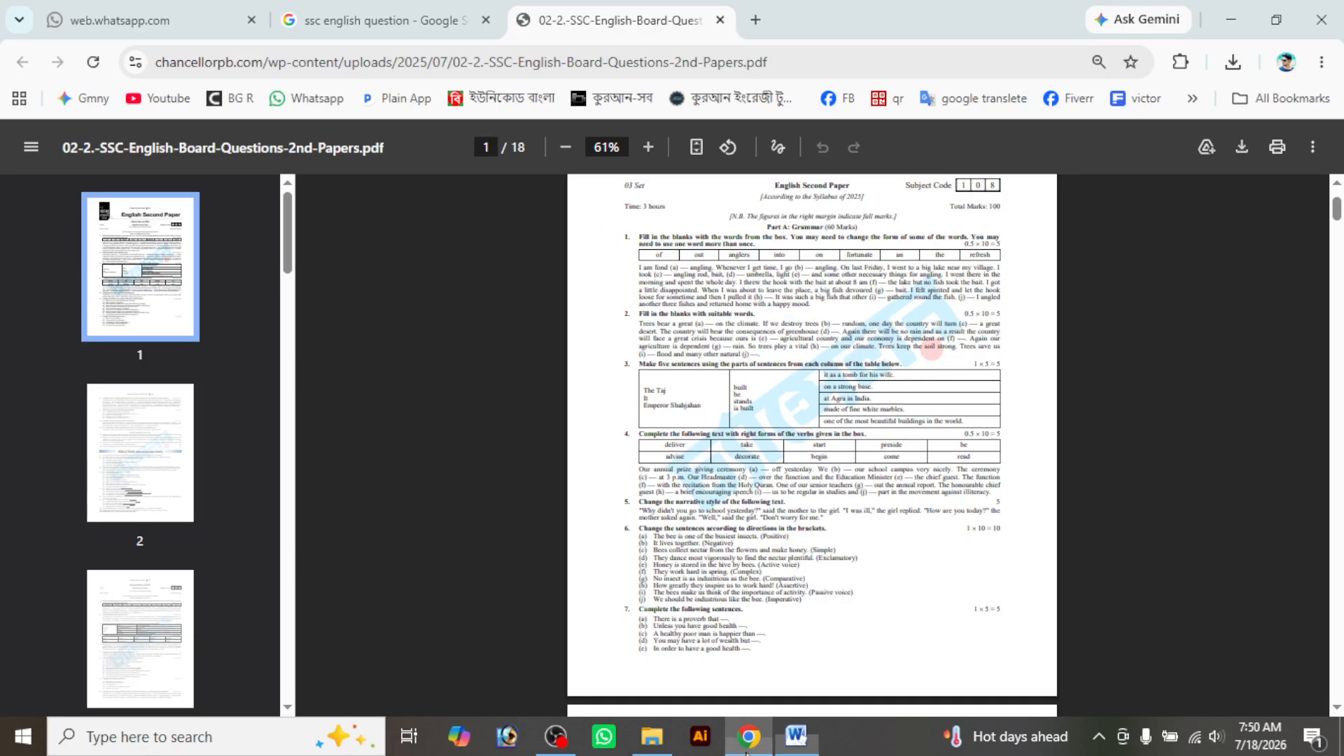
{"action": "scroll", "coordinate": [842, 398], "scroll_direction": "up", "scroll_amount": 5}
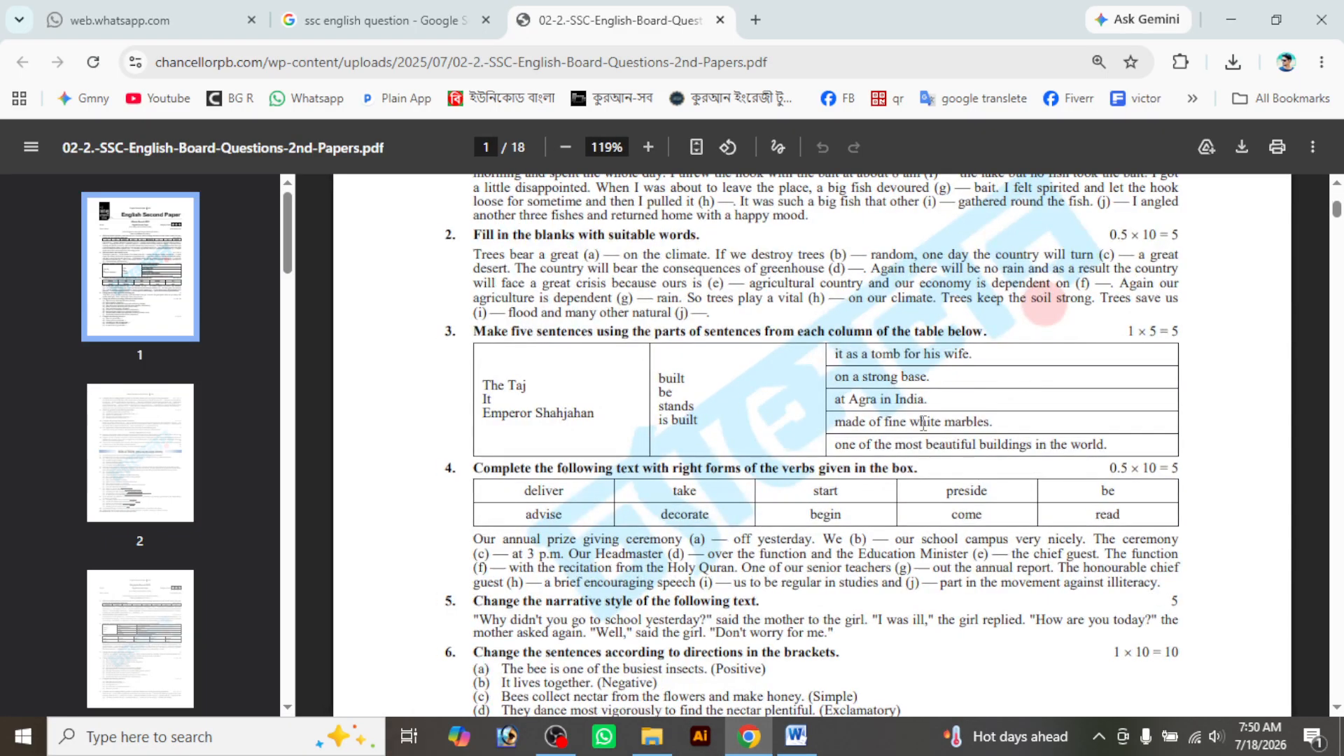
{"action": "scroll", "coordinate": [924, 423], "scroll_direction": "up", "scroll_amount": 6}
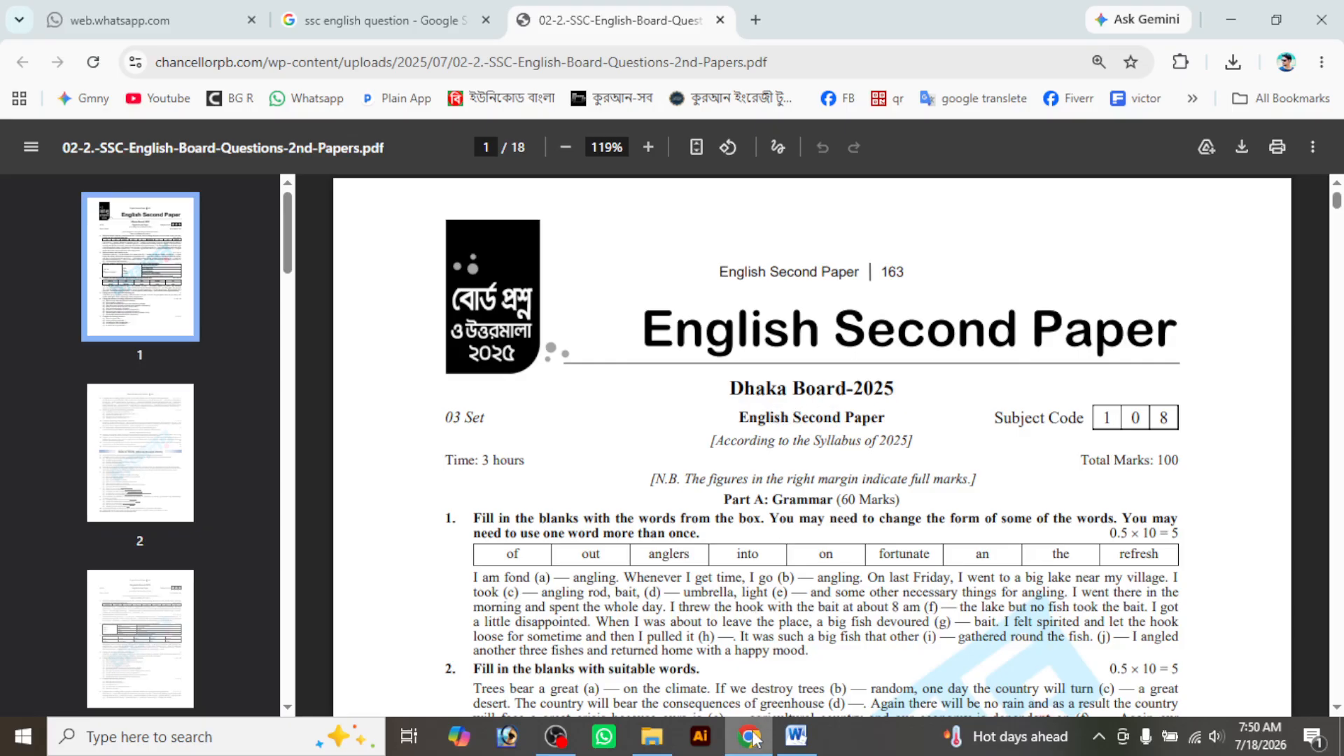
{"action": "left_click", "coordinate": [796, 736]}
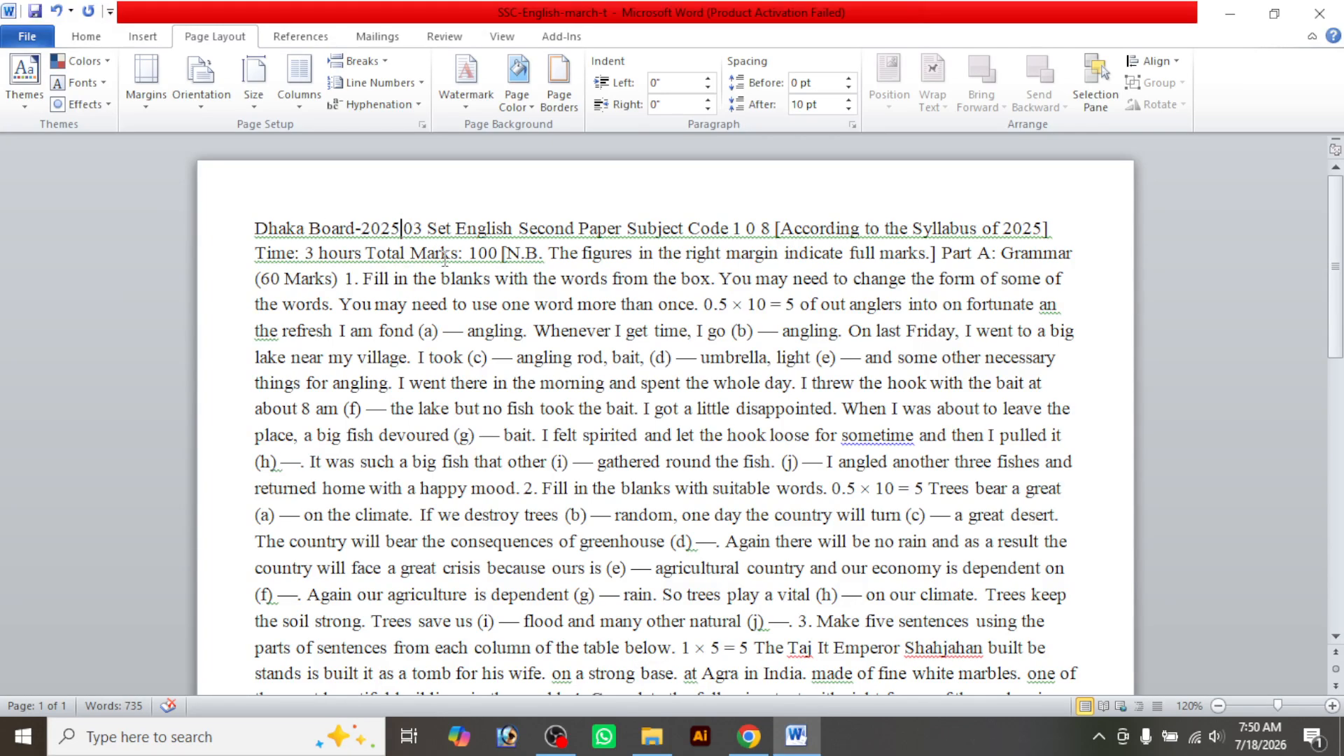
{"action": "key", "text": "Return"}
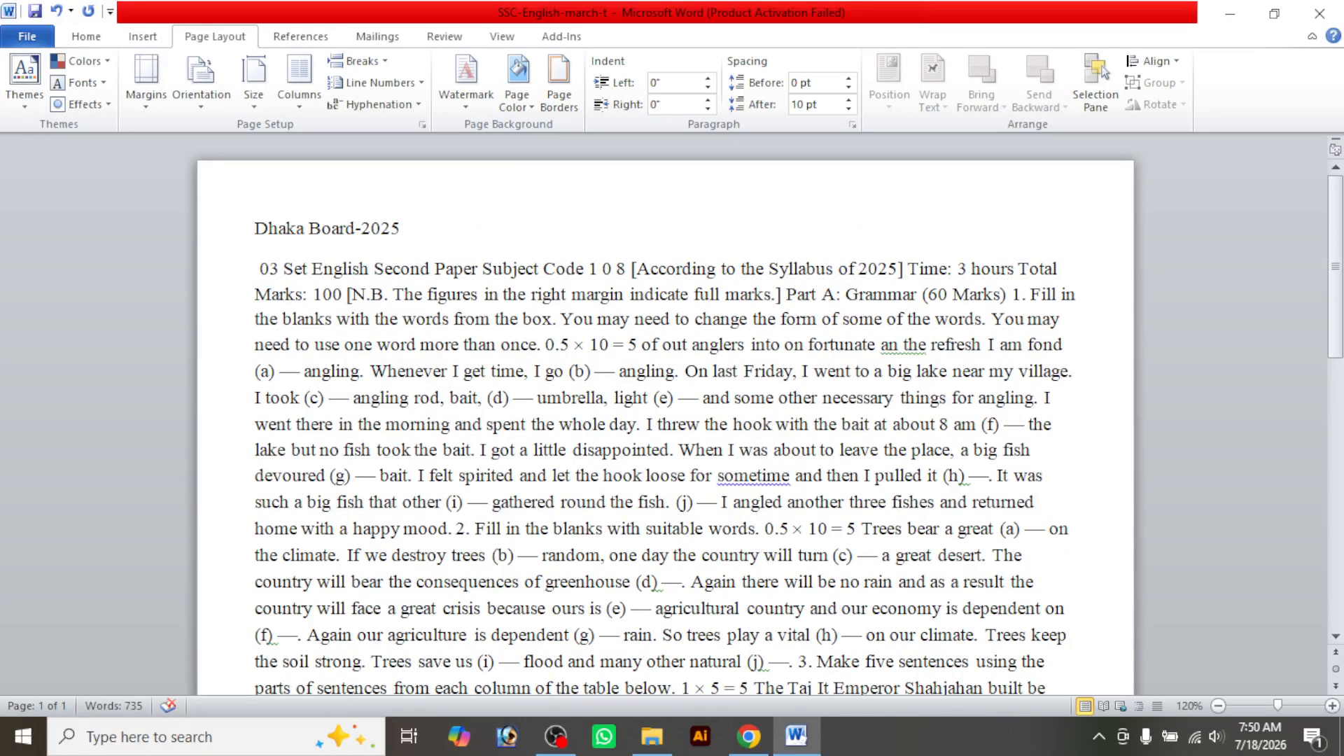
Try a line break after "03 Set", check the PDF header, and rejoin it with "English Second Paper"
{"action": "left_click", "coordinate": [405, 229]}
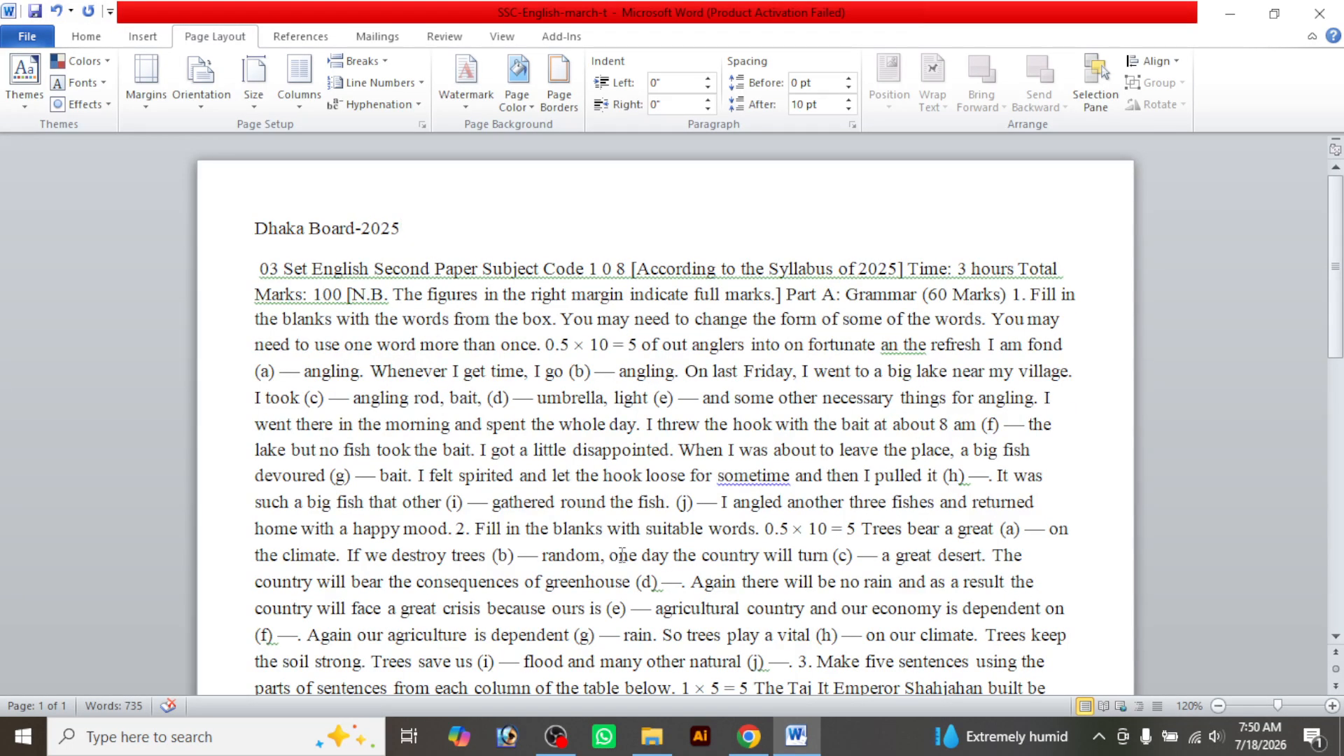
{"action": "left_click", "coordinate": [796, 746]}
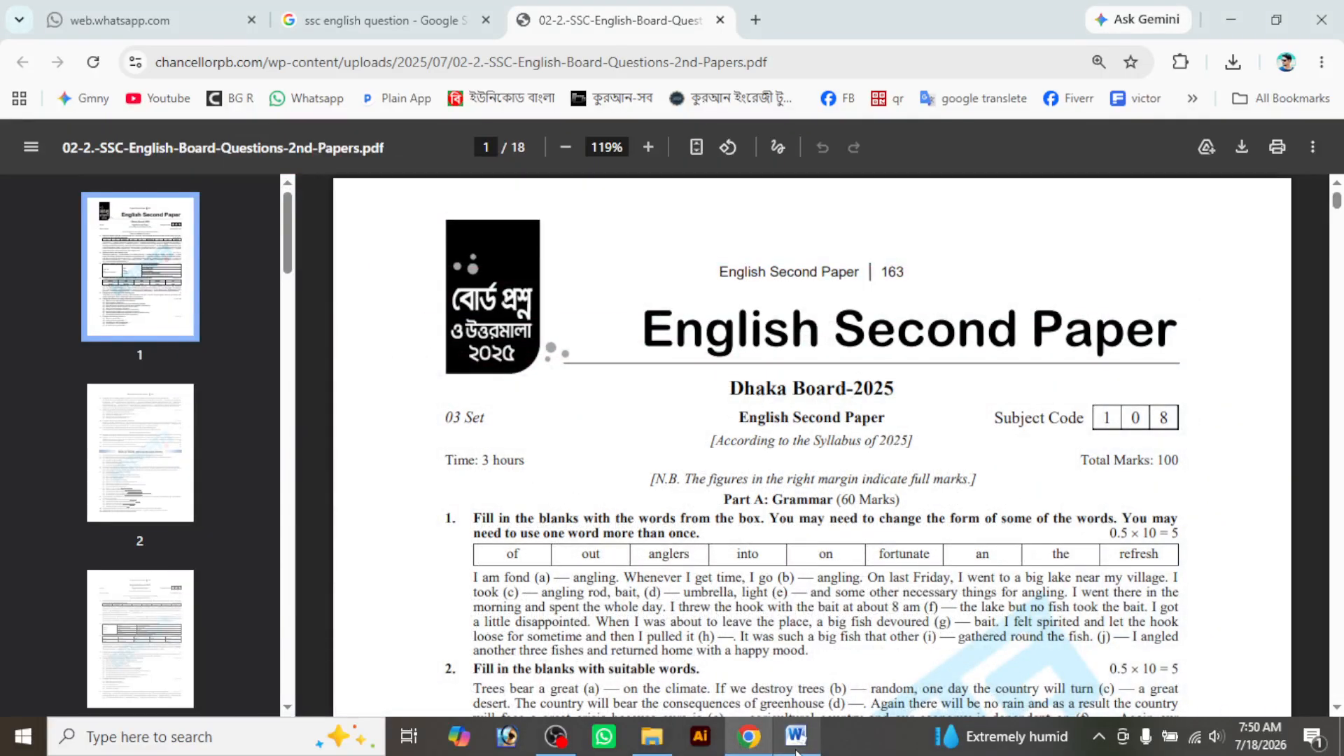
{"action": "left_click", "coordinate": [796, 746]}
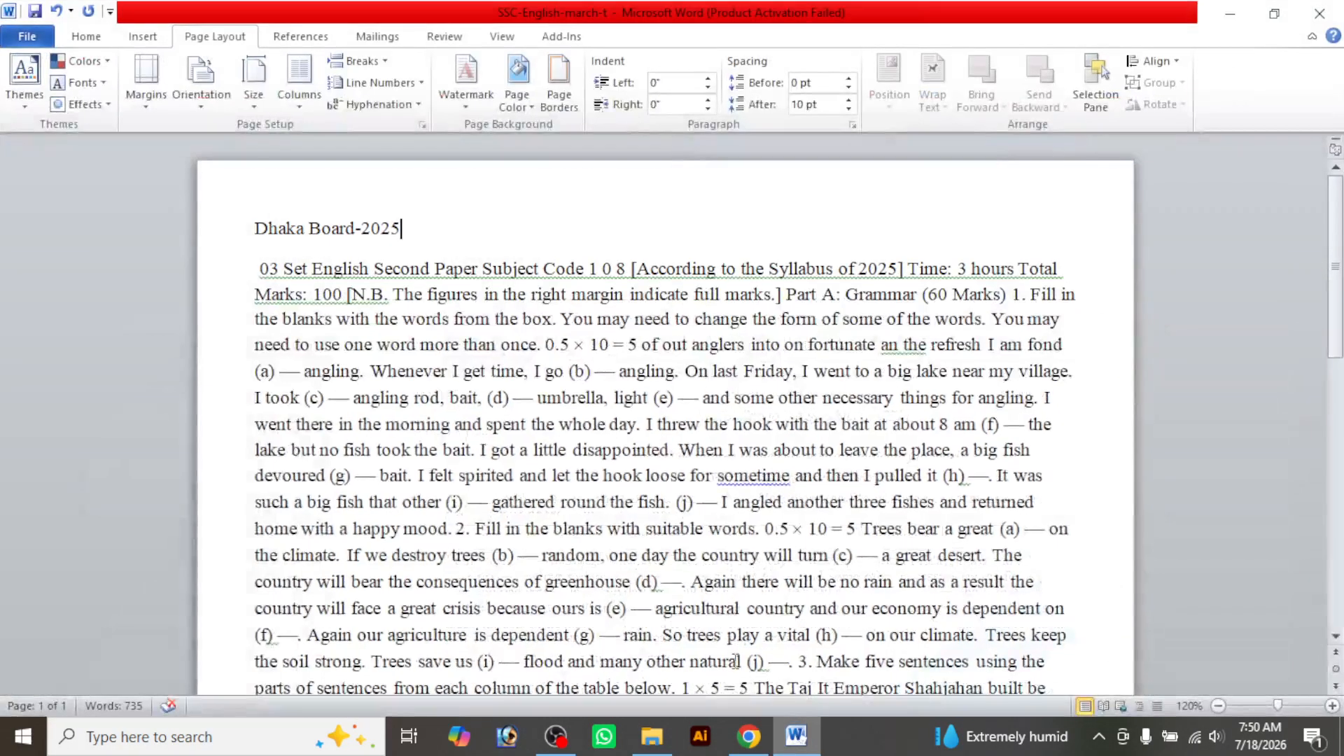
{"action": "left_click", "coordinate": [319, 279]}
{"action": "key", "text": "Return"}
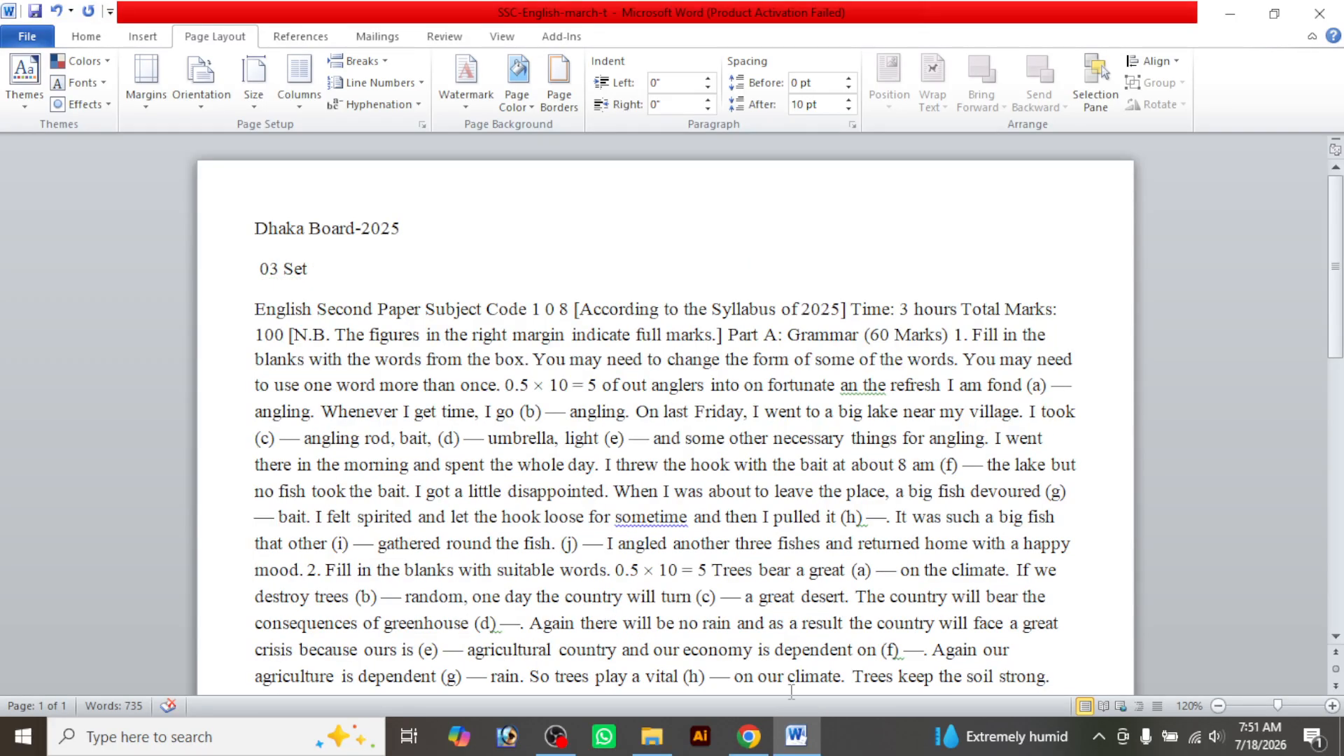
{"action": "left_click", "coordinate": [807, 748]}
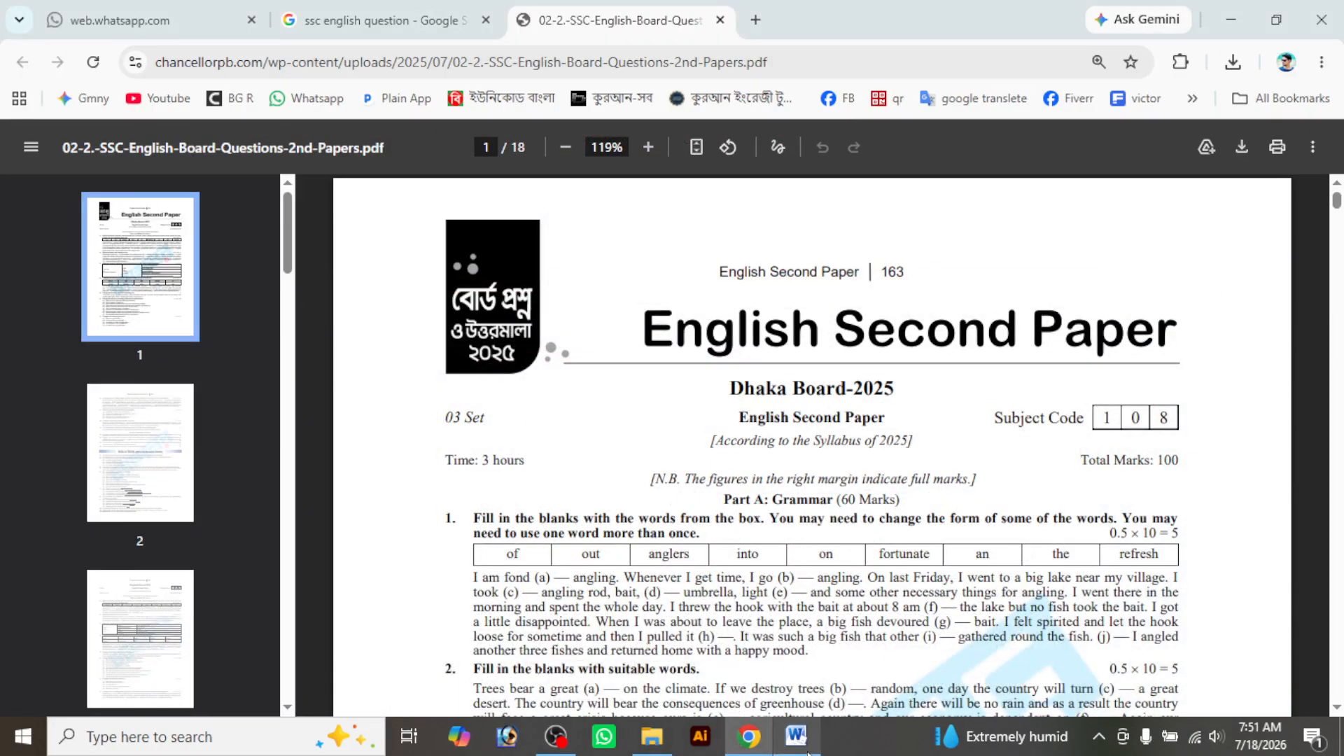
{"action": "left_click", "coordinate": [807, 749]}
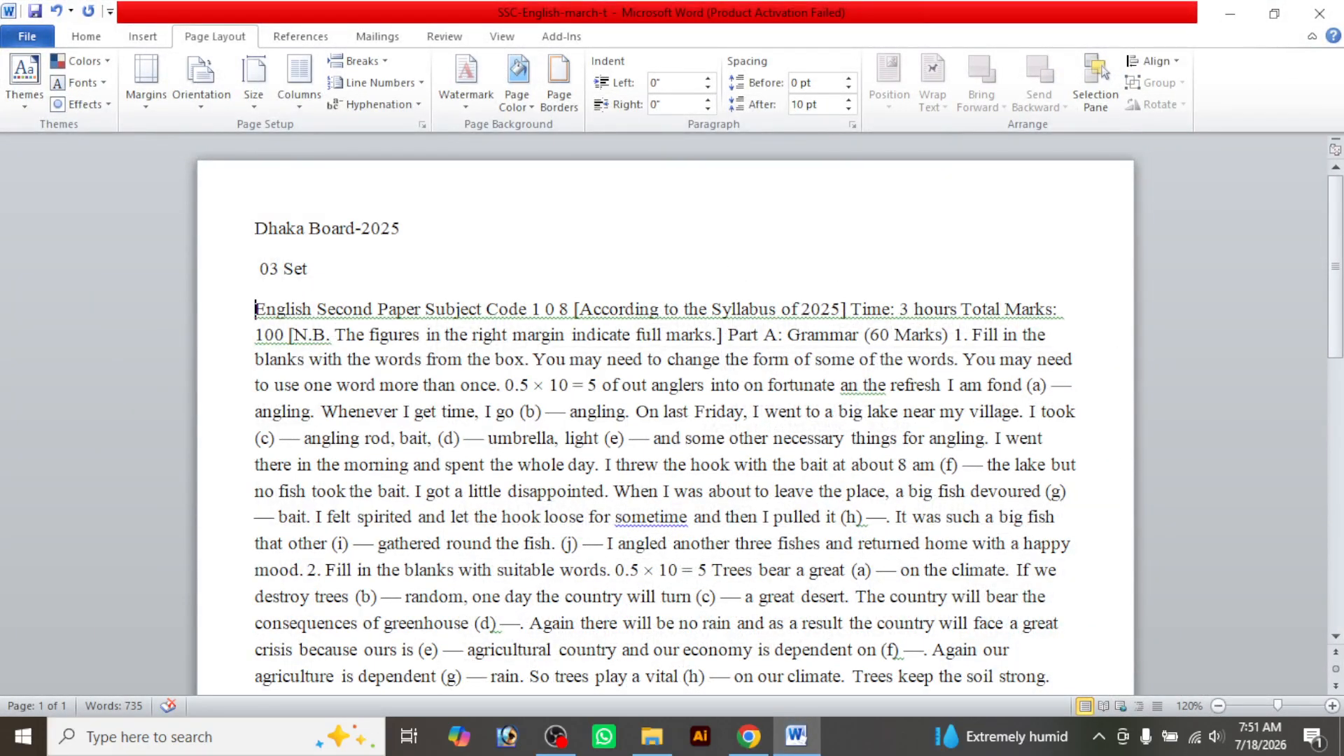
{"action": "key", "text": "BackSpace"}
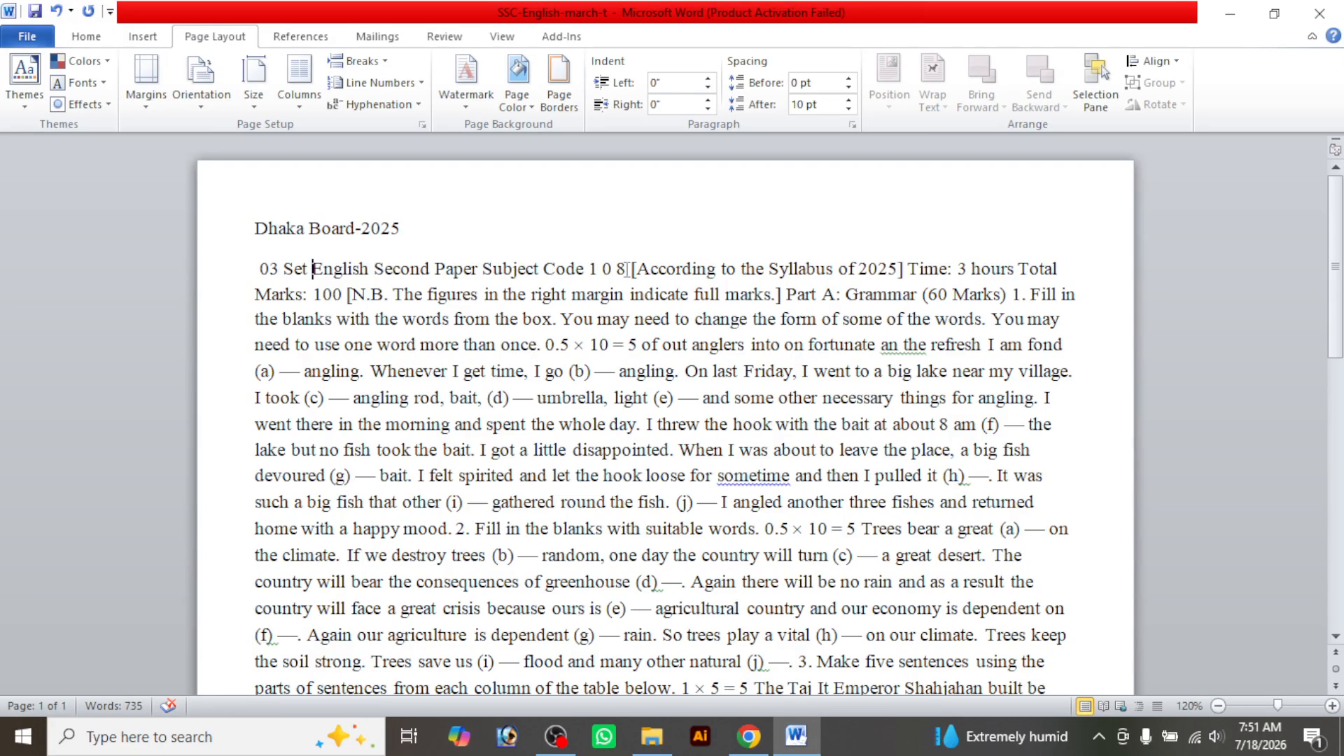
Following the PDF, put "[According to the Syllabus of 2025]" on its own line below the subject code line
{"action": "left_click", "coordinate": [817, 753]}
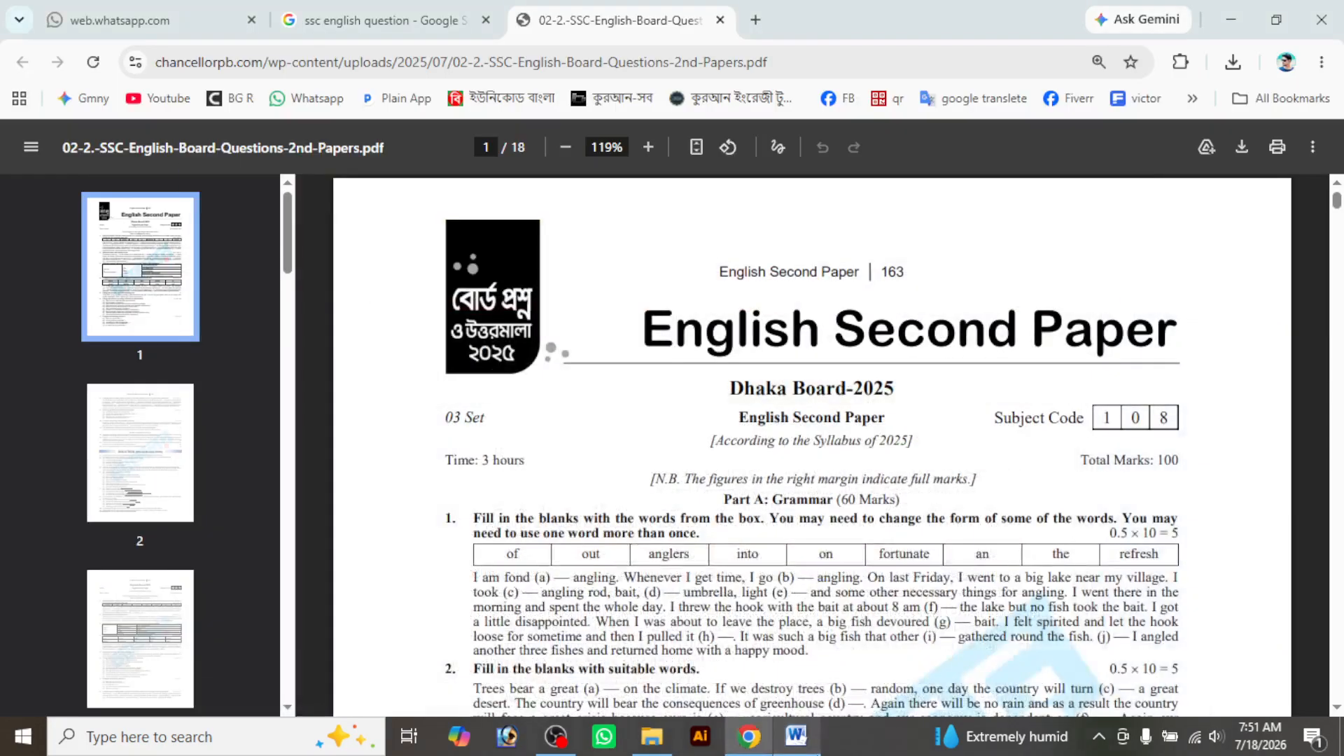
{"action": "left_click", "coordinate": [796, 737]}
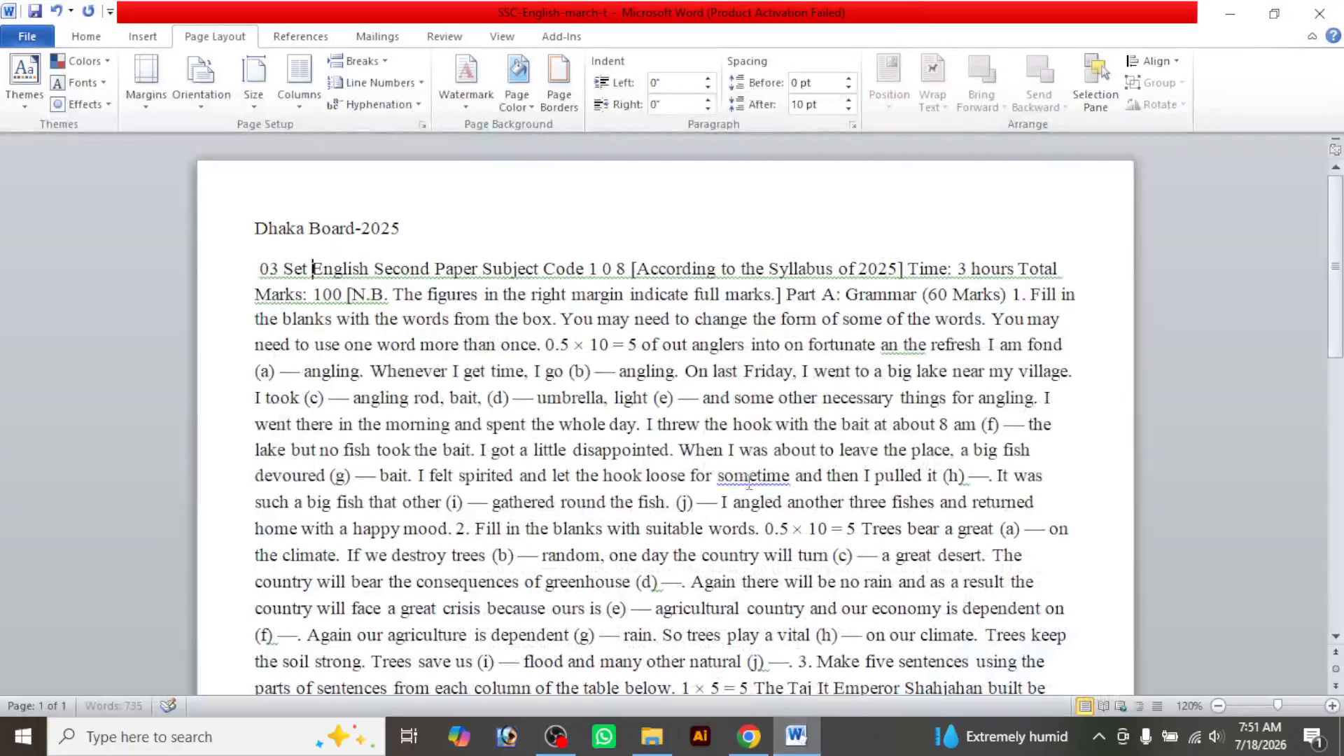
{"action": "left_click", "coordinate": [633, 273]}
{"action": "key", "text": "Return"}
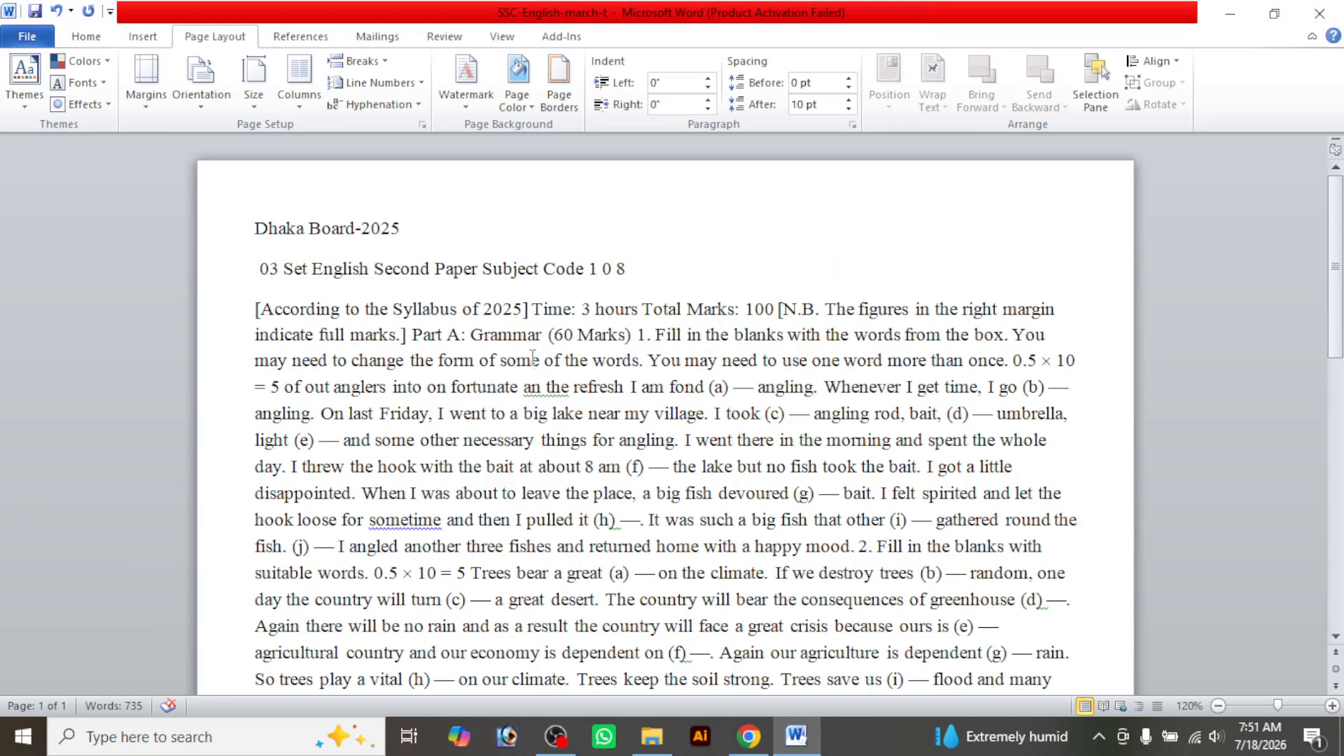
{"action": "left_click", "coordinate": [796, 750]}
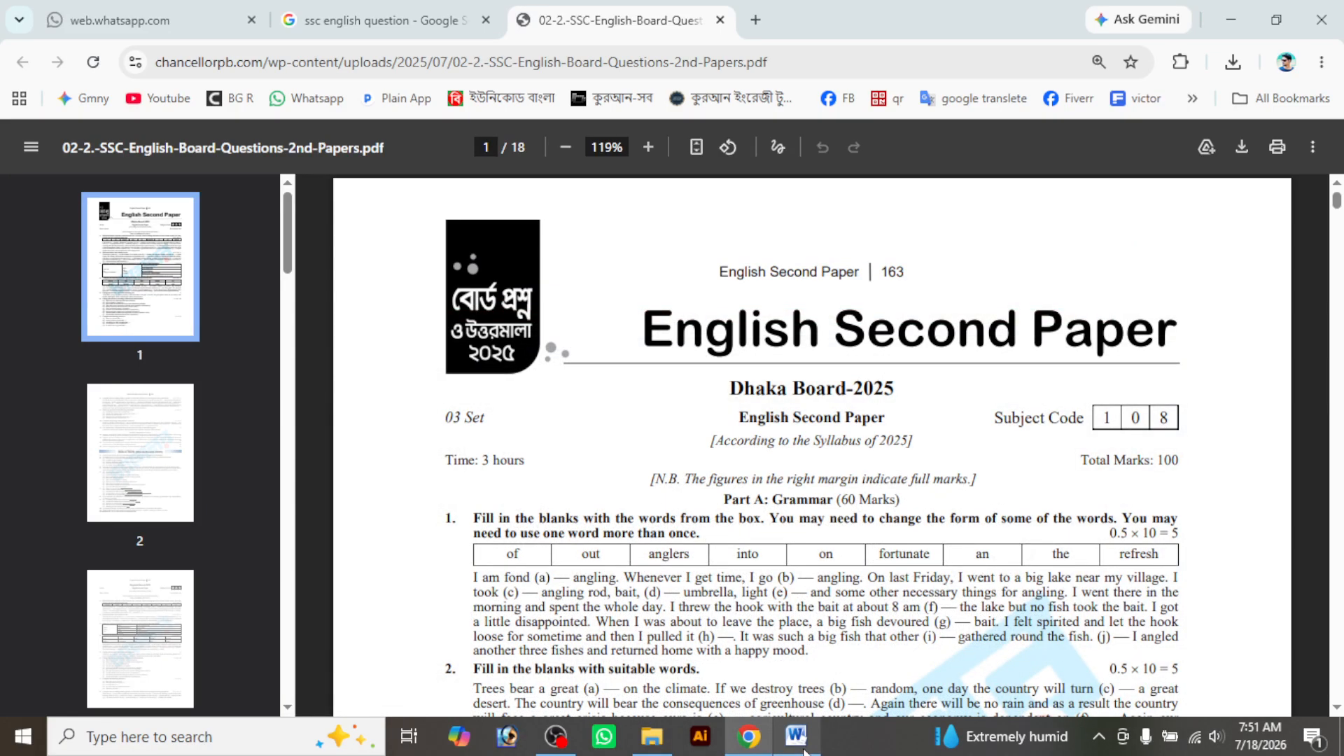
{"action": "left_click", "coordinate": [798, 743]}
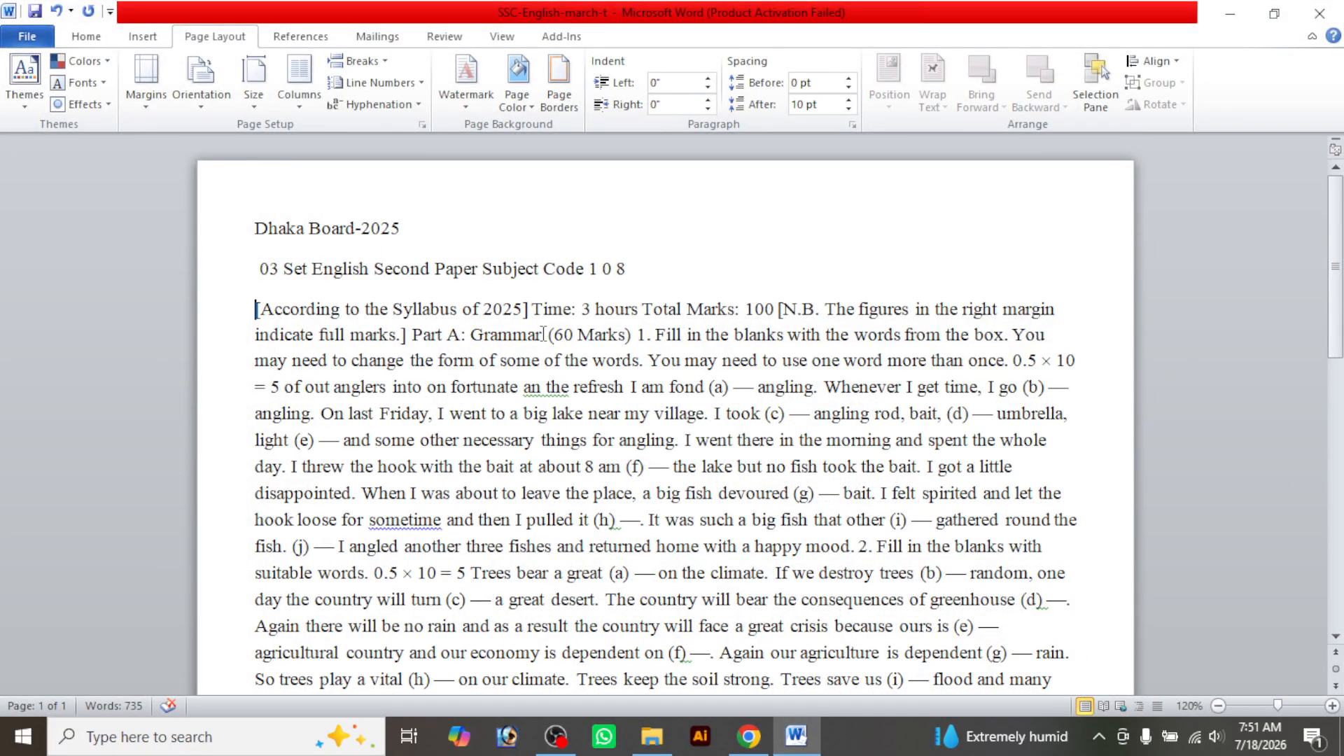
{"action": "left_click", "coordinate": [532, 310]}
{"action": "key", "text": "Return"}
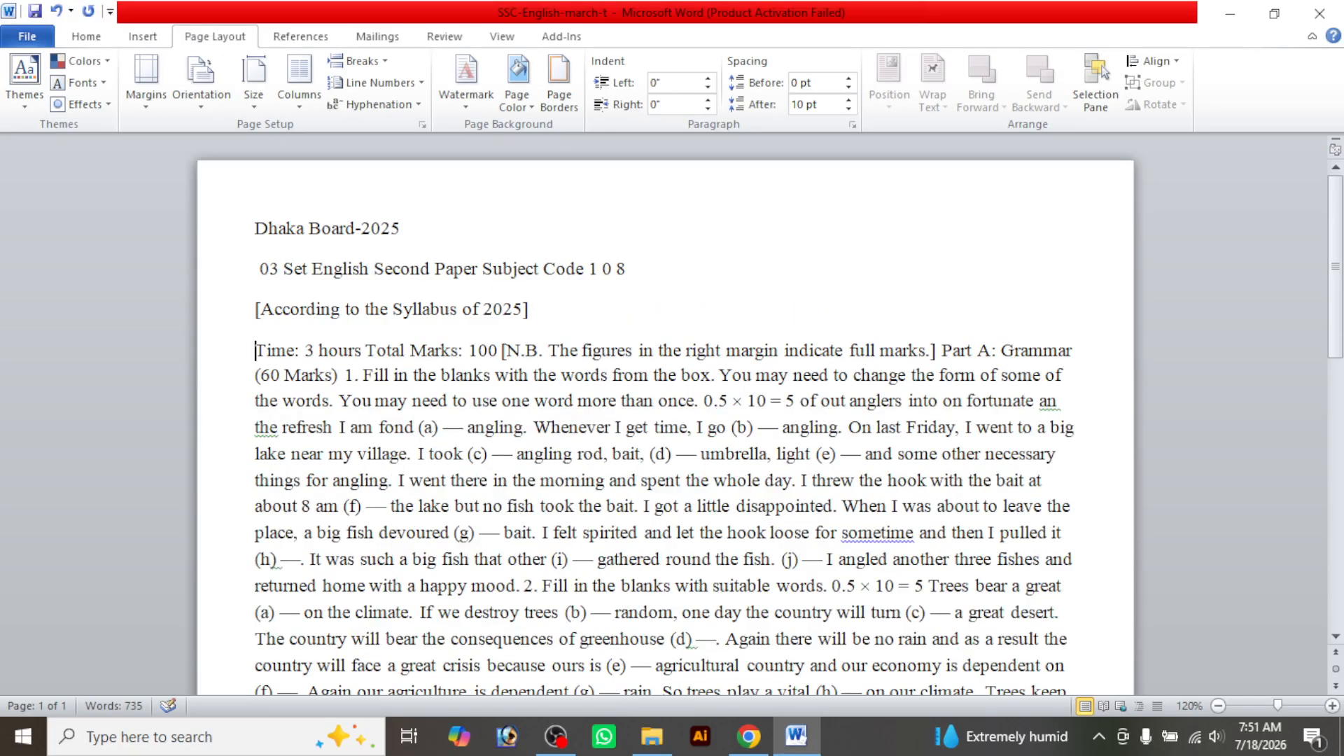
Put the "[N.B. The figures in the right margin indicate full marks.]" note on its own line without a leading space
{"action": "left_click", "coordinate": [500, 350]}
{"action": "key", "text": "Return"}
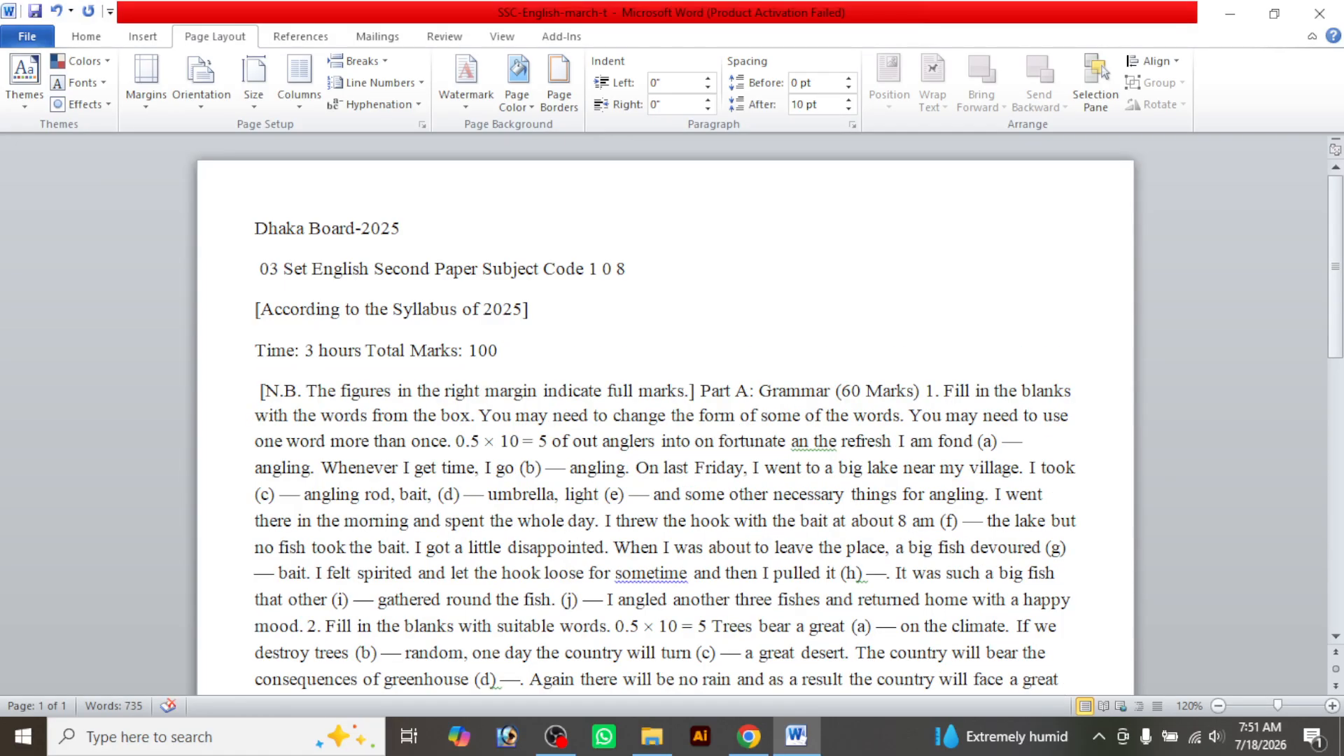
{"action": "key", "text": "Delete"}
{"action": "left_click", "coordinate": [806, 740]}
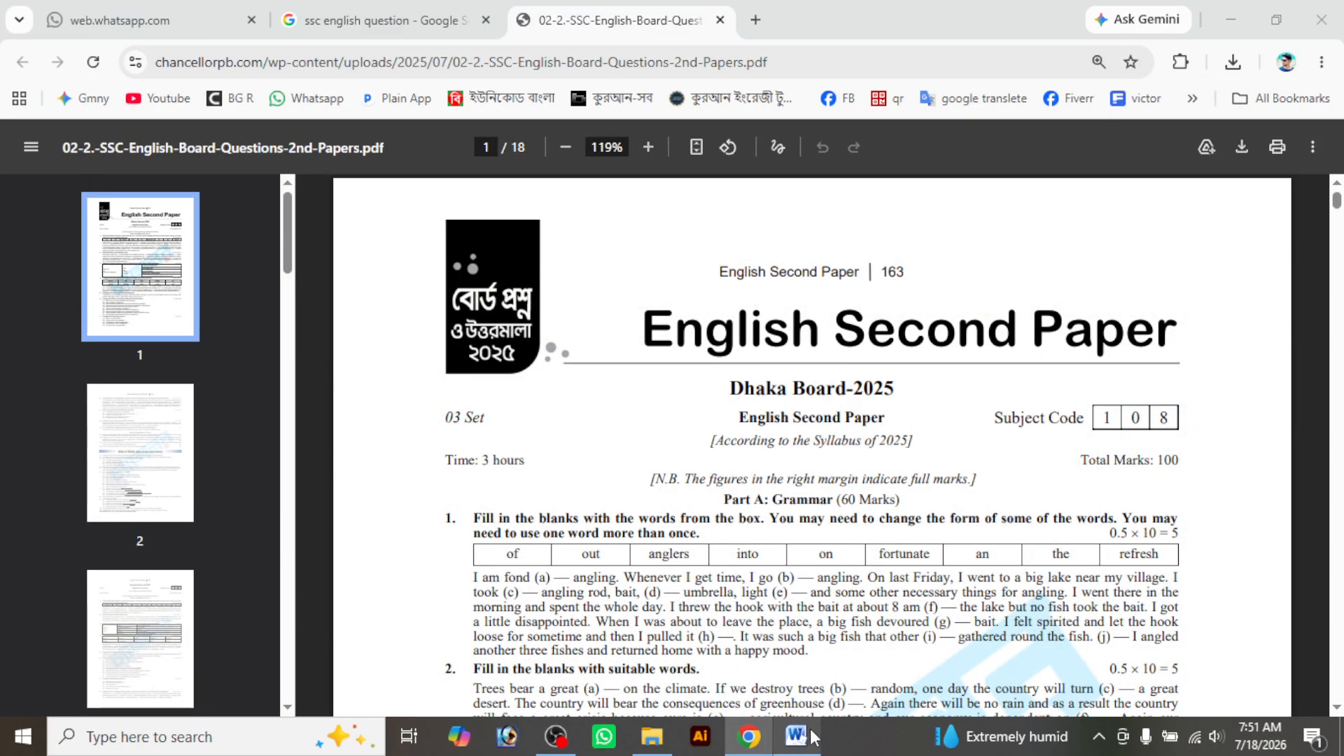
{"action": "left_click", "coordinate": [812, 737]}
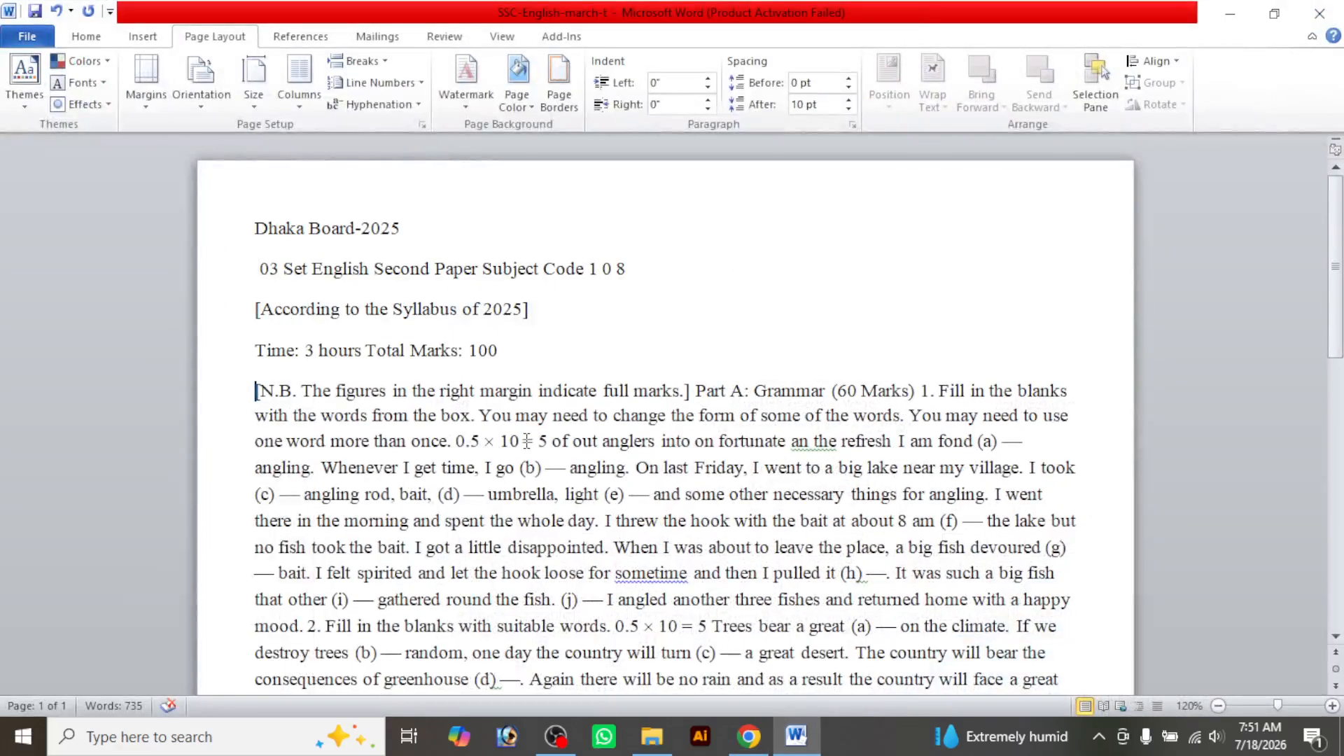
{"action": "left_click", "coordinate": [698, 393]}
{"action": "key", "text": "Return"}
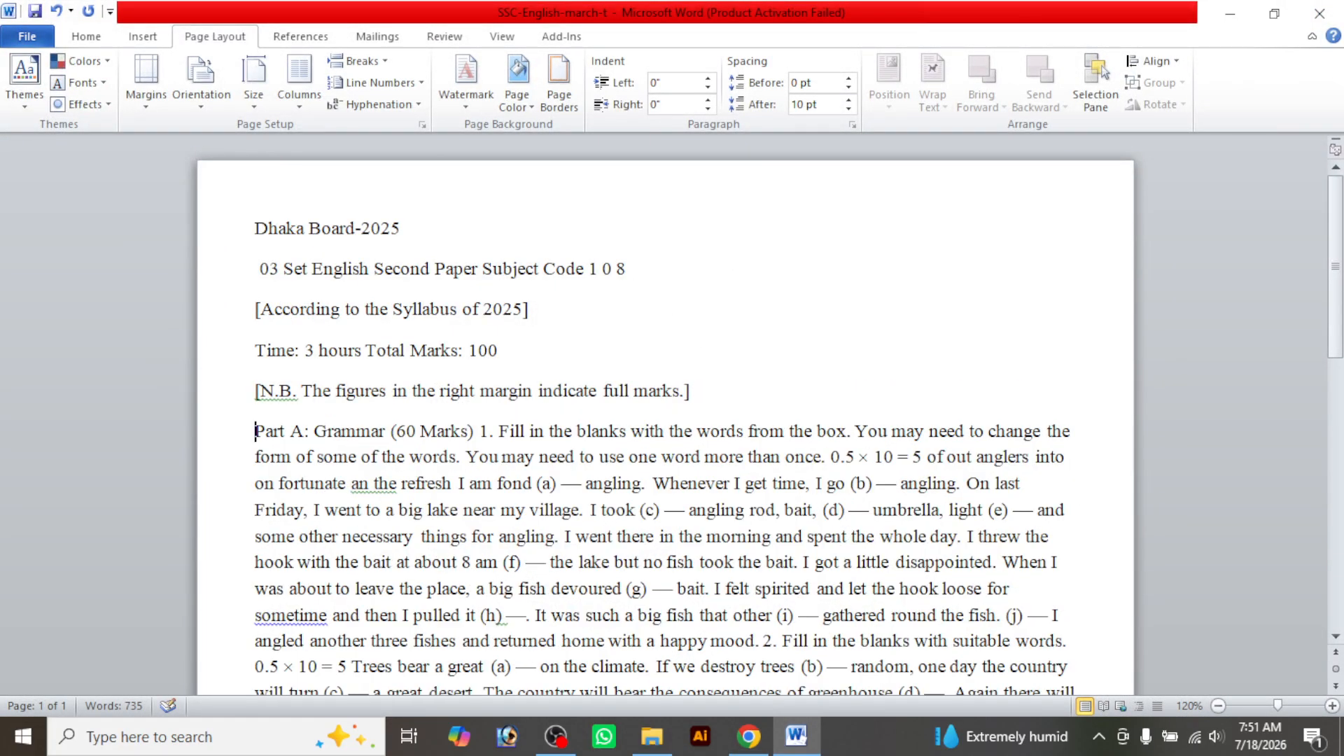
Check the PDF and separate "Part A: Grammar (60 Marks)" from question 1 with a line break
{"action": "left_click", "coordinate": [791, 742]}
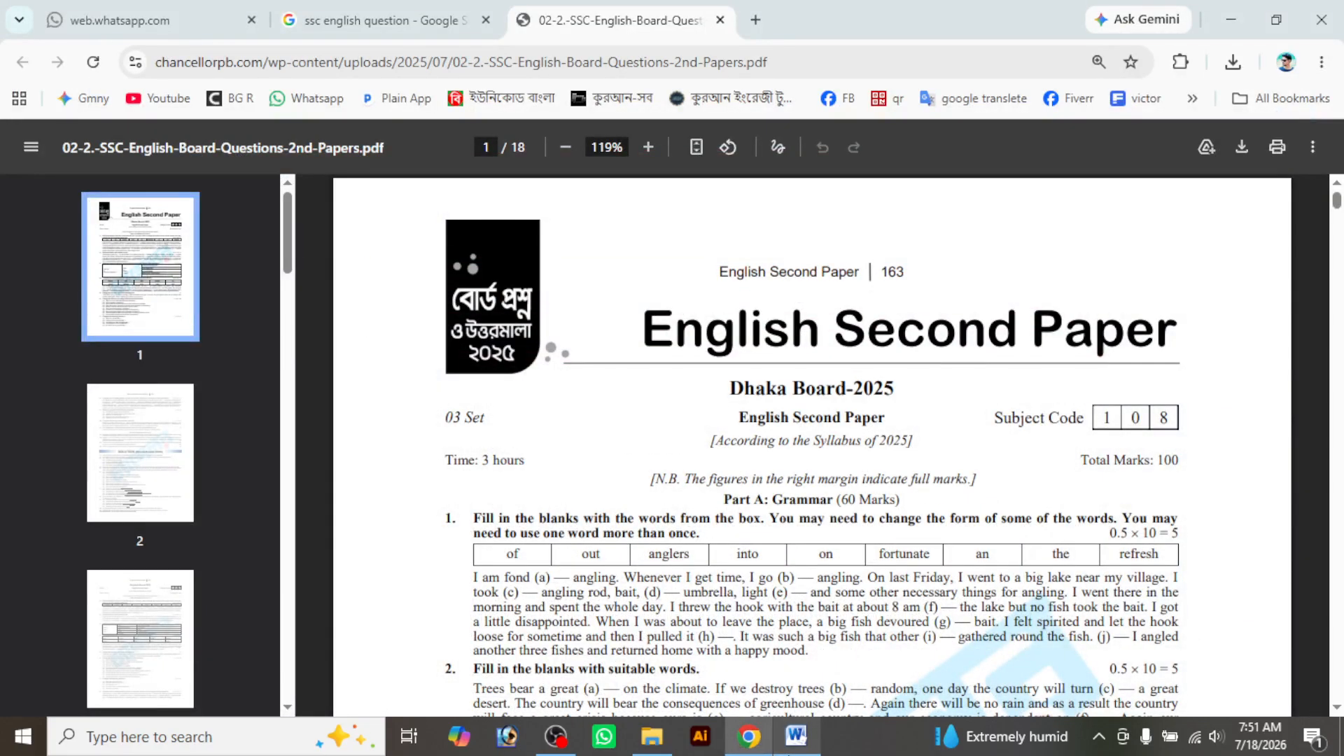
{"action": "left_click", "coordinate": [790, 744]}
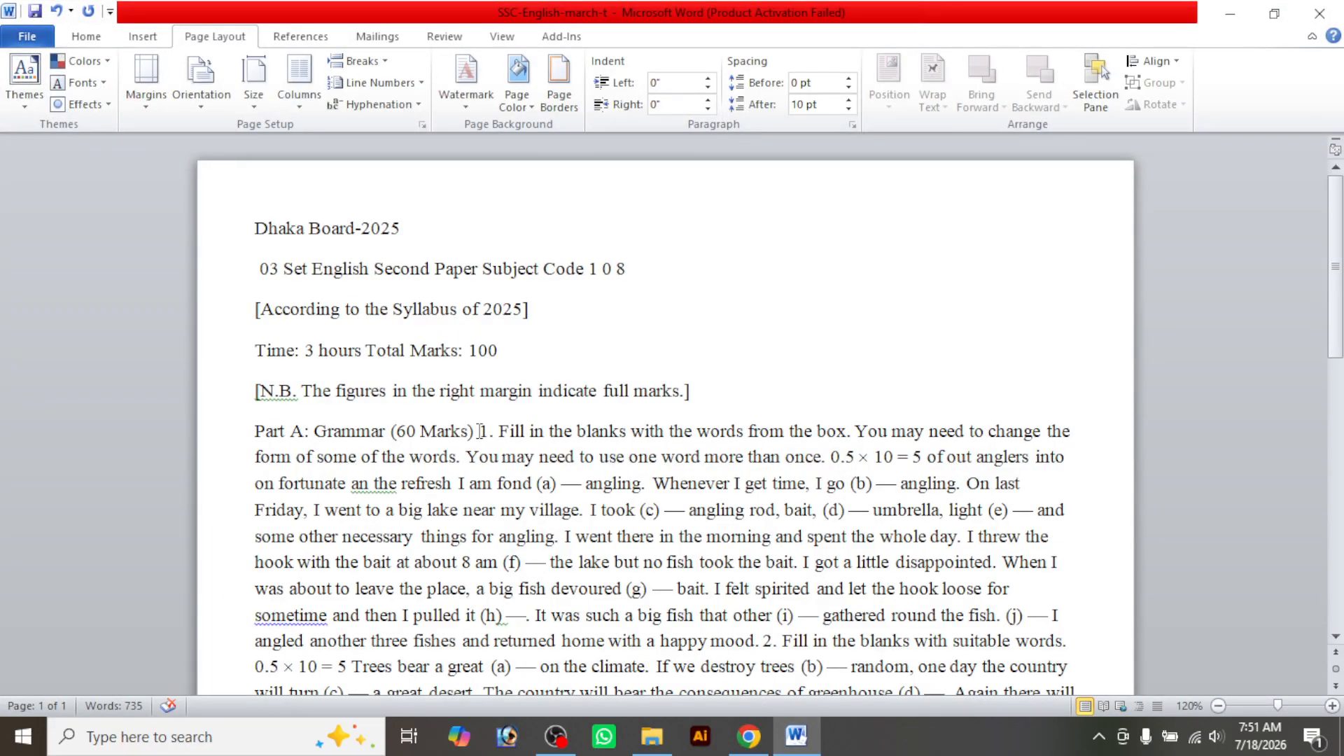
{"action": "left_click", "coordinate": [479, 432]}
{"action": "key", "text": "Return"}
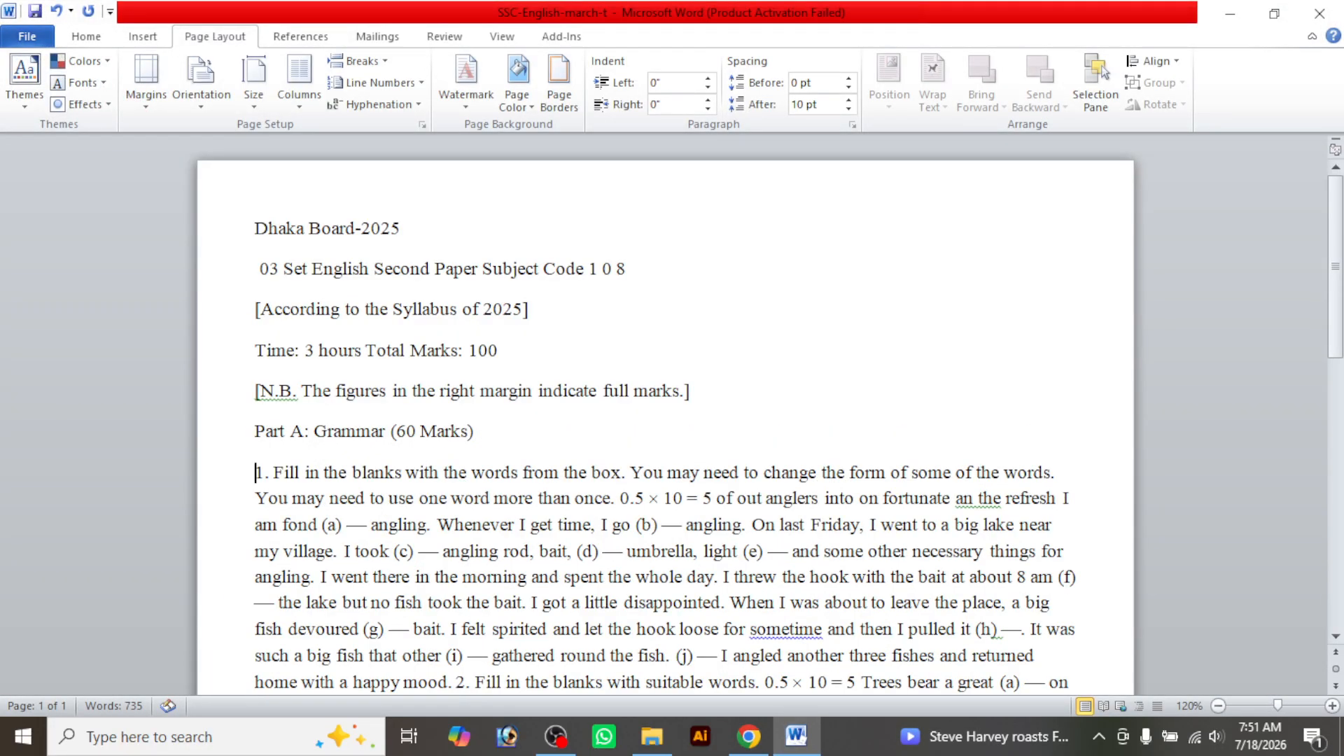
Review the PDF heading, try shifting "Dhaka Board-2025" inward with leading spaces, and remove those spaces
{"action": "left_click", "coordinate": [805, 744]}
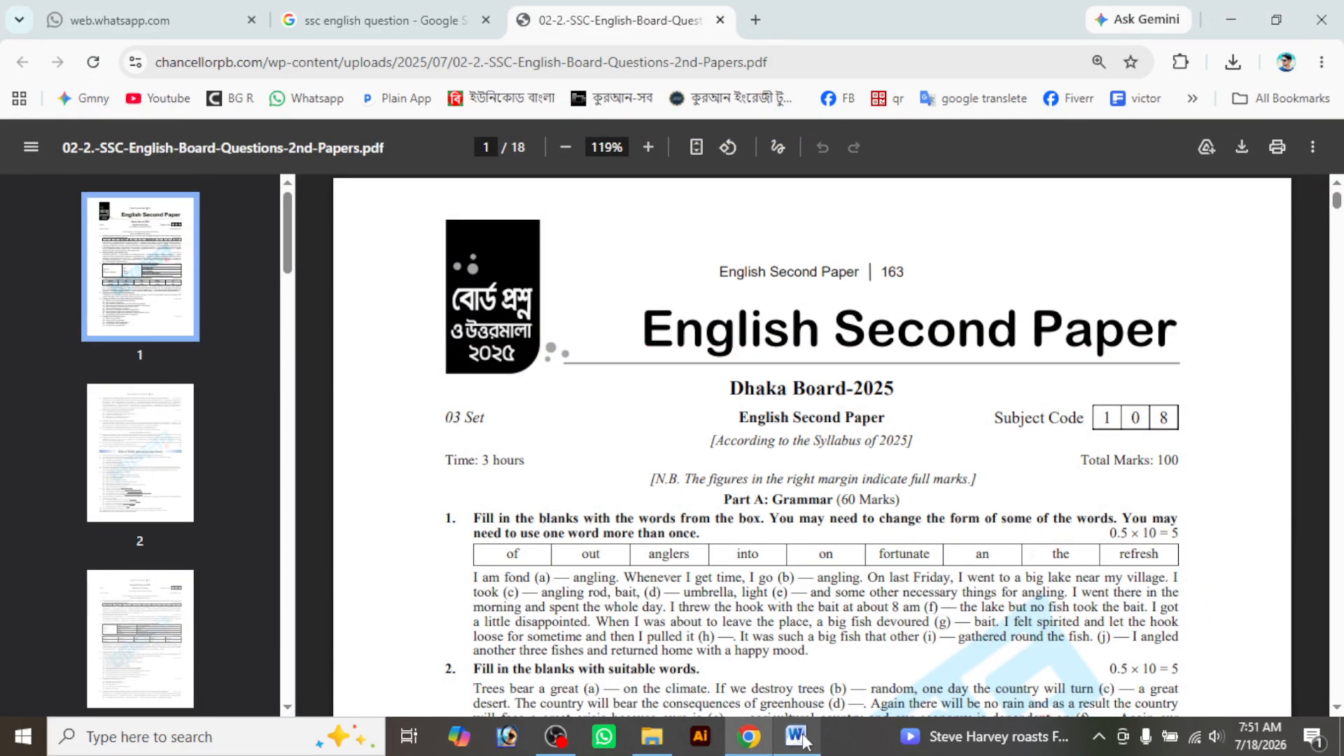
{"action": "left_click", "coordinate": [805, 742]}
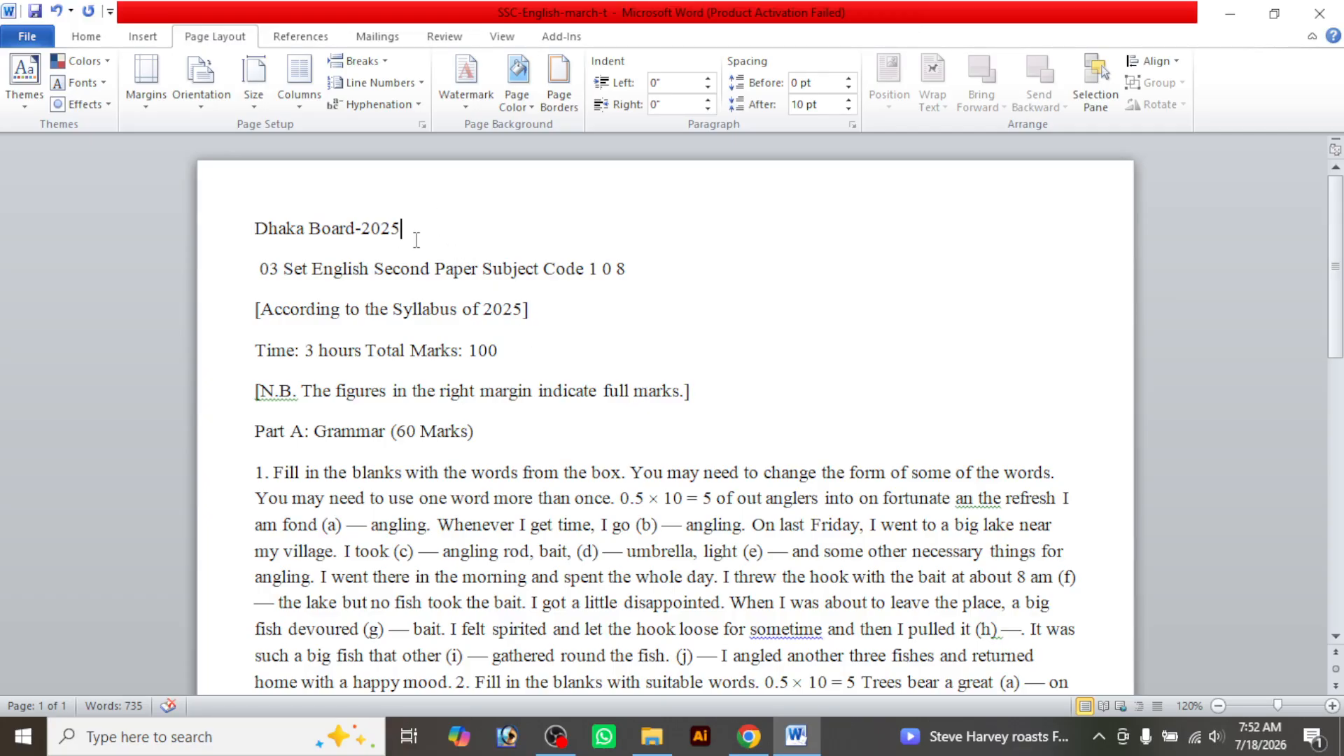
{"action": "left_click", "coordinate": [255, 228]}
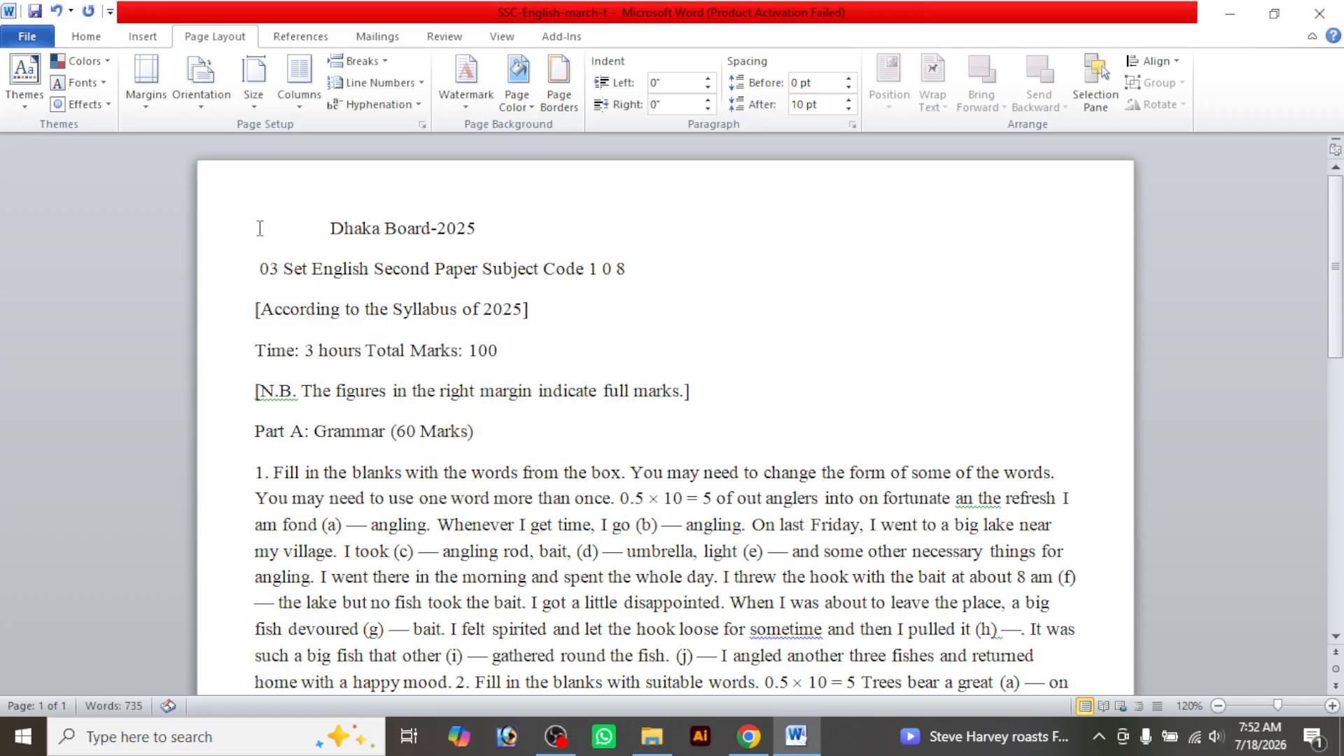
{"action": "key", "text": "BackSpace"}
{"action": "key", "text": "BackSpace"}
{"action": "key", "text": "BackSpace"}
{"action": "key", "text": "BackSpace"}
{"action": "key", "text": "BackSpace"}
{"action": "key", "text": "BackSpace"}
{"action": "key", "text": "BackSpace"}
{"action": "key", "text": "BackSpace"}
{"action": "key", "text": "BackSpace"}
{"action": "key", "text": "BackSpace"}
{"action": "key", "text": "BackSpace"}
{"action": "key", "text": "BackSpace"}
{"action": "key", "text": "BackSpace"}
{"action": "key", "text": "BackSpace"}
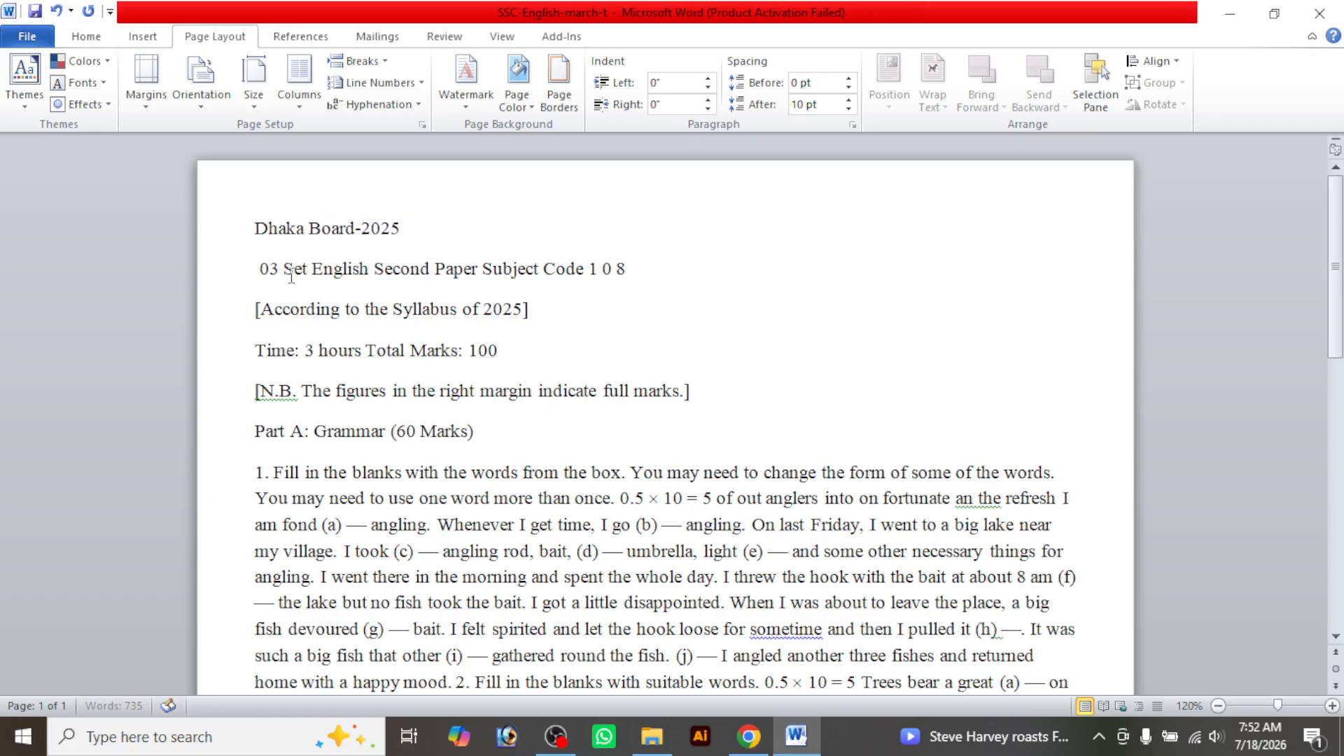
Remove the leading space before "03 Set" in the second heading line
{"action": "left_click", "coordinate": [260, 268]}
{"action": "key", "text": "BackSpace"}
{"action": "key", "text": "Up"}
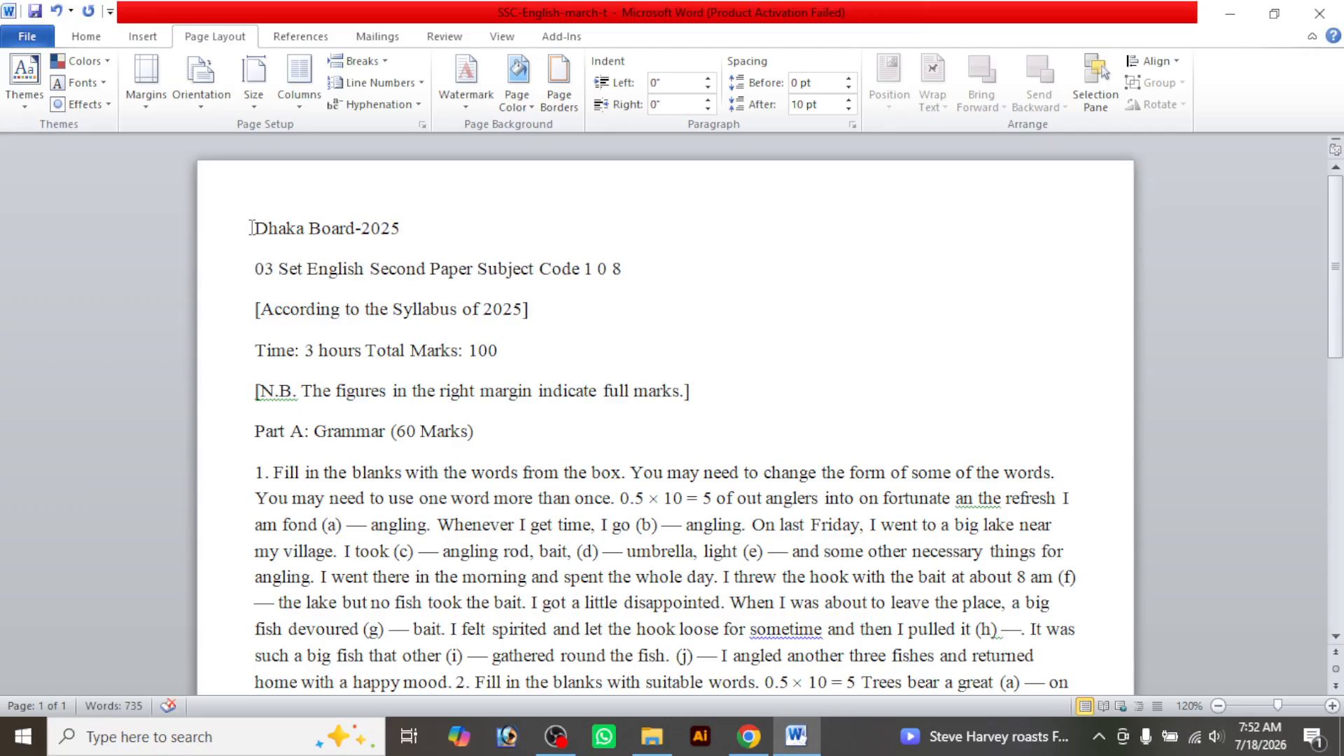
Try centering the "Dhaka Board-2025" heading line and undo that alignment
{"action": "left_click", "coordinate": [396, 222]}
{"action": "left_click_drag", "start_coordinate": [410, 231], "coordinate": [254, 231]}
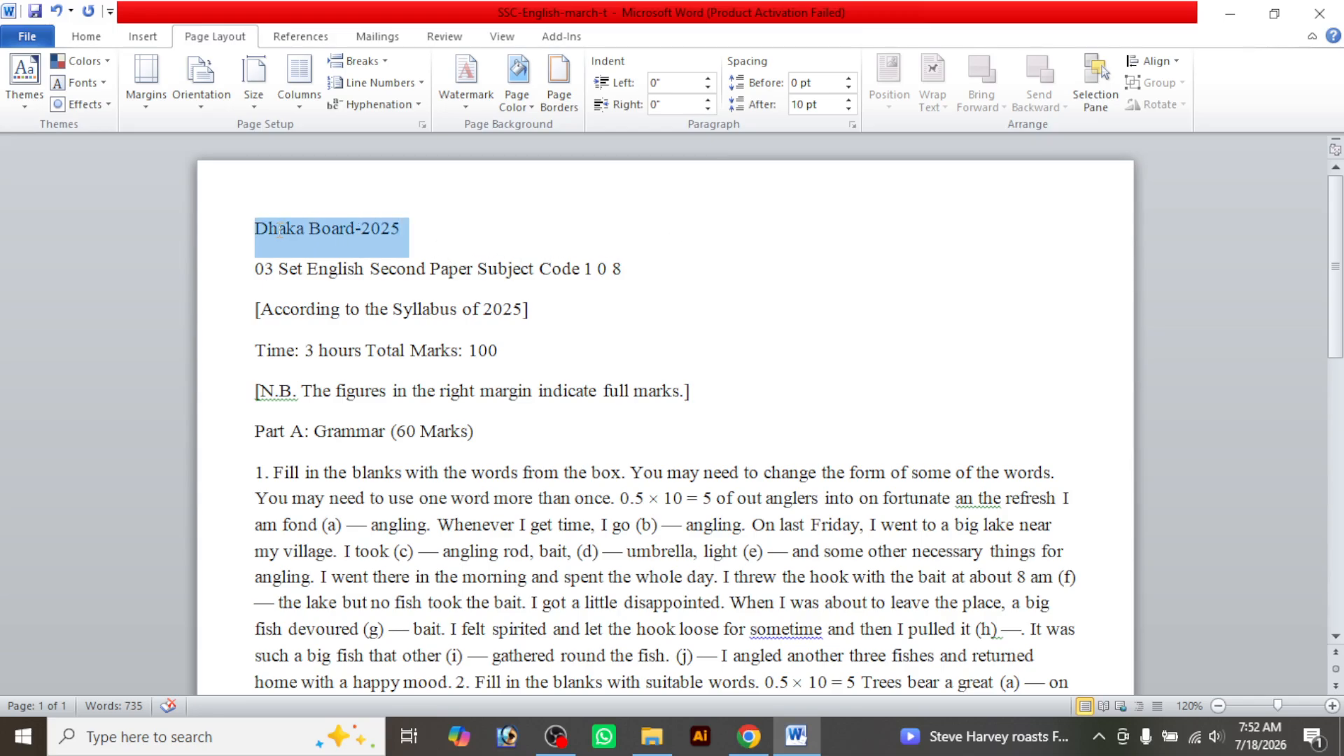
{"action": "left_click", "coordinate": [92, 40]}
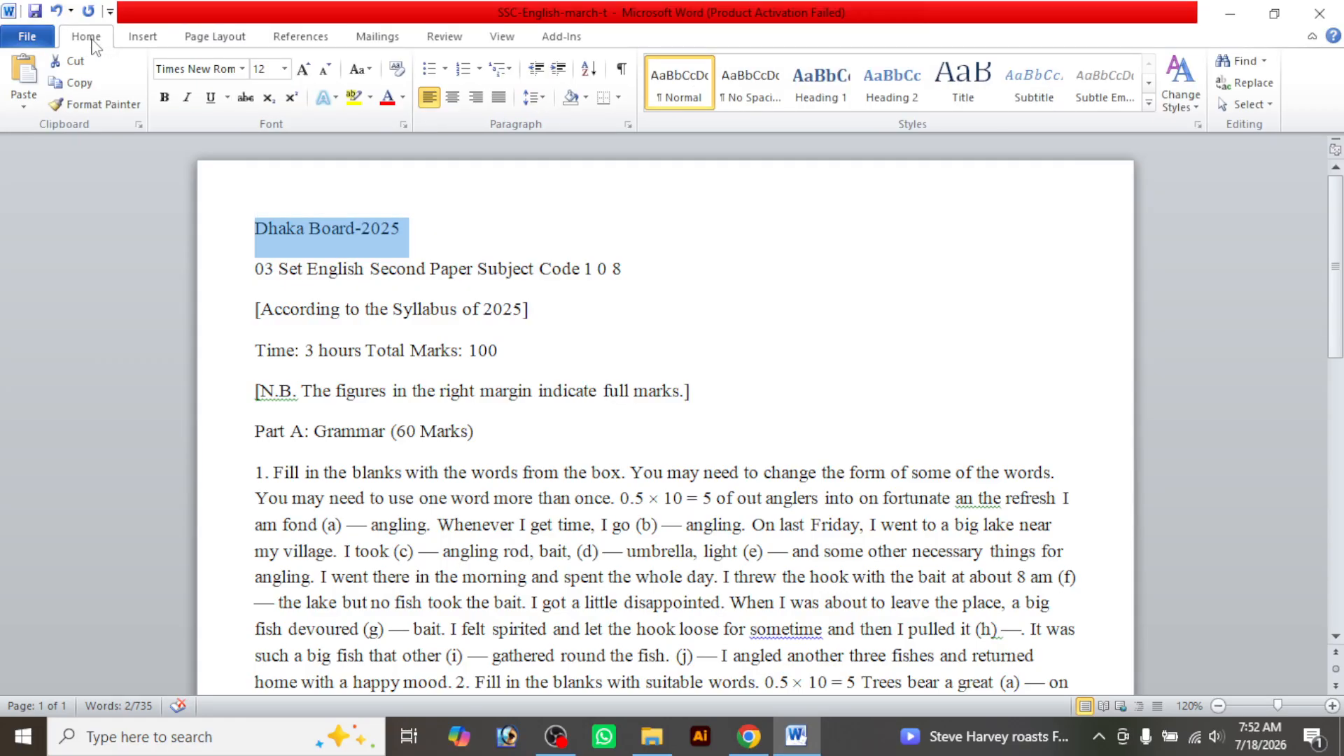
{"action": "left_click", "coordinate": [454, 100]}
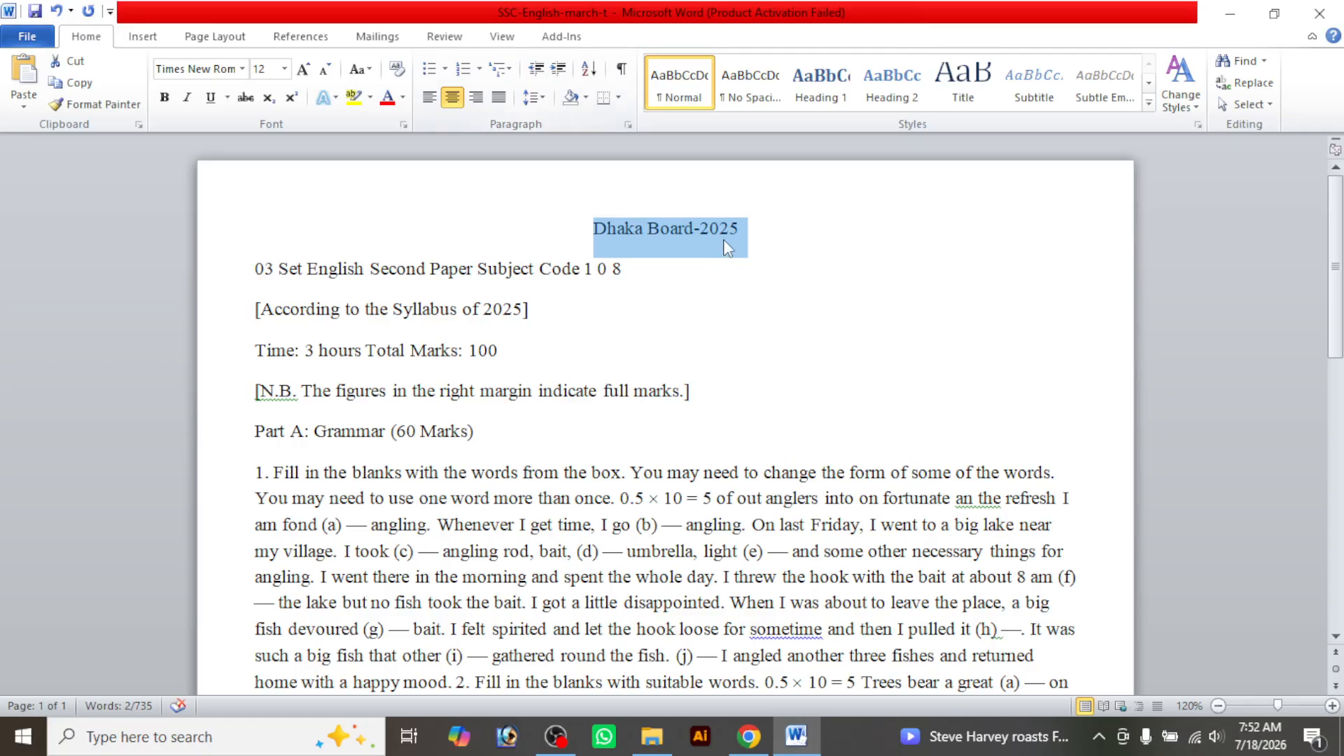
{"action": "left_click", "coordinate": [741, 230]}
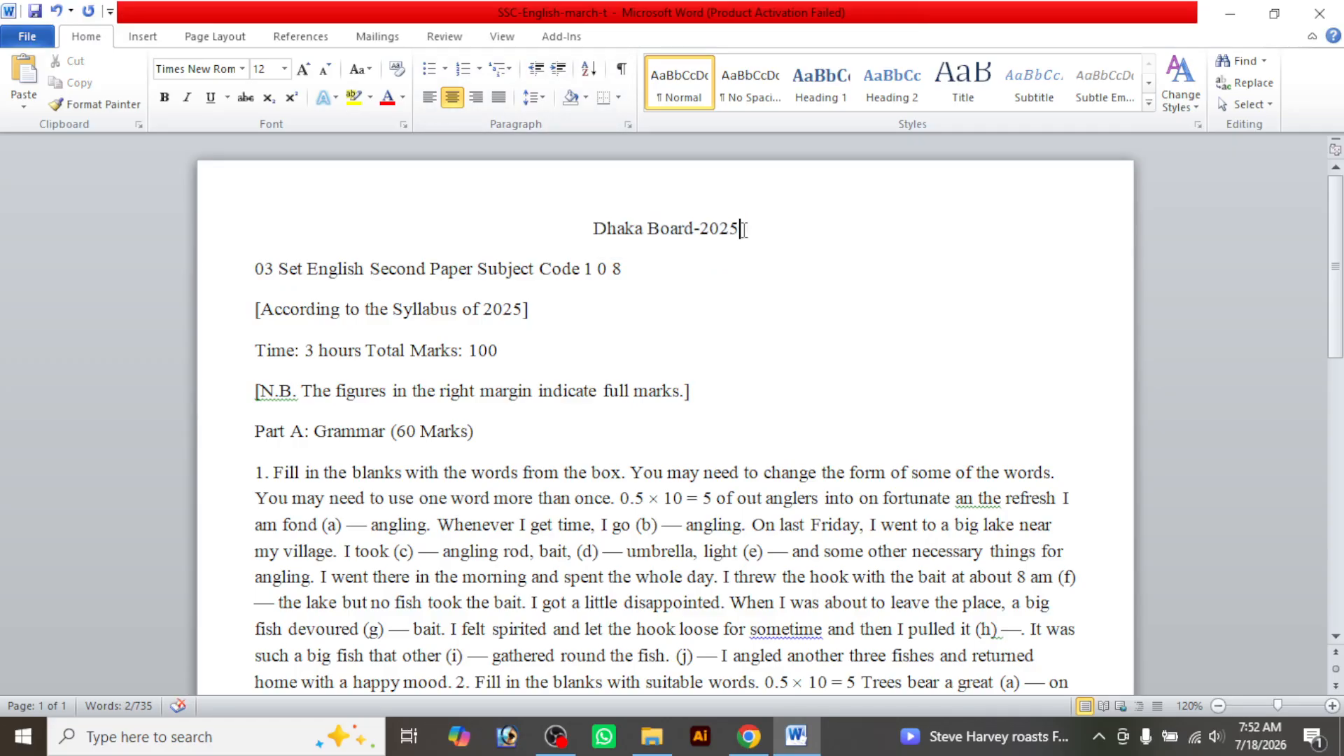
{"action": "left_click", "coordinate": [594, 228]}
{"action": "key", "text": "ctrl+z"}
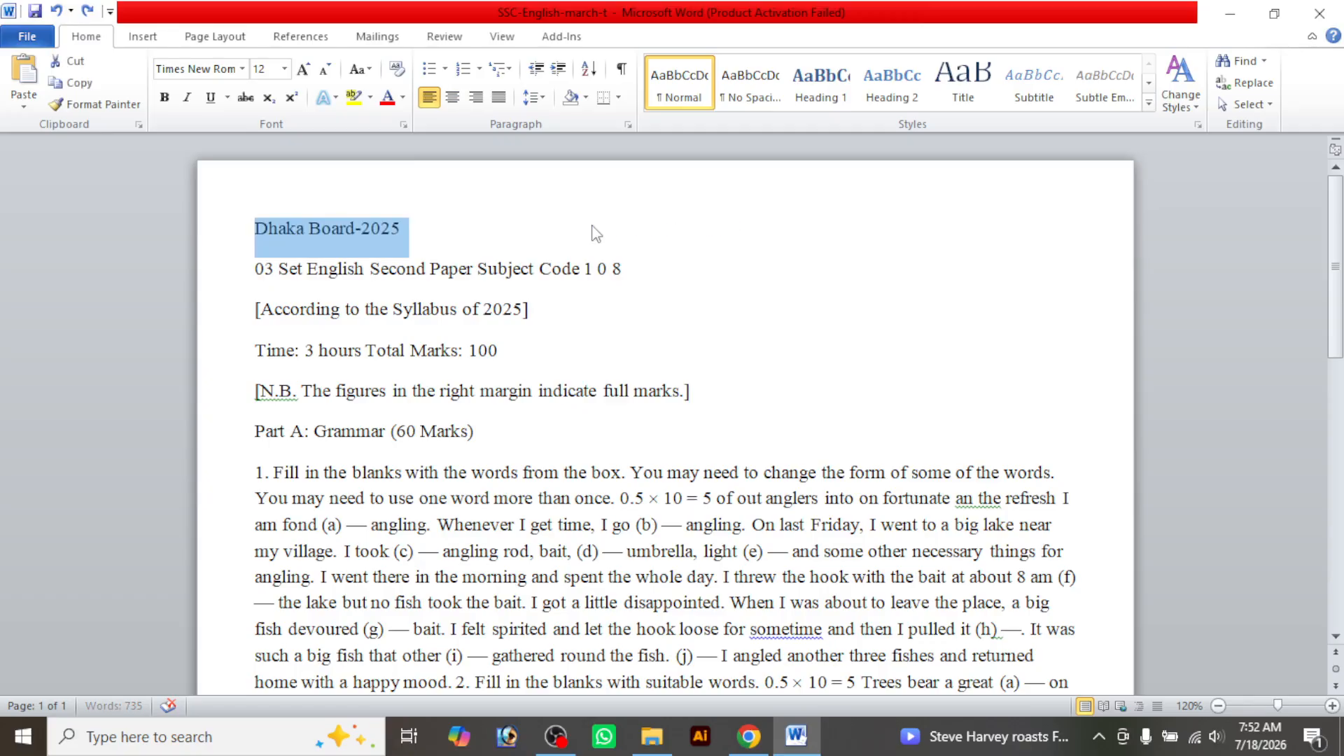
Center the "Dhaka Board-2025" heading and make it bold at font size 16
{"action": "left_click", "coordinate": [404, 241]}
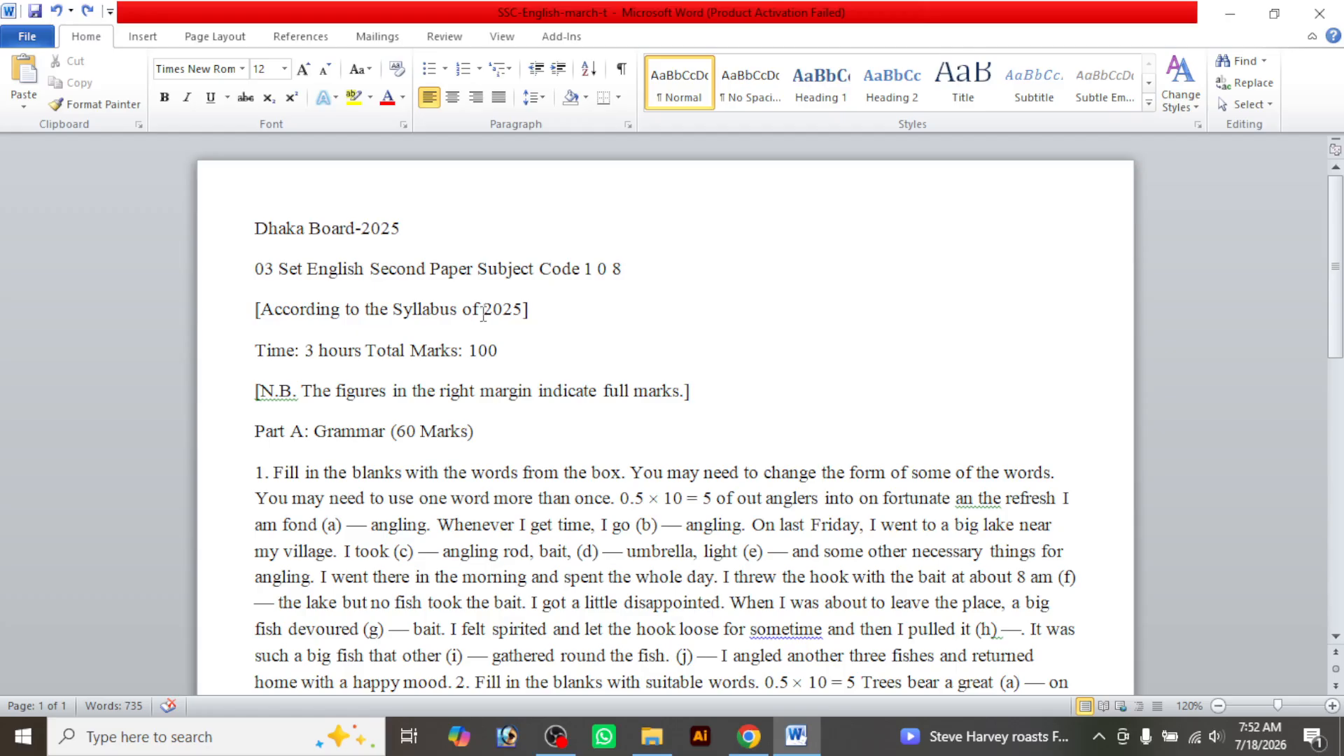
{"action": "key", "text": "ctrl+e"}
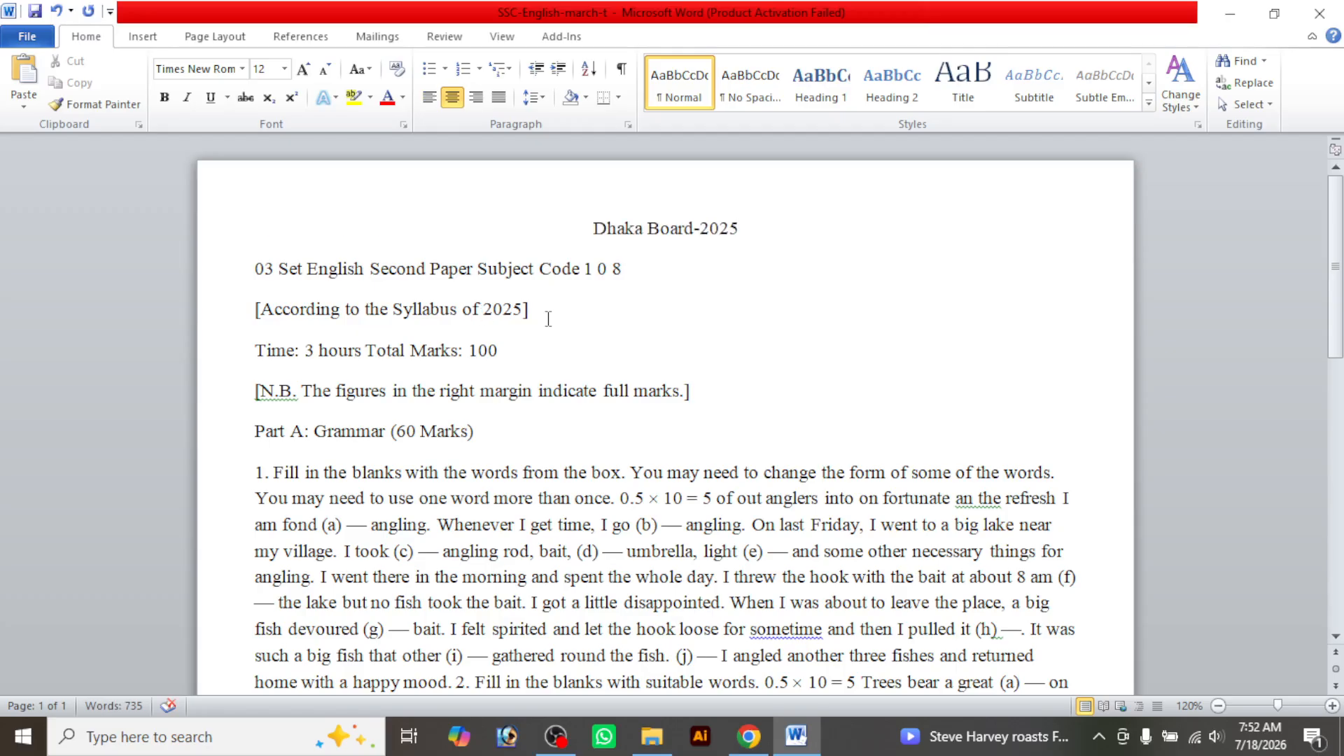
{"action": "left_click", "coordinate": [600, 229]}
{"action": "left_click_drag", "start_coordinate": [605, 228], "coordinate": [750, 286]}
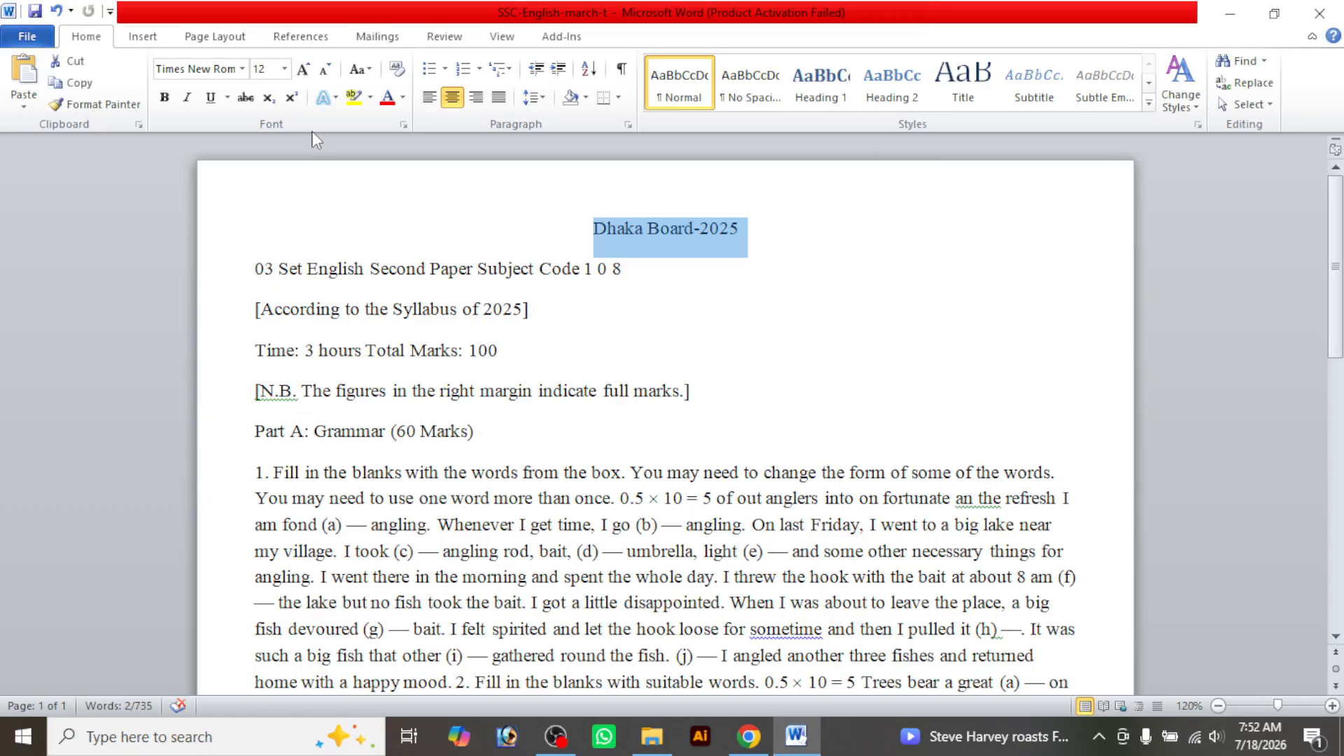
{"action": "left_click", "coordinate": [284, 72]}
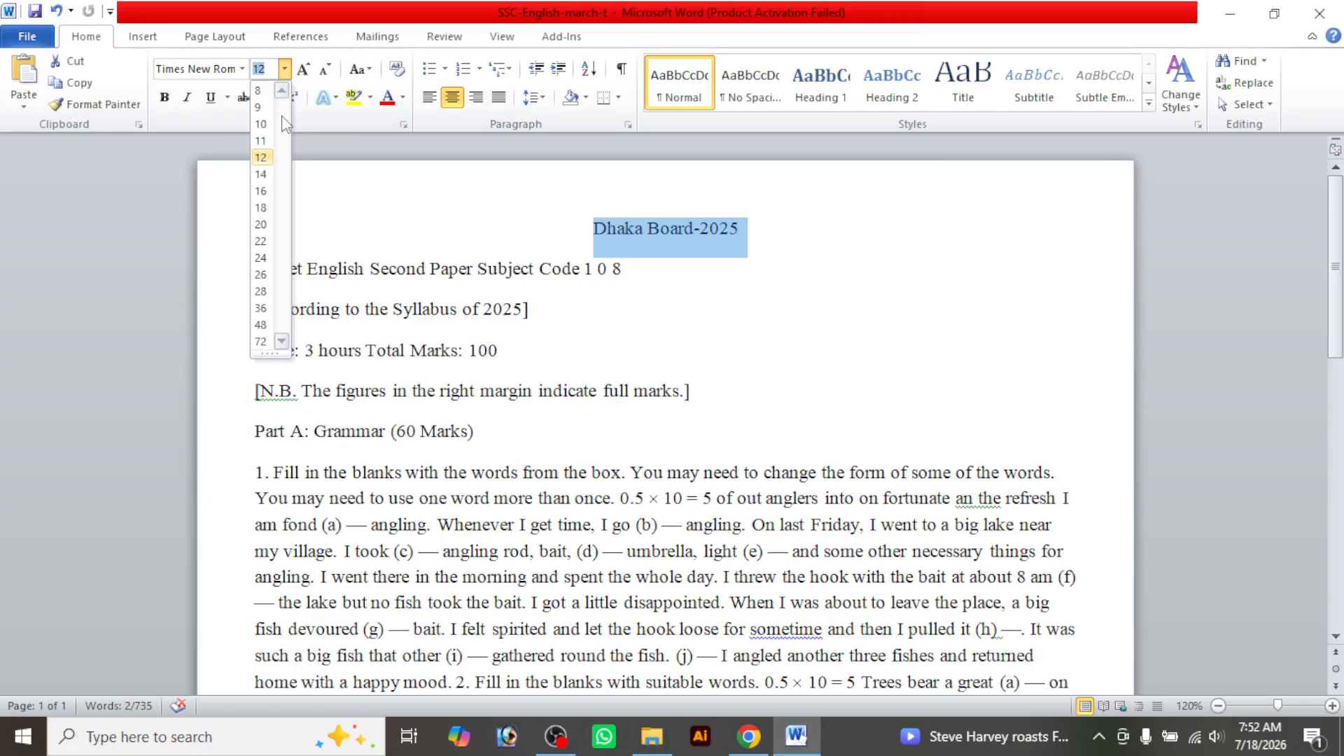
{"action": "left_click", "coordinate": [260, 190]}
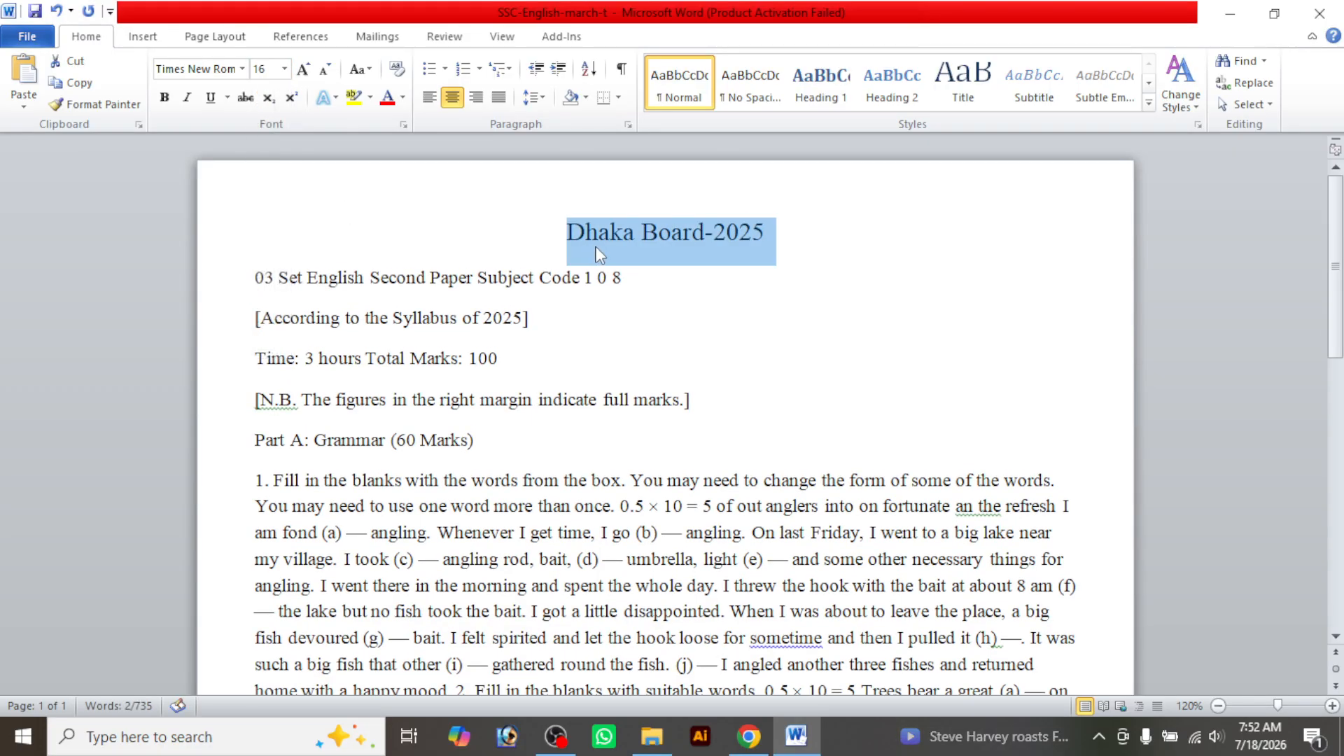
{"action": "key", "text": "ctrl+b"}
{"action": "left_click", "coordinate": [746, 242]}
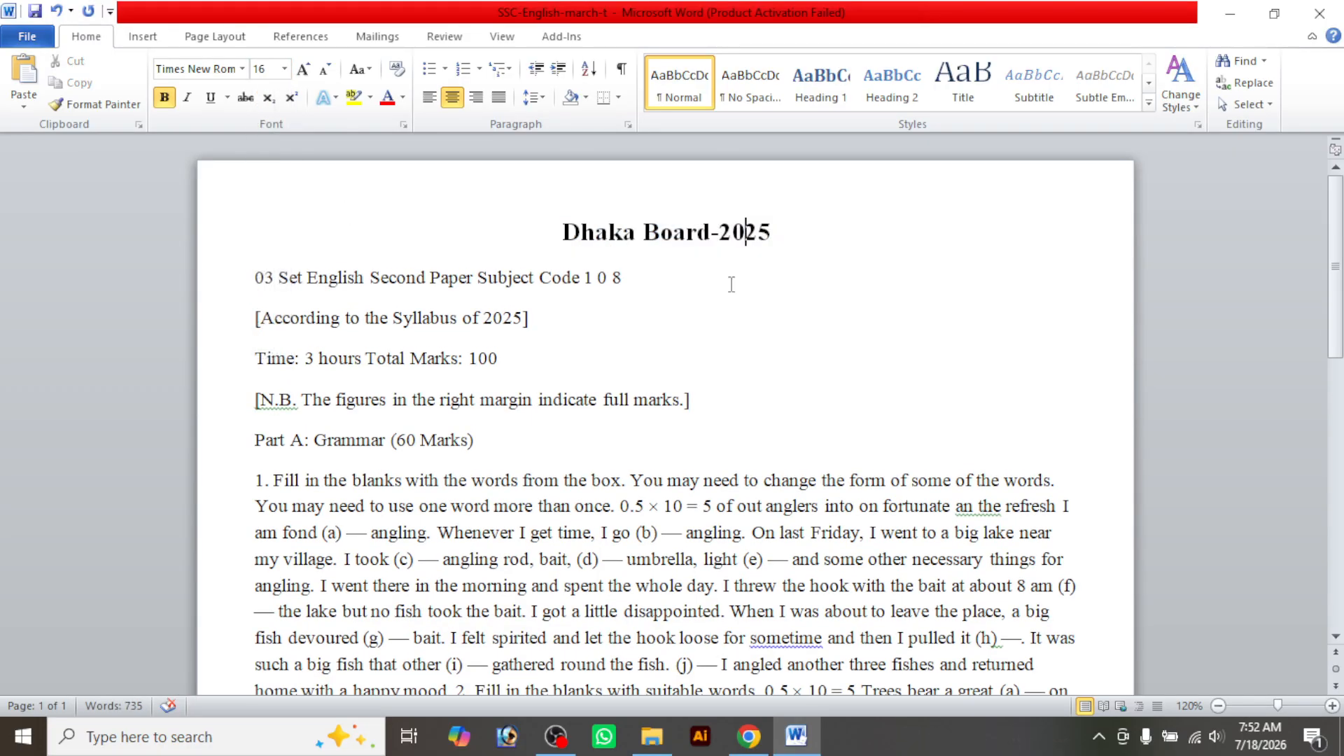
Check the header layout in the PDF and add space after "03 Set" to move "English Second Paper" toward the middle of its line
{"action": "left_click", "coordinate": [749, 736]}
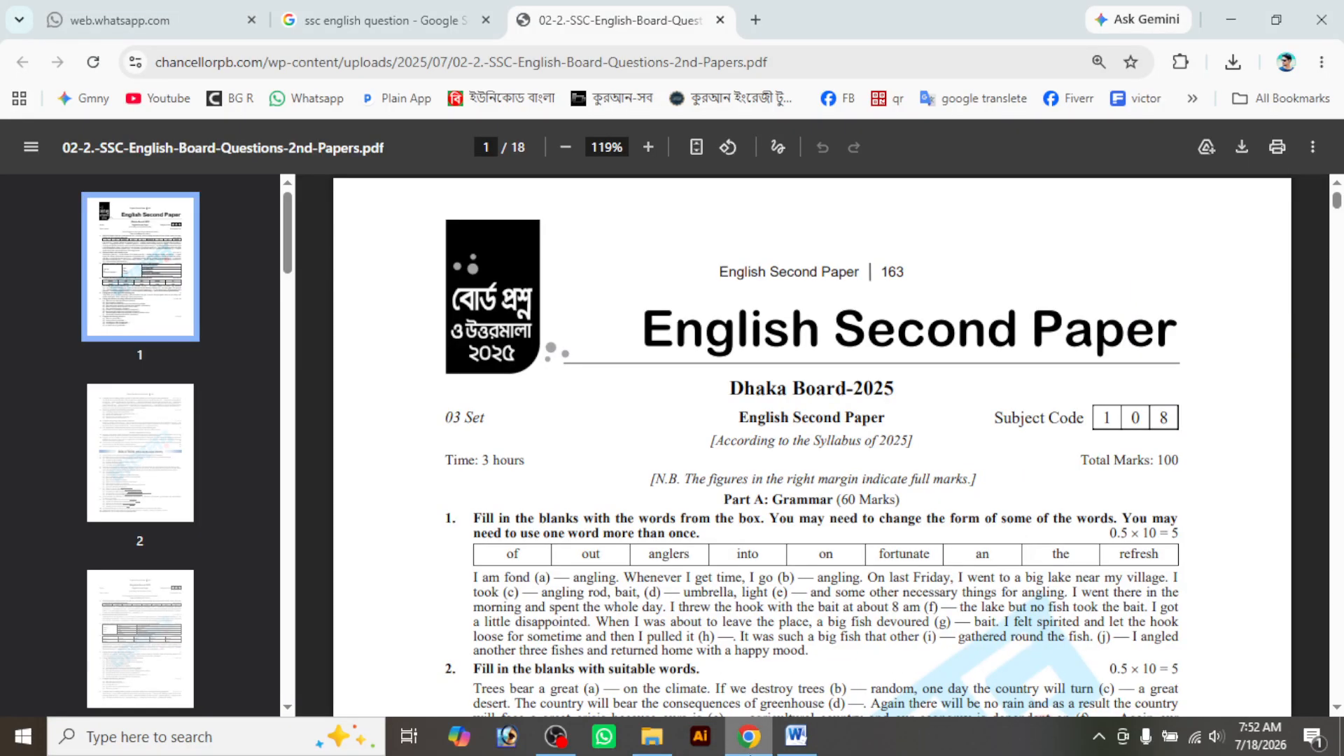
{"action": "left_click", "coordinate": [750, 753]}
{"action": "left_click", "coordinate": [788, 239]}
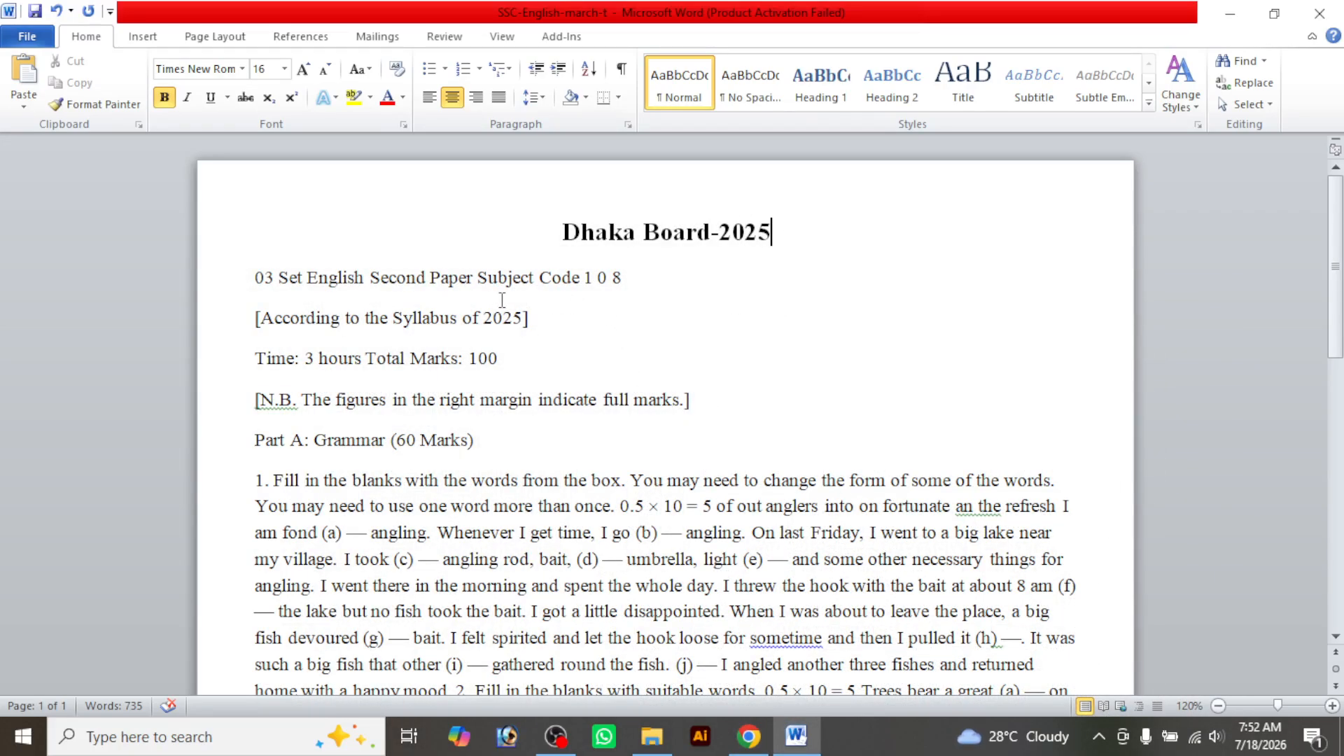
{"action": "left_click", "coordinate": [619, 289]}
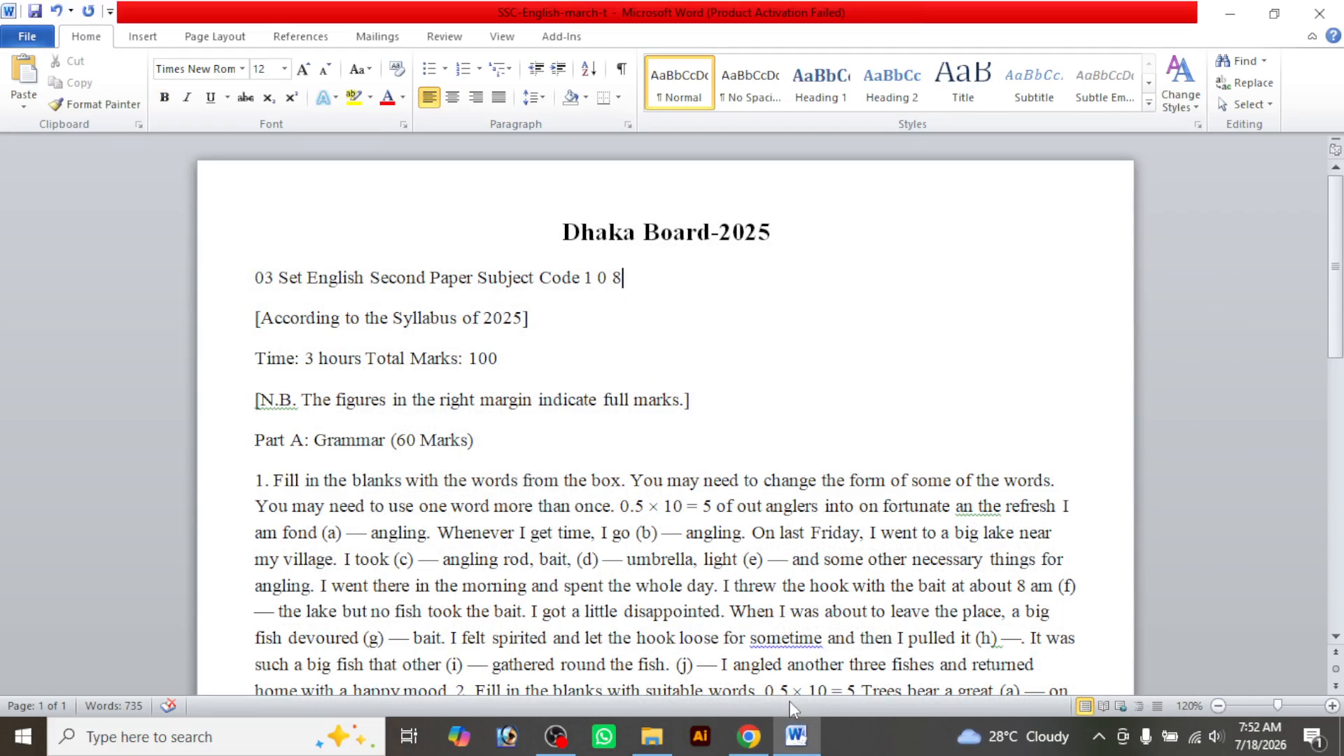
{"action": "left_click", "coordinate": [754, 739]}
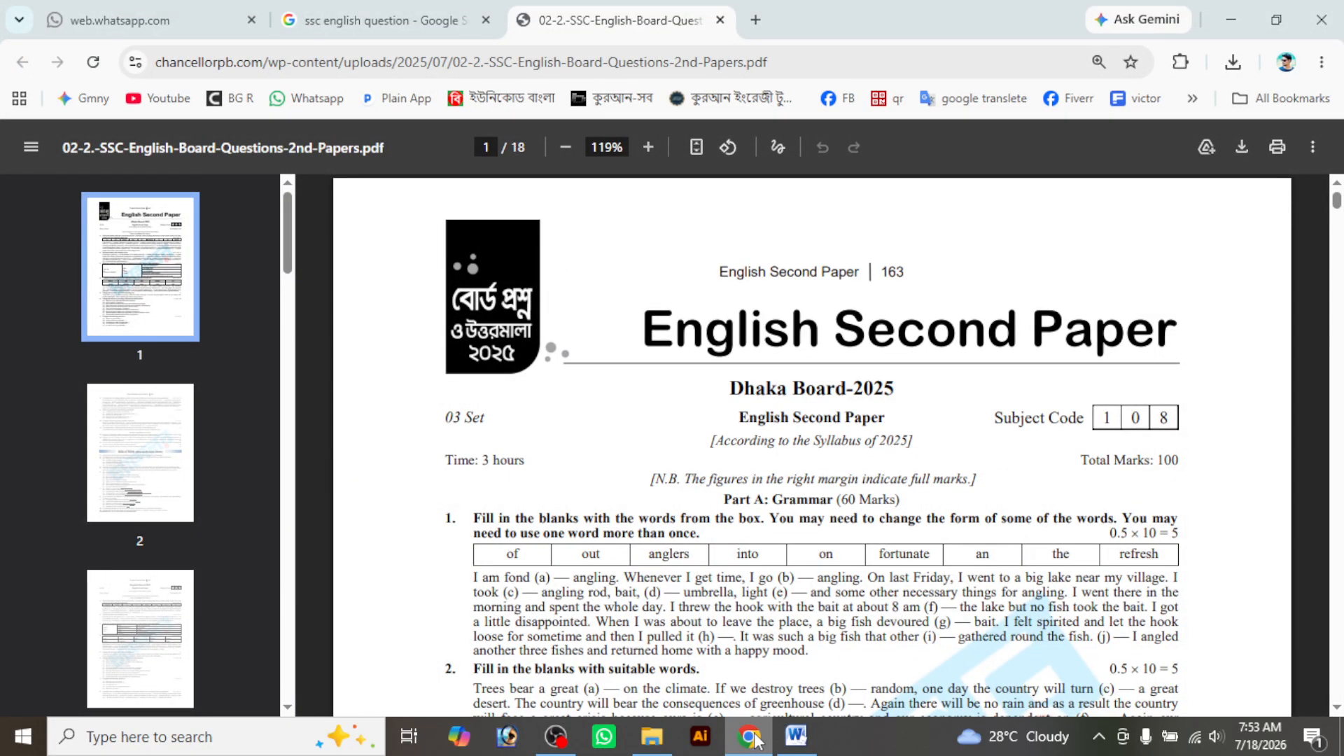
{"action": "left_click", "coordinate": [752, 738]}
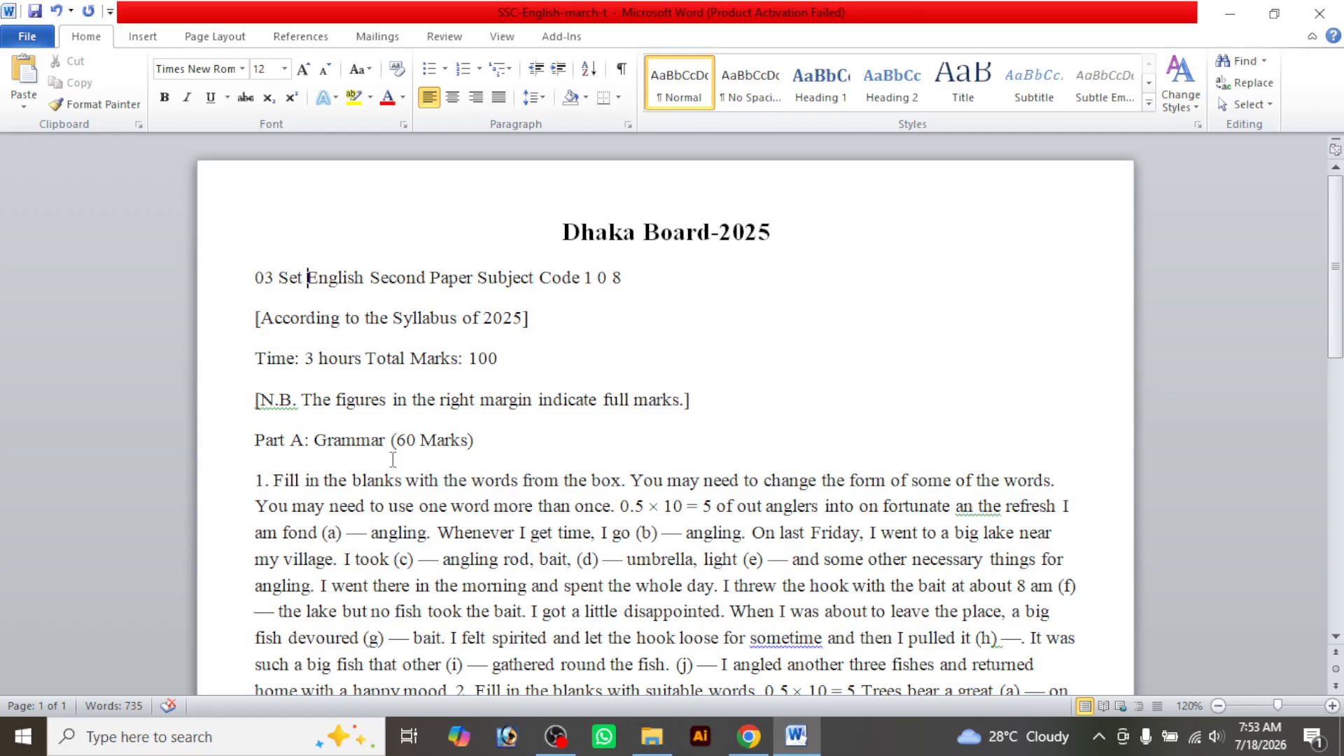
{"action": "left_click", "coordinate": [306, 278]}
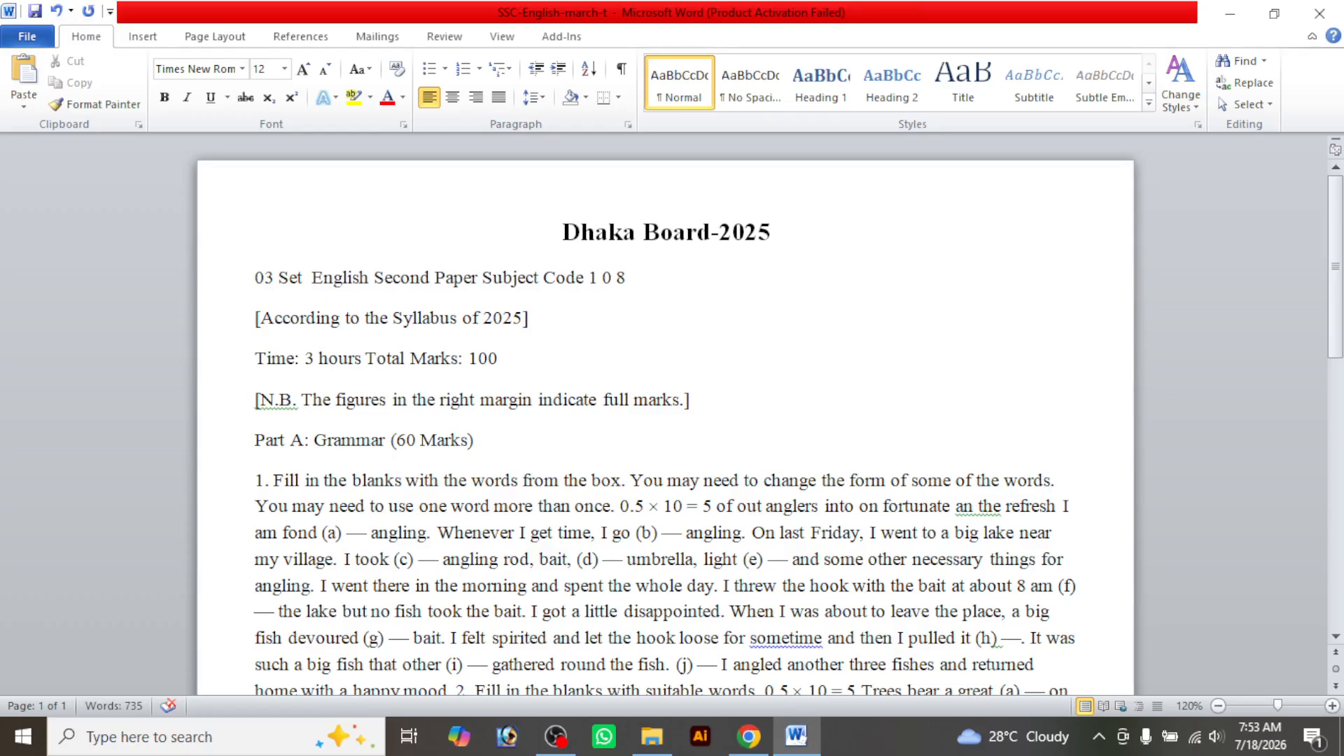
{"action": "key", "text": "BackSpace"}
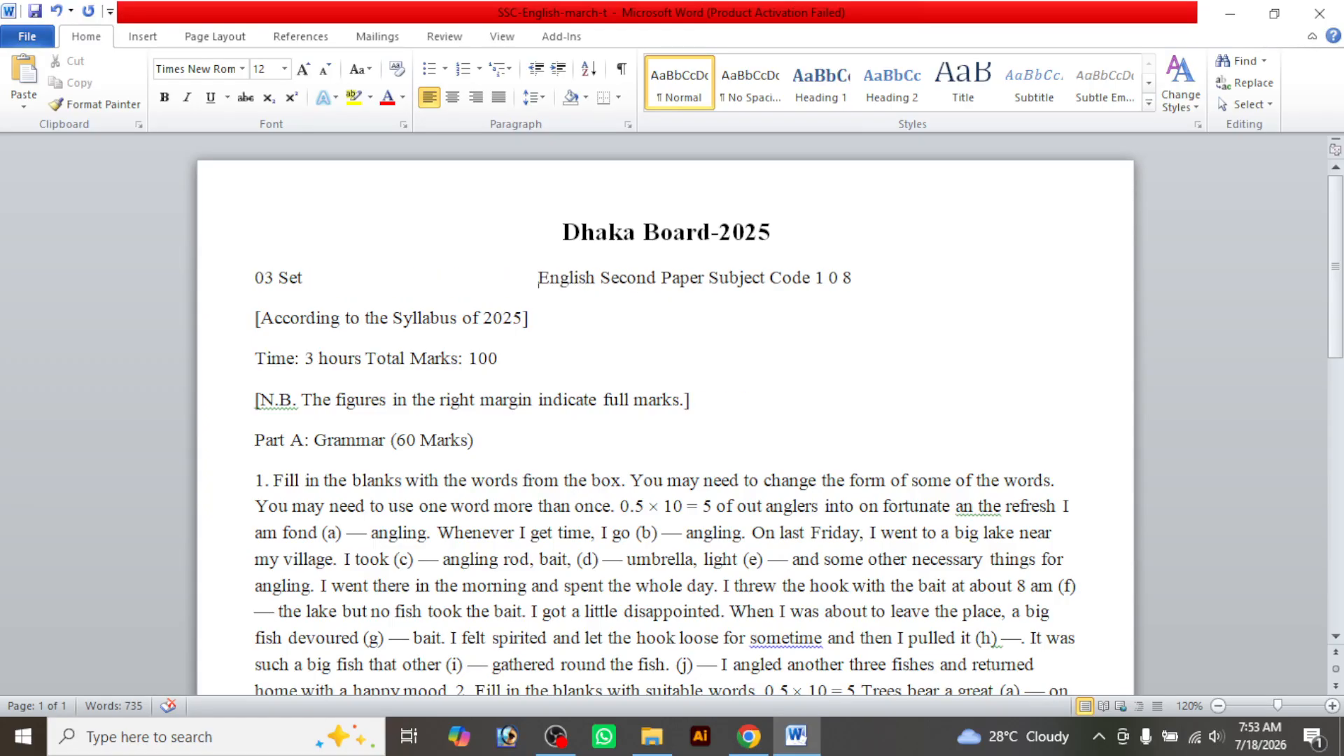
{"action": "key", "text": "BackSpace"}
{"action": "key", "text": "BackSpace"}
{"action": "key", "text": "BackSpace"}
{"action": "key", "text": "BackSpace"}
{"action": "key", "text": "BackSpace"}
{"action": "key", "text": "BackSpace"}
{"action": "key", "text": "BackSpace"}
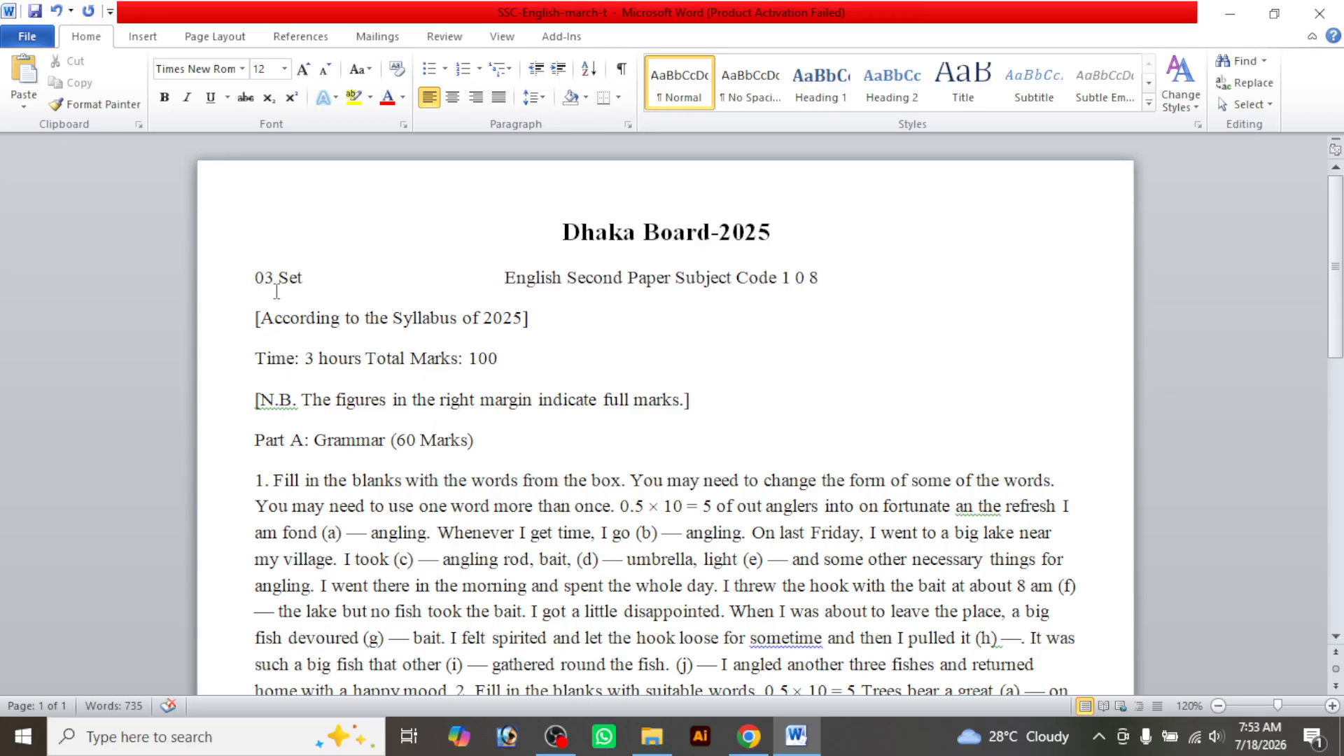
Check the PDF again, move "Code 1 0 8" to the right margin with tabs, and shift "English Second Paper Subject" beneath the centered heading
{"action": "left_click", "coordinate": [263, 274]}
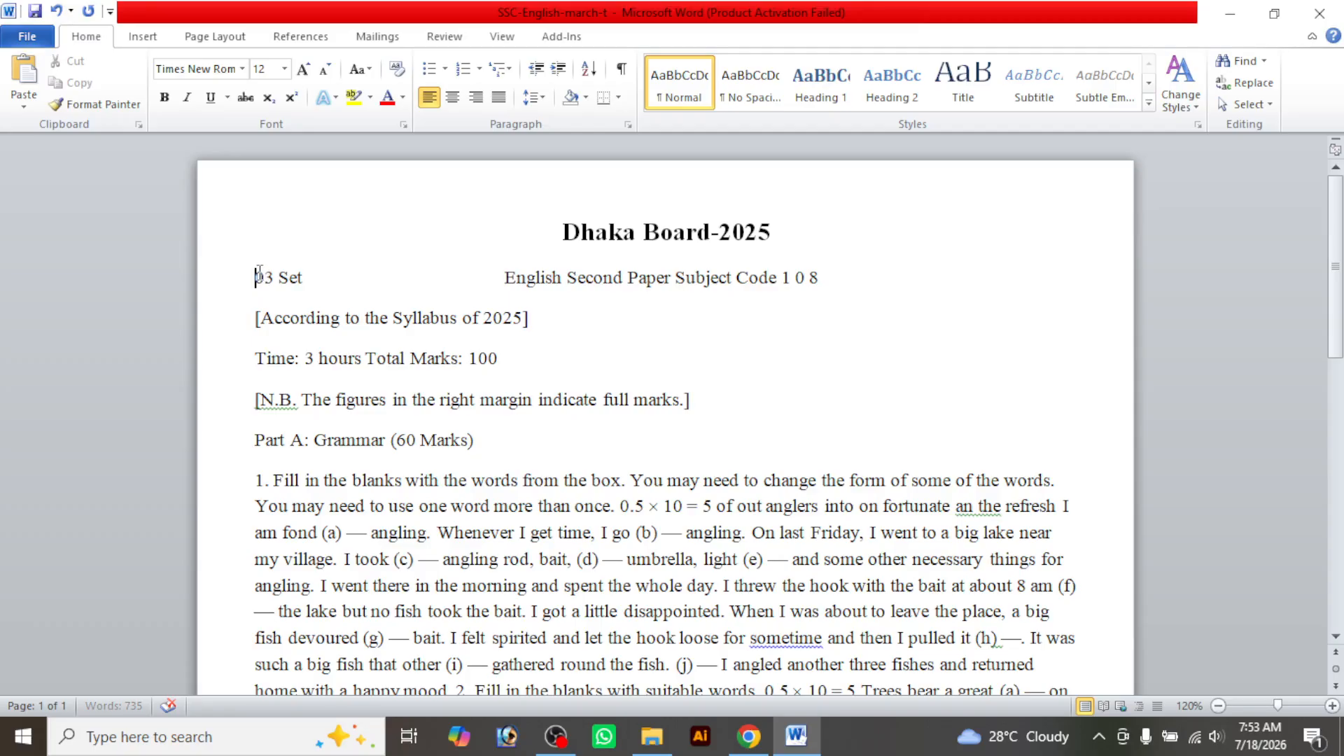
{"action": "left_click", "coordinate": [824, 273]}
{"action": "left_click", "coordinate": [798, 748]}
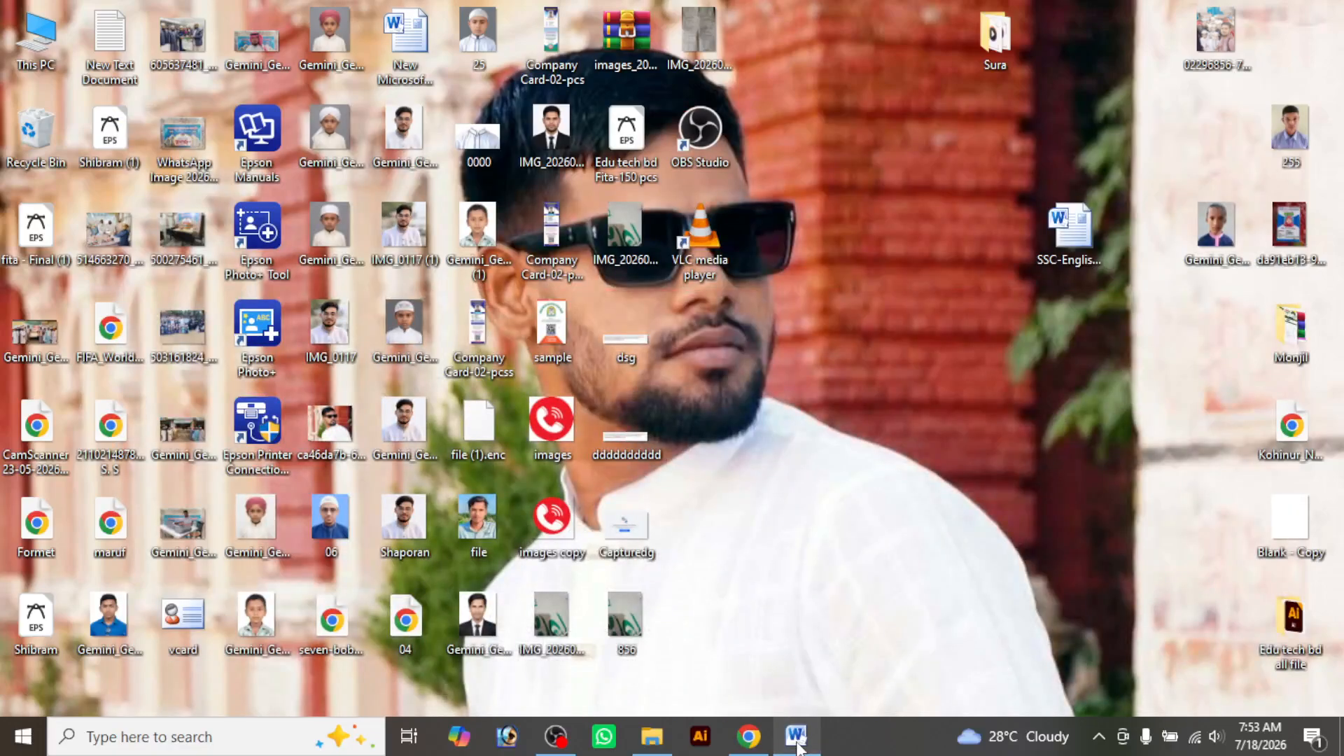
{"action": "left_click", "coordinate": [798, 748]}
{"action": "left_click", "coordinate": [756, 738]}
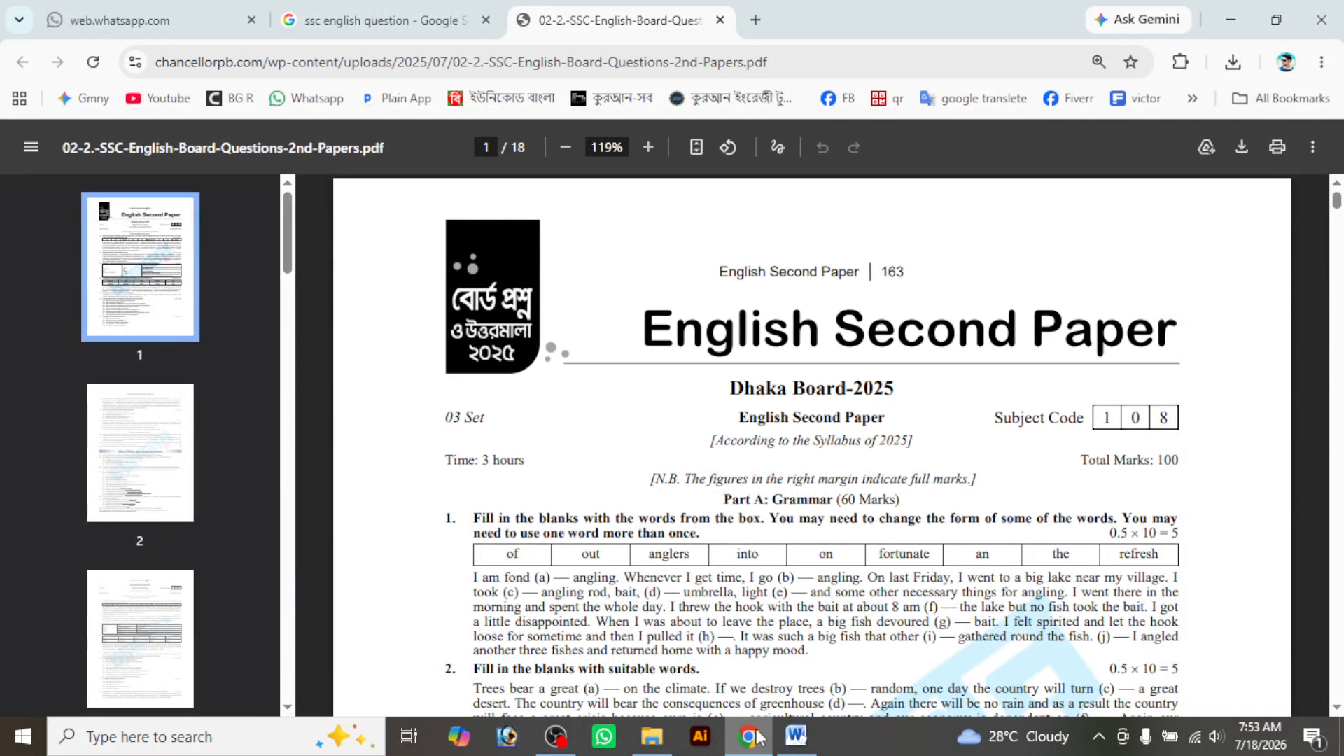
{"action": "left_click", "coordinate": [752, 736]}
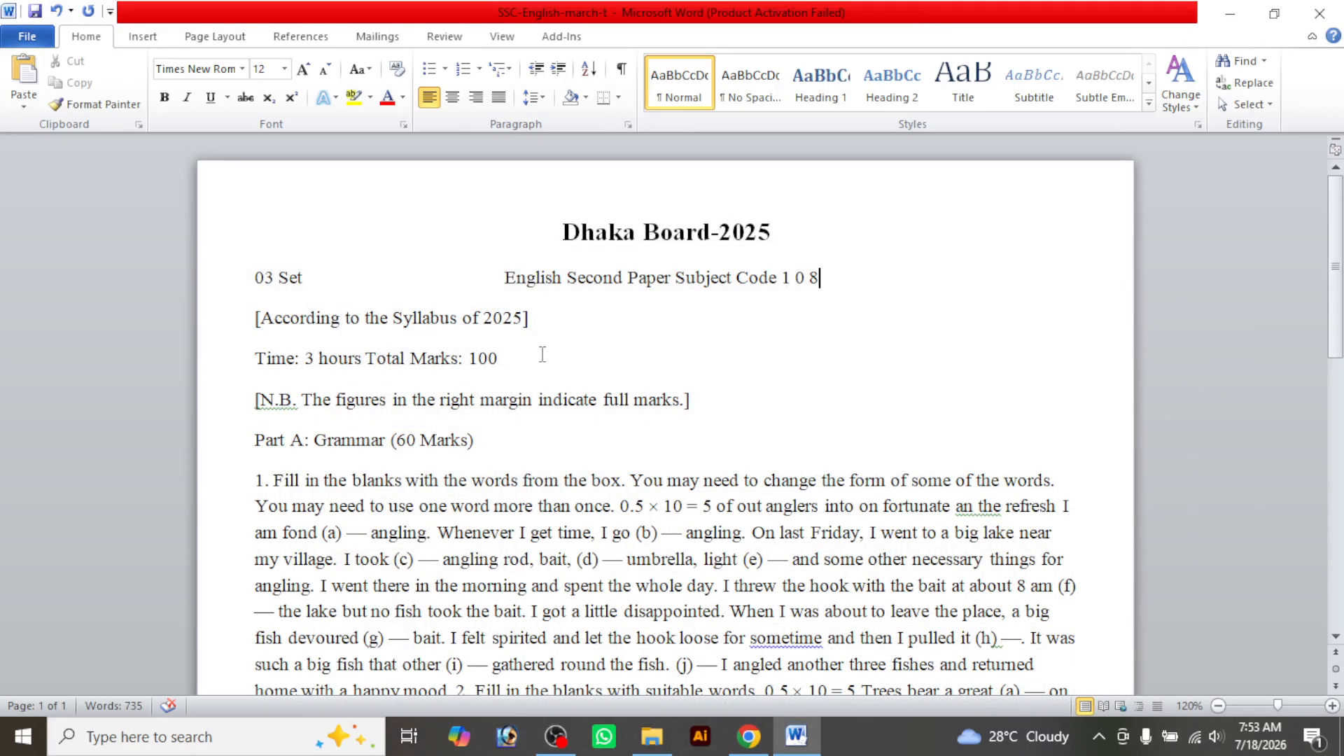
{"action": "left_click", "coordinate": [737, 279]}
{"action": "key", "text": "Tab"}
{"action": "key", "text": "Tab"}
{"action": "key", "text": "Tab"}
{"action": "key", "text": "Tab"}
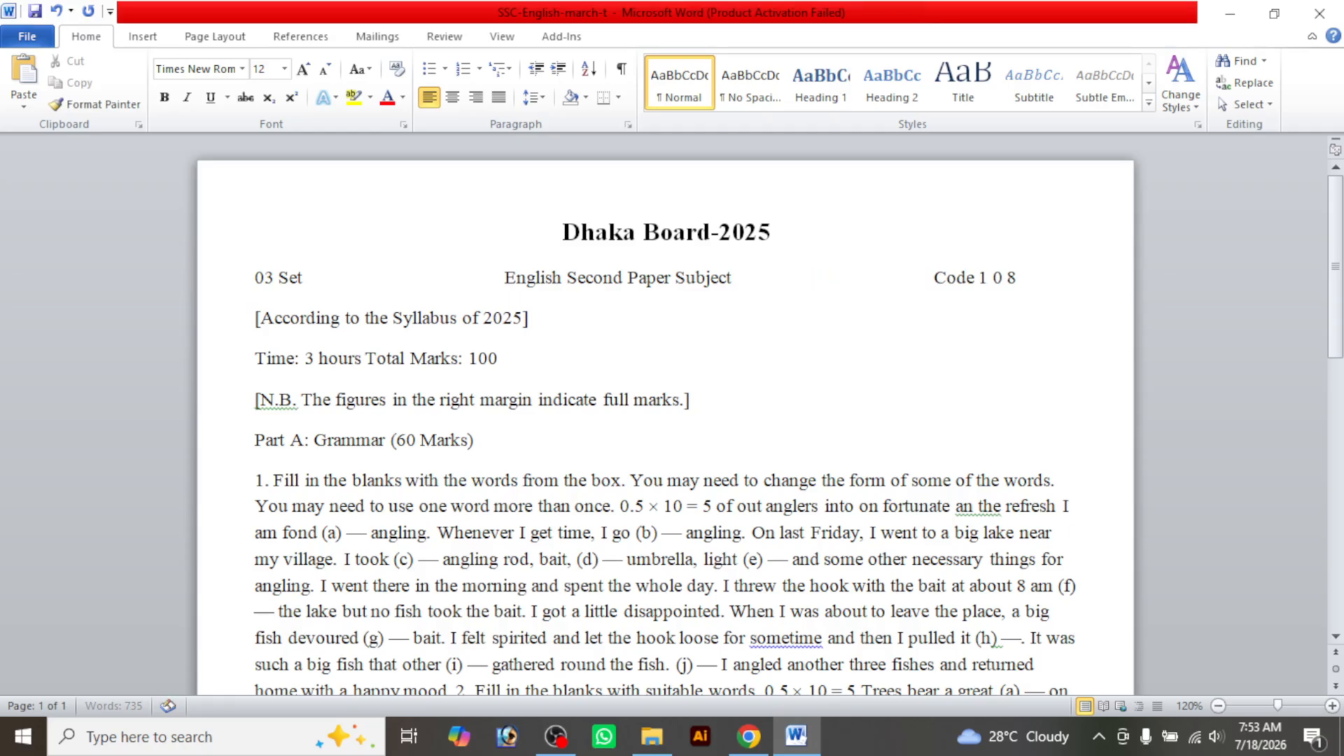
{"action": "left_click", "coordinate": [503, 279]}
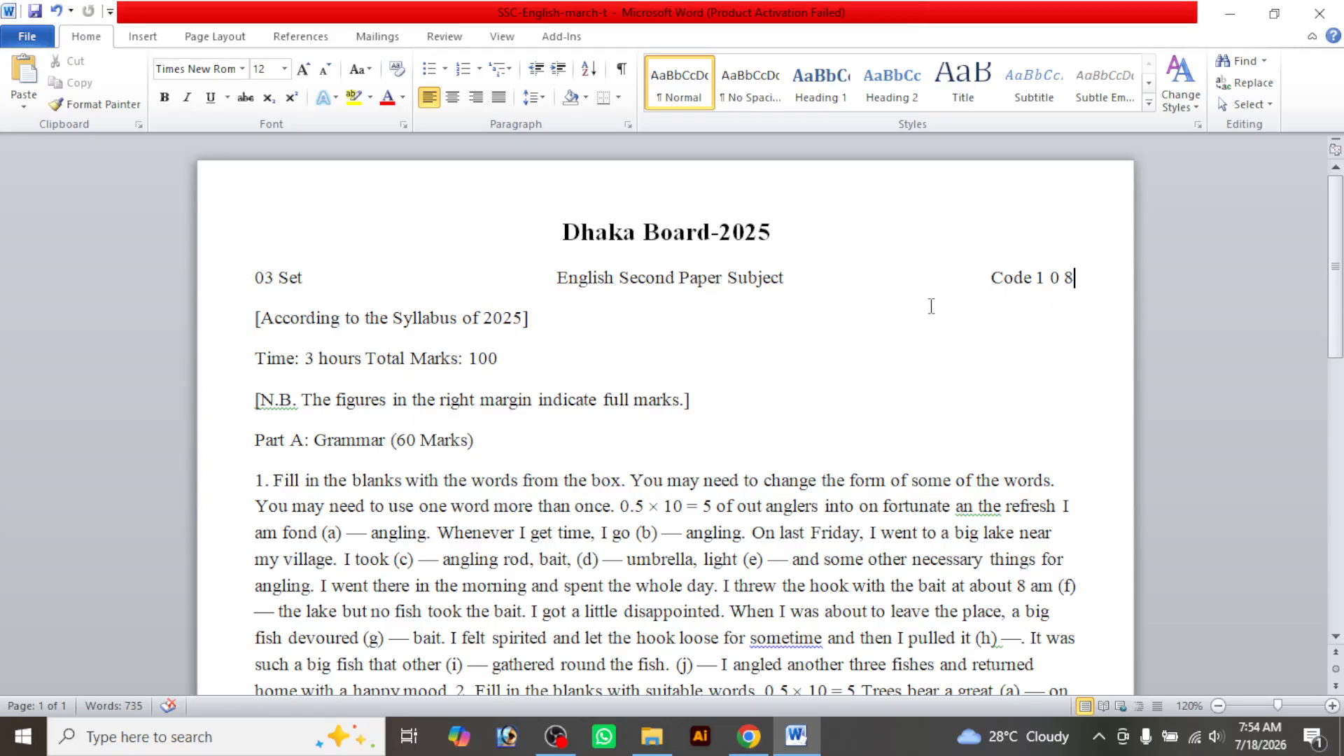
Try moving "100" in the "Time: 3 hours Total Marks: 100" line to the right margin with tabs
{"action": "left_click", "coordinate": [473, 353]}
{"action": "key", "text": "Tab"}
{"action": "key", "text": "Tab"}
{"action": "key", "text": "Tab"}
{"action": "key", "text": "Tab"}
{"action": "key", "text": "Tab"}
{"action": "key", "text": "Tab"}
{"action": "key", "text": "Tab"}
{"action": "key", "text": "Tab"}
{"action": "key", "text": "Tab"}
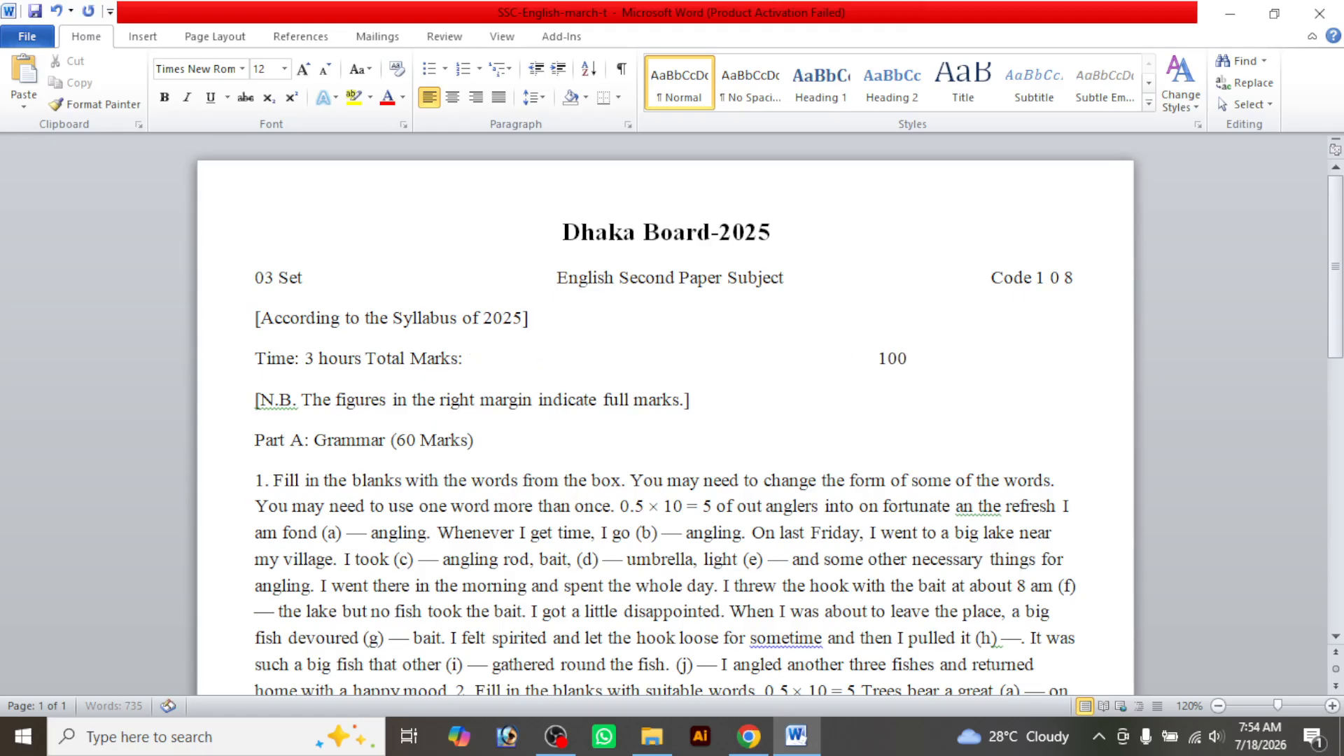
{"action": "key", "text": "Tab"}
{"action": "key", "text": "Tab"}
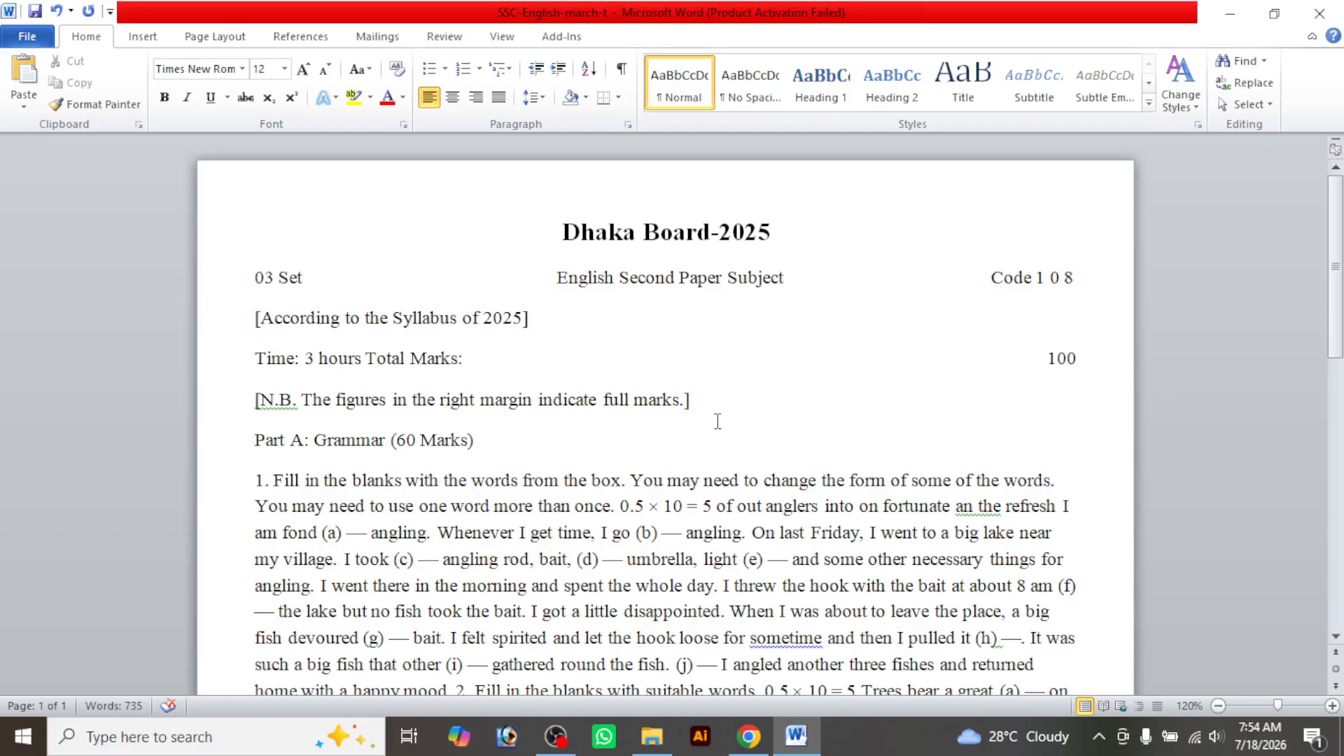
Try tab spacing before the closing ".]" of the N.B. note, and undo the added tabs in the note and the "Total Marks" line
{"action": "left_click", "coordinate": [679, 399]}
{"action": "key", "text": "Tab"}
{"action": "key", "text": "Tab"}
{"action": "key", "text": "Tab"}
{"action": "key", "text": "Tab"}
{"action": "key", "text": "Tab"}
{"action": "key", "text": "Tab"}
{"action": "key", "text": "Tab"}
{"action": "key", "text": "Tab"}
{"action": "key", "text": "Tab"}
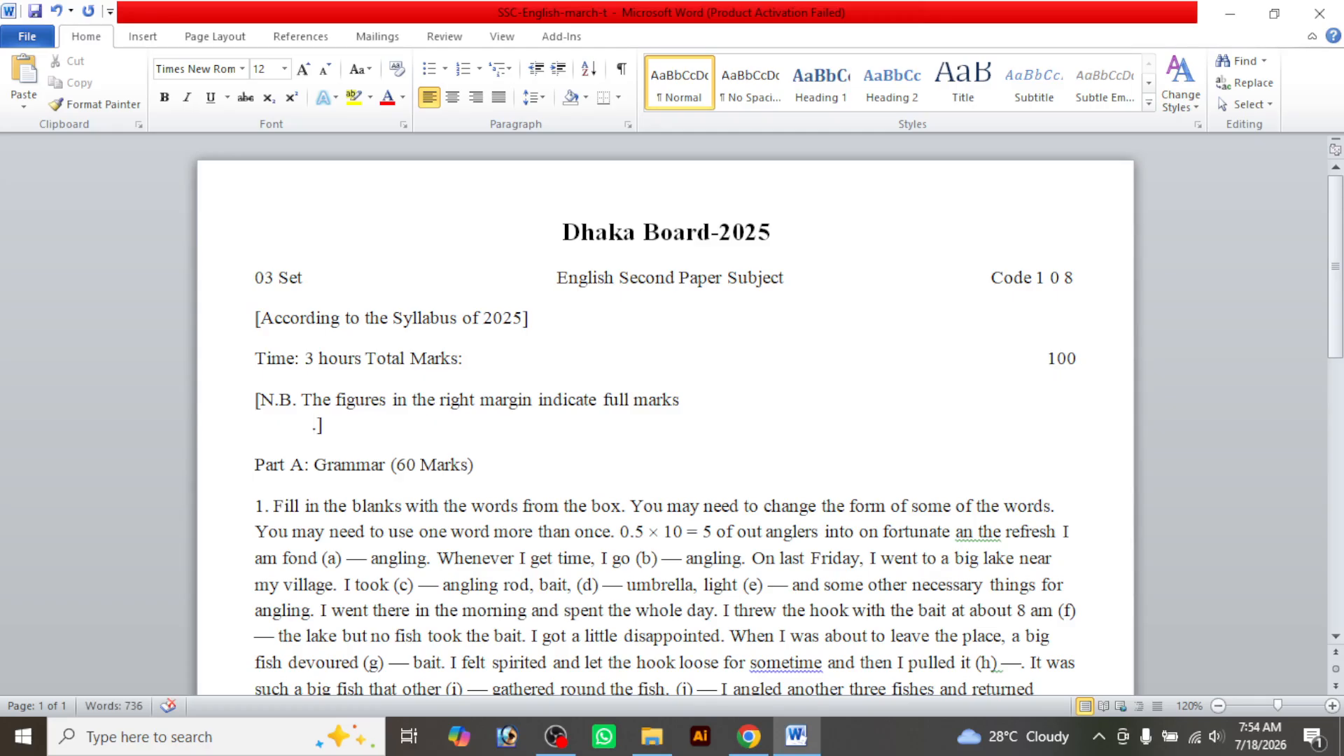
{"action": "key", "text": "BackSpace"}
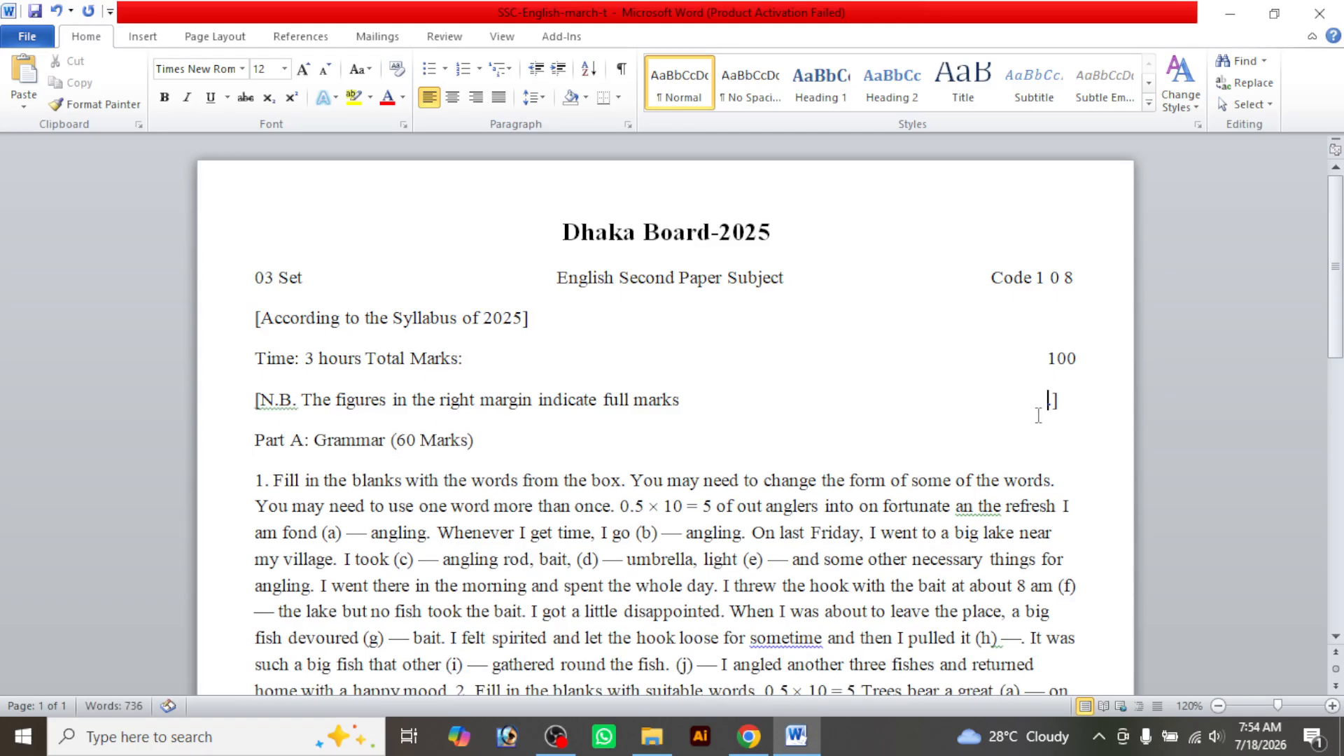
{"action": "key", "text": "ctrl+z"}
{"action": "key", "text": "ctrl+z"}
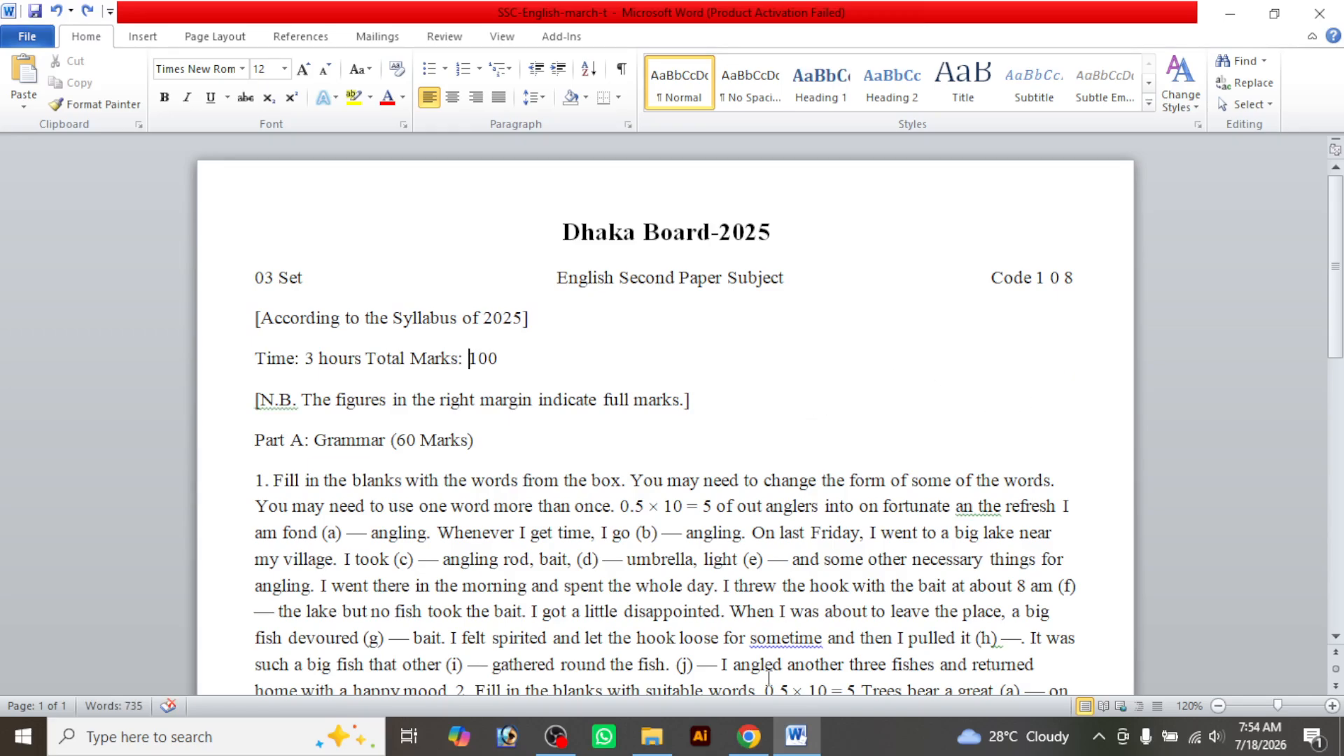
Compare the Word document's header lines with the original paper's header layout in the PDF
{"action": "left_click", "coordinate": [796, 739]}
{"action": "left_click", "coordinate": [796, 739]}
{"action": "left_click", "coordinate": [753, 736]}
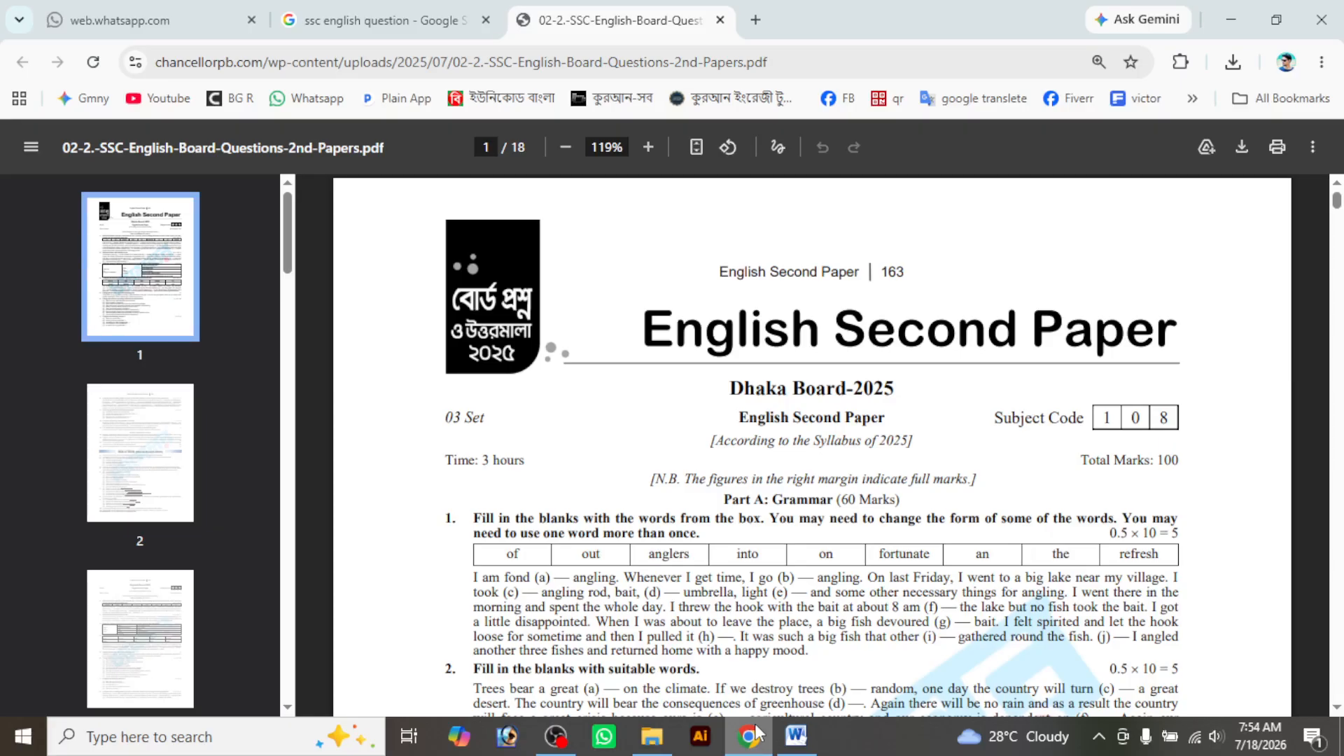
{"action": "left_click", "coordinate": [796, 739]}
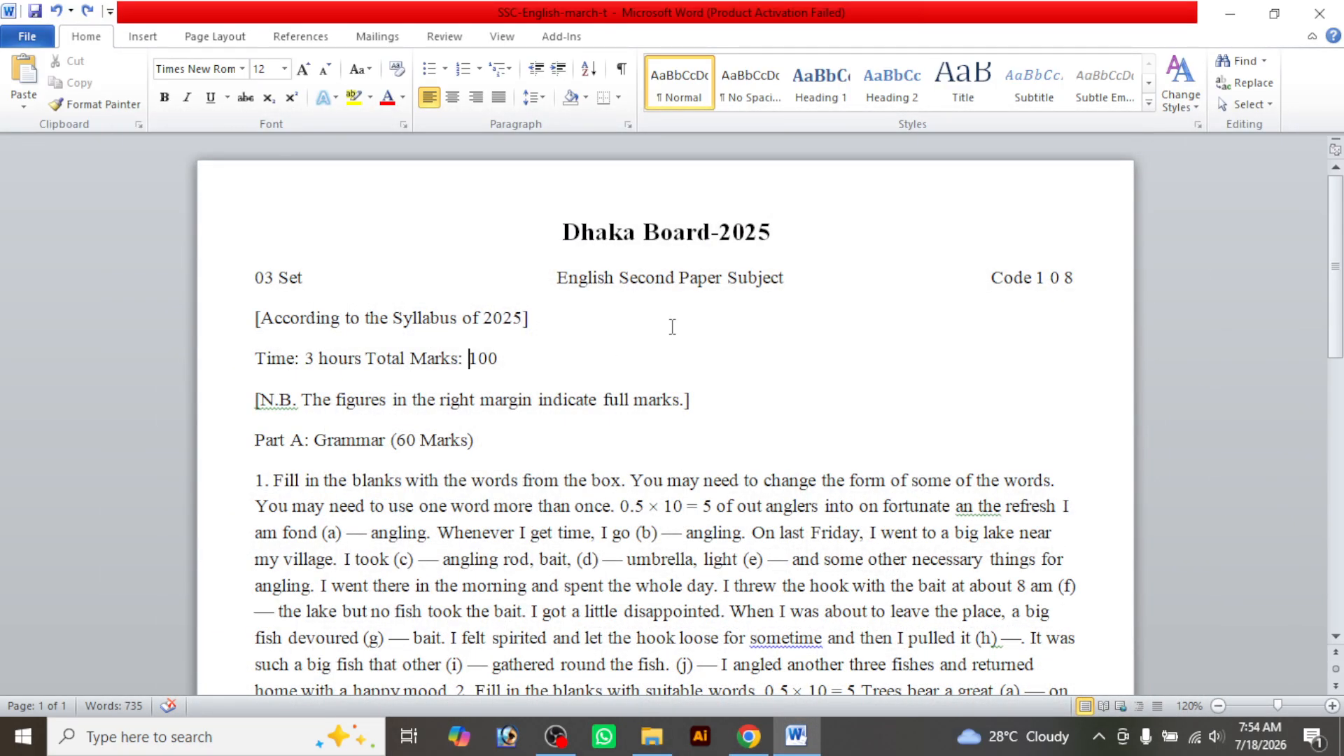
{"action": "left_click", "coordinate": [796, 739]}
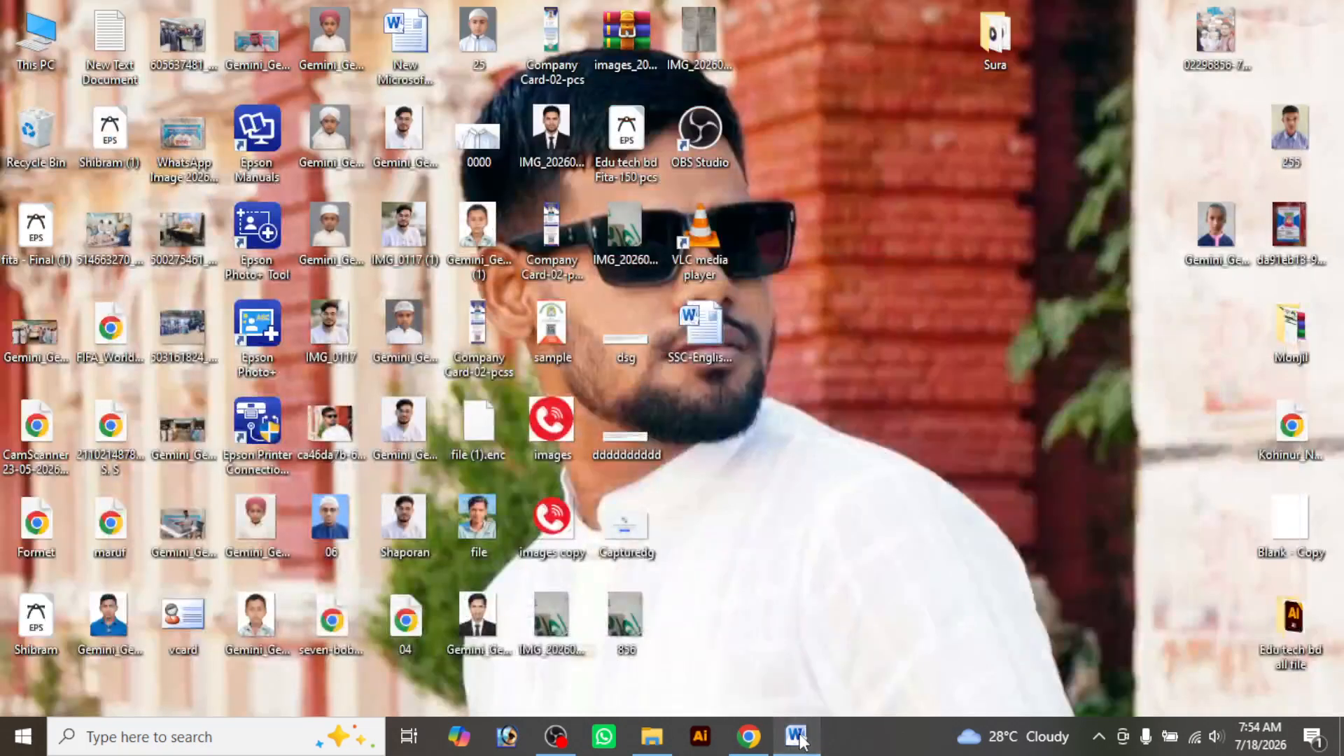
{"action": "left_click", "coordinate": [796, 739]}
{"action": "left_click", "coordinate": [750, 738]}
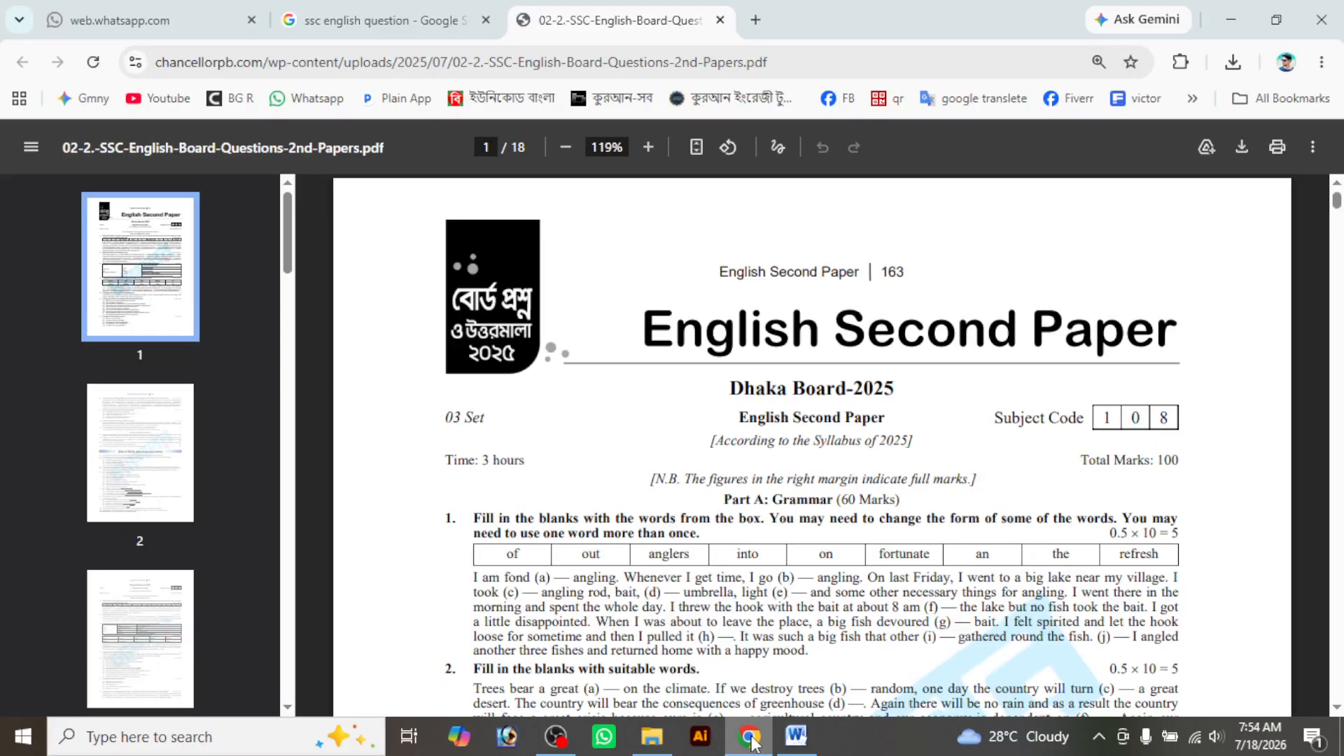
{"action": "left_click", "coordinate": [750, 739]}
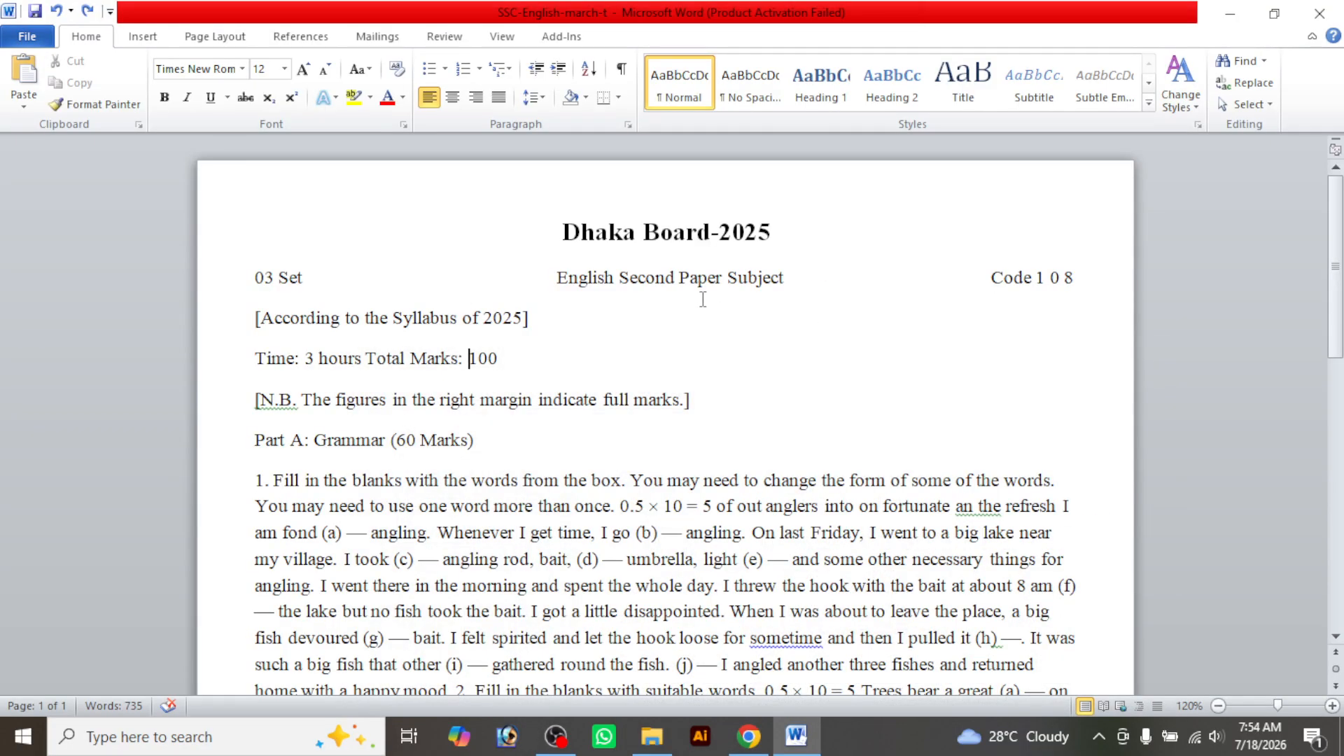
Remove the tab spacing between "Subject" and "Code 1 0 8" in the line below the Dhaka Board-2025 heading
{"action": "left_click", "coordinate": [728, 281]}
{"action": "left_click", "coordinate": [991, 276]}
{"action": "key", "text": "BackSpace"}
{"action": "key", "text": "BackSpace"}
{"action": "key", "text": "BackSpace"}
{"action": "key", "text": "BackSpace"}
{"action": "key", "text": "BackSpace"}
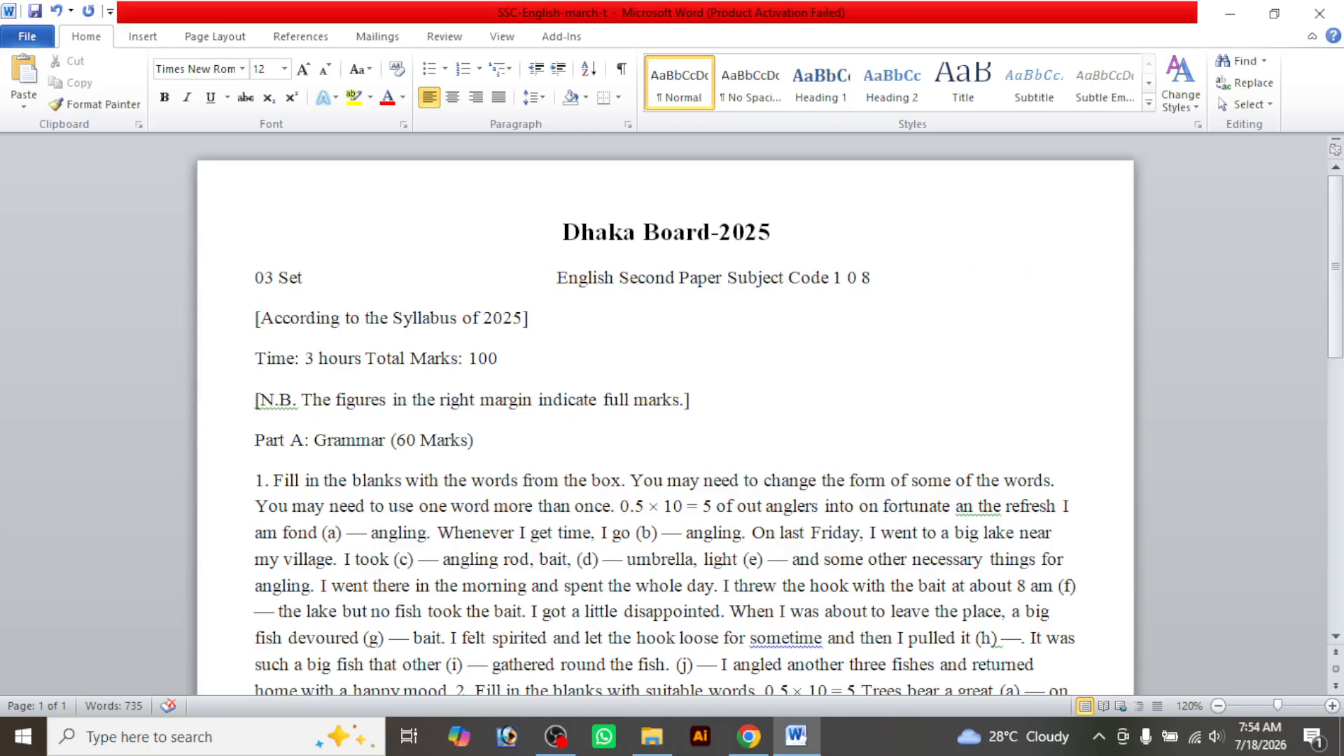
Move "Subject Code 1 0 8" to the right margin with tabs inserted after "English Second Paper"
{"action": "key", "text": "Left"}
{"action": "key", "text": "Left"}
{"action": "key", "text": "Left"}
{"action": "key", "text": "Left"}
{"action": "key", "text": "Left"}
{"action": "key", "text": "Left"}
{"action": "key", "text": "Left"}
{"action": "key", "text": "Left"}
{"action": "key", "text": "Tab"}
{"action": "key", "text": "Tab"}
{"action": "key", "text": "Tab"}
{"action": "key", "text": "Tab"}
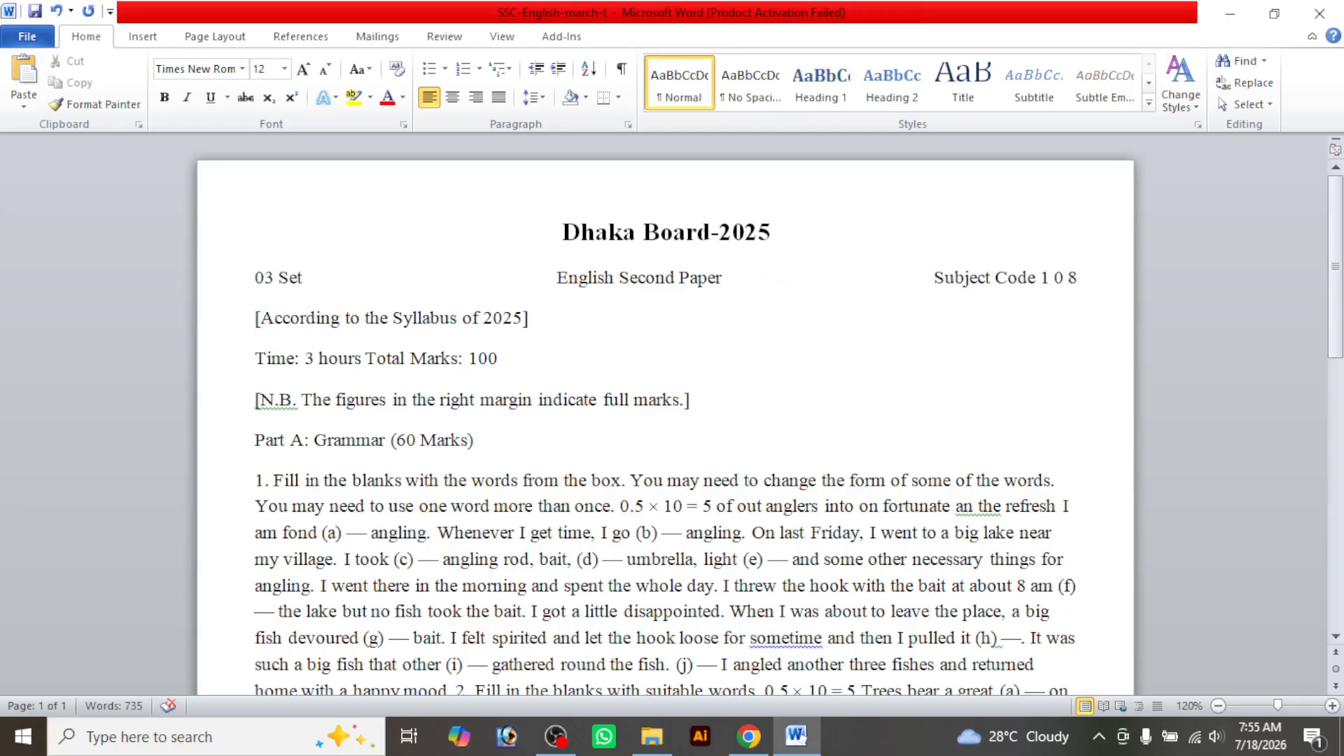
Shift "English Second Paper" beneath the centered heading and center the "[According to the Syllabus of 2025]" line
{"action": "key", "text": "ctrl+Left"}
{"action": "key", "text": "ctrl+Left"}
{"action": "key", "text": "ctrl+Left"}
{"action": "key", "text": "ctrl+Left"}
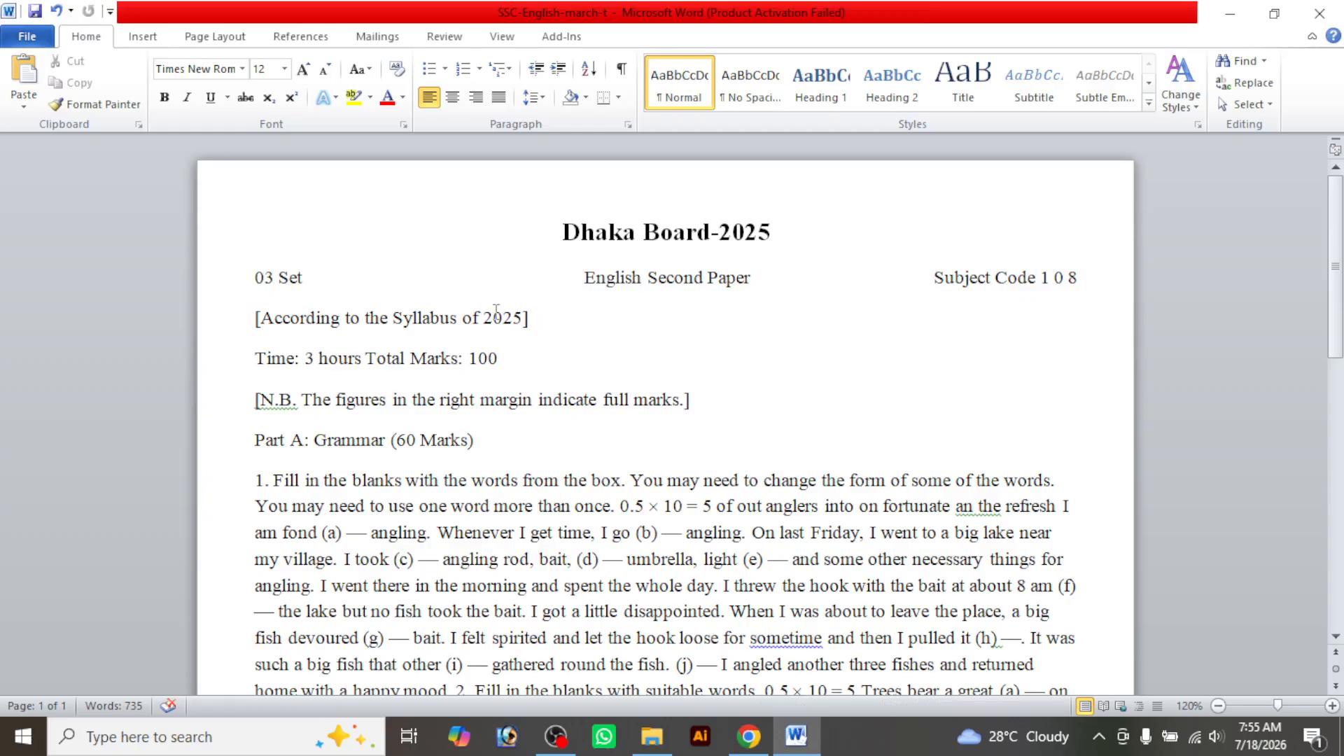
{"action": "left_click", "coordinate": [258, 324]}
{"action": "key", "text": "ctrl+e"}
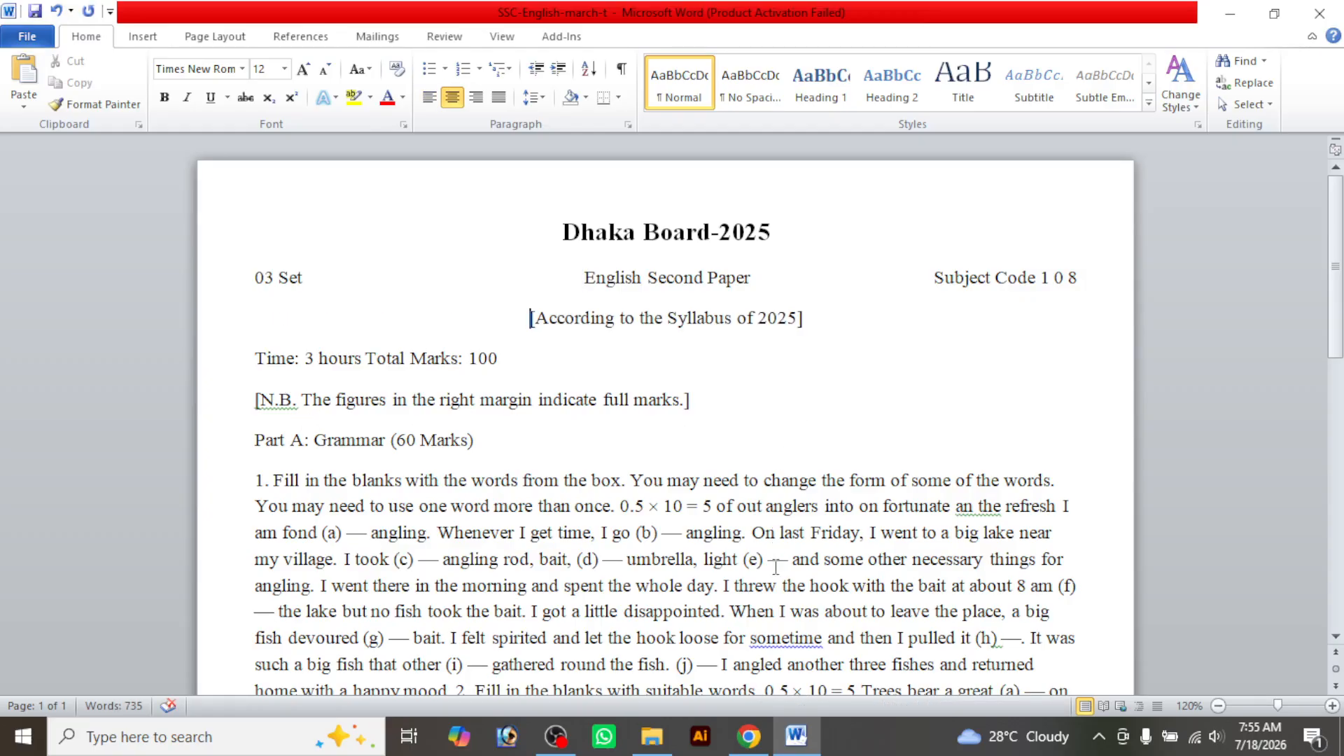
Check the header in the PDF and move "Total Marks: 100" to the right margin of the "Time: 3 hours" line with tabs
{"action": "left_click", "coordinate": [796, 741]}
{"action": "left_click", "coordinate": [796, 741]}
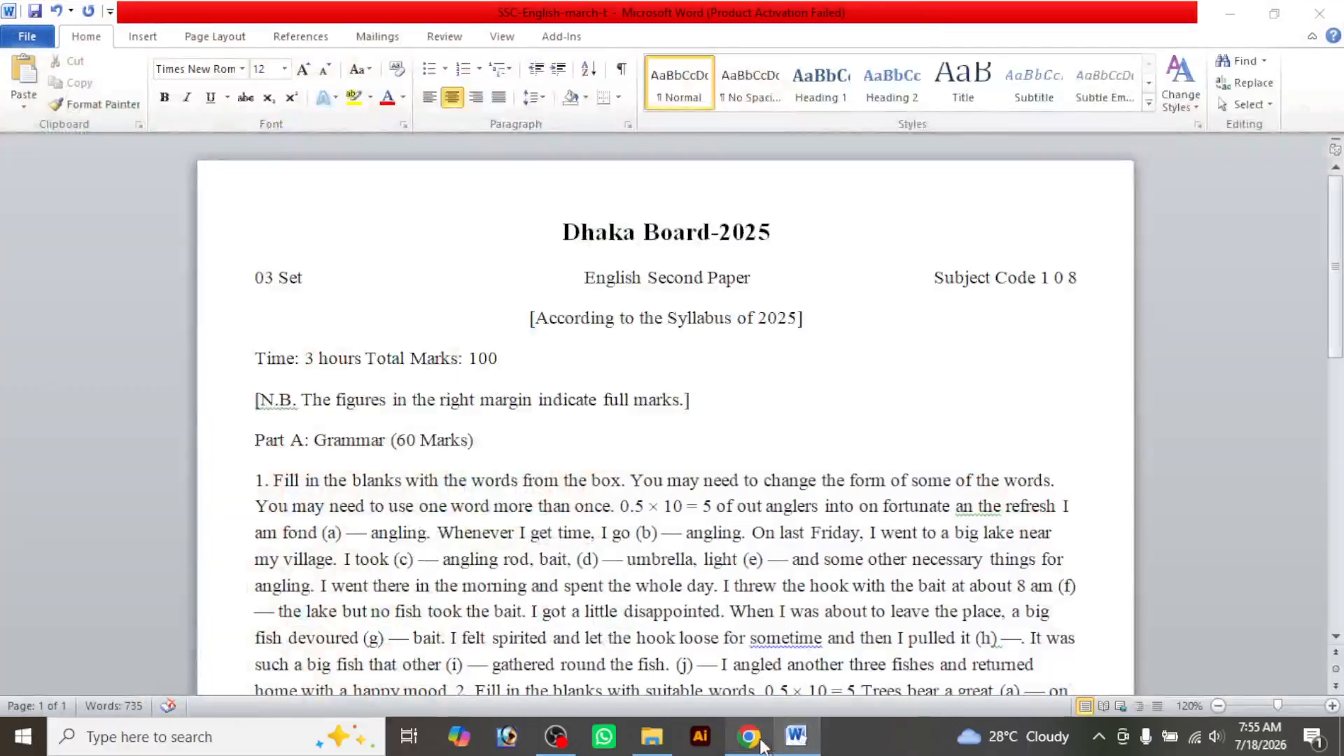
{"action": "left_click", "coordinate": [762, 746]}
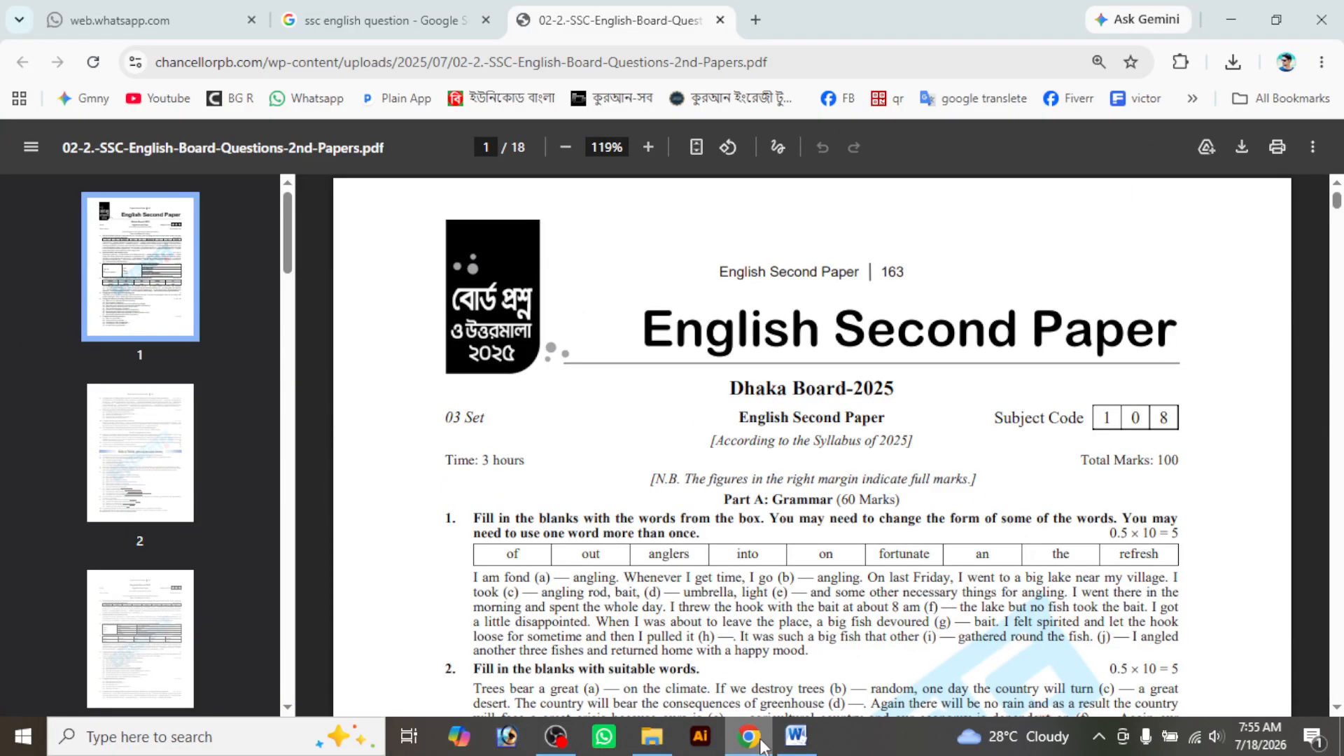
{"action": "left_click", "coordinate": [762, 746]}
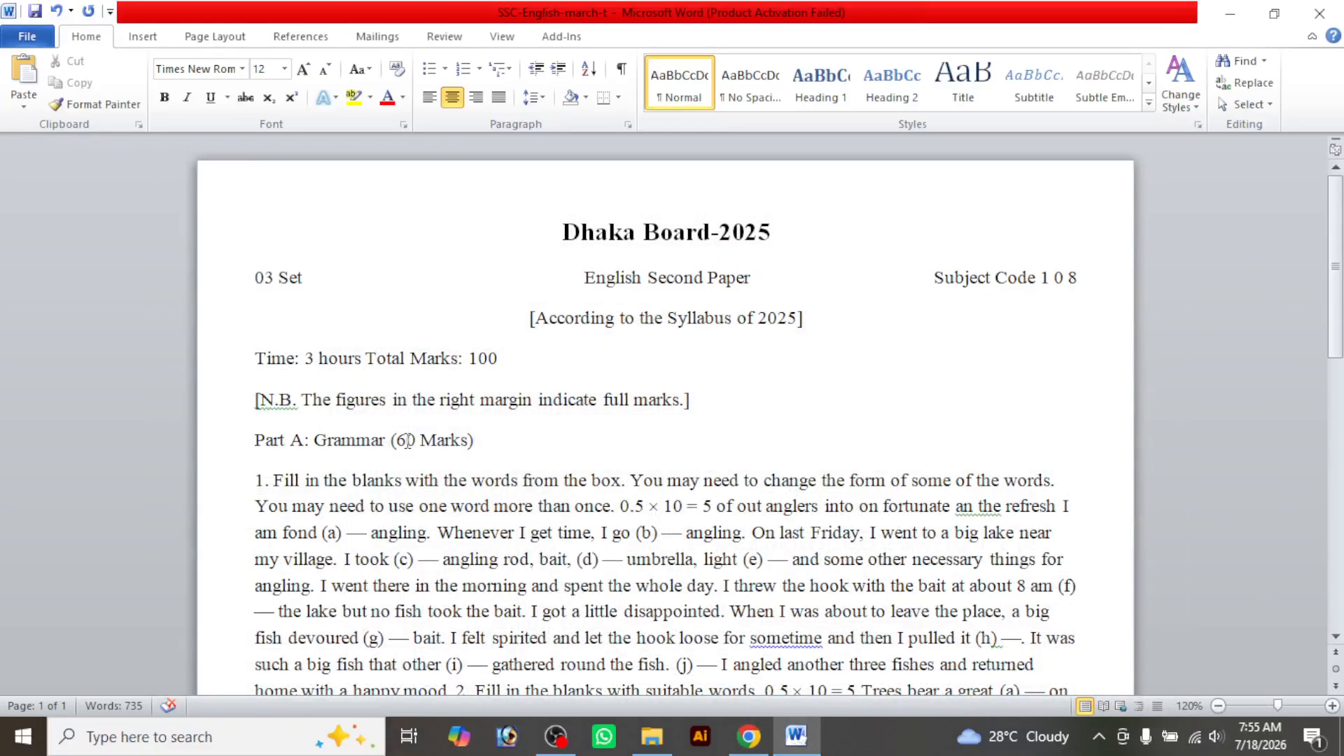
{"action": "left_click", "coordinate": [365, 361]}
{"action": "key", "text": "Tab"}
{"action": "key", "text": "Tab"}
{"action": "key", "text": "Tab"}
{"action": "key", "text": "Tab"}
{"action": "key", "text": "Tab"}
{"action": "key", "text": "Tab"}
{"action": "key", "text": "Tab"}
{"action": "key", "text": "Tab"}
{"action": "key", "text": "Tab"}
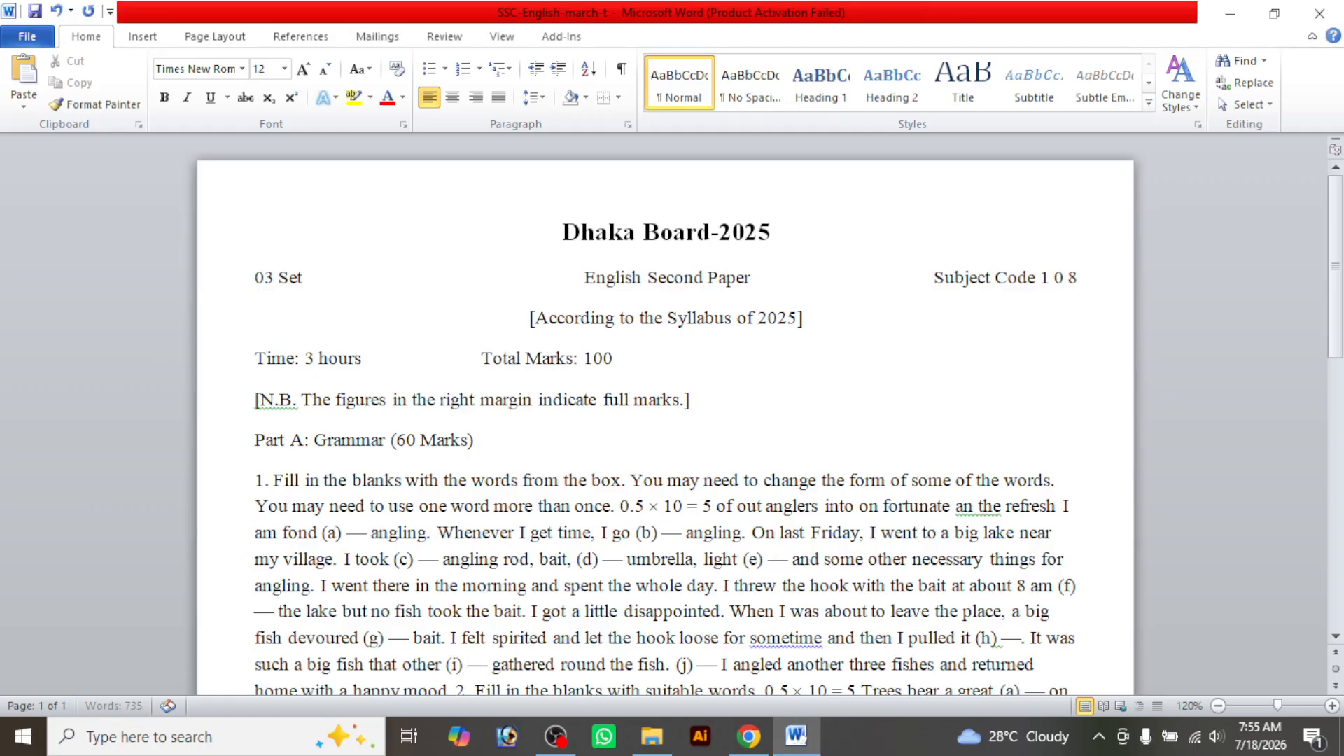
{"action": "key", "text": "Tab"}
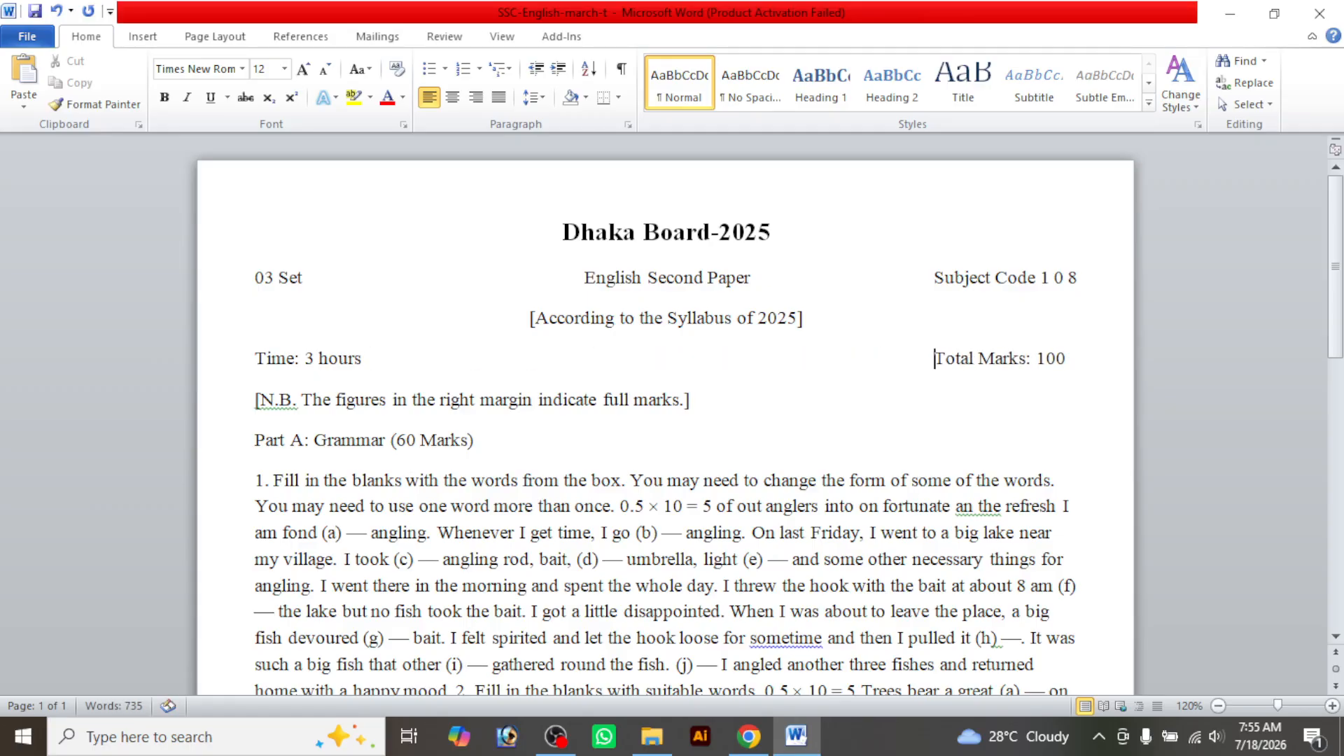
{"action": "key", "text": "Tab"}
{"action": "key", "text": "BackSpace"}
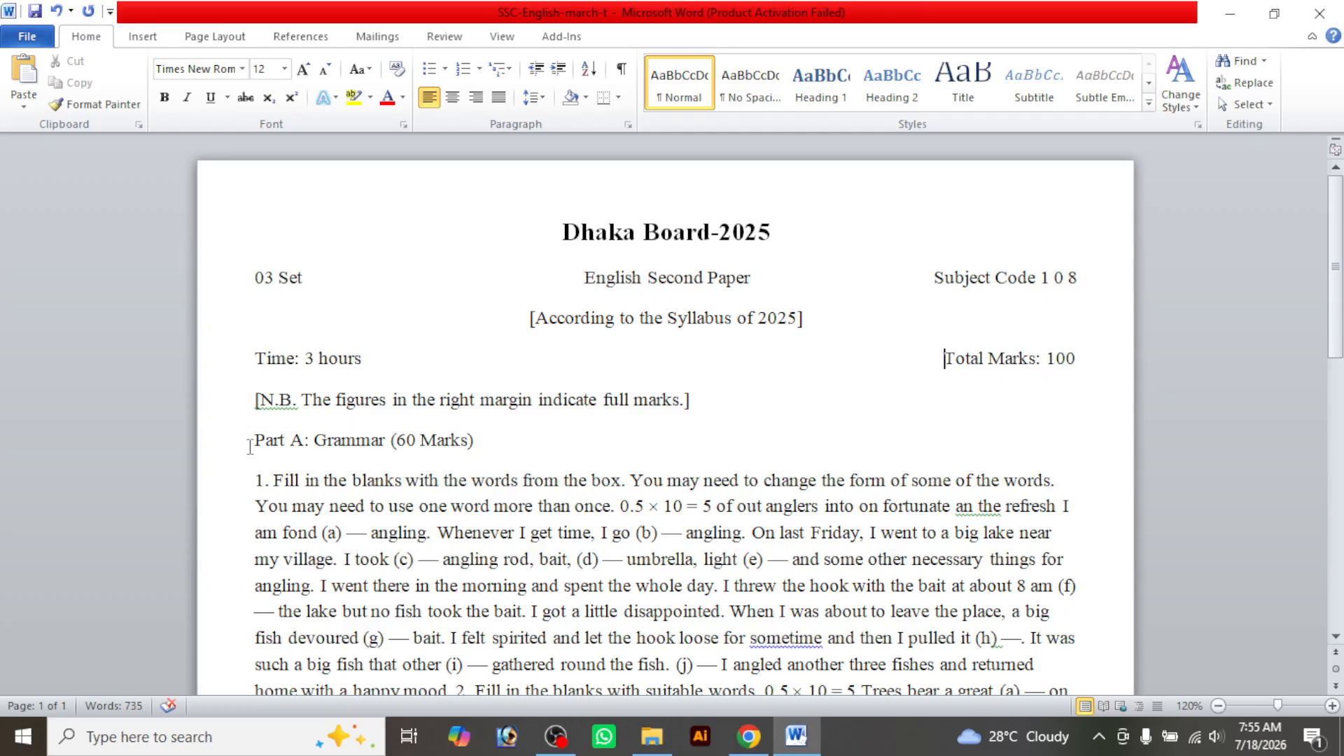
Center the N.B. note and the "Part A: Grammar (60 Marks)" line
{"action": "left_click", "coordinate": [253, 400]}
{"action": "key", "text": "ctrl+e"}
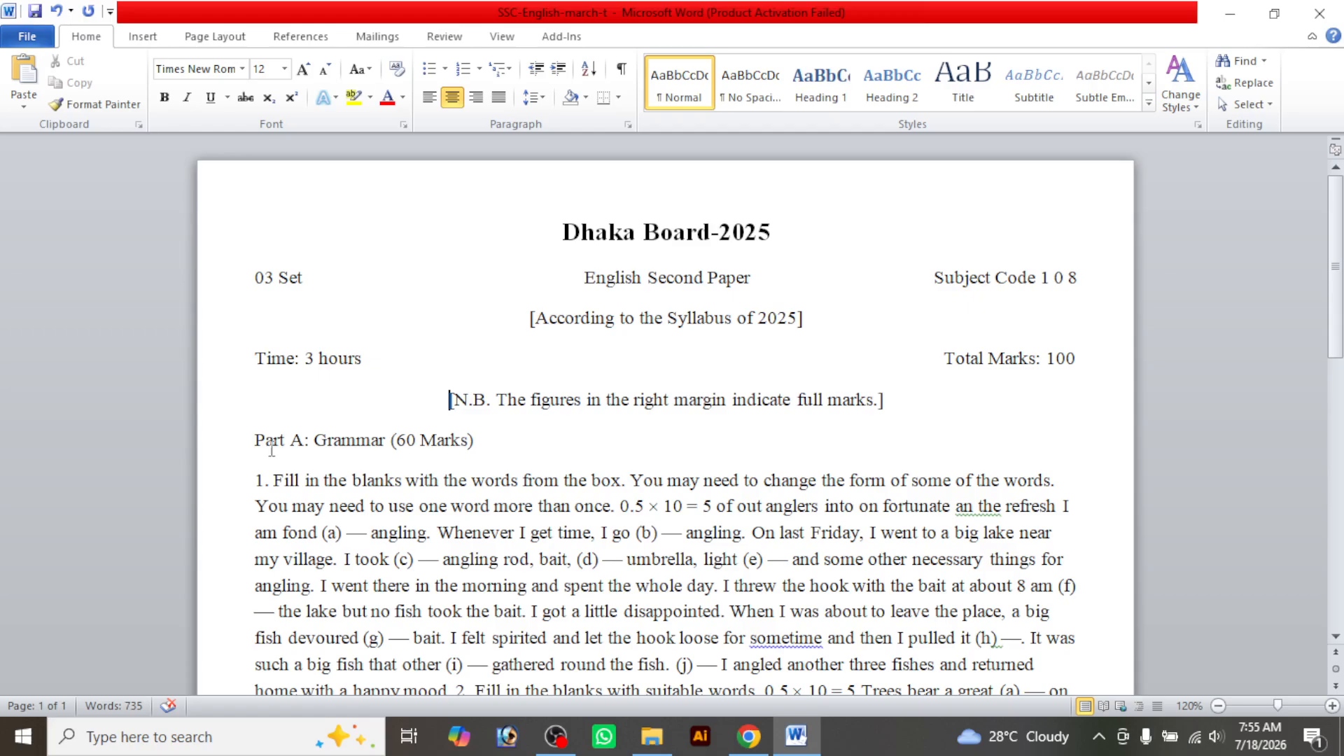
{"action": "left_click", "coordinate": [477, 439]}
{"action": "key", "text": "ctrl+e"}
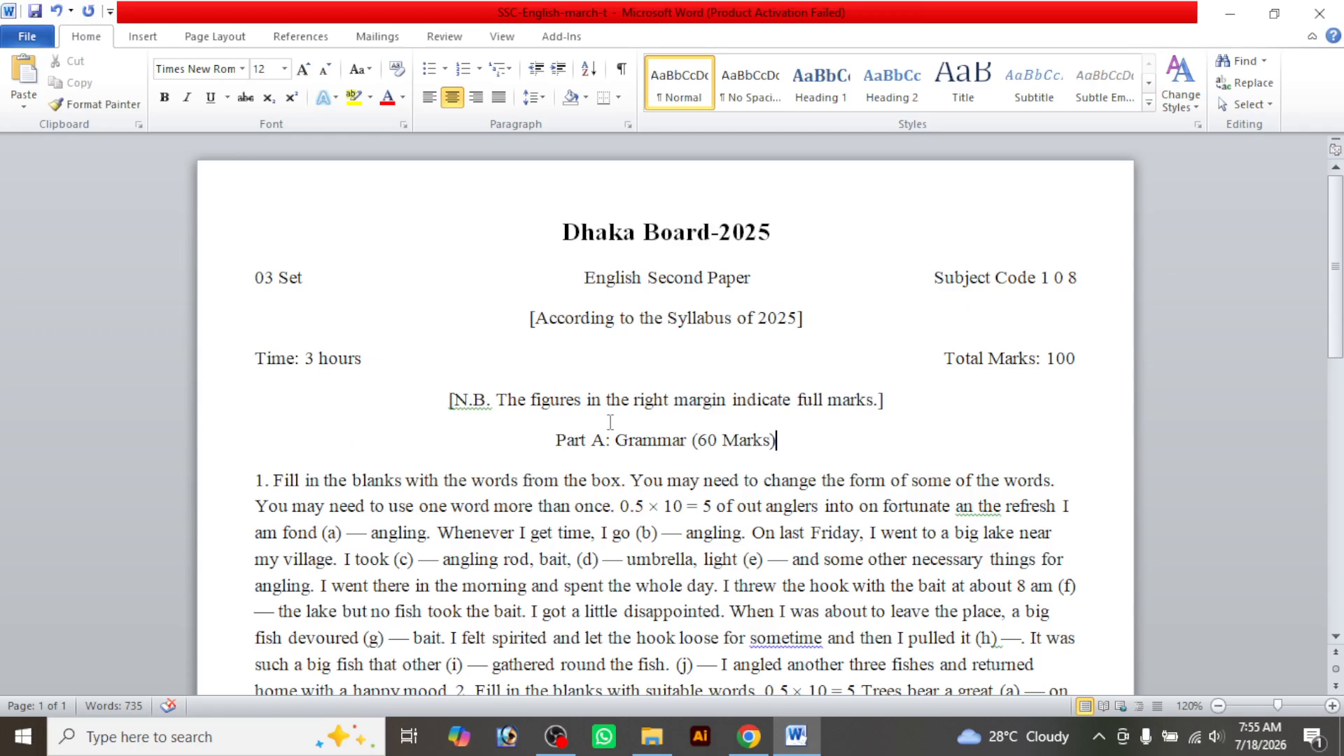
{"action": "left_click_drag", "start_coordinate": [847, 437], "coordinate": [537, 444]}
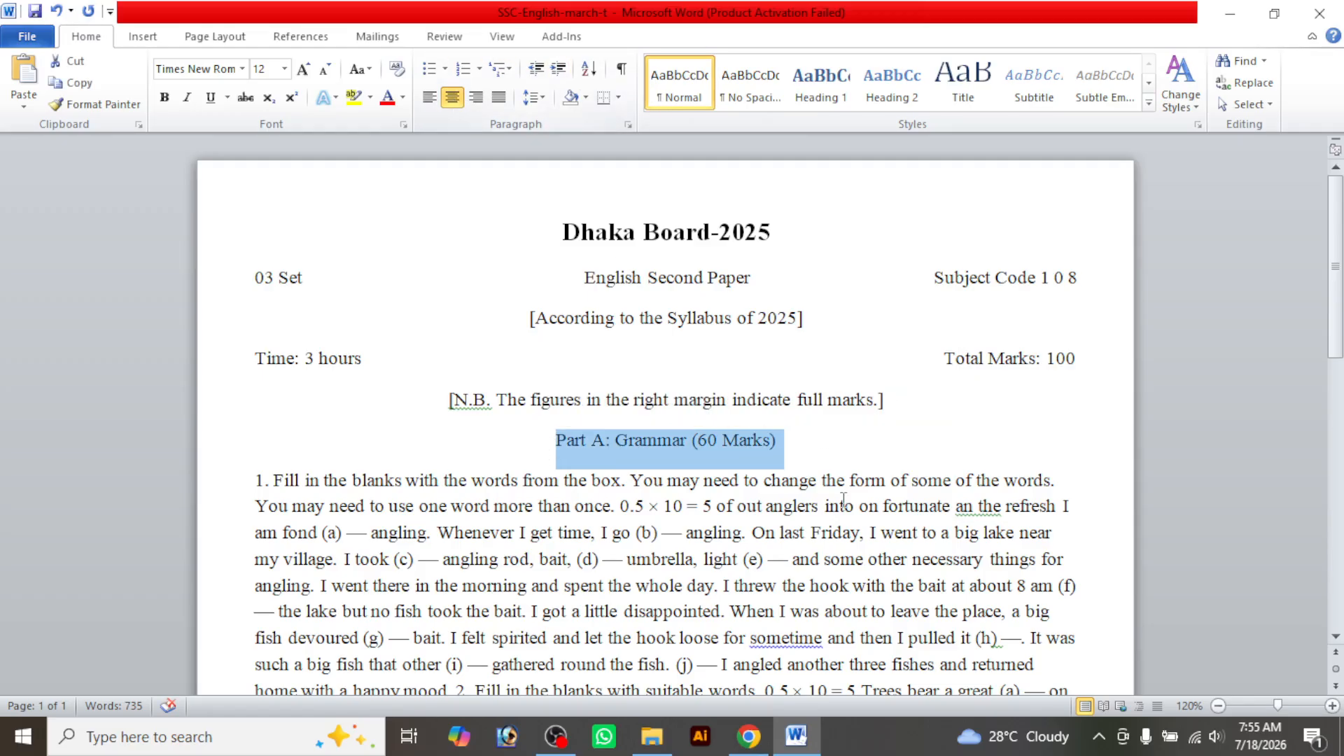
{"action": "left_click", "coordinate": [805, 453]}
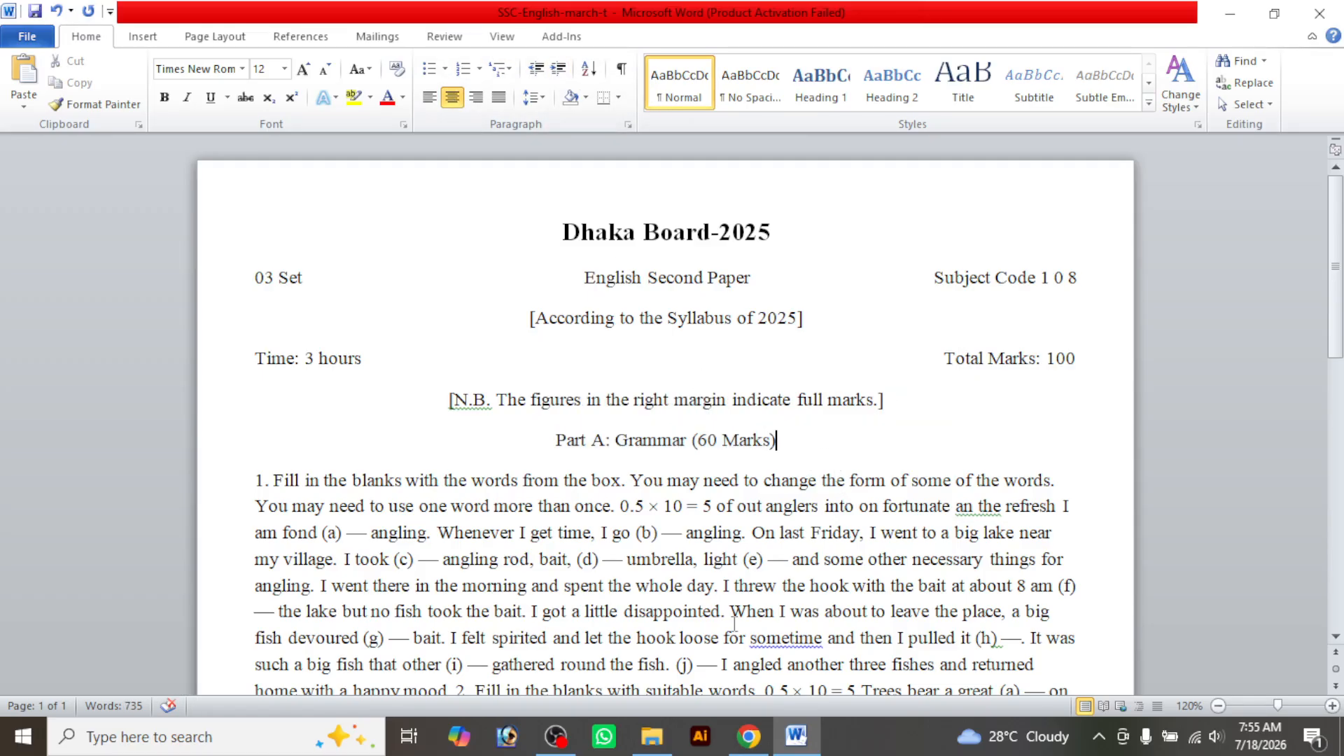
Check the header block in the PDF, and set the spacing after all paragraphs in the Word document to 0 pt
{"action": "left_click", "coordinate": [749, 735]}
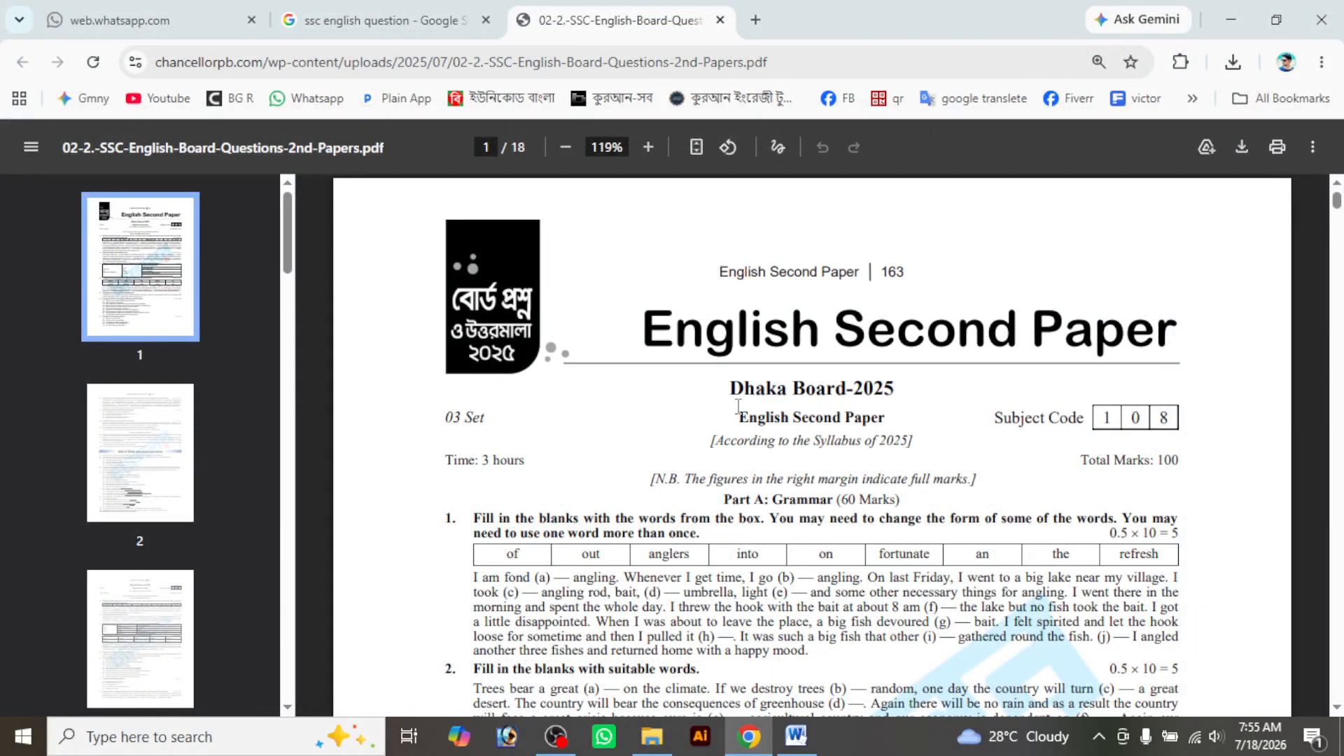
{"action": "left_click_drag", "start_coordinate": [733, 390], "coordinate": [910, 502]}
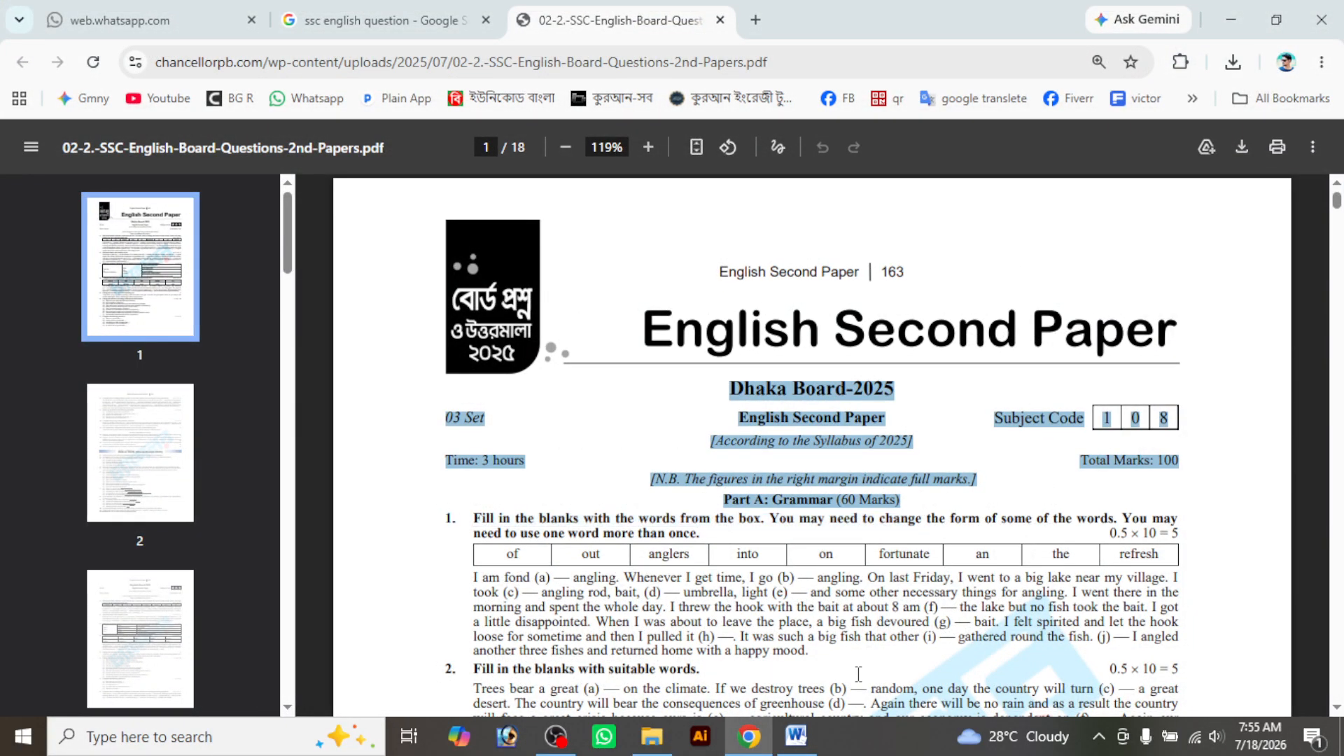
{"action": "left_click", "coordinate": [796, 735]}
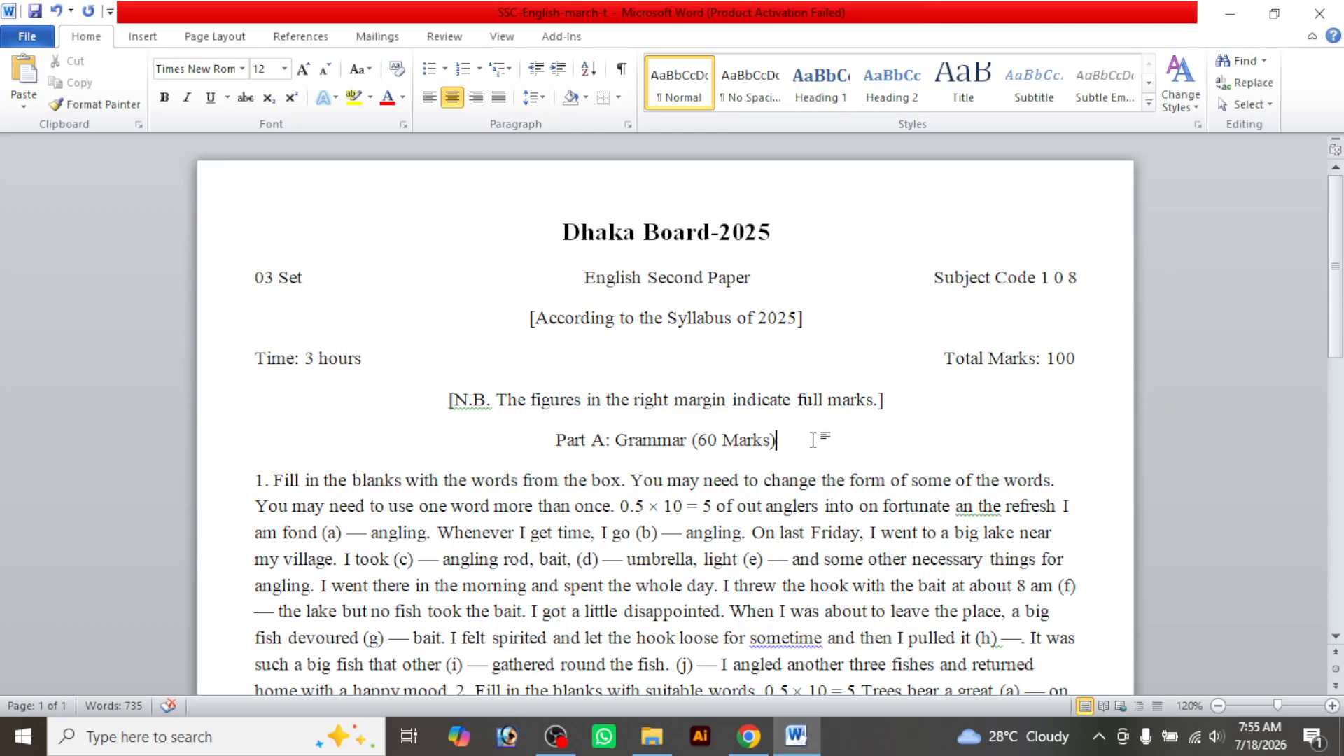
{"action": "key", "text": "ctrl+a"}
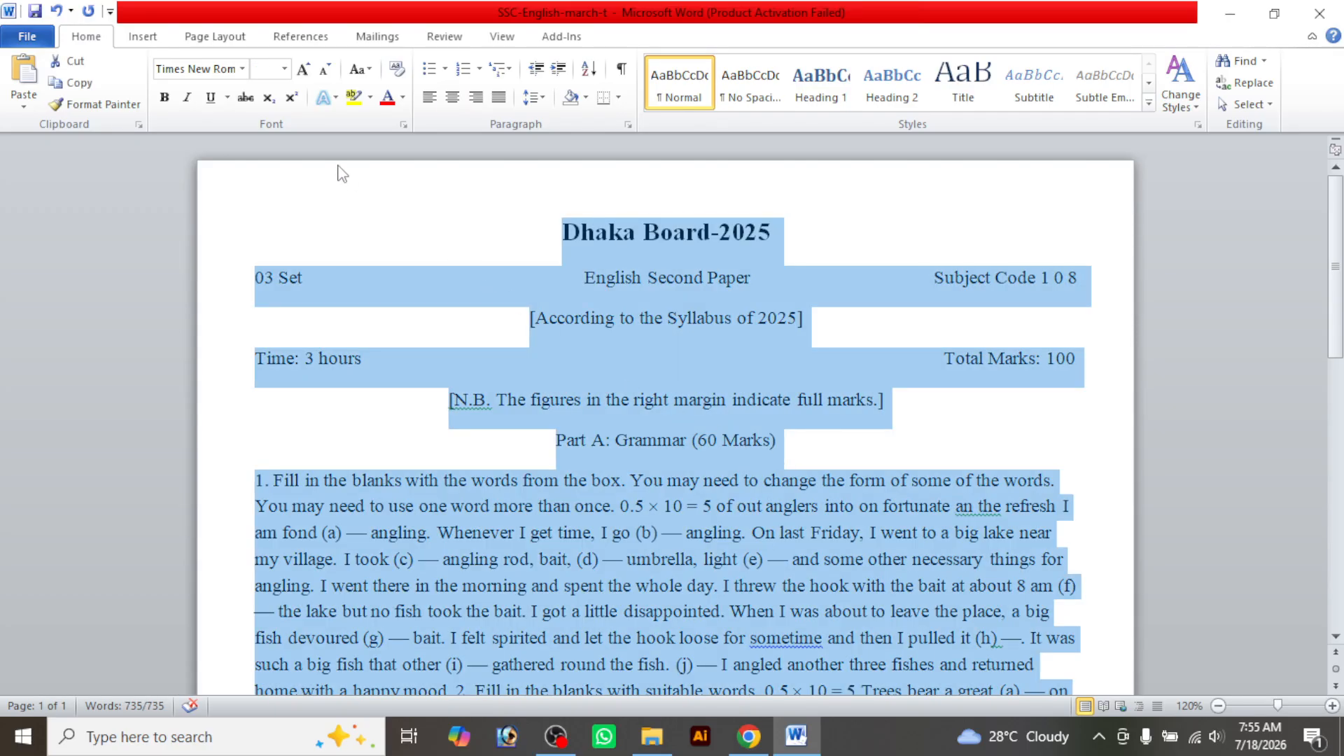
{"action": "left_click", "coordinate": [220, 39]}
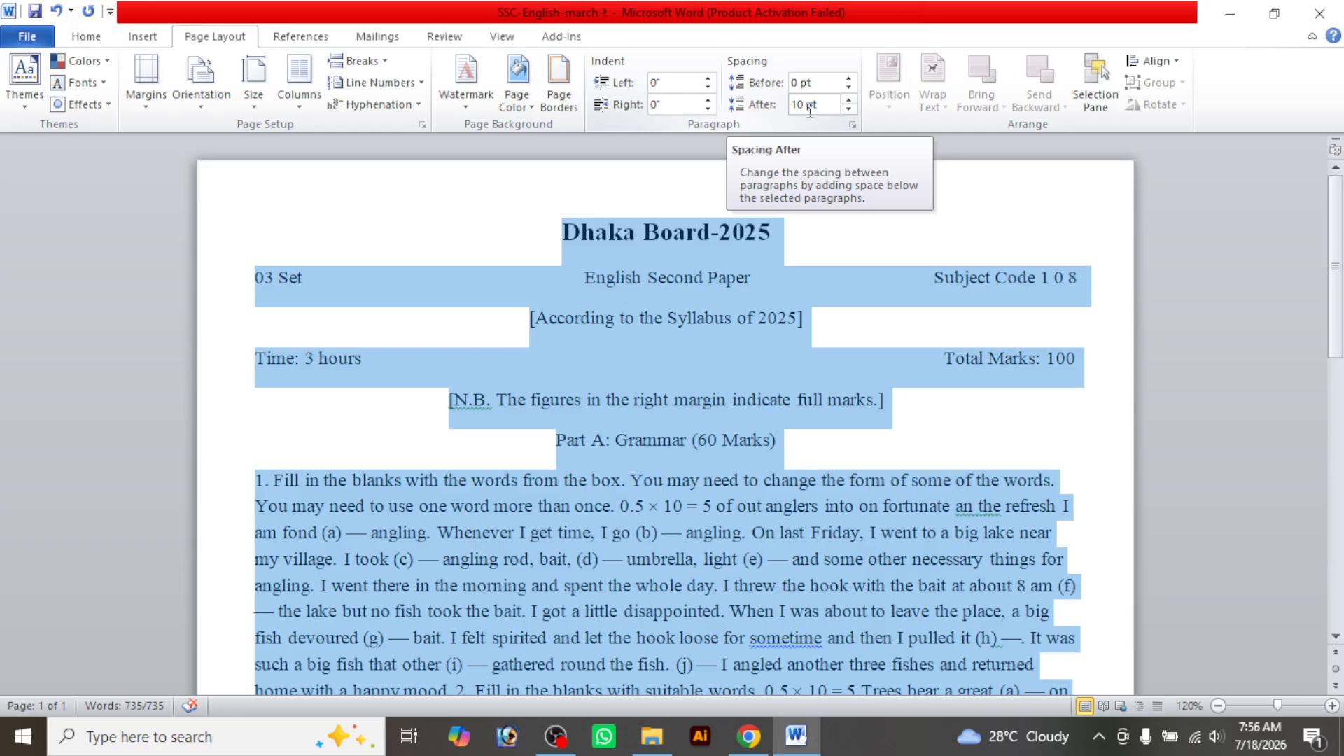
{"action": "left_click", "coordinate": [849, 109]}
{"action": "left_click", "coordinate": [849, 109]}
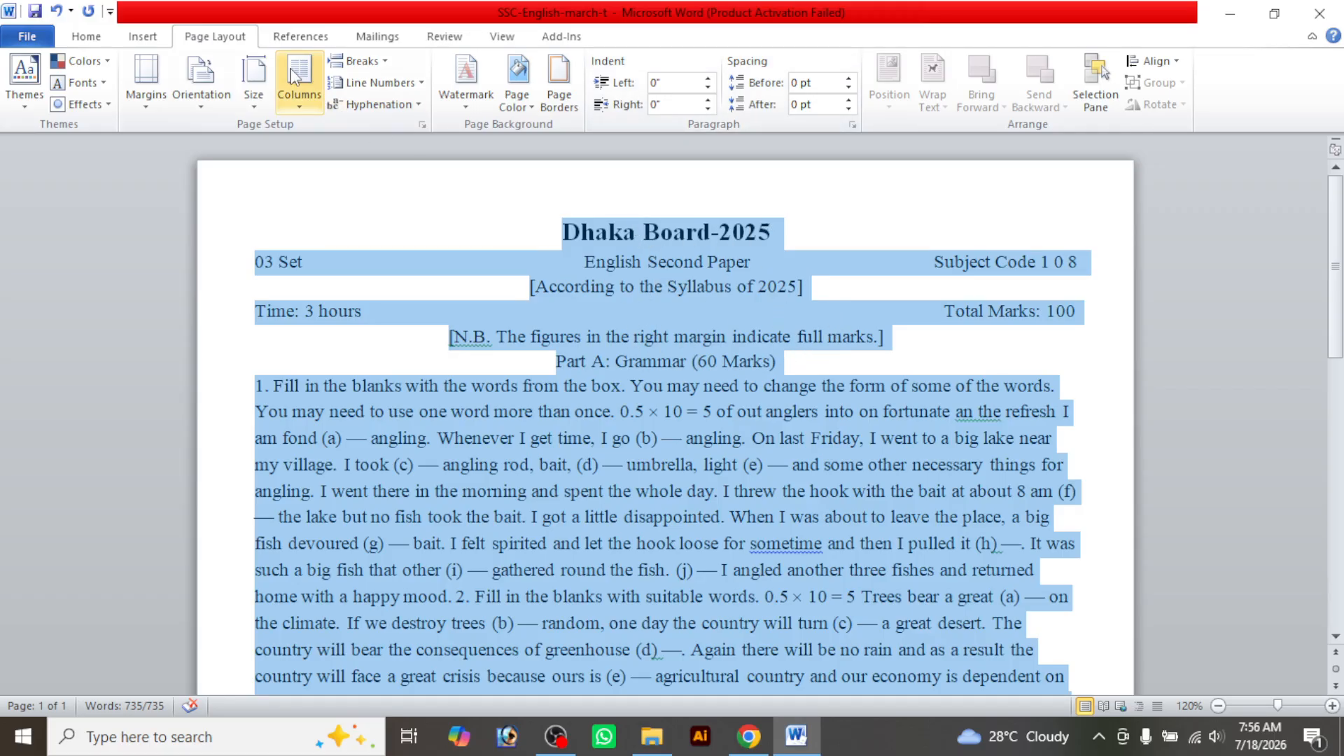
Set the line spacing of the whole document to 1.0
{"action": "left_click", "coordinate": [98, 39]}
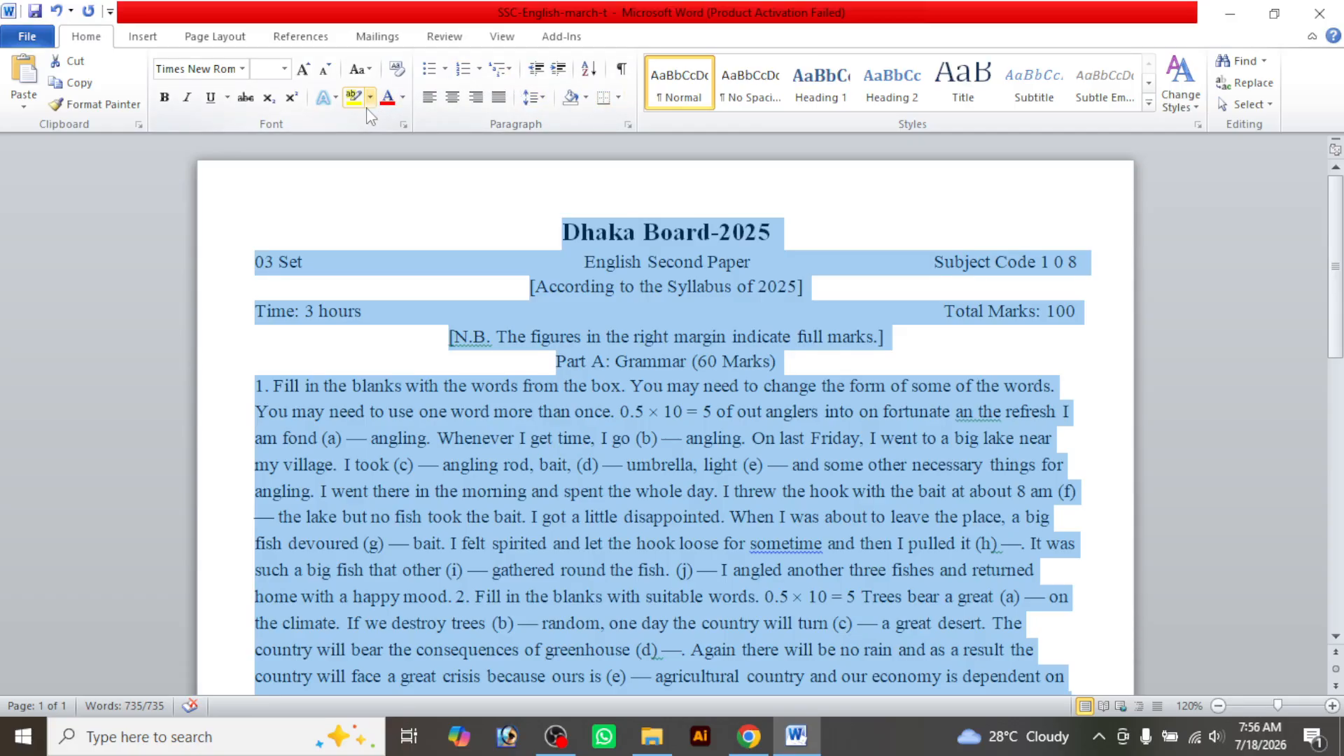
{"action": "left_click", "coordinate": [543, 101]}
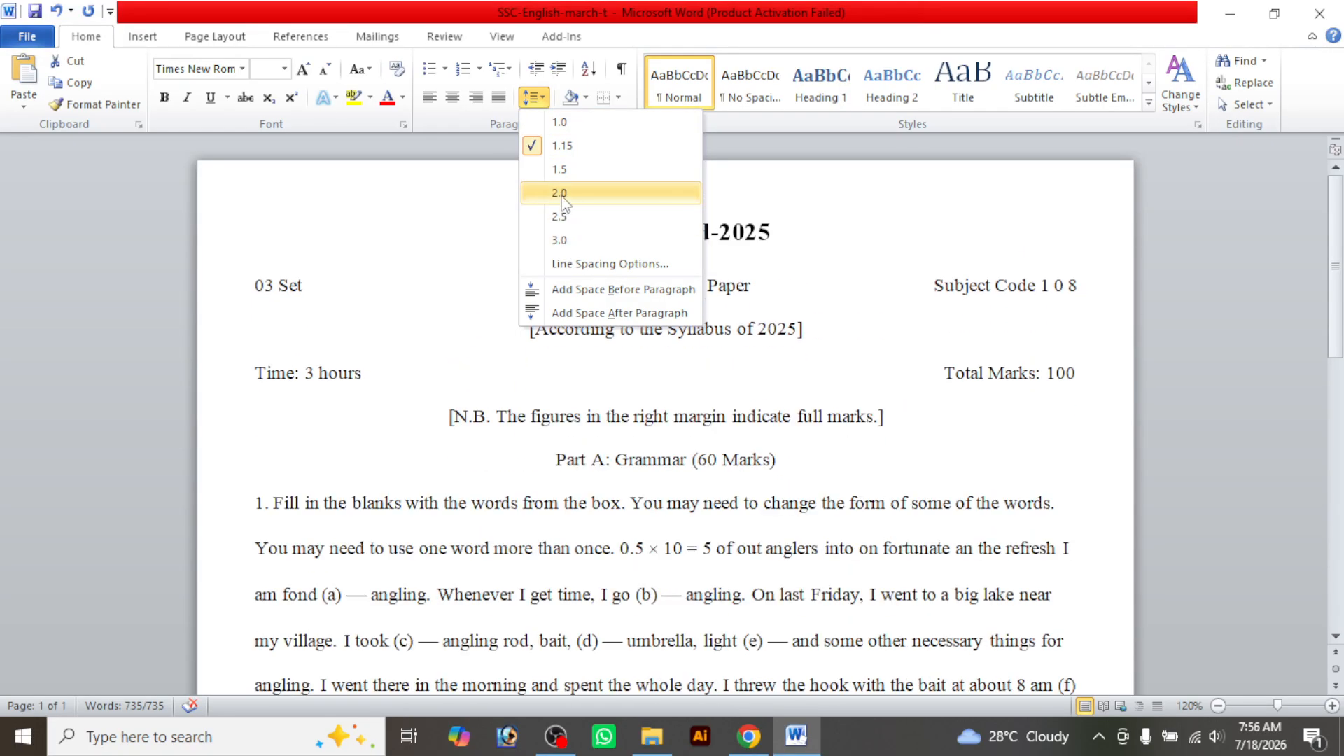
{"action": "left_click", "coordinate": [563, 125]}
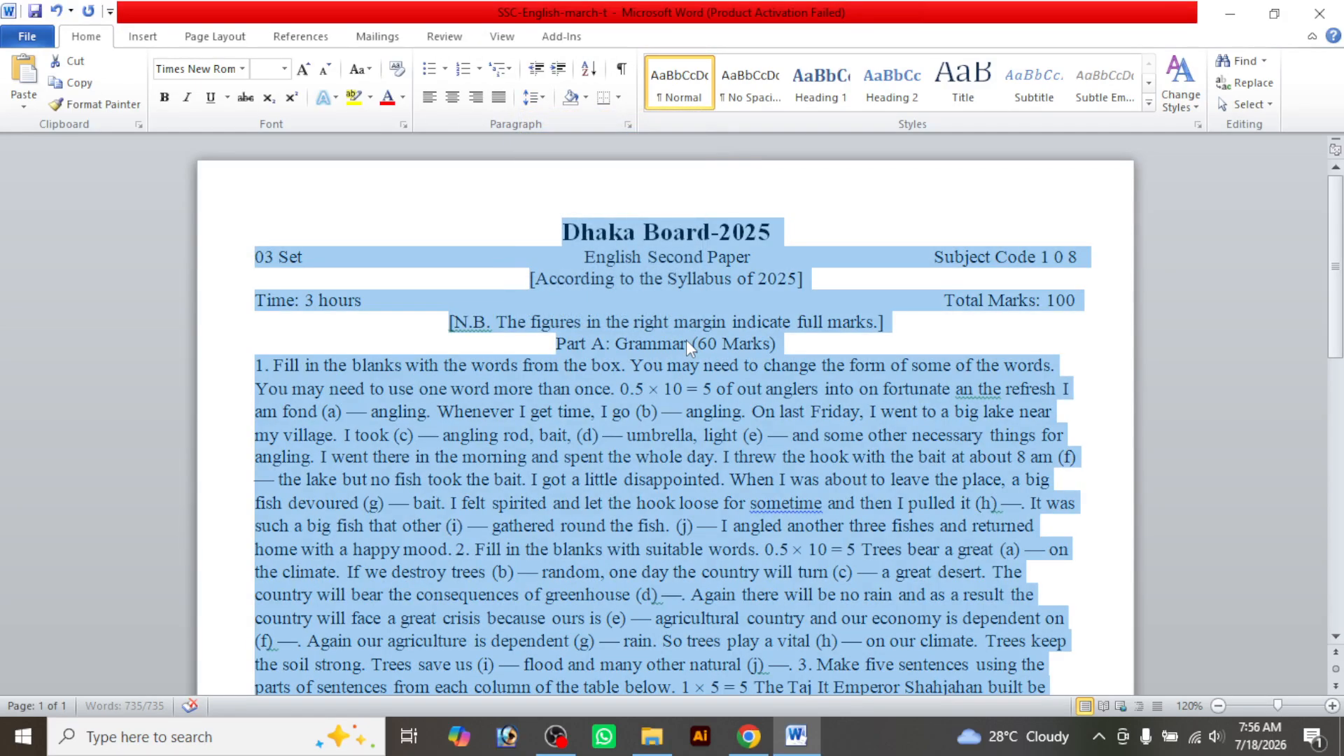
{"action": "left_click", "coordinate": [864, 344]}
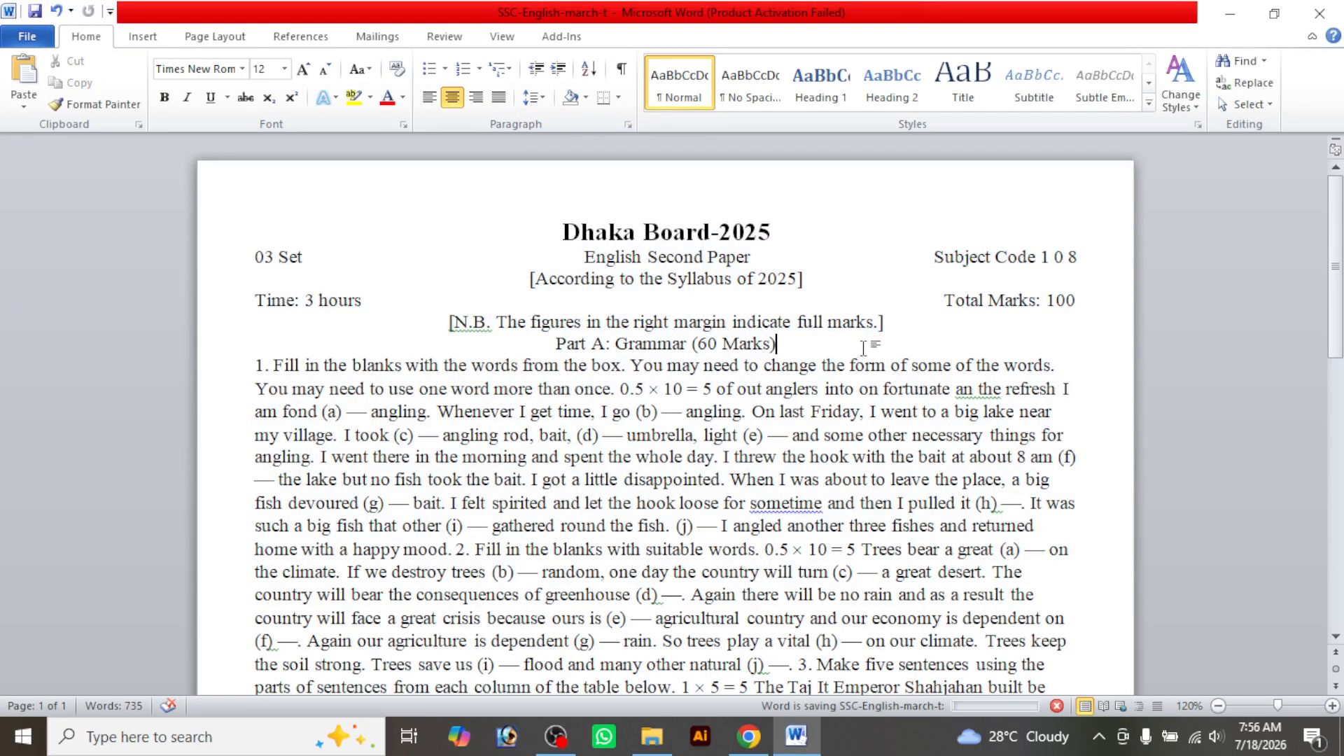
Compare the Word document's header and question text with the layout of questions 1 to 3 in the PDF
{"action": "left_click", "coordinate": [745, 748]}
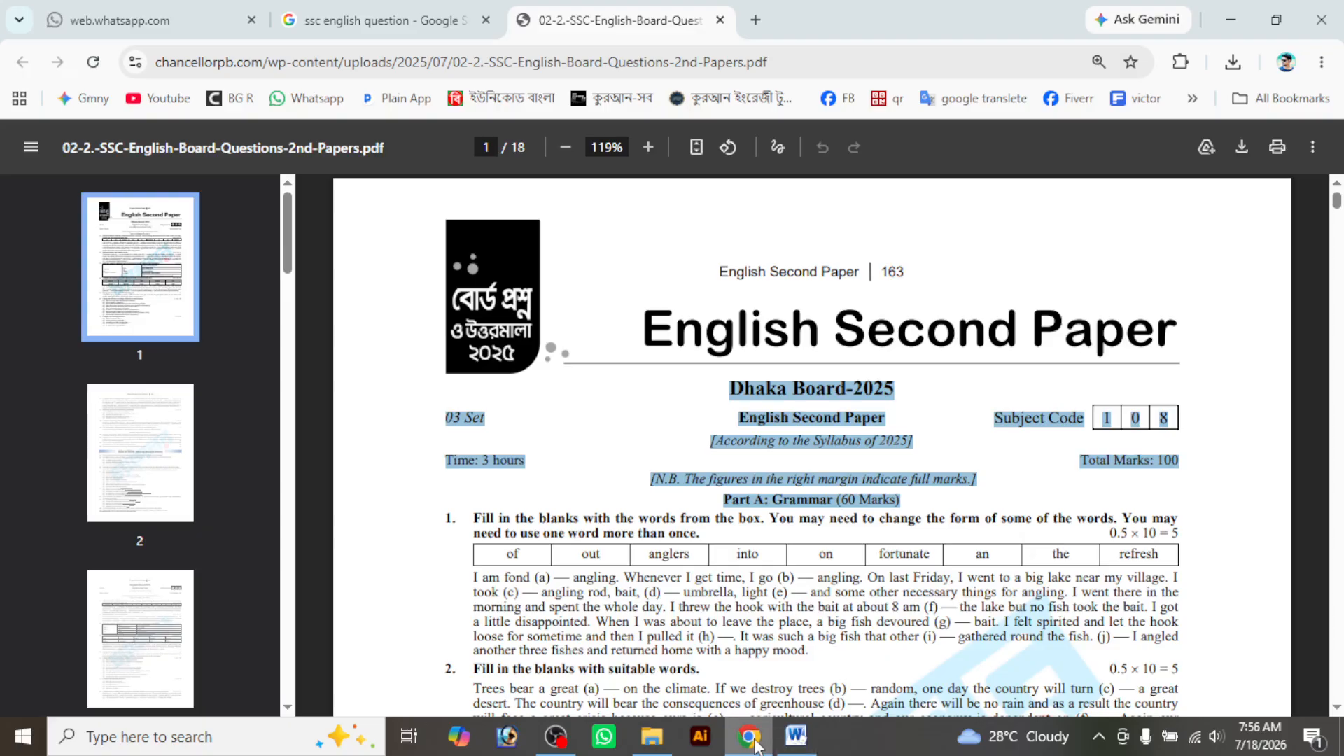
{"action": "left_click", "coordinate": [749, 743]}
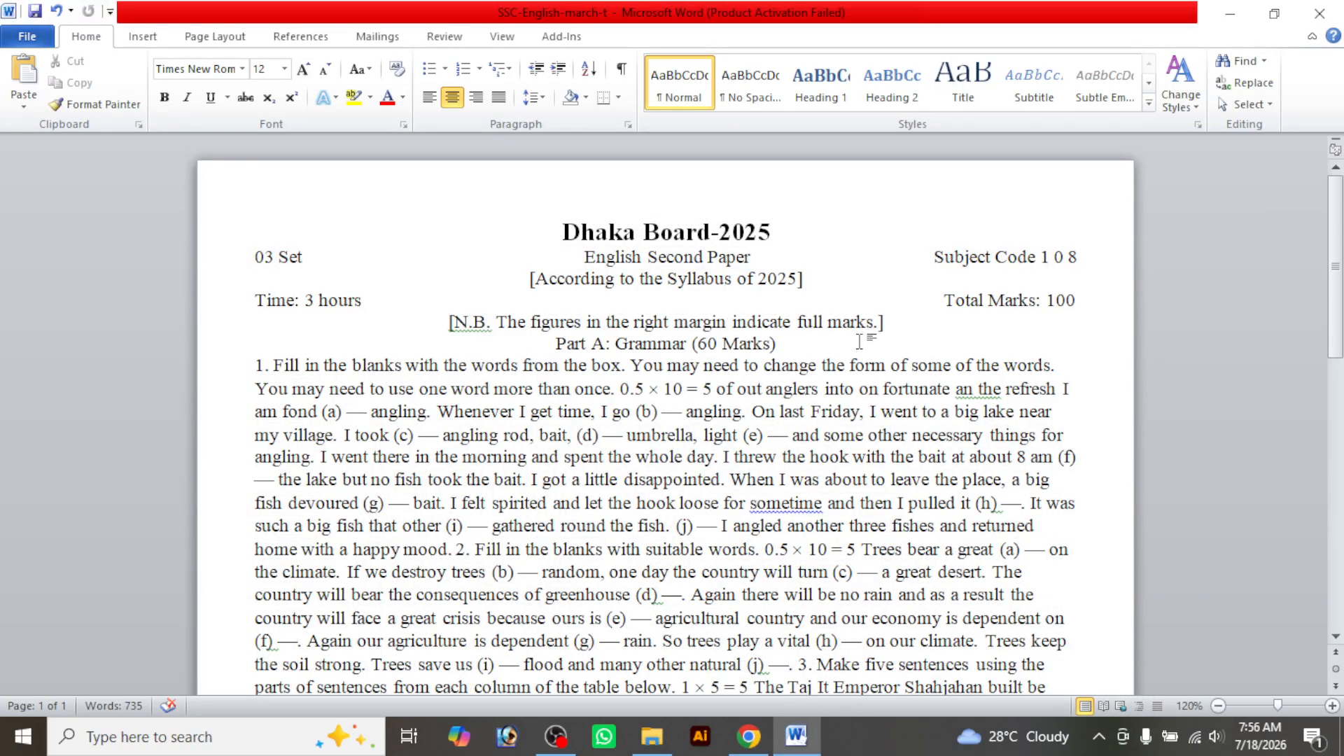
{"action": "left_click", "coordinate": [944, 300]}
{"action": "key", "text": "BackSpace"}
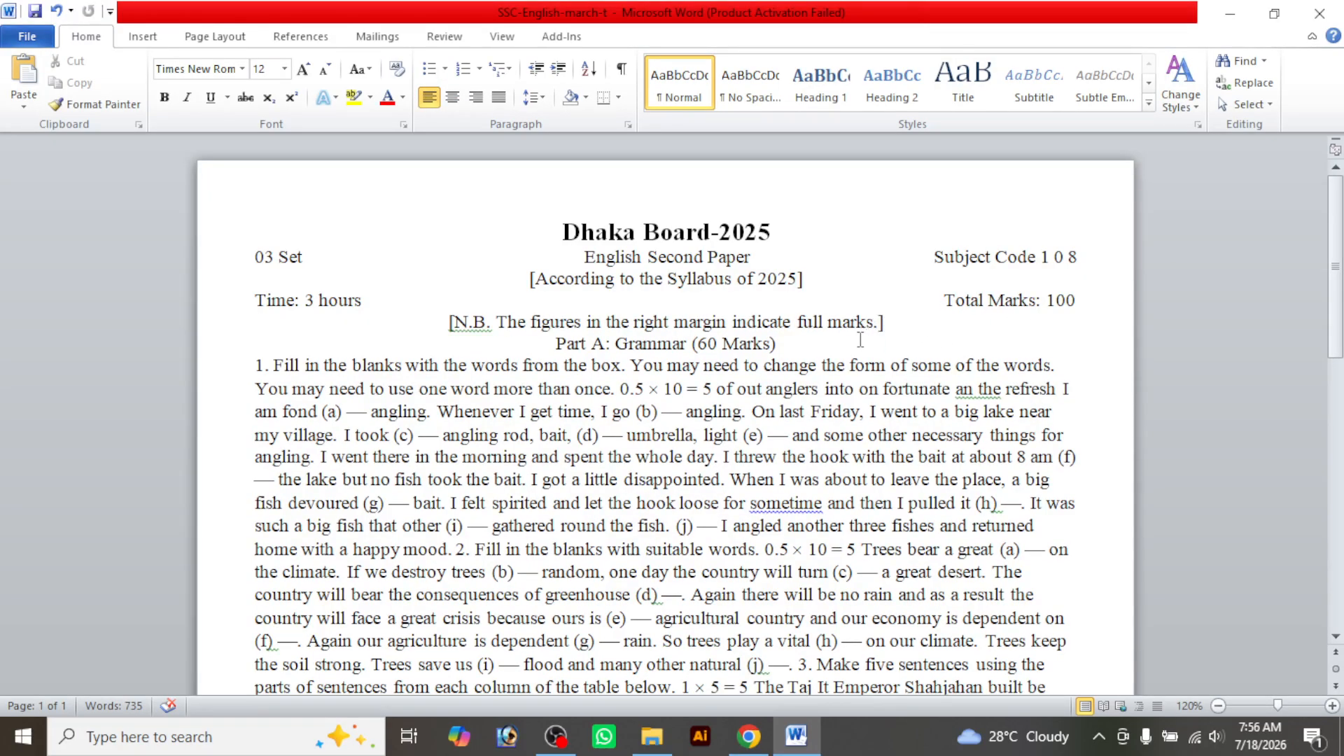
{"action": "left_click", "coordinate": [749, 737]}
{"action": "scroll", "coordinate": [1146, 490], "scroll_direction": "down", "scroll_amount": 2}
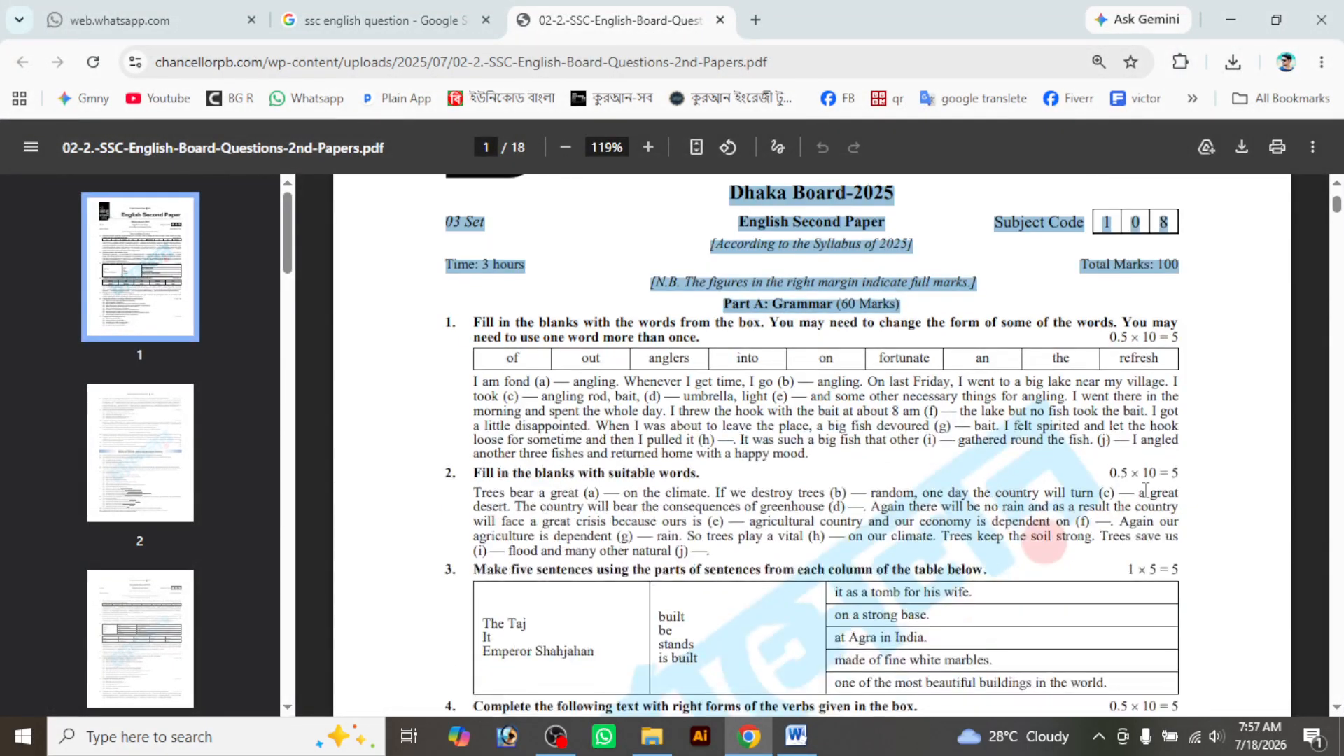
{"action": "left_click_drag", "start_coordinate": [448, 322], "coordinate": [770, 571]}
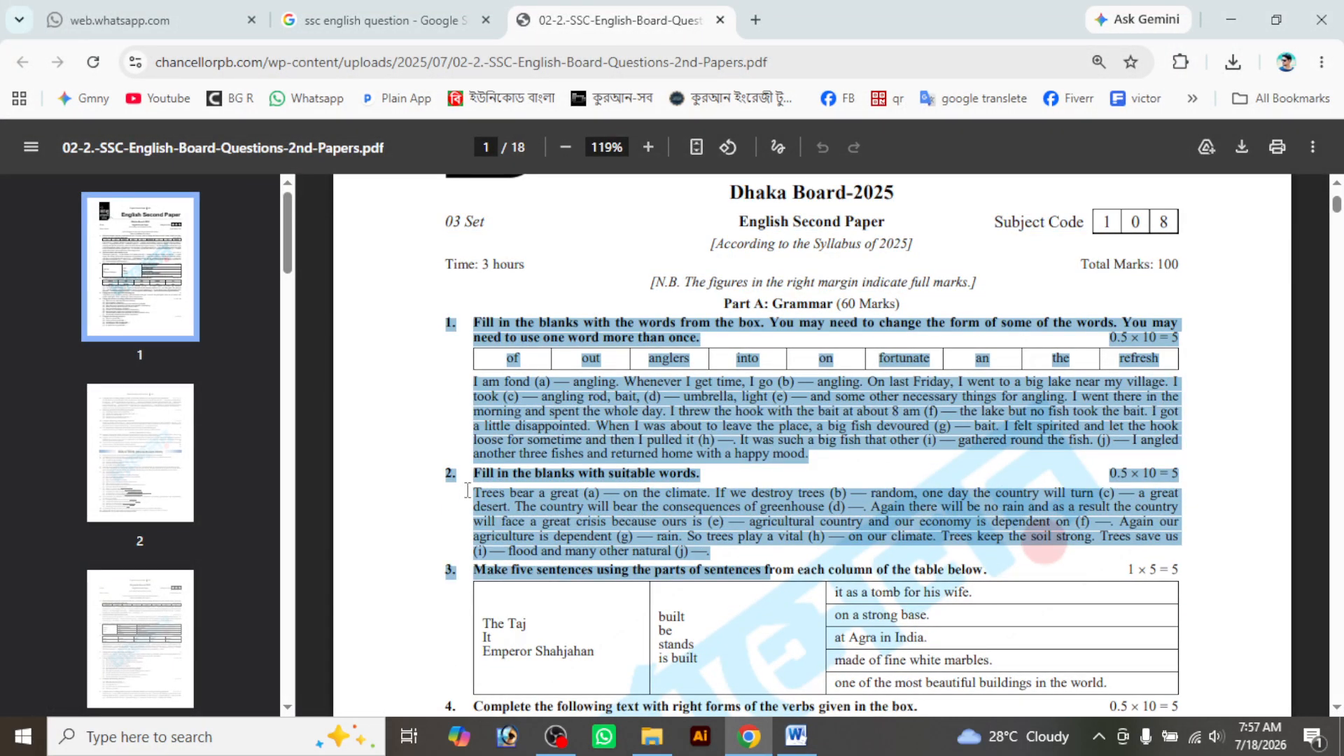
{"action": "left_click", "coordinate": [796, 735]}
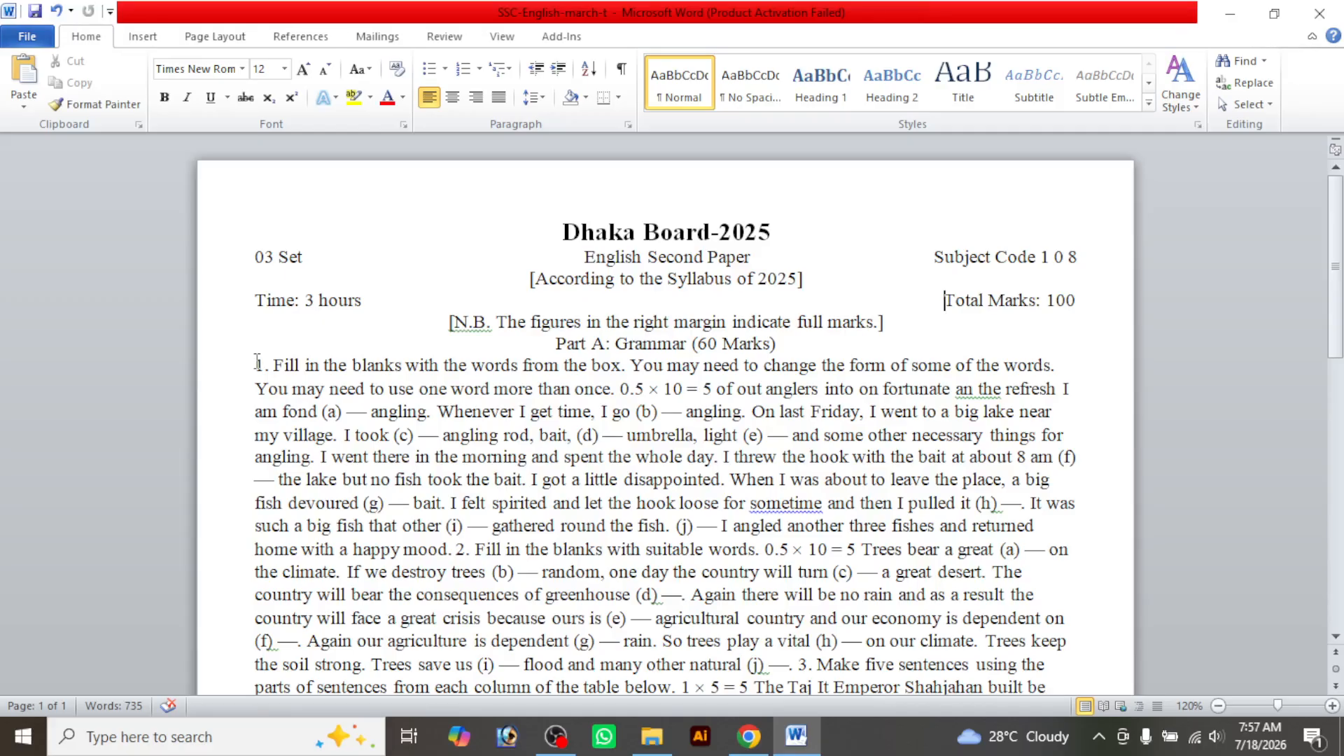
Justify the question text from question 1 to the end of the document and check it against the PDF
{"action": "mouse_move", "coordinate": [257, 362]}
{"action": "left_mouse_down"}
{"action": "mouse_move", "coordinate": [306, 389]}
{"action": "mouse_move", "coordinate": [491, 619]}
{"action": "mouse_move", "coordinate": [665, 689]}
{"action": "mouse_move", "coordinate": [698, 689]}
{"action": "mouse_move", "coordinate": [868, 383]}
{"action": "mouse_move", "coordinate": [990, 369]}
{"action": "left_mouse_up"}
{"action": "scroll", "coordinate": [379, 462], "scroll_direction": "up", "scroll_amount": 4}
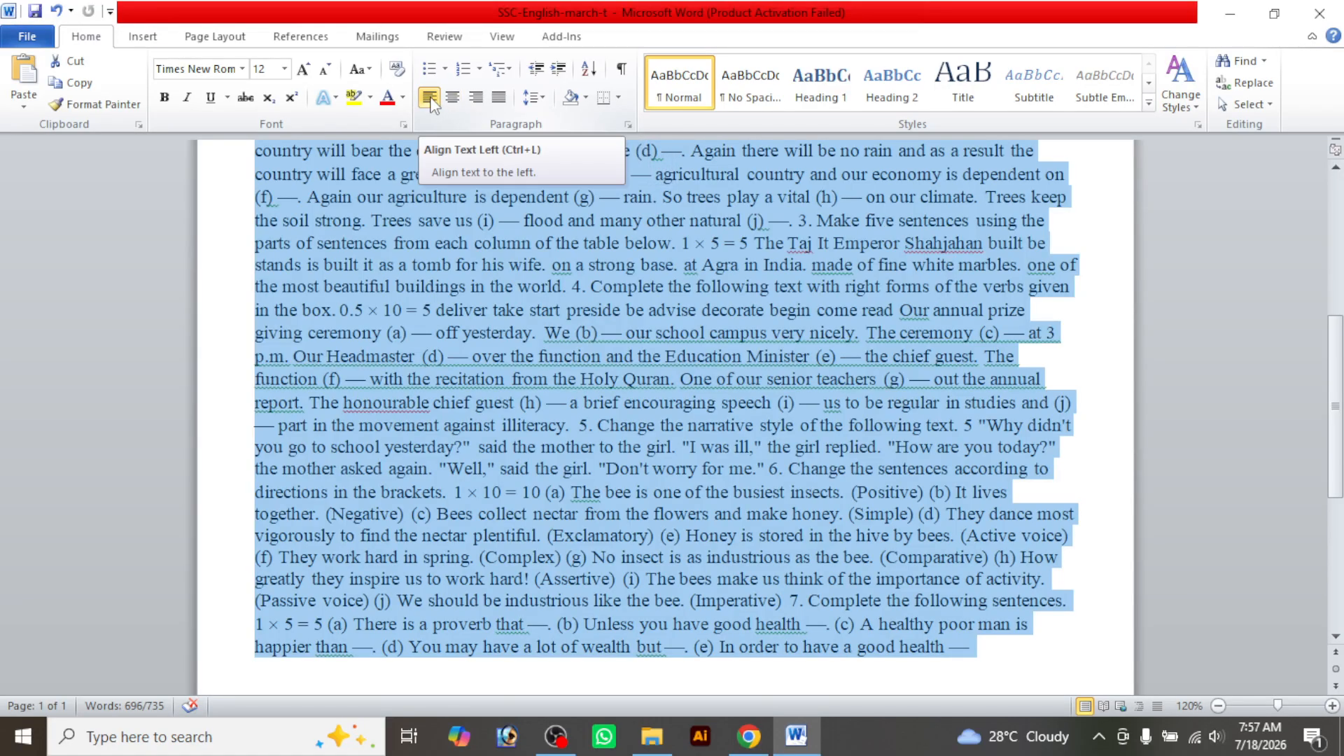
{"action": "left_click", "coordinate": [499, 99]}
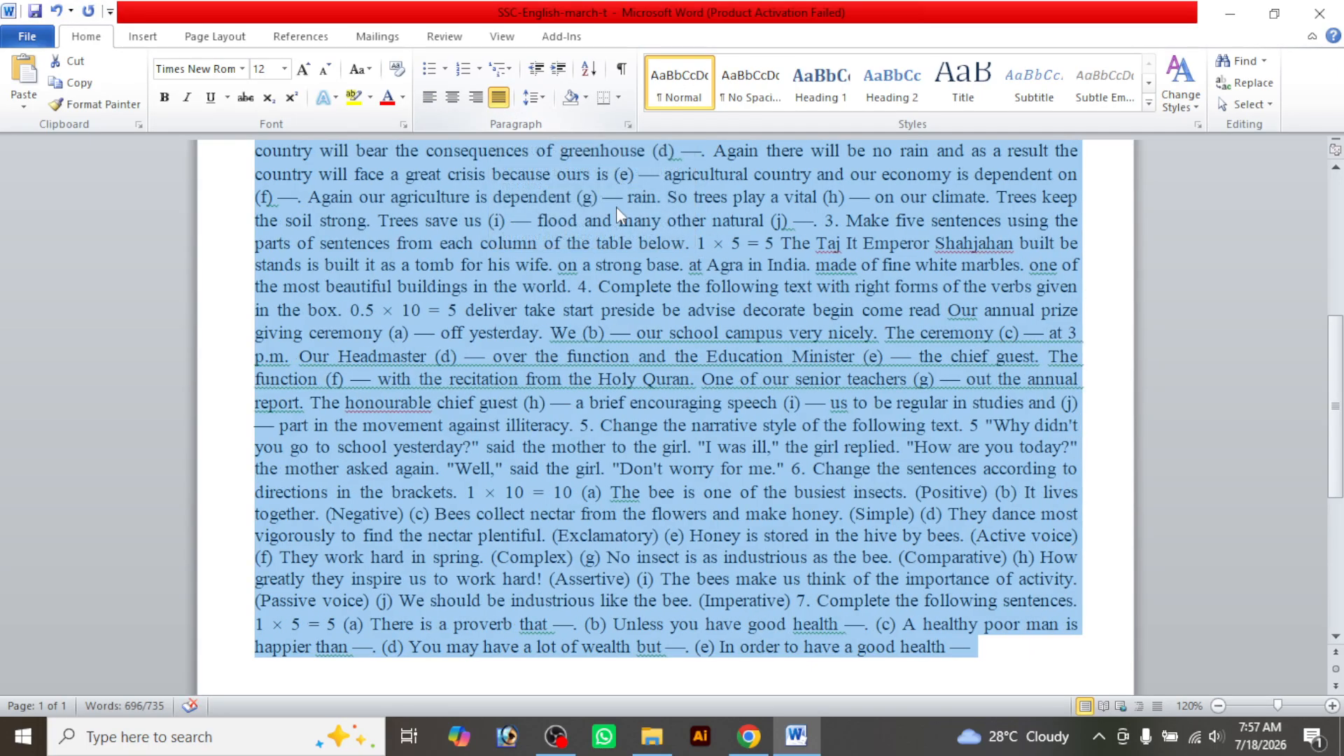
{"action": "left_click", "coordinate": [1043, 429]}
{"action": "scroll", "coordinate": [706, 424], "scroll_direction": "up", "scroll_amount": 6}
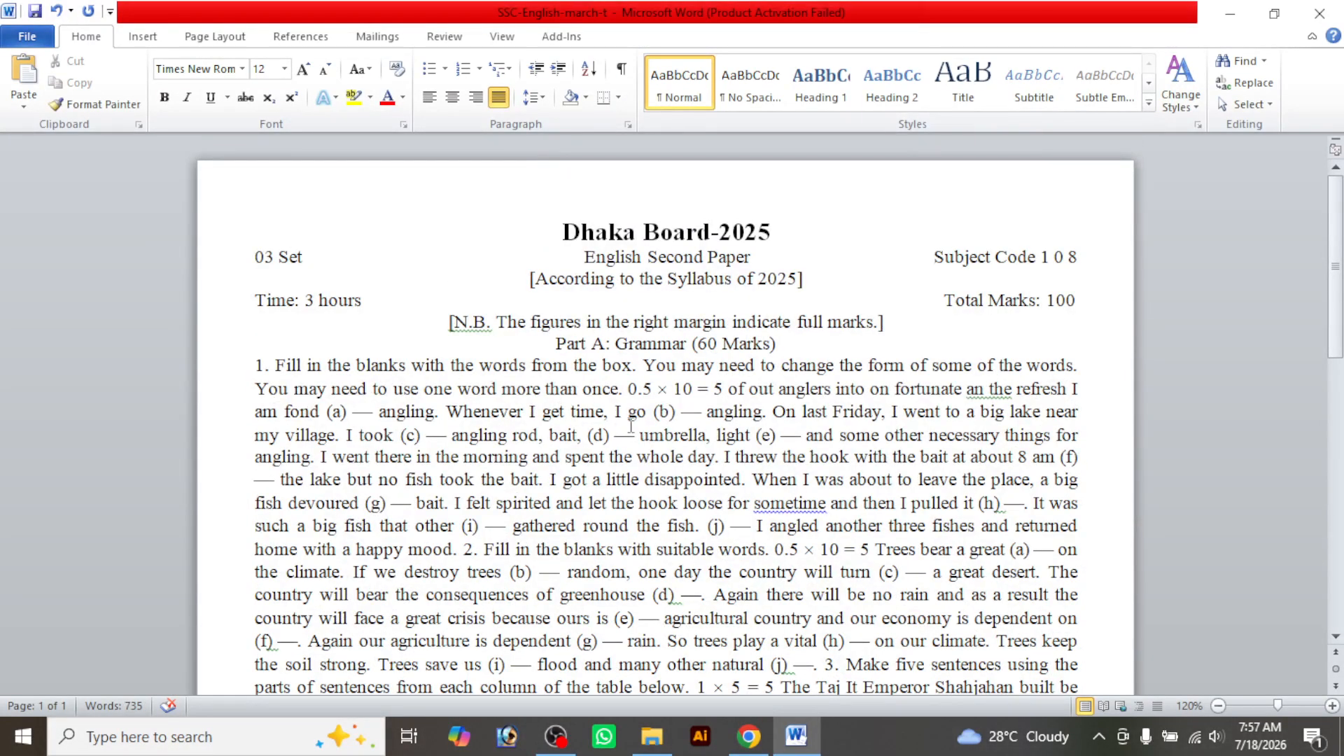
{"action": "left_click", "coordinate": [760, 737]}
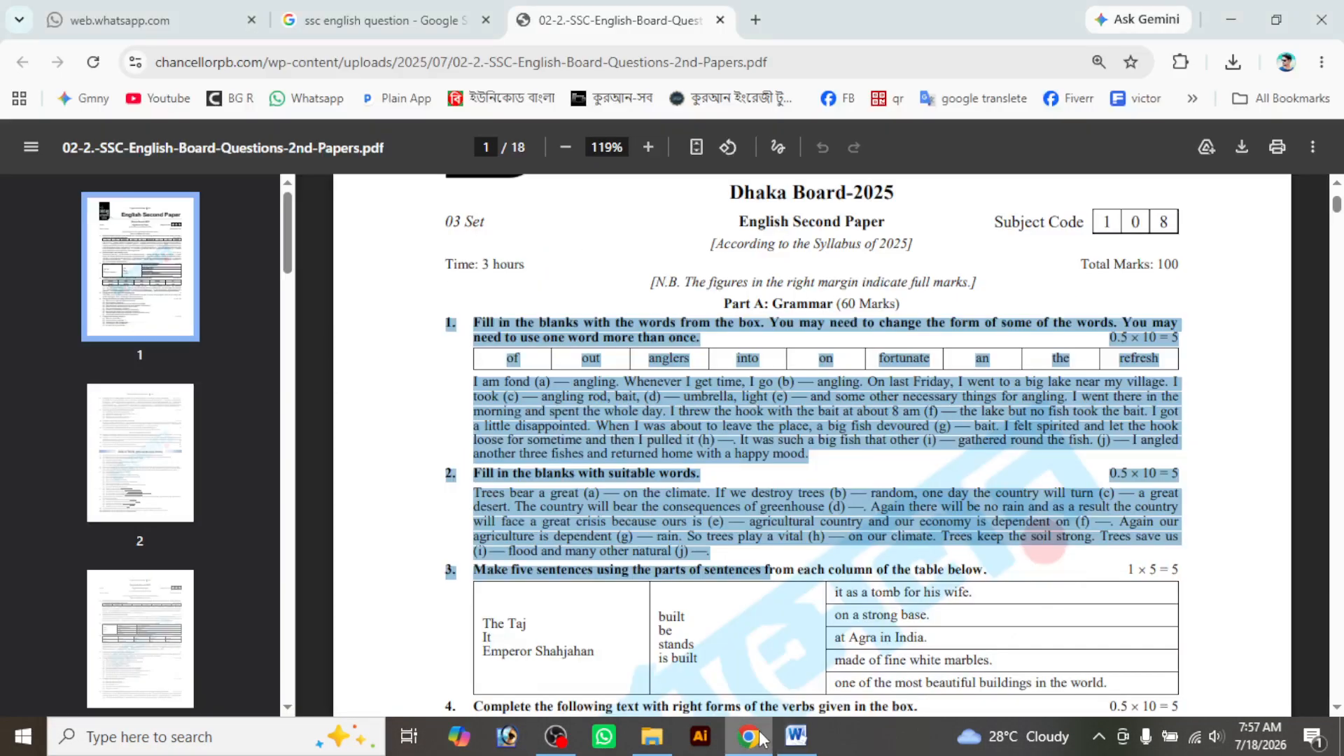
{"action": "left_click", "coordinate": [760, 737]}
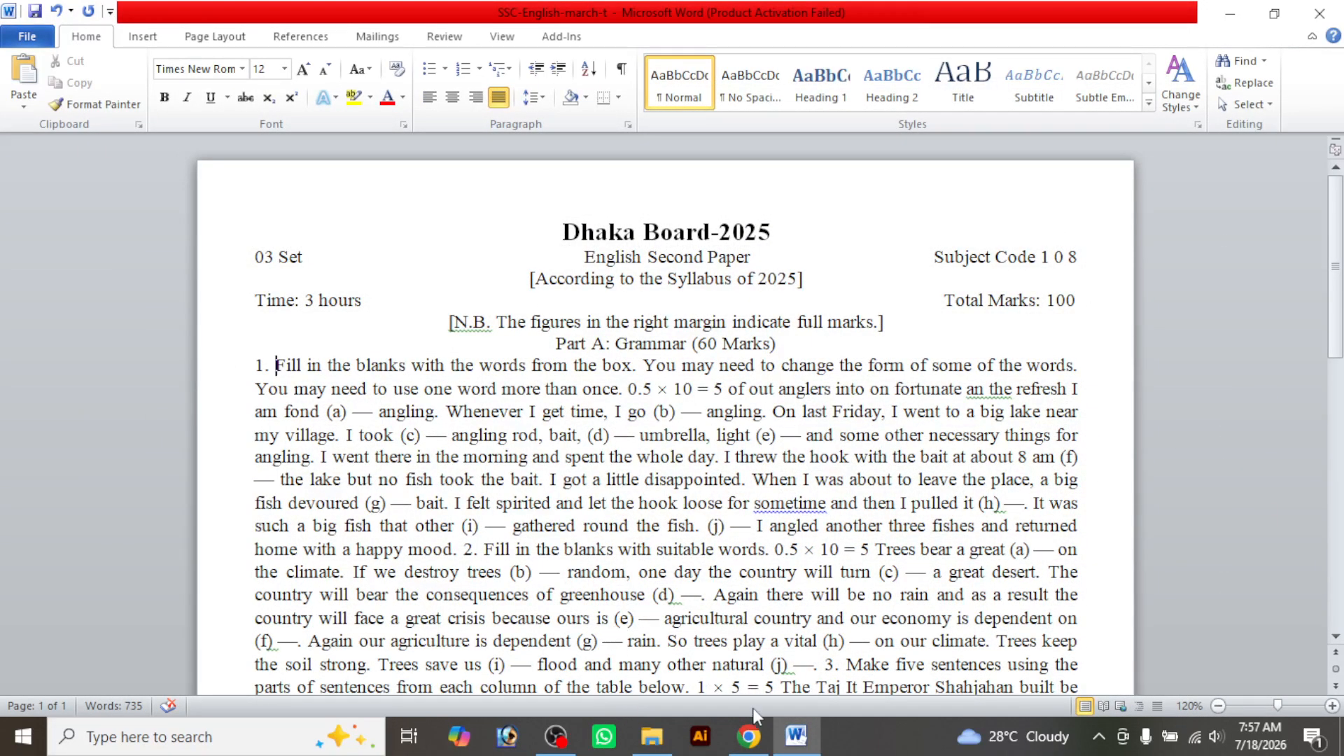
Check how question 1 is numbered and indented in the PDF in Chrome
{"action": "left_click", "coordinate": [781, 735]}
{"action": "left_click", "coordinate": [781, 735]}
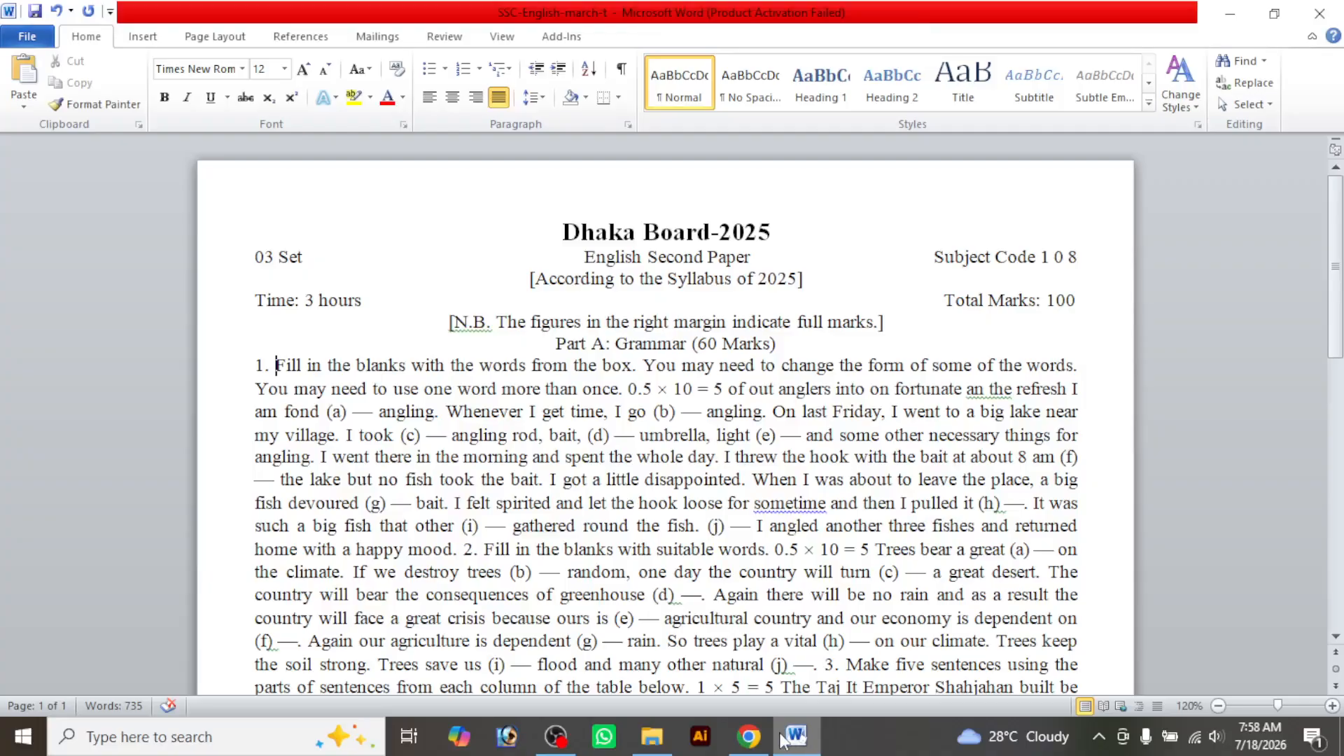
{"action": "left_click", "coordinate": [749, 736]}
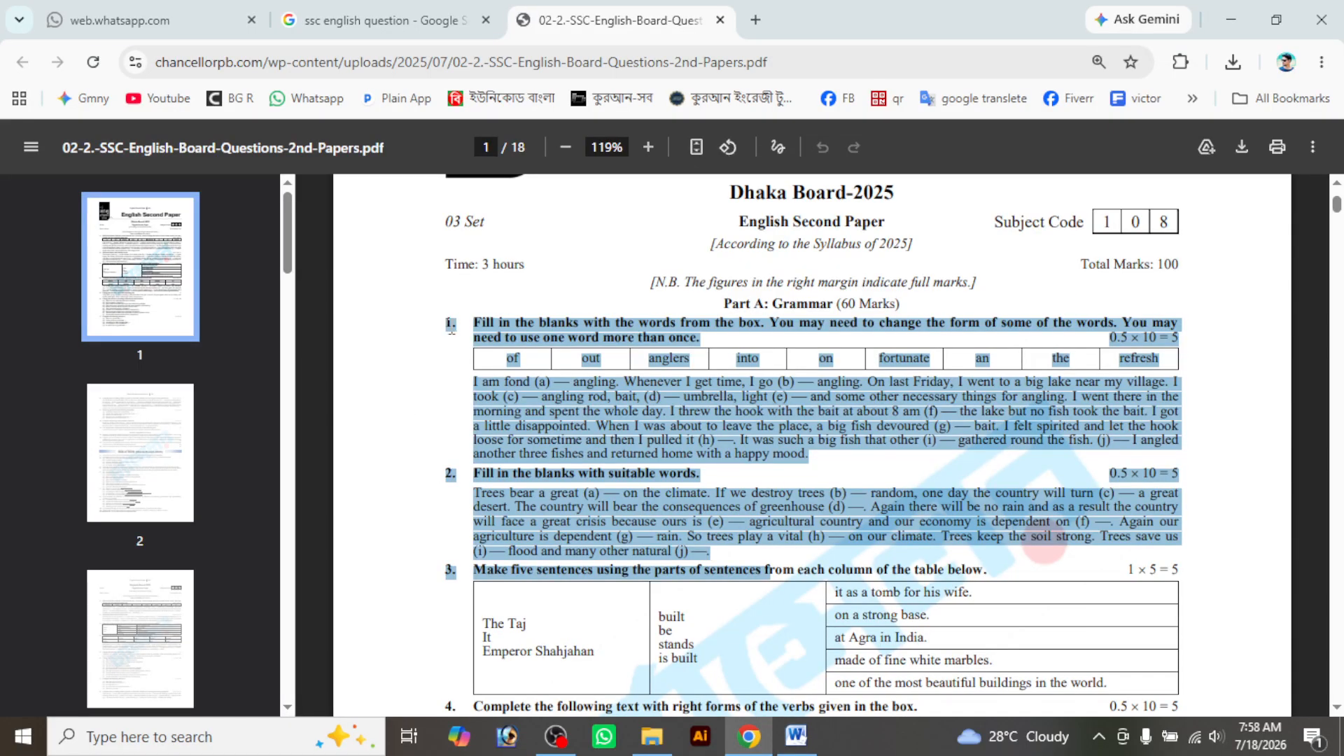
{"action": "left_click", "coordinate": [455, 327]}
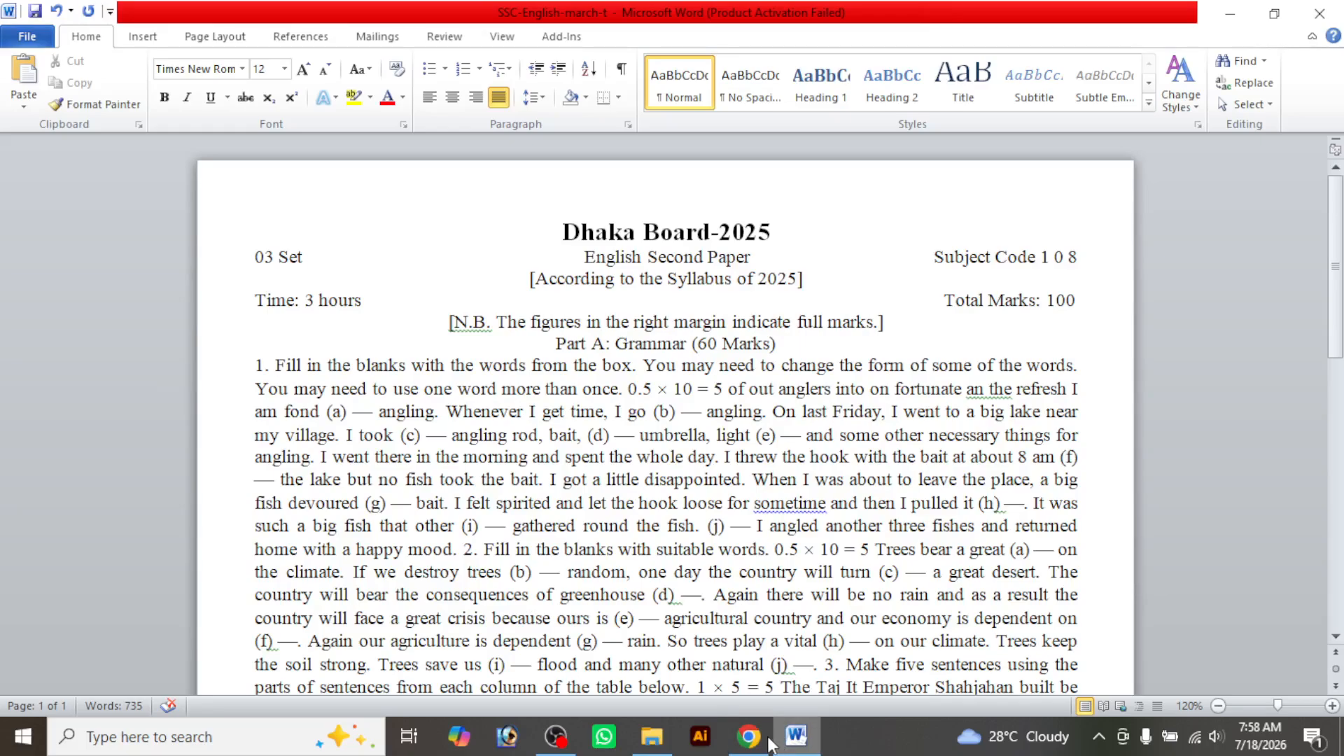
Try defining a new Symbol-font bullet for the question 1 paragraph in Word, and undo it
{"action": "left_click", "coordinate": [446, 70]}
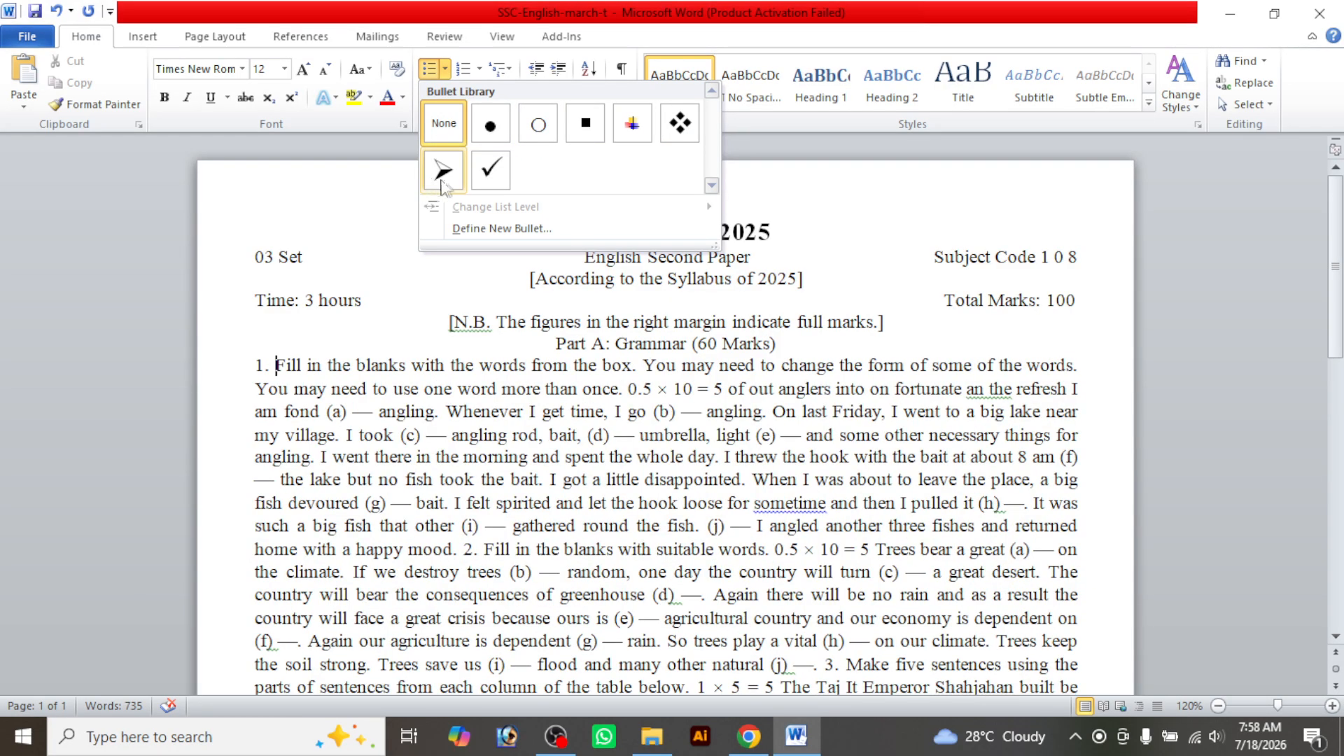
{"action": "left_click", "coordinate": [536, 228]}
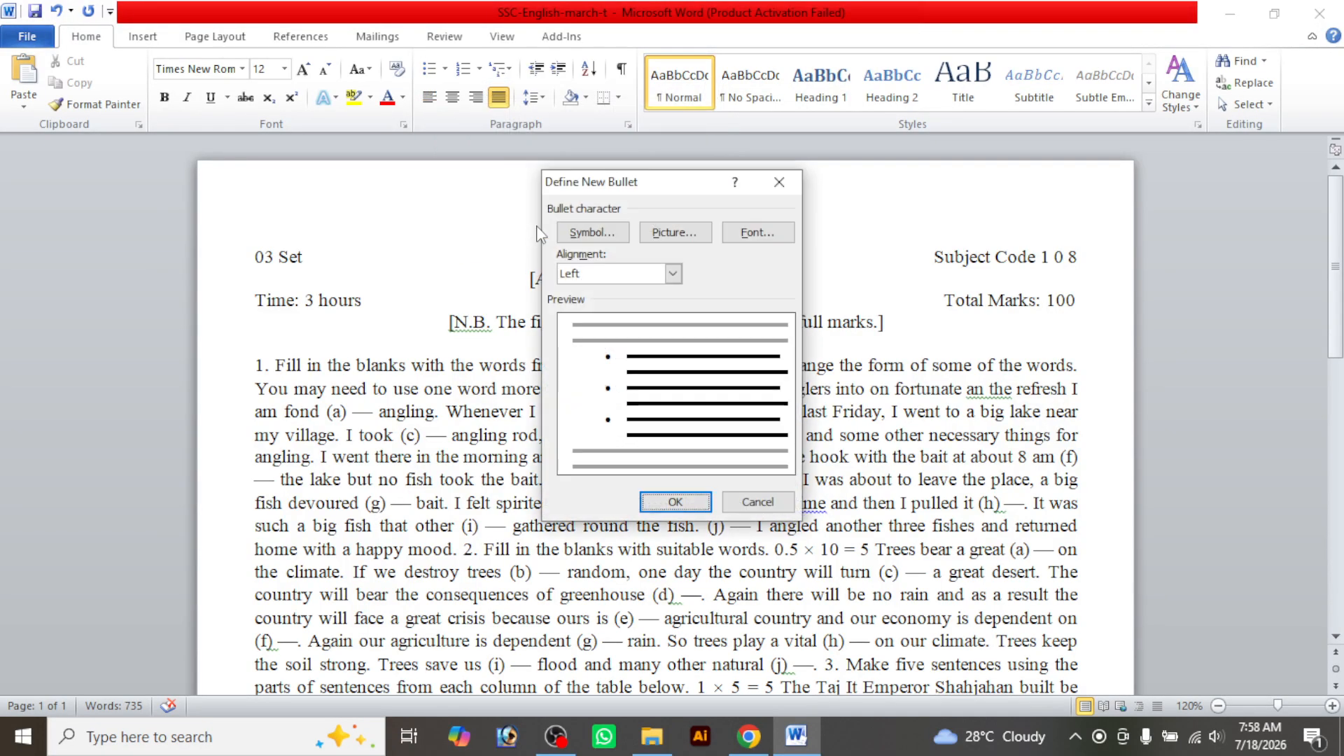
{"action": "left_click", "coordinate": [757, 237]}
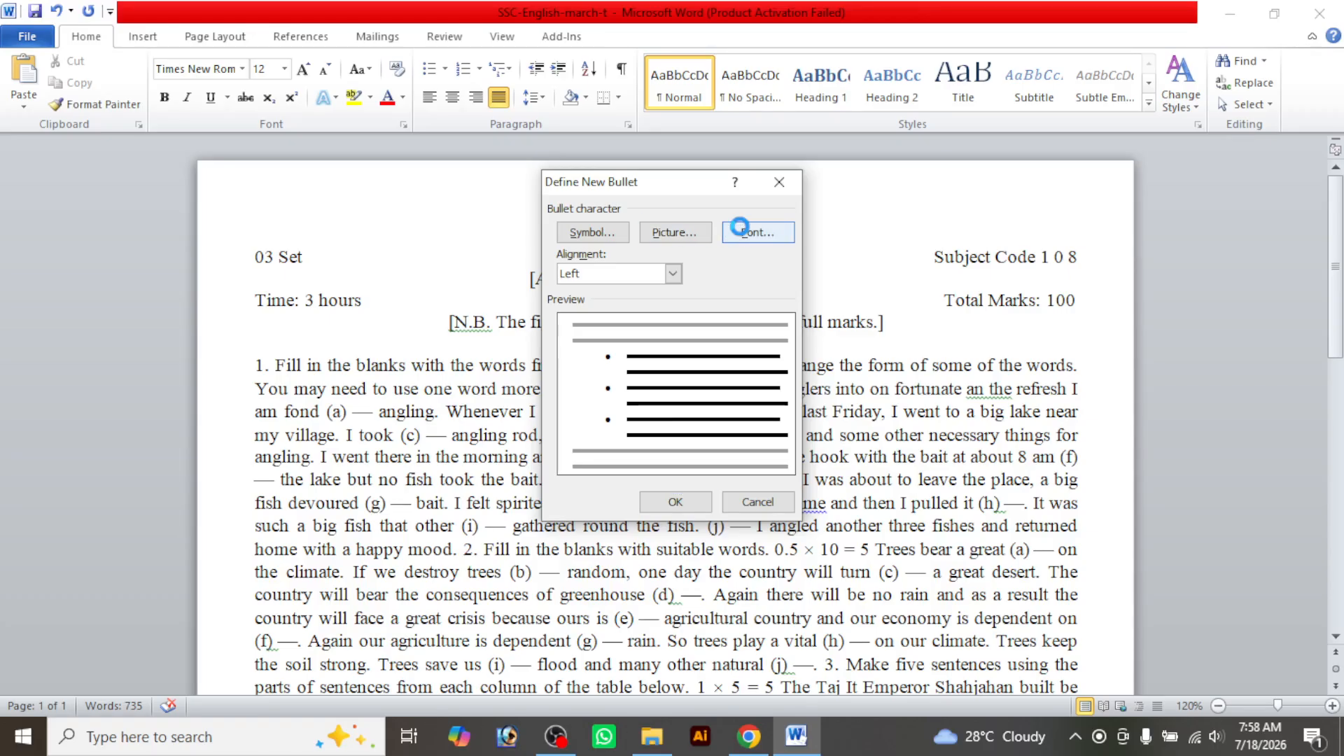
{"action": "left_click", "coordinate": [553, 225]}
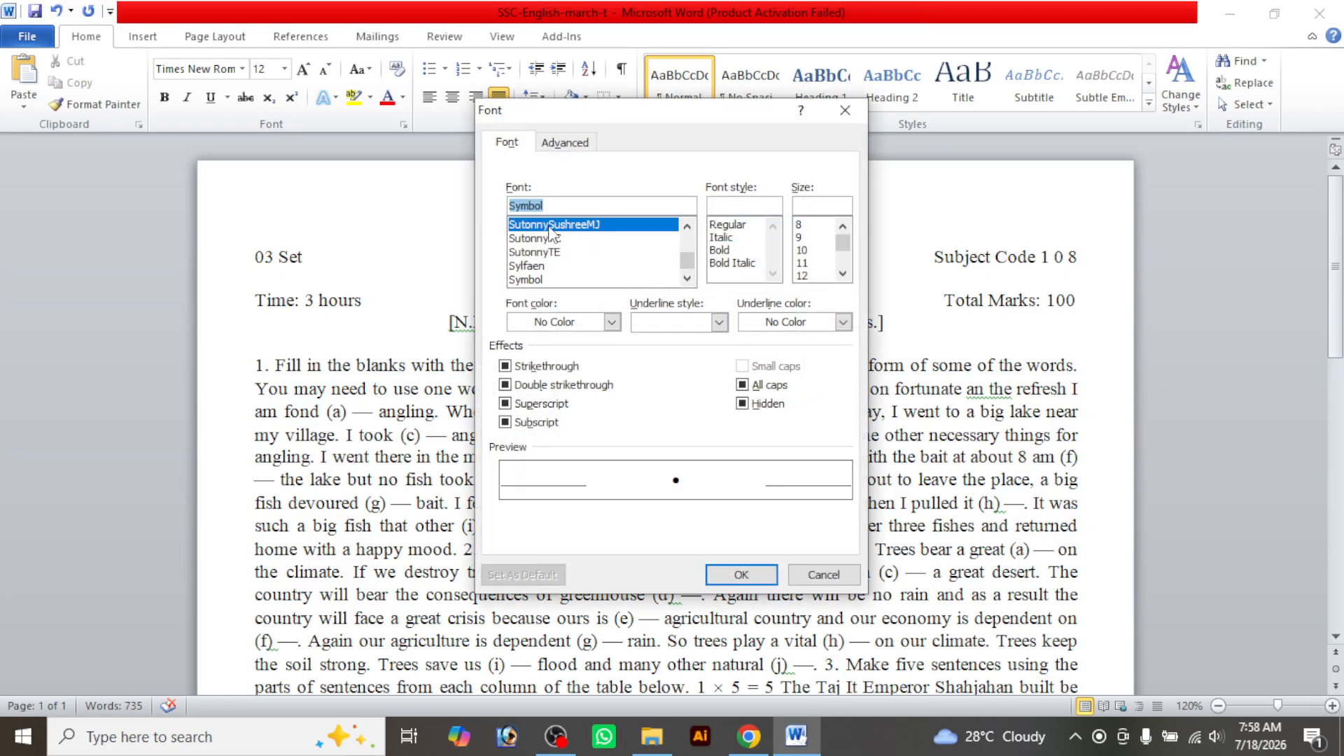
{"action": "left_click", "coordinate": [741, 574]}
{"action": "left_click", "coordinate": [675, 502]}
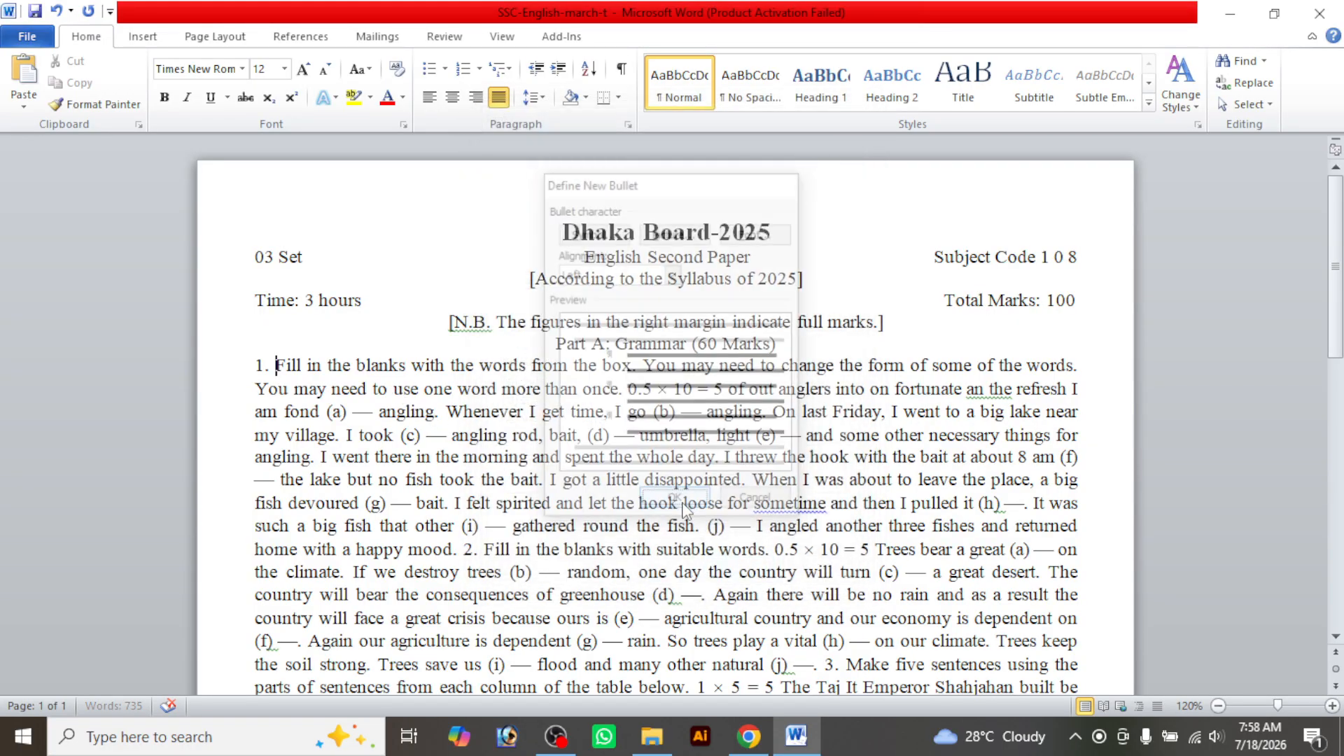
{"action": "left_click", "coordinate": [284, 371]}
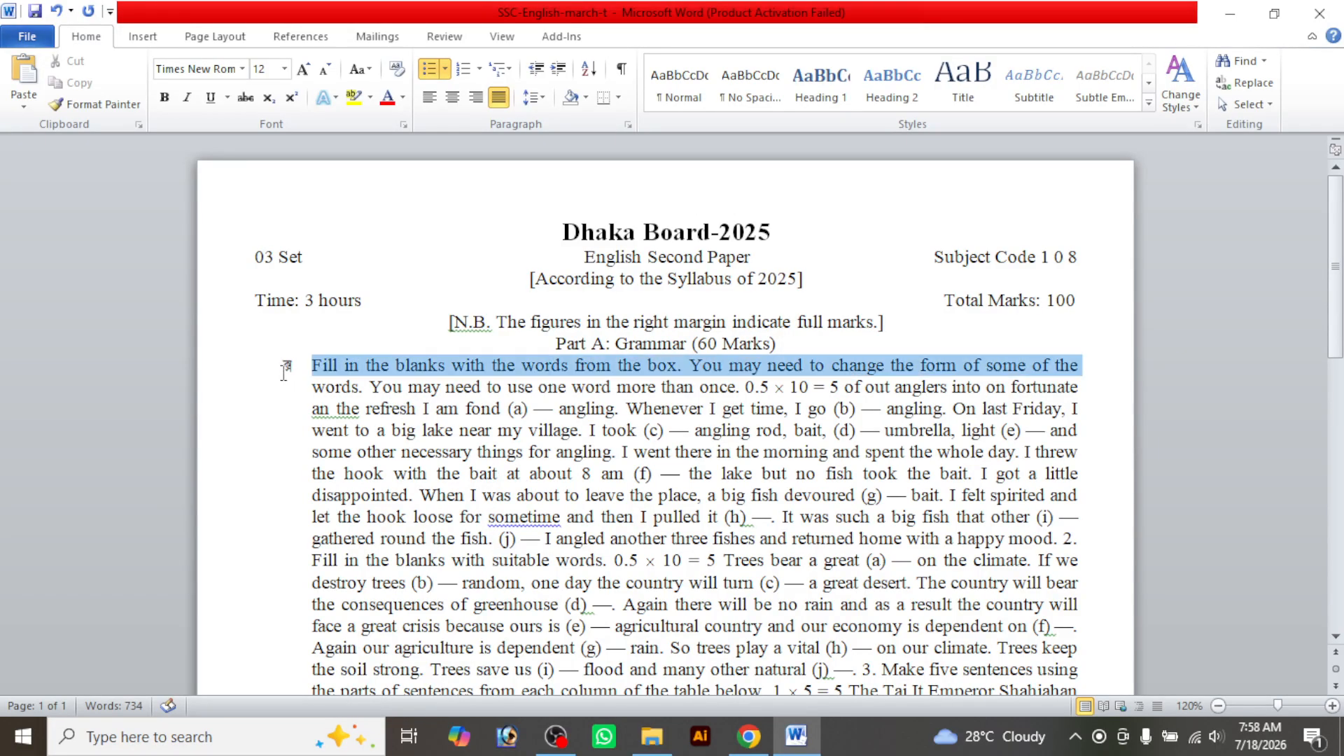
{"action": "key", "text": "ctrl+z"}
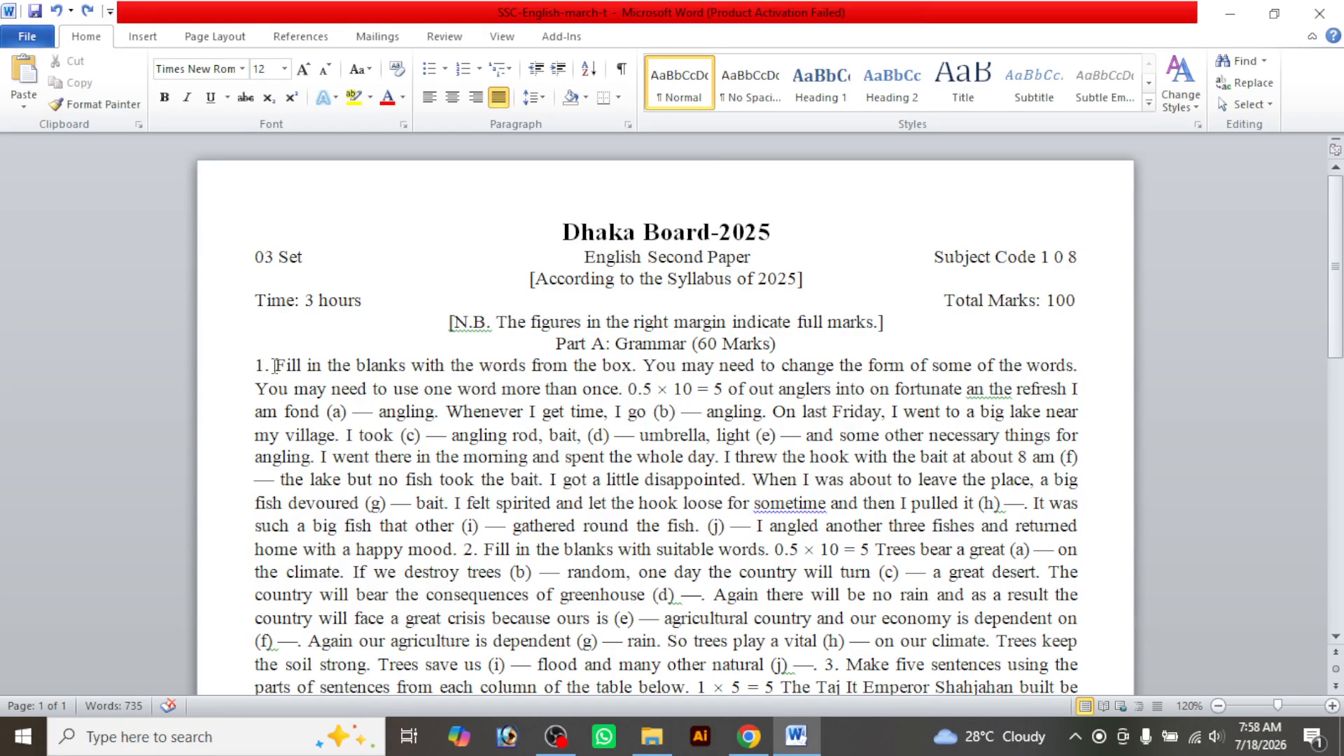
Apply the "1. 2. 3." numbering format to the question 1 paragraph and compare the layout with the PDF
{"action": "left_click", "coordinate": [480, 69]}
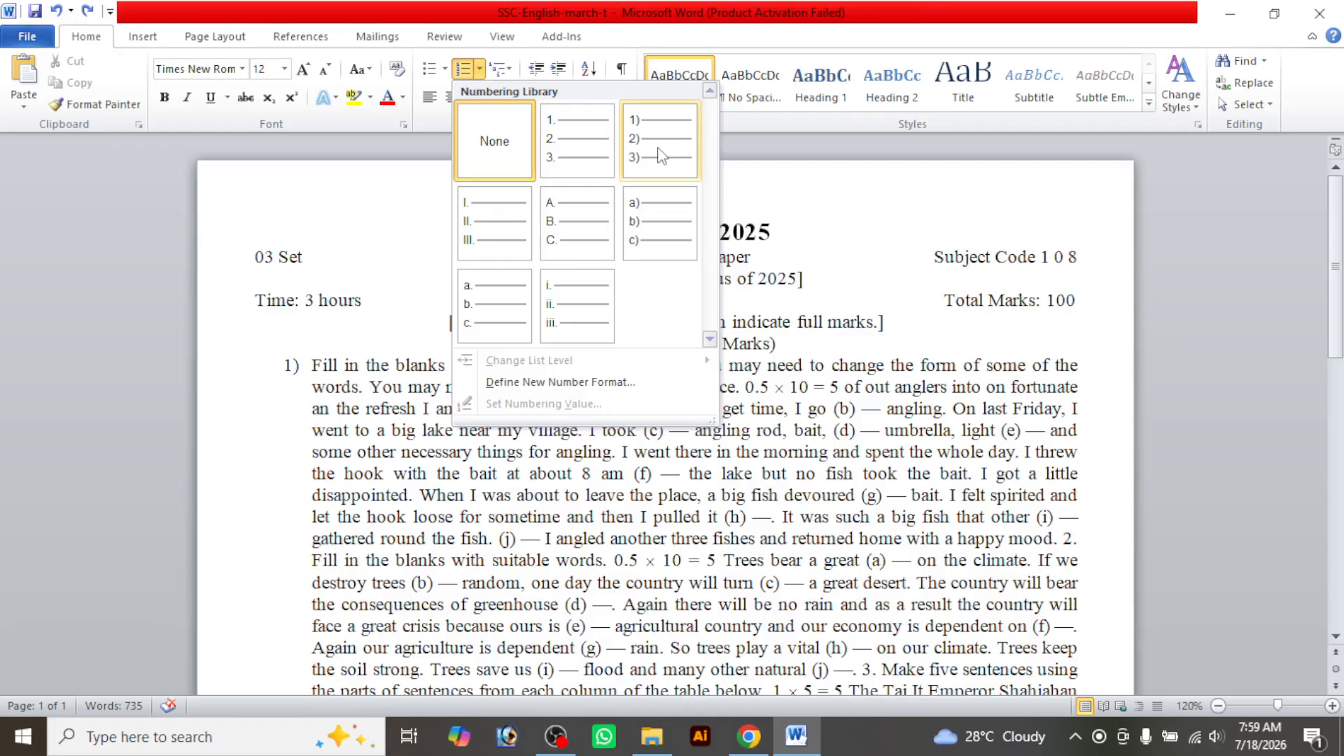
{"action": "left_click", "coordinate": [591, 149]}
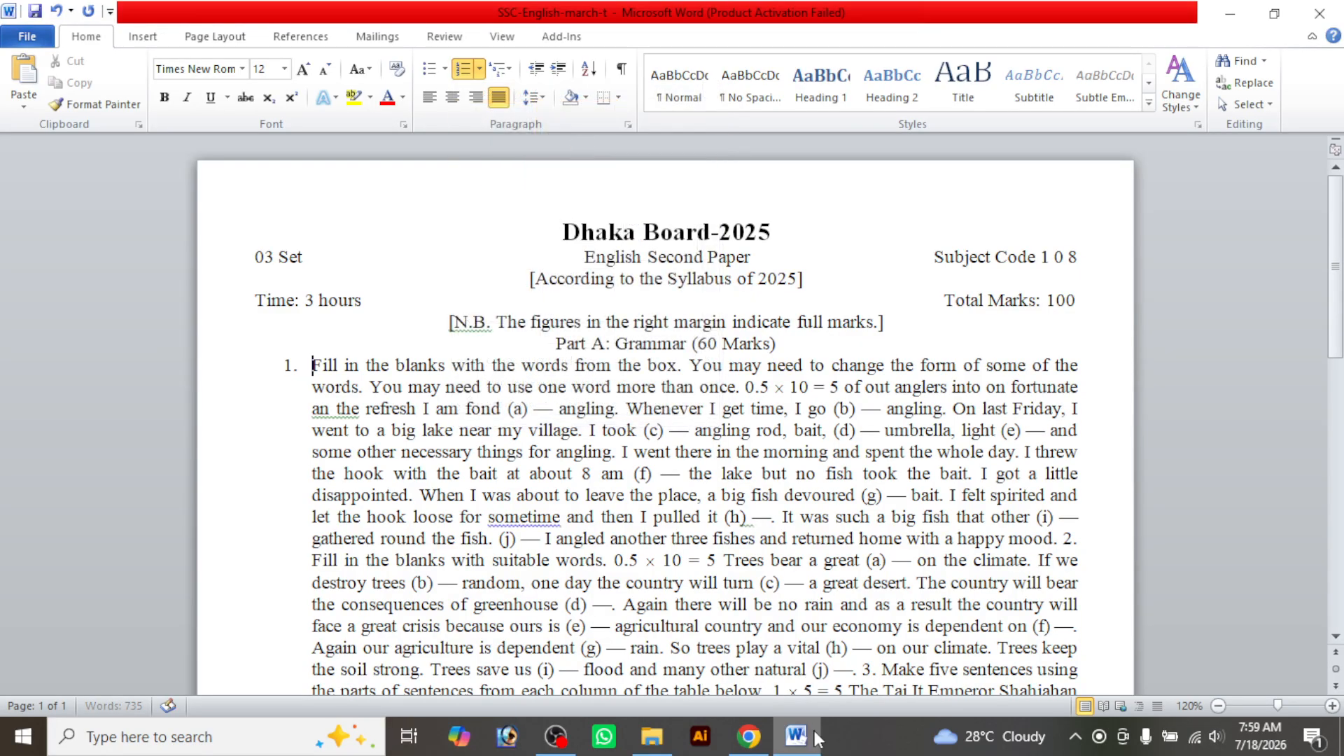
{"action": "left_click", "coordinate": [763, 742]}
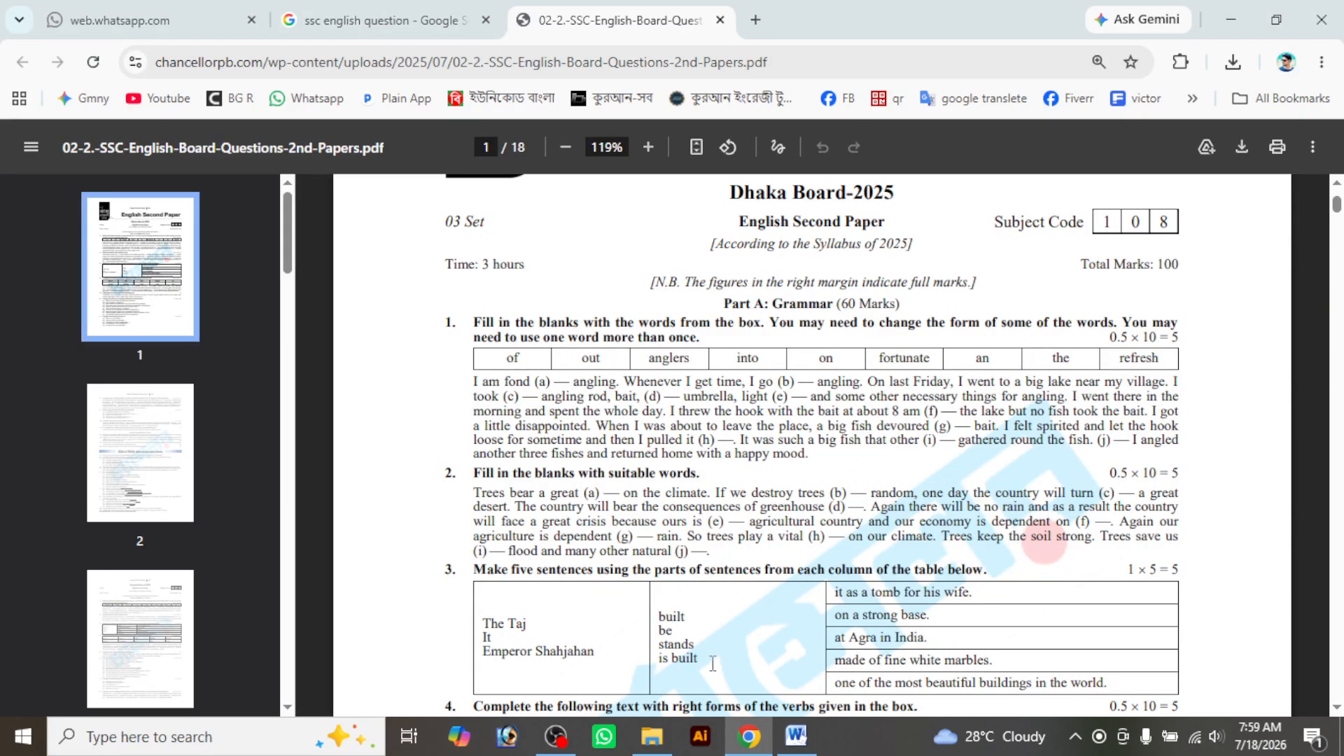
{"action": "left_click", "coordinate": [797, 736]}
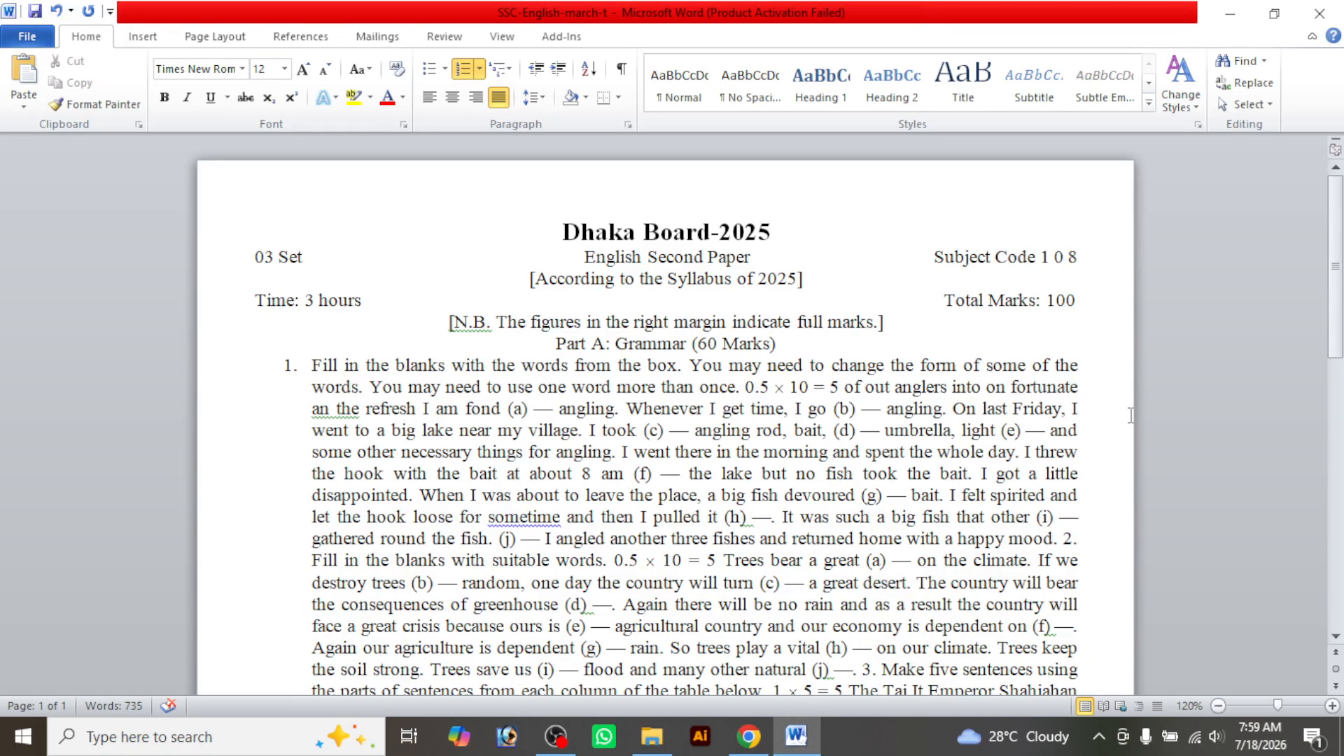
{"action": "scroll", "coordinate": [1091, 301], "scroll_direction": "down", "scroll_amount": 4}
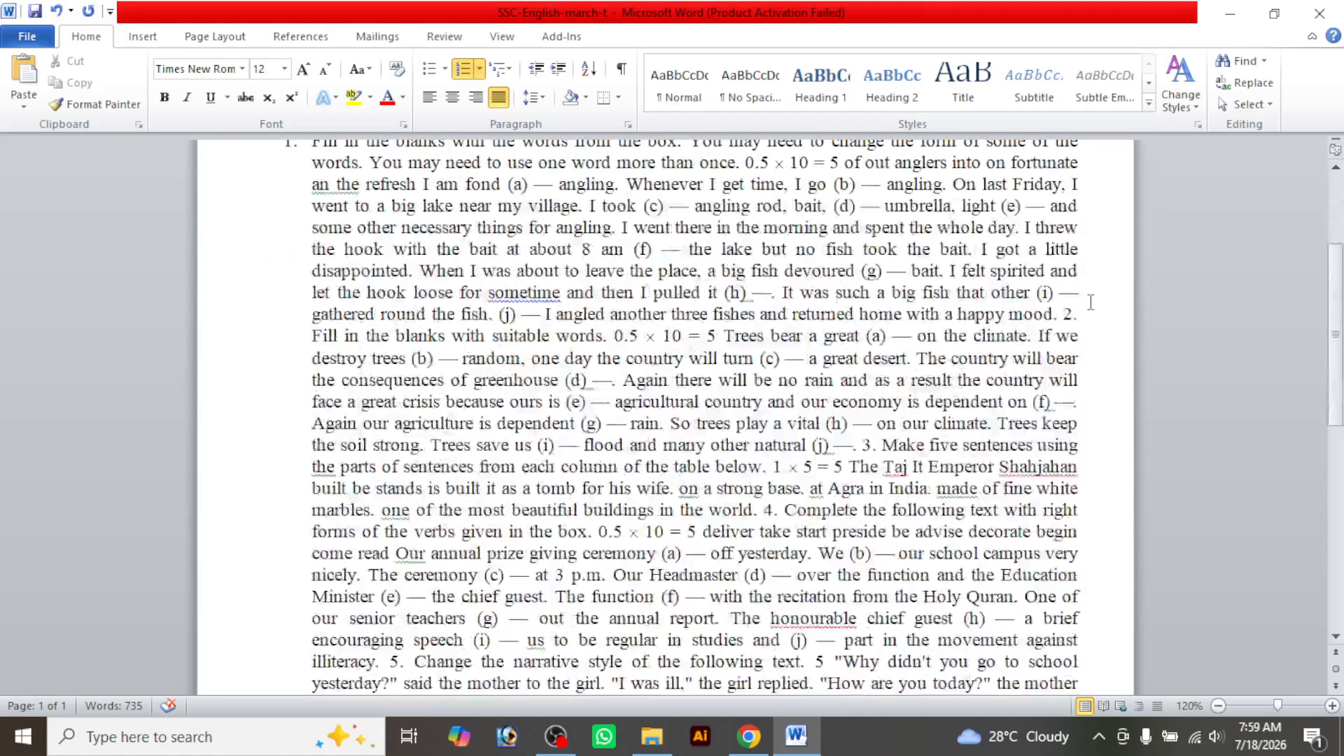
{"action": "scroll", "coordinate": [1091, 301], "scroll_direction": "up", "scroll_amount": 4}
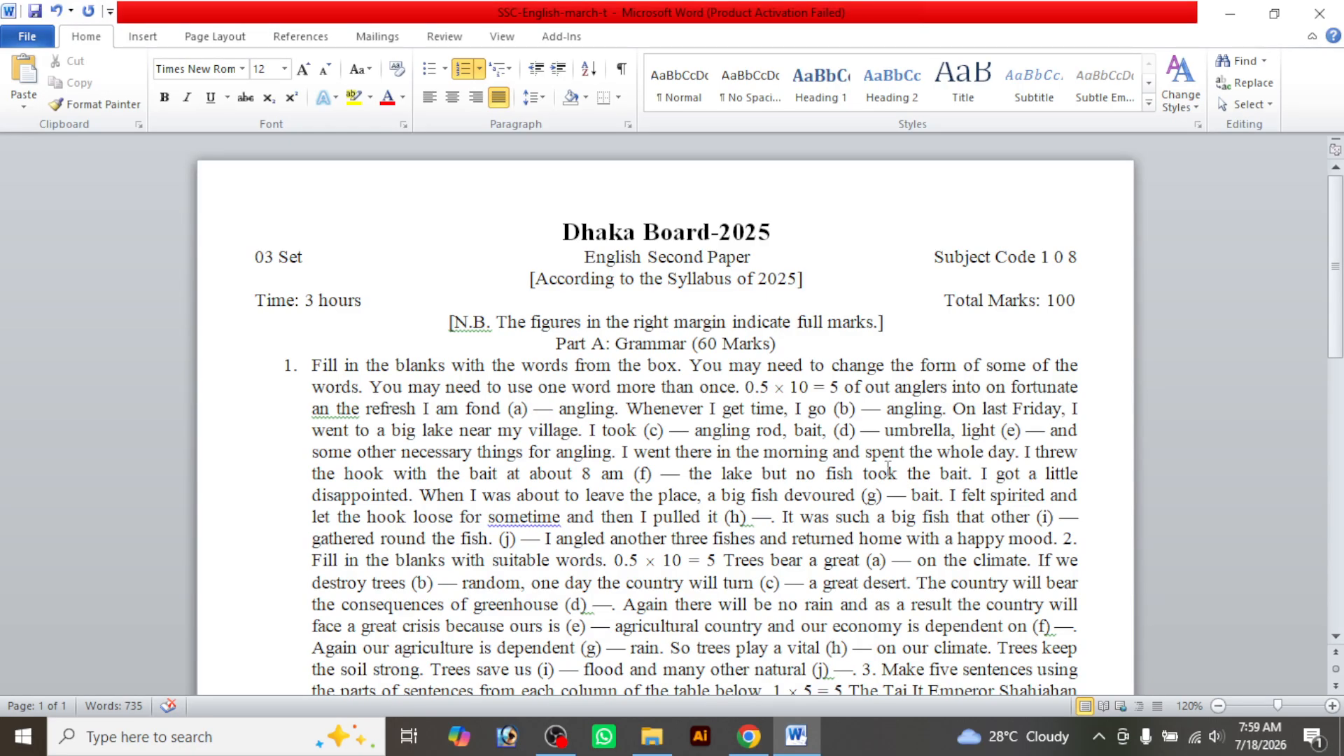
Increase the right page margin of the whole document
{"action": "key", "text": "ctrl+a"}
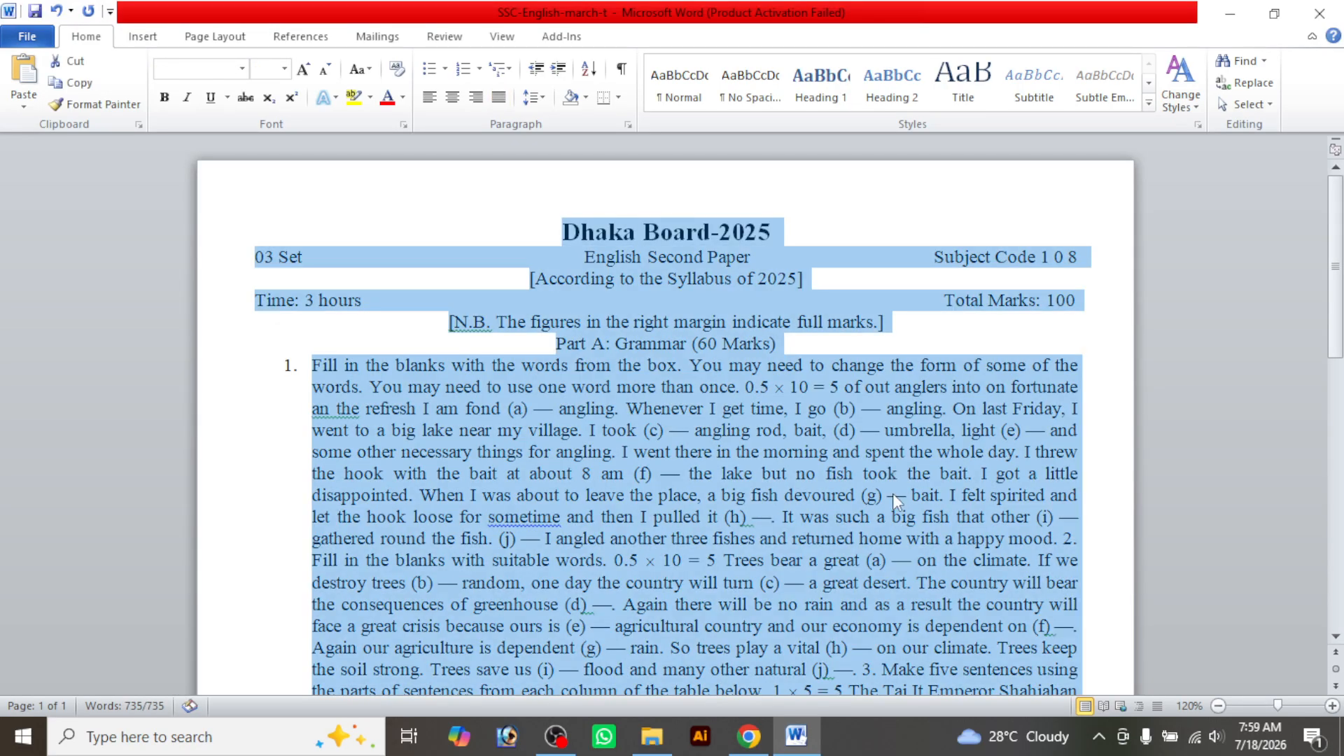
{"action": "left_click", "coordinate": [238, 39]}
{"action": "left_click", "coordinate": [423, 125]}
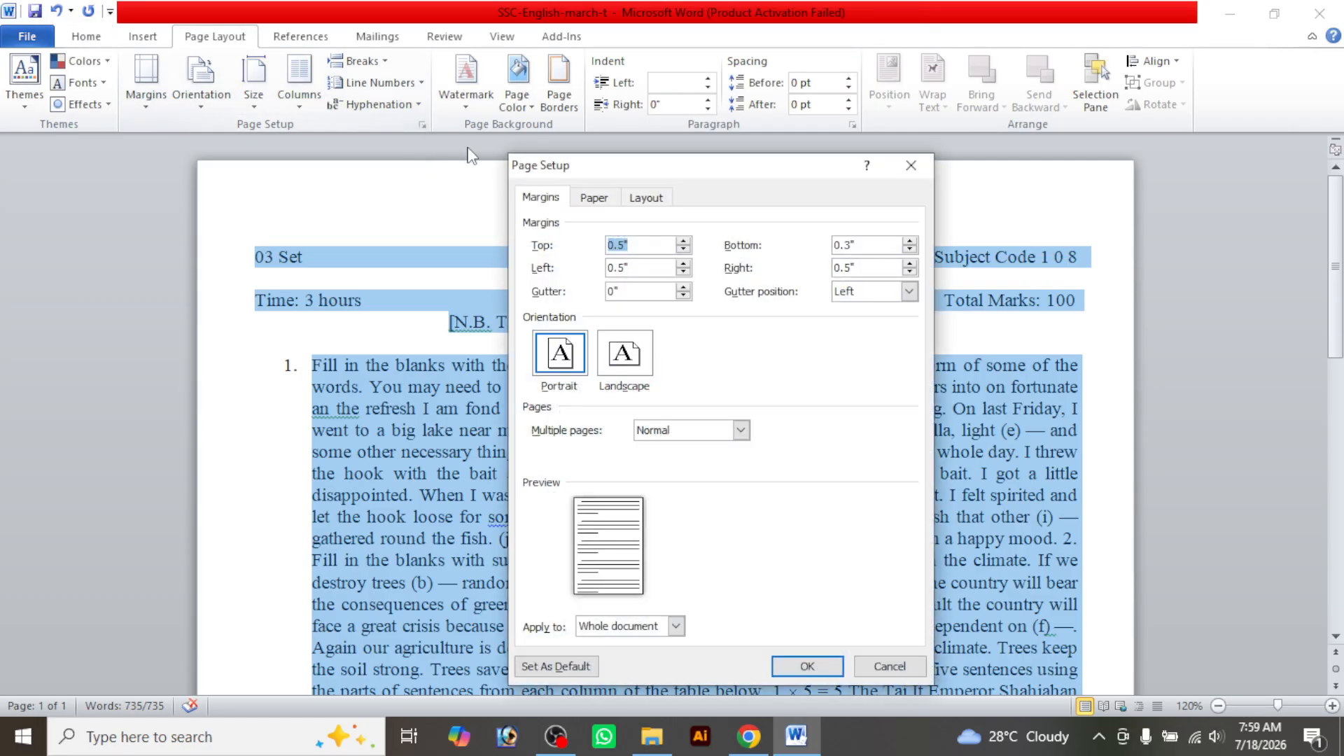
{"action": "left_click", "coordinate": [913, 275]}
{"action": "left_click", "coordinate": [912, 267]}
{"action": "left_click", "coordinate": [807, 667]}
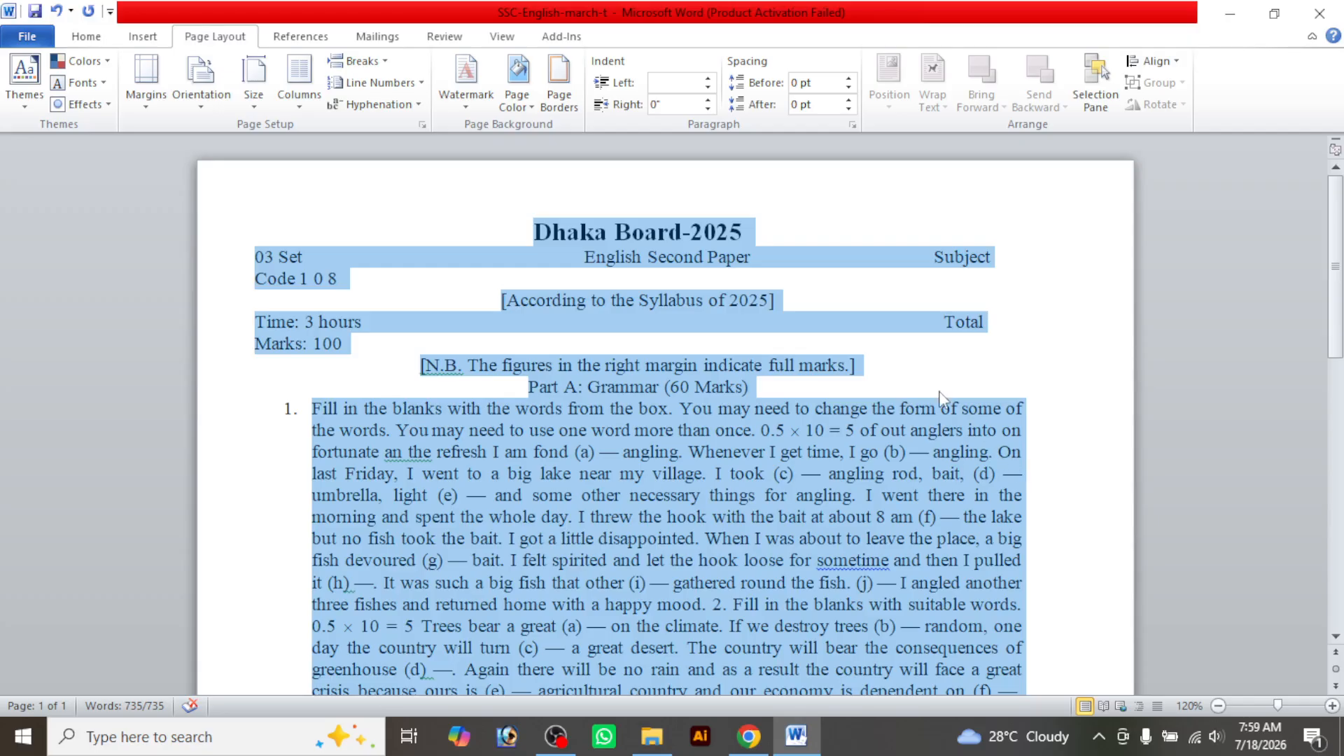
Remove the extra spaces before "English Second Paper" to shift it back under the "Dhaka Board-2025" title
{"action": "left_click", "coordinate": [935, 296]}
{"action": "left_click", "coordinate": [587, 258]}
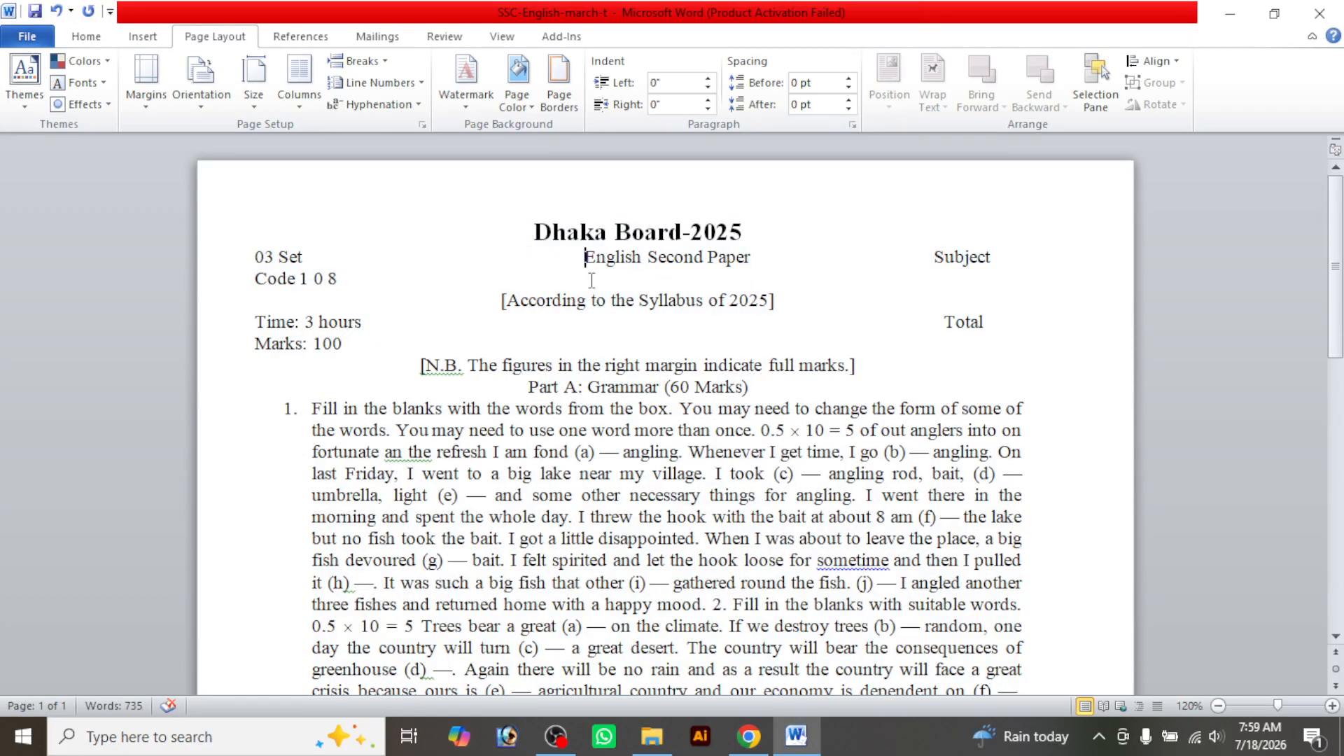
{"action": "key", "text": "BackSpace"}
{"action": "key", "text": "BackSpace"}
{"action": "key", "text": "BackSpace"}
{"action": "key", "text": "BackSpace"}
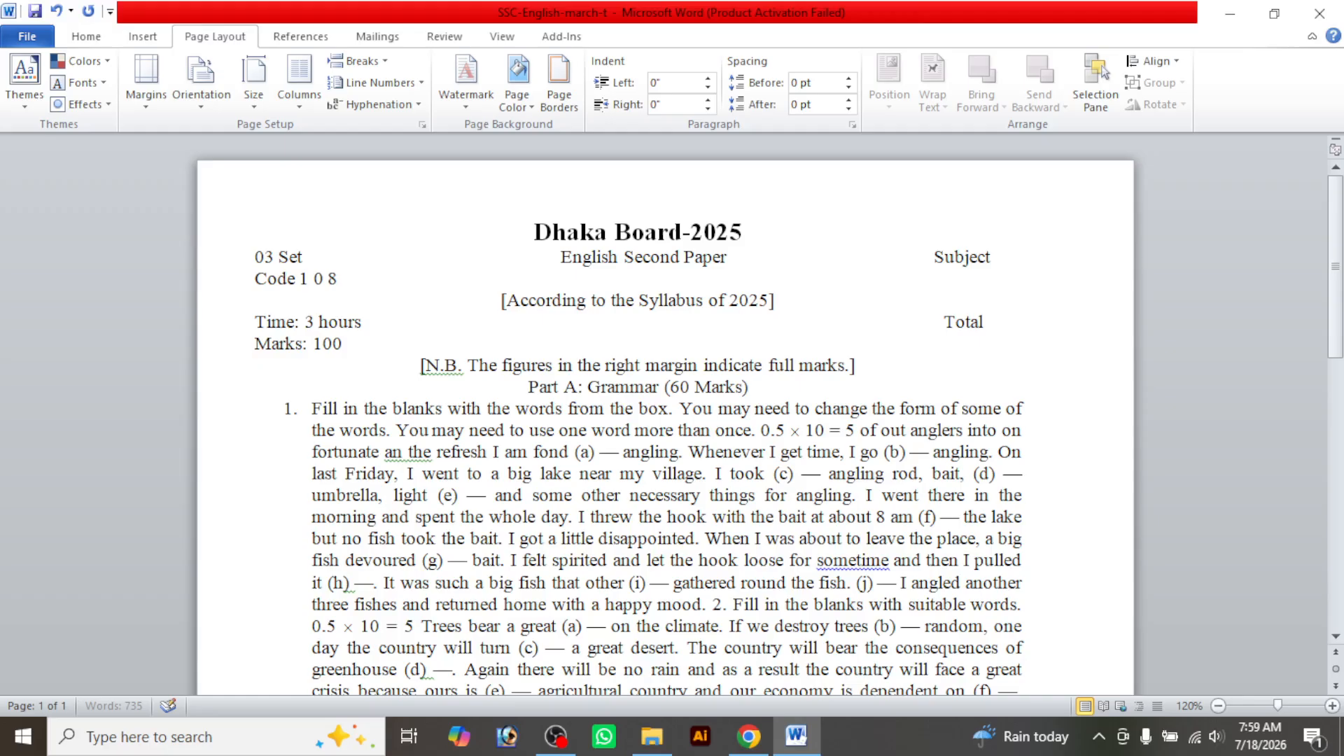
Remove spaces before "Subject Code 1 0 8" so it fits on the "03 Set" line, ending at the right margin
{"action": "left_click", "coordinate": [935, 257]}
{"action": "key", "text": "BackSpace"}
{"action": "key", "text": "BackSpace"}
{"action": "key", "text": "BackSpace"}
{"action": "key", "text": "BackSpace"}
{"action": "key", "text": "BackSpace"}
{"action": "key", "text": "BackSpace"}
{"action": "key", "text": "BackSpace"}
{"action": "key", "text": "BackSpace"}
{"action": "key", "text": "BackSpace"}
{"action": "key", "text": "BackSpace"}
{"action": "key", "text": "BackSpace"}
{"action": "key", "text": "BackSpace"}
{"action": "key", "text": "BackSpace"}
{"action": "key", "text": "BackSpace"}
{"action": "key", "text": "BackSpace"}
{"action": "key", "text": "BackSpace"}
{"action": "key", "text": "BackSpace"}
{"action": "key", "text": "BackSpace"}
{"action": "key", "text": "BackSpace"}
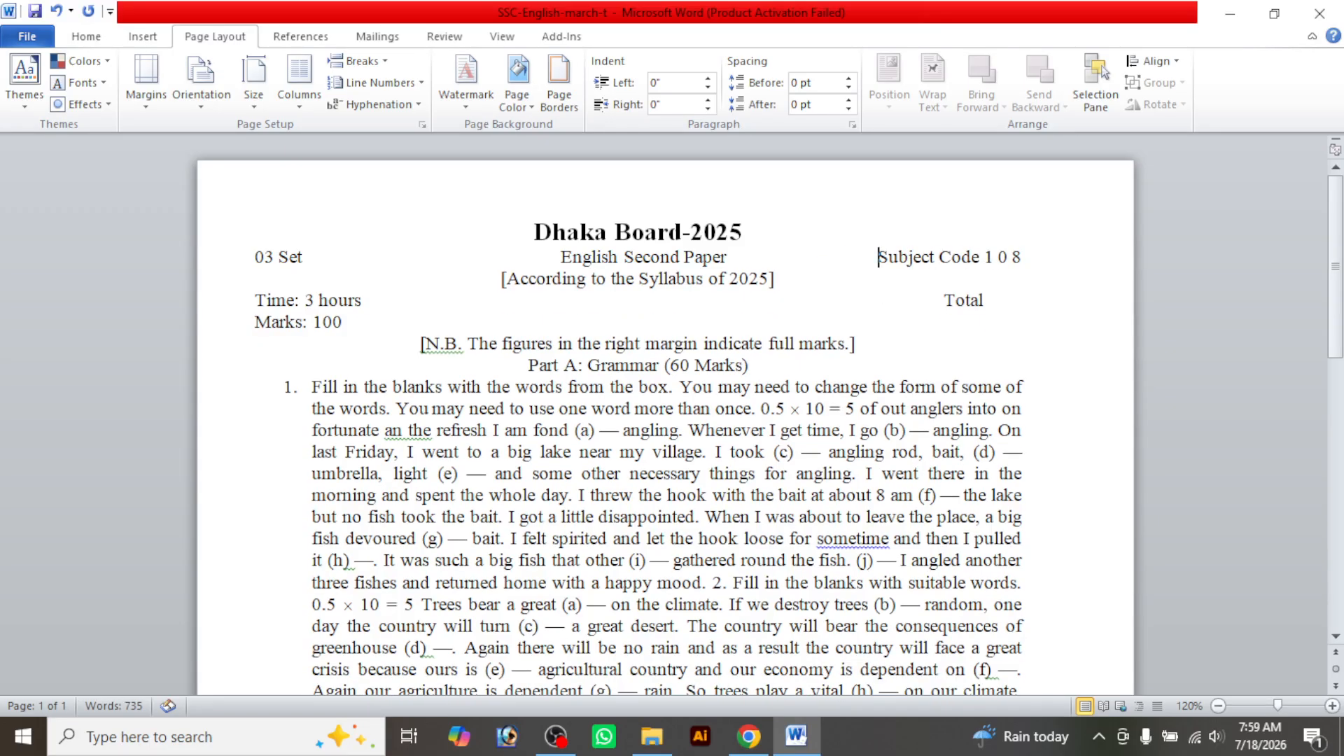
Remove spaces before "Total Marks: 100" so it fits on the "Time: 3 hours" line
{"action": "left_click", "coordinate": [945, 301]}
{"action": "key", "text": "BackSpace"}
{"action": "key", "text": "BackSpace"}
{"action": "key", "text": "BackSpace"}
{"action": "key", "text": "BackSpace"}
{"action": "key", "text": "BackSpace"}
{"action": "key", "text": "BackSpace"}
{"action": "key", "text": "BackSpace"}
{"action": "key", "text": "BackSpace"}
{"action": "key", "text": "BackSpace"}
{"action": "key", "text": "BackSpace"}
{"action": "key", "text": "BackSpace"}
{"action": "key", "text": "BackSpace"}
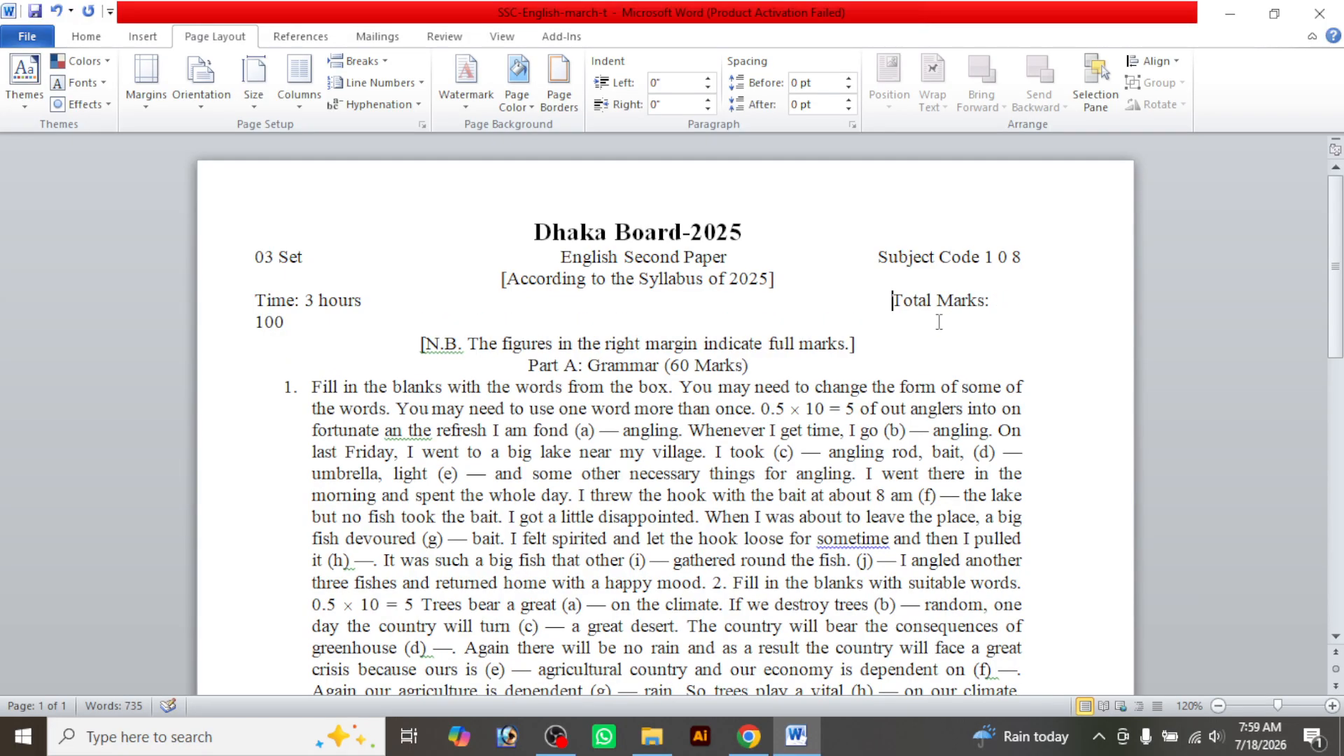
{"action": "key", "text": "BackSpace"}
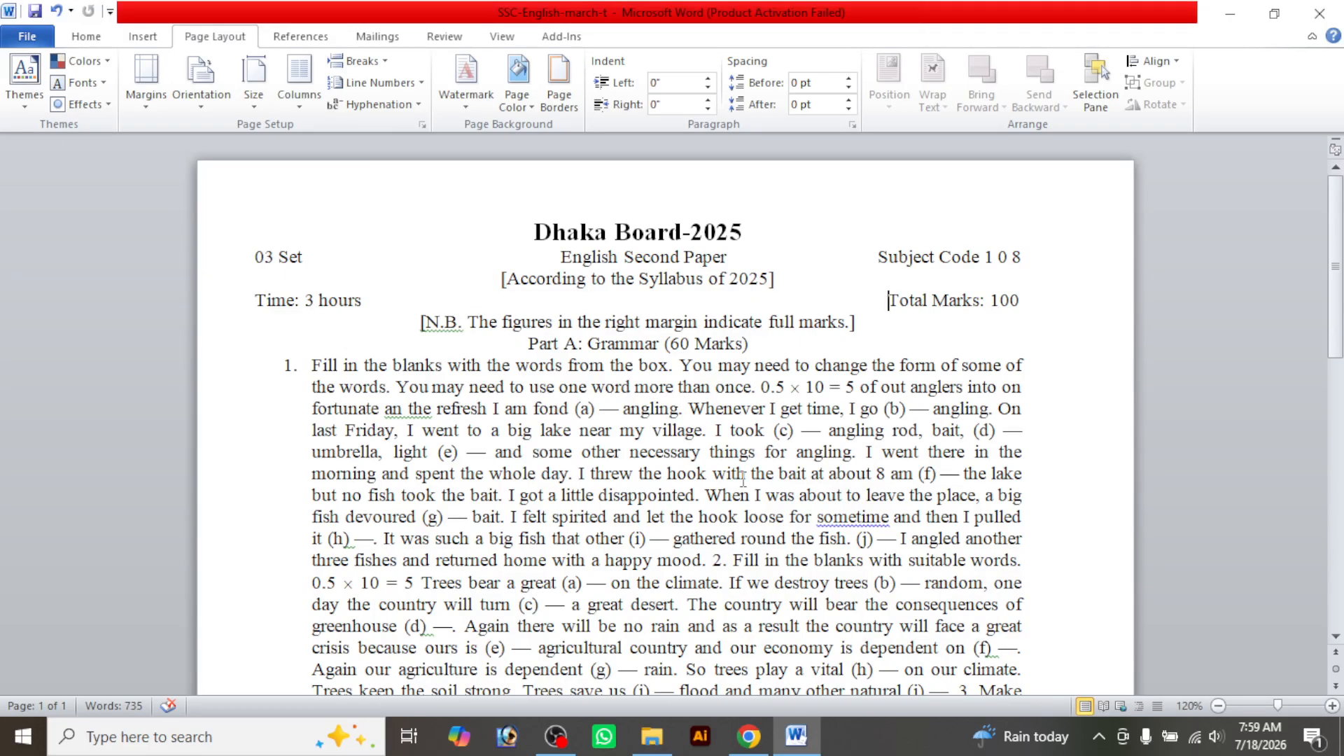
Indent "03 Set" by one tab and remove spaces before "English Second Paper" to centre it and keep the line unbroken
{"action": "left_click", "coordinate": [255, 256]}
{"action": "key", "text": "Tab"}
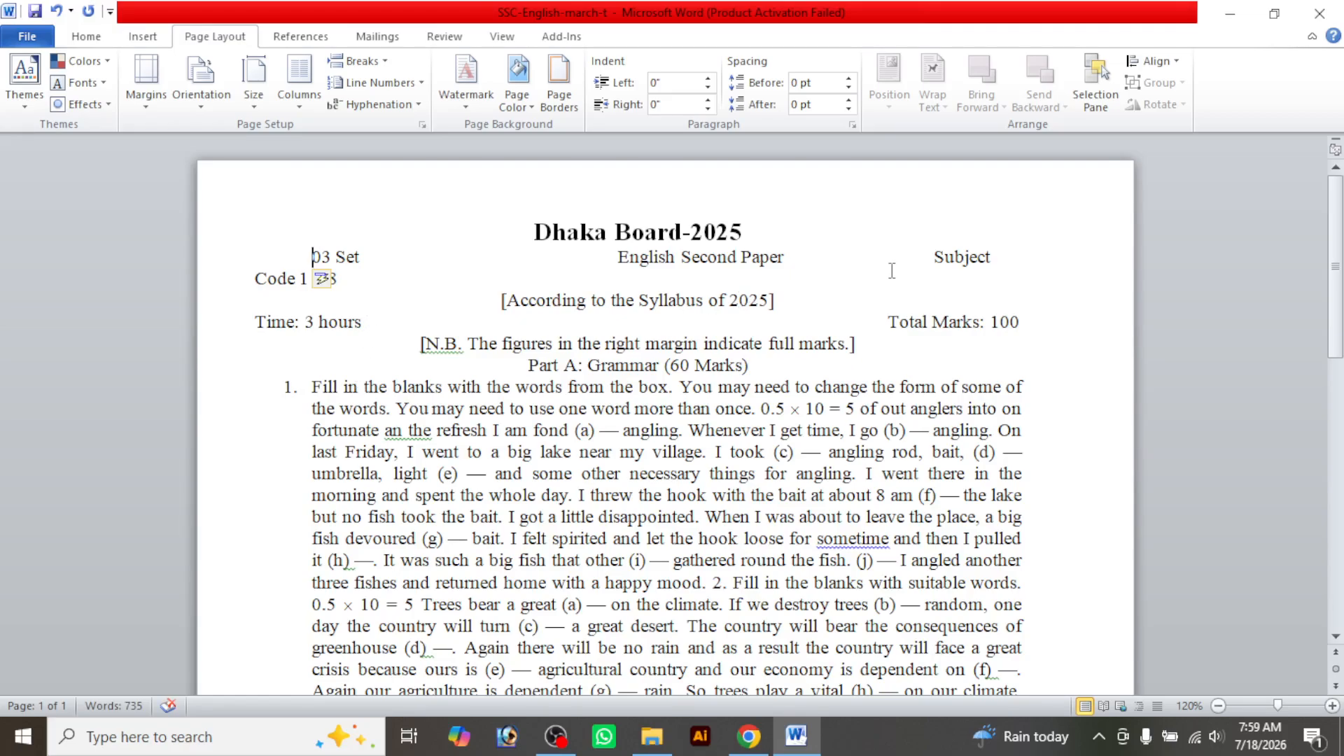
{"action": "left_click", "coordinate": [617, 256]}
{"action": "key", "text": "BackSpace"}
{"action": "key", "text": "BackSpace"}
{"action": "key", "text": "BackSpace"}
{"action": "key", "text": "BackSpace"}
{"action": "key", "text": "BackSpace"}
{"action": "key", "text": "BackSpace"}
{"action": "key", "text": "BackSpace"}
{"action": "key", "text": "BackSpace"}
{"action": "key", "text": "BackSpace"}
{"action": "key", "text": "BackSpace"}
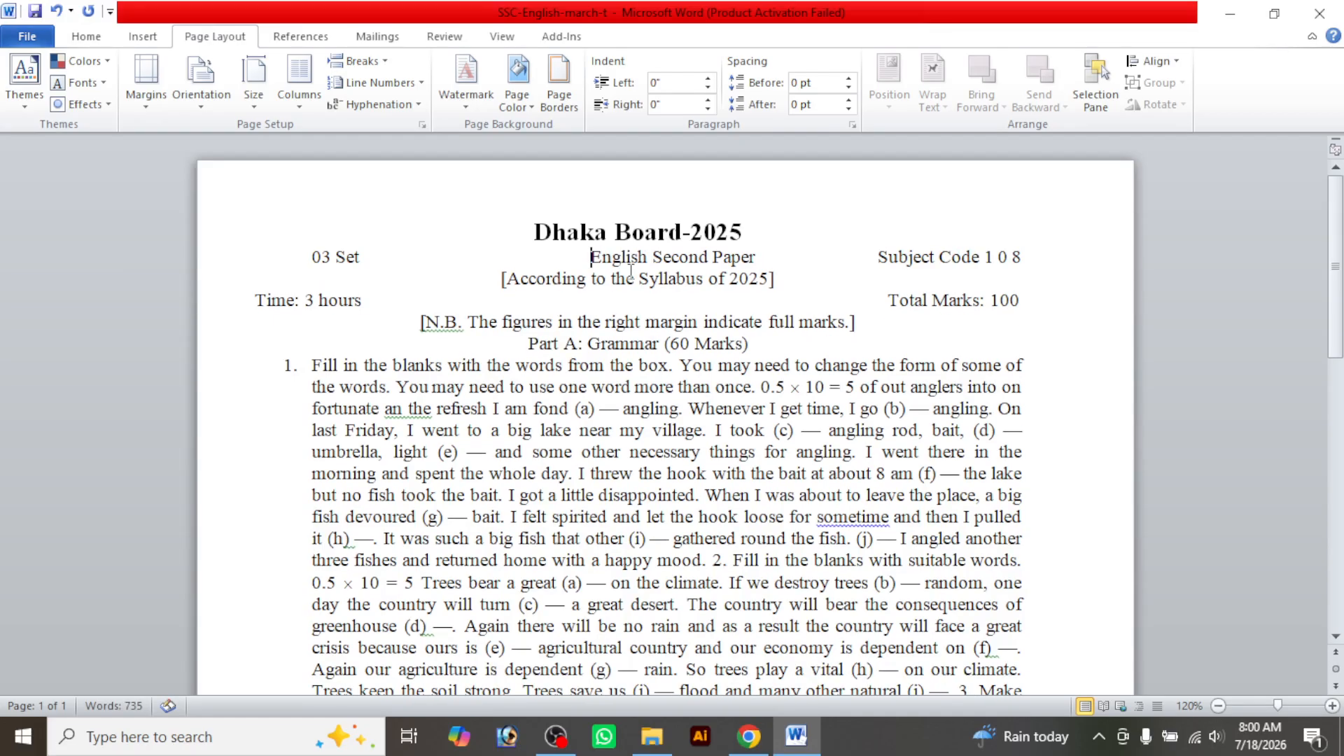
{"action": "key", "text": "BackSpace"}
{"action": "key", "text": "BackSpace"}
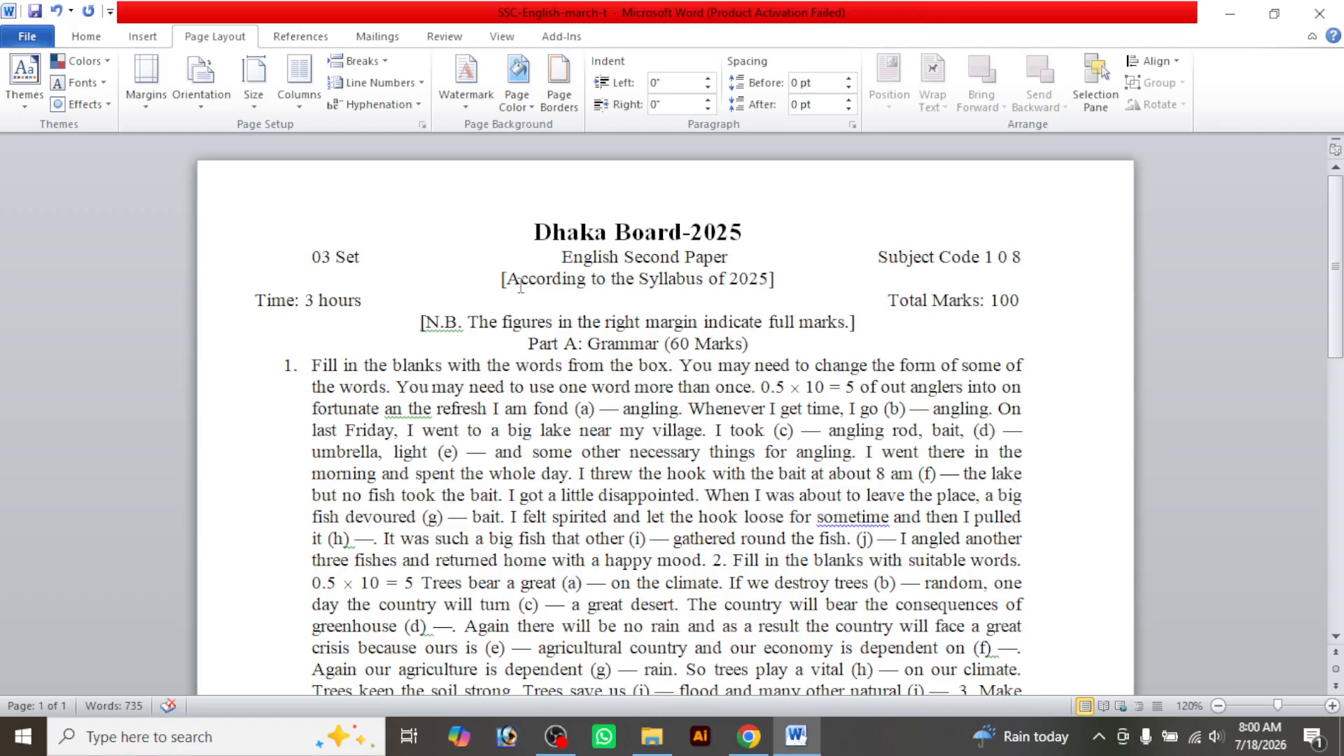
Indent "Time: 3 hours" by one tab and delete the spacing that pushes "Total Marks: 100" onto a second line
{"action": "left_click", "coordinate": [257, 301]}
{"action": "key", "text": "Tab"}
{"action": "left_click", "coordinate": [778, 303]}
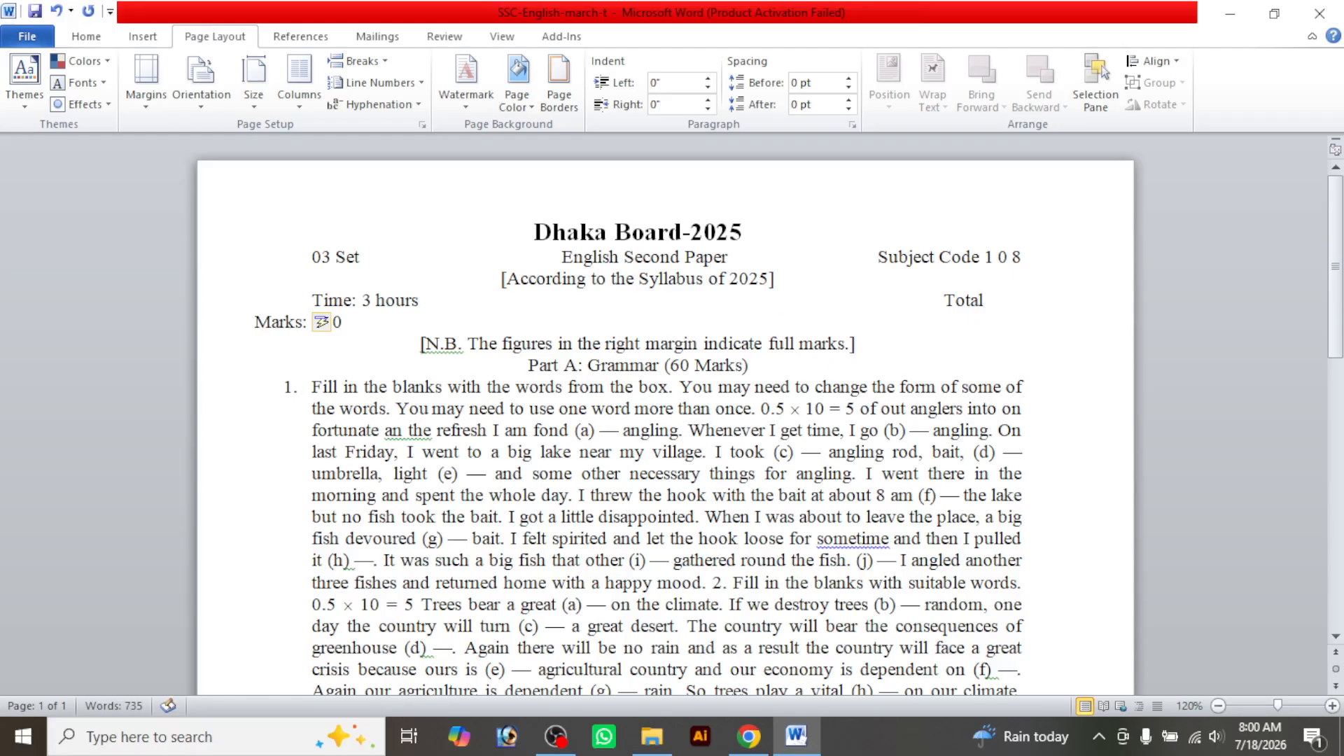
{"action": "key", "text": "BackSpace"}
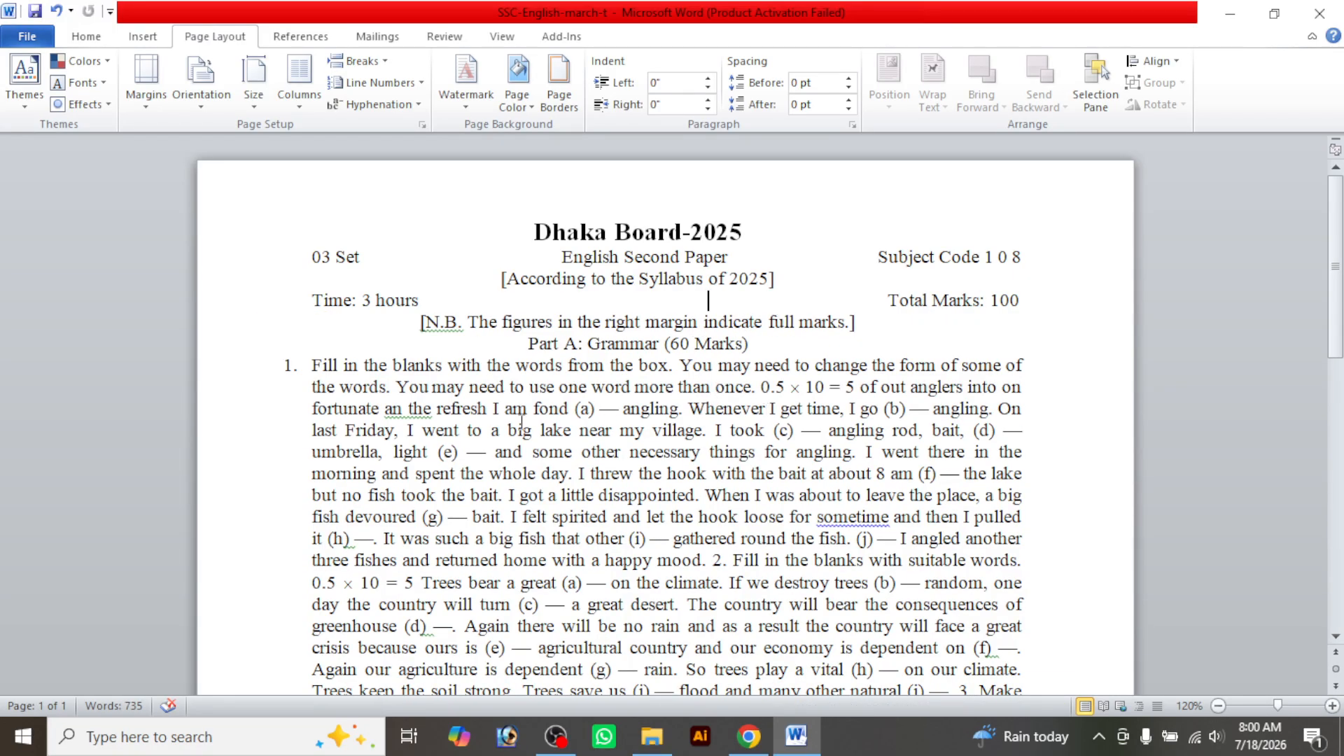
Check the header styling in the PDF, make "English Second Paper" bold in Word, and re-centre it under the title
{"action": "left_click", "coordinate": [763, 746]}
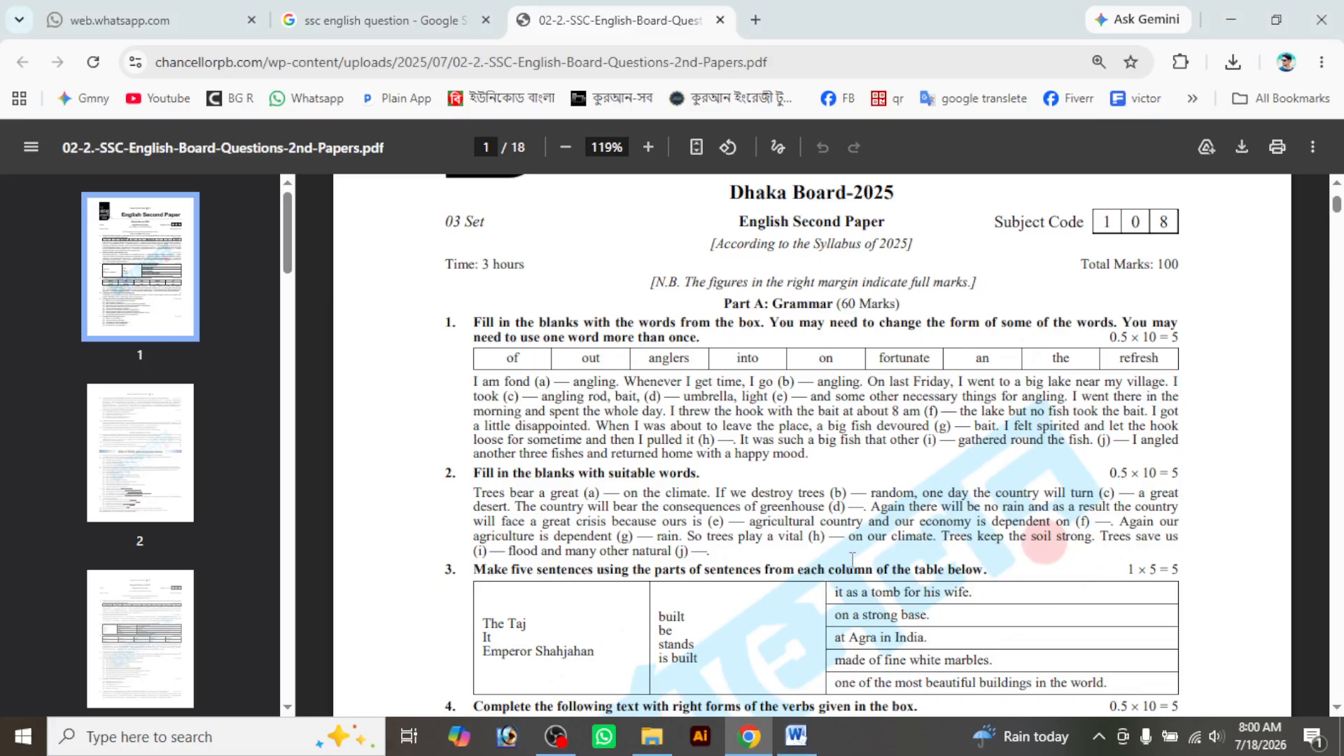
{"action": "scroll", "coordinate": [852, 559], "scroll_direction": "up", "scroll_amount": 2}
{"action": "left_click", "coordinate": [793, 733]}
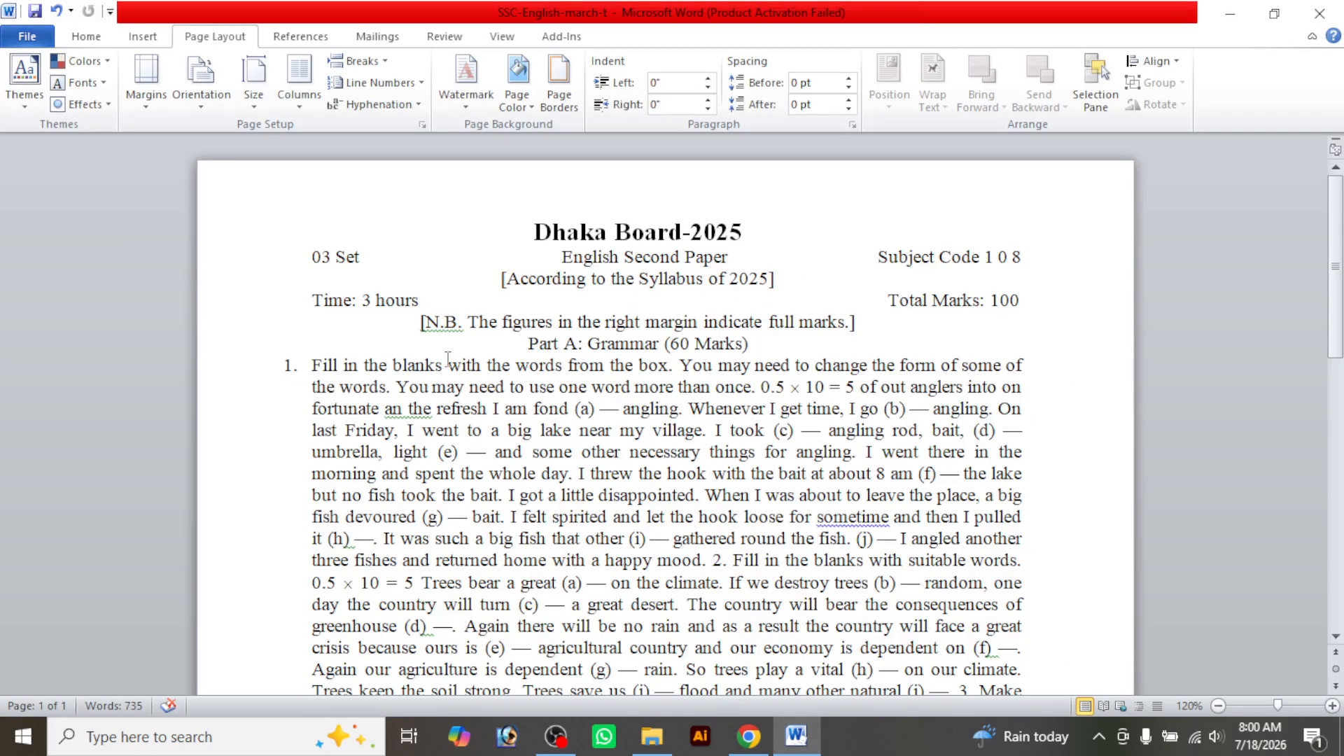
{"action": "left_click", "coordinate": [748, 736]}
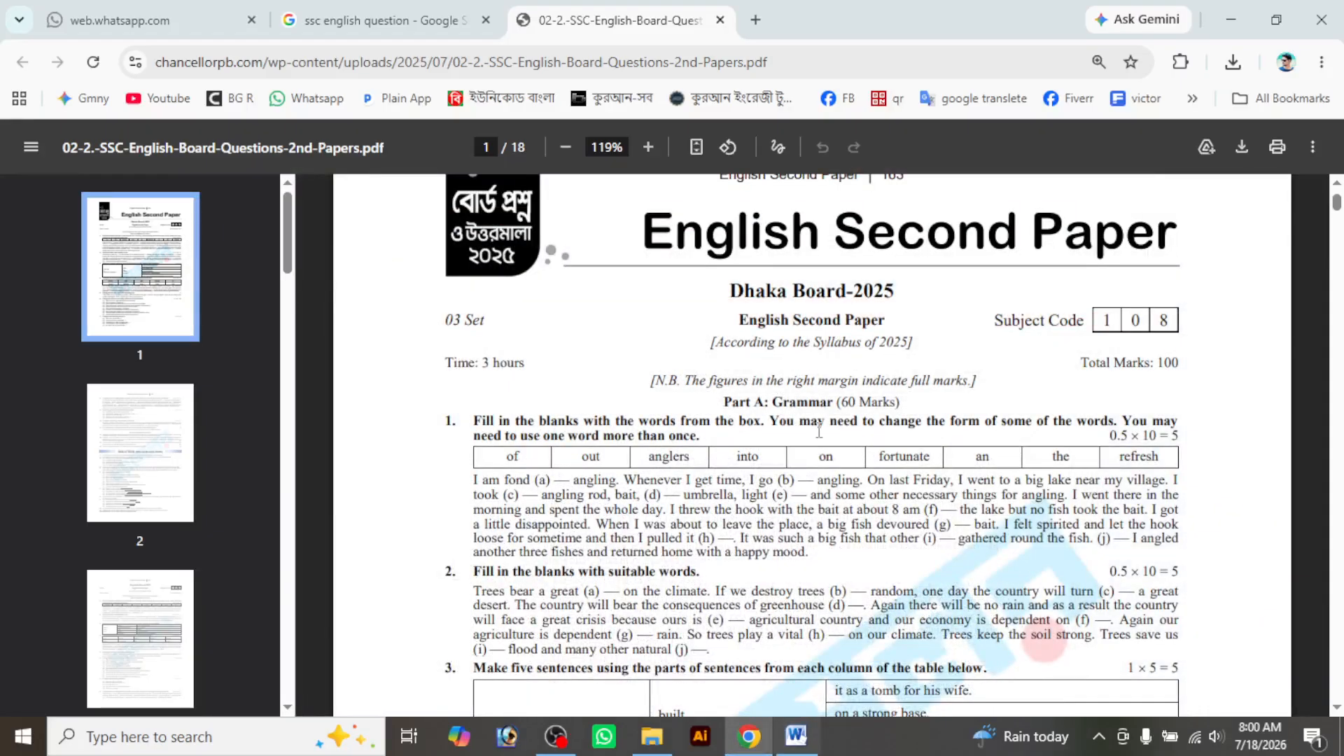
{"action": "left_click", "coordinate": [796, 736]}
{"action": "left_click_drag", "start_coordinate": [550, 259], "coordinate": [720, 255]}
{"action": "left_click", "coordinate": [86, 36]}
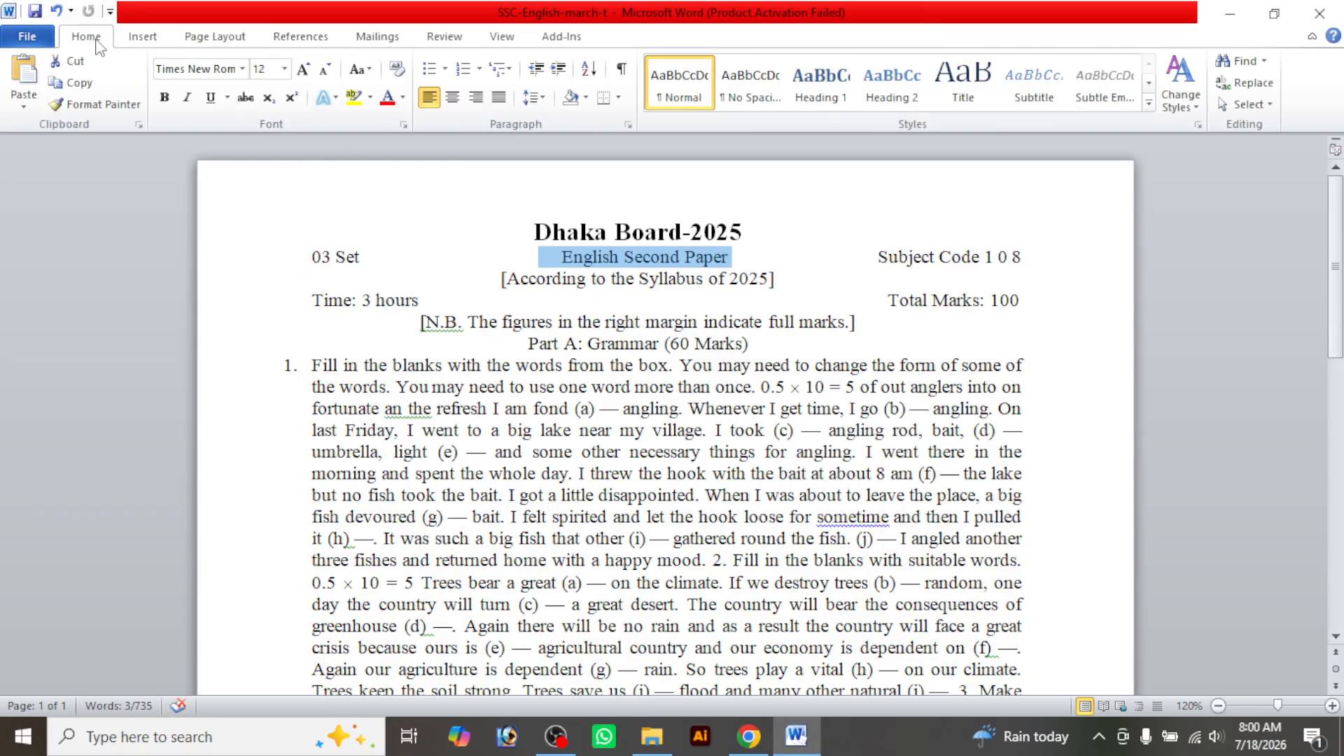
{"action": "left_click", "coordinate": [165, 98]}
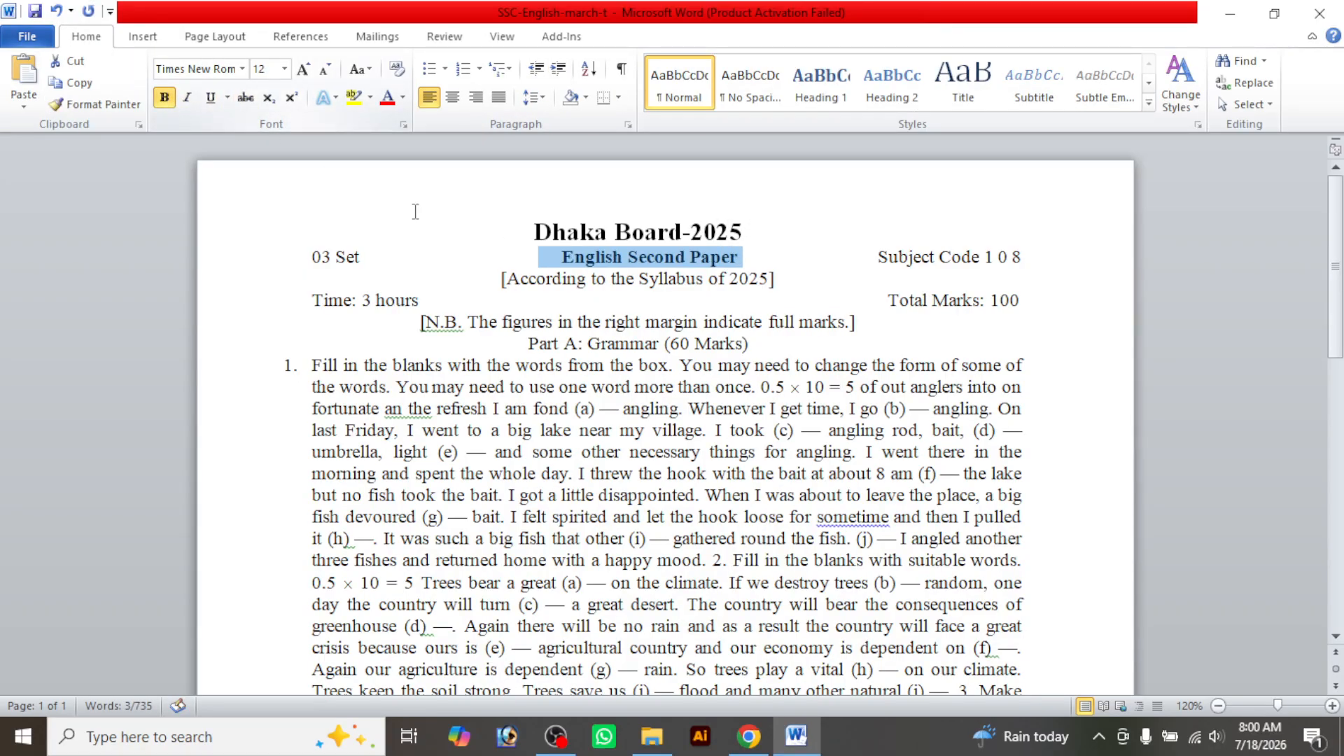
{"action": "left_click", "coordinate": [587, 259]}
{"action": "key", "text": "BackSpace"}
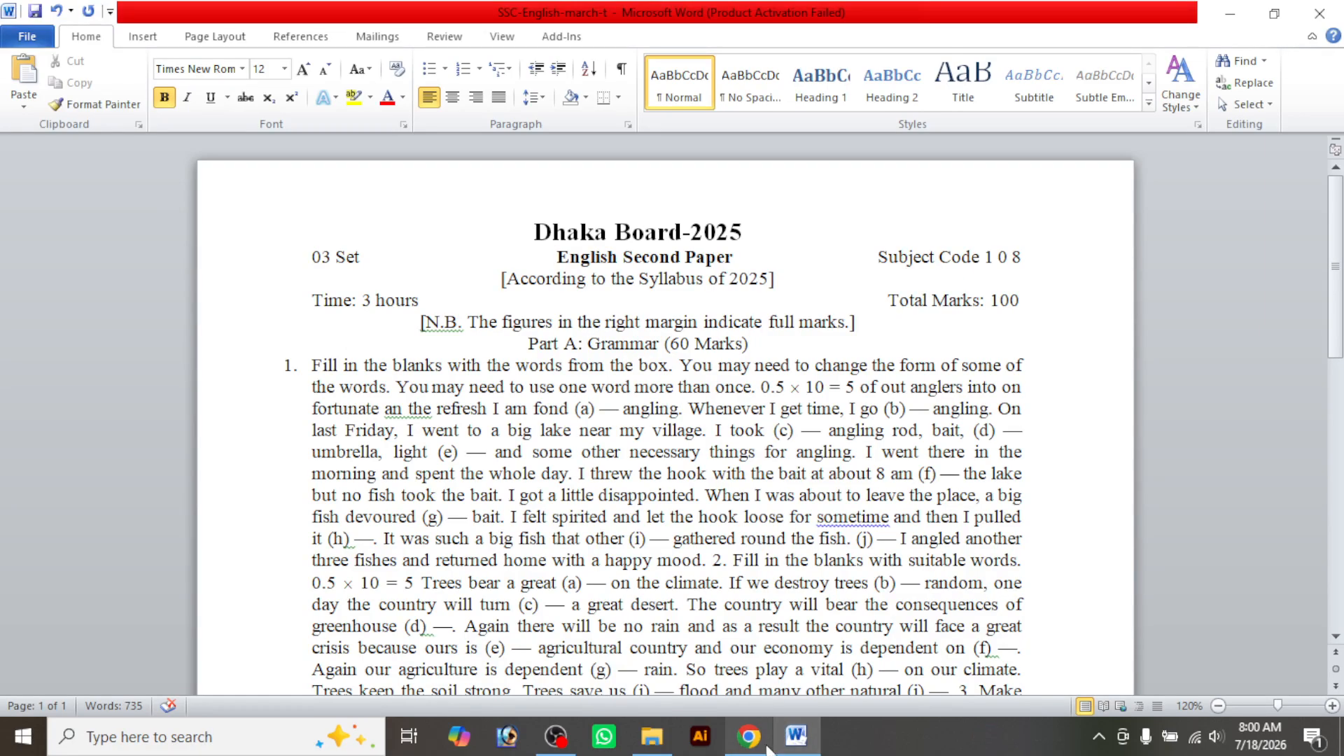
Check the section heading in the PDF and make "Part A: Grammar (60 Marks)" bold in Word
{"action": "left_click", "coordinate": [749, 736]}
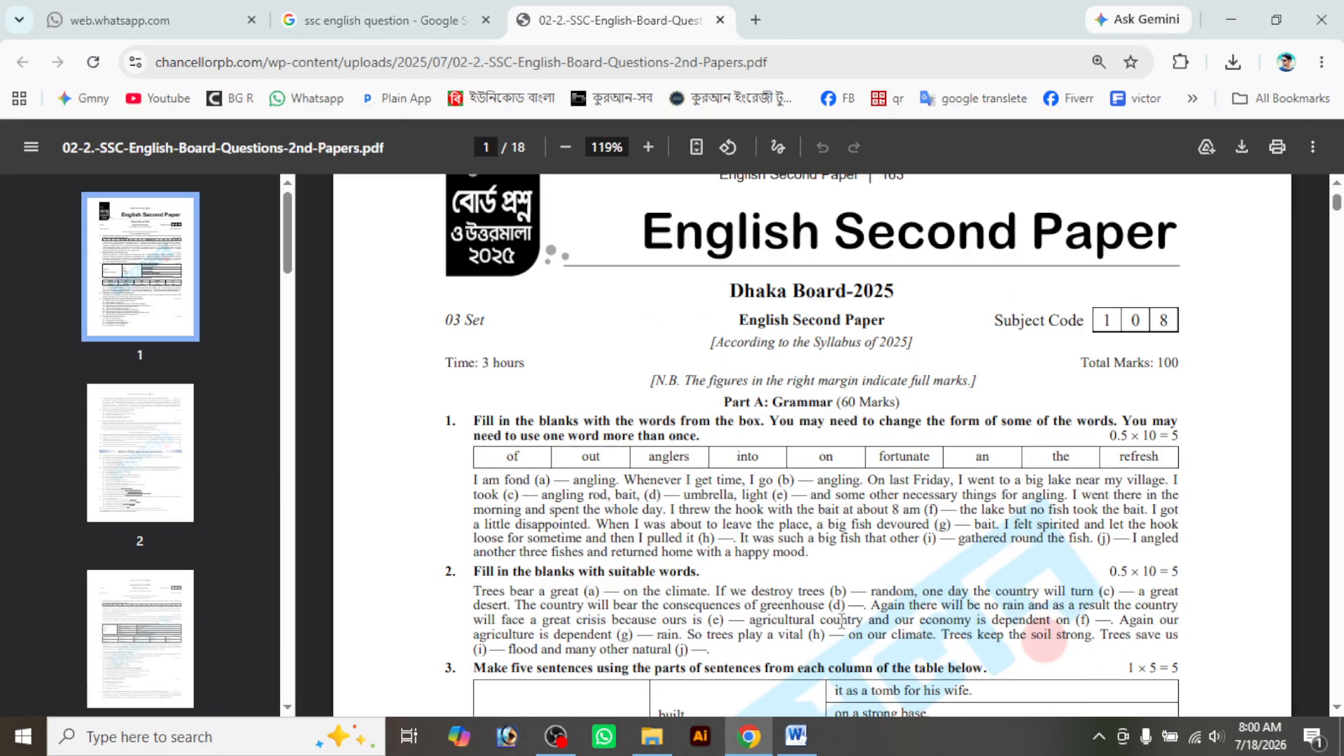
{"action": "left_click", "coordinate": [796, 736]}
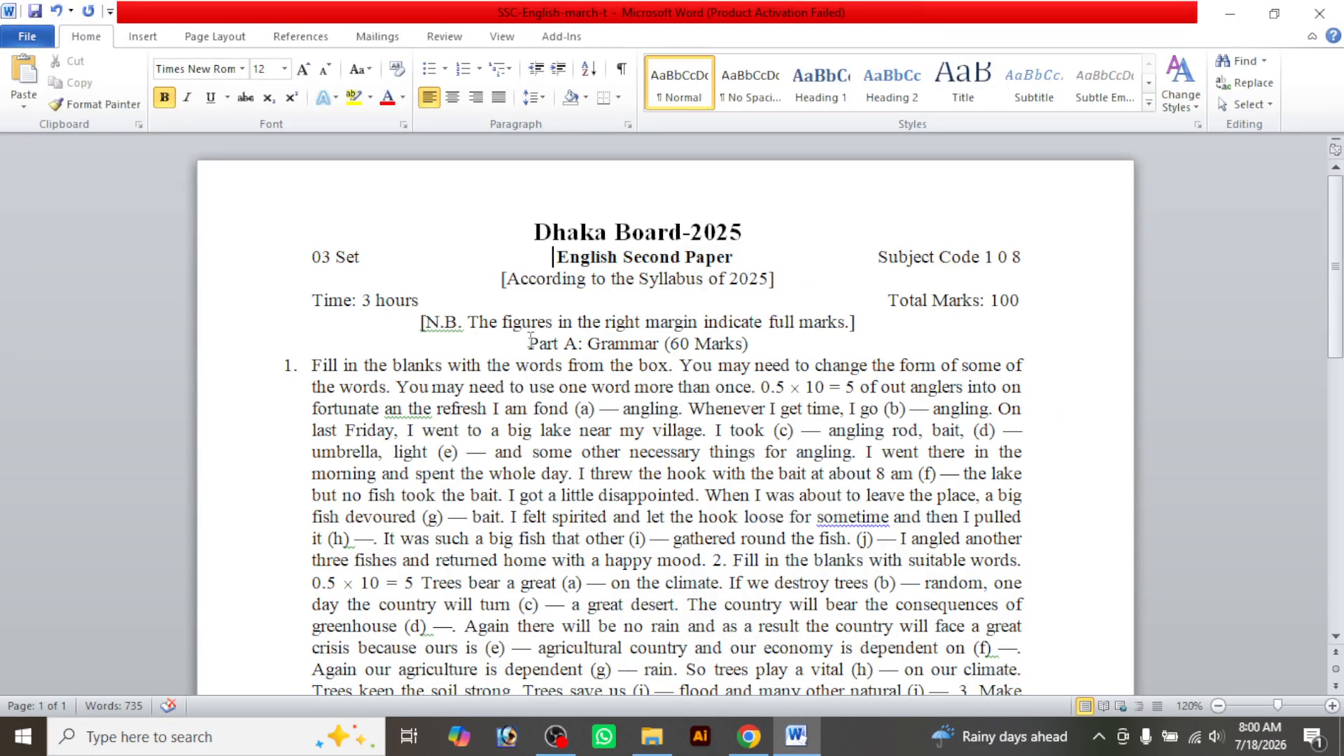
{"action": "left_click_drag", "start_coordinate": [530, 343], "coordinate": [755, 342]}
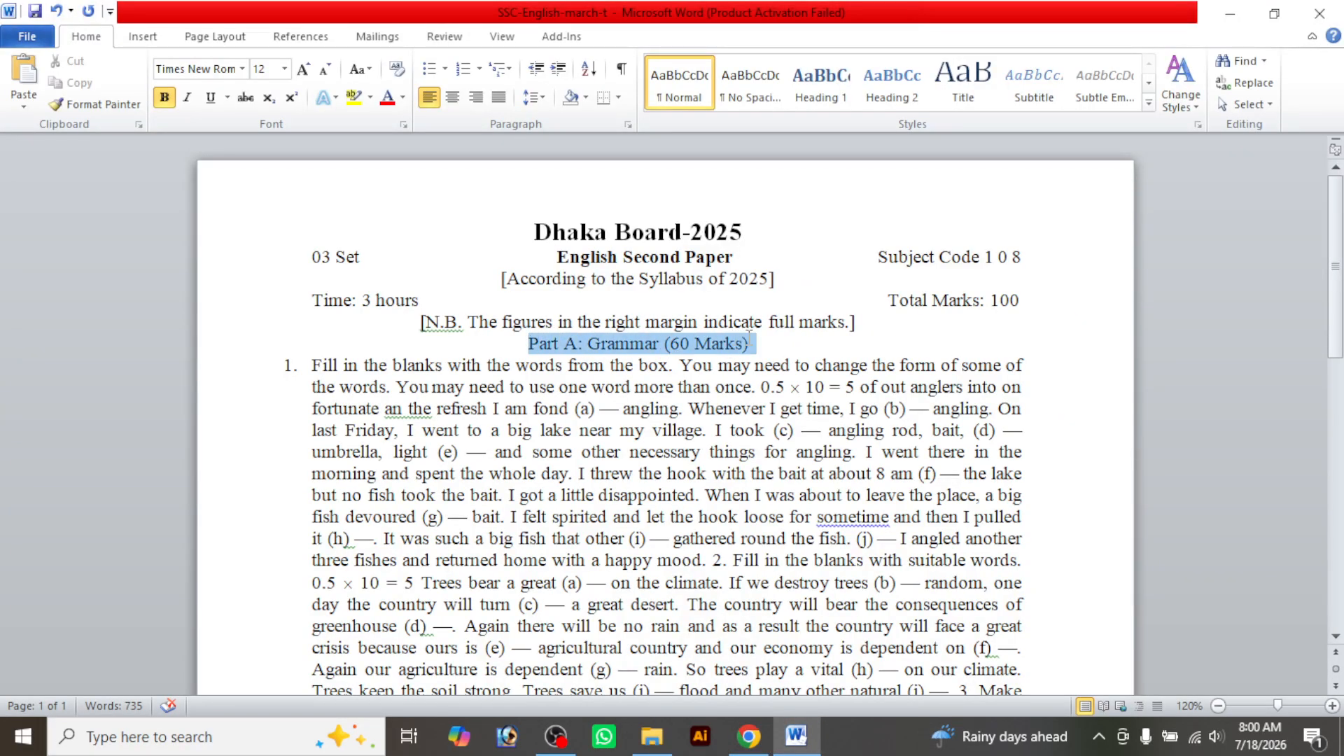
{"action": "left_click", "coordinate": [168, 98]}
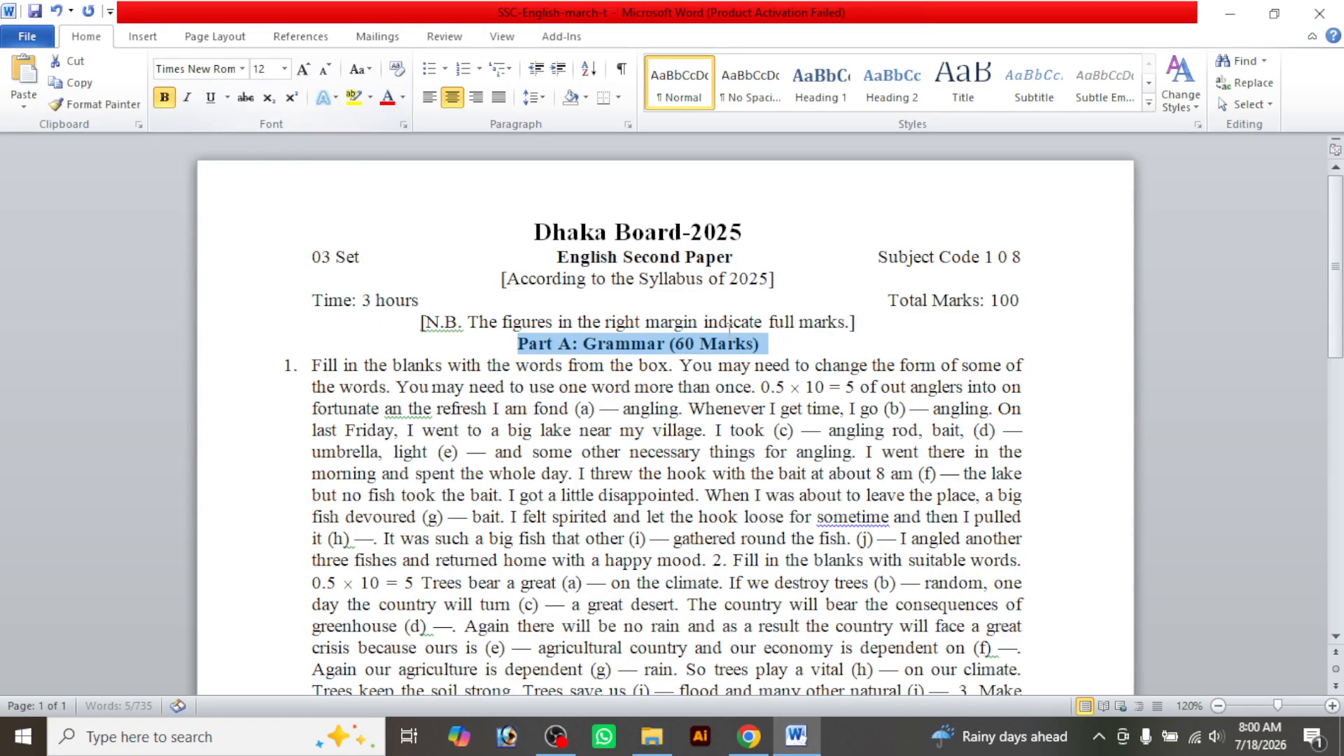
{"action": "left_click", "coordinate": [748, 344]}
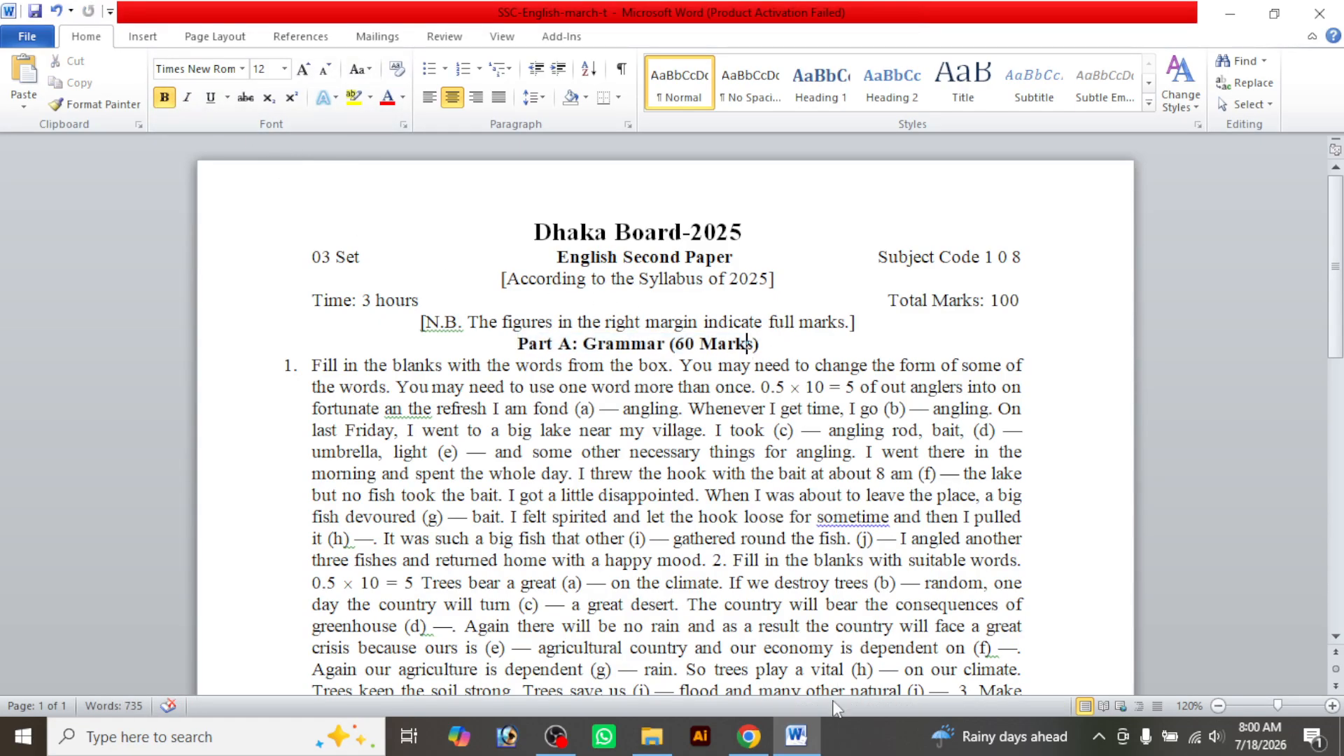
Check question 1 in the PDF and bold its instruction in Word, from "Fill in the blanks" to "more than once."
{"action": "left_click", "coordinate": [807, 744]}
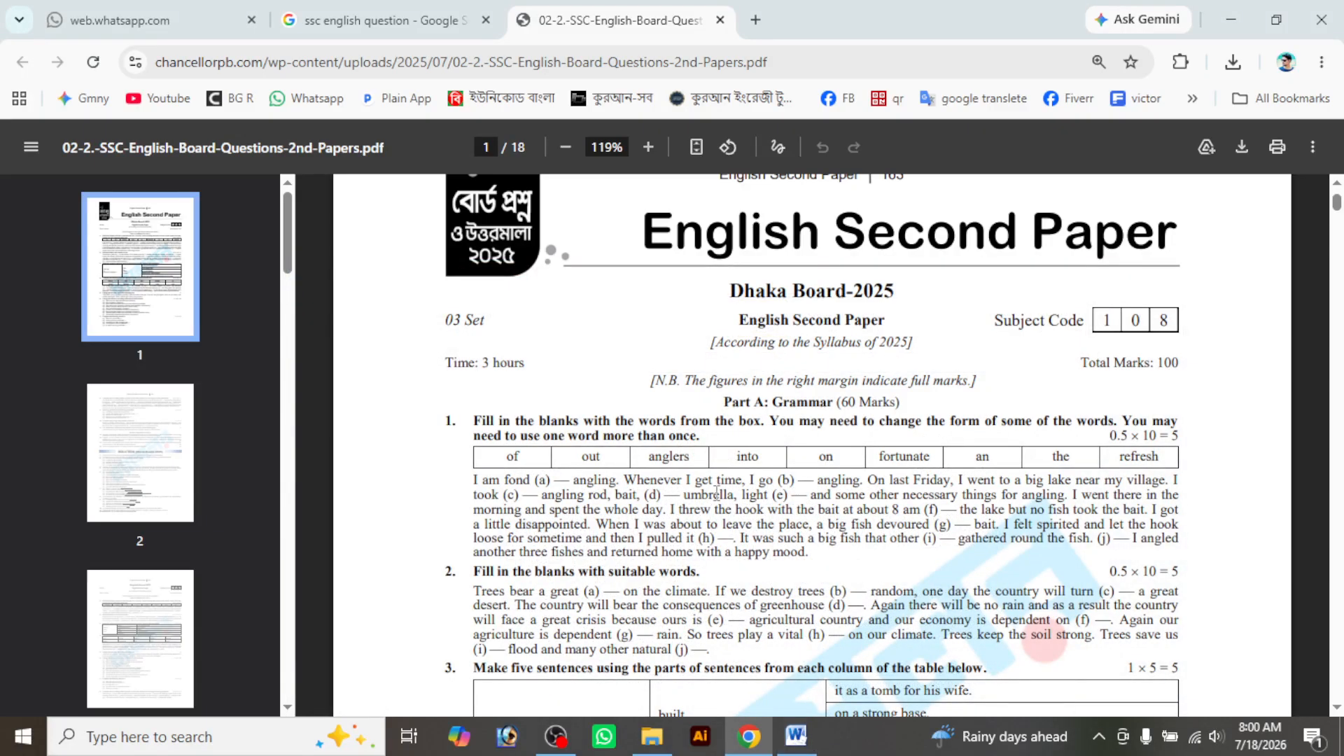
{"action": "left_click_drag", "start_coordinate": [710, 439], "coordinate": [678, 428]}
{"action": "left_click", "coordinate": [796, 736]}
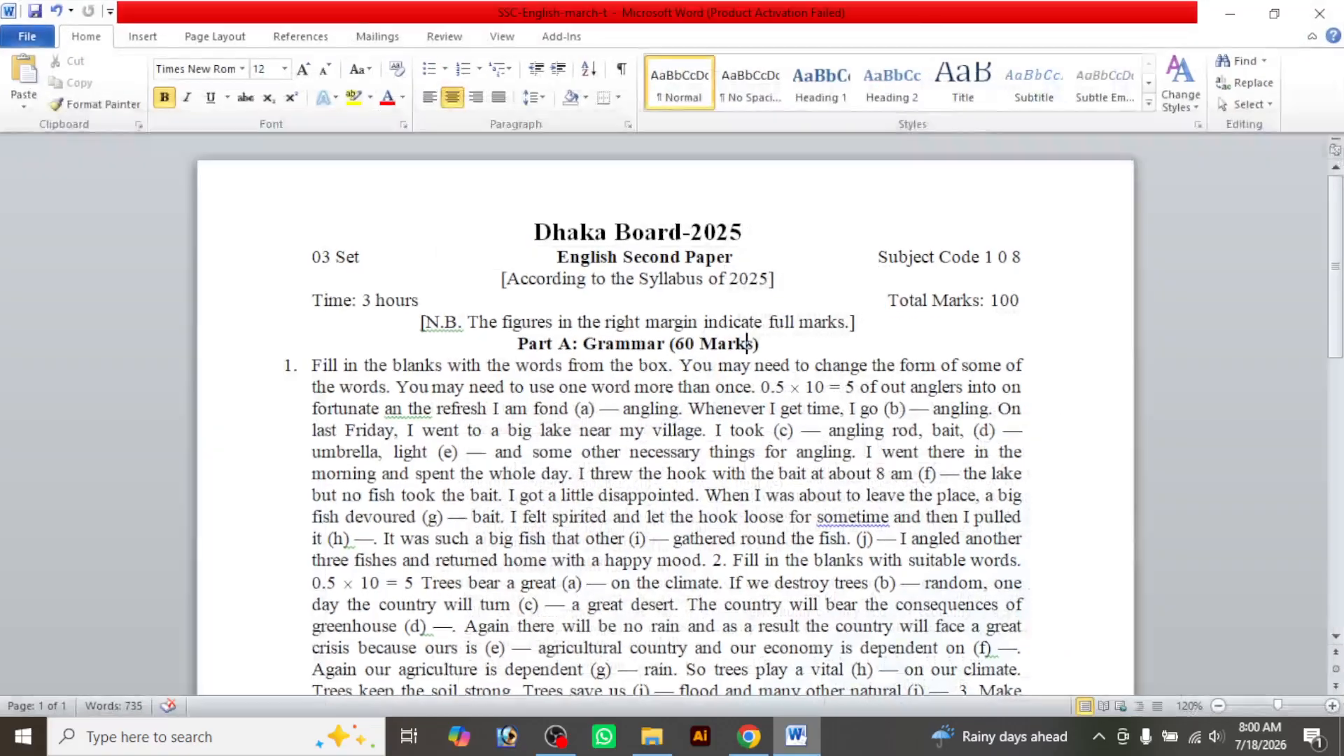
{"action": "left_click", "coordinate": [759, 388]}
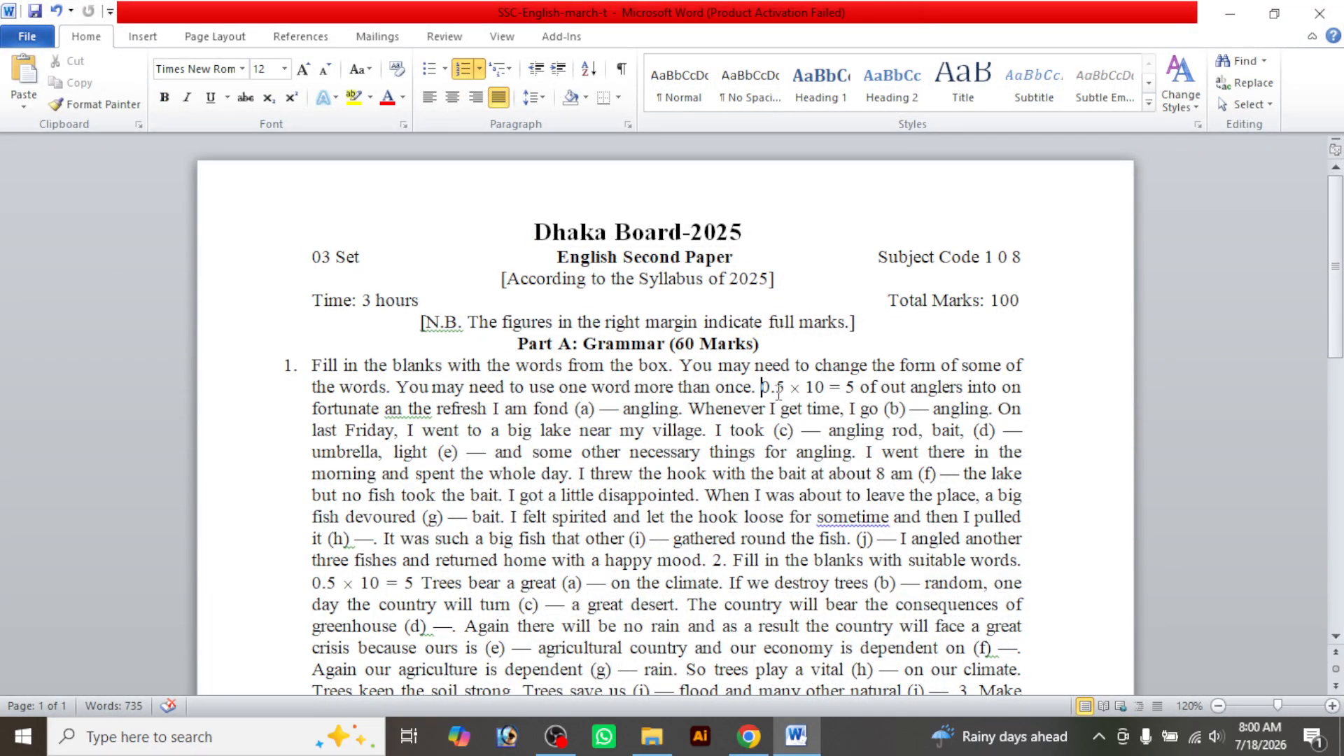
{"action": "left_click_drag", "start_coordinate": [757, 387], "coordinate": [312, 364]}
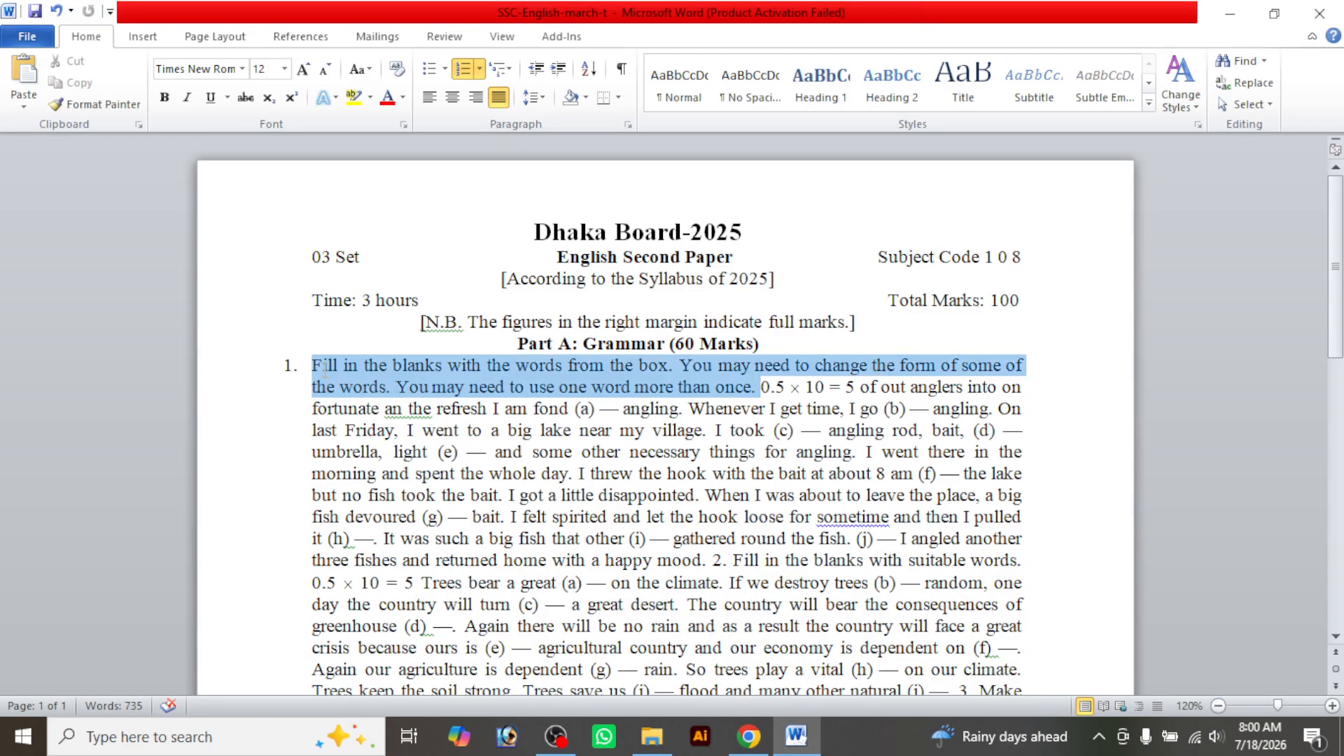
{"action": "left_click", "coordinate": [172, 99]}
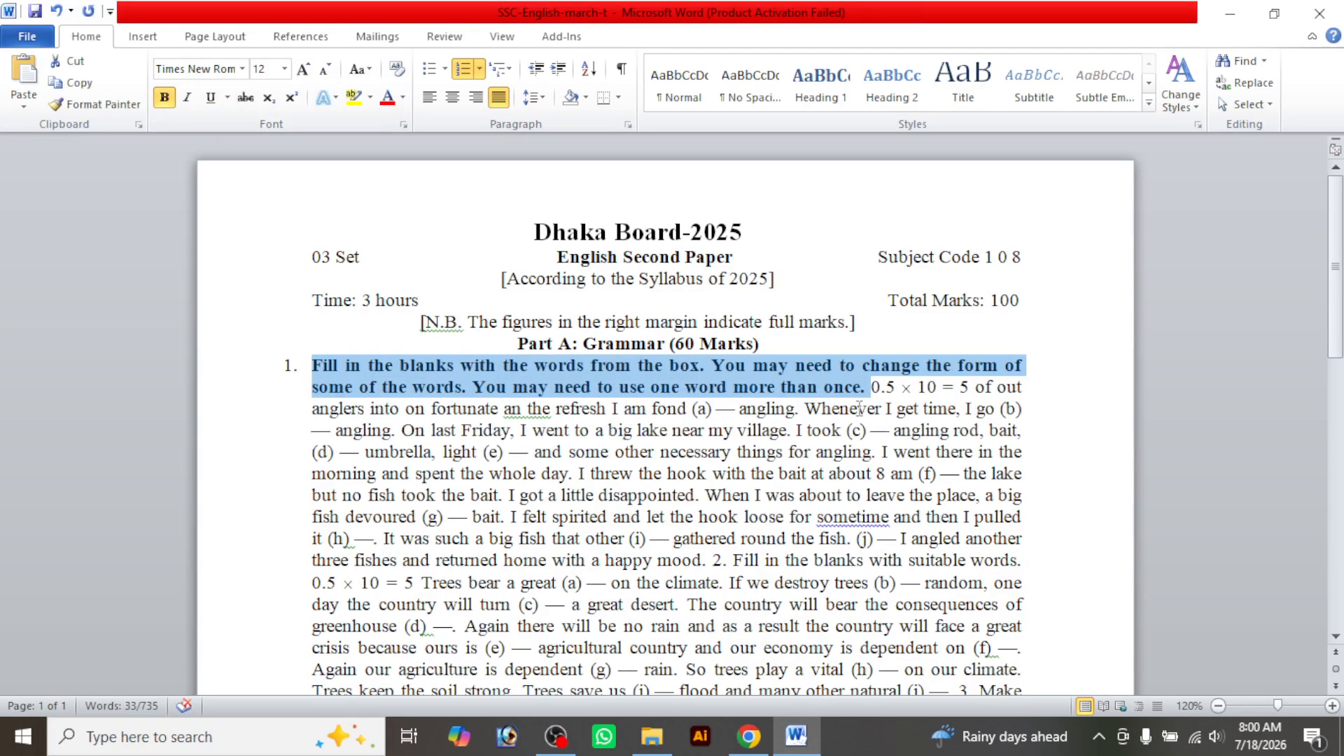
Start a new paragraph before "of out anglers" in question 1 and compare the layout with the PDF
{"action": "left_click", "coordinate": [977, 389]}
{"action": "key", "text": "Return"}
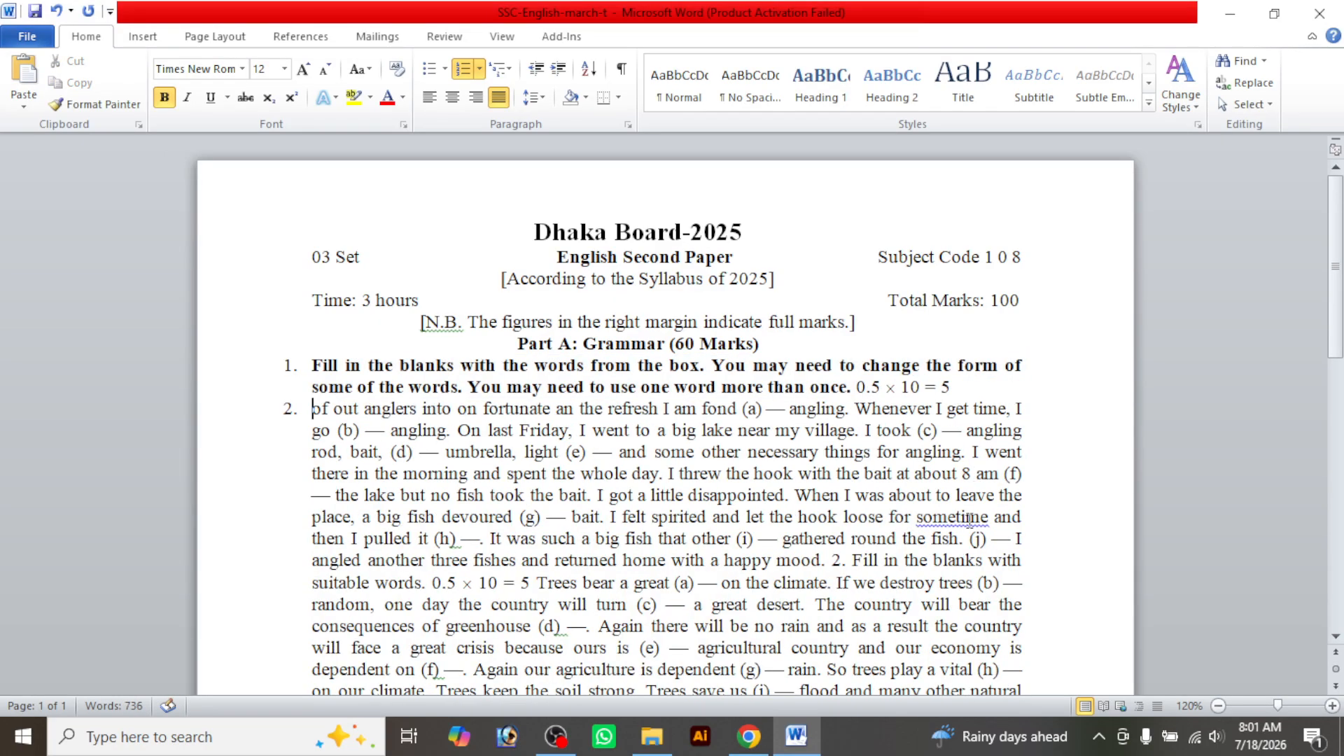
{"action": "left_click", "coordinate": [749, 735]}
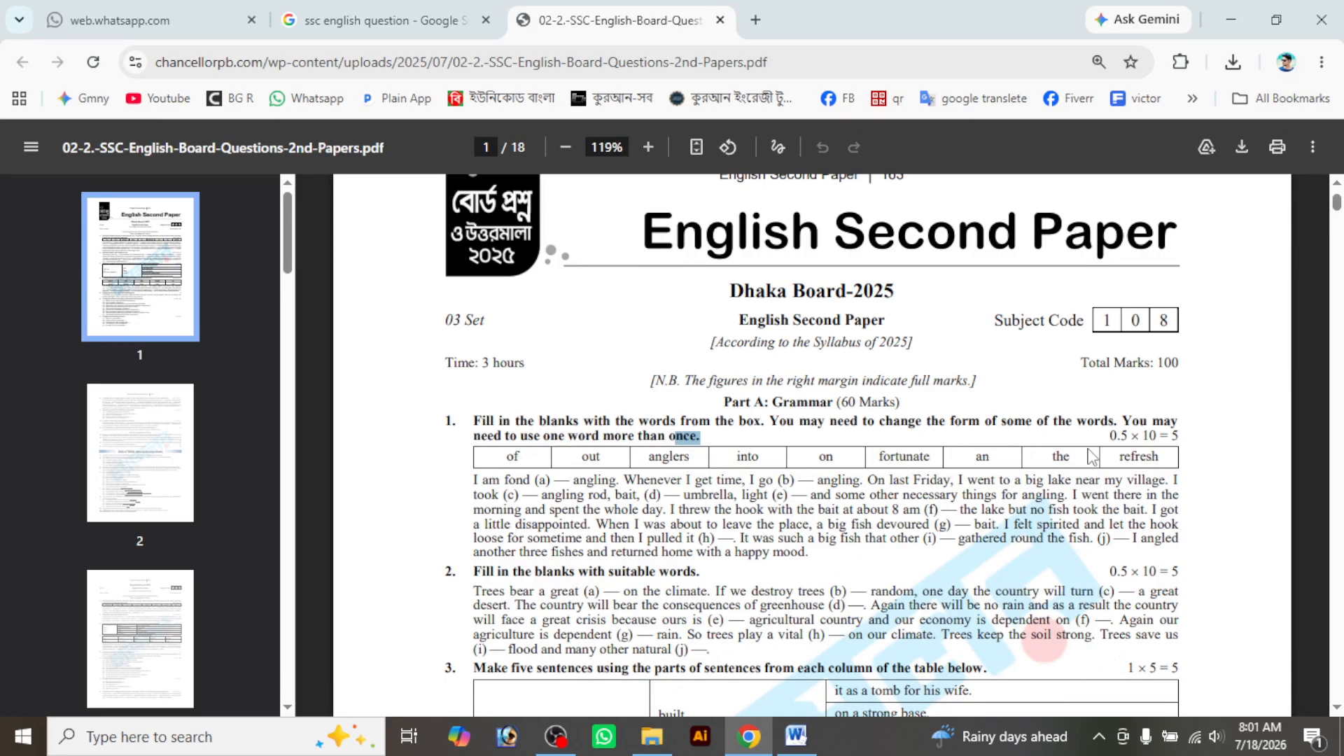
{"action": "left_click", "coordinate": [805, 734]}
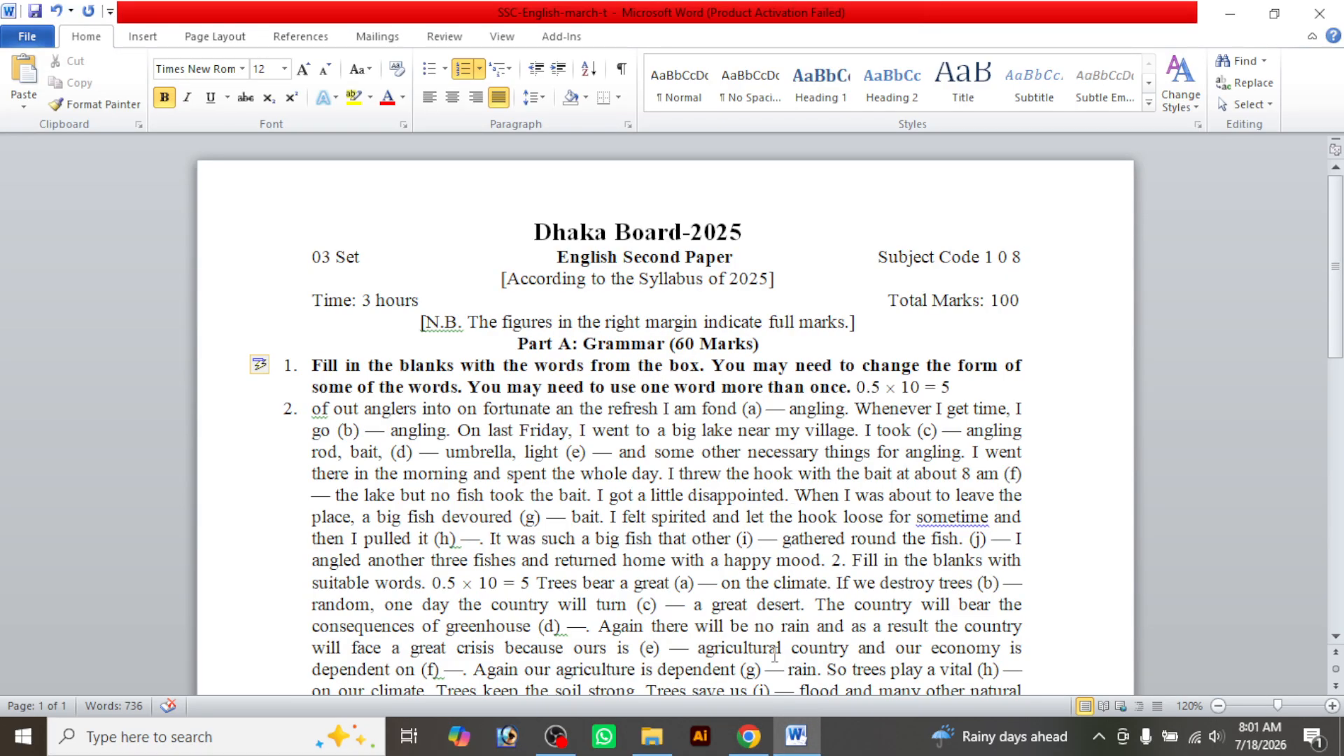
{"action": "left_click", "coordinate": [785, 746]}
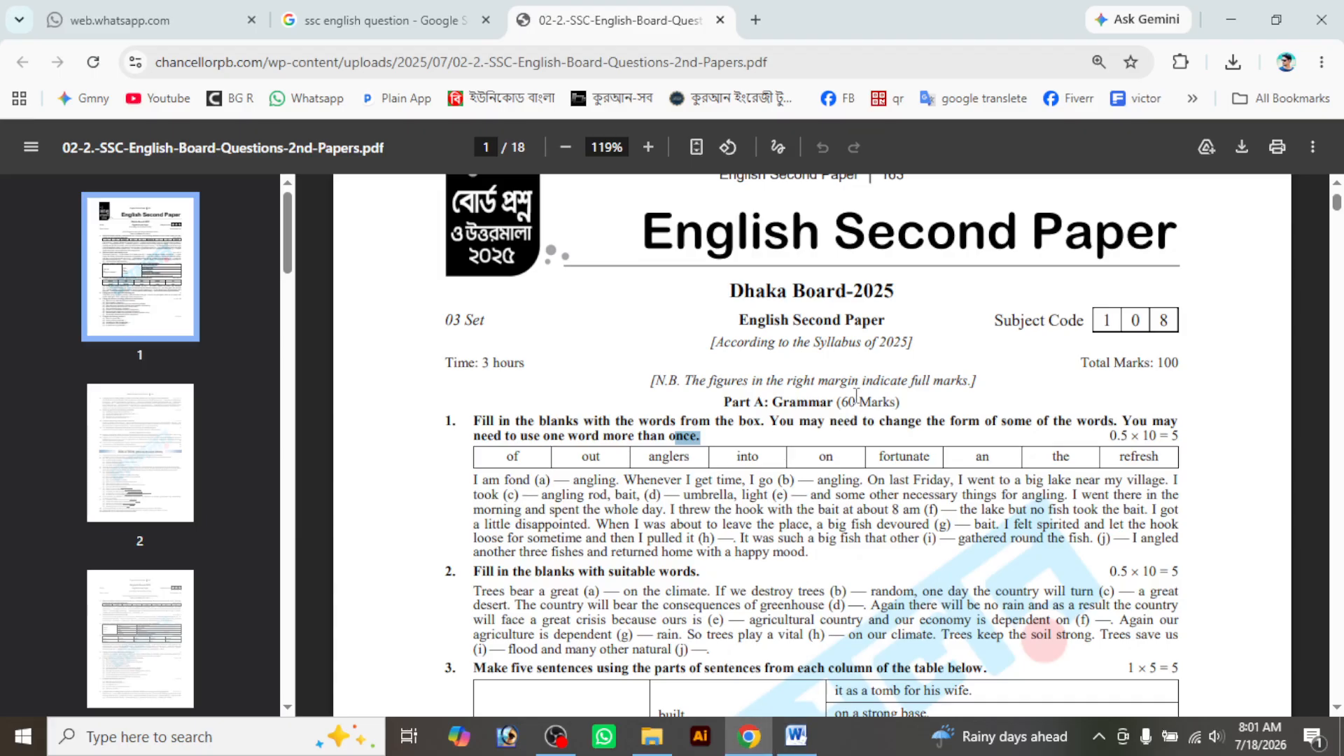
{"action": "left_click", "coordinate": [795, 735]}
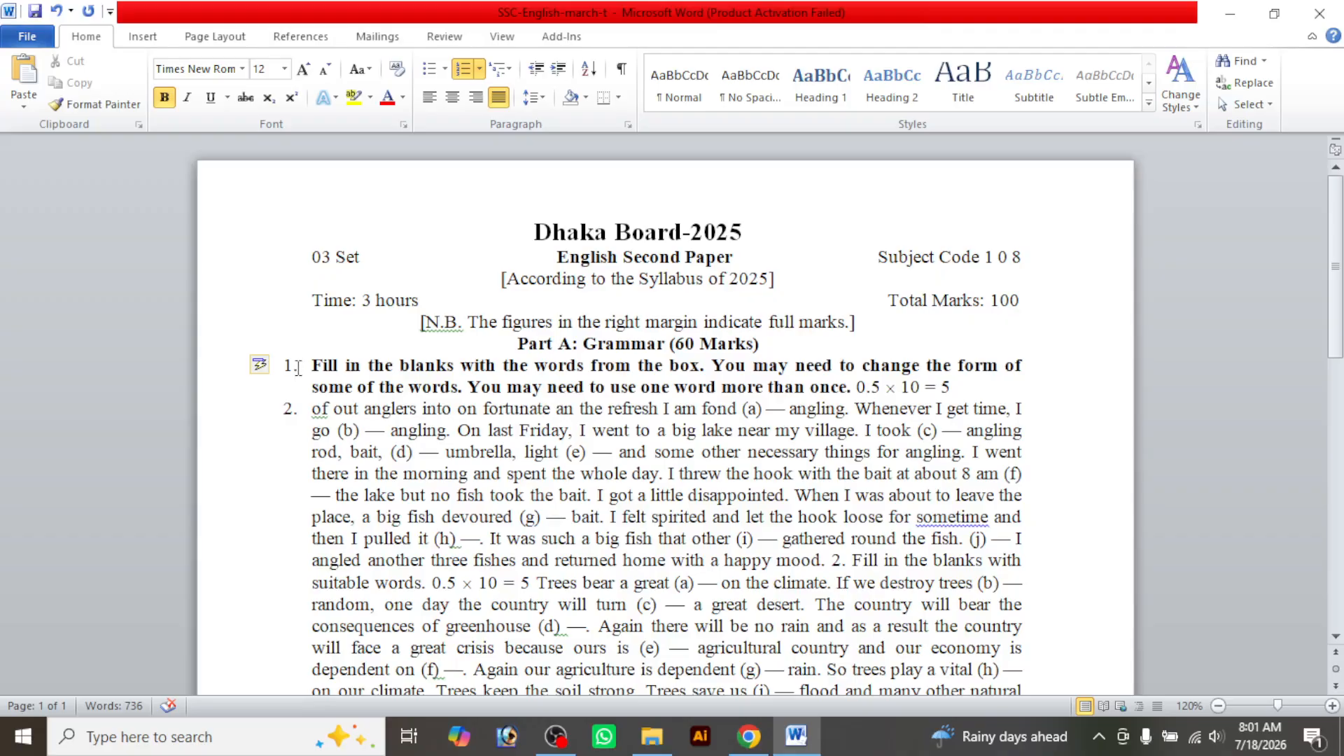
Set the font size of all question text, from question 1 to the end of the document, to 10
{"action": "left_click_drag", "start_coordinate": [313, 364], "coordinate": [756, 562]}
{"action": "left_click", "coordinate": [284, 69]}
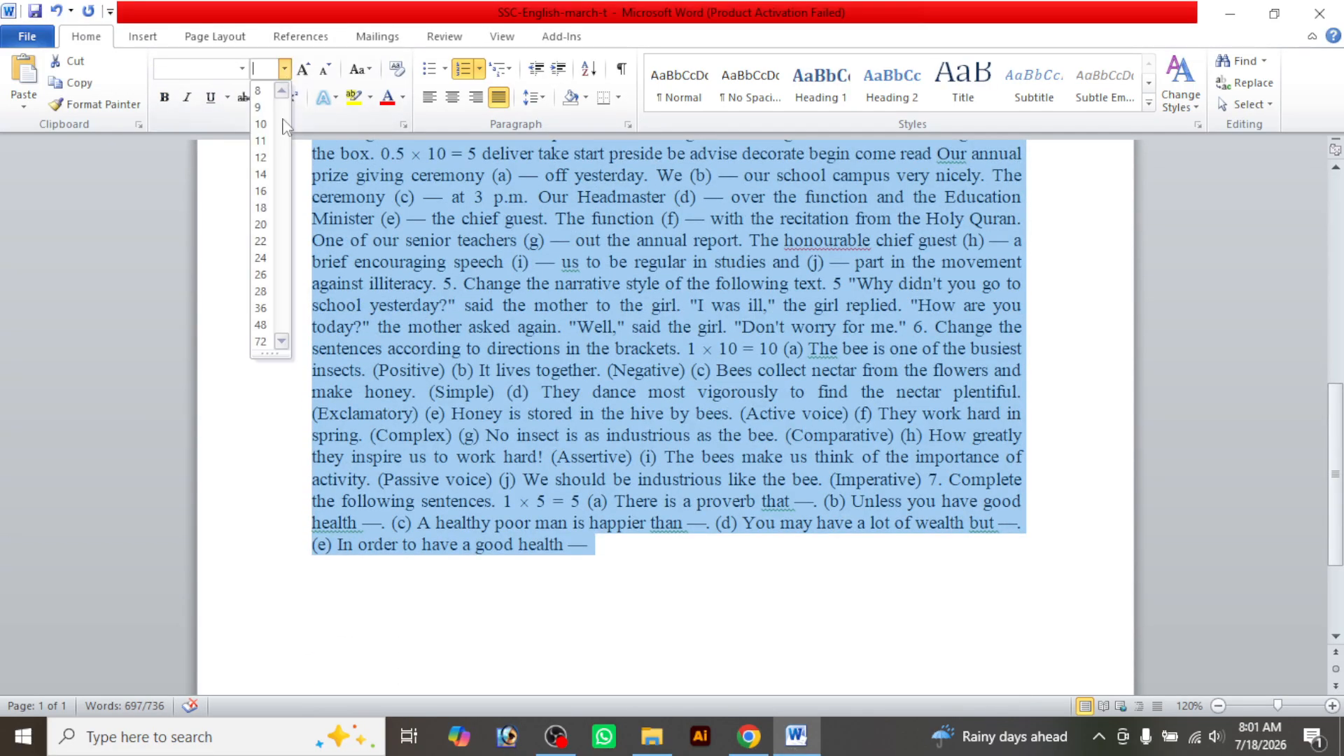
{"action": "left_click", "coordinate": [270, 126]}
{"action": "scroll", "coordinate": [711, 414], "scroll_direction": "up", "scroll_amount": 15}
{"action": "left_click", "coordinate": [681, 464]}
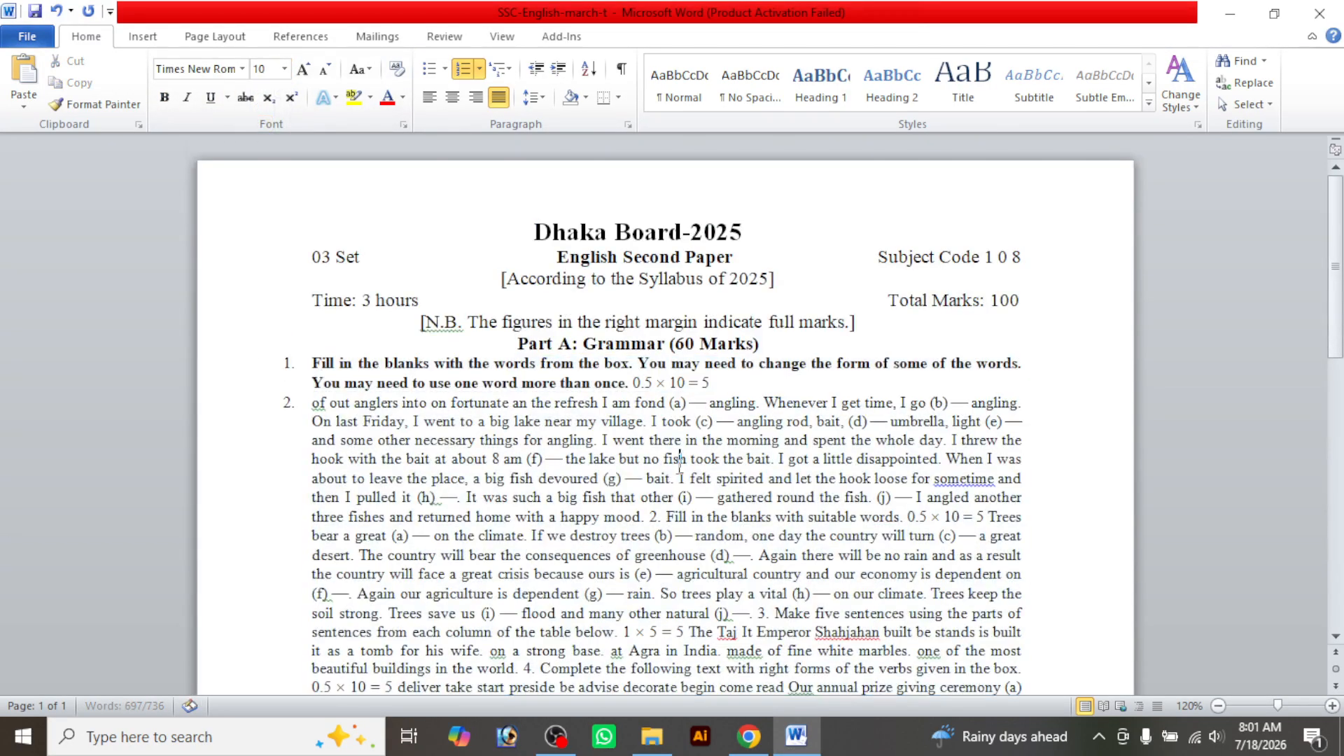
{"action": "scroll", "coordinate": [808, 482], "scroll_direction": "up", "scroll_amount": 1}
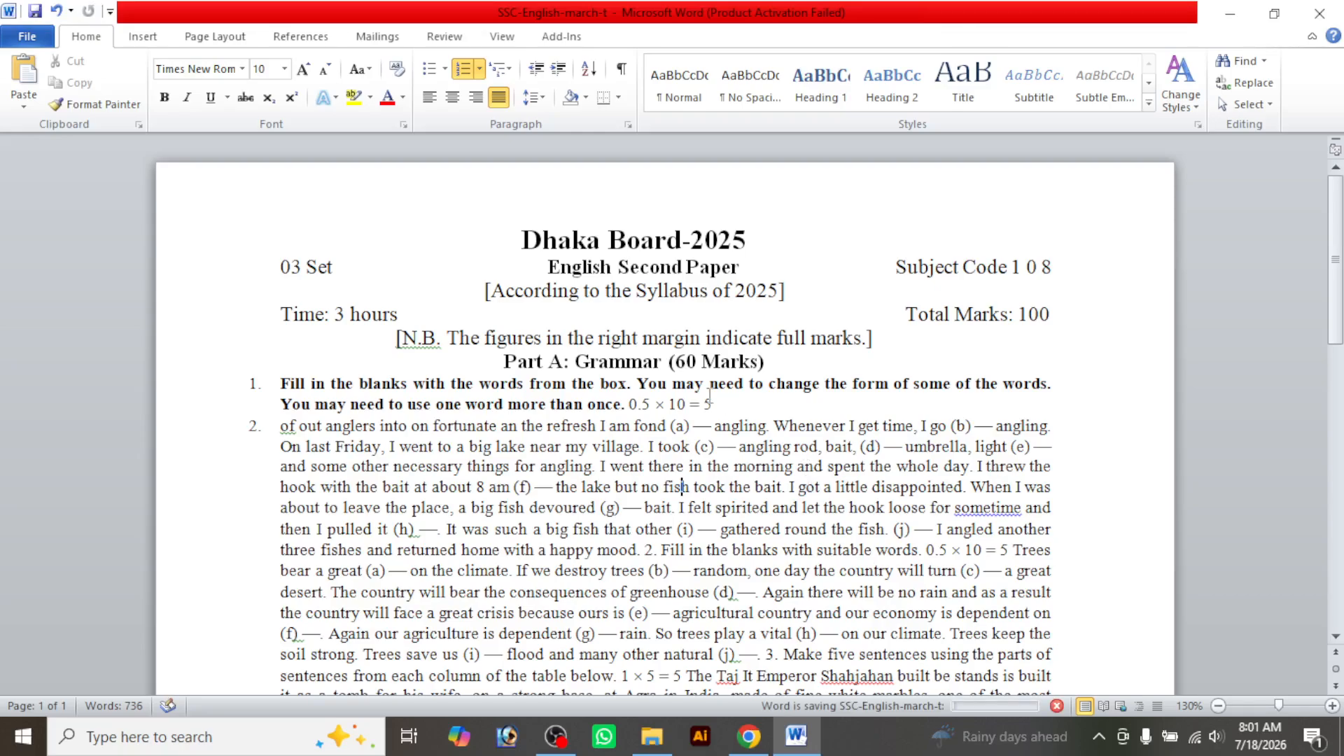
Push the marks "0.5 × 10 = 5" of question 1 to the right margin with tabs
{"action": "left_click", "coordinate": [632, 404]}
{"action": "key", "text": "Tab"}
{"action": "key", "text": "Tab"}
{"action": "key", "text": "Tab"}
{"action": "key", "text": "Tab"}
{"action": "key", "text": "Tab"}
{"action": "key", "text": "Tab"}
{"action": "key", "text": "Tab"}
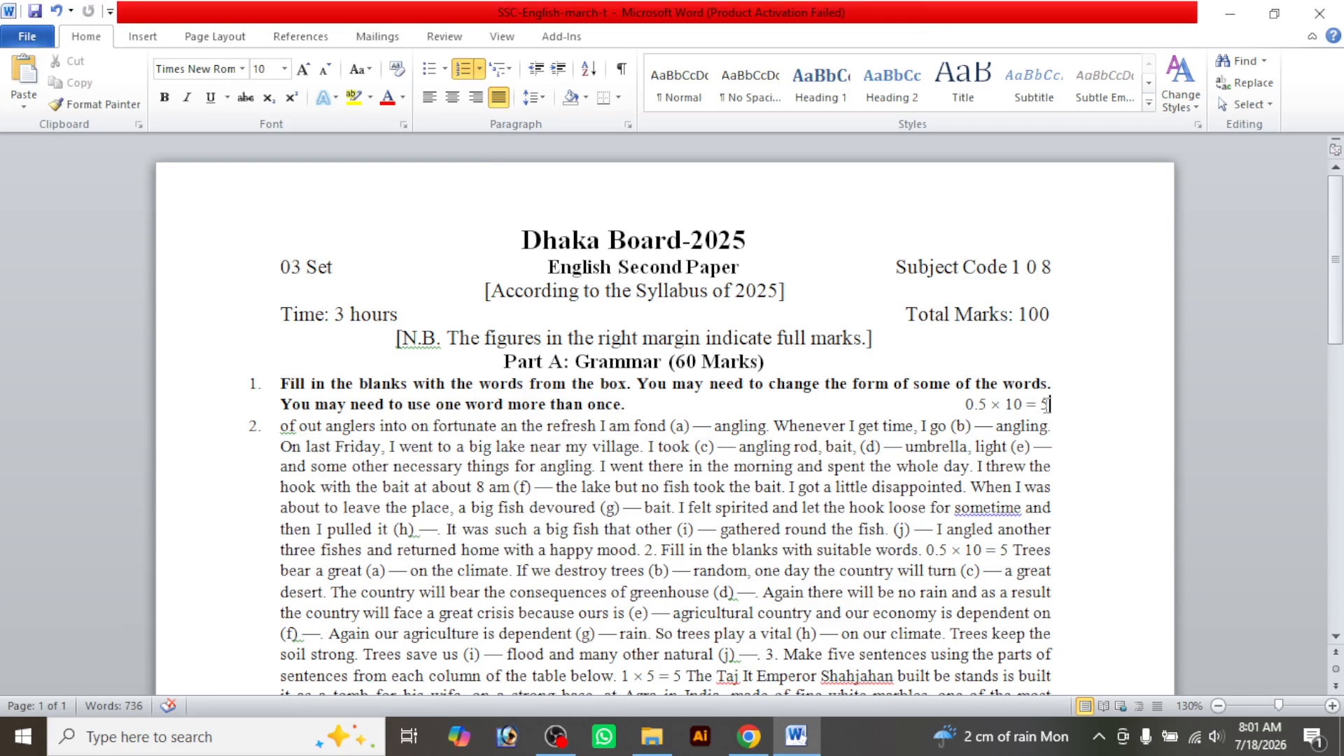
Add two blank unnumbered lines below question 1's instruction and remove the numbering from the passage, checking the PDF layout
{"action": "key", "text": "Return"}
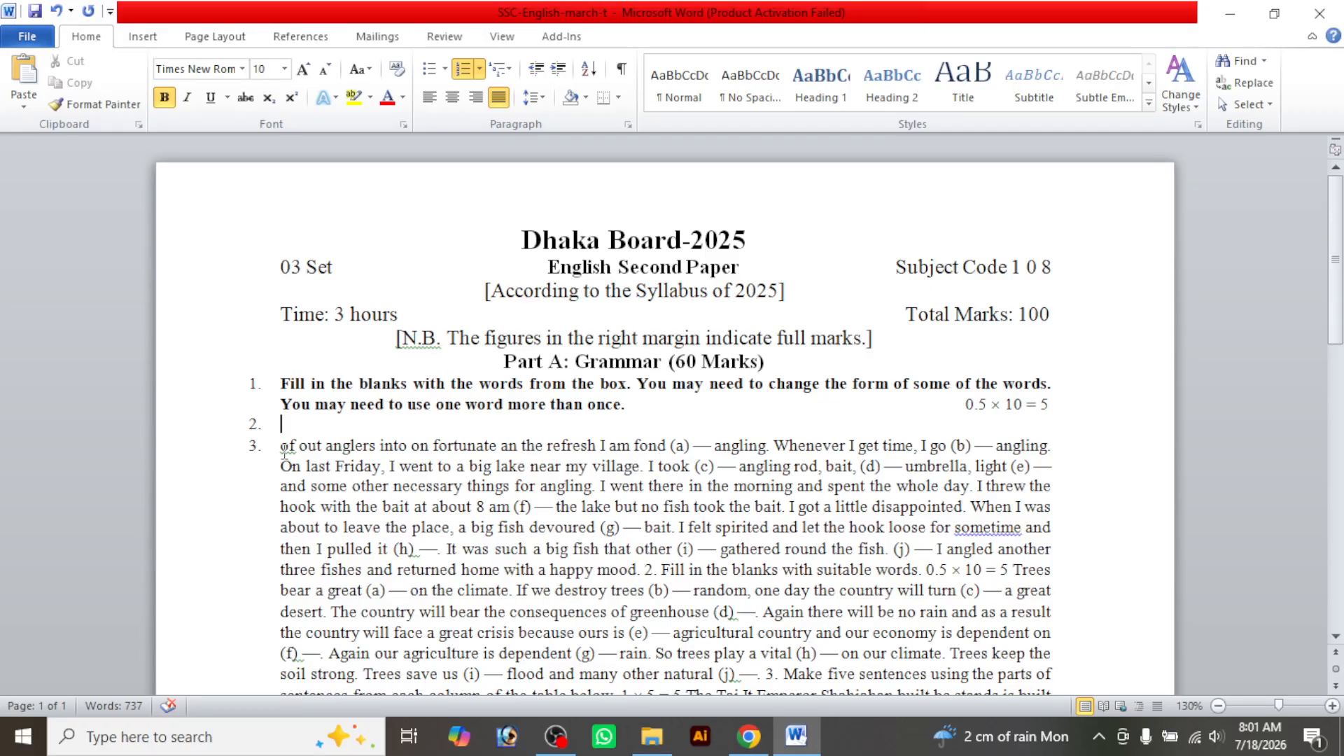
{"action": "key", "text": "BackSpace"}
{"action": "key", "text": "BackSpace"}
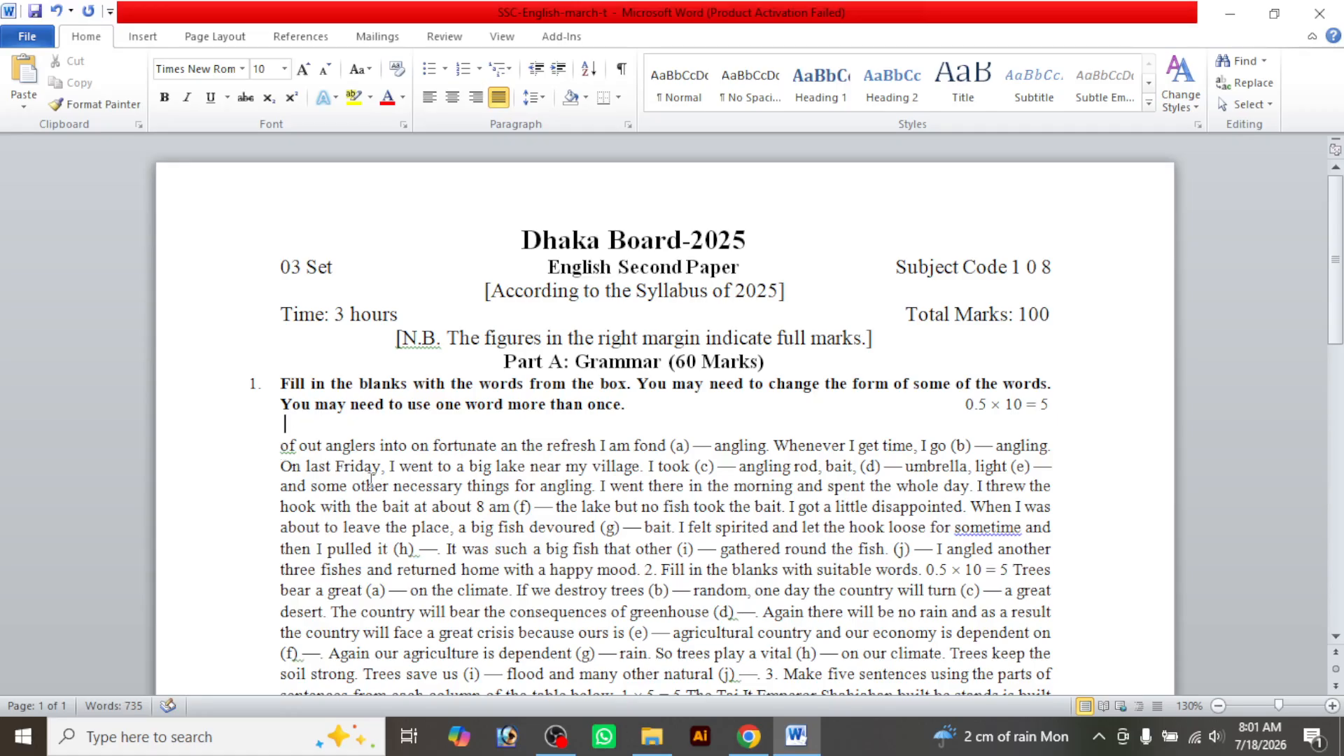
{"action": "left_click", "coordinate": [795, 739]}
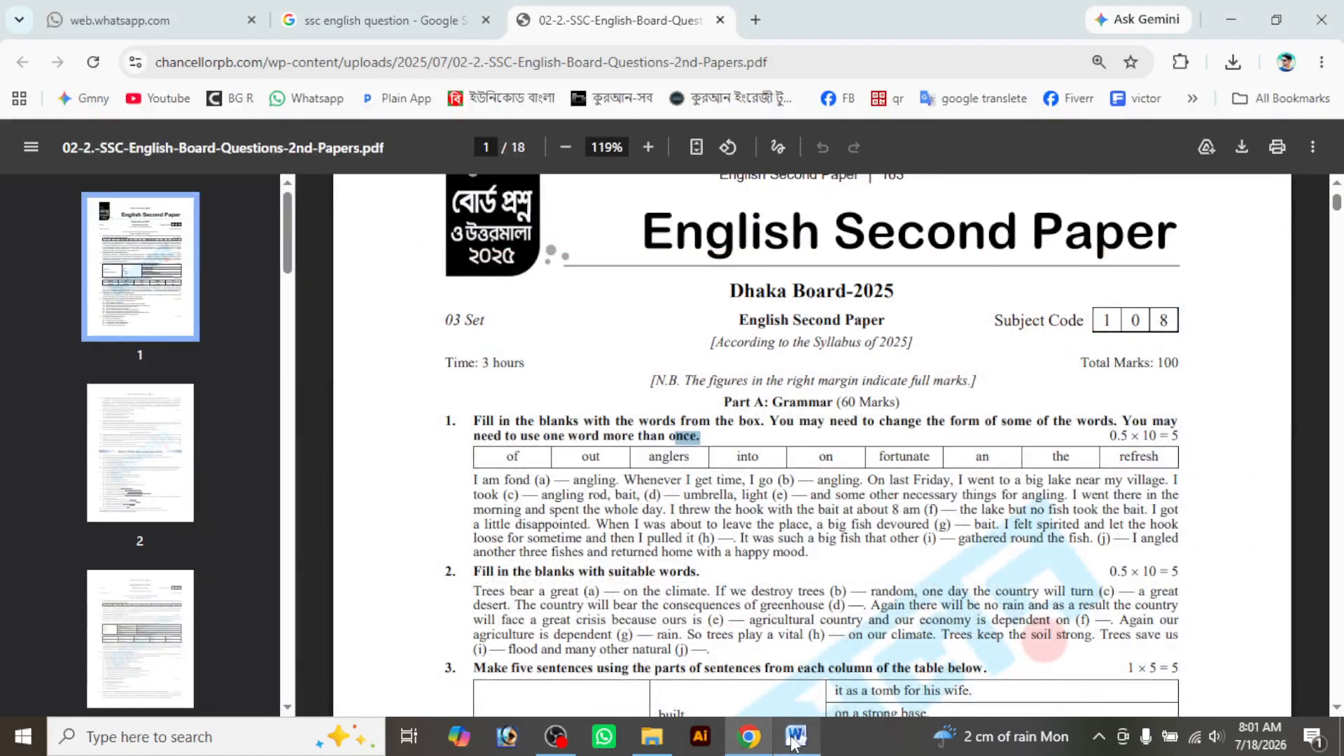
{"action": "left_click", "coordinate": [794, 738]}
{"action": "key", "text": "Return"}
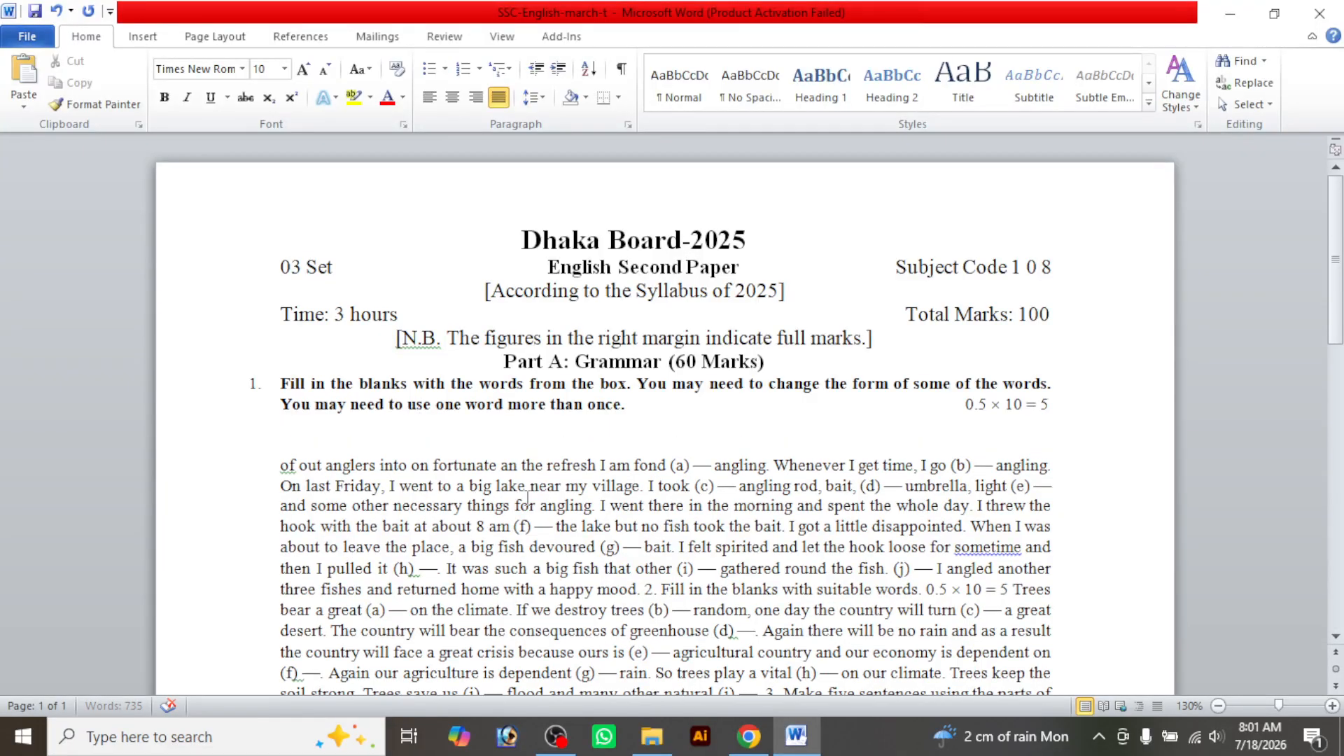
Check the word box in the PDF and insert a table of nine columns and one row below question 1's instruction
{"action": "left_click", "coordinate": [288, 427]}
{"action": "left_click", "coordinate": [138, 38]}
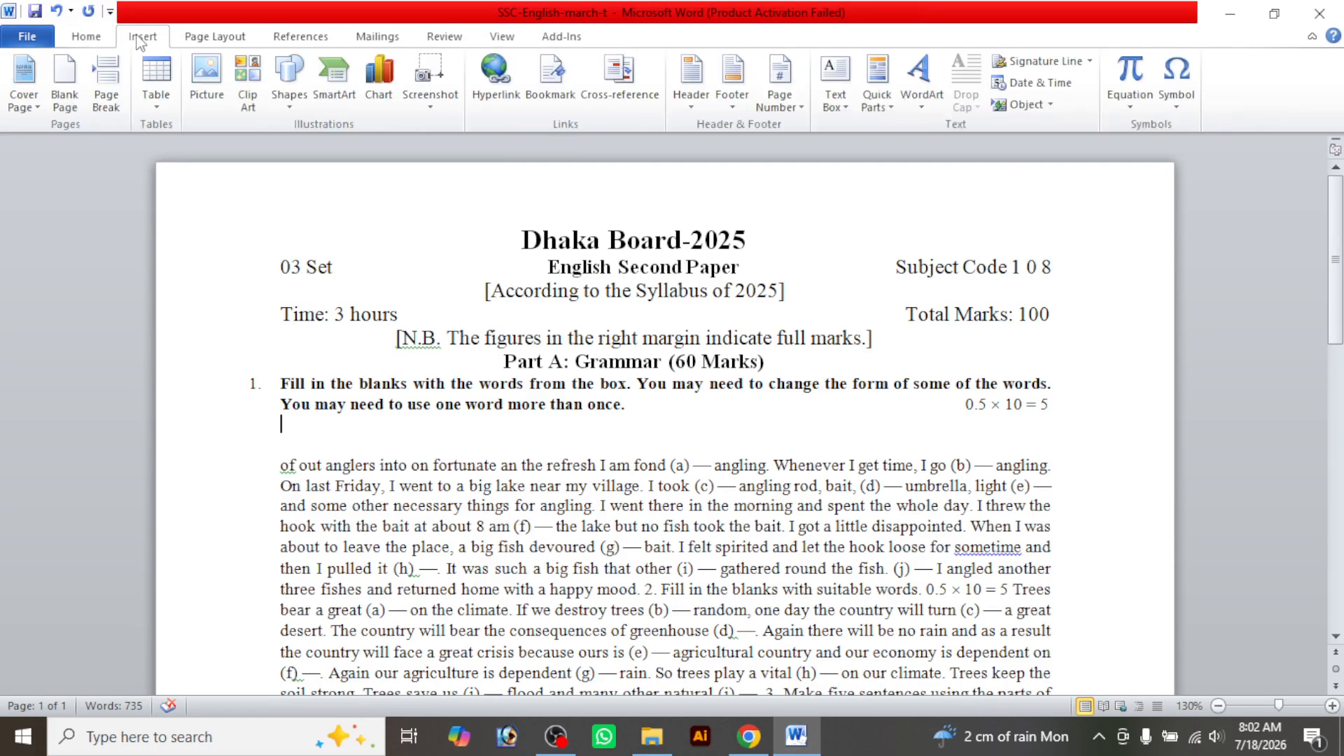
{"action": "left_click", "coordinate": [161, 104]}
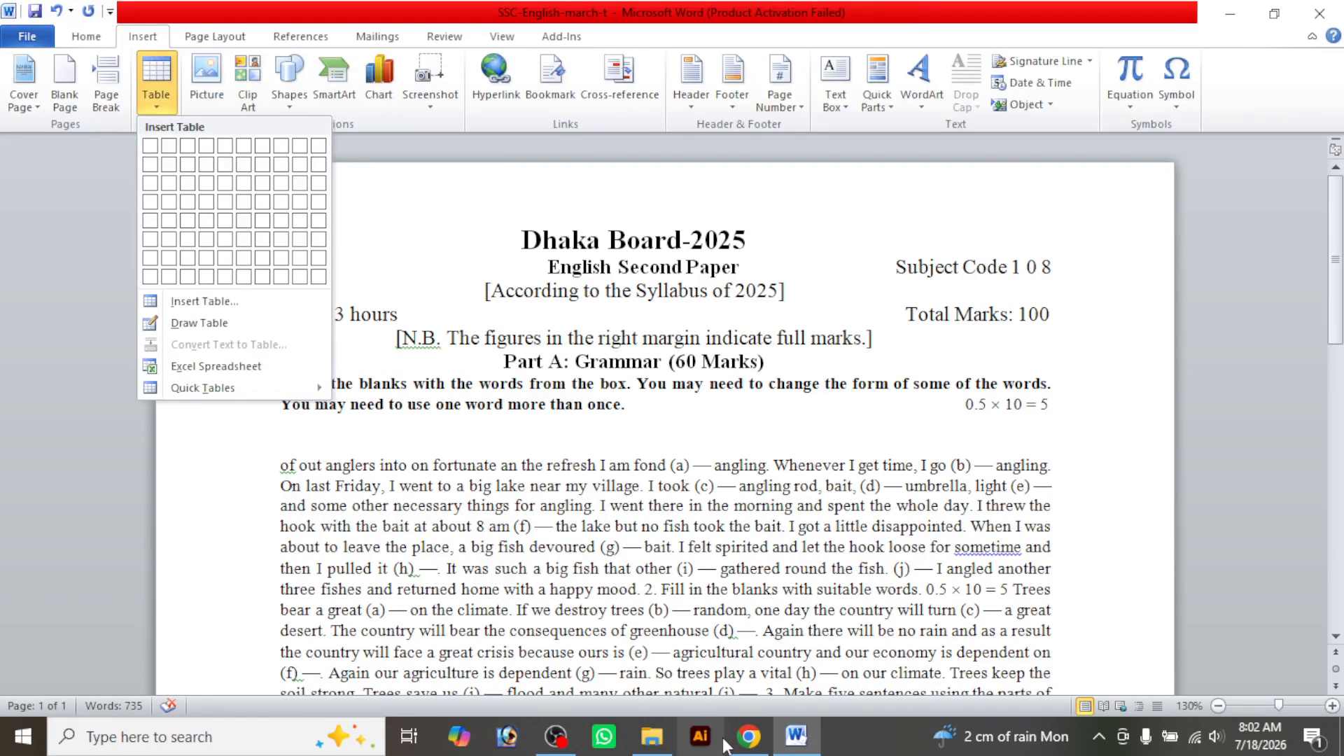
{"action": "left_click", "coordinate": [749, 736]}
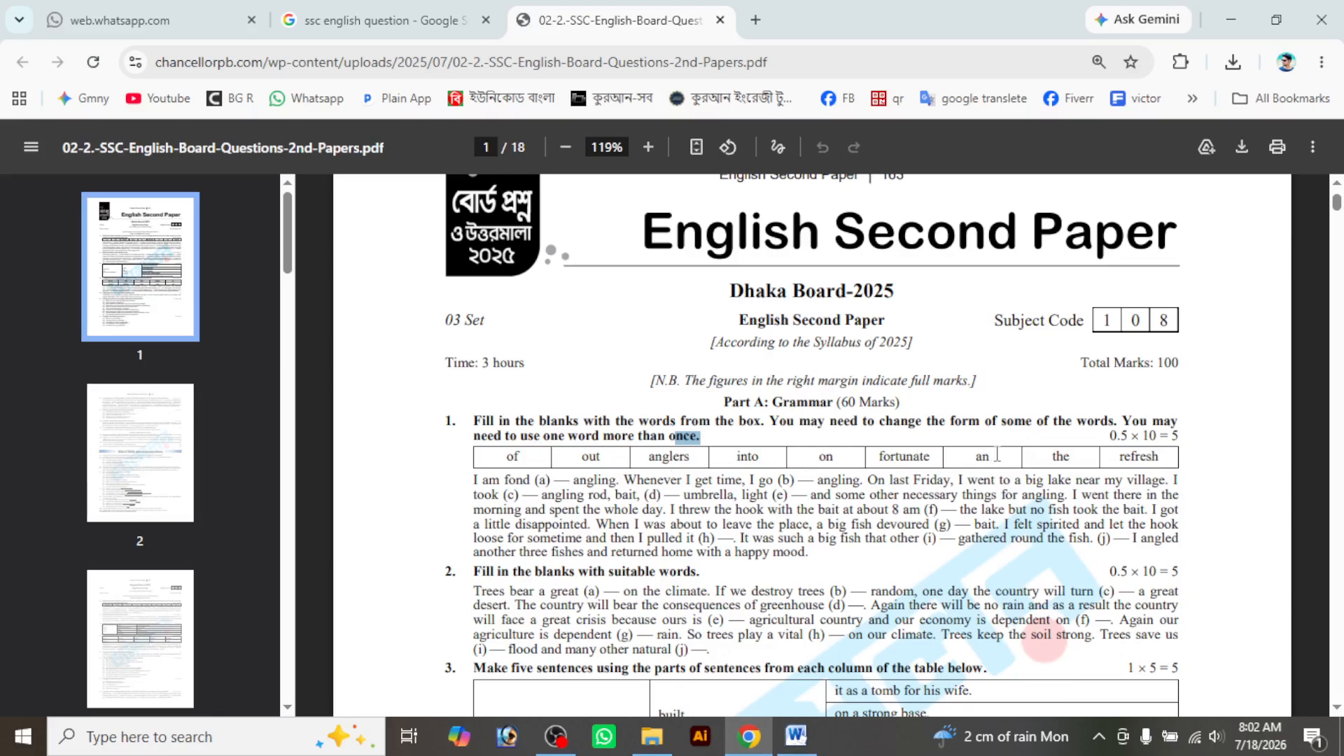
{"action": "left_click", "coordinate": [797, 737]}
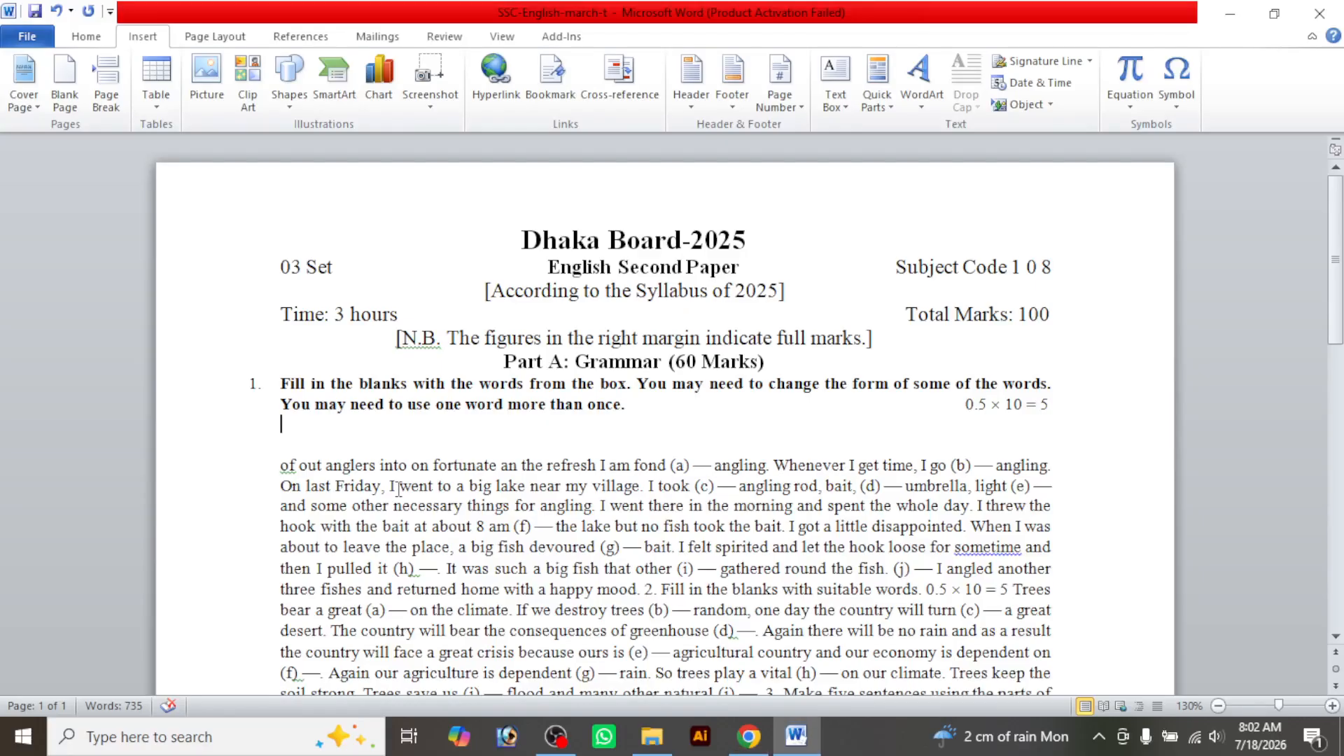
{"action": "left_click", "coordinate": [155, 105]}
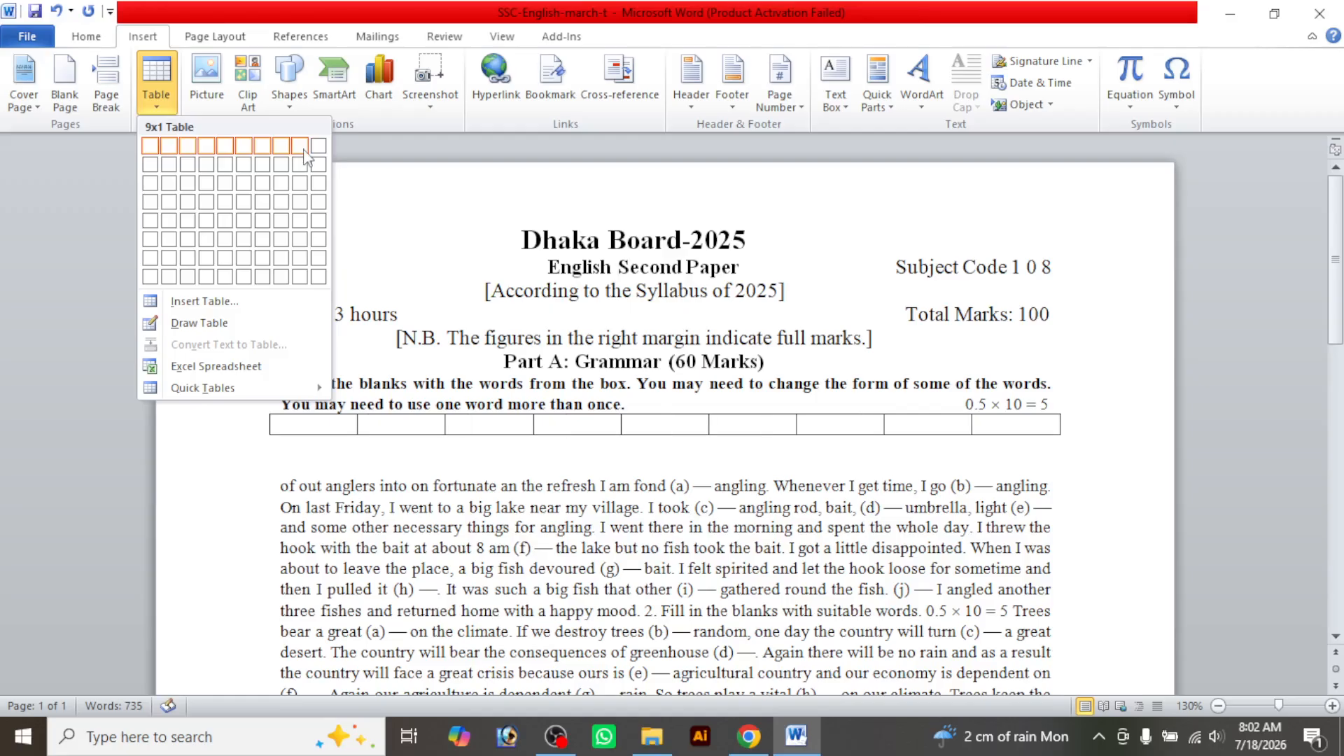
{"action": "left_click", "coordinate": [304, 150]}
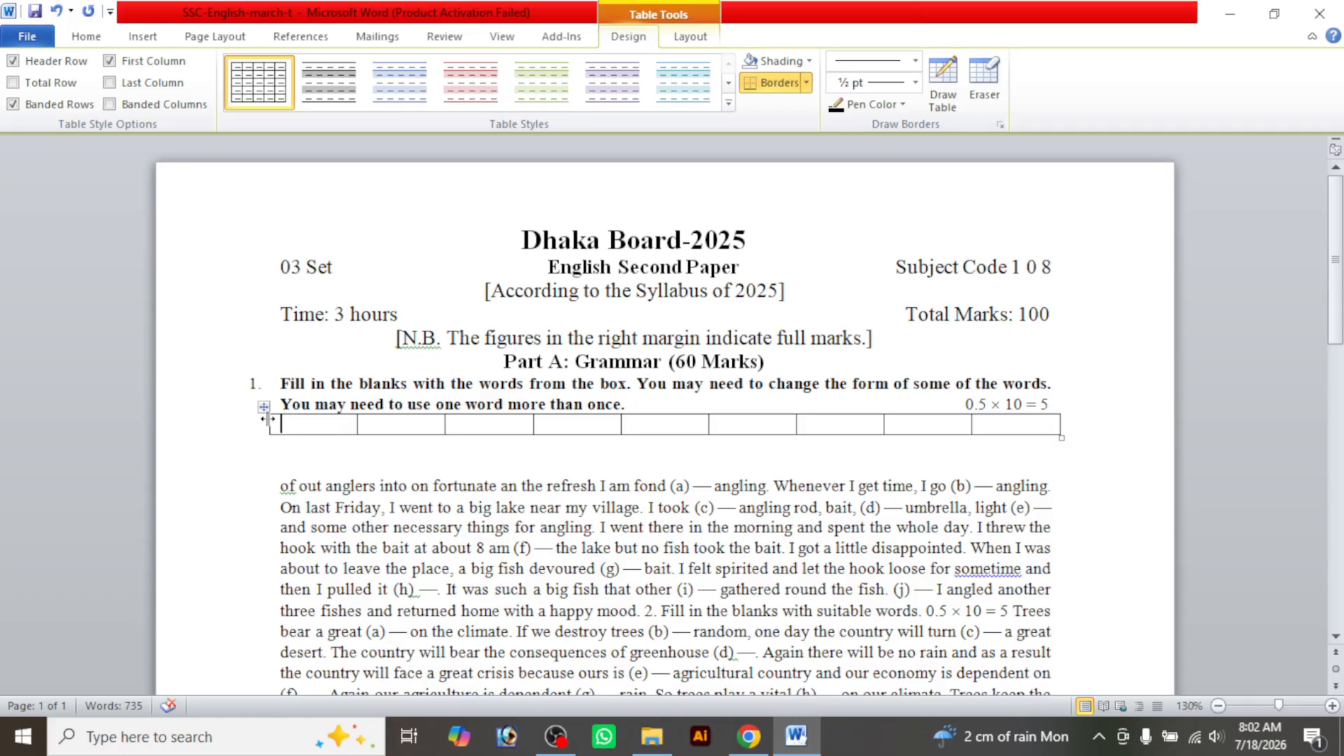
Align both outer edges of the word-box table with the text margins and delete the blank lines beneath it
{"action": "left_click_drag", "start_coordinate": [268, 419], "coordinate": [279, 419]}
{"action": "left_click_drag", "start_coordinate": [1060, 423], "coordinate": [1049, 423]}
{"action": "left_click", "coordinate": [376, 465]}
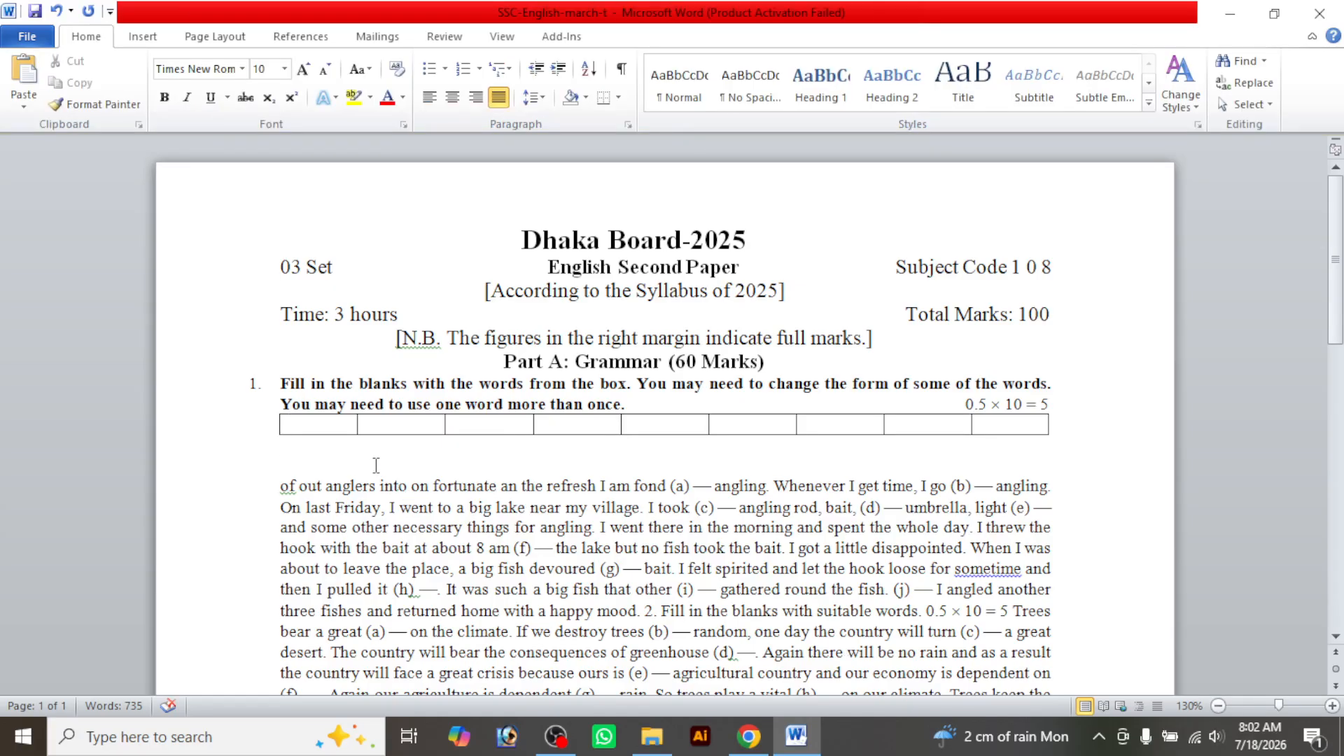
{"action": "key", "text": "Delete"}
{"action": "left_click", "coordinate": [360, 449]}
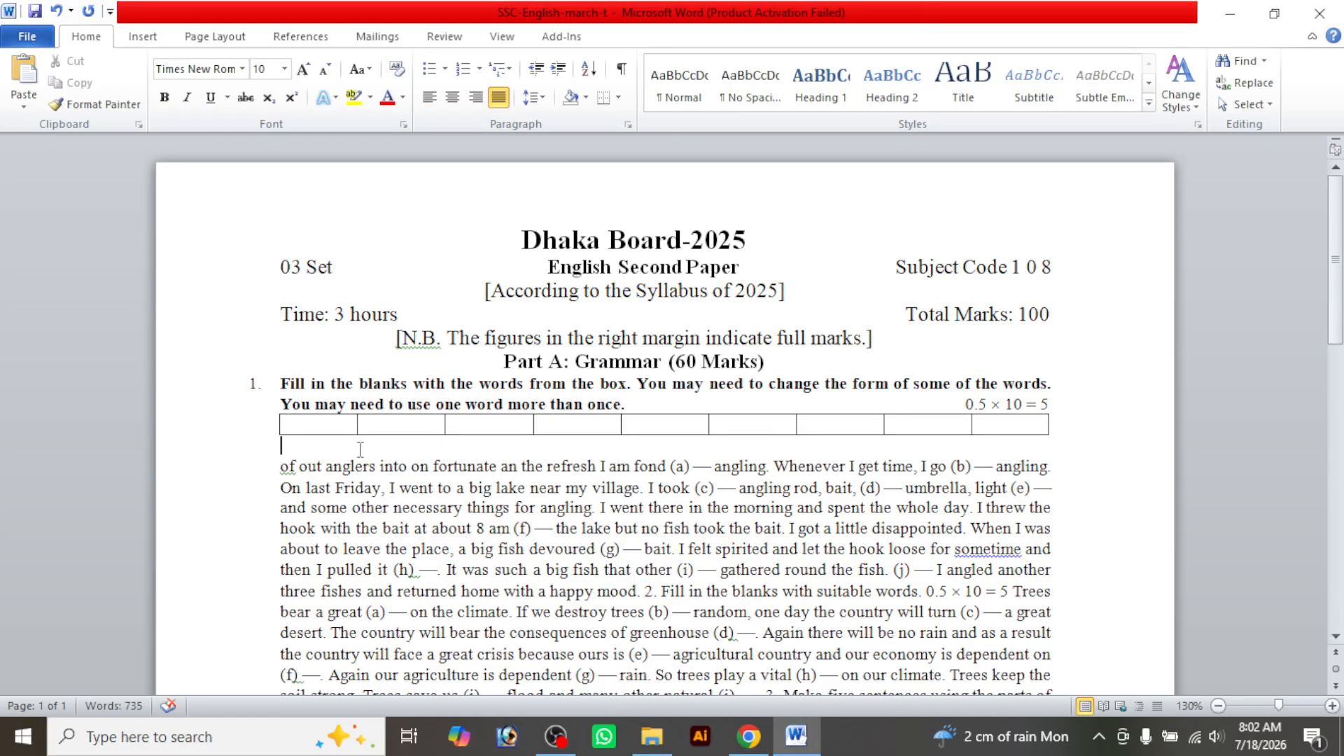
{"action": "key", "text": "Delete"}
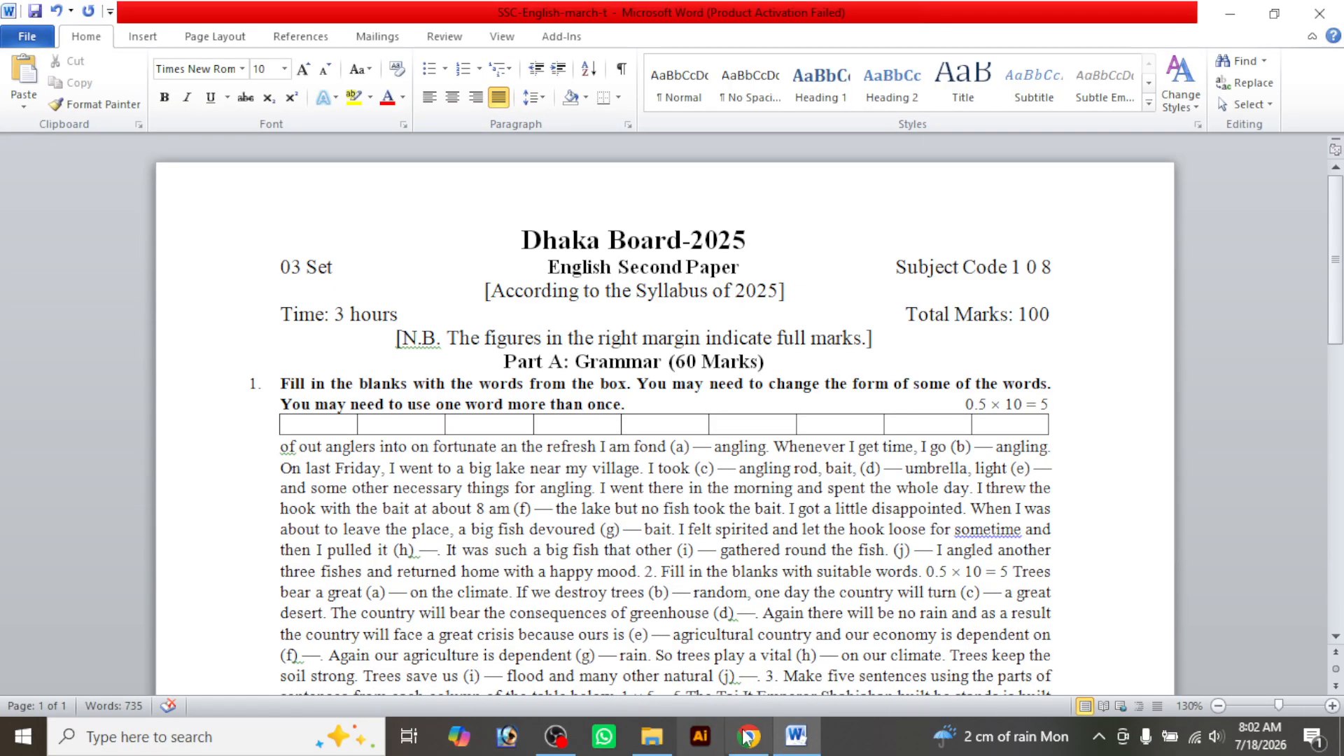
Check the word box in the PDF and move "of" and "out" from the passage's start into the table's first two cells
{"action": "left_click", "coordinate": [749, 737]}
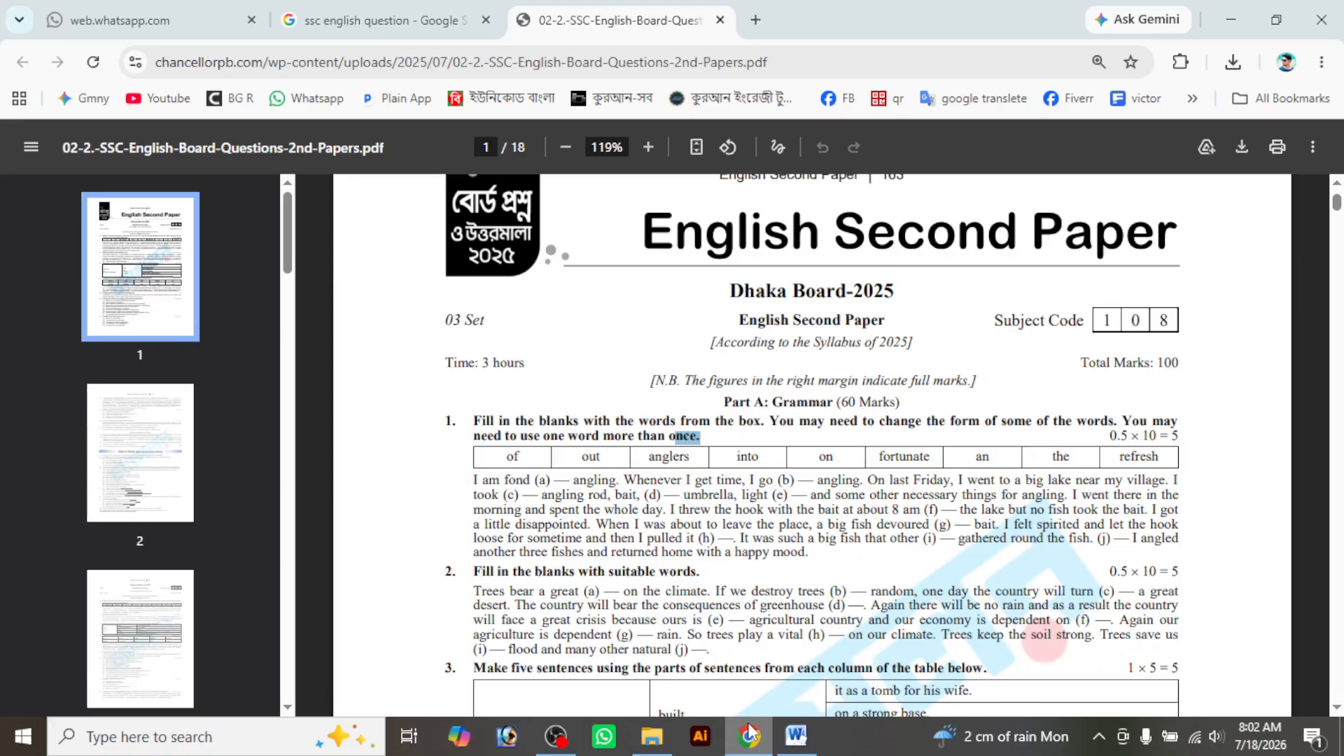
{"action": "left_click", "coordinate": [748, 735]}
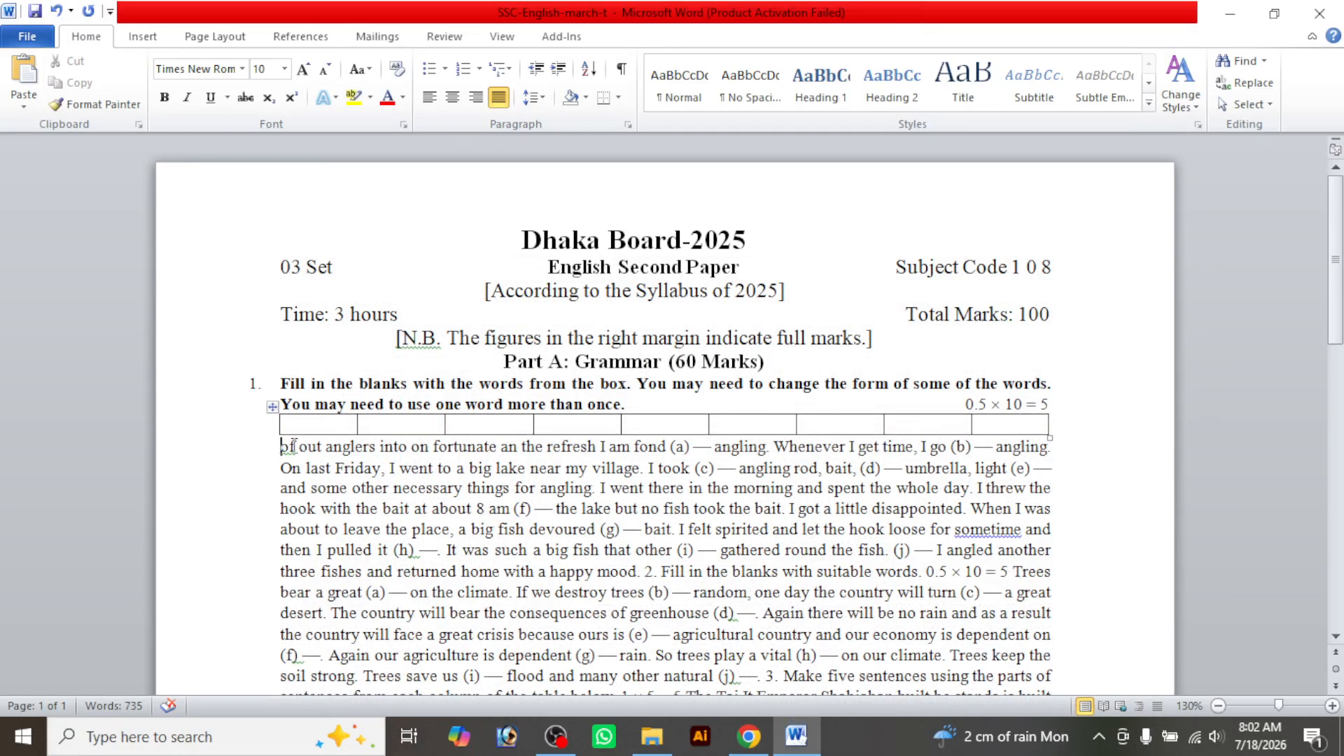
{"action": "double_click", "coordinate": [285, 446]}
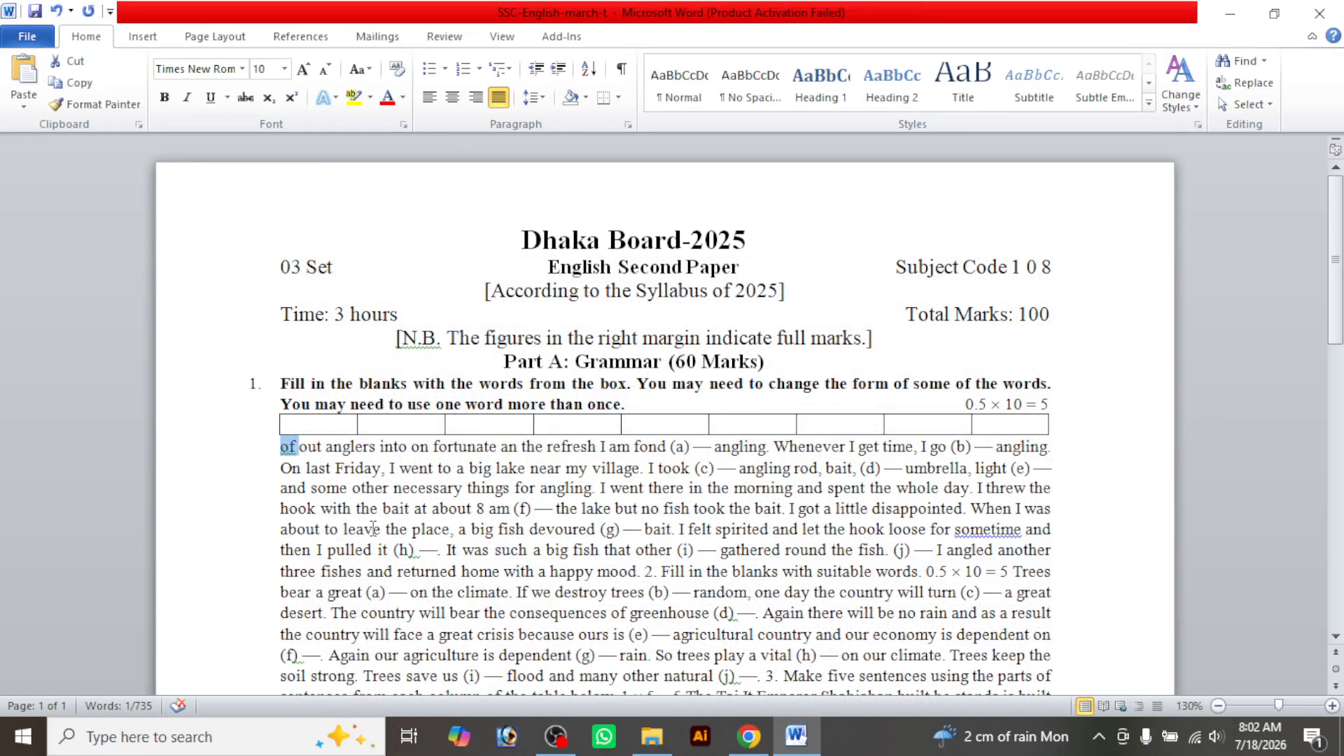
{"action": "key", "text": "ctrl+x"}
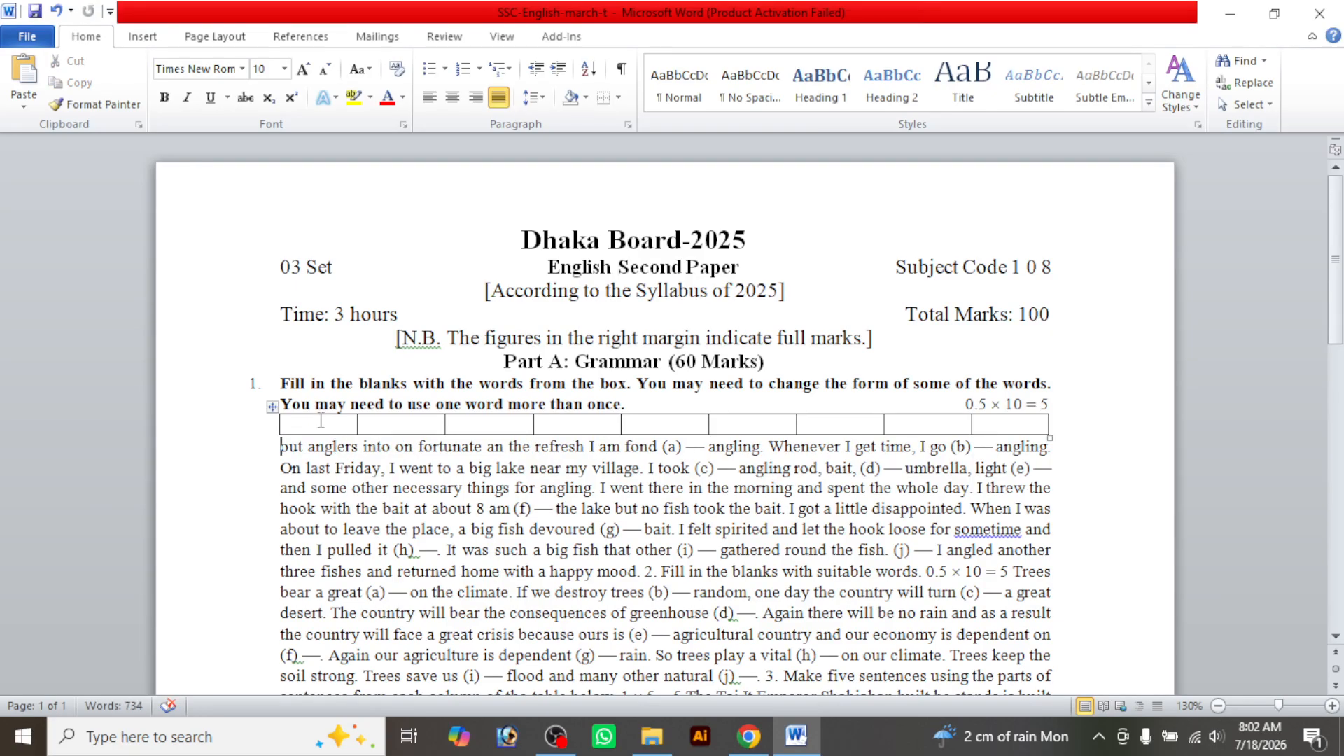
{"action": "left_click", "coordinate": [321, 424]}
{"action": "key", "text": "ctrl+v"}
{"action": "double_click", "coordinate": [292, 447]}
{"action": "key", "text": "ctrl+x"}
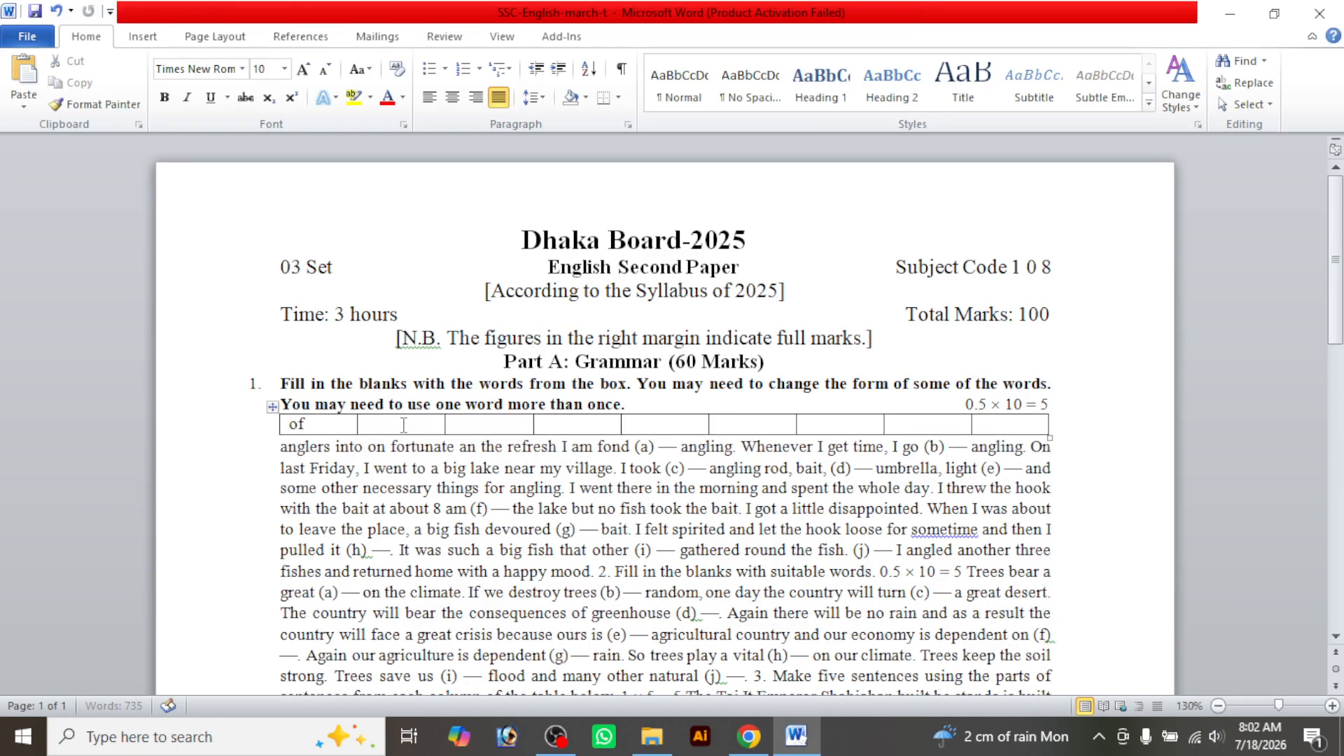
{"action": "left_click", "coordinate": [395, 425]}
{"action": "key", "text": "ctrl+v"}
Move the words "anglers" and "into" from the passage's start into the third and fourth cells of the word-box table
{"action": "double_click", "coordinate": [317, 447]}
{"action": "key", "text": "ctrl+x"}
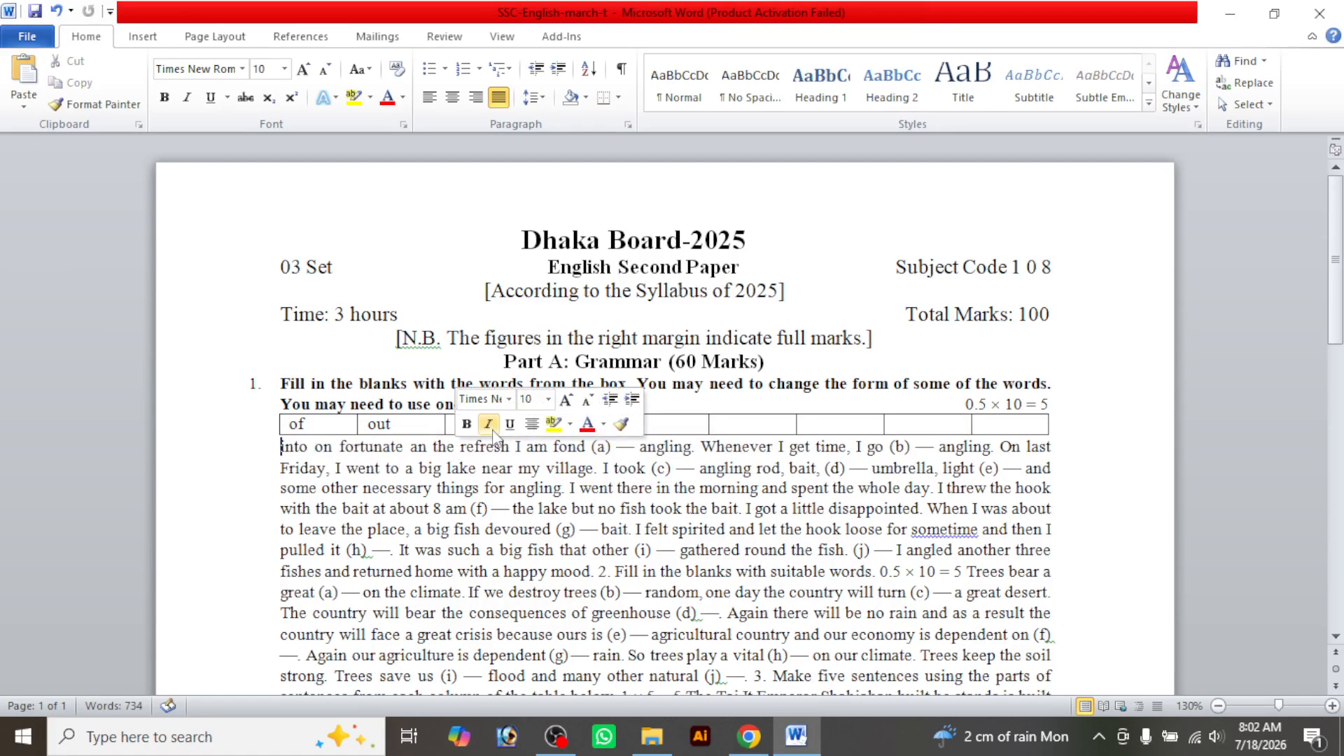
{"action": "left_click", "coordinate": [448, 425]}
{"action": "left_click", "coordinate": [469, 429]}
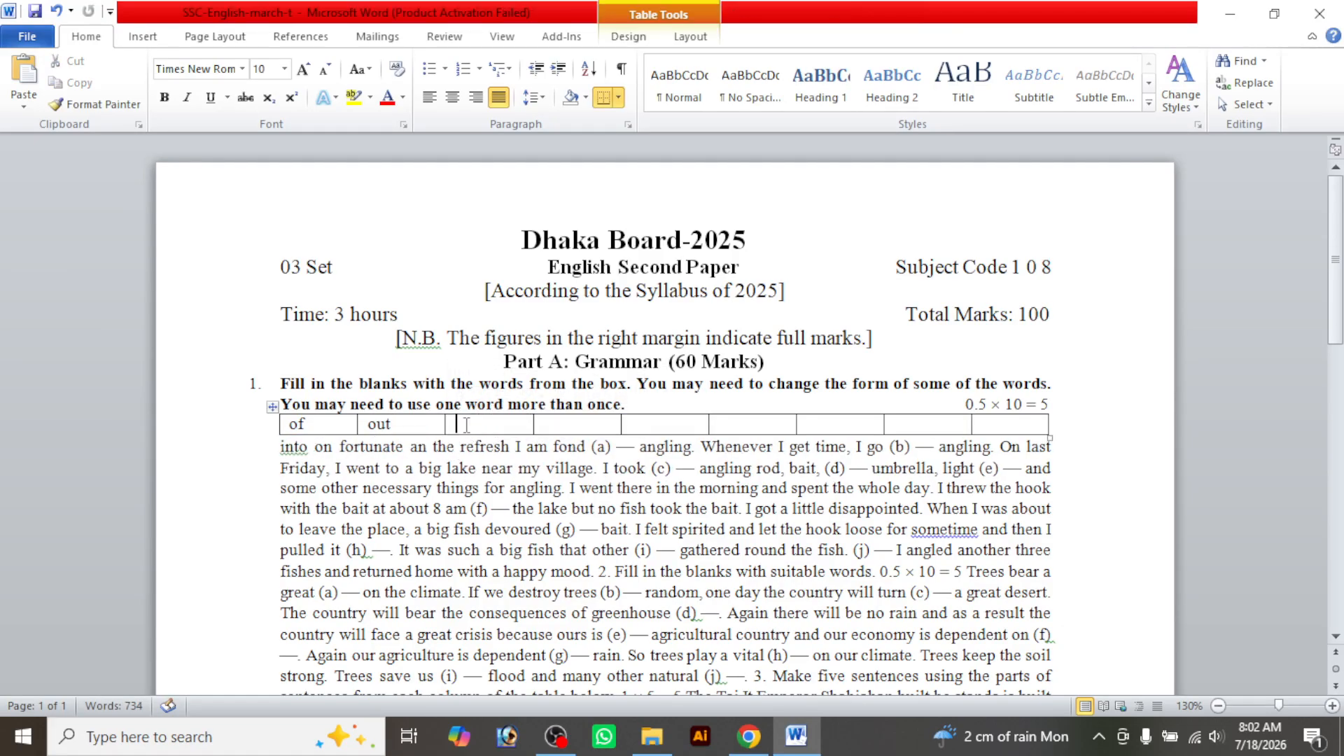
{"action": "key", "text": "ctrl+v"}
{"action": "double_click", "coordinate": [294, 447]}
{"action": "key", "text": "ctrl+x"}
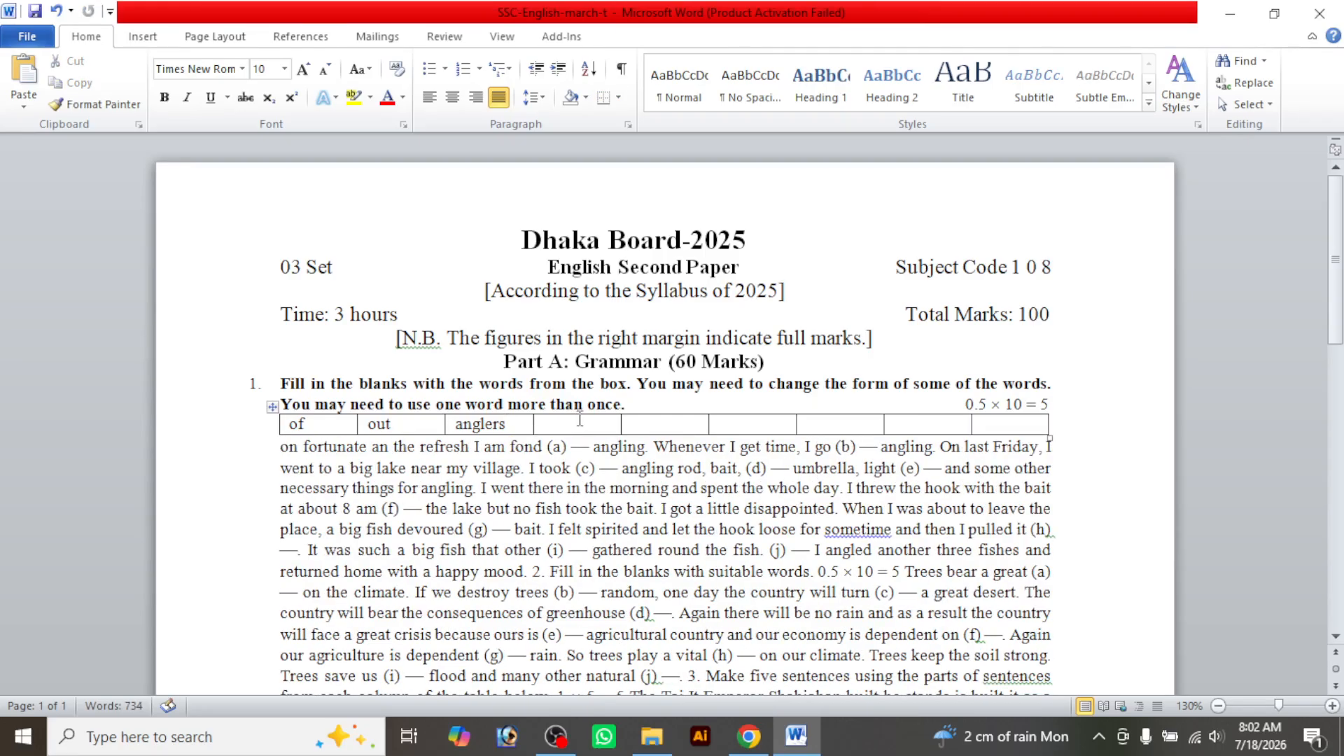
{"action": "left_click", "coordinate": [578, 424]}
{"action": "key", "text": "ctrl+v"}
Move the words "on" and "fortunate" from the passage's start into the fifth and sixth cells of the word-box table
{"action": "double_click", "coordinate": [289, 447]}
{"action": "key", "text": "ctrl+x"}
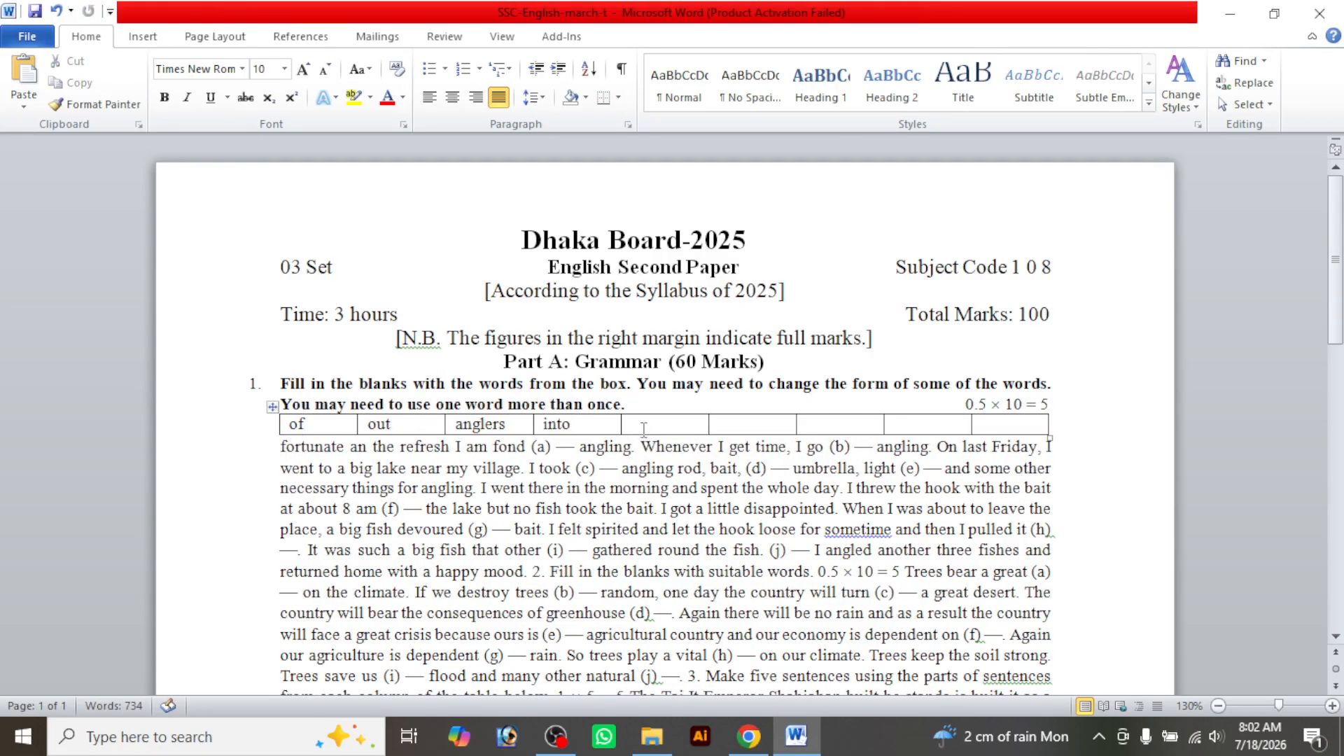
{"action": "left_click", "coordinate": [625, 429]}
{"action": "key", "text": "ctrl+v"}
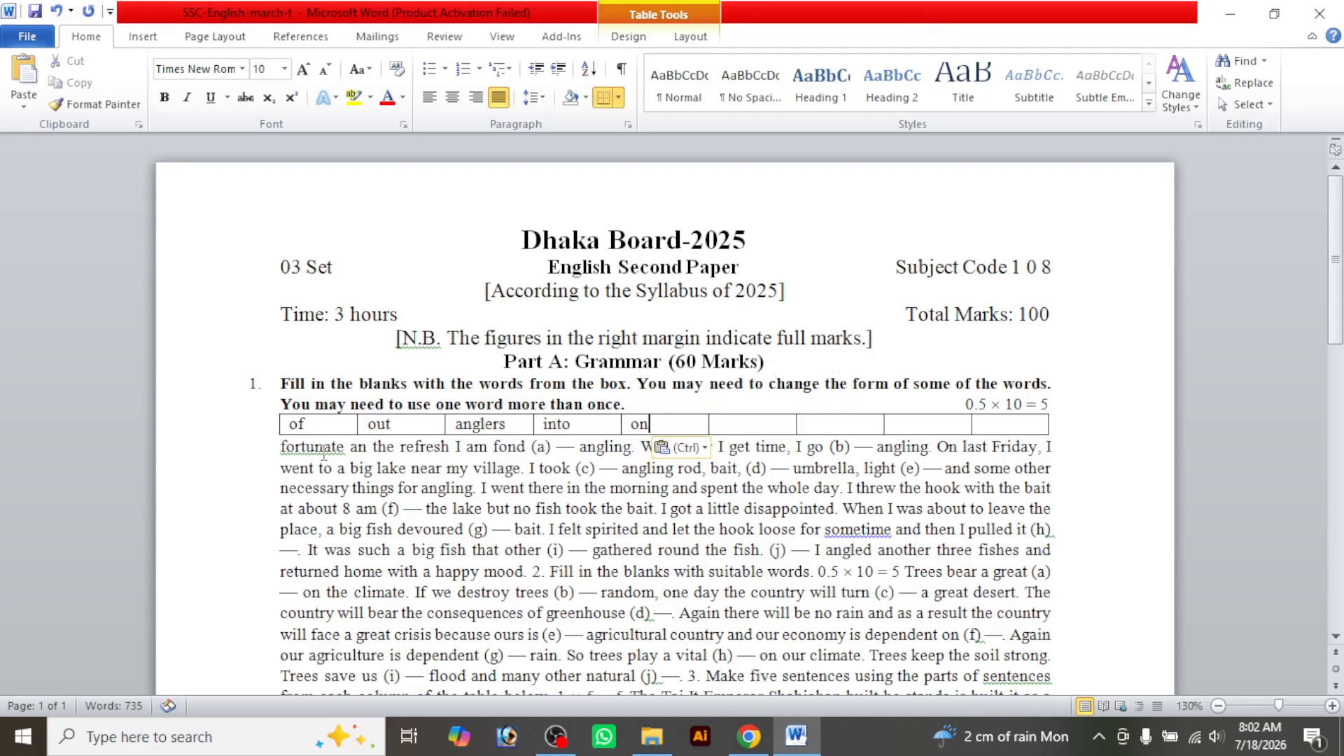
{"action": "double_click", "coordinate": [322, 448]}
{"action": "key", "text": "ctrl+x"}
{"action": "left_click", "coordinate": [770, 429]}
{"action": "key", "text": "ctrl+v"}
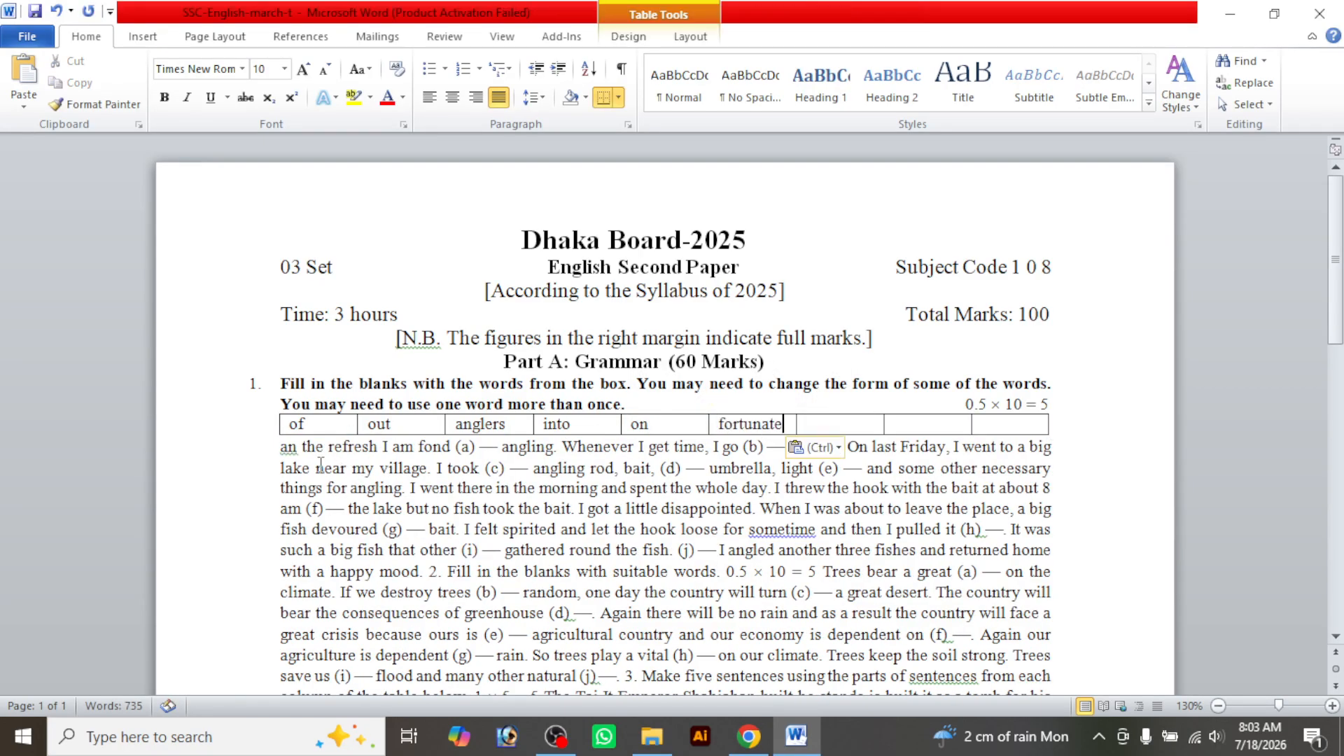
Move the words "an", "the" and "refresh" from the passage's start into the last three cells of the word-box table
{"action": "double_click", "coordinate": [295, 450]}
{"action": "key", "text": "ctrl+x"}
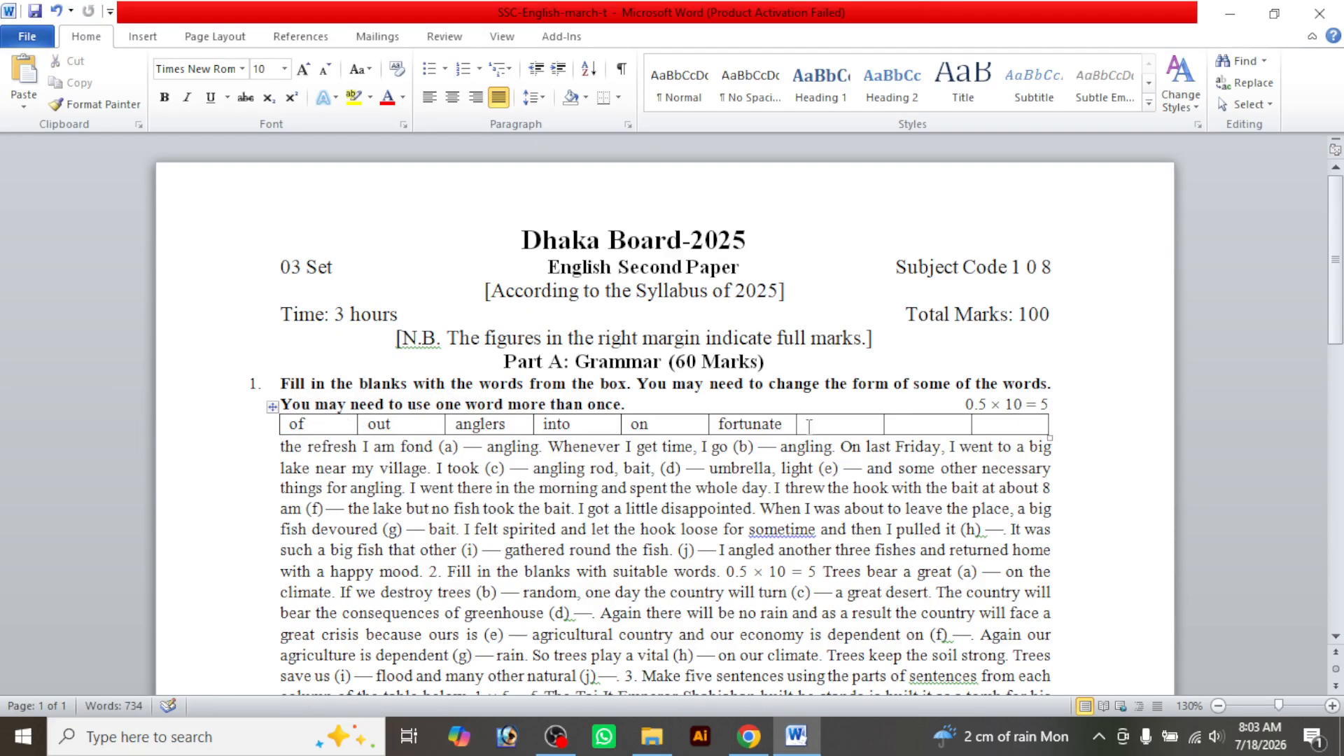
{"action": "left_click", "coordinate": [821, 427]}
{"action": "key", "text": "ctrl+v"}
{"action": "double_click", "coordinate": [291, 448]}
{"action": "key", "text": "ctrl+x"}
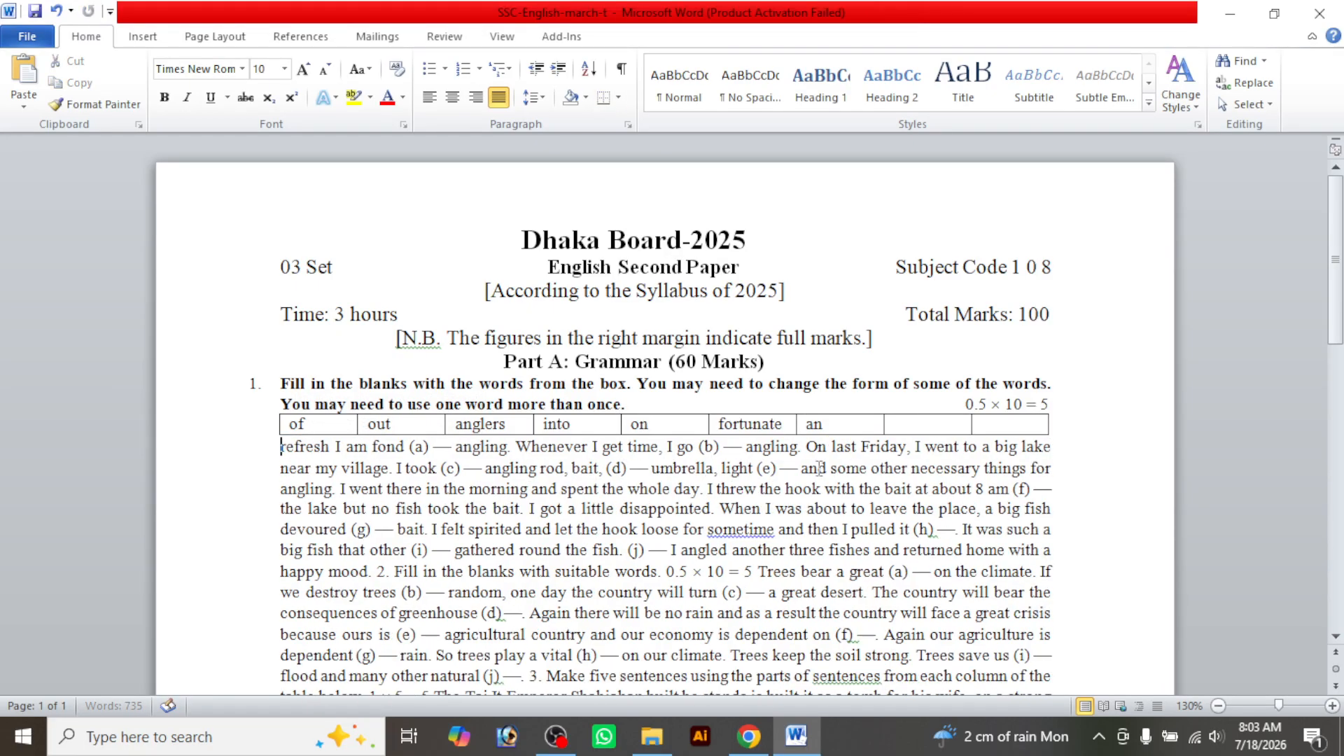
{"action": "left_click", "coordinate": [886, 439]}
{"action": "key", "text": "ctrl+v"}
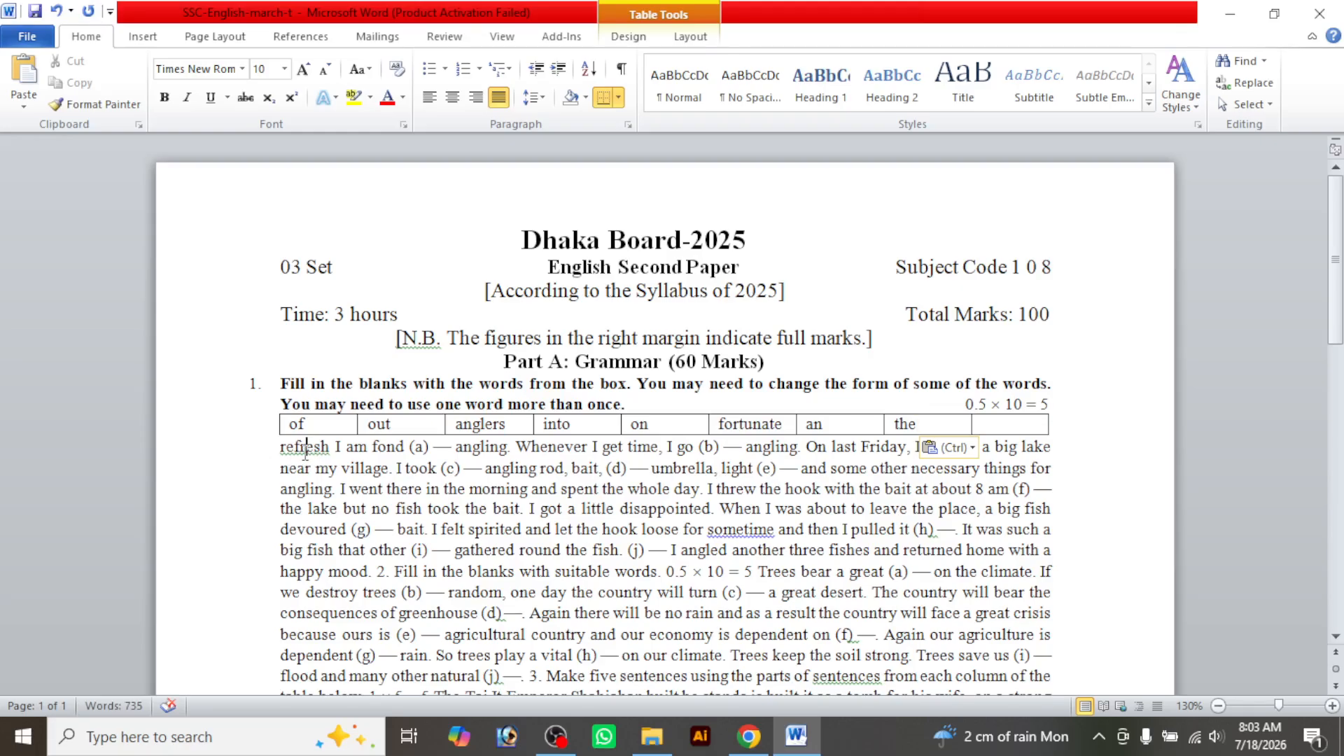
{"action": "left_click", "coordinate": [718, 481]}
{"action": "double_click", "coordinate": [304, 449]}
{"action": "key", "text": "ctrl+x"}
{"action": "left_click", "coordinate": [1009, 424]}
{"action": "key", "text": "ctrl+v"}
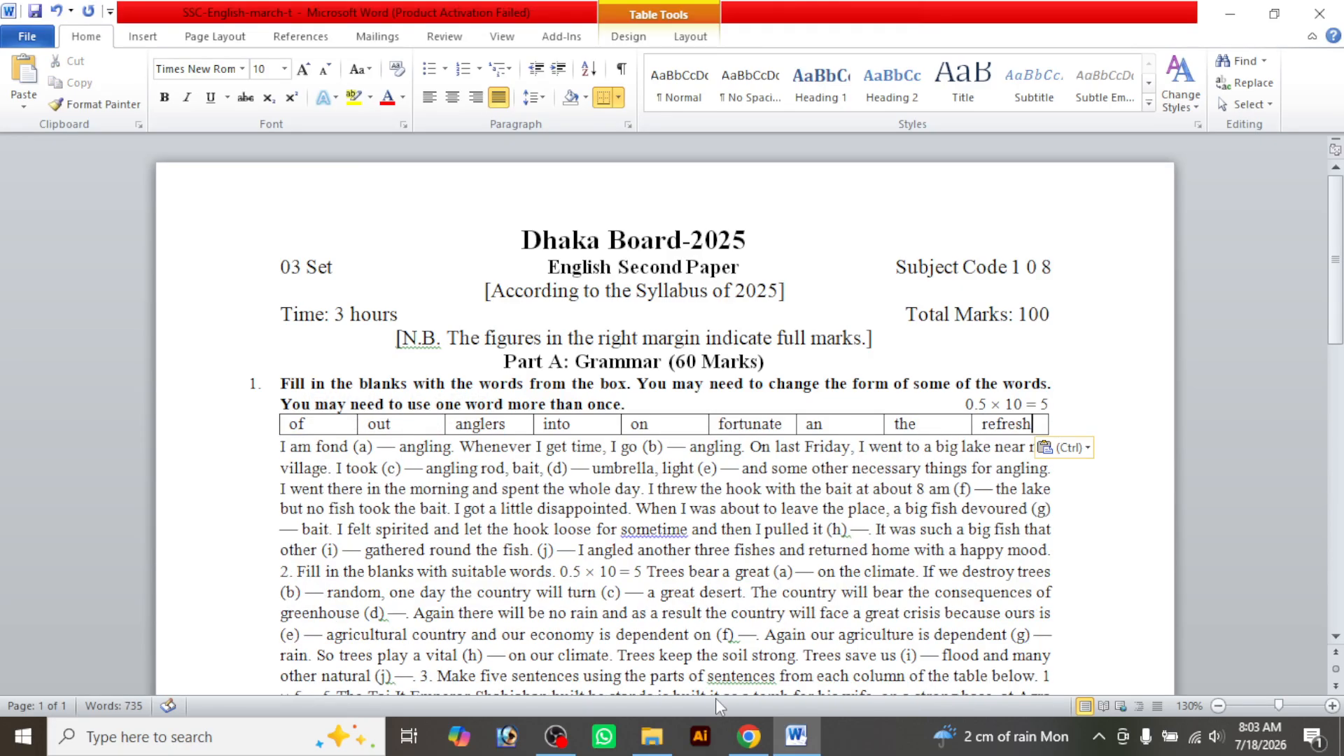
Compare the word box with the PDF and centre the words in all nine cells of the table
{"action": "left_click", "coordinate": [746, 753]}
{"action": "left_click", "coordinate": [746, 752]}
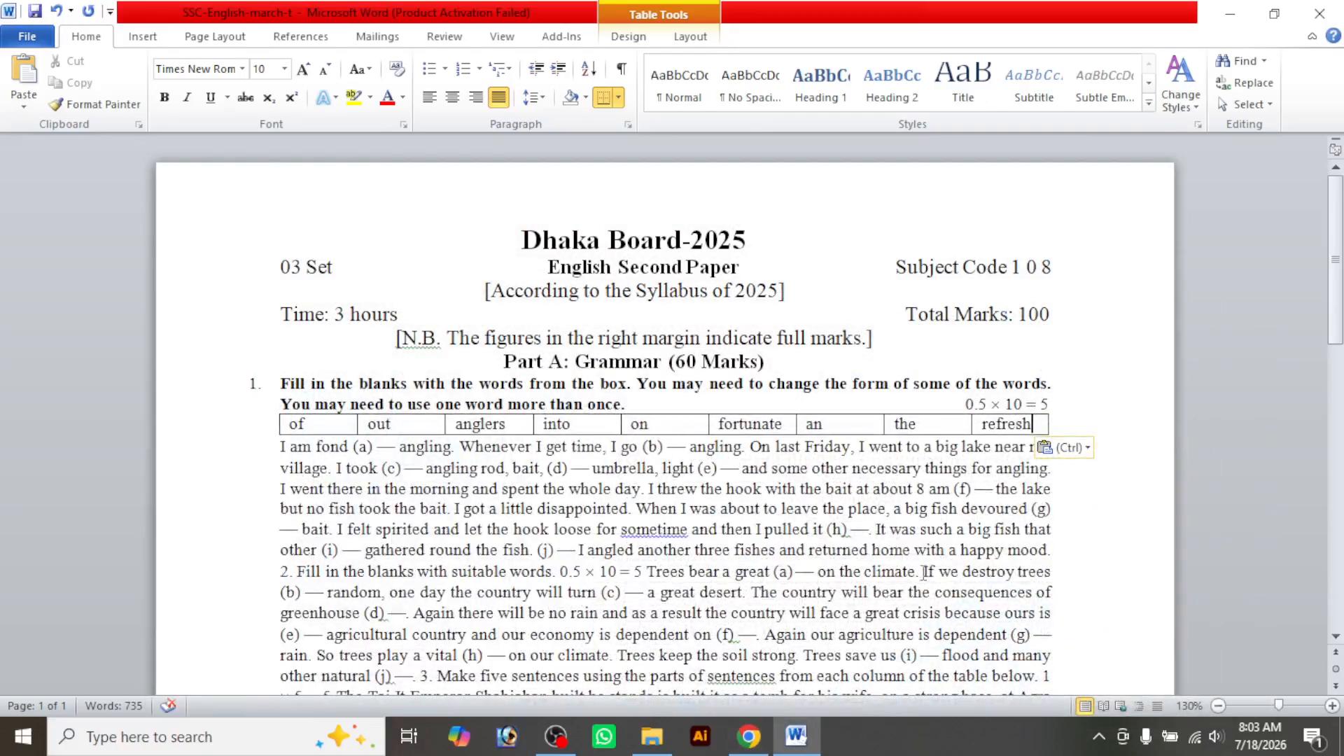
{"action": "left_click", "coordinate": [936, 424]}
{"action": "left_click", "coordinate": [749, 737]}
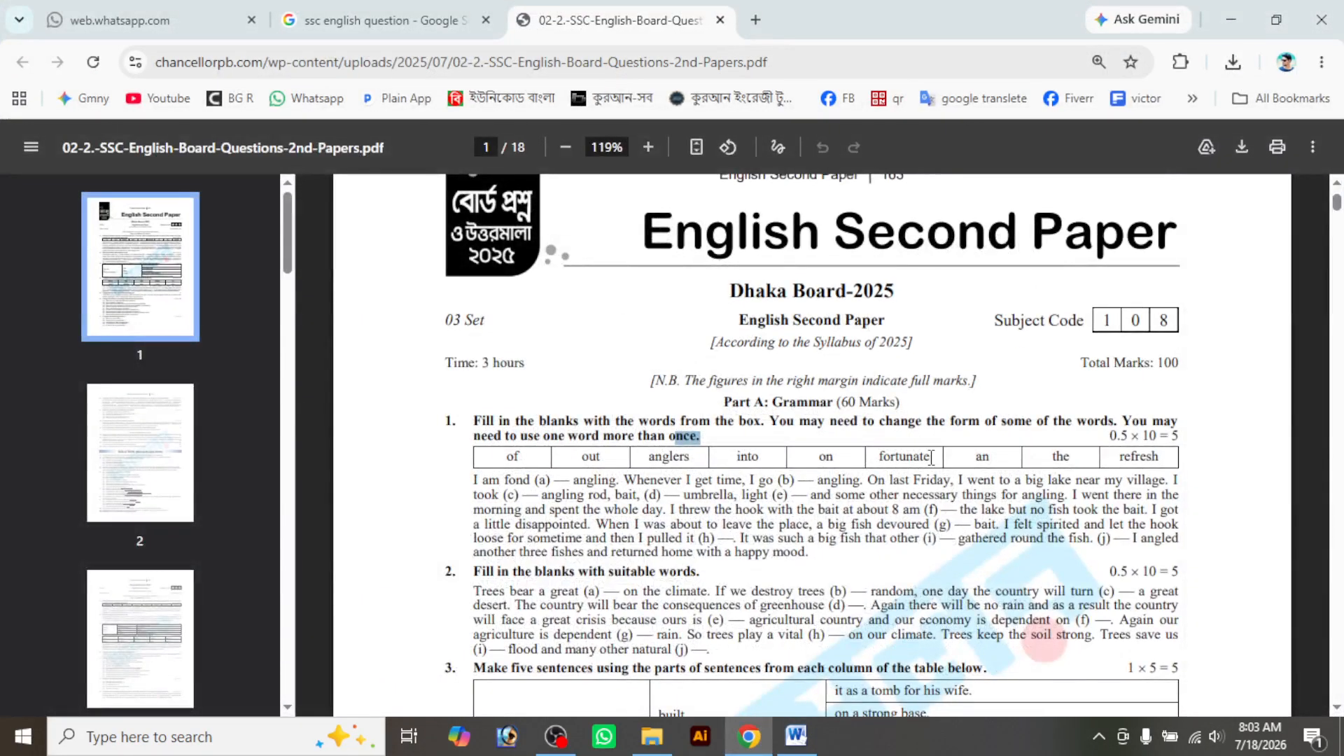
{"action": "left_click", "coordinate": [796, 737]}
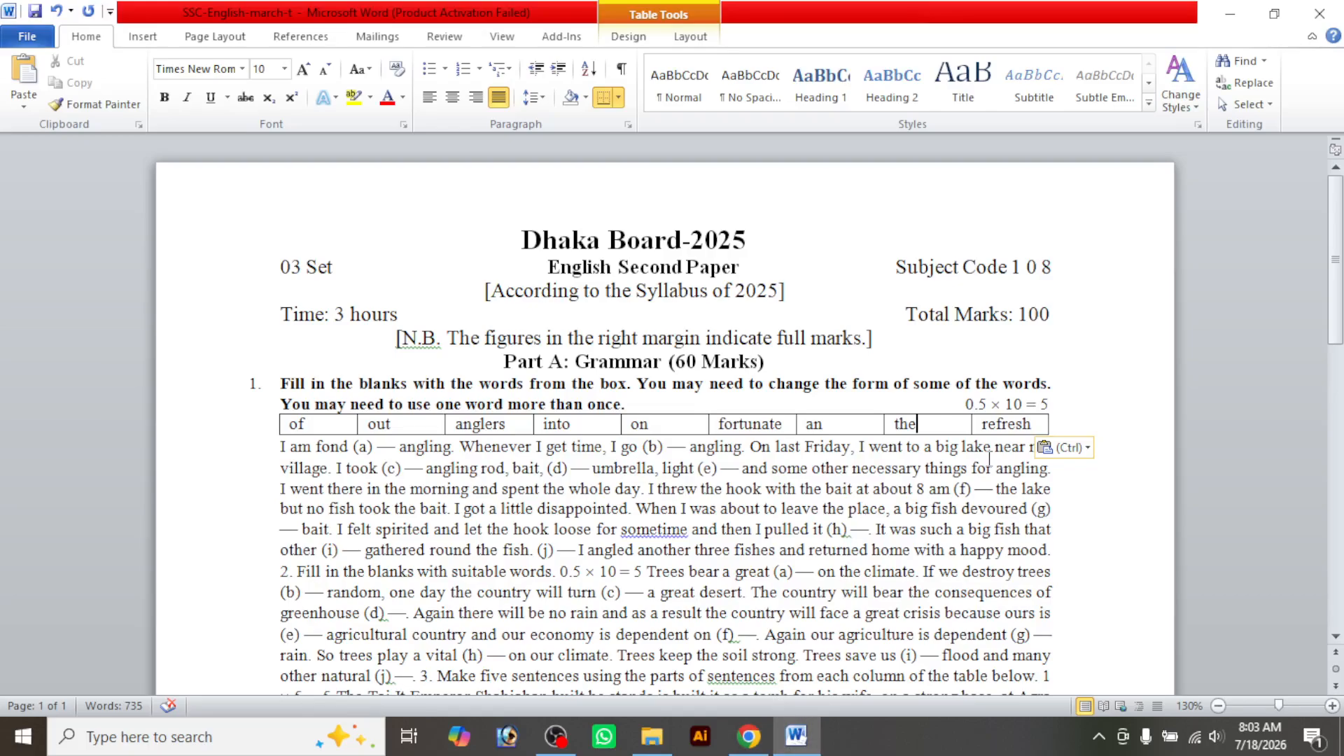
{"action": "left_click_drag", "start_coordinate": [1008, 428], "coordinate": [336, 429]}
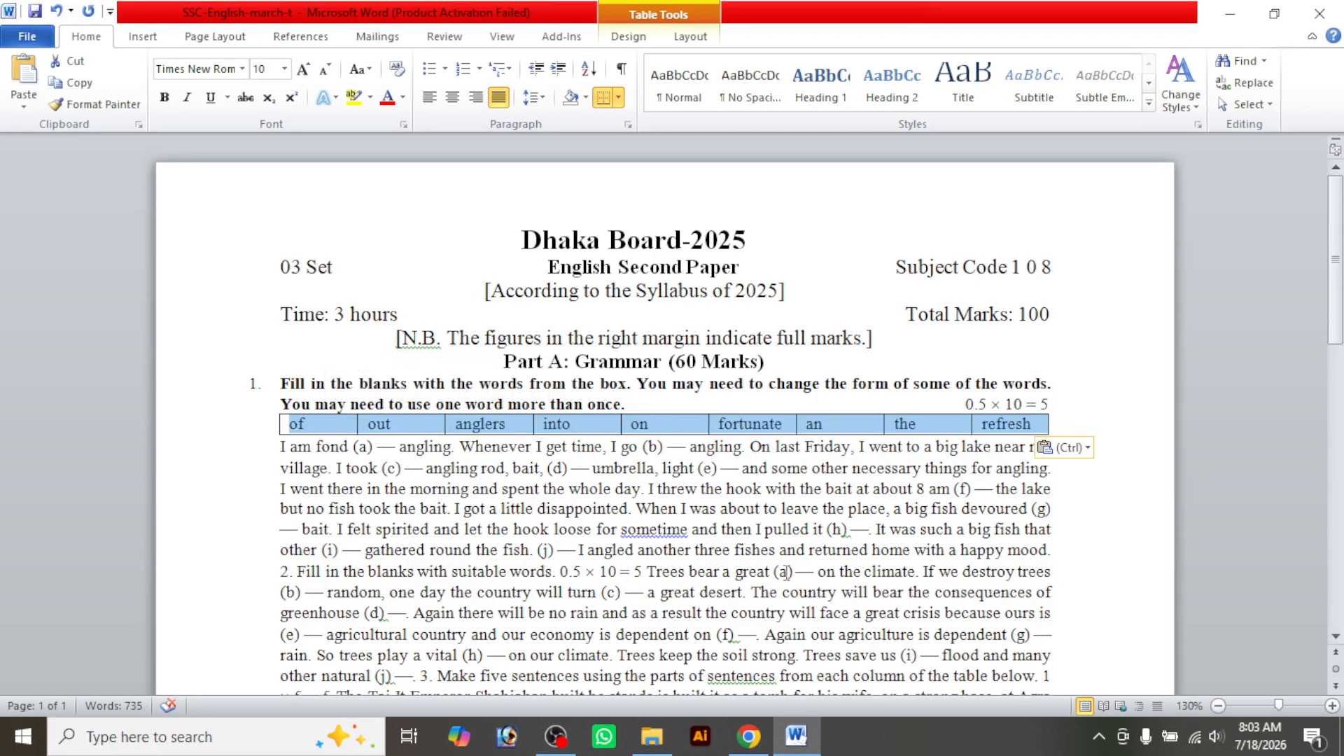
{"action": "key", "text": "ctrl+z"}
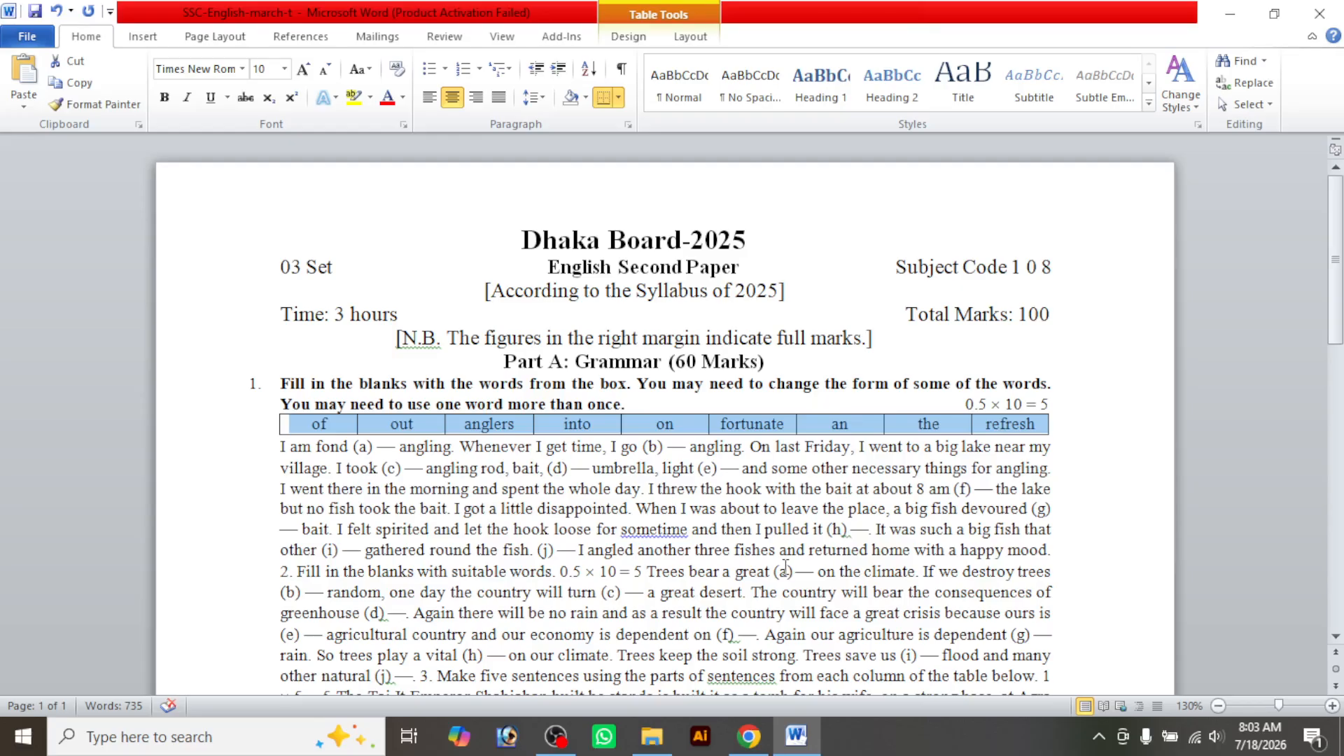
{"action": "left_click", "coordinate": [452, 99]}
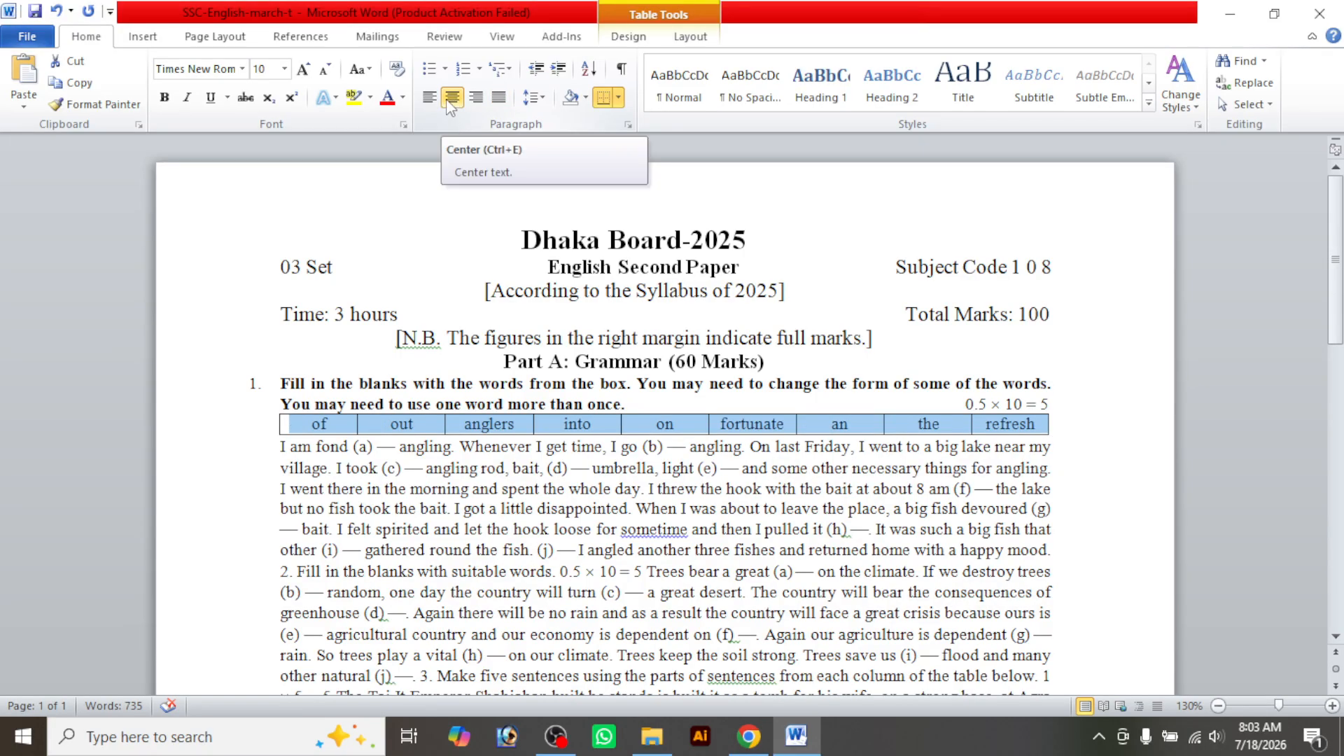
{"action": "left_click", "coordinate": [750, 439]}
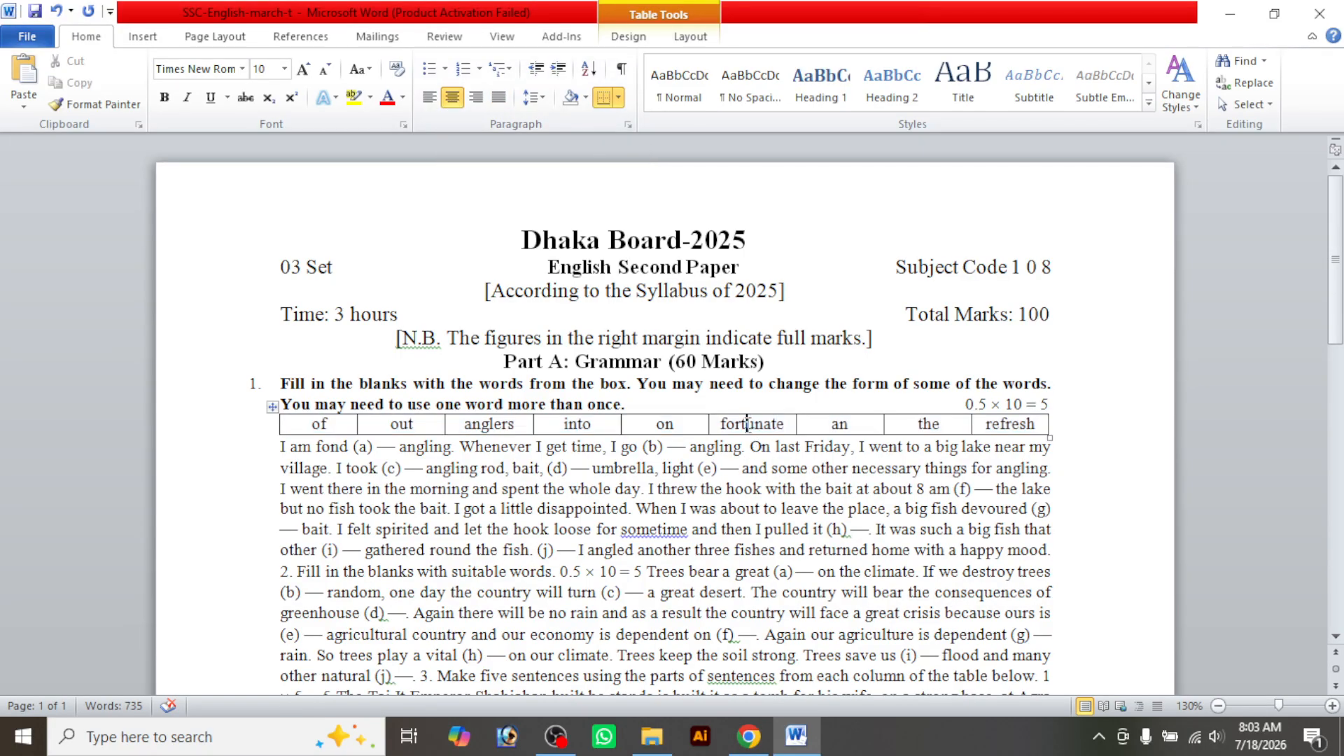
Compare the layout of question 1's passage and the start of question 2 in the document with the PDF
{"action": "left_click", "coordinate": [756, 742]}
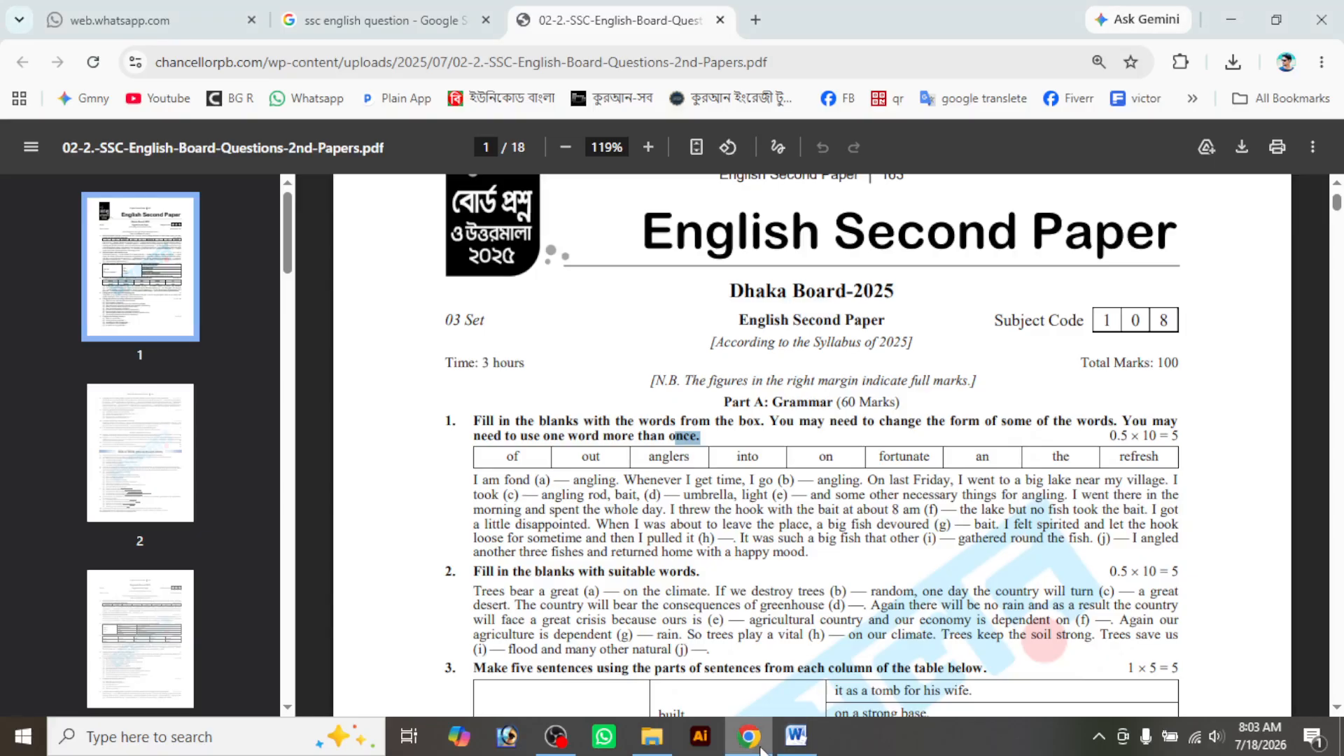
{"action": "left_click", "coordinate": [750, 737]}
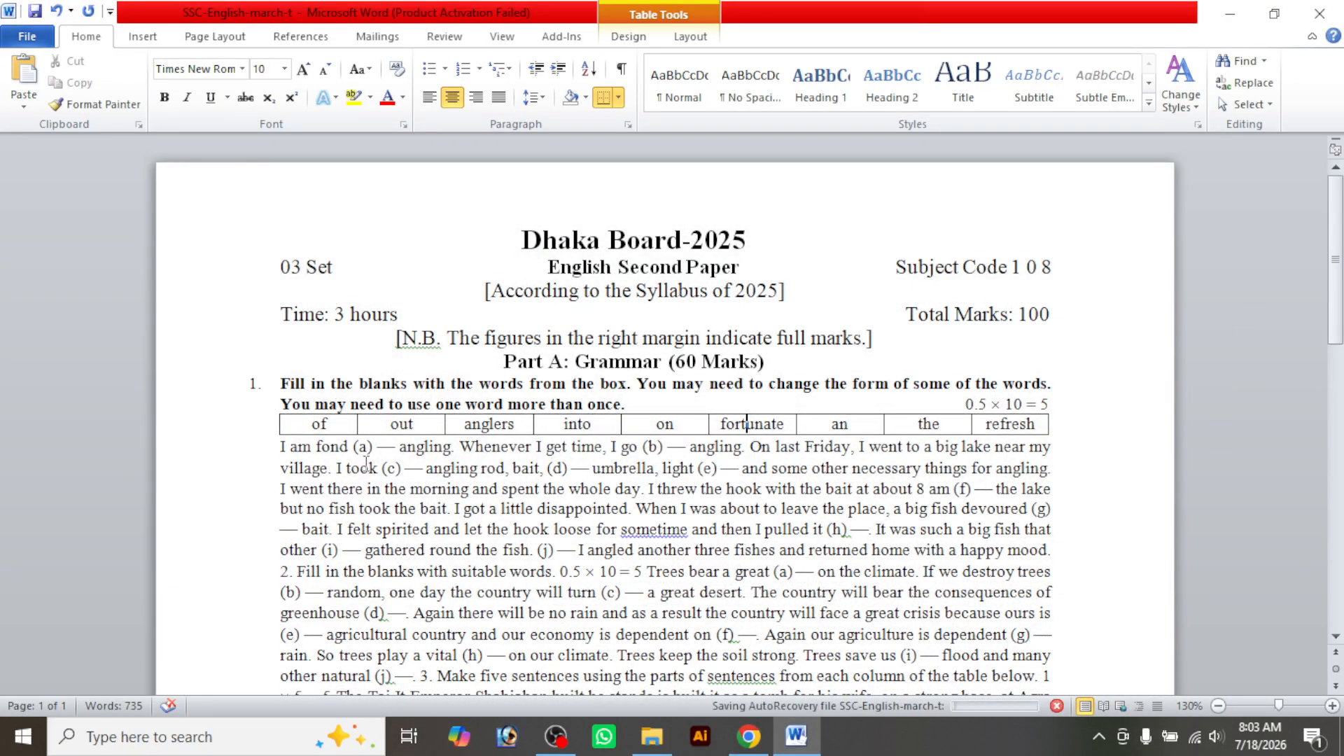
{"action": "scroll", "coordinate": [560, 474], "scroll_direction": "down", "scroll_amount": 1}
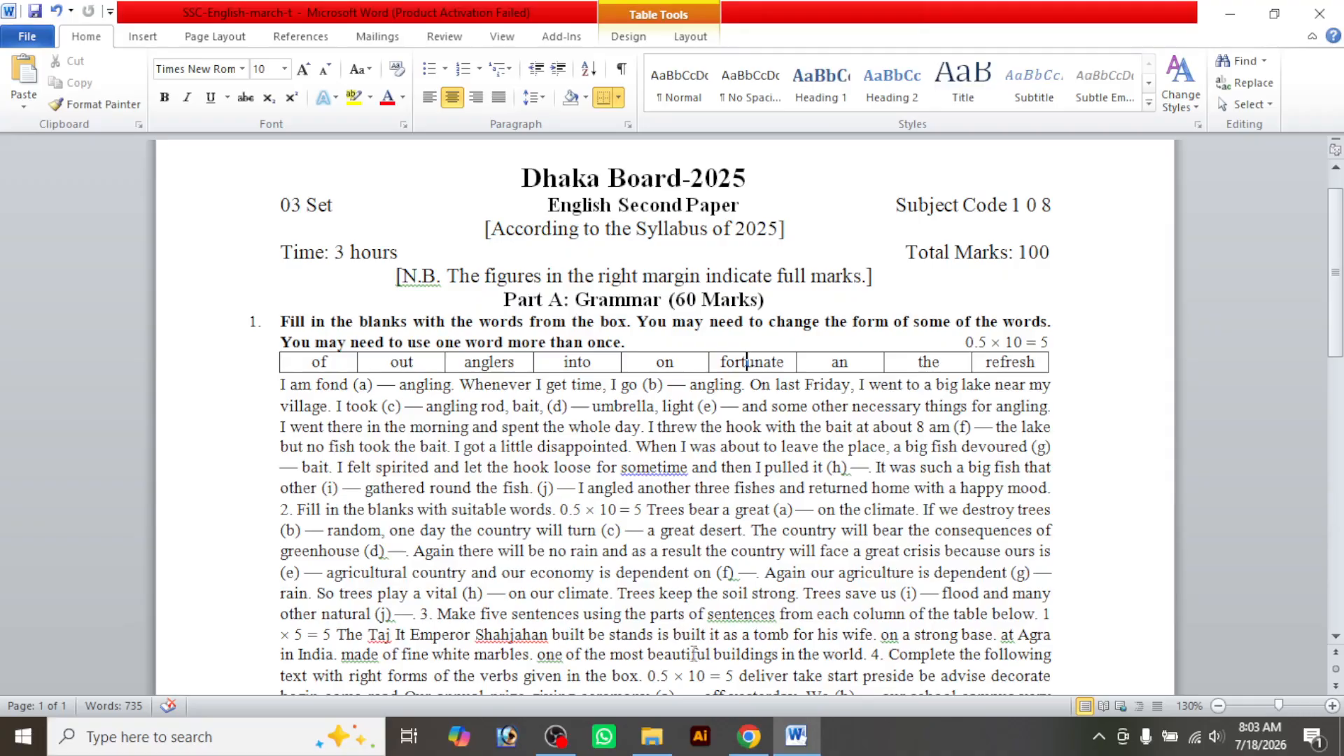
{"action": "left_click", "coordinate": [795, 739]}
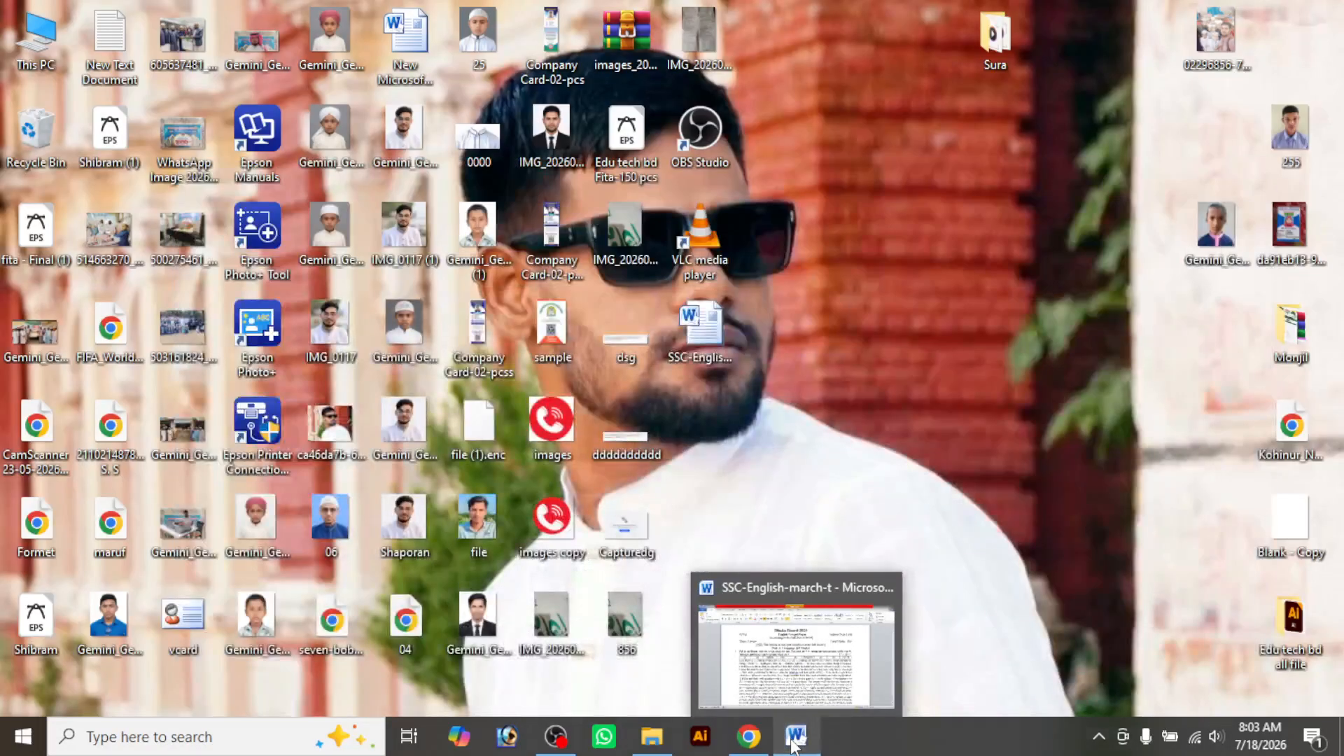
{"action": "left_click", "coordinate": [794, 741]}
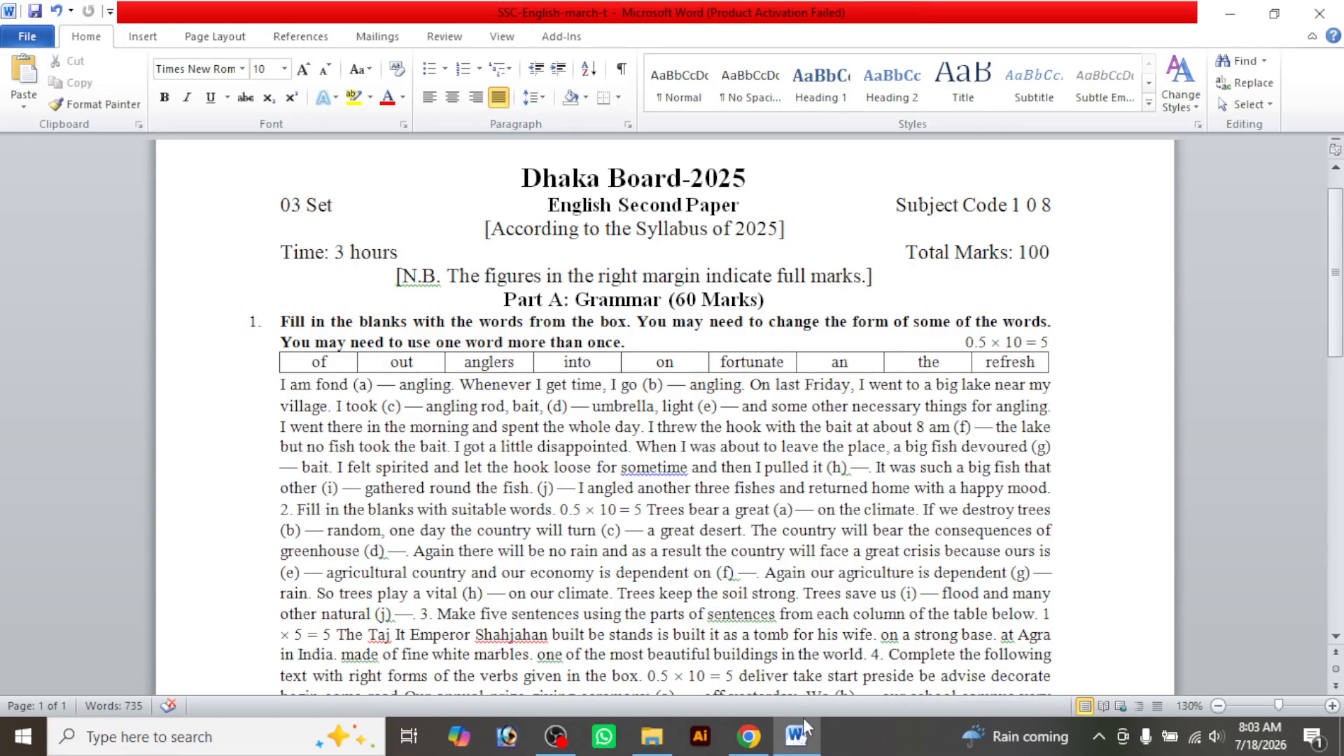
{"action": "left_click", "coordinate": [797, 737]}
{"action": "left_click", "coordinate": [749, 737]}
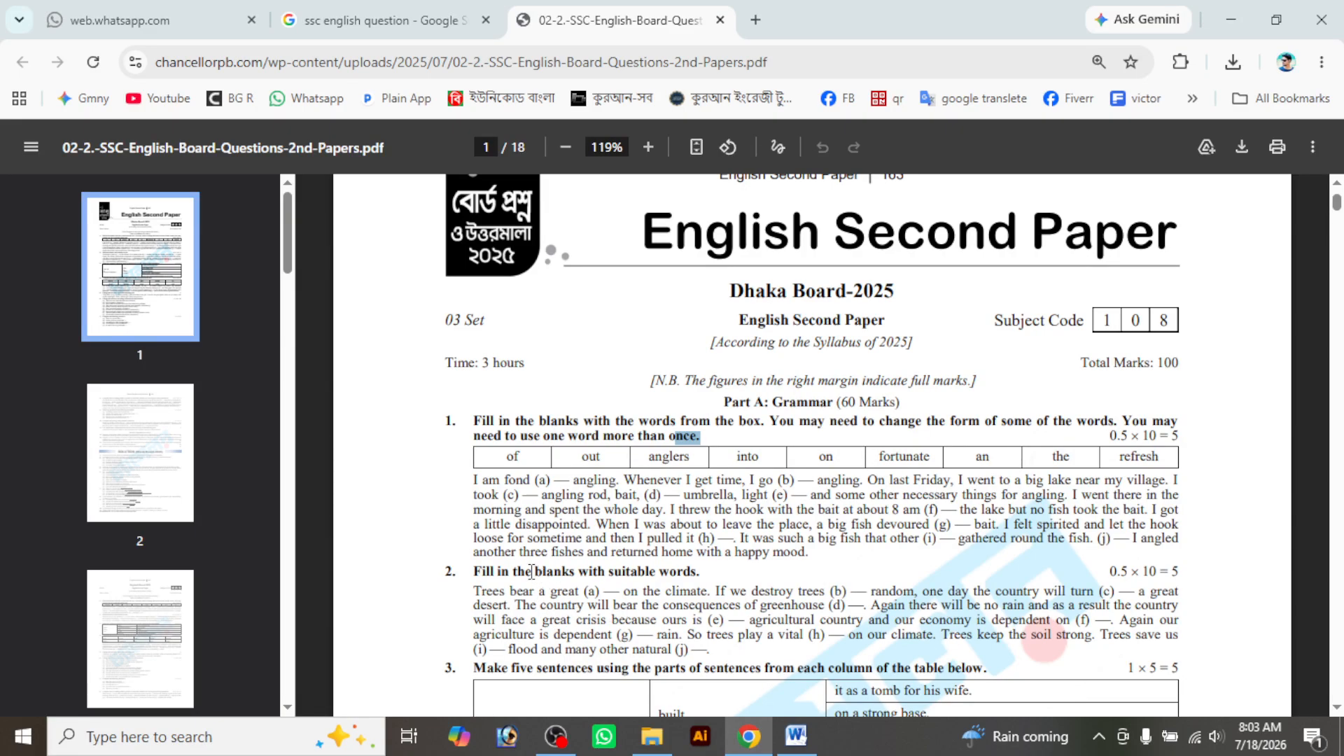
{"action": "left_click", "coordinate": [796, 736]}
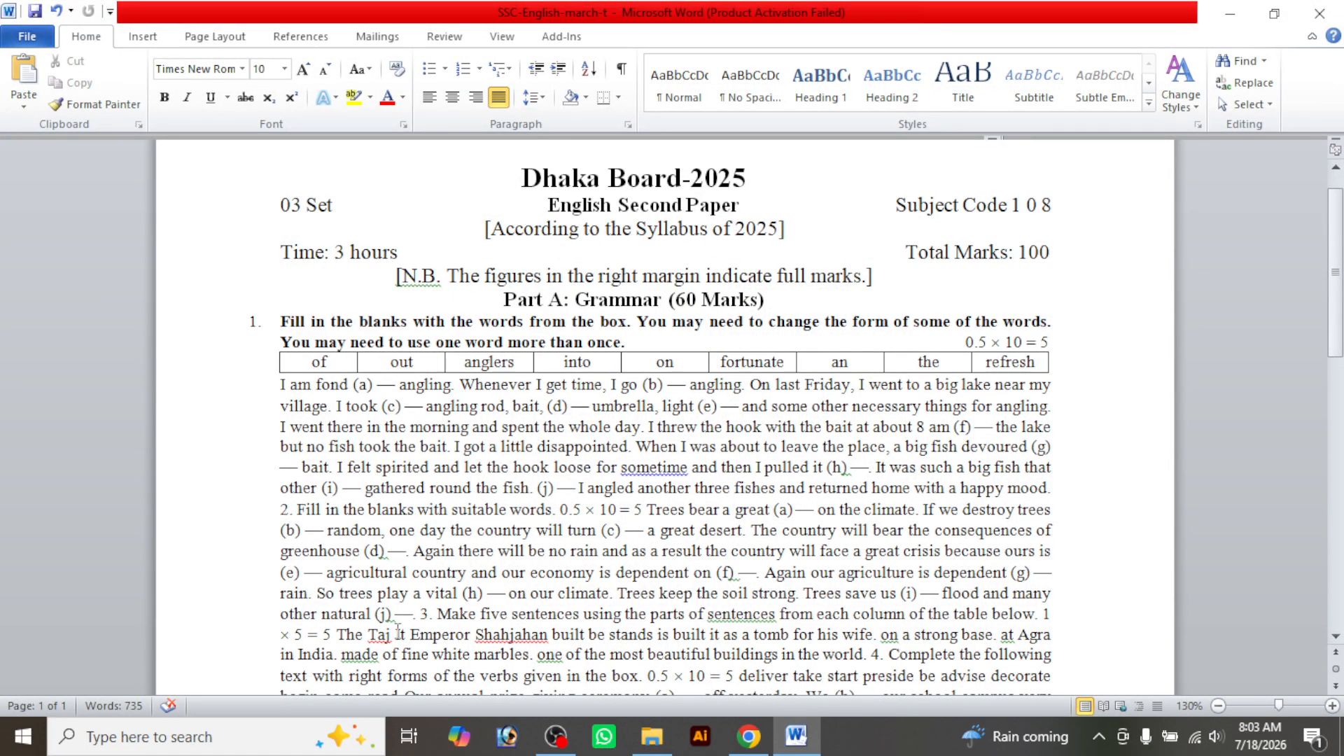
Start question 2 as a separate paragraph and insert a blank line between it and question 1's passage
{"action": "key", "text": "Return"}
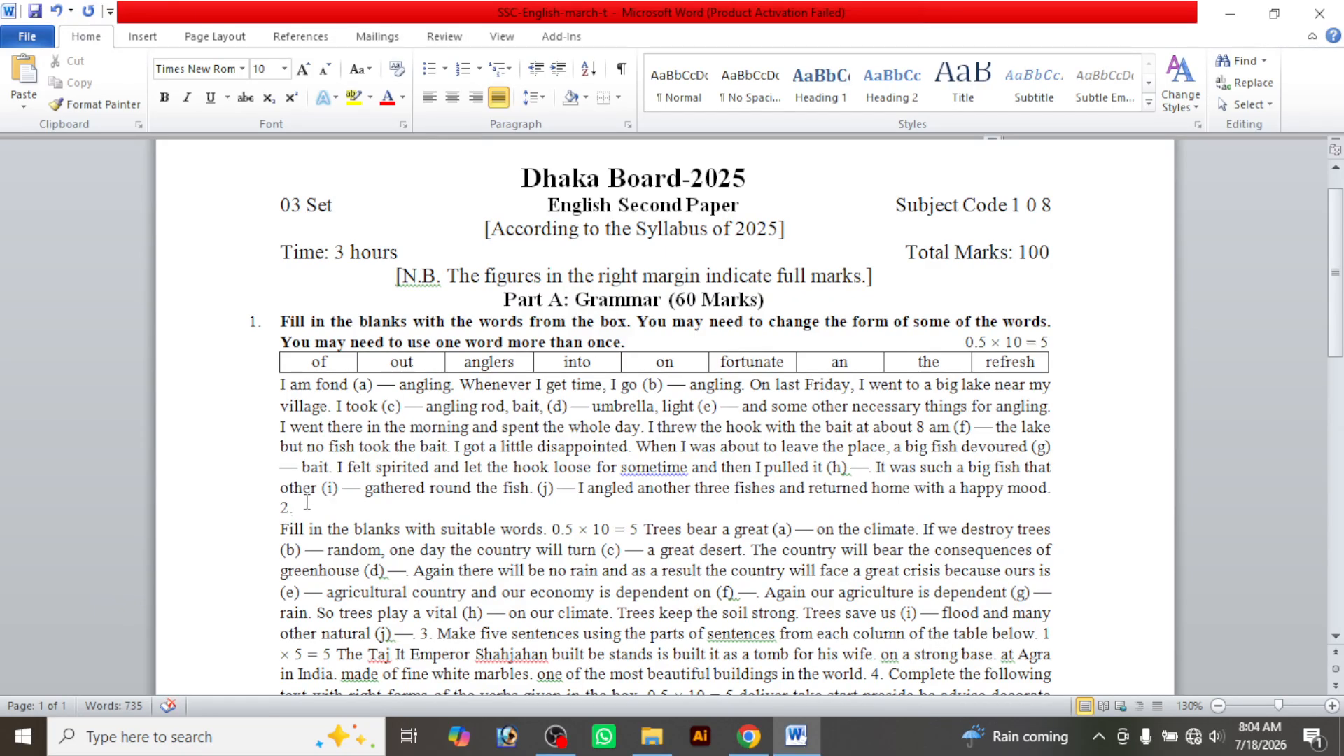
{"action": "key", "text": "BackSpace"}
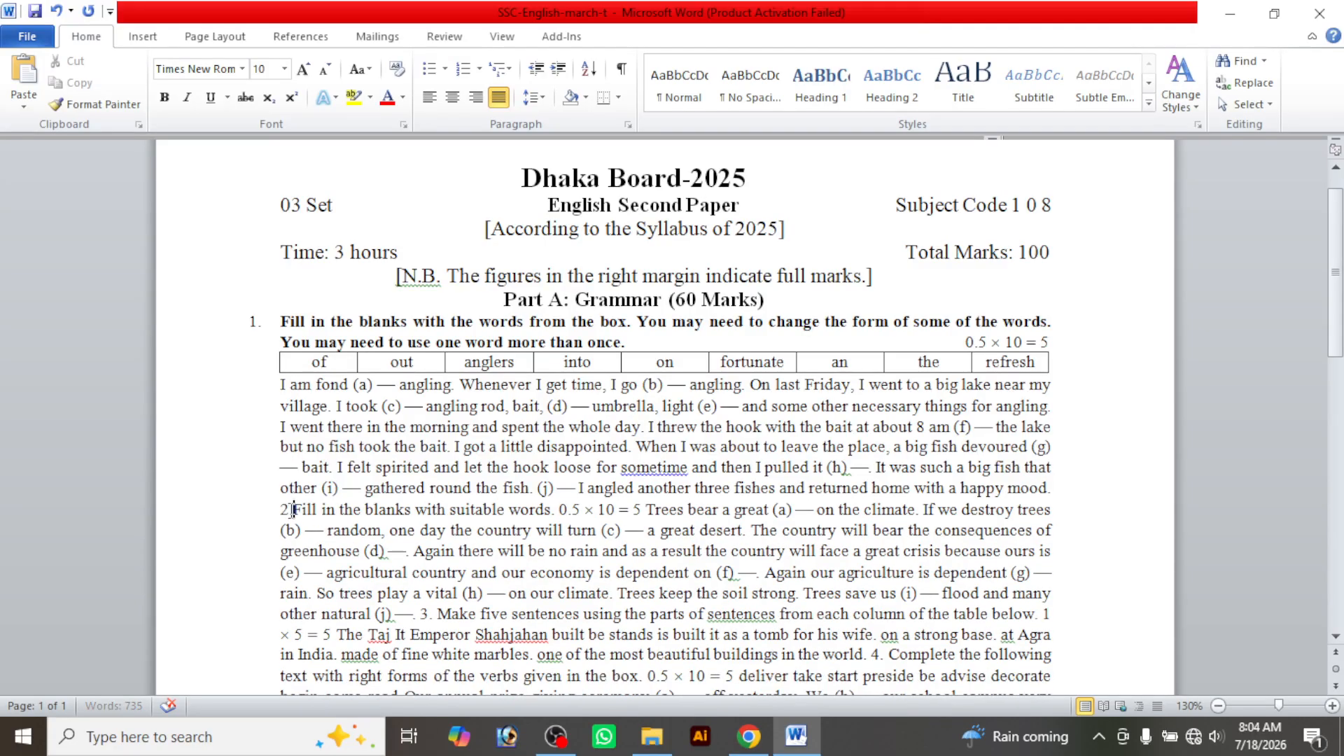
{"action": "key", "text": "Return"}
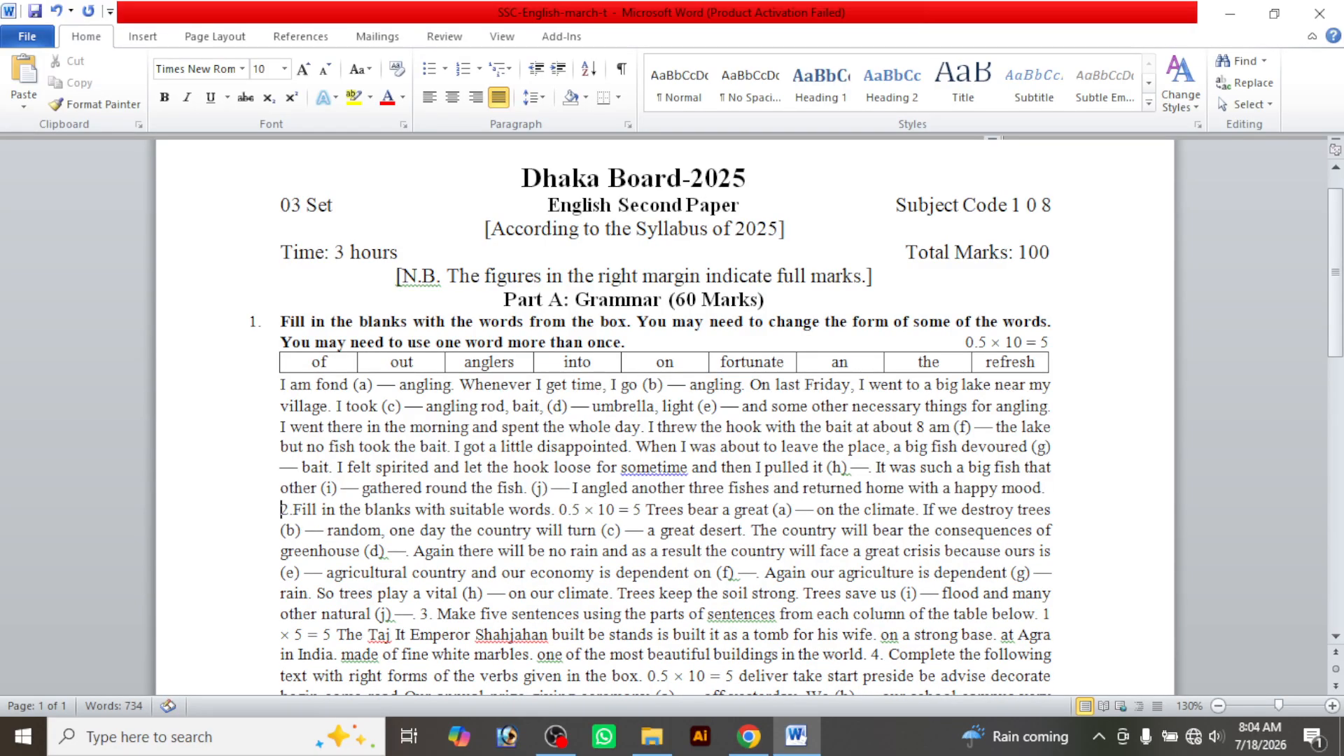
{"action": "key", "text": "Return"}
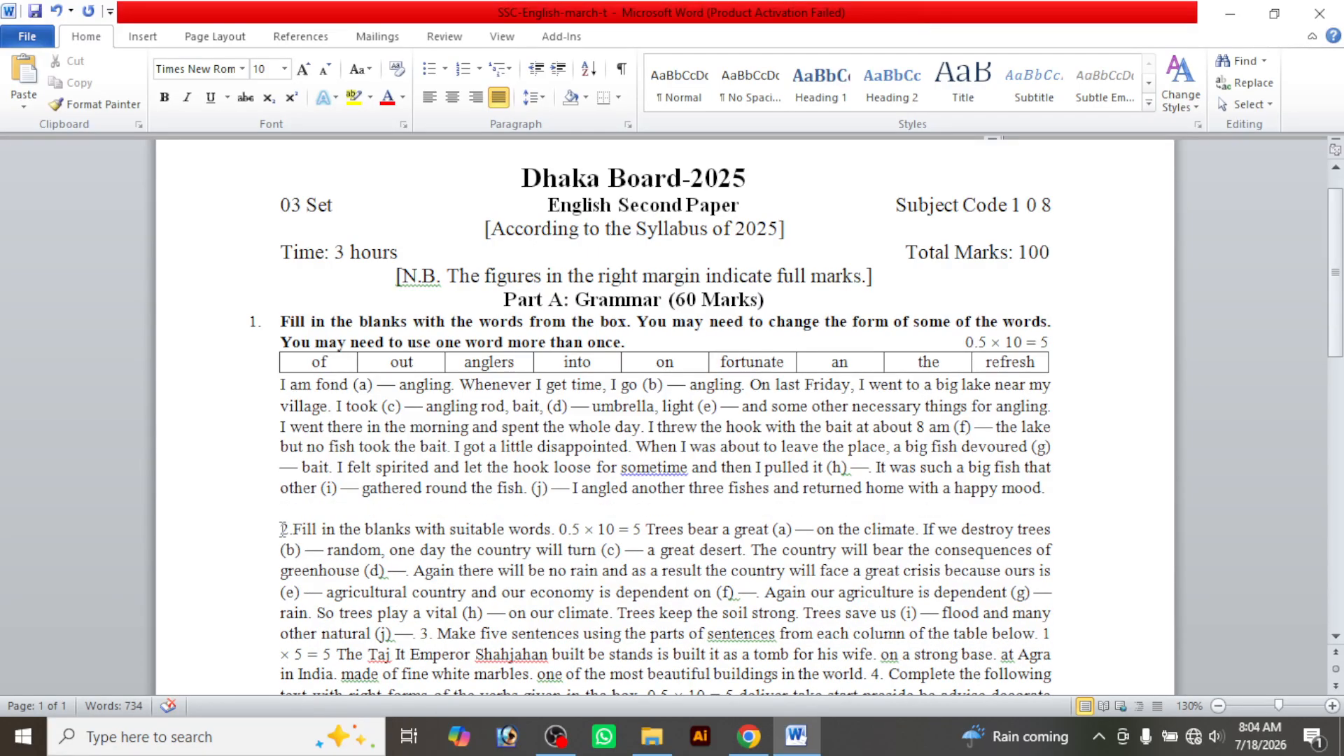
{"action": "key", "text": "BackSpace"}
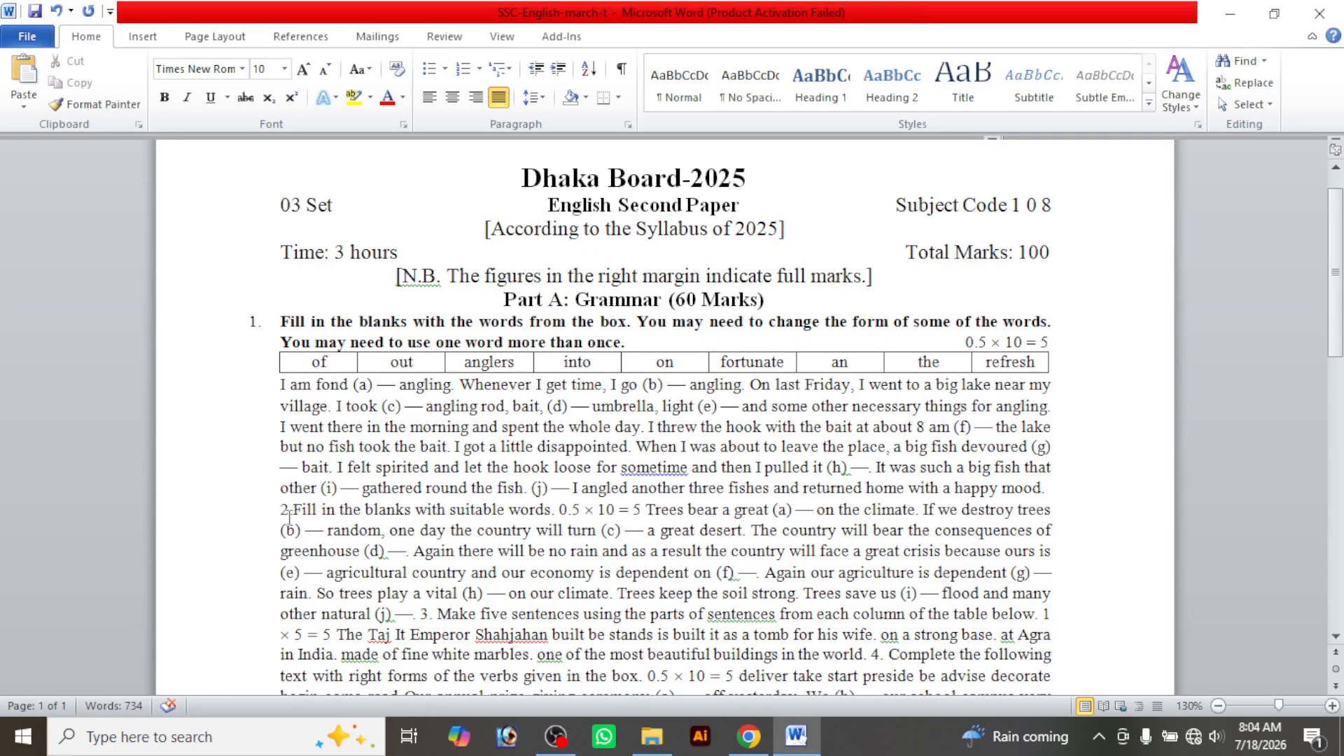
{"action": "left_click", "coordinate": [293, 509]}
{"action": "left_click", "coordinate": [1056, 493]}
{"action": "key", "text": "Return"}
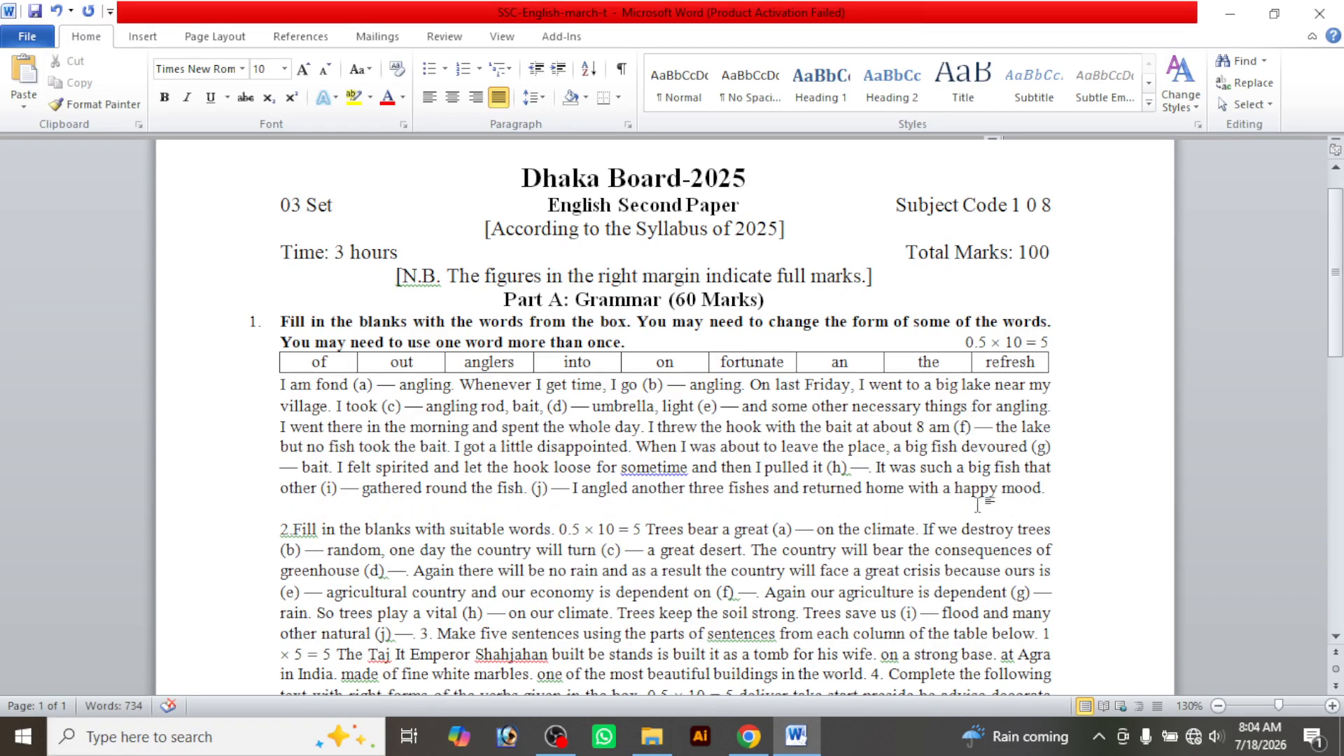
Try to start a numbered line by entering "2." in the blank line between question 1's passage and question 2
{"action": "type", "text": "2."}
{"action": "key", "text": "Return"}
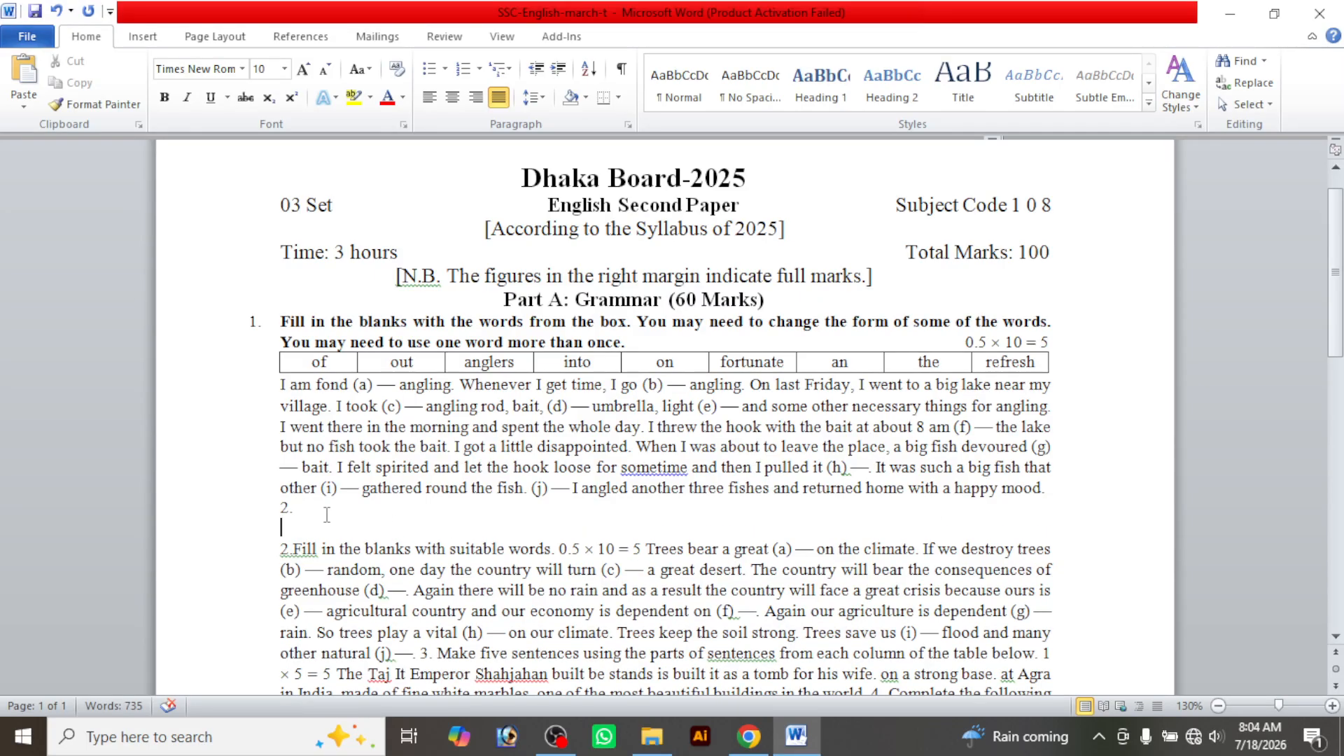
{"action": "left_click", "coordinate": [283, 507]}
{"action": "key", "text": "BackSpace"}
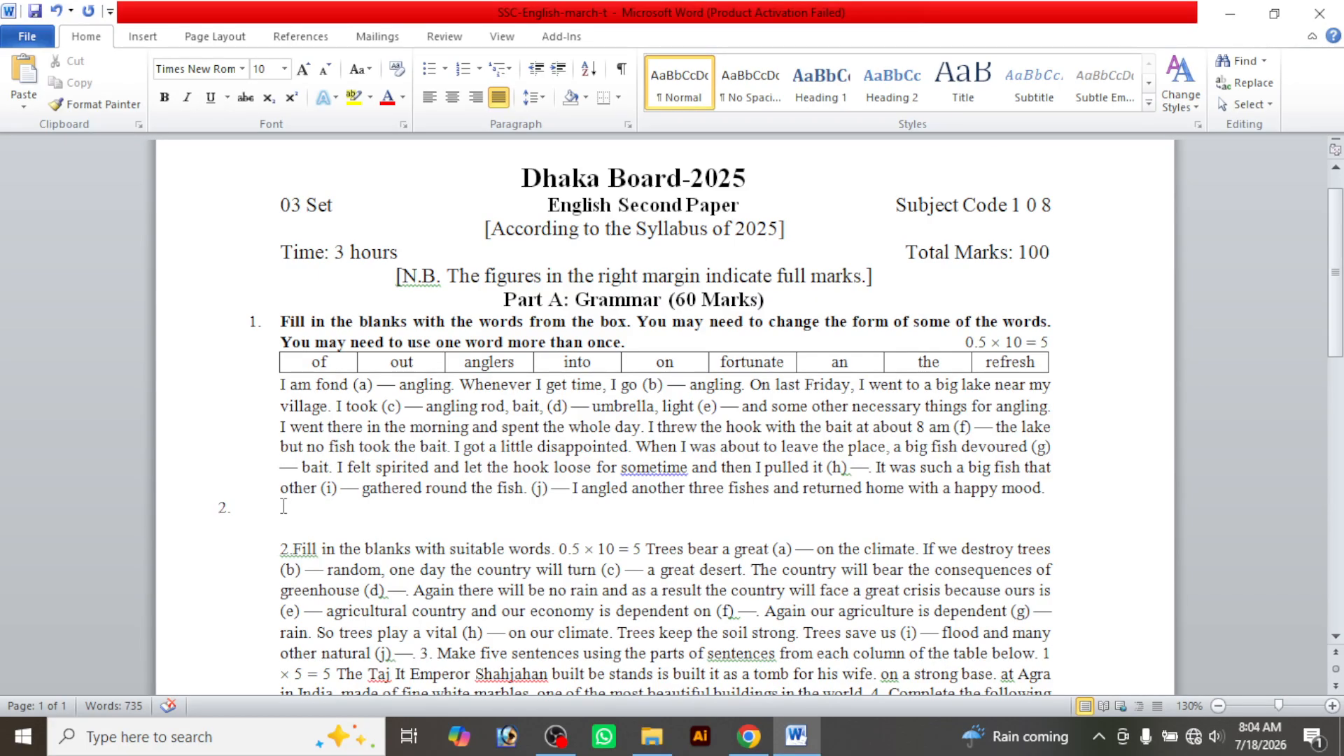
{"action": "key", "text": "BackSpace"}
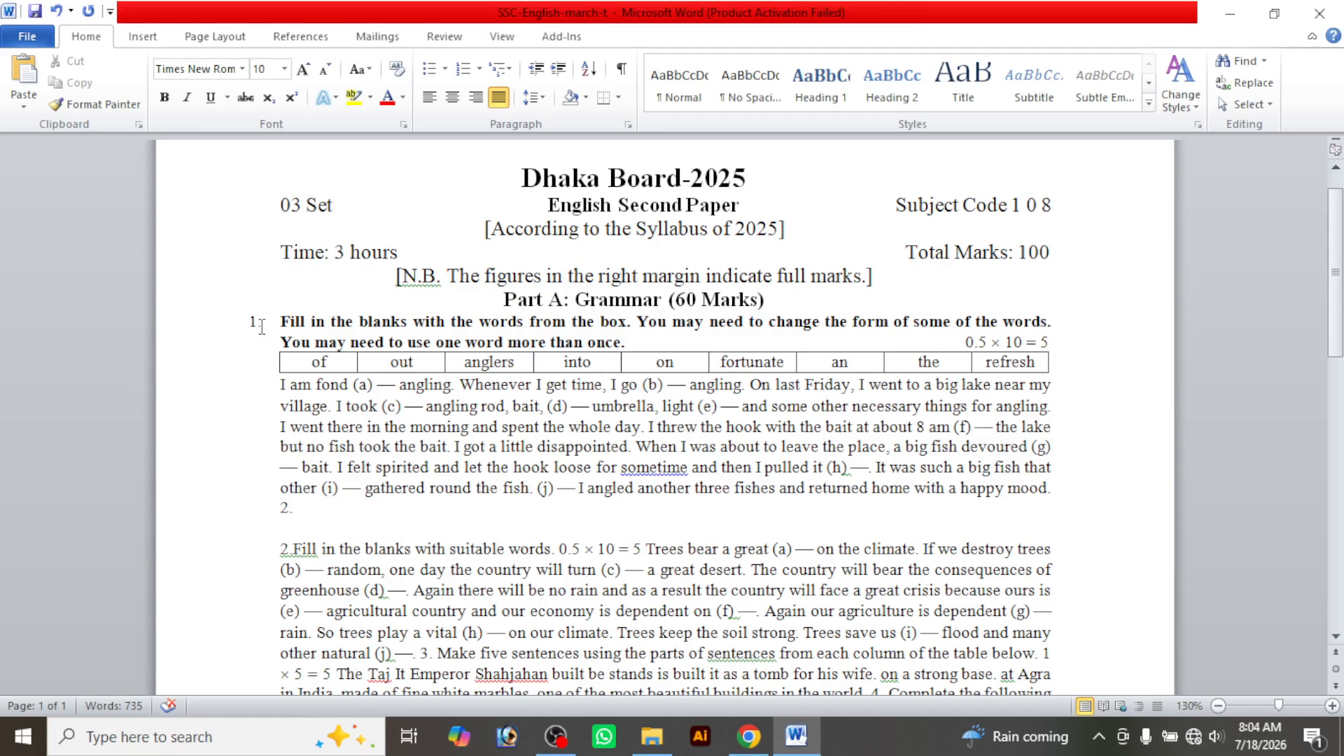
Try to continue question 1's automatic numbering at the manually entered "2." below the passage
{"action": "left_click", "coordinate": [257, 322]}
{"action": "left_click", "coordinate": [280, 322]}
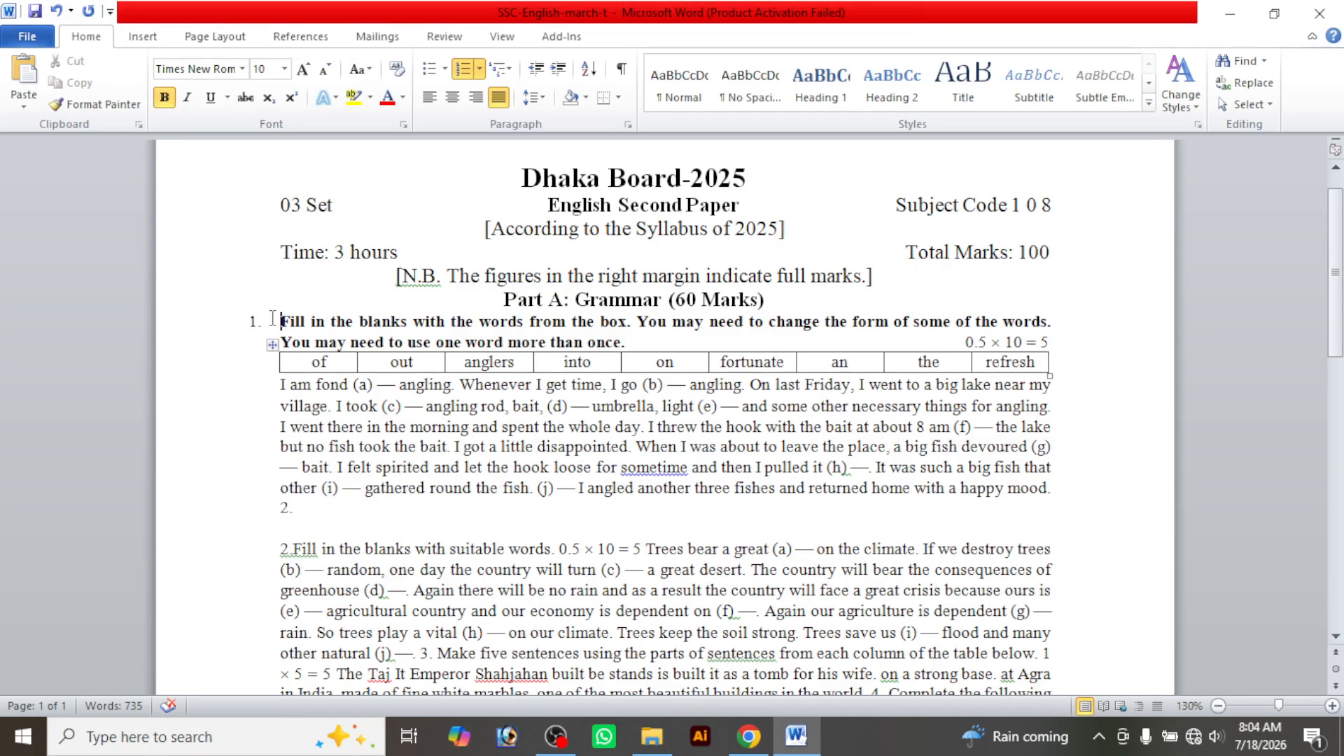
{"action": "left_click", "coordinate": [260, 321]}
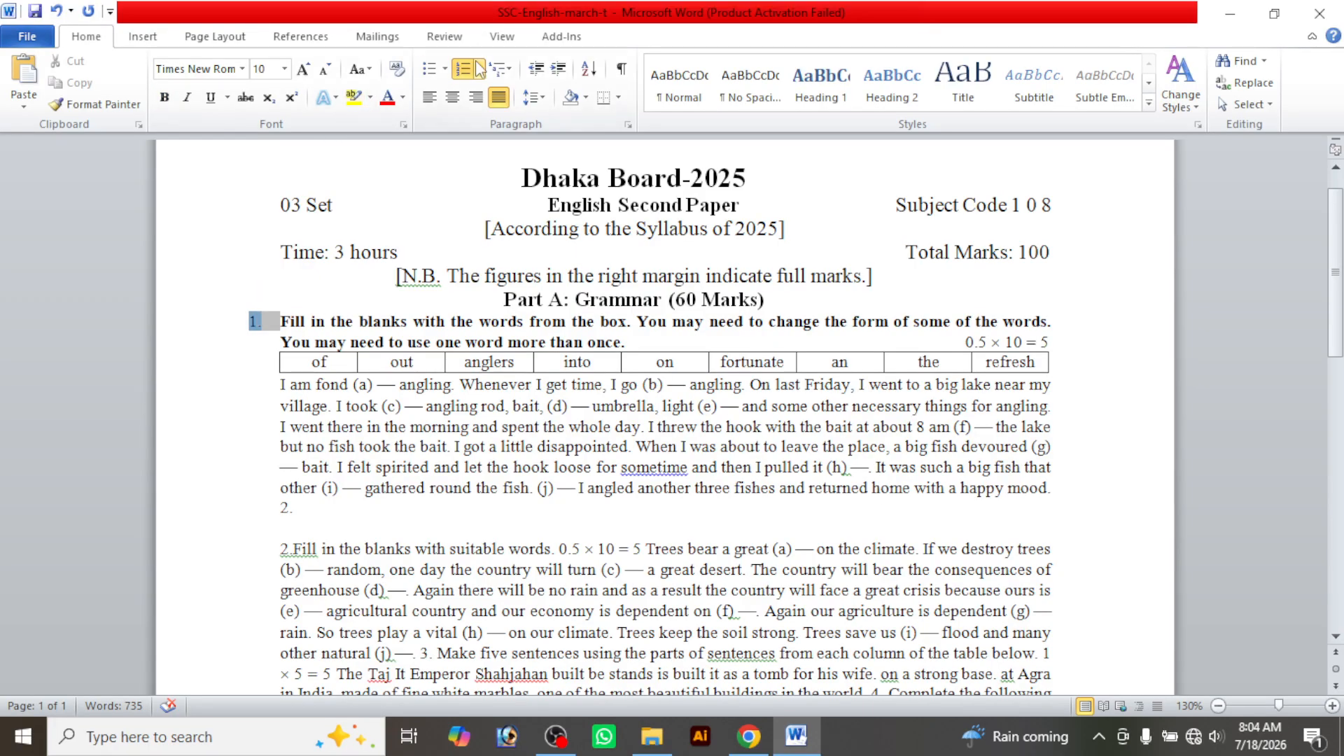
{"action": "left_click", "coordinate": [281, 510]}
{"action": "key", "text": "BackSpace"}
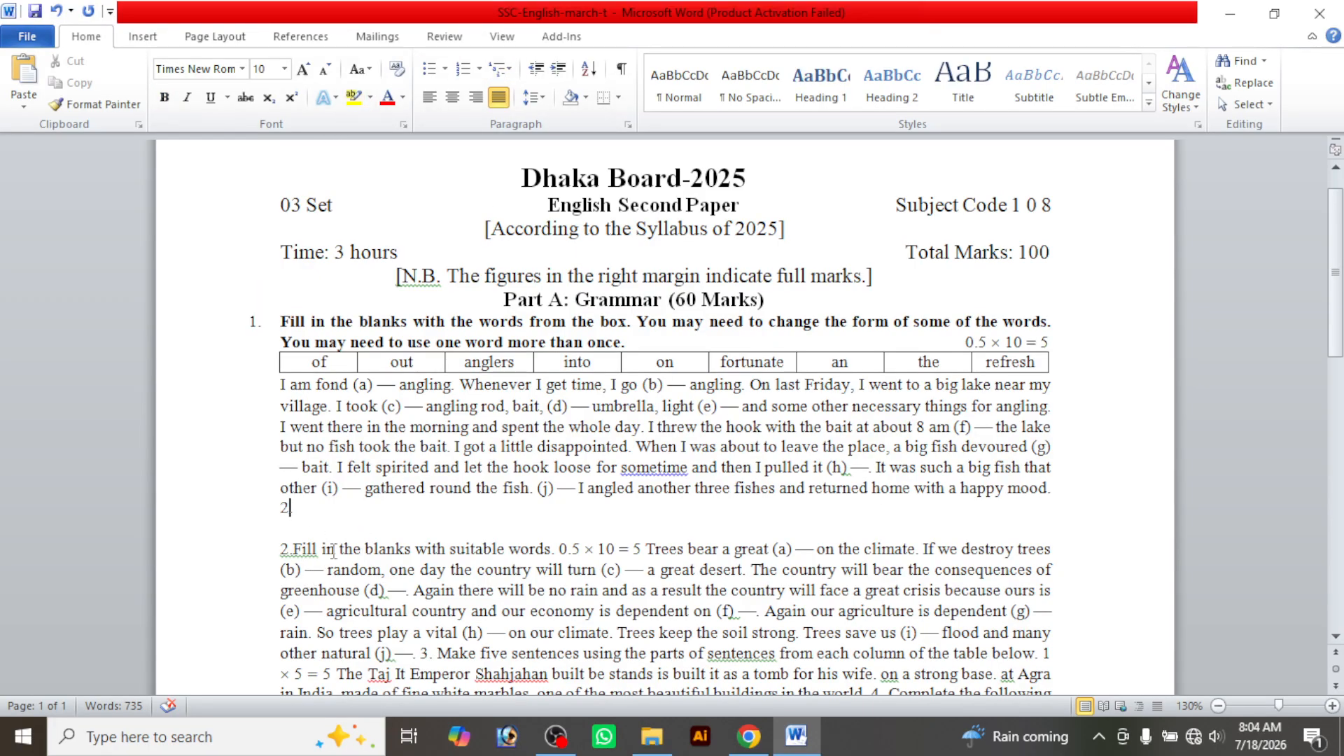
{"action": "left_click", "coordinate": [467, 74]}
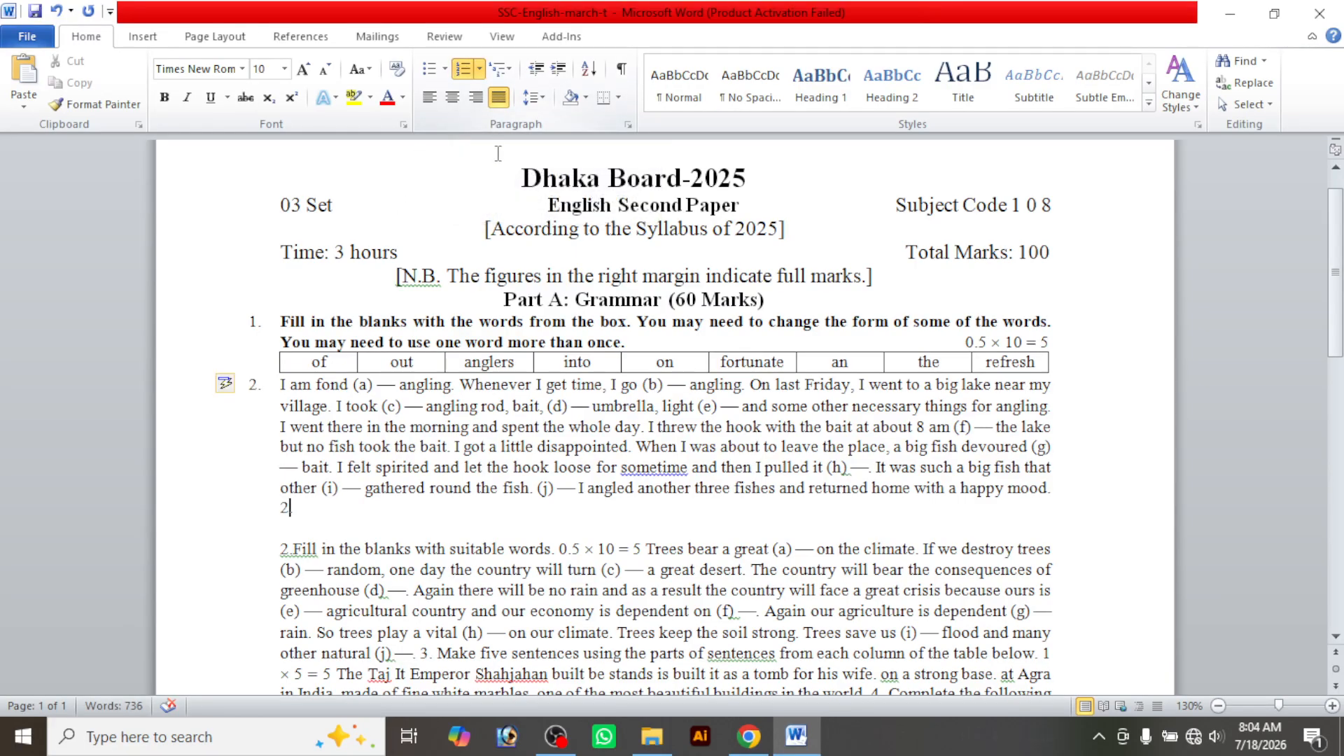
{"action": "key", "text": "ctrl+z"}
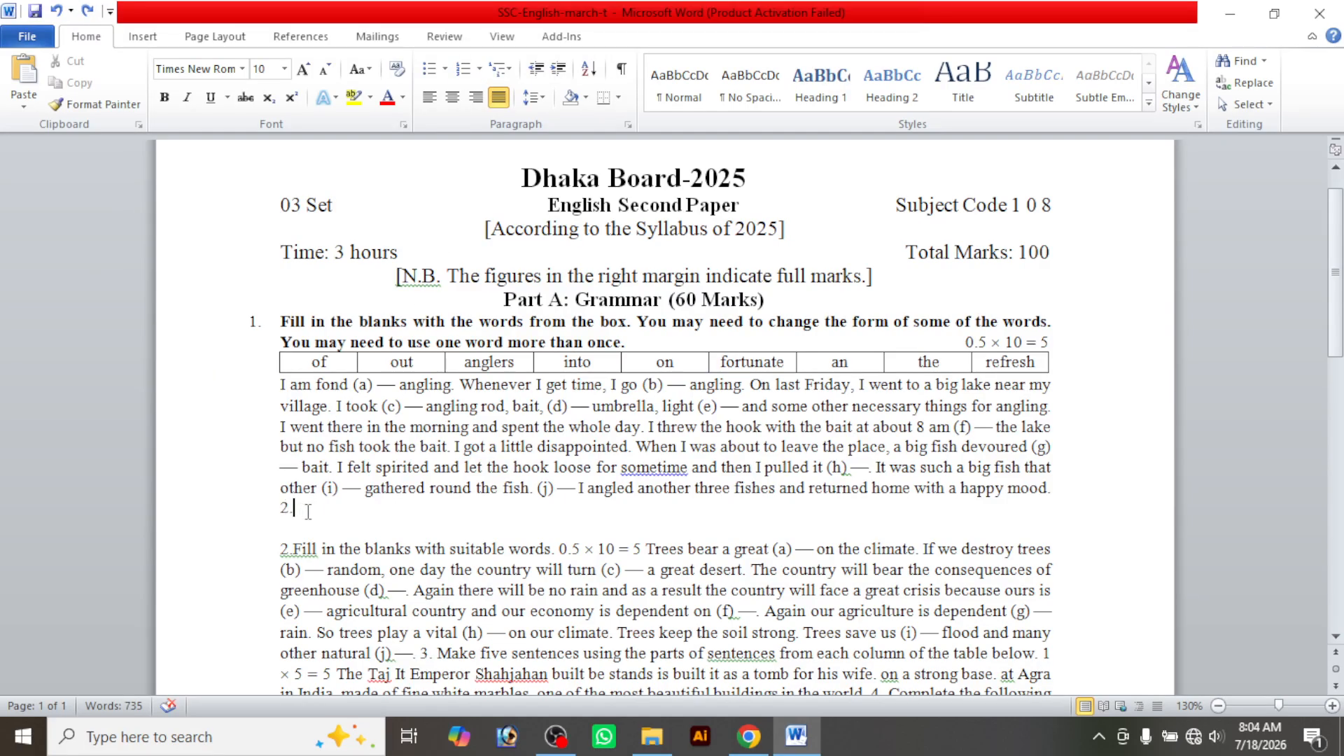
{"action": "left_click", "coordinate": [479, 68]}
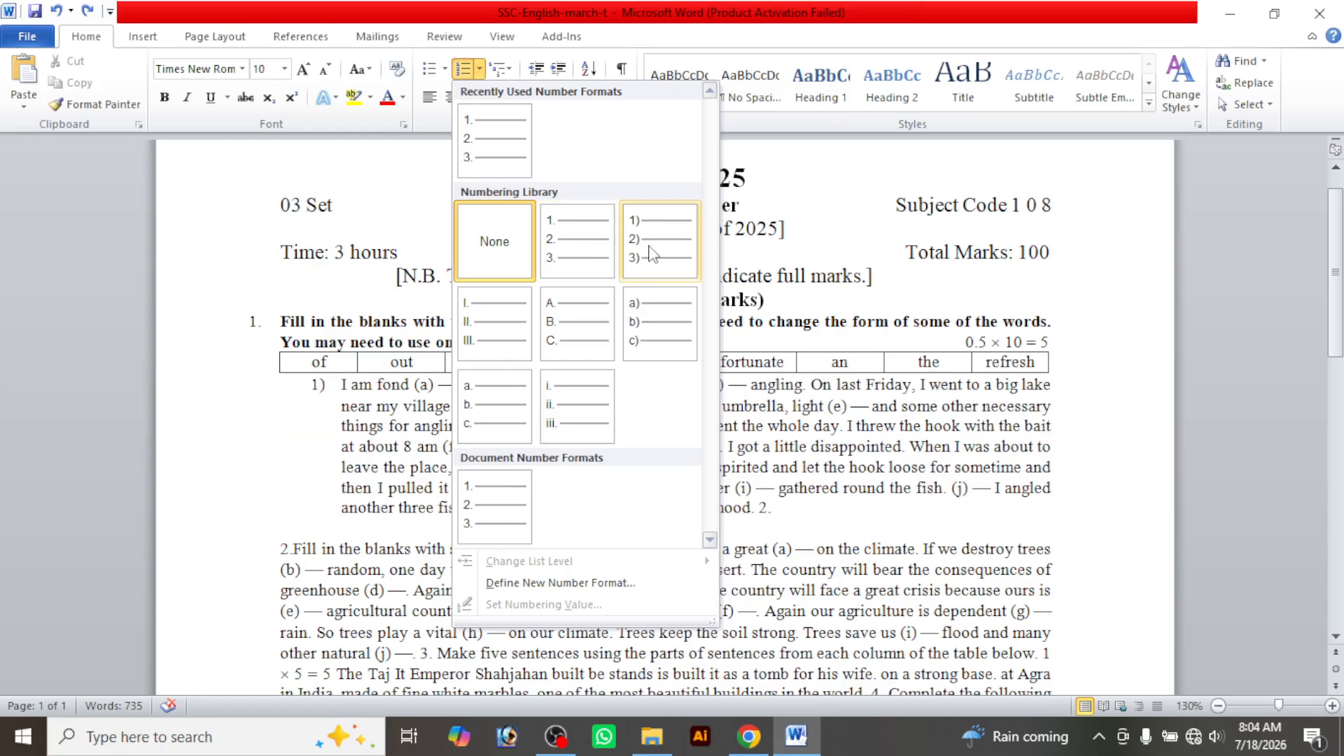
{"action": "left_click", "coordinate": [735, 272]}
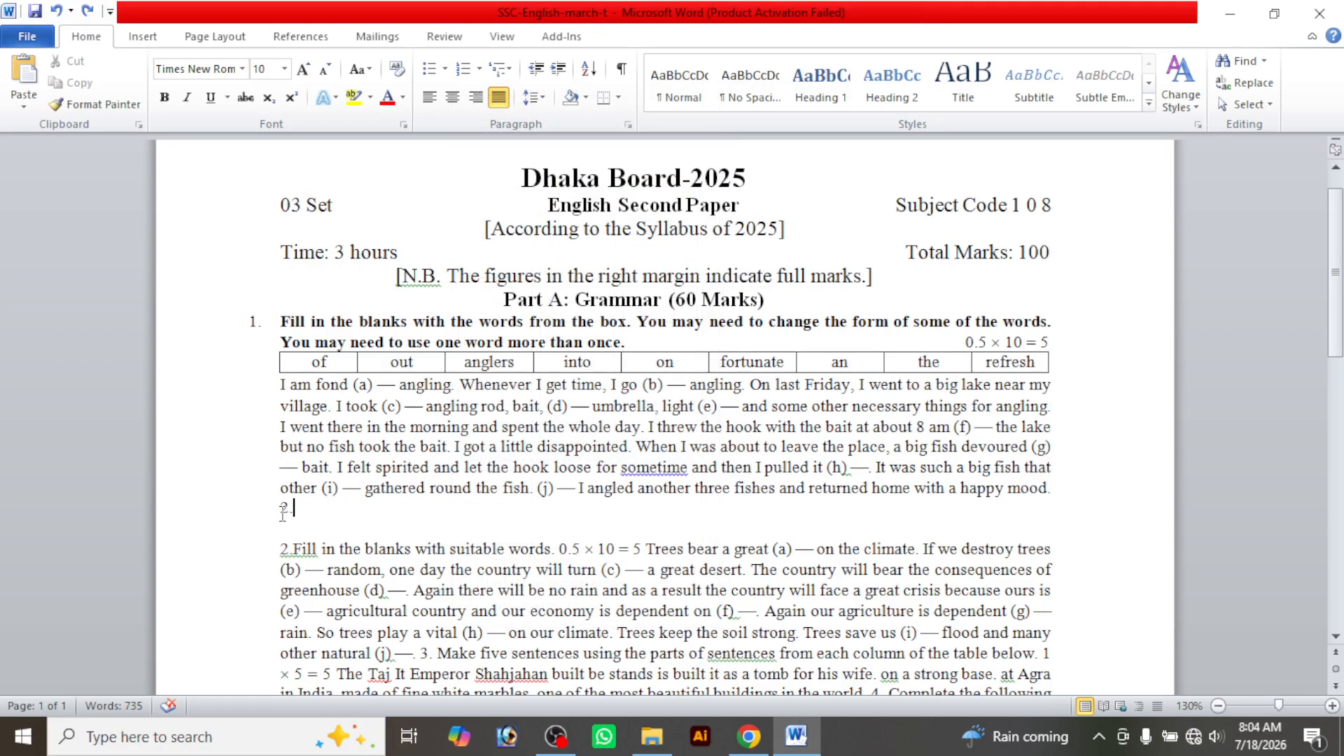
{"action": "left_click", "coordinate": [479, 68]}
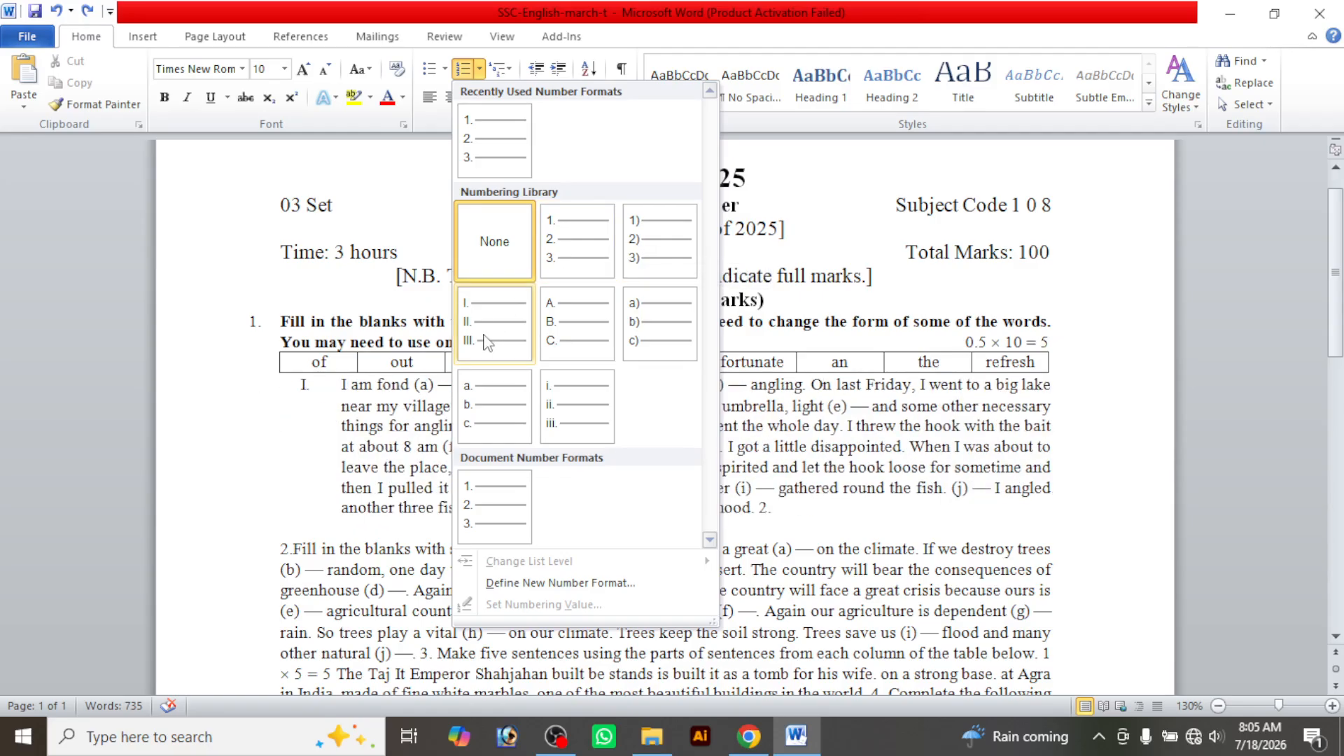
{"action": "left_click", "coordinate": [494, 242]}
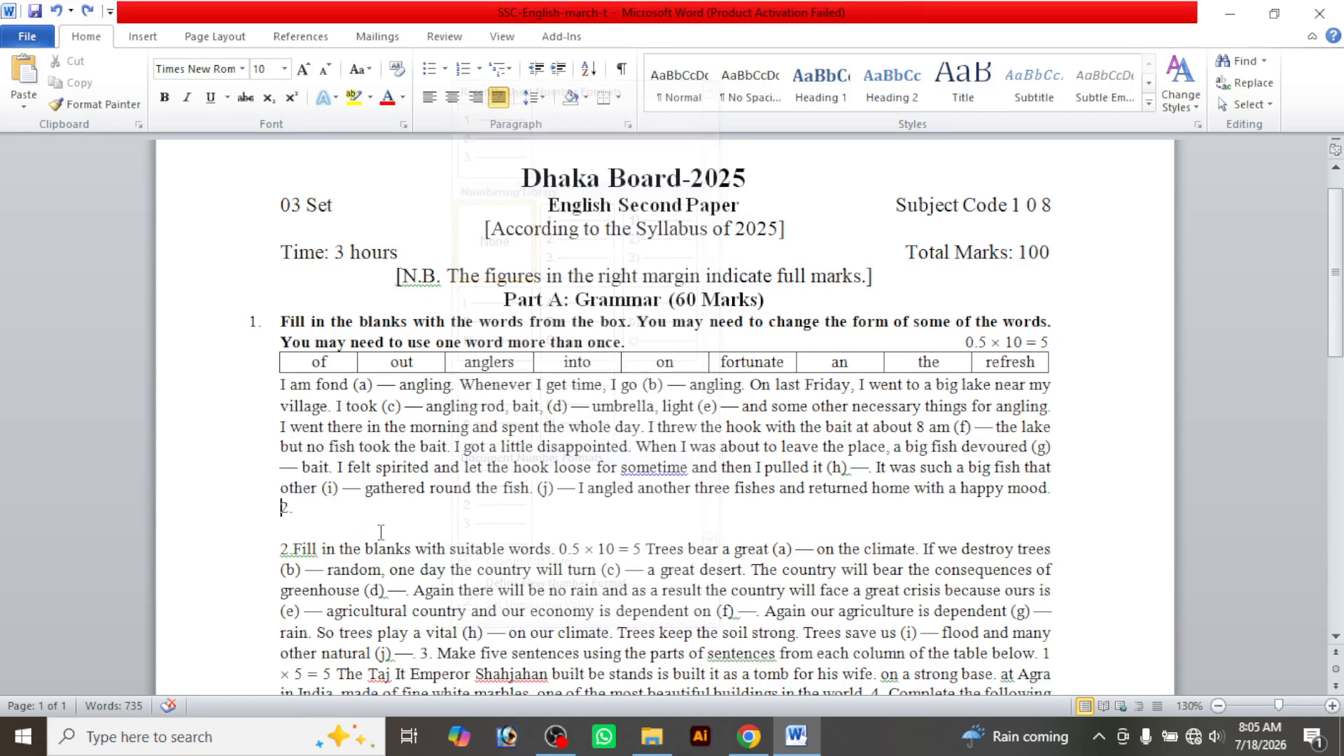
Delete the manually entered 2 after question 1's passage and apply automatic 1. 2. 3. numbering to the blank line below it
{"action": "key", "text": "Delete"}
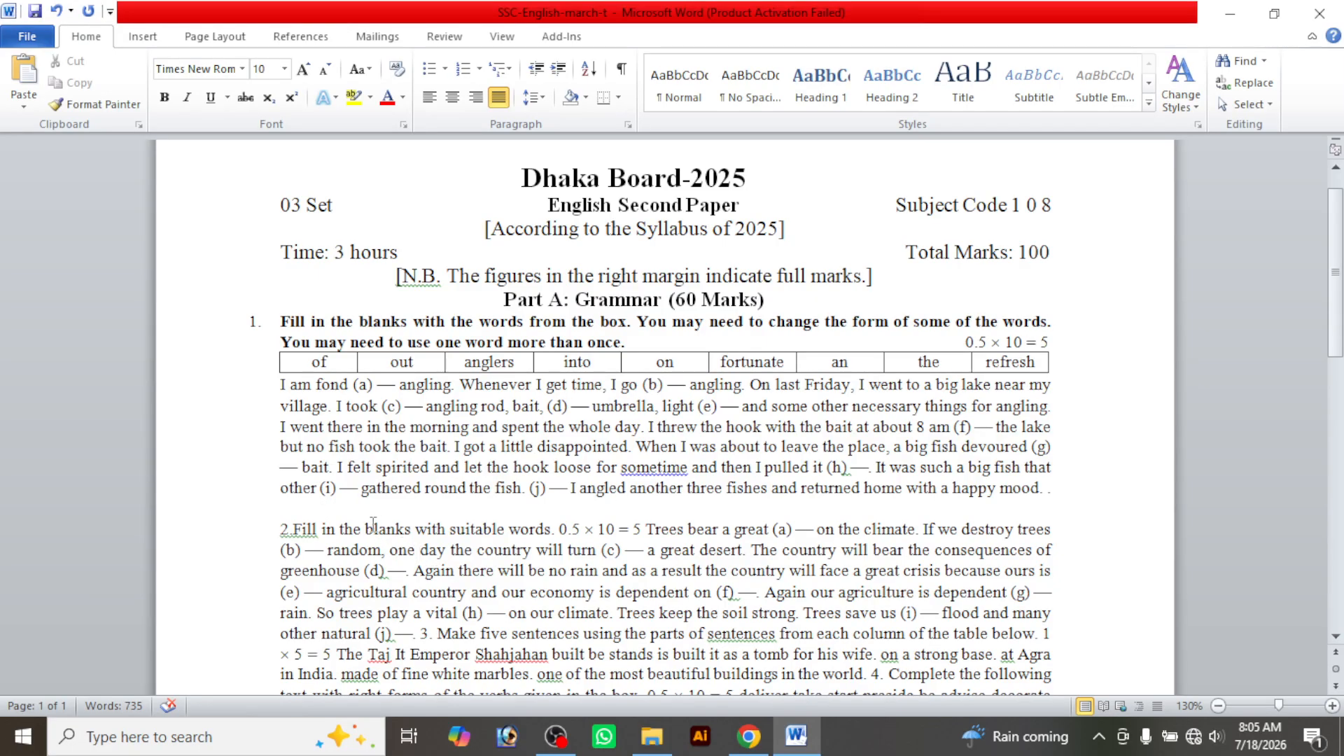
{"action": "left_click", "coordinate": [481, 70]}
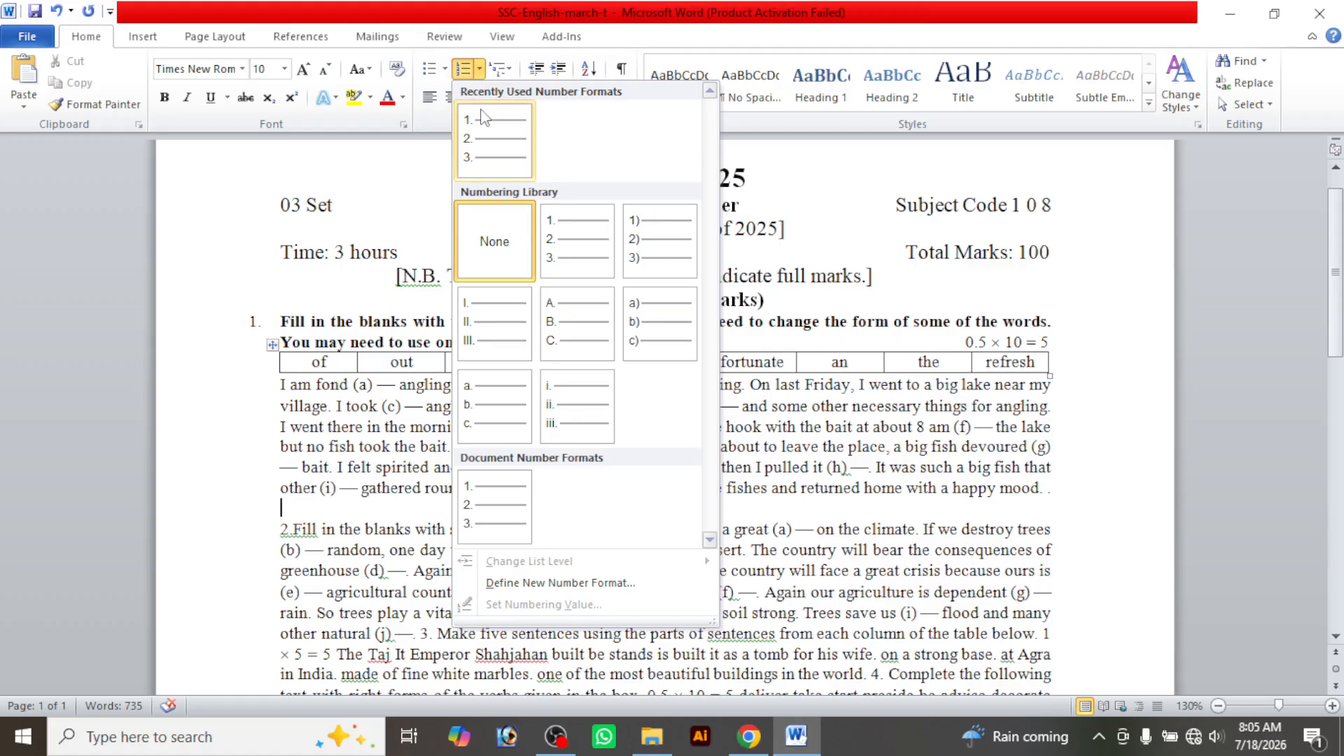
{"action": "left_click", "coordinate": [486, 144]}
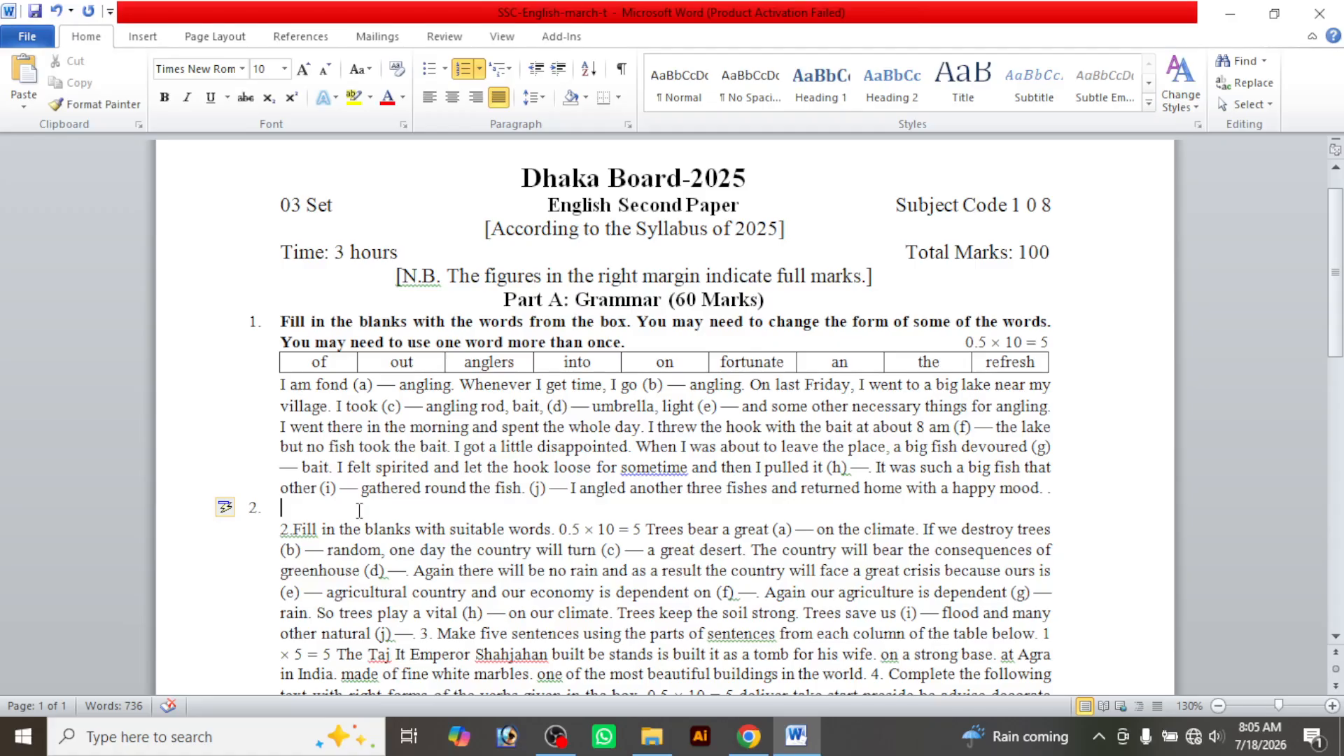
{"action": "key", "text": "Delete"}
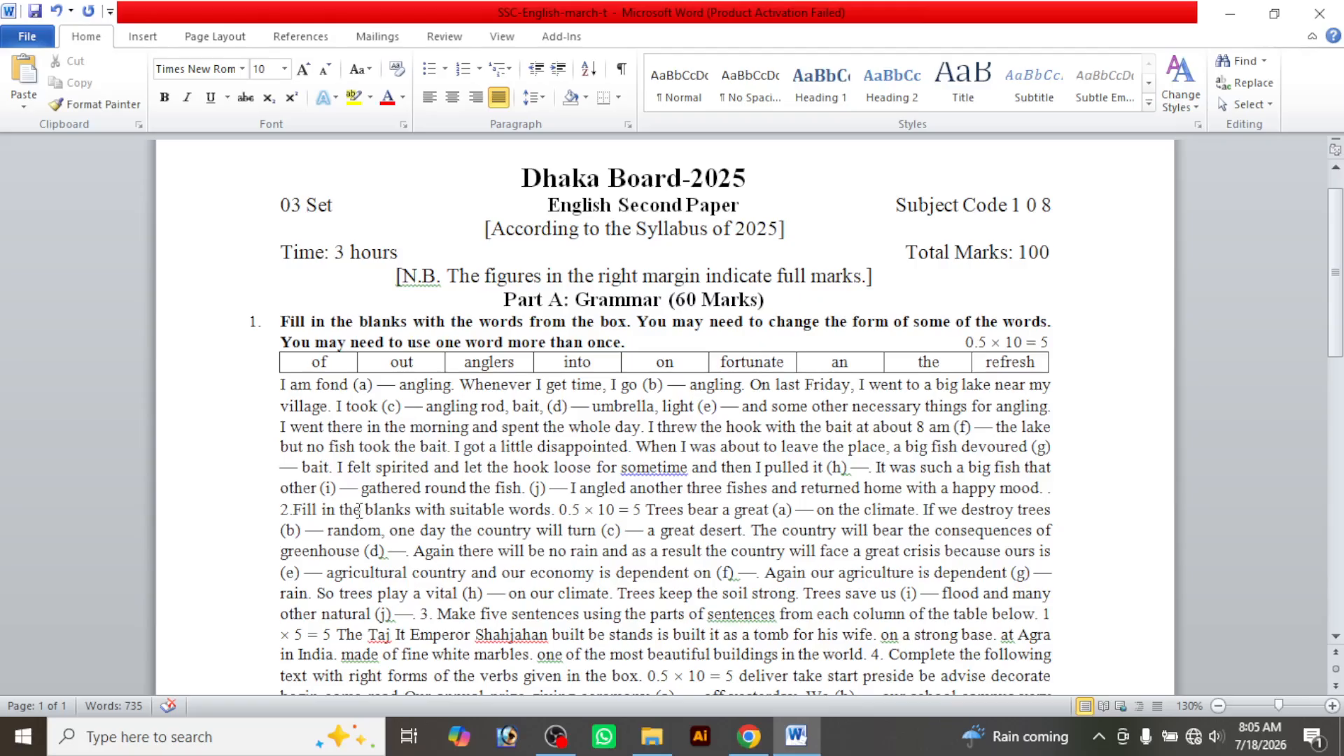
{"action": "key", "text": "ctrl+z"}
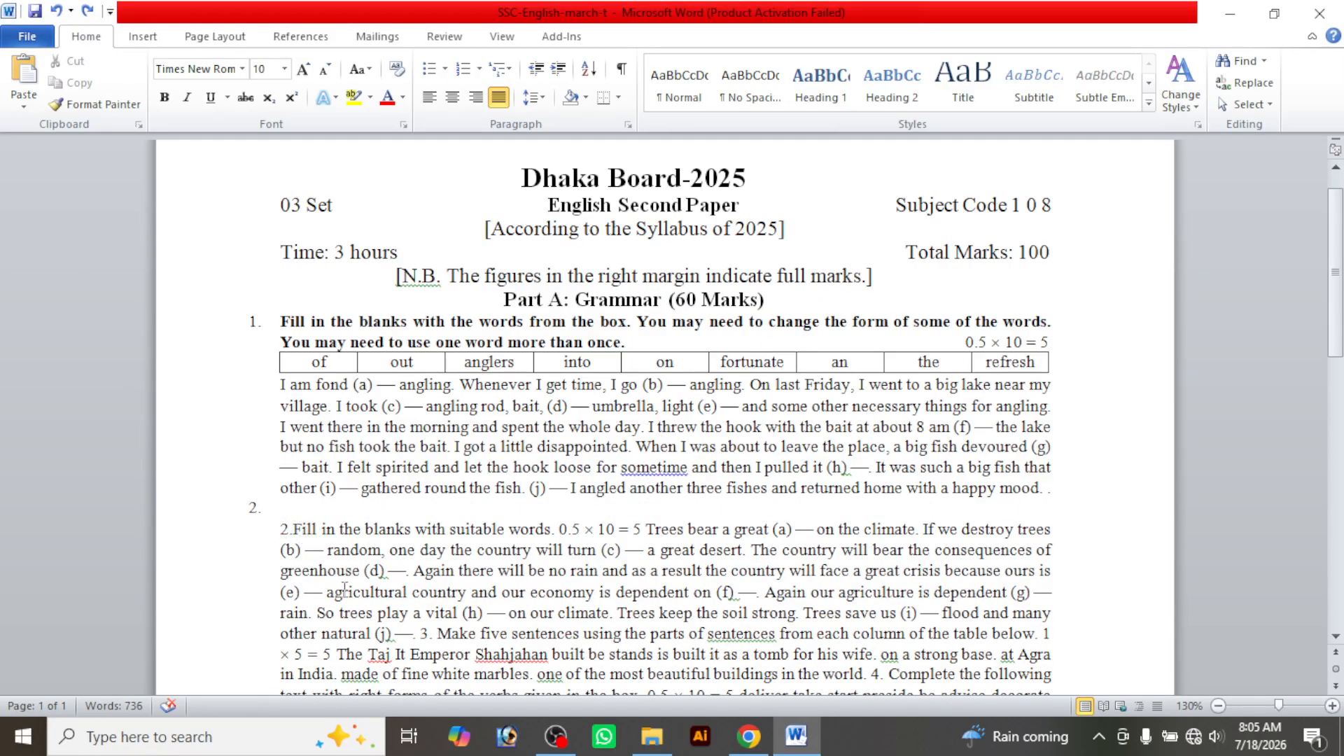
Remove the manual "2." before question 2's text and join the text to the automatically numbered line
{"action": "key", "text": "BackSpace"}
{"action": "key", "text": "BackSpace"}
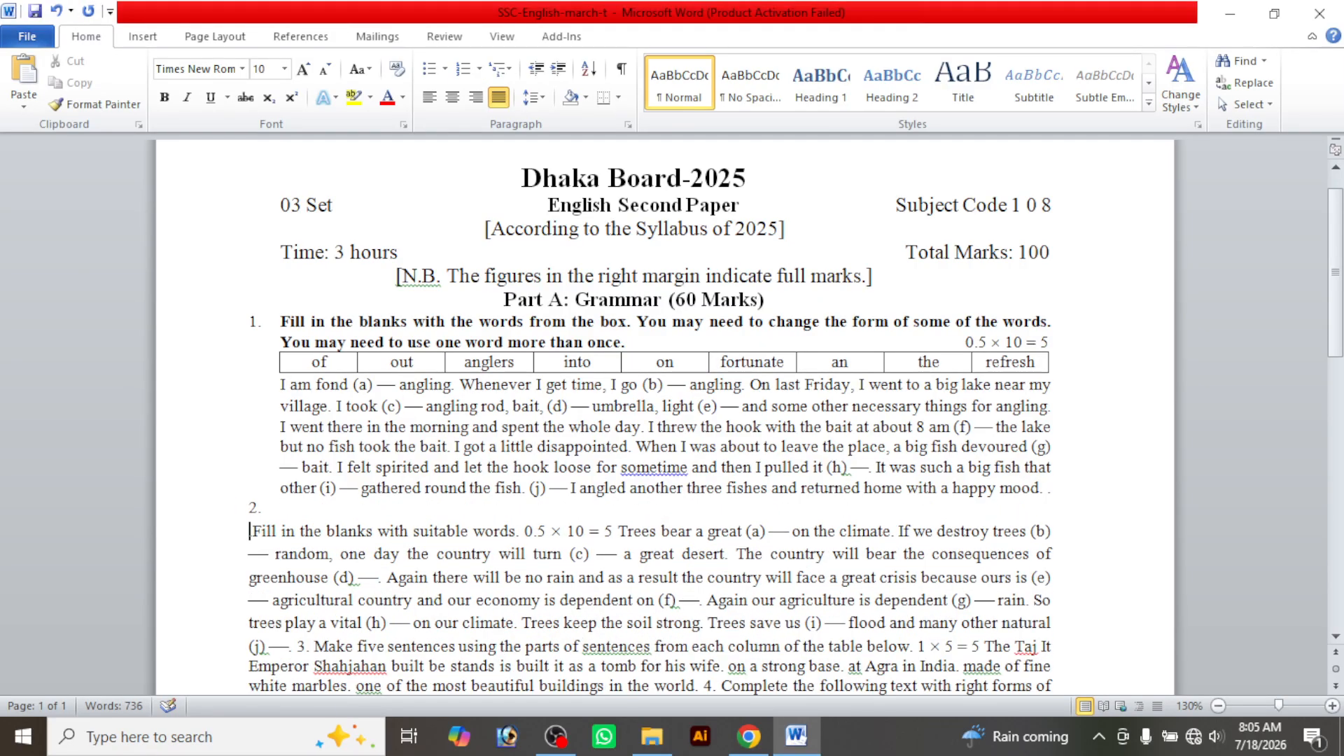
{"action": "key", "text": "BackSpace"}
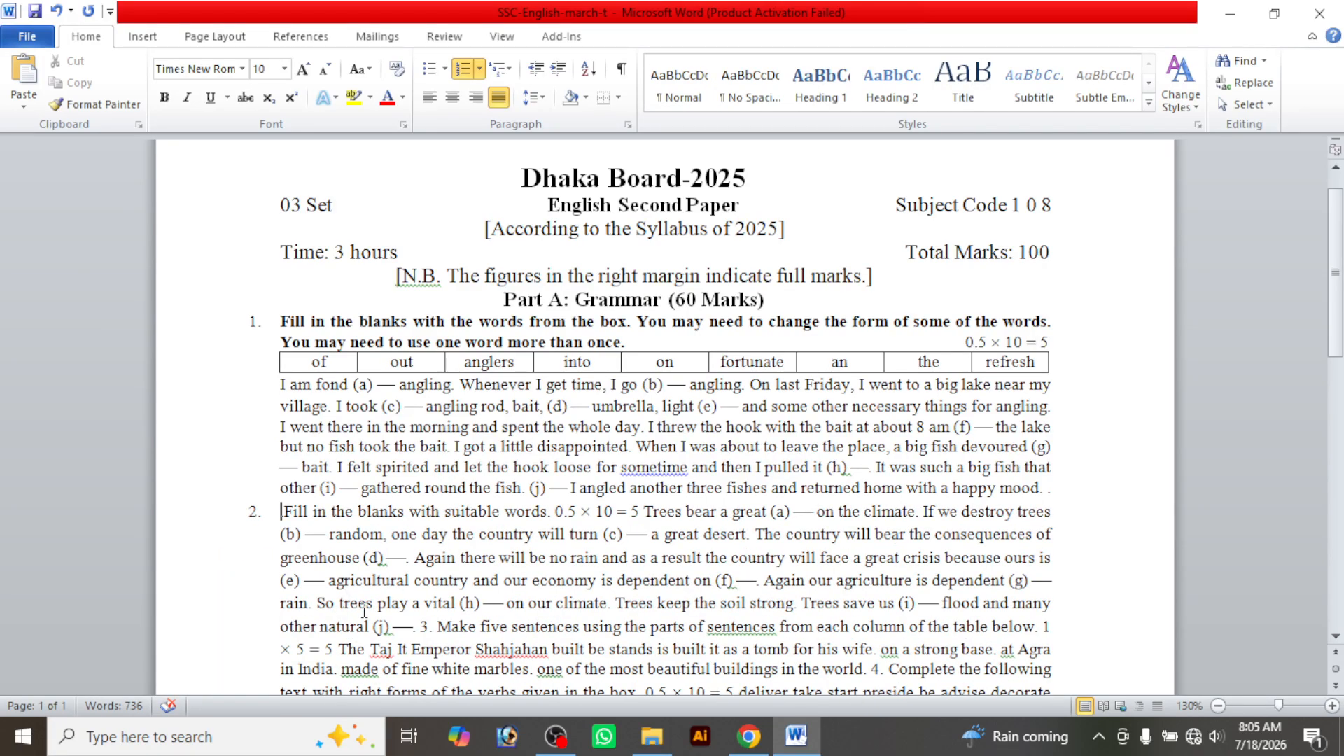
{"action": "key", "text": "Delete"}
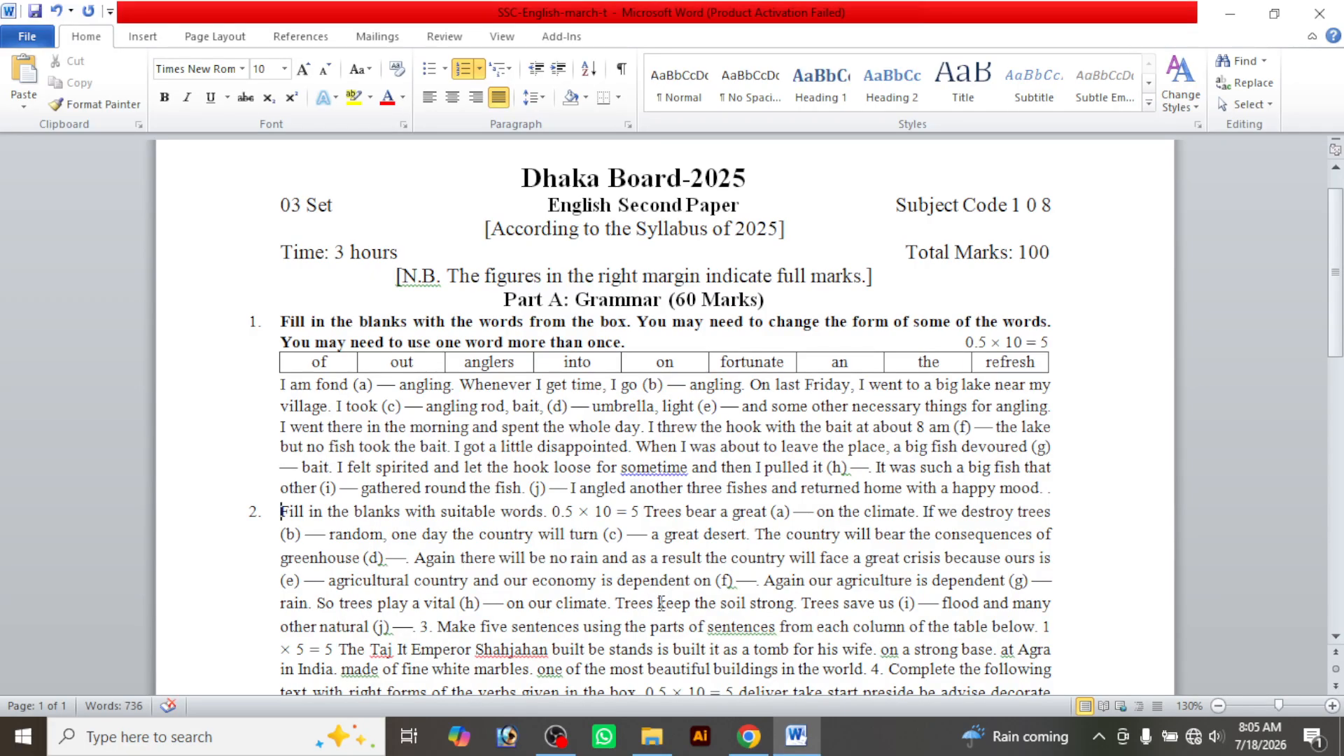
Compare question 2's start with the PDF and delete the stray full stop at the end of question 1's passage
{"action": "left_click", "coordinate": [749, 735]}
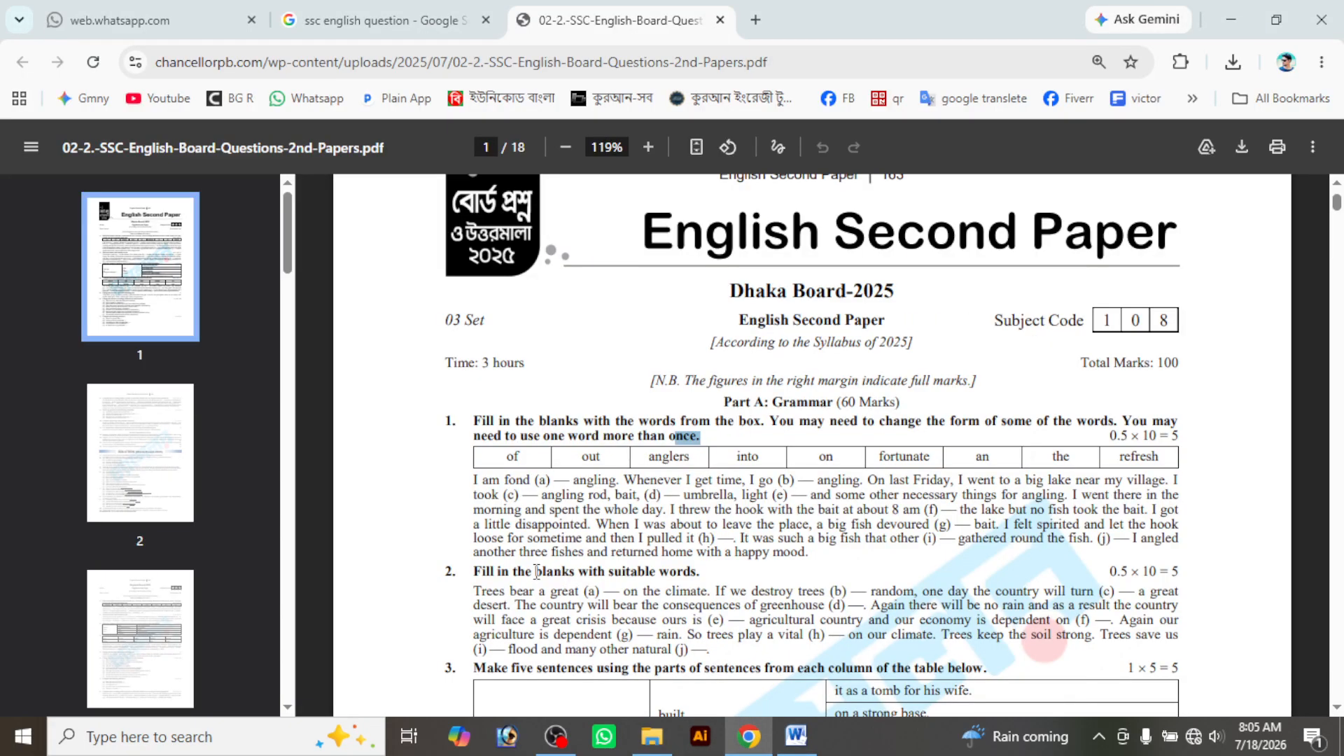
{"action": "left_click", "coordinate": [796, 735]}
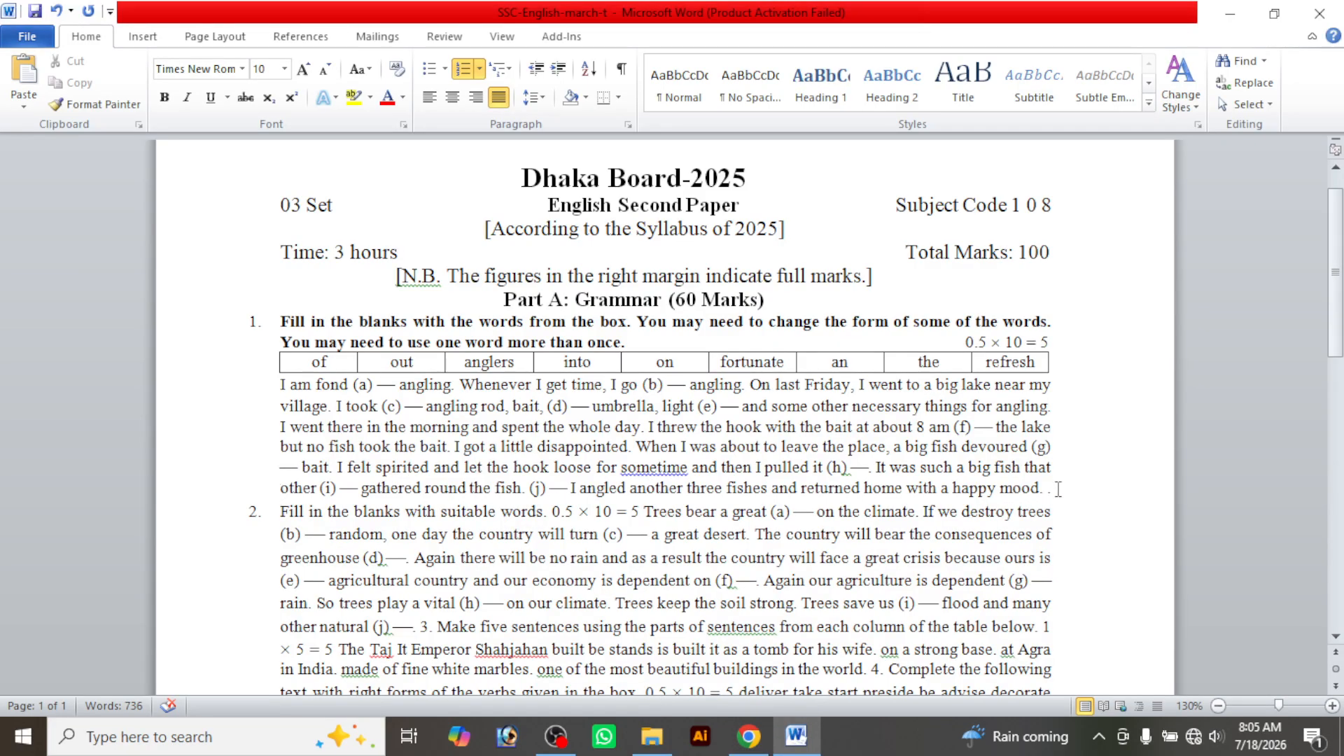
{"action": "key", "text": "BackSpace"}
{"action": "key", "text": "BackSpace"}
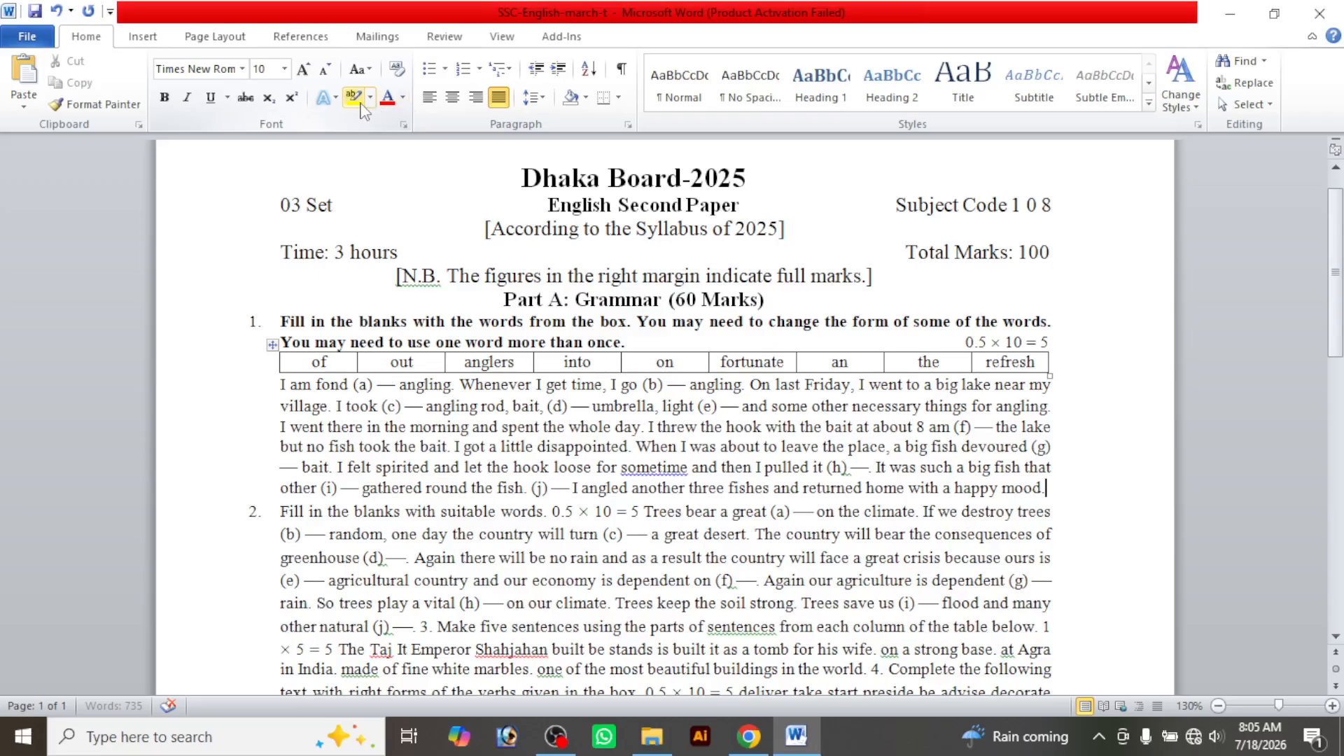
Open the line spacing choices for question 1's passage
{"action": "left_click", "coordinate": [536, 100]}
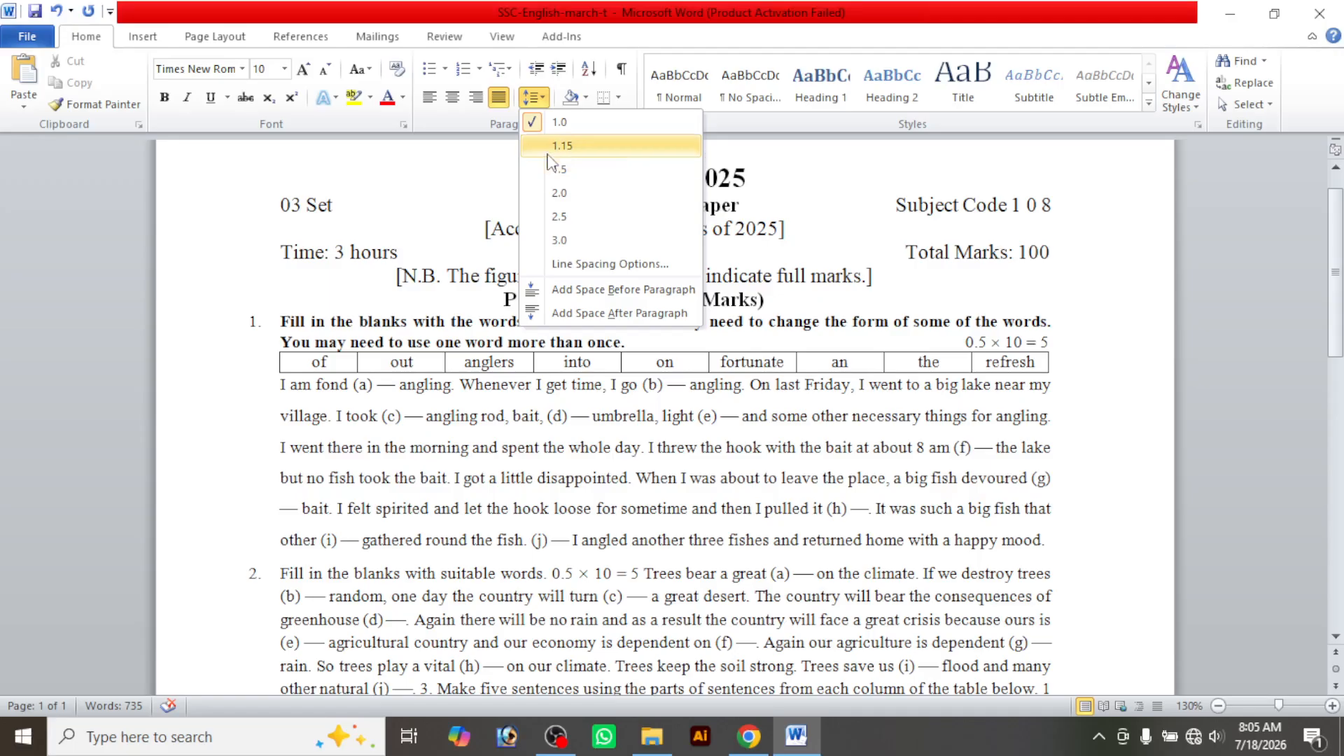
Set the line spacing of question 1's passage to 1.0
{"action": "left_click", "coordinate": [560, 124]}
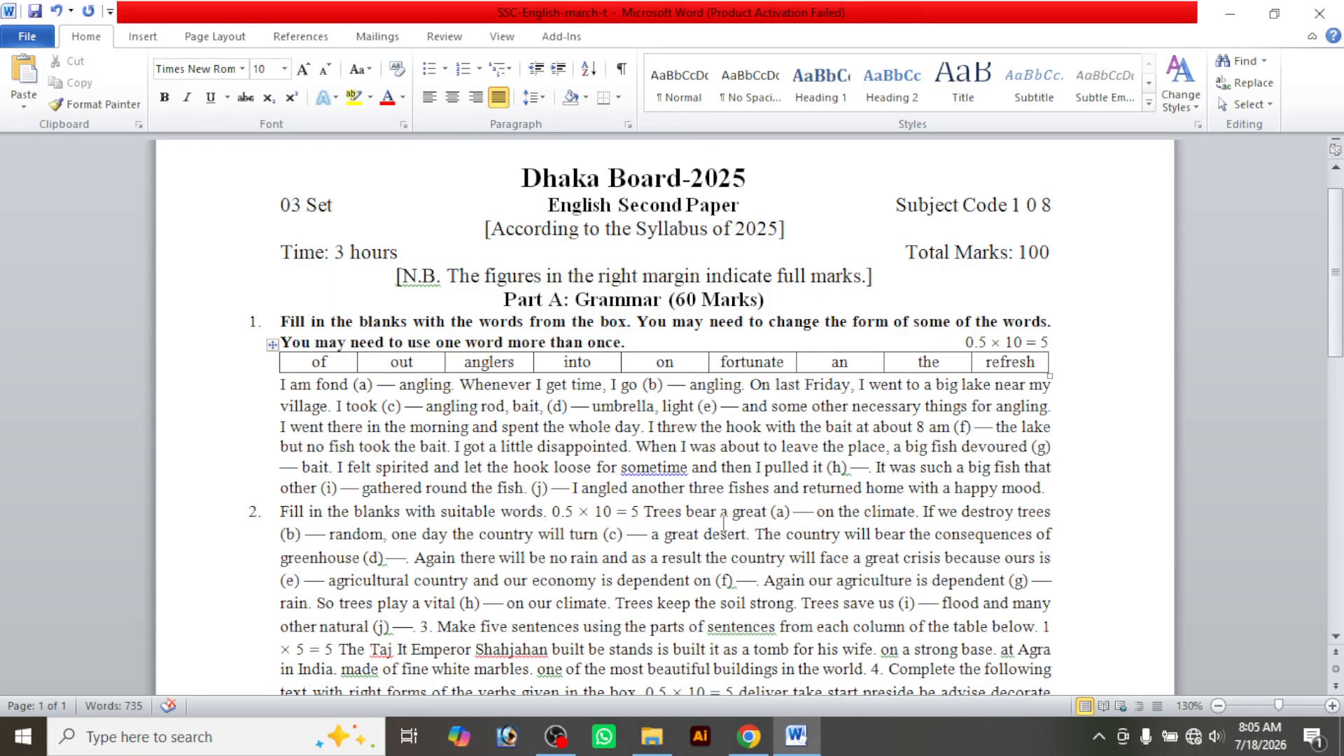
{"action": "left_click", "coordinate": [257, 509]}
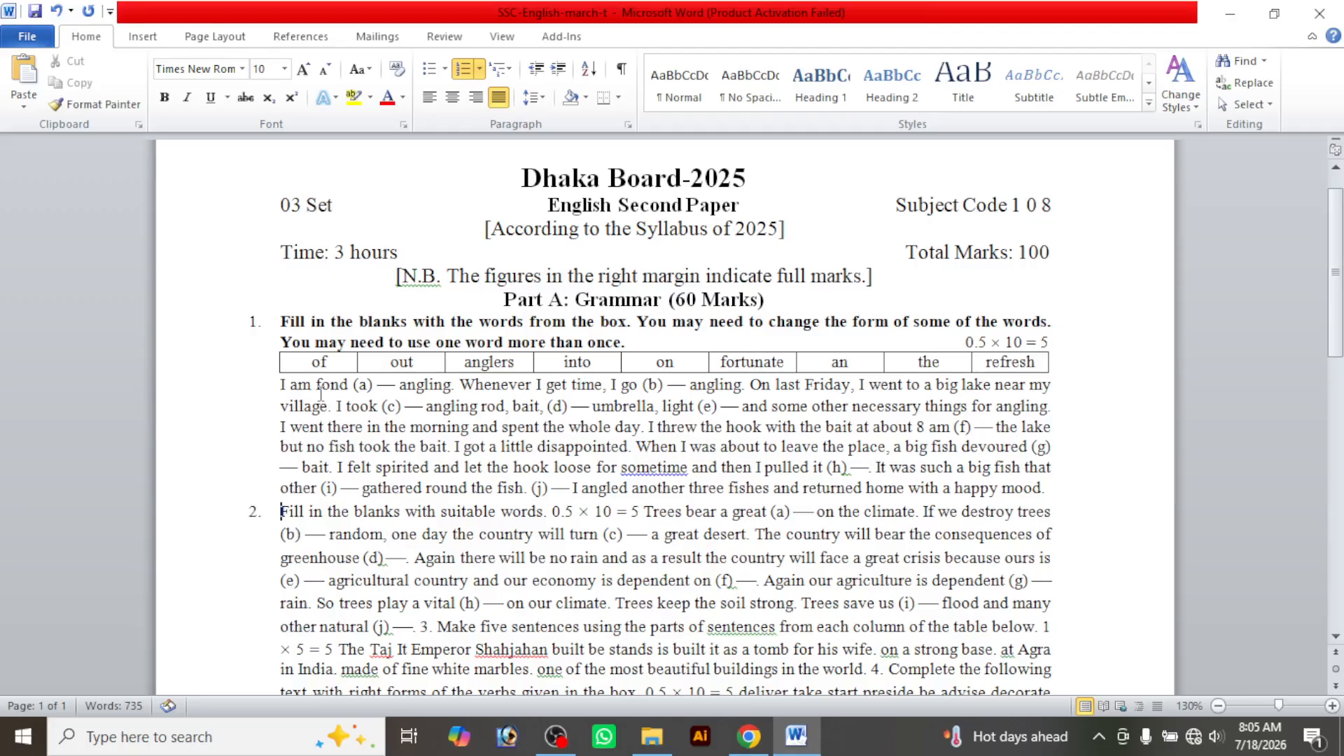
{"action": "left_click", "coordinate": [215, 37]}
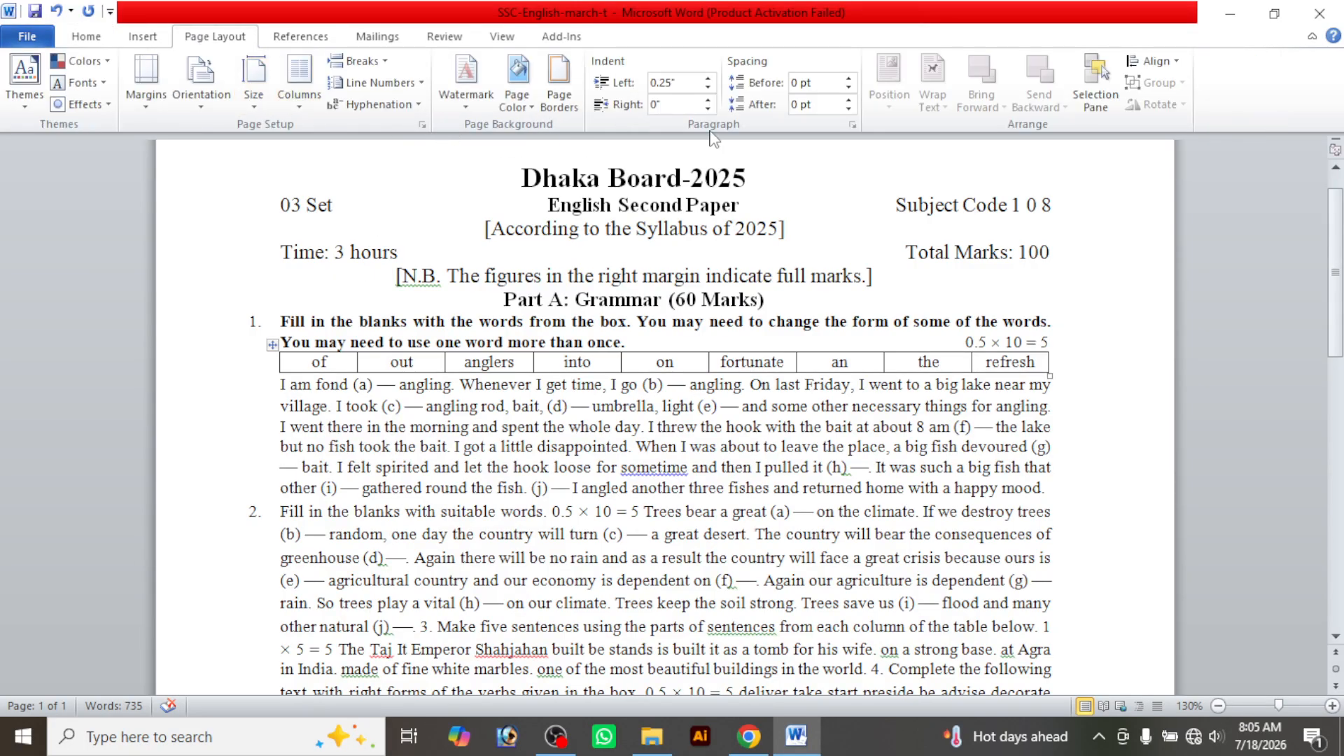
{"action": "left_click", "coordinate": [848, 100]}
{"action": "left_click", "coordinate": [849, 108]}
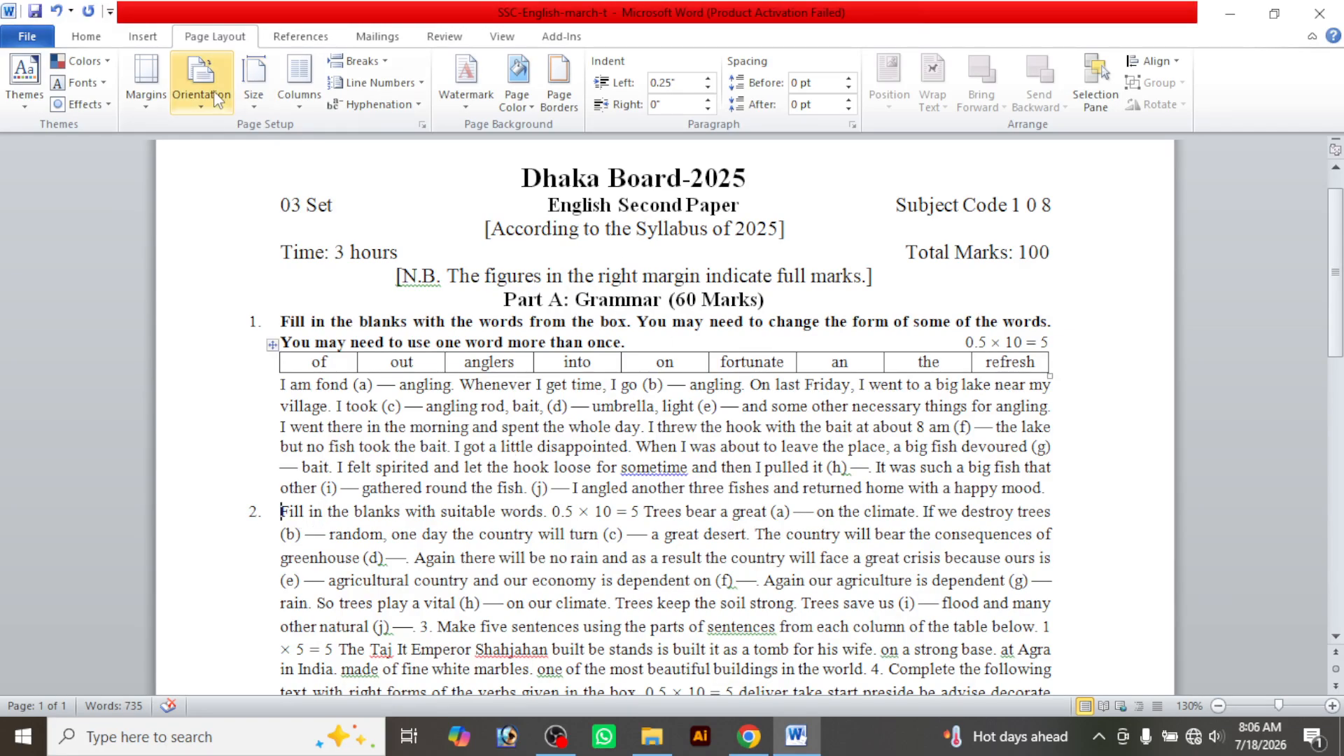
{"action": "left_click", "coordinate": [86, 35]}
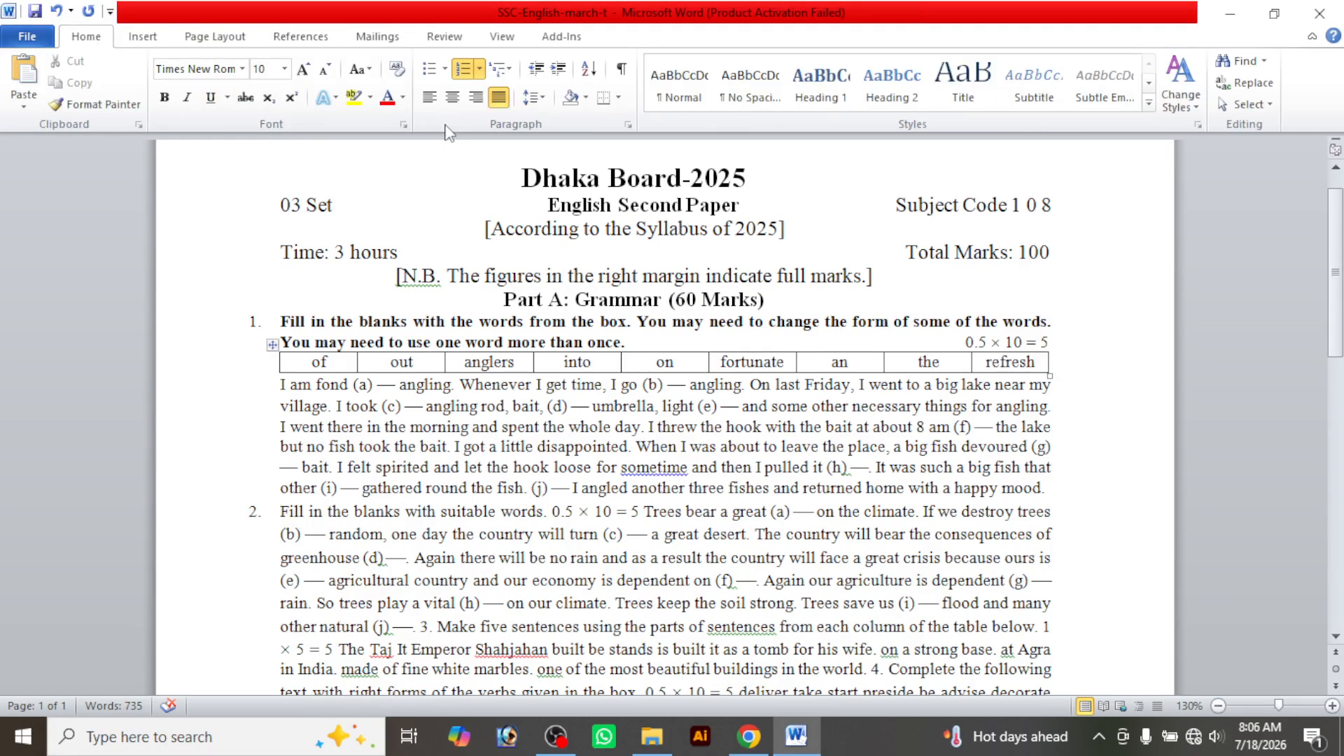
{"action": "left_click", "coordinate": [534, 97]}
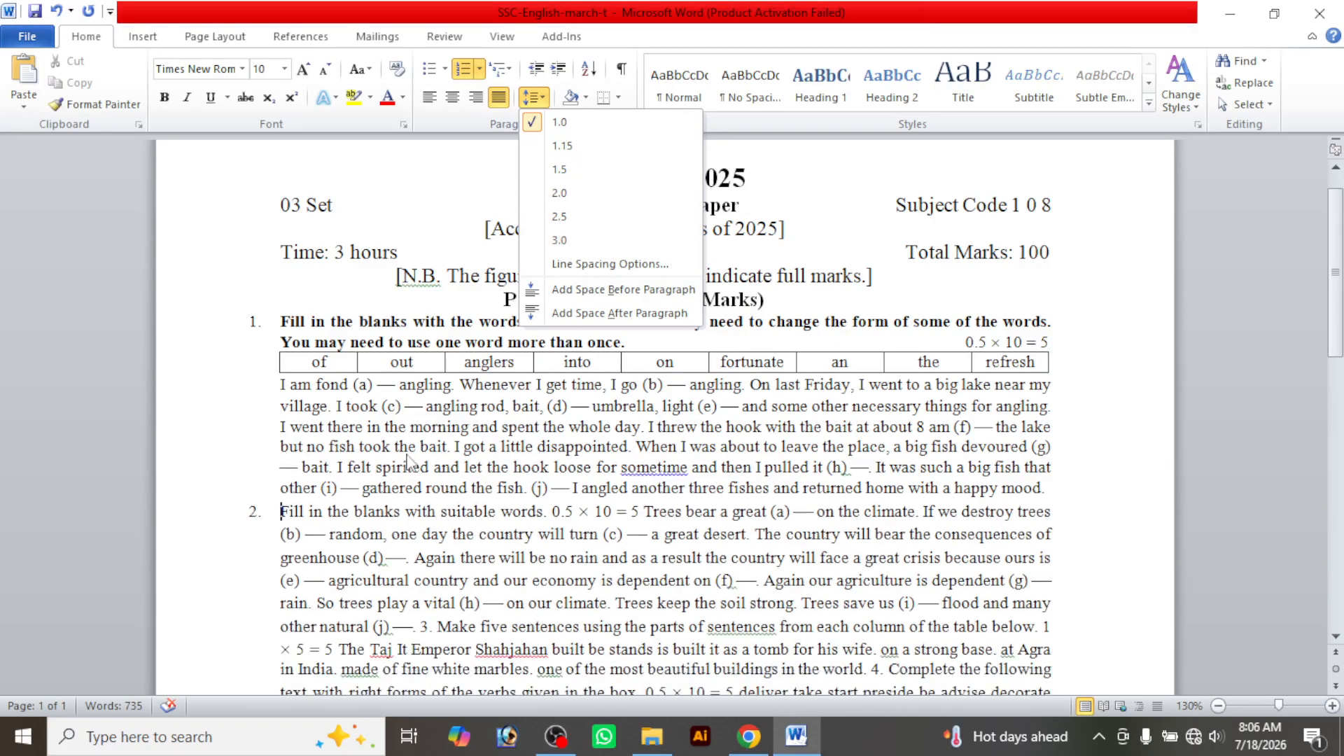
{"action": "left_click", "coordinate": [355, 502]}
Insert a blank spacer line after question 1's passage and reduce its font size to 6
{"action": "left_click", "coordinate": [1056, 490]}
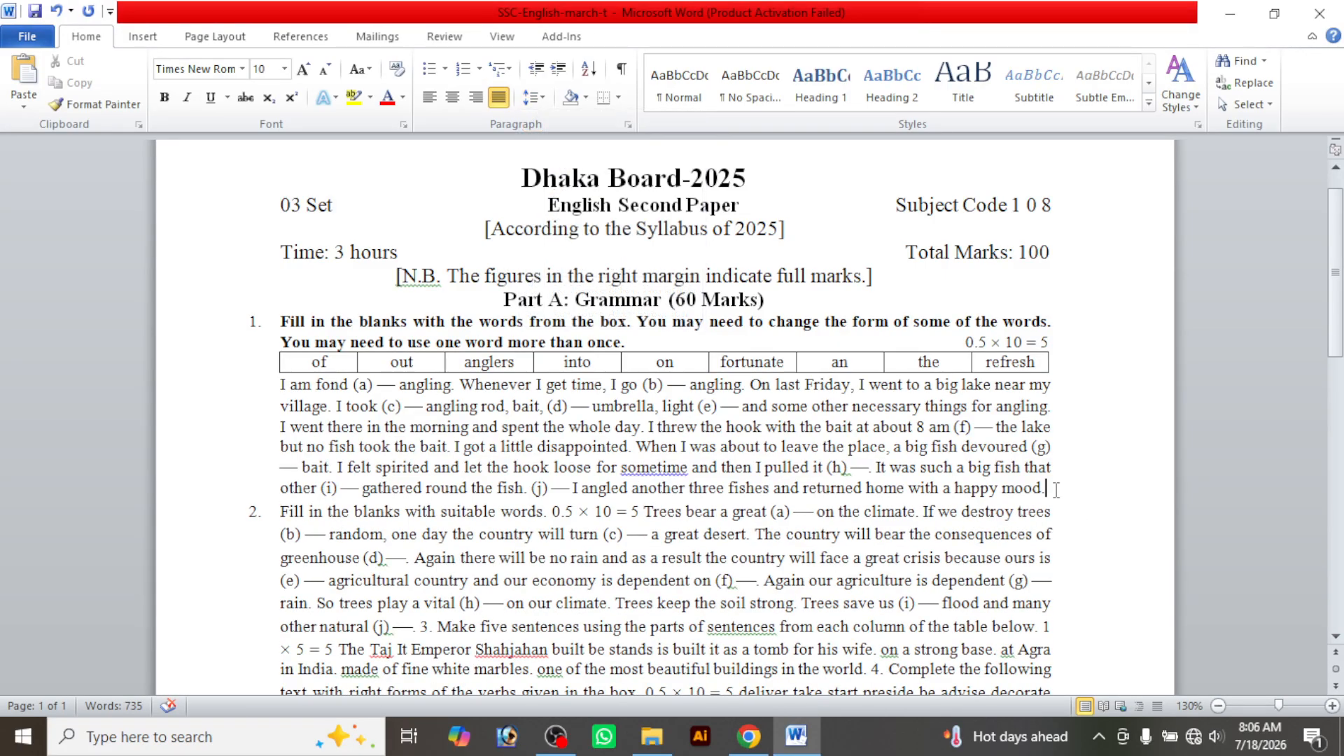
{"action": "key", "text": "Return"}
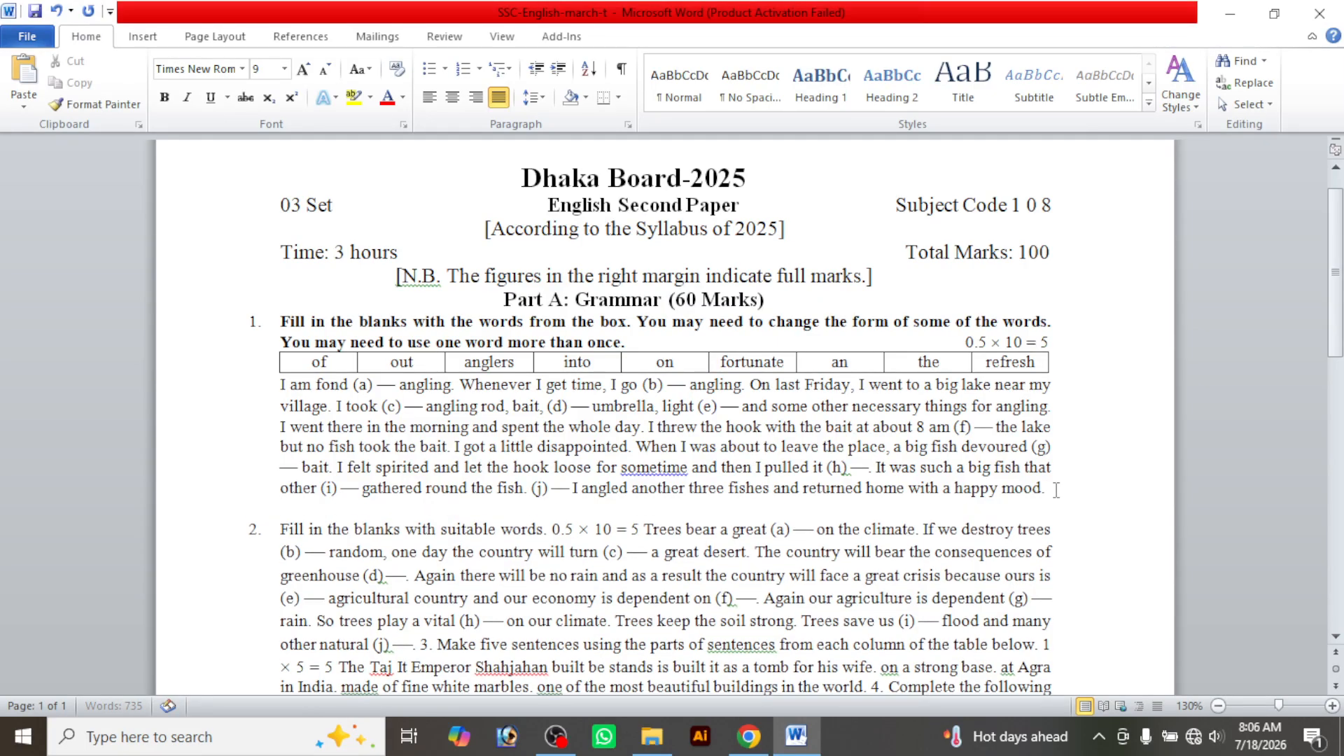
{"action": "key", "text": "BackSpace"}
{"action": "key", "text": "ctrl+bracketright"}
{"action": "key", "text": "ctrl+bracketright"}
{"action": "key", "text": "ctrl+bracketright"}
{"action": "key", "text": "ctrl+bracketright"}
{"action": "key", "text": "ctrl+bracketright"}
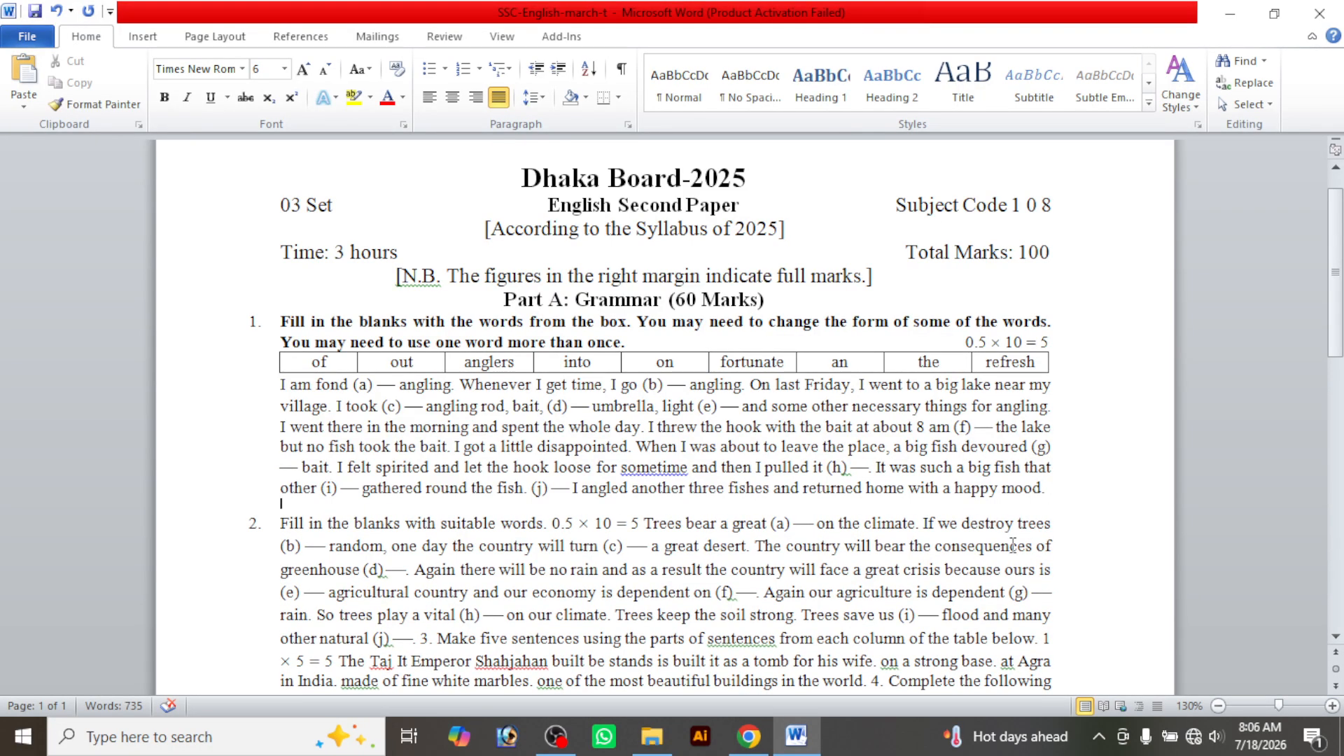
Put question 2's passage on its own unnumbered line below the instruction and tab the "0.5 × 10 = 5" marks to the right margin
{"action": "left_click", "coordinate": [648, 527]}
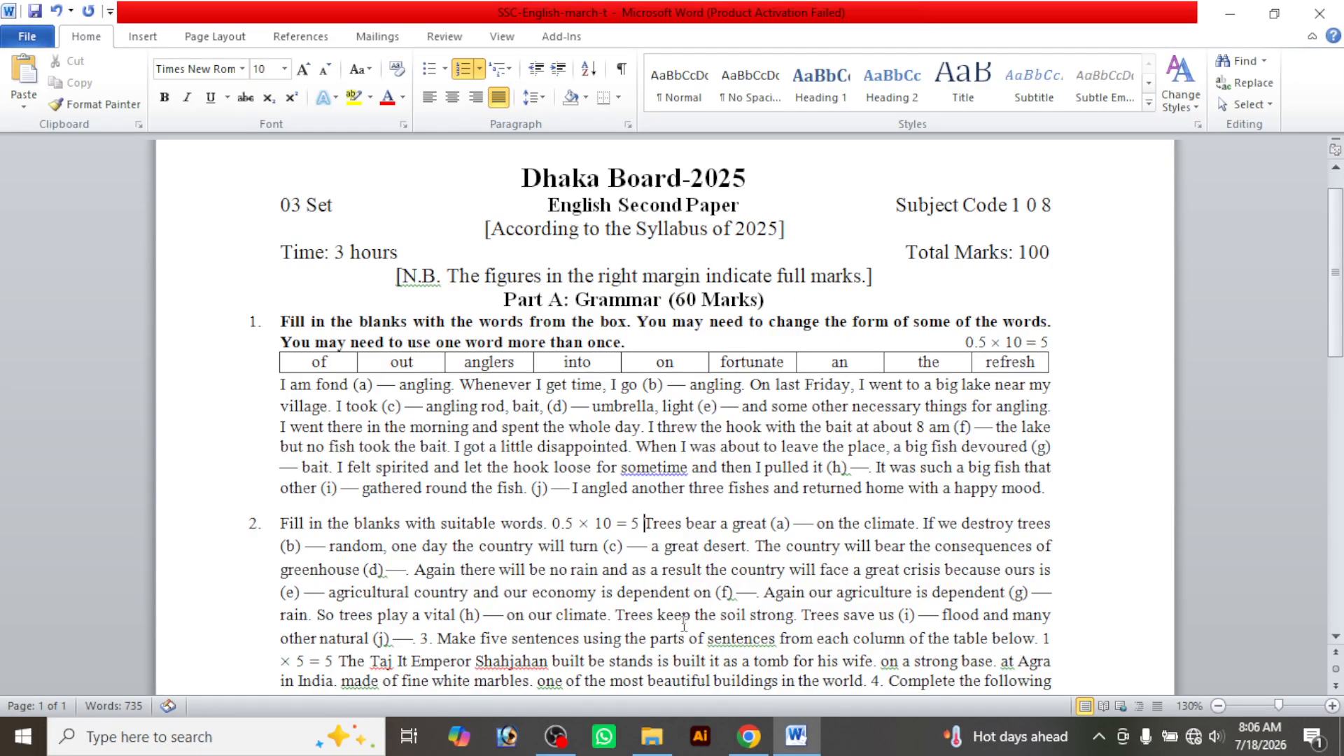
{"action": "key", "text": "Return"}
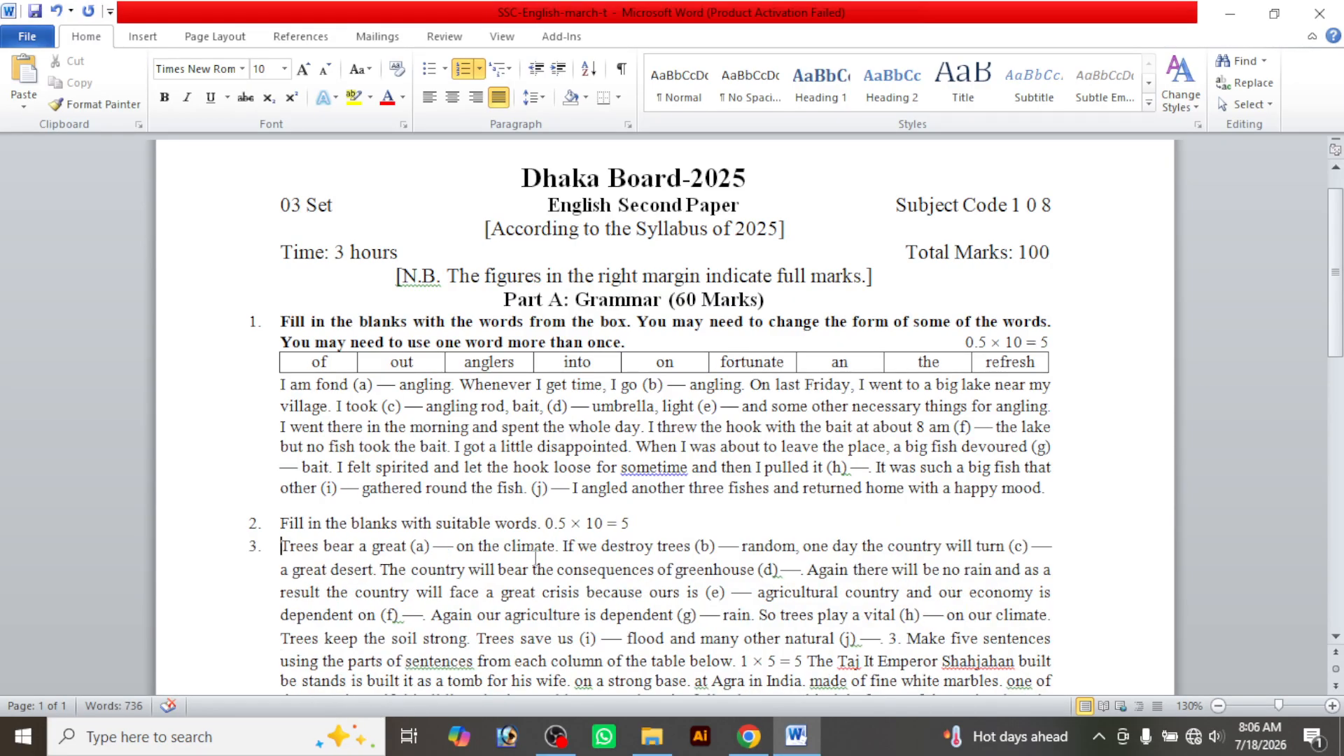
{"action": "left_click", "coordinate": [547, 522]}
{"action": "left_click", "coordinate": [281, 549]}
{"action": "key", "text": "BackSpace"}
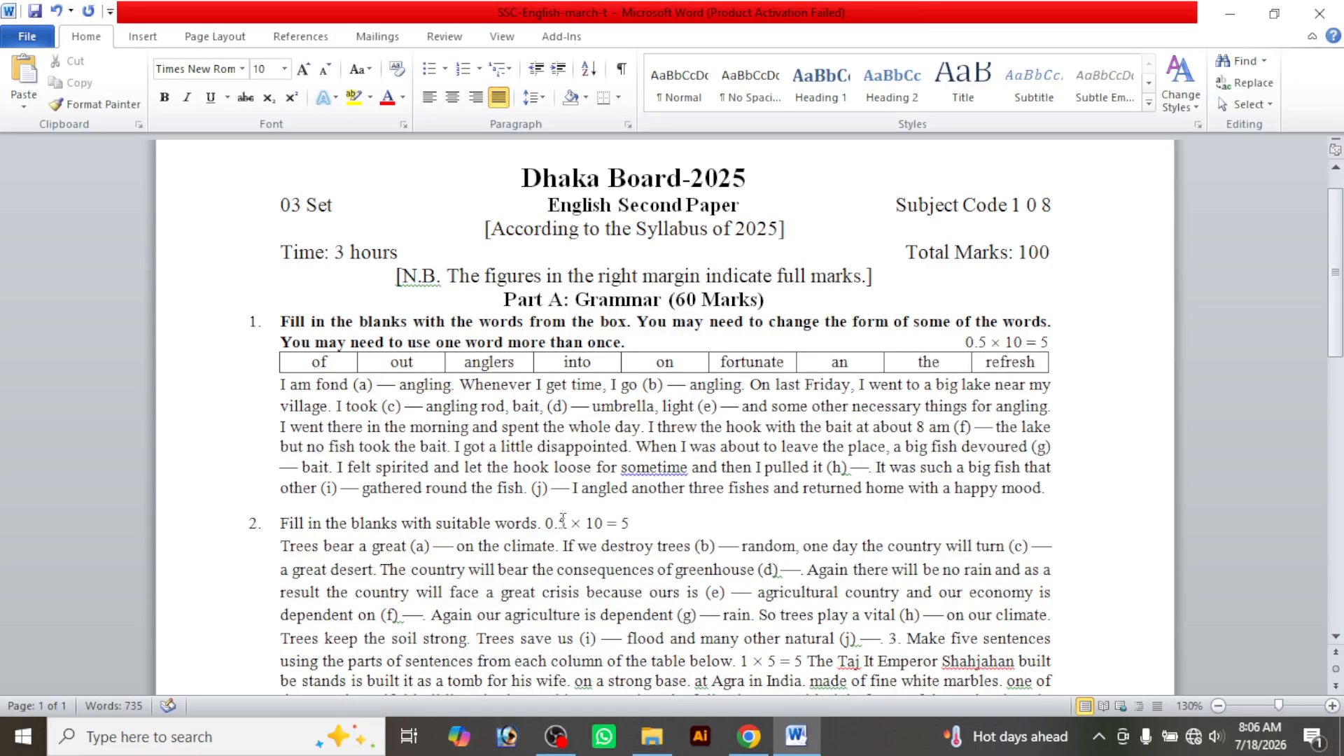
{"action": "left_click", "coordinate": [547, 522]}
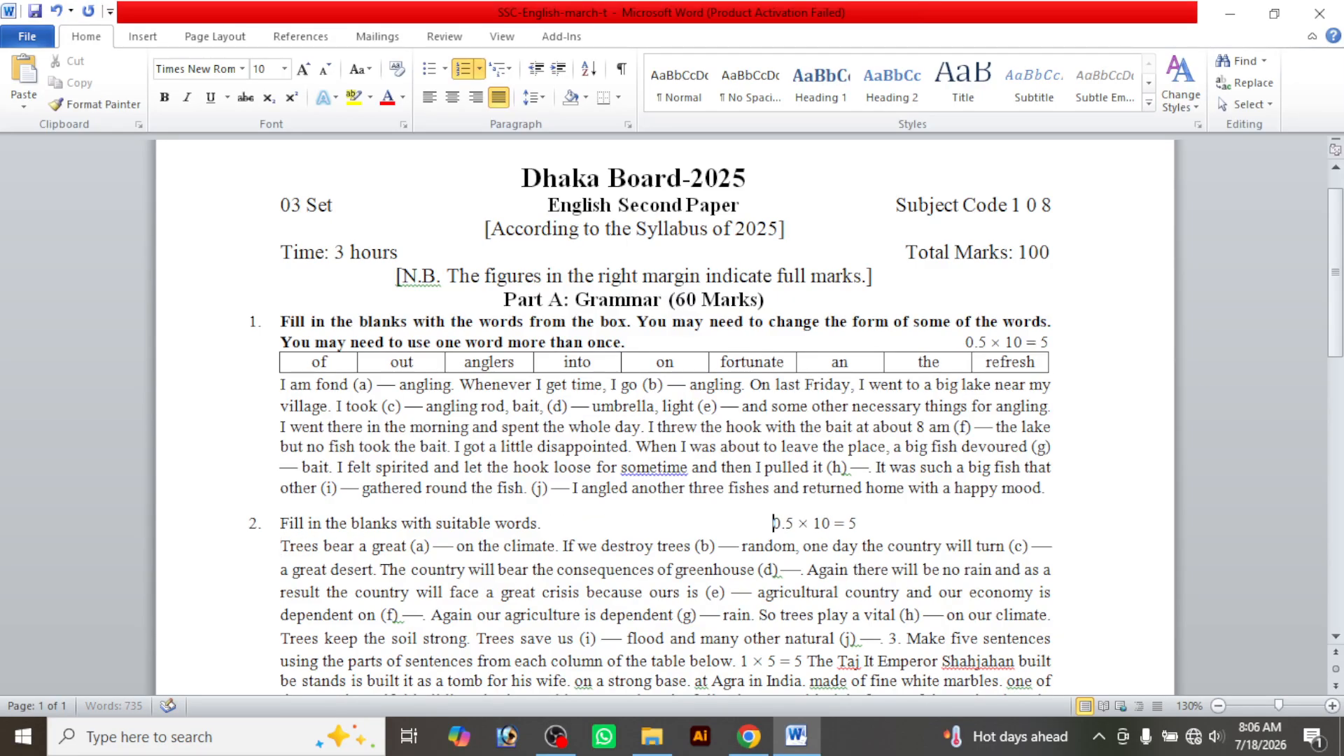
{"action": "key", "text": "Tab"}
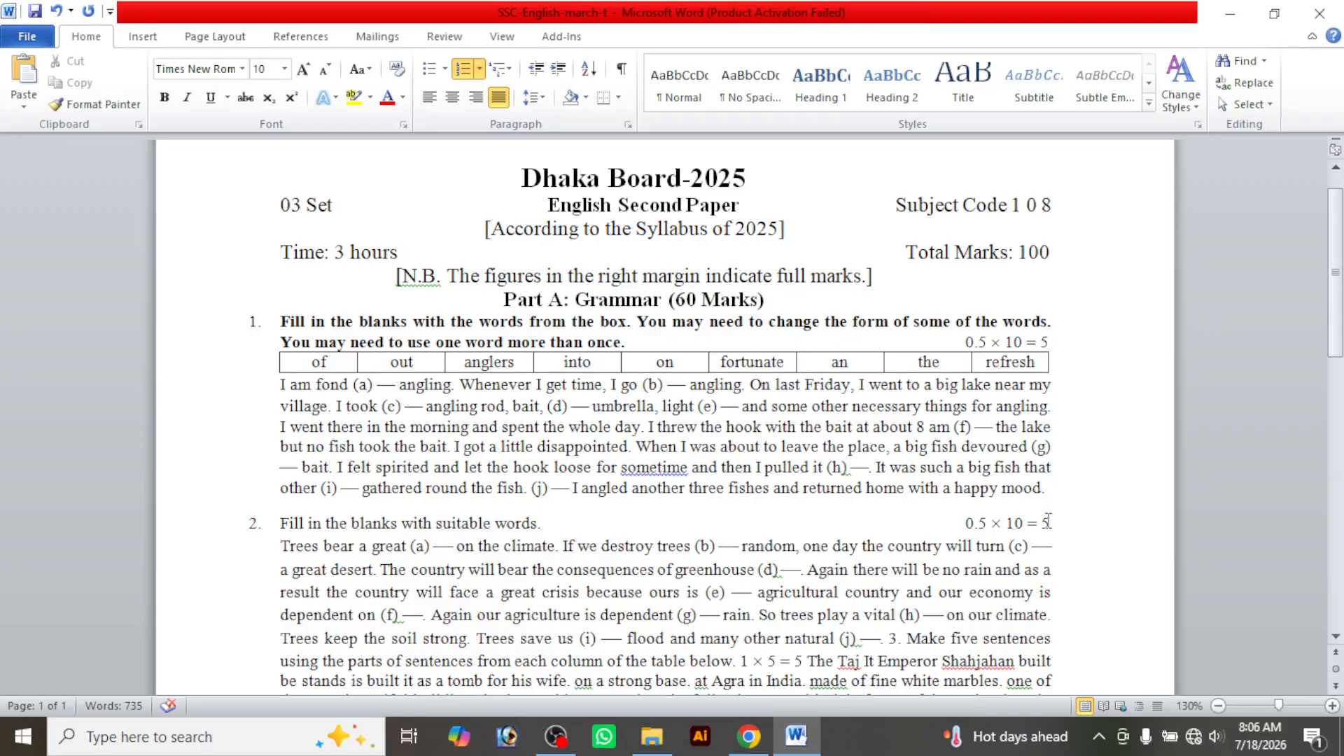
Make question 1's "0.5 × 10 = 5" marks bold
{"action": "left_click_drag", "start_coordinate": [1048, 522], "coordinate": [721, 522]}
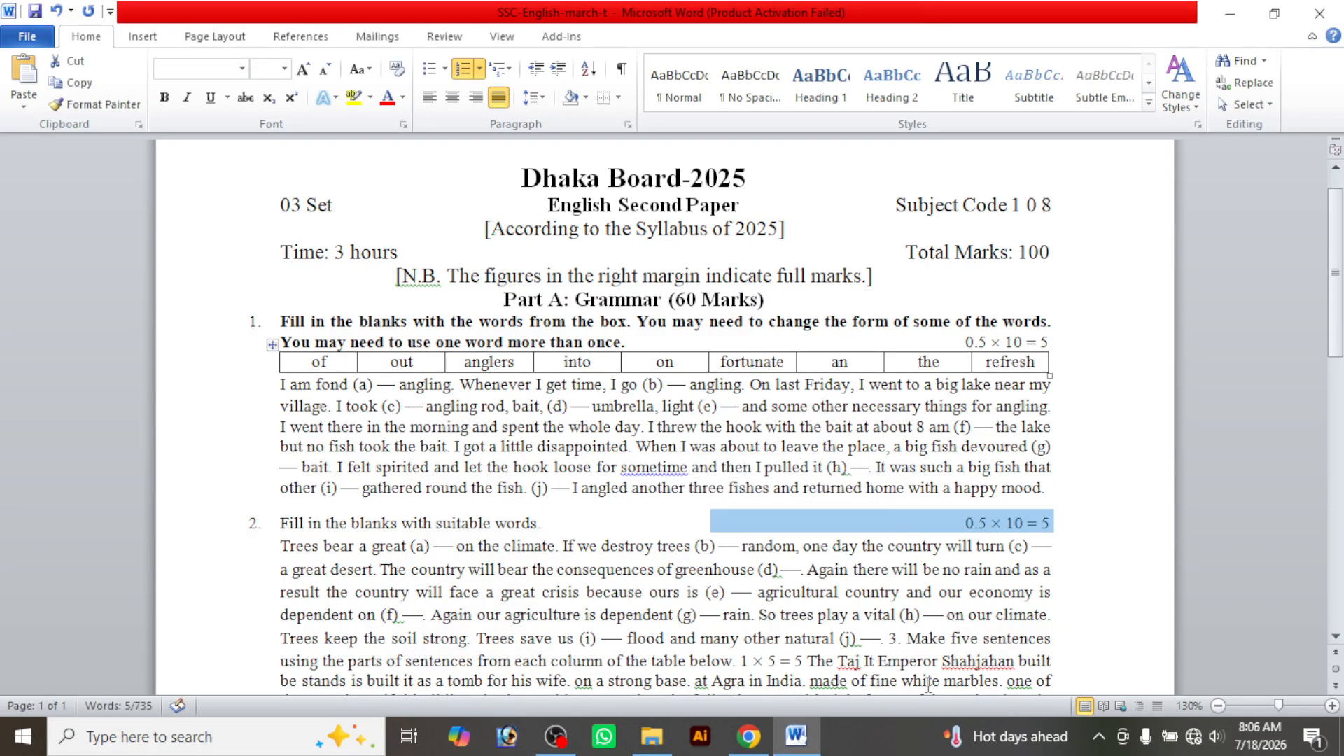
{"action": "left_click", "coordinate": [769, 741]}
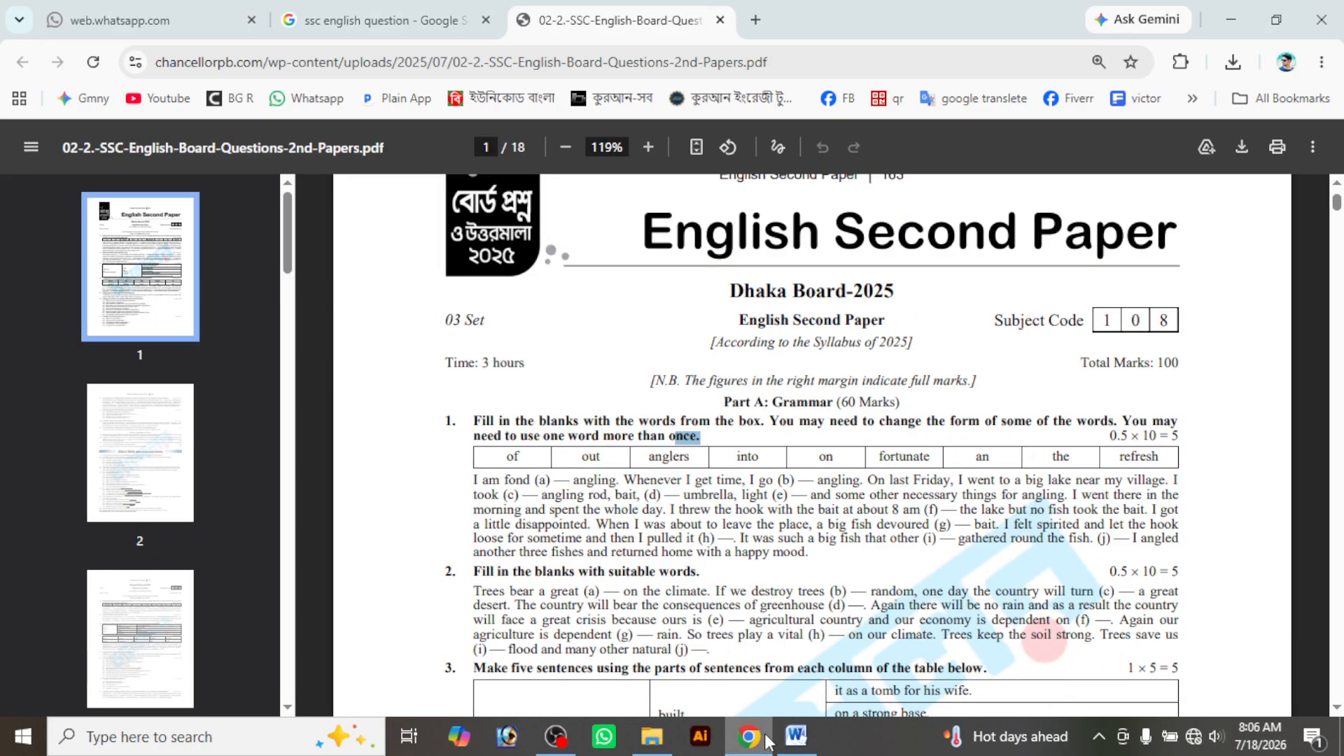
{"action": "left_click", "coordinate": [769, 741]}
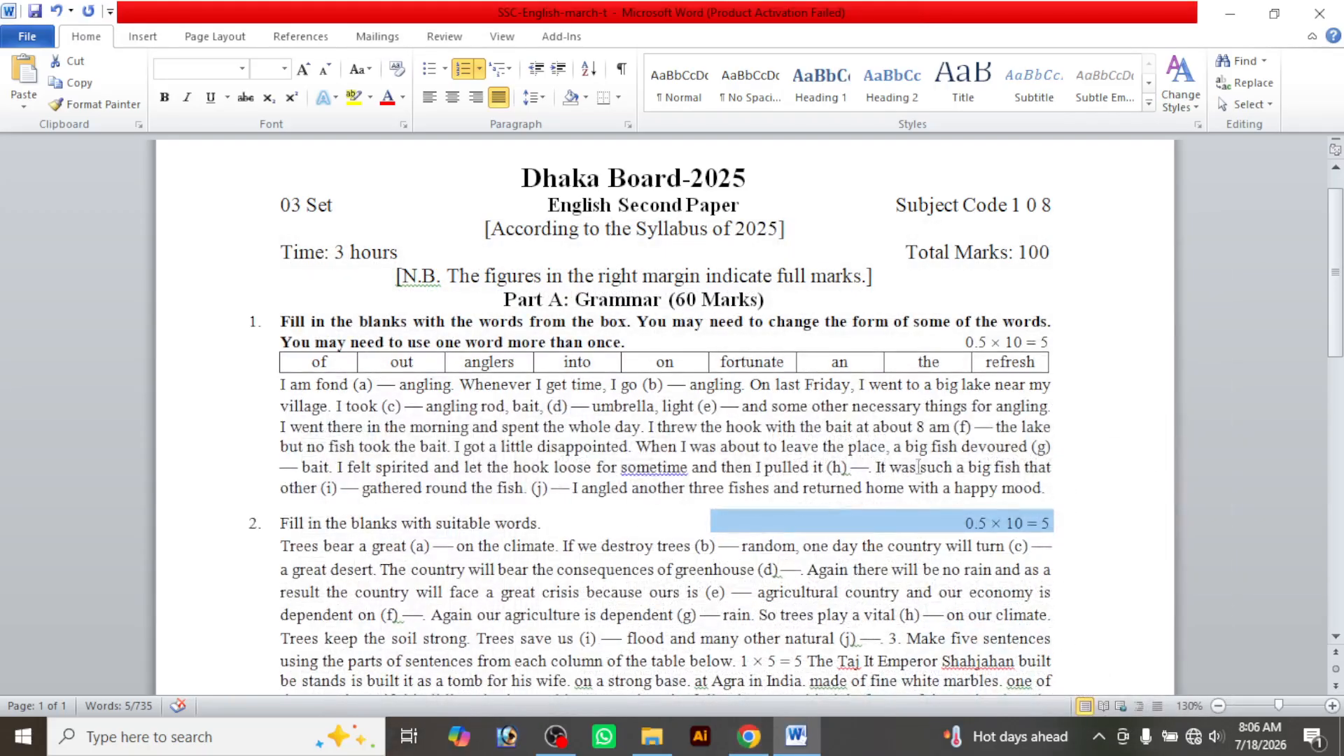
{"action": "left_click", "coordinate": [1052, 342]}
{"action": "left_click_drag", "start_coordinate": [1033, 339], "coordinate": [773, 344]}
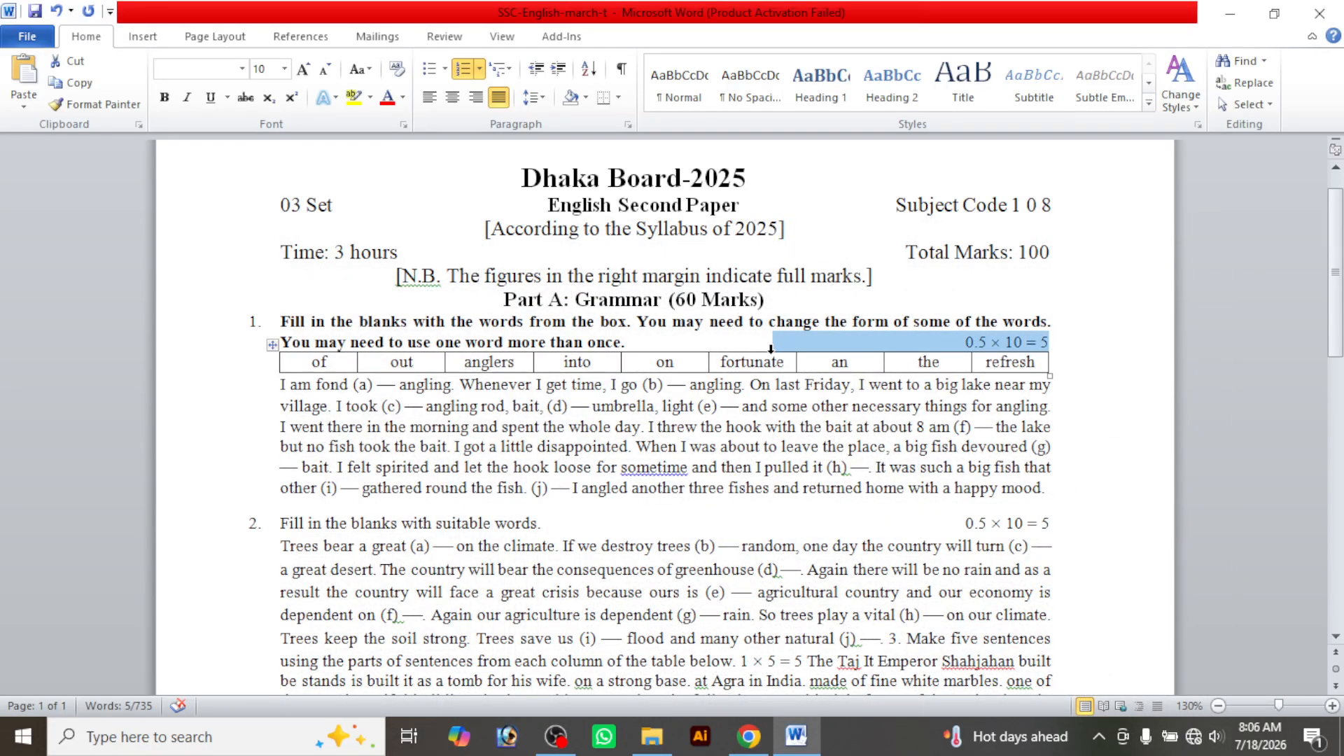
{"action": "key", "text": "ctrl+b"}
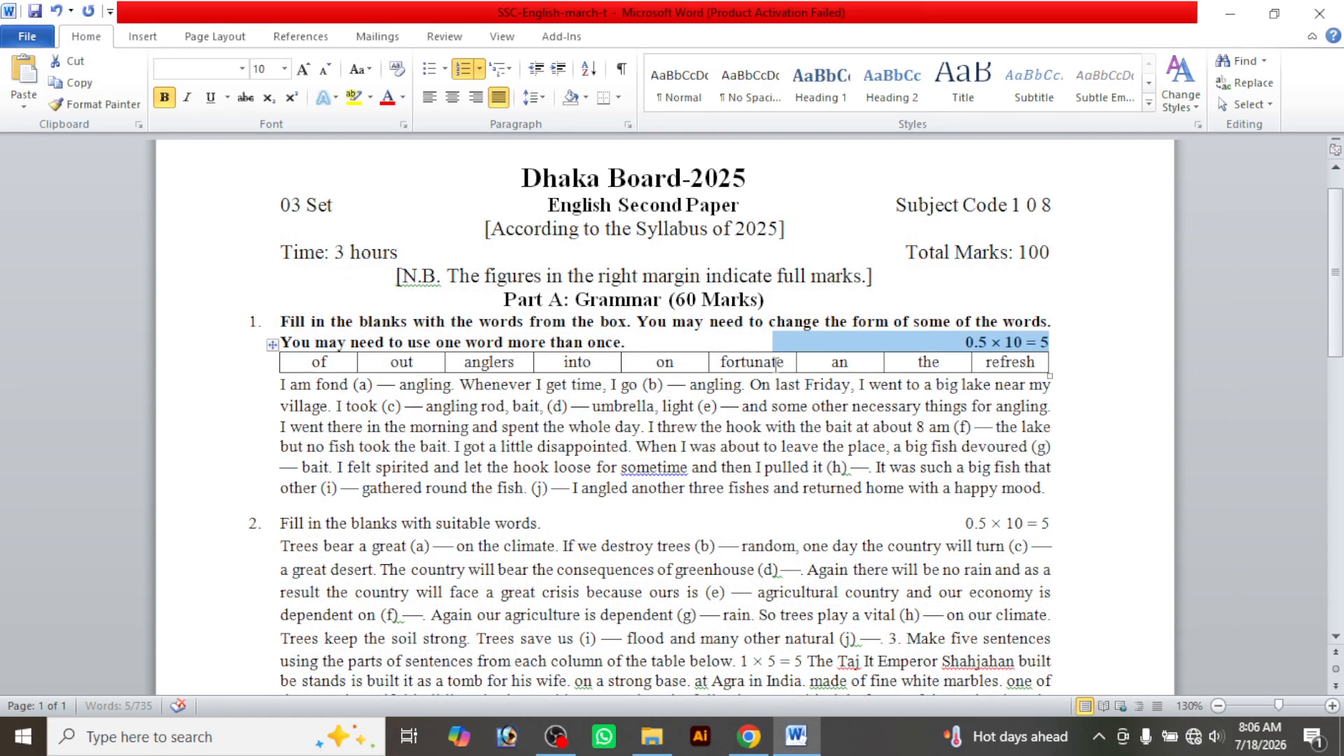
Make question 2's instruction line bold, including its number and marks
{"action": "left_click", "coordinate": [961, 633]}
{"action": "left_click_drag", "start_coordinate": [1052, 523], "coordinate": [585, 506]}
{"action": "left_click", "coordinate": [584, 569]}
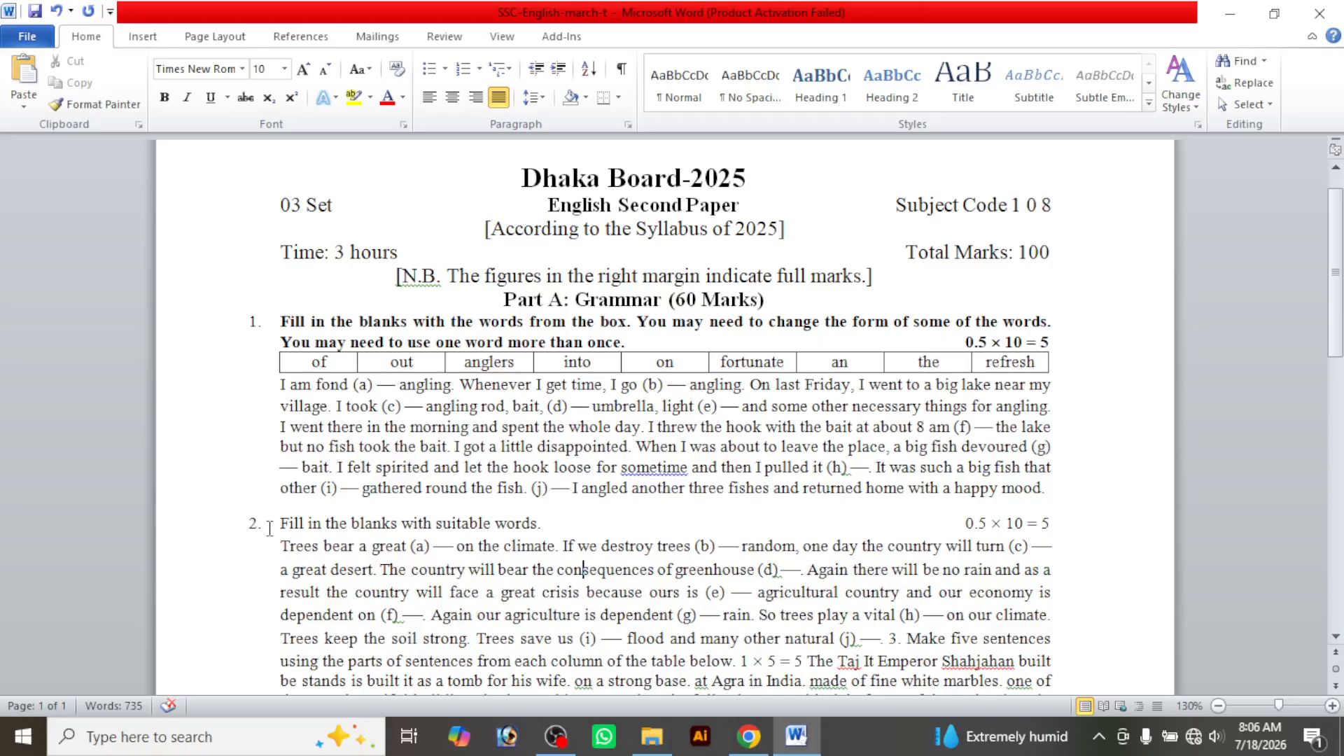
{"action": "left_click", "coordinate": [176, 524]}
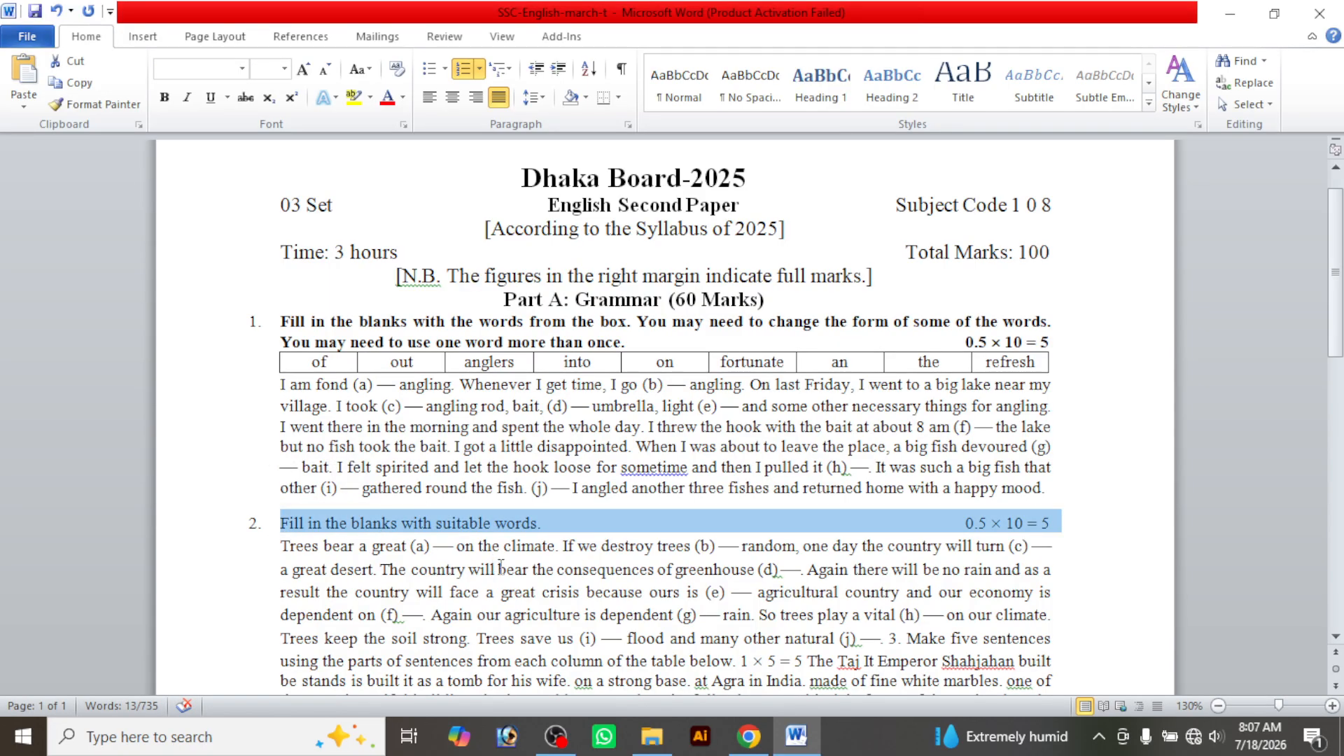
{"action": "left_click", "coordinate": [165, 98]}
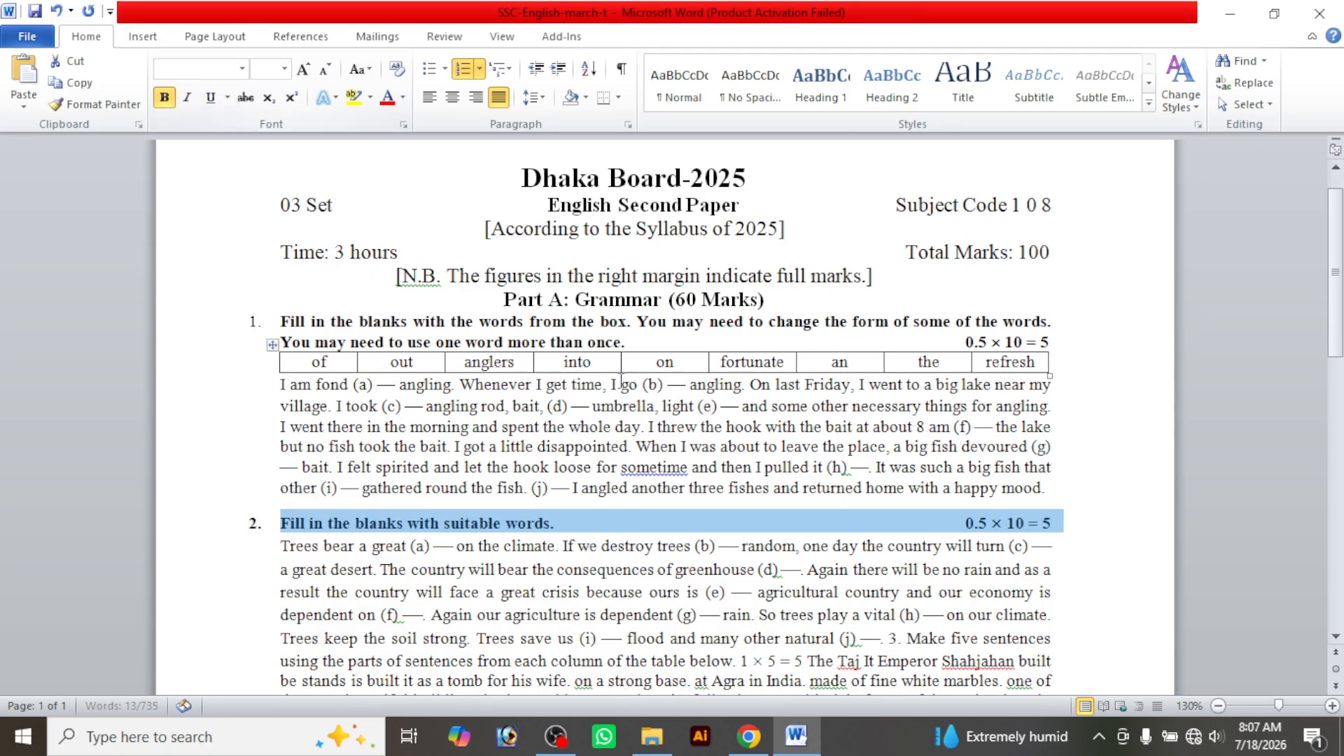
{"action": "left_click", "coordinate": [943, 527]}
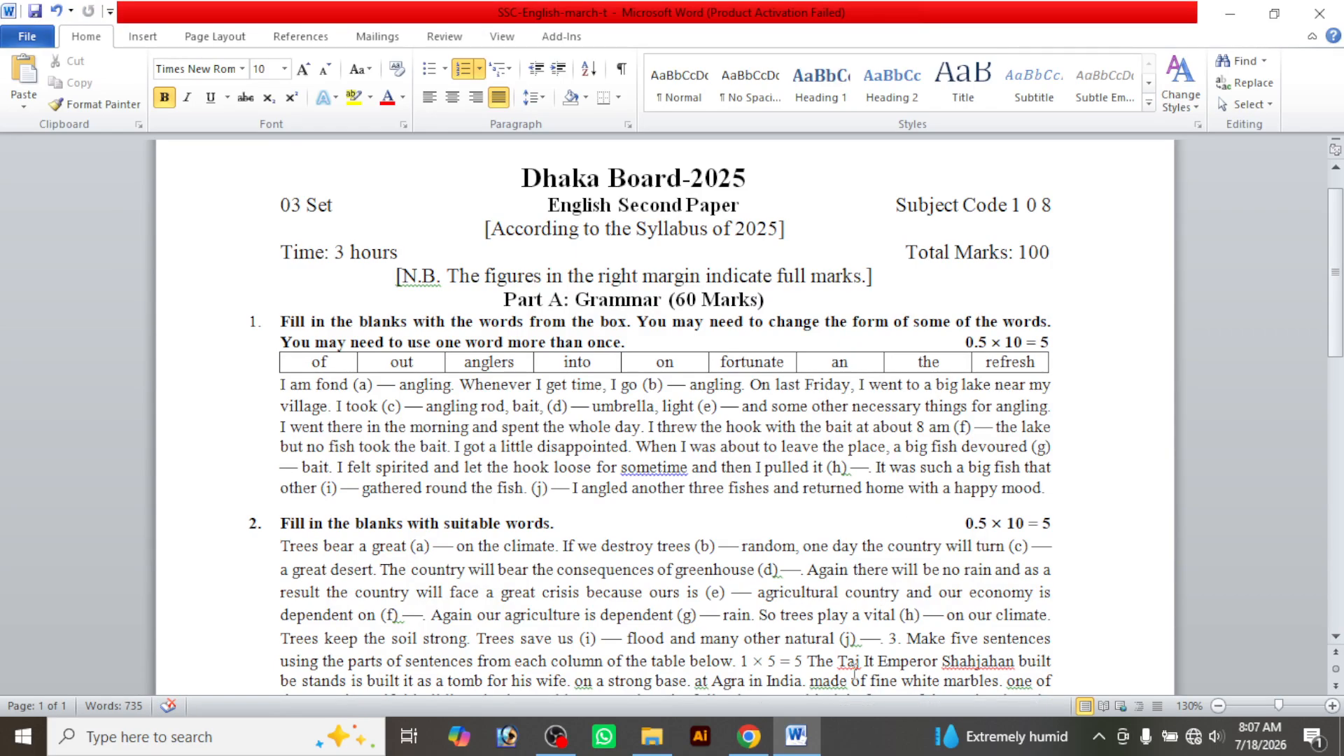
Check question 3 in the source PDF in Chrome, and in Word split "Make five sentences" into a new paragraph with a blank line above
{"action": "left_click", "coordinate": [748, 737]}
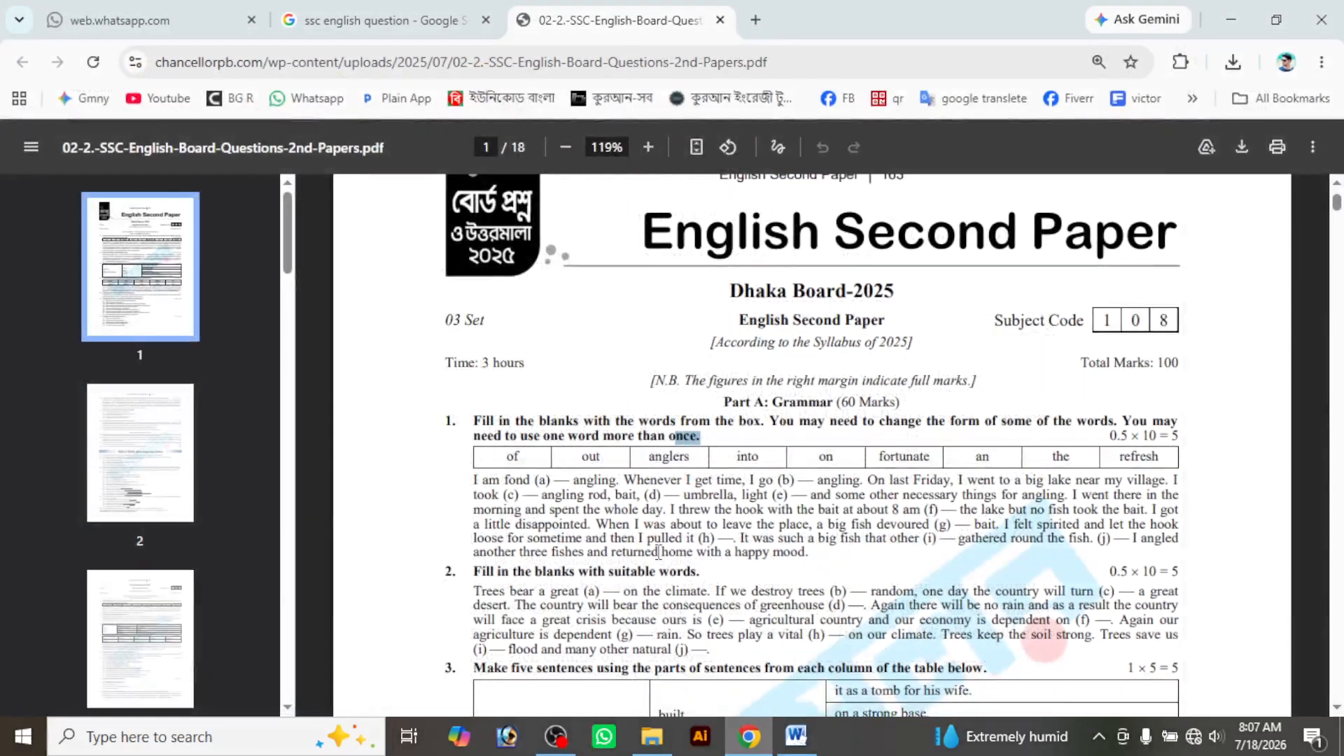
{"action": "scroll", "coordinate": [704, 494], "scroll_direction": "down", "scroll_amount": 3}
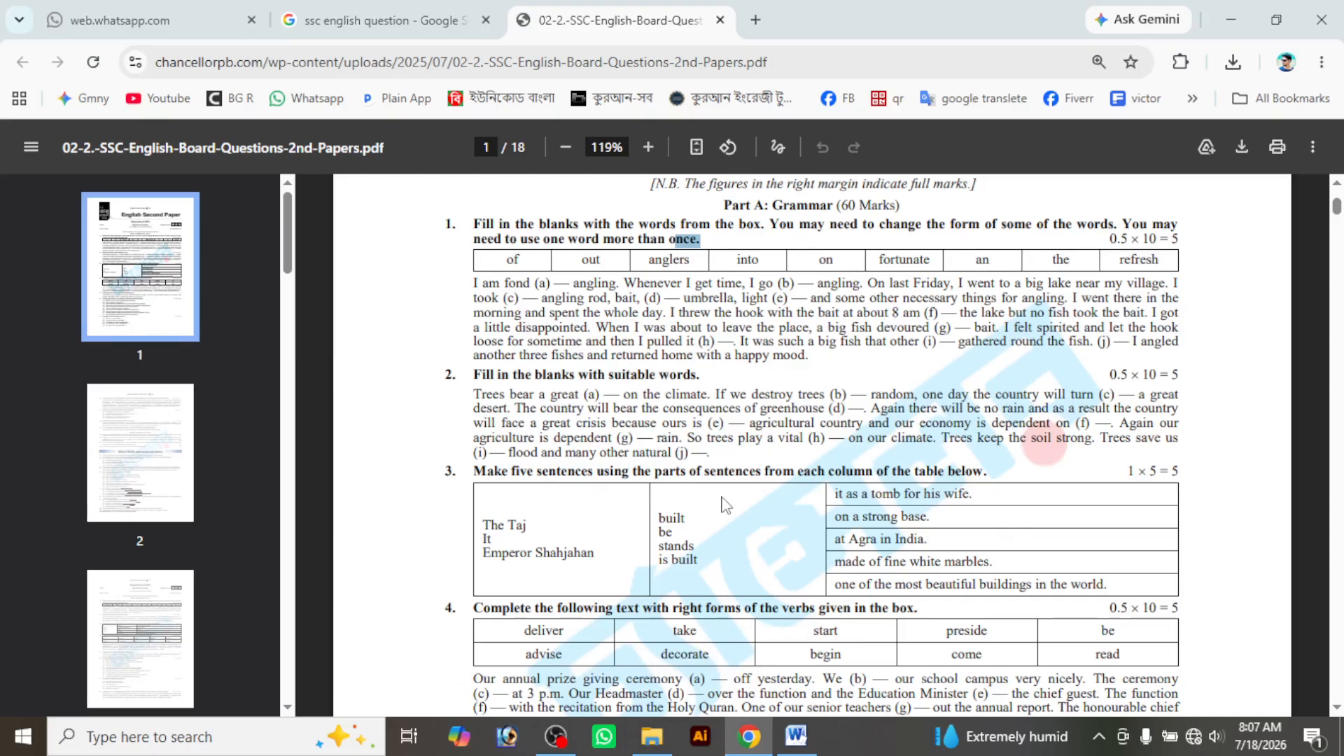
{"action": "left_click", "coordinate": [797, 736]}
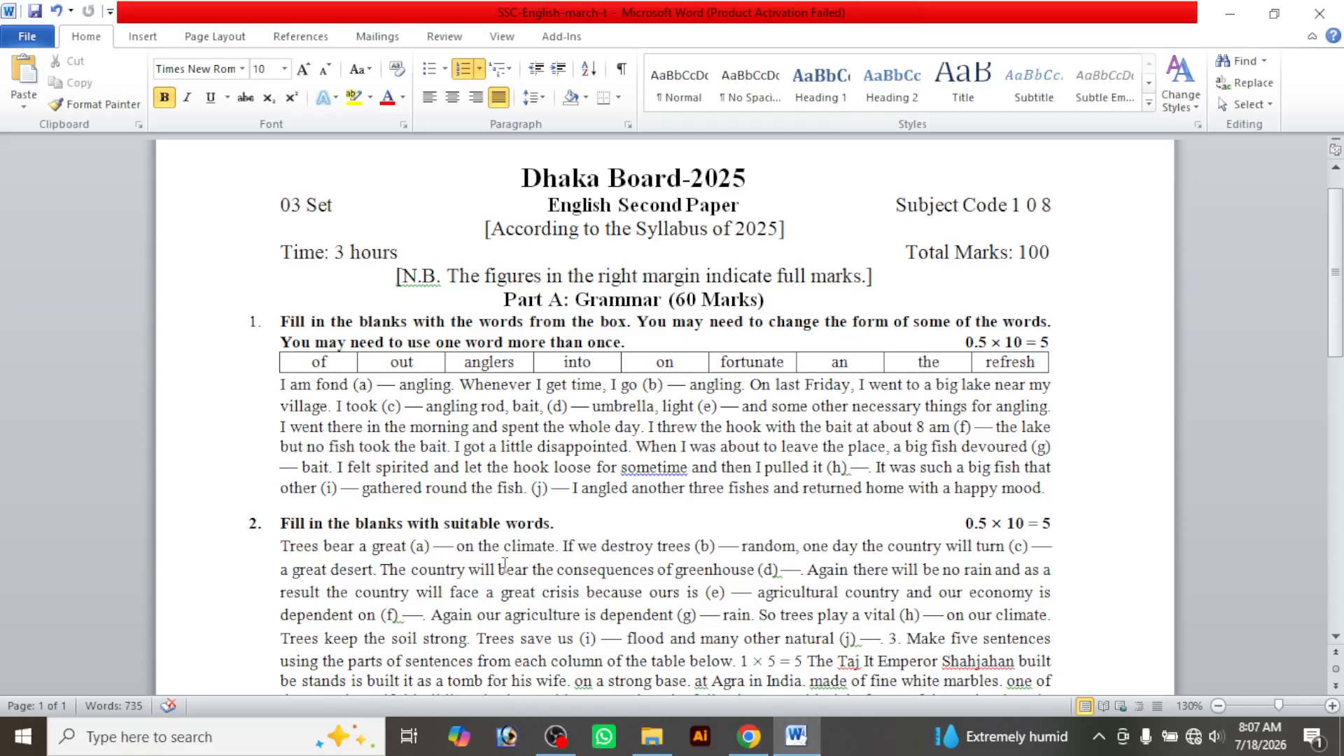
{"action": "scroll", "coordinate": [585, 530], "scroll_direction": "down", "scroll_amount": 1}
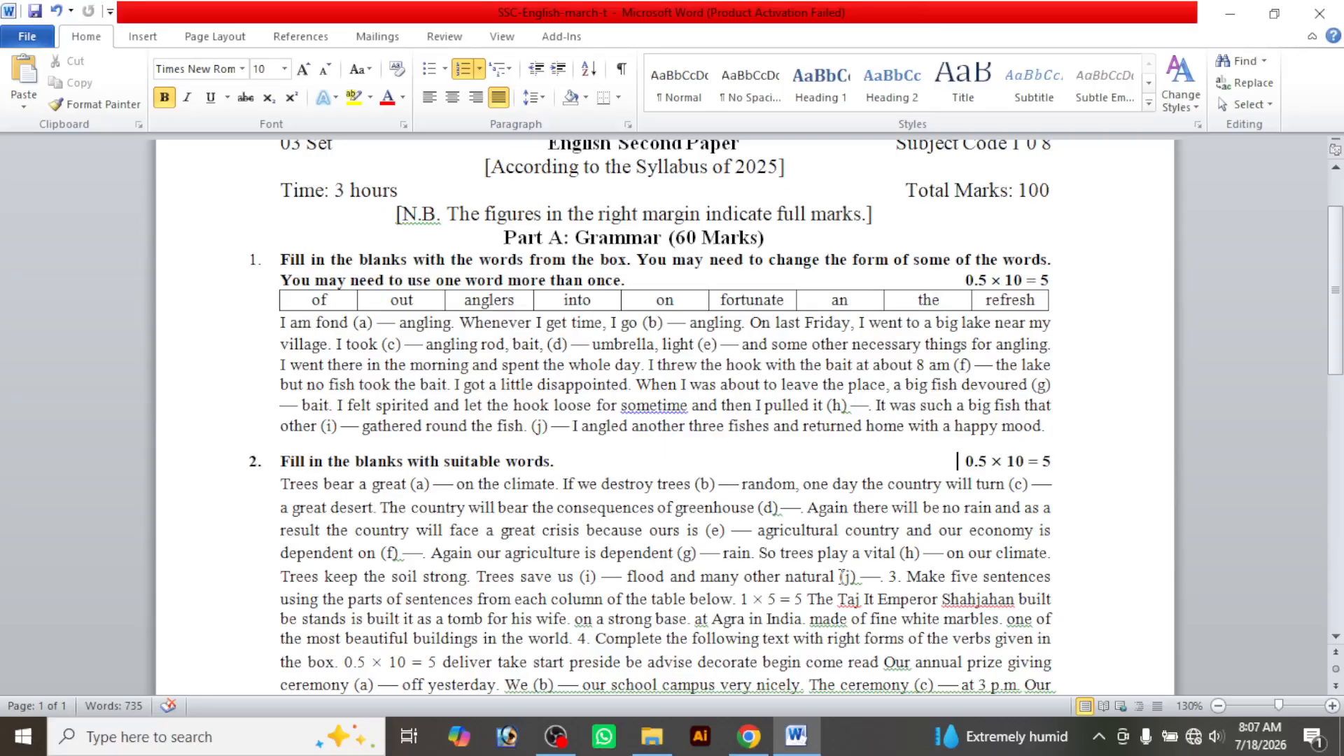
{"action": "left_click", "coordinate": [908, 577]}
{"action": "key", "text": "Return"}
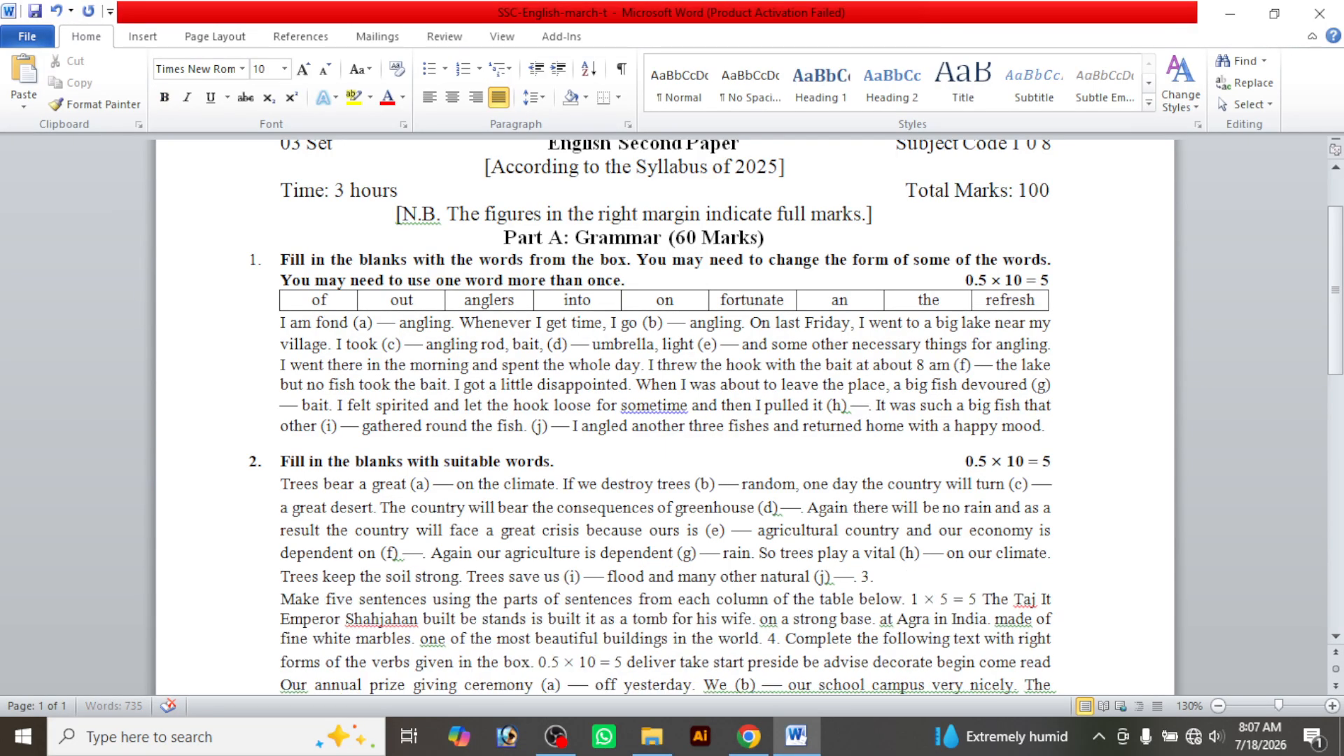
{"action": "key", "text": "Return"}
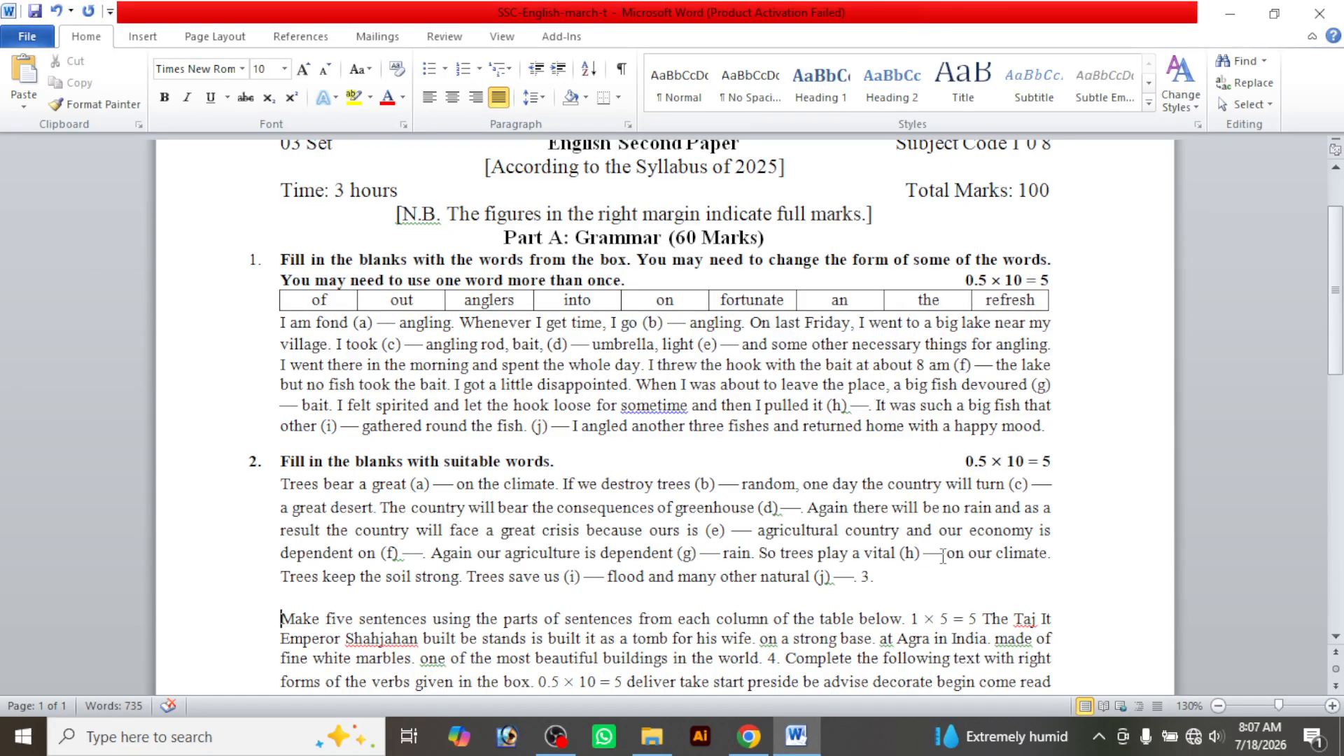
Apply 1. 2. 3. numbering to the blank line and join the "Make five sentences" paragraph to it as item 3
{"action": "scroll", "coordinate": [942, 556], "scroll_direction": "down", "scroll_amount": 2}
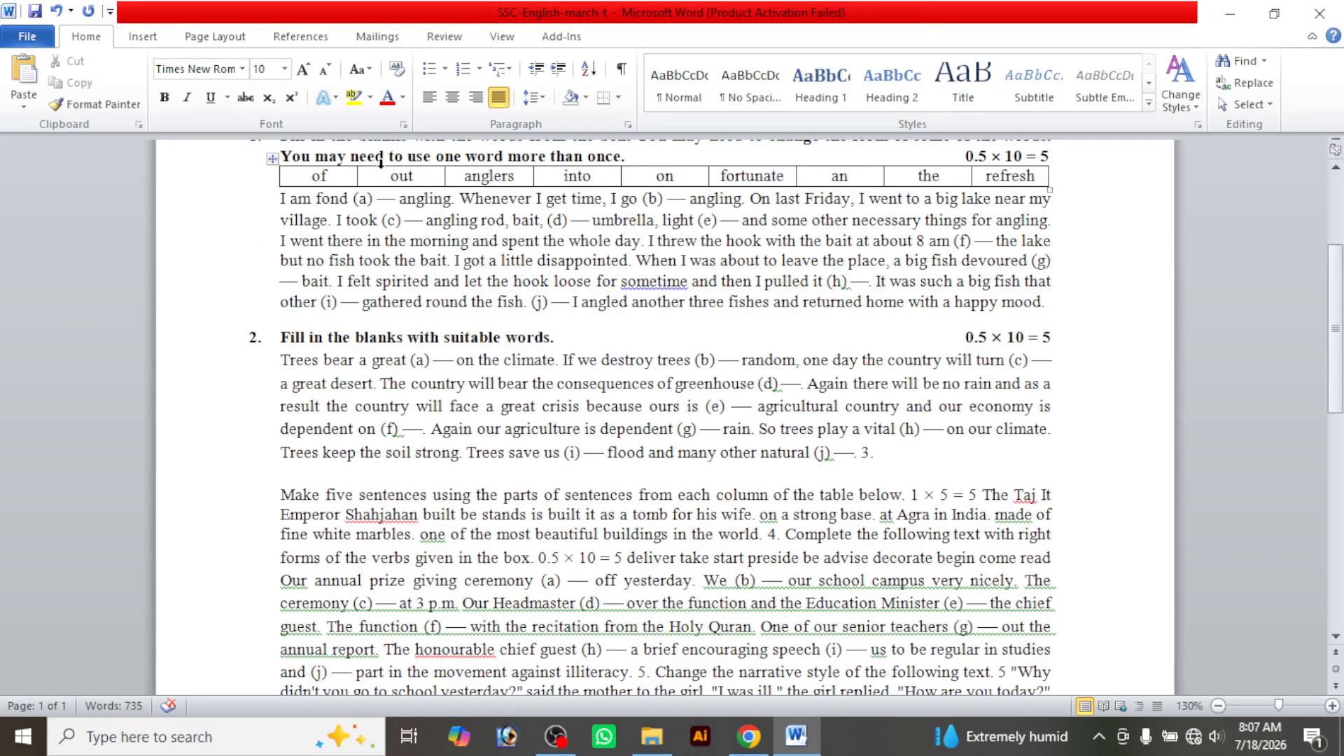
{"action": "left_click", "coordinate": [479, 68]}
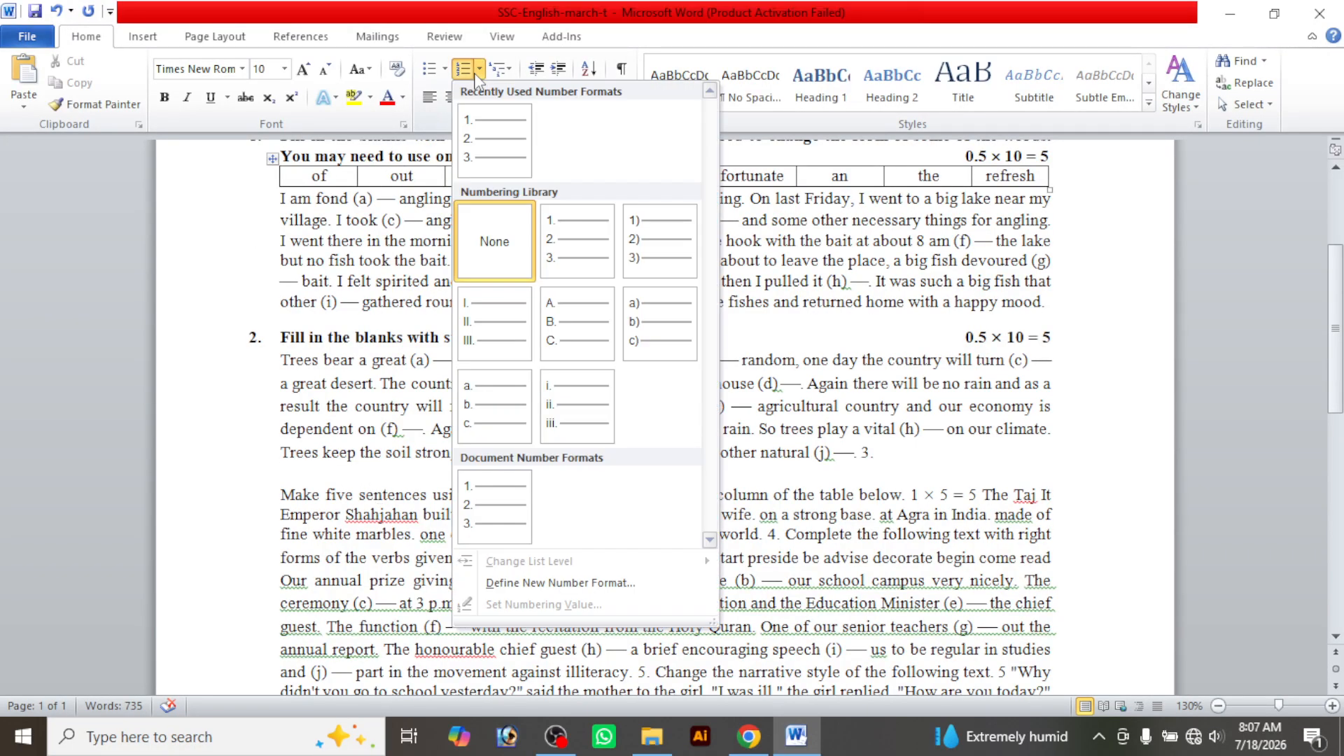
{"action": "left_click", "coordinate": [575, 238]}
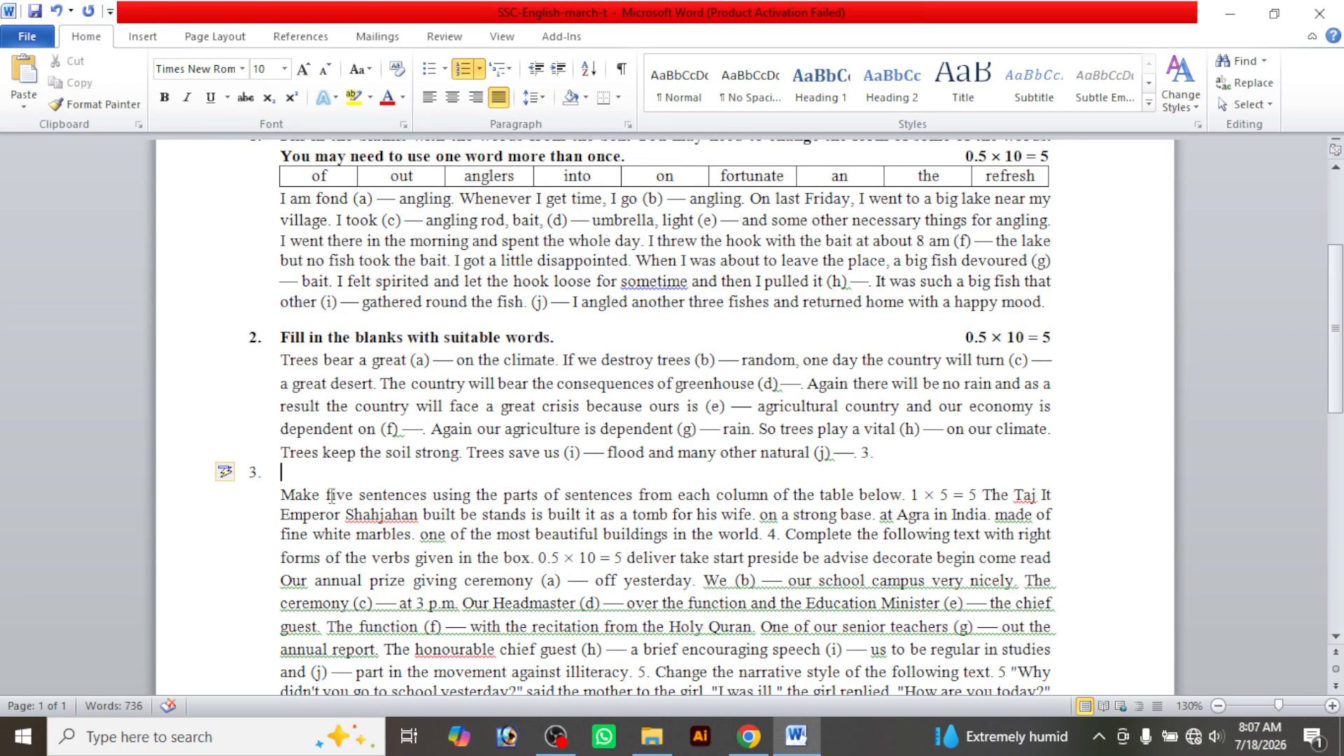
{"action": "key", "text": "Delete"}
{"action": "key", "text": "ctrl+z"}
{"action": "left_click", "coordinate": [284, 498]}
{"action": "key", "text": "BackSpace"}
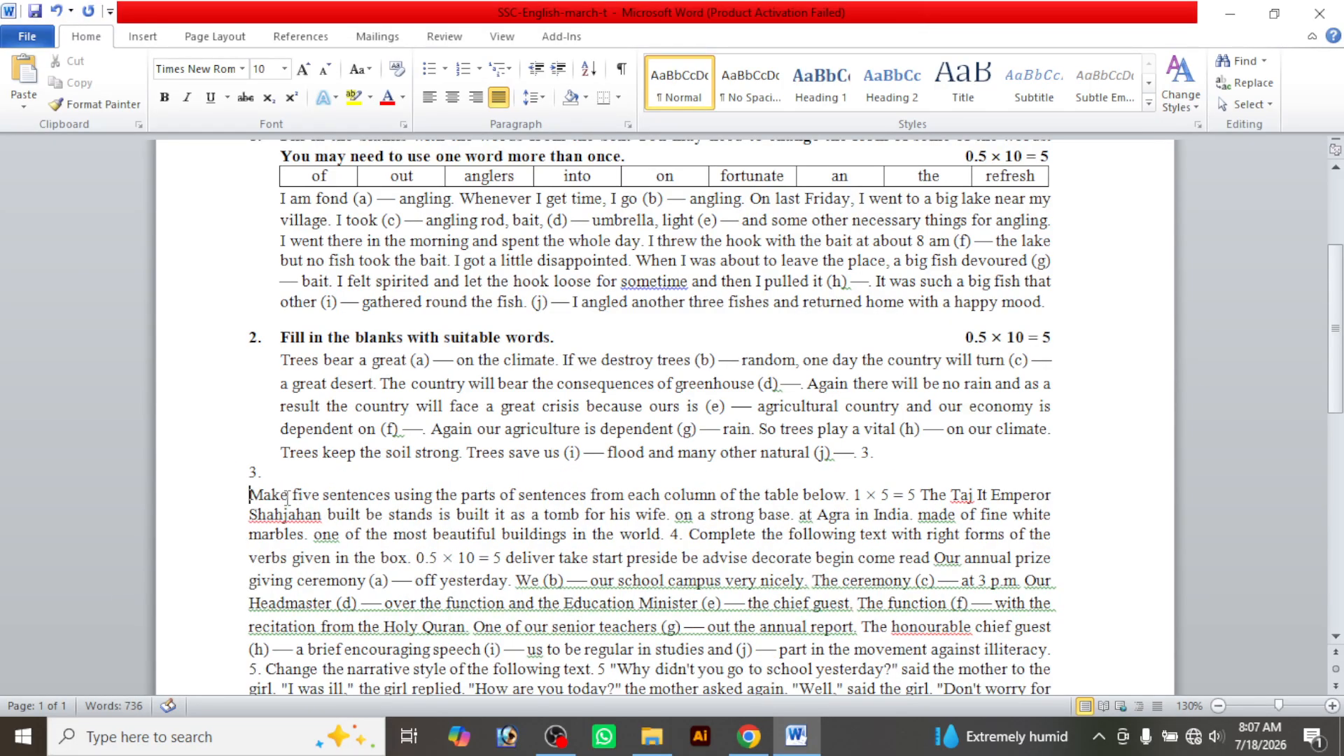
{"action": "key", "text": "BackSpace"}
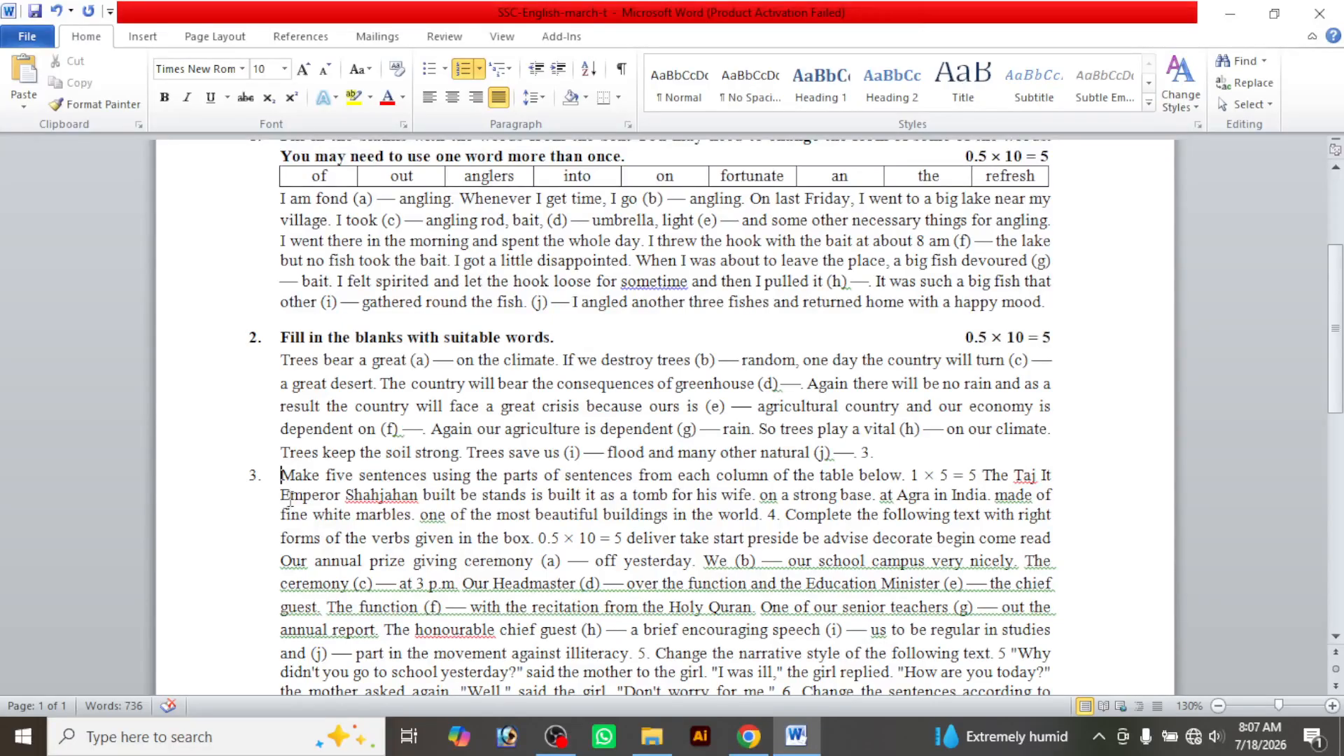
Split the text from "The Taj It Emperor" into its own unnumbered paragraph below question 3's instruction line
{"action": "left_click", "coordinate": [984, 475]}
{"action": "key", "text": "Return"}
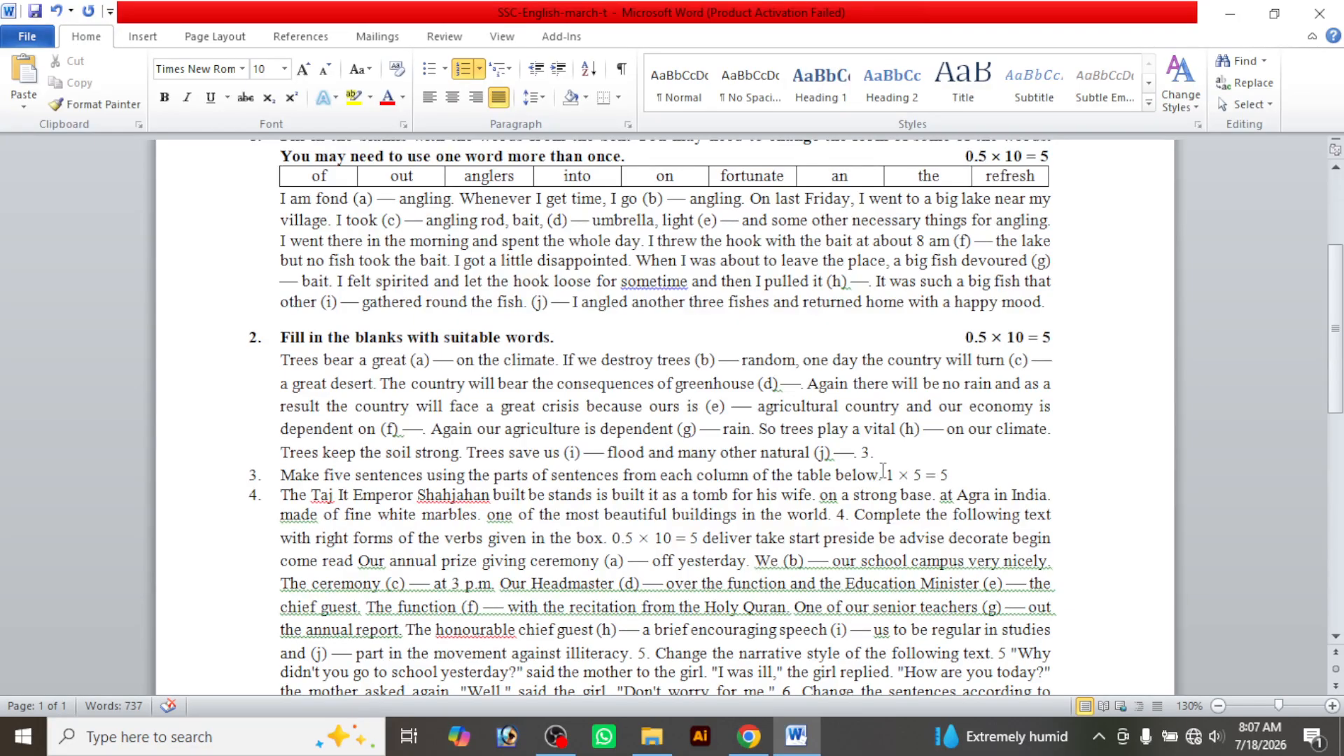
{"action": "key", "text": "BackSpace"}
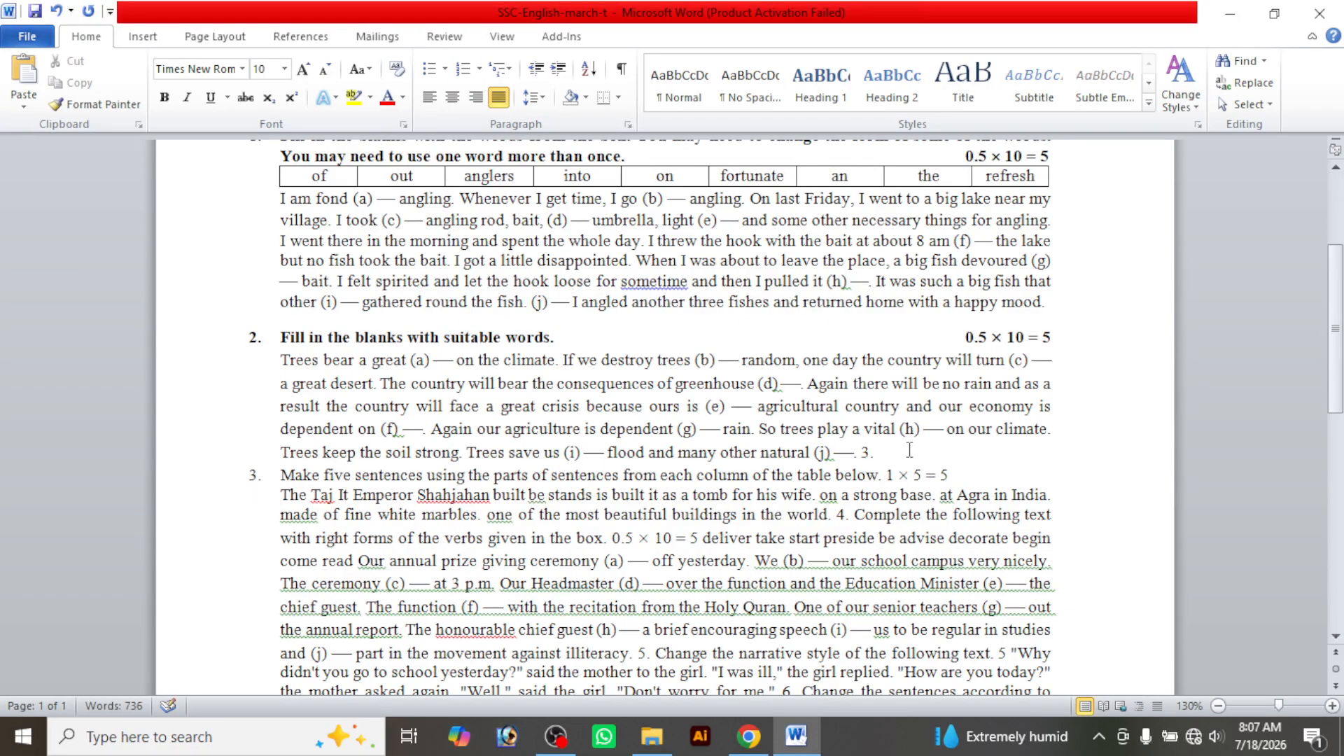
Insert a blank line above question 3 and reduce its font size to 6 pt
{"action": "key", "text": "Return"}
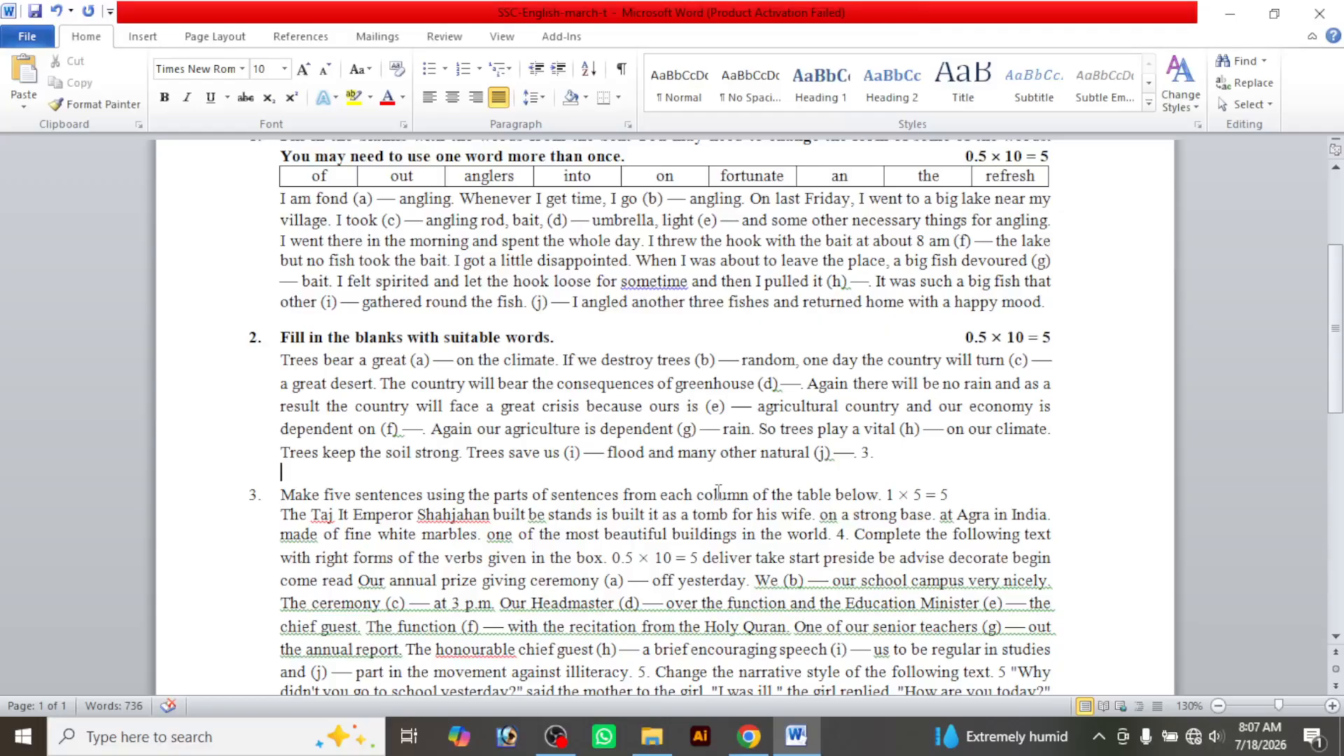
{"action": "key", "text": "ctrl+bracketleft"}
{"action": "key", "text": "ctrl+bracketleft"}
{"action": "key", "text": "ctrl+bracketleft"}
{"action": "key", "text": "ctrl+bracketleft"}
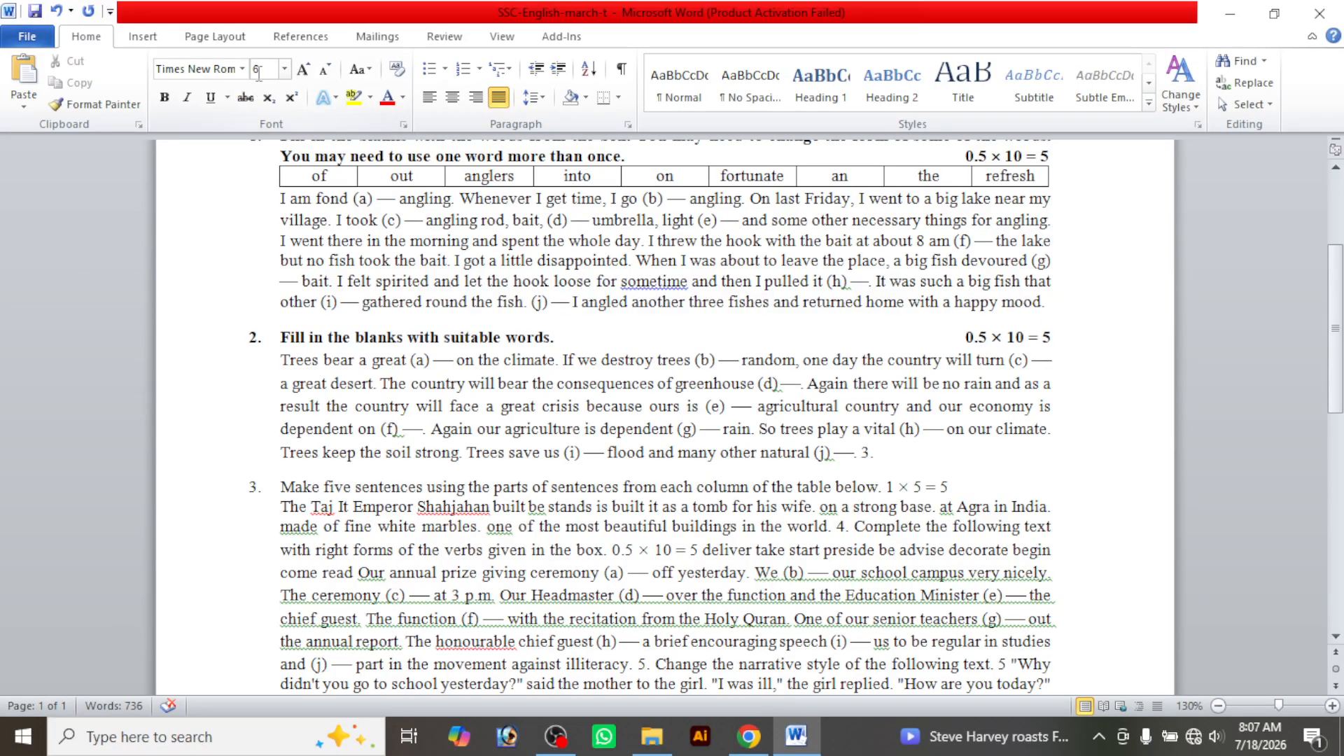
{"action": "left_click", "coordinate": [284, 69]}
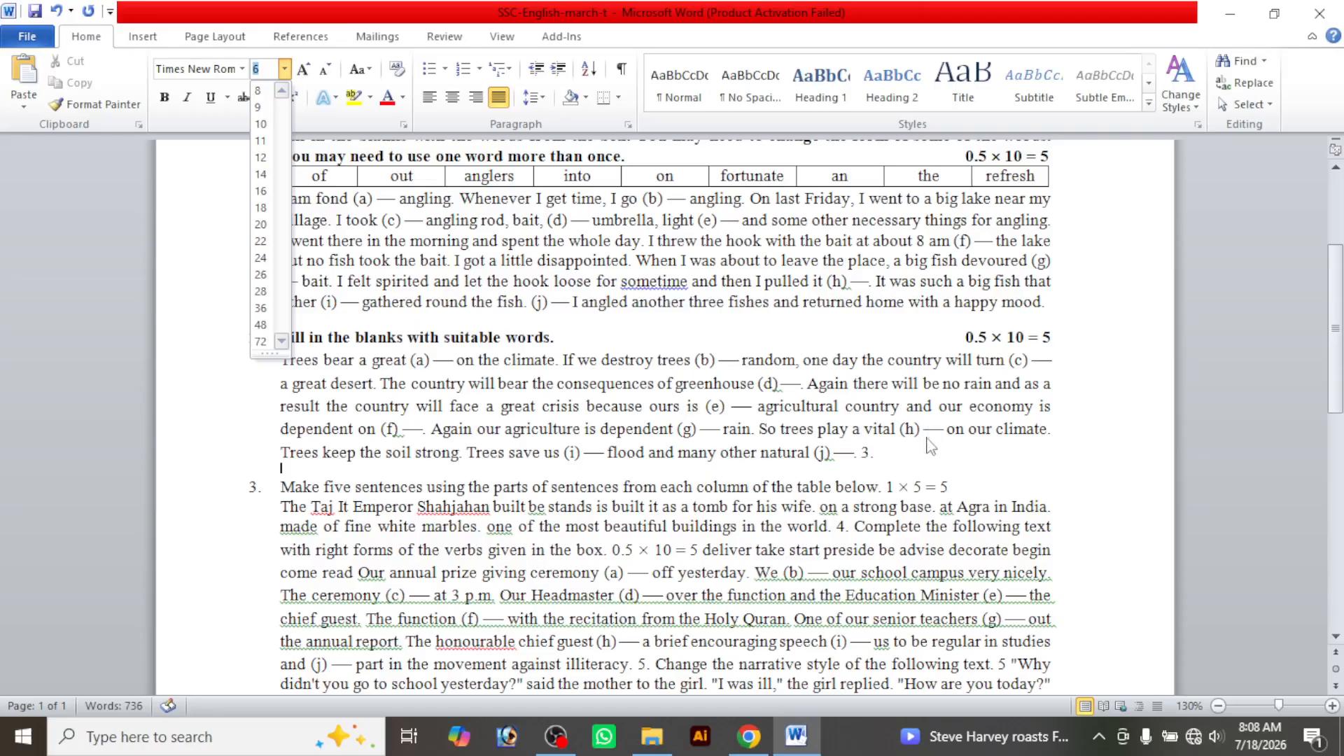
{"action": "left_click", "coordinate": [898, 481]}
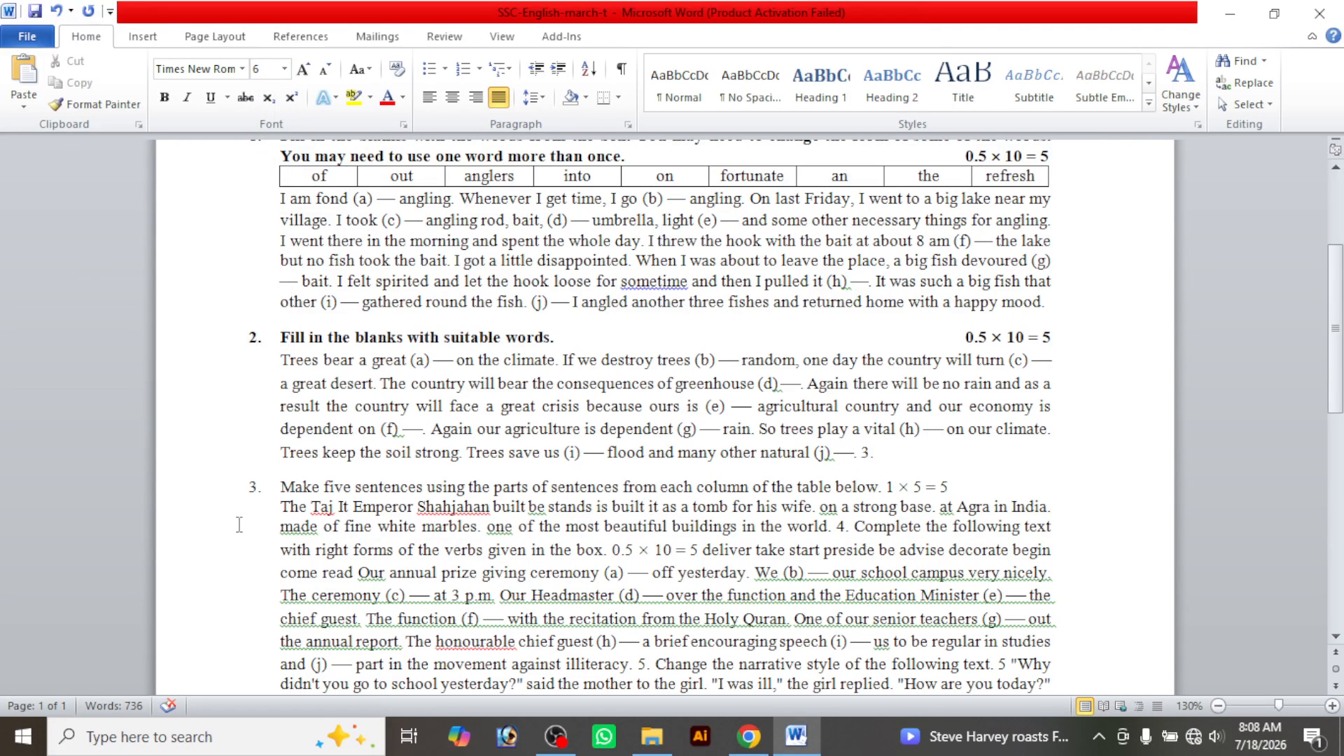
Make question 3's instruction line bold, including its number, and push the marks "1 × 5 = 5" to the right margin
{"action": "left_click", "coordinate": [170, 491]}
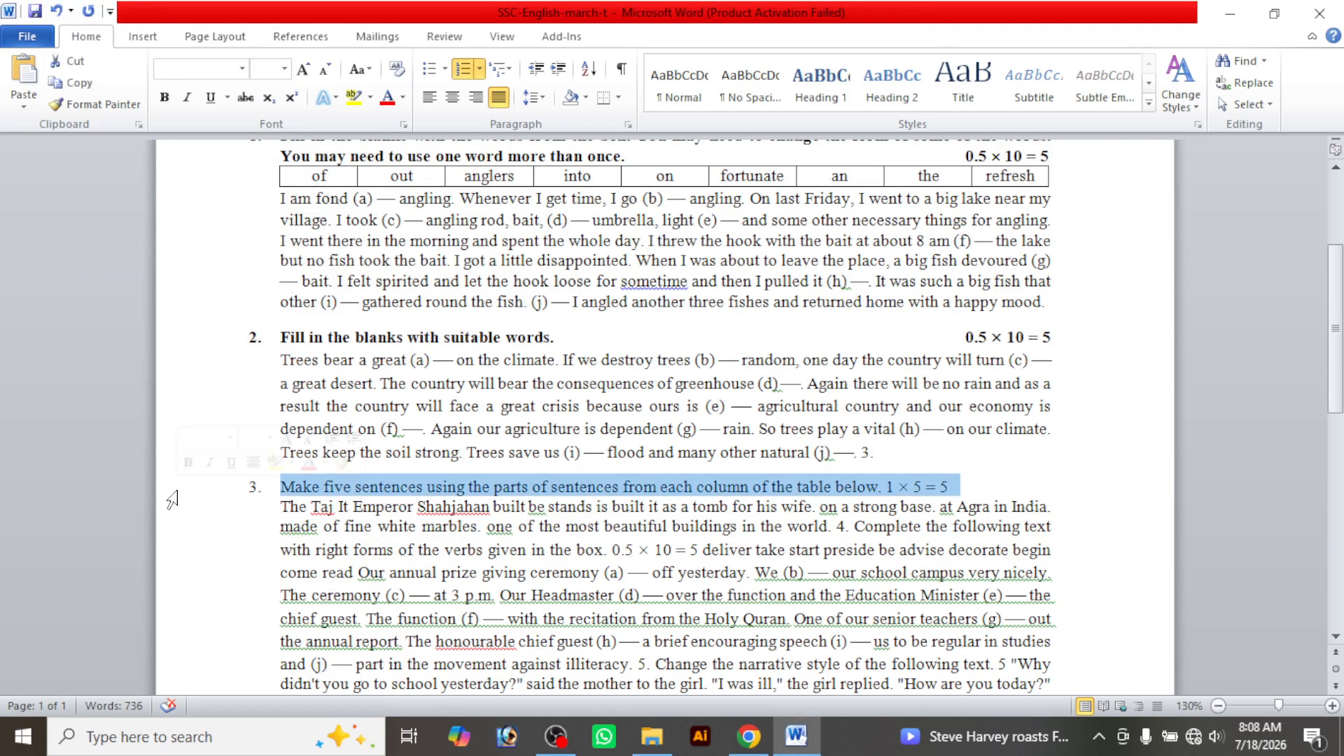
{"action": "left_click", "coordinate": [165, 97]}
{"action": "left_click", "coordinate": [1020, 492]}
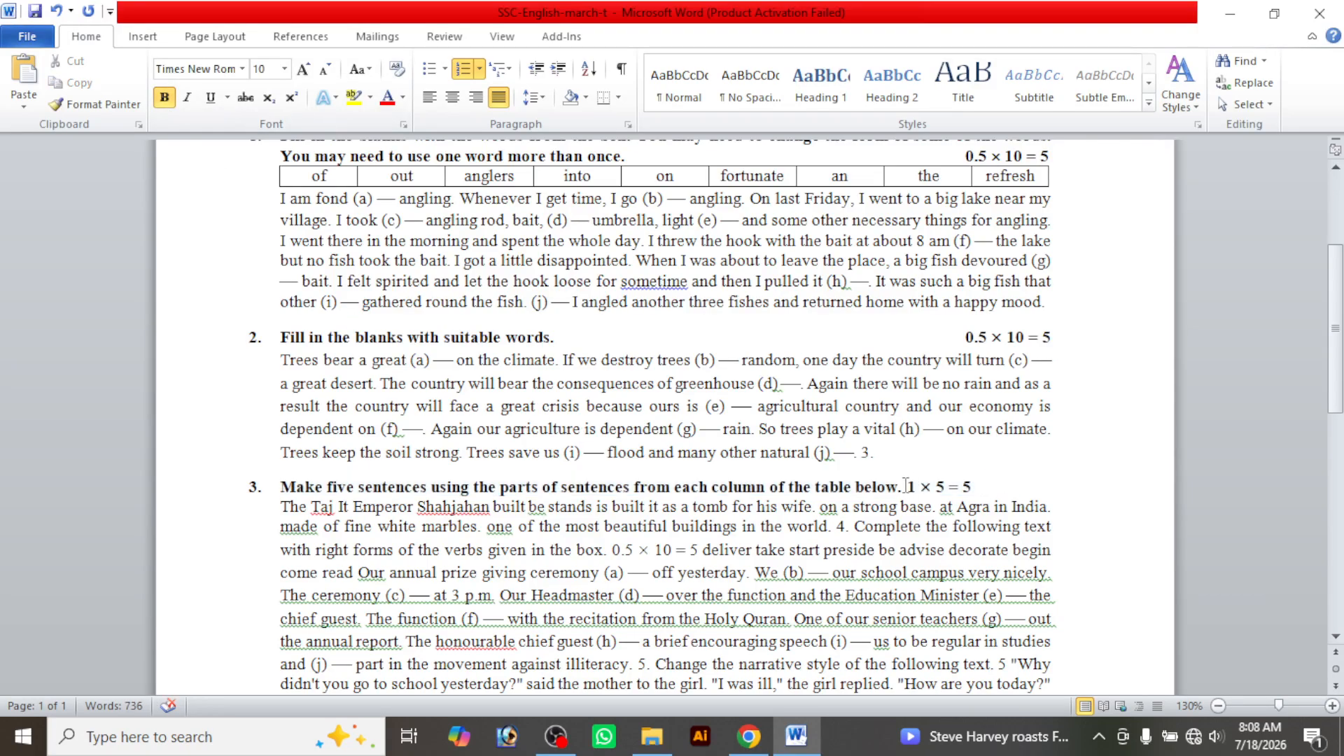
{"action": "left_click", "coordinate": [911, 485]}
{"action": "key", "text": "Tab"}
{"action": "key", "text": "BackSpace"}
Check question 3's table in the source PDF in Chrome, and in Word add eight blank lines above the "The Taj" paragraph
{"action": "left_click", "coordinate": [753, 740]}
{"action": "scroll", "coordinate": [656, 524], "scroll_direction": "down", "scroll_amount": 5}
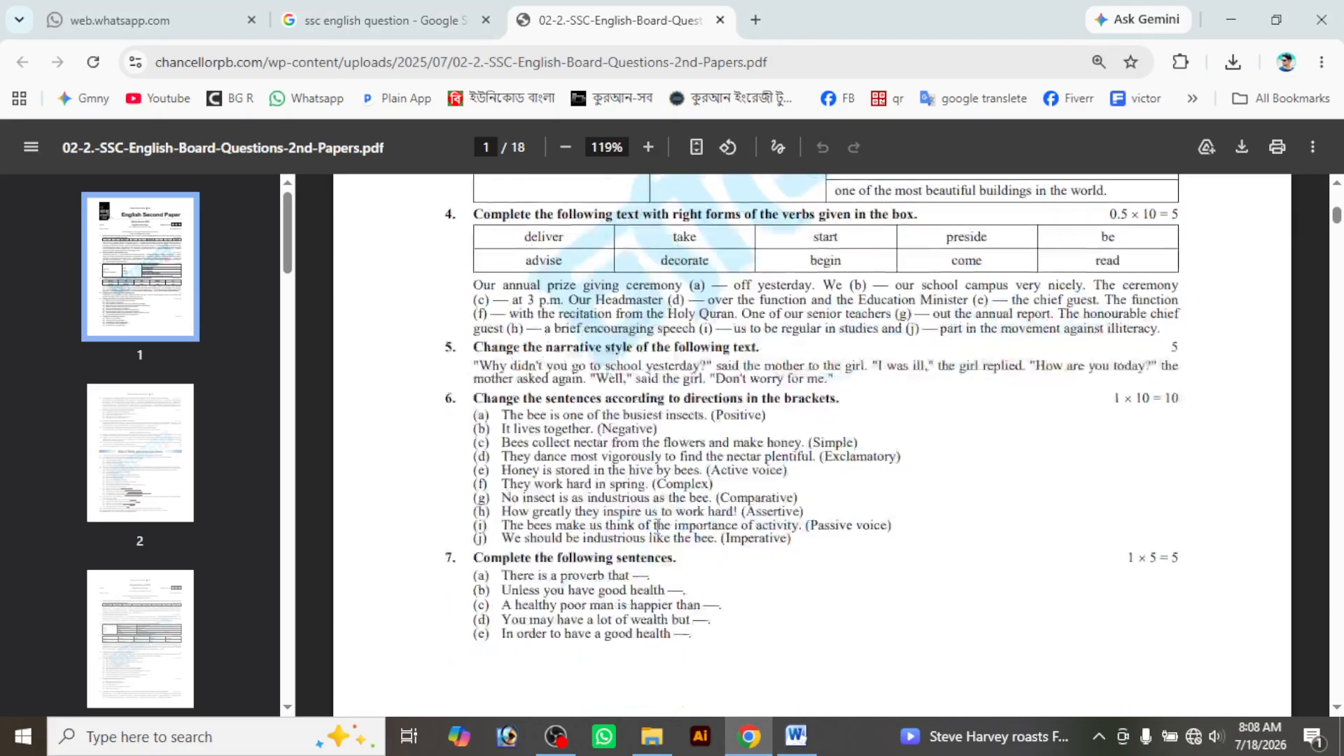
{"action": "scroll", "coordinate": [658, 521], "scroll_direction": "up", "scroll_amount": 3}
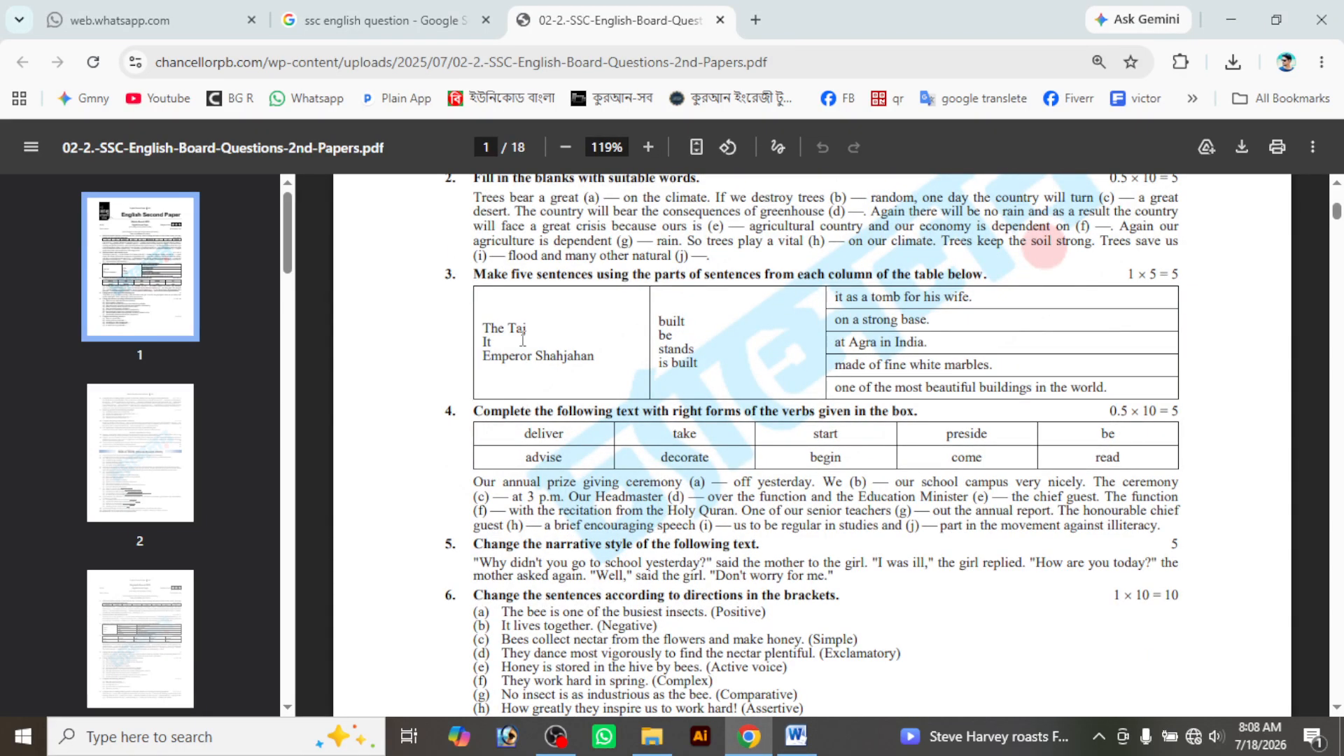
{"action": "left_click", "coordinate": [796, 736]}
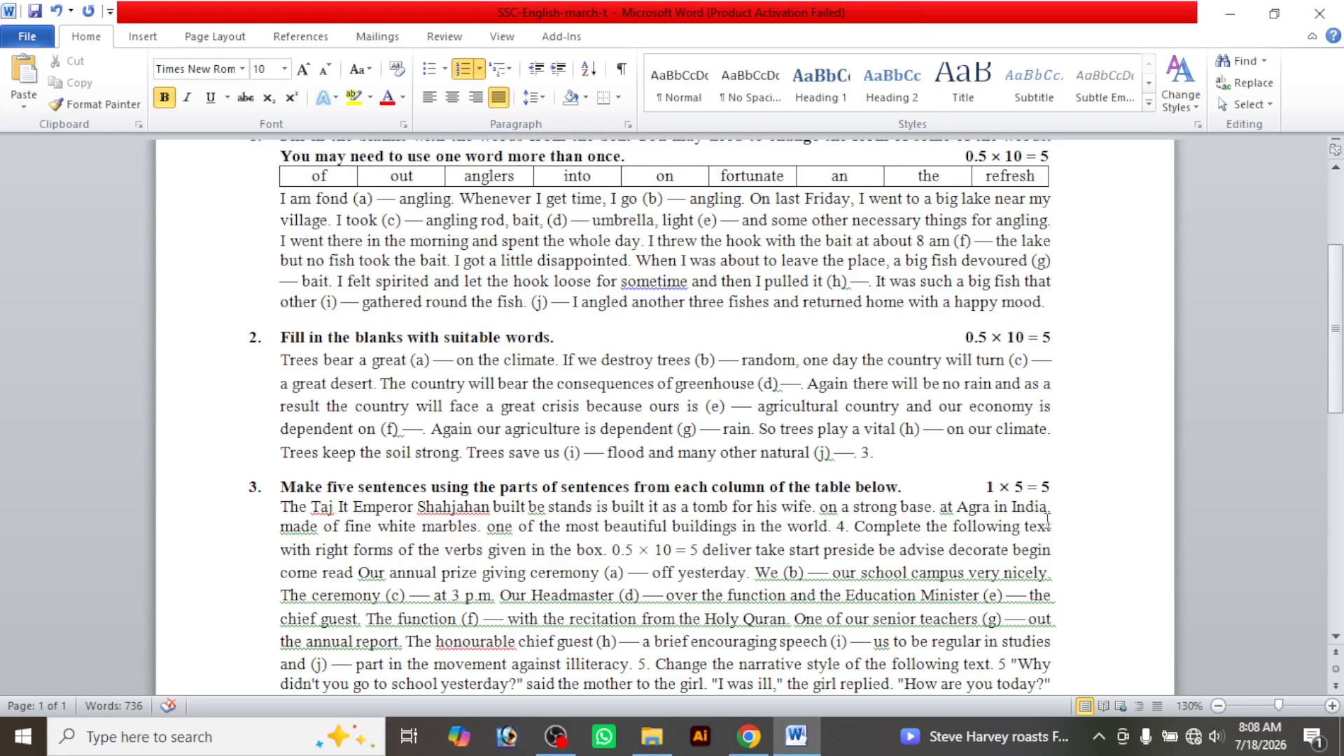
{"action": "left_click", "coordinate": [282, 505]}
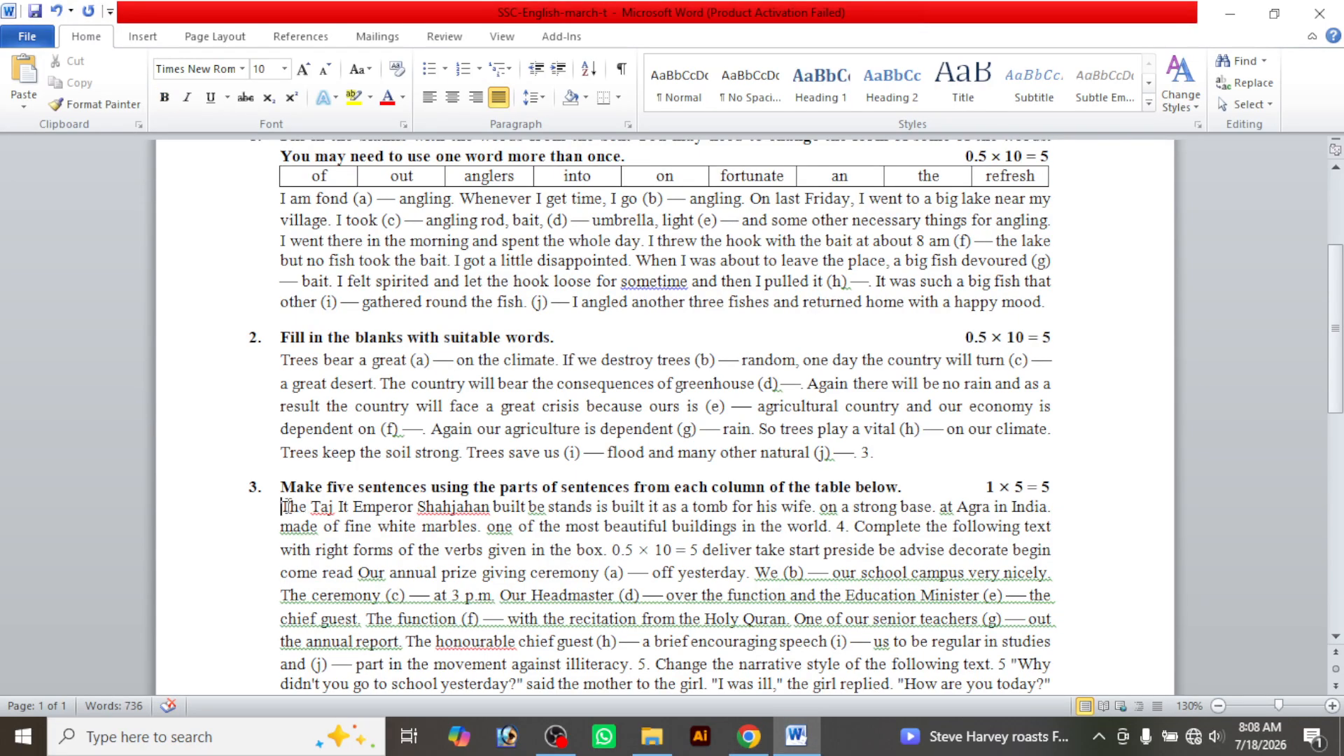
{"action": "key", "text": "Return"}
{"action": "key", "text": "Return"}
{"action": "key", "text": "Return"}
{"action": "key", "text": "Return"}
{"action": "key", "text": "Return"}
{"action": "key", "text": "Return"}
{"action": "key", "text": "Return"}
{"action": "key", "text": "Return"}
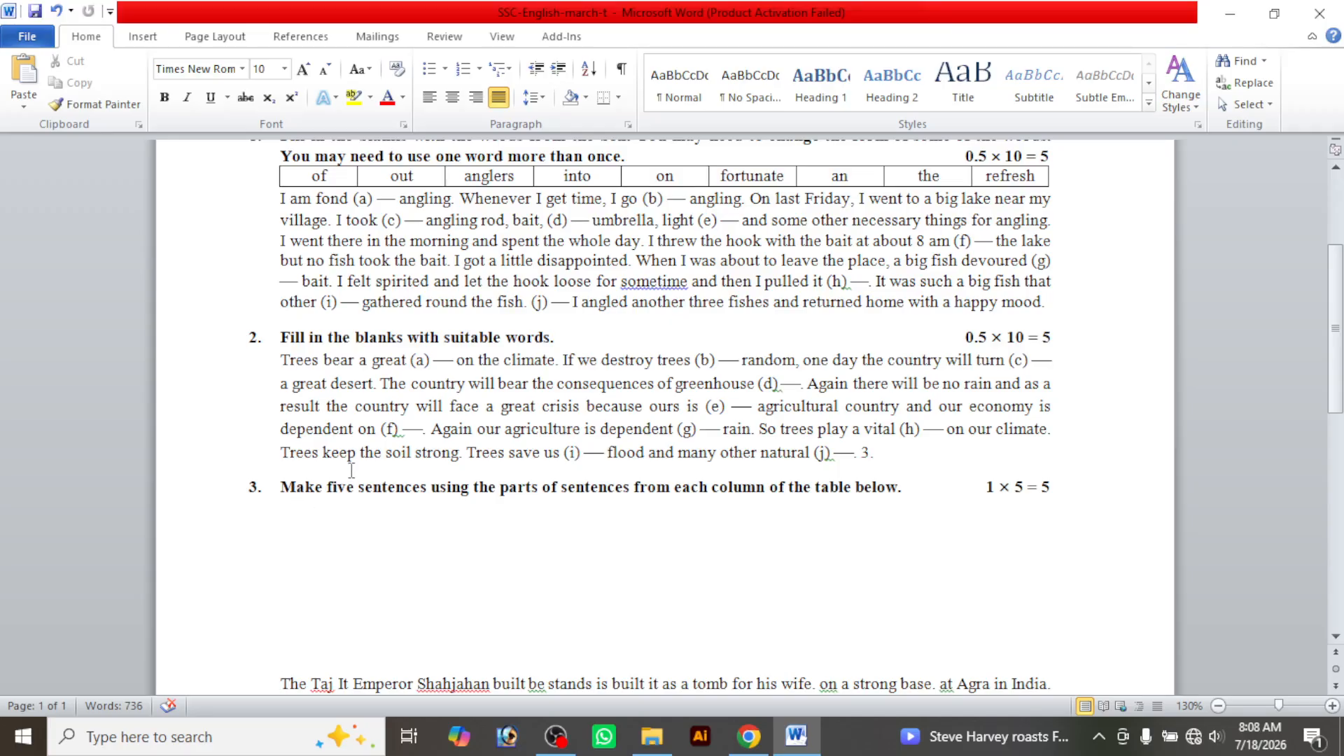
{"action": "scroll", "coordinate": [353, 470], "scroll_direction": "down", "scroll_amount": 2}
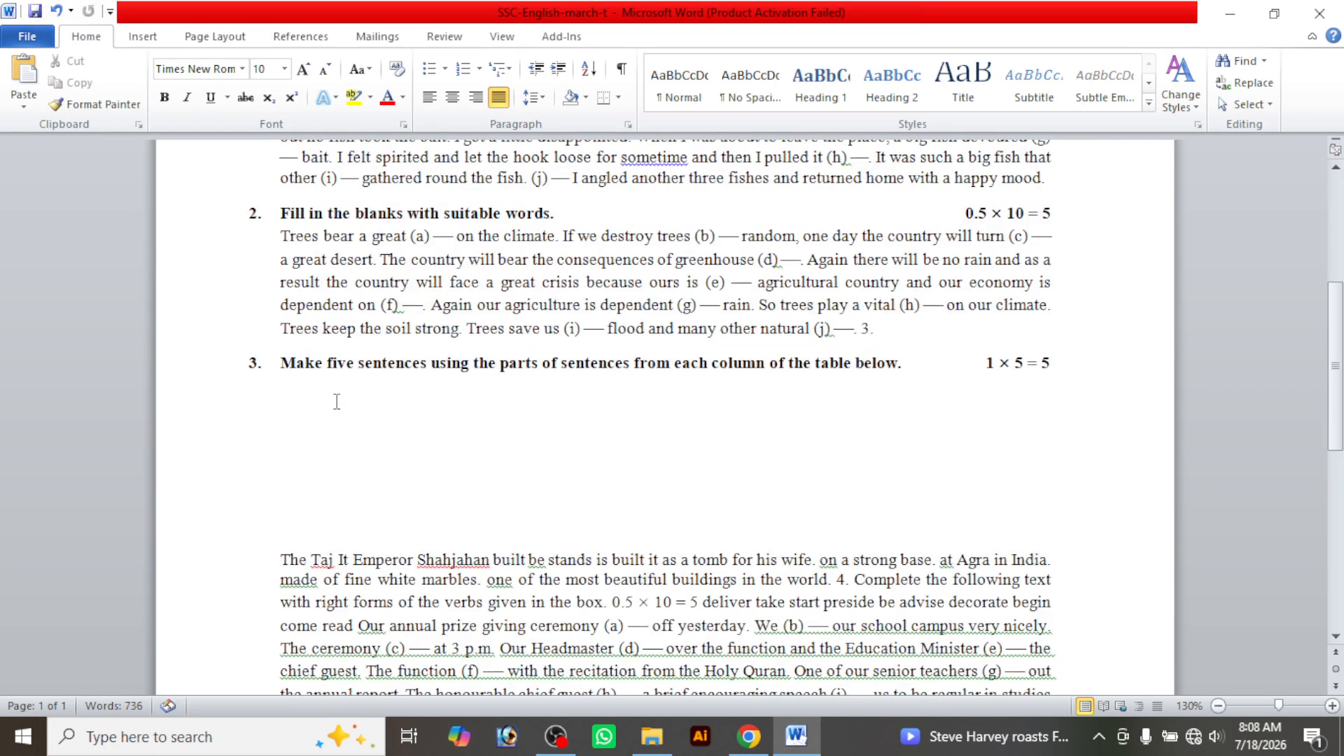
Recheck the table layout in the source PDF and insert a table with three columns and one row below question 3 in Word
{"action": "left_click", "coordinate": [780, 741]}
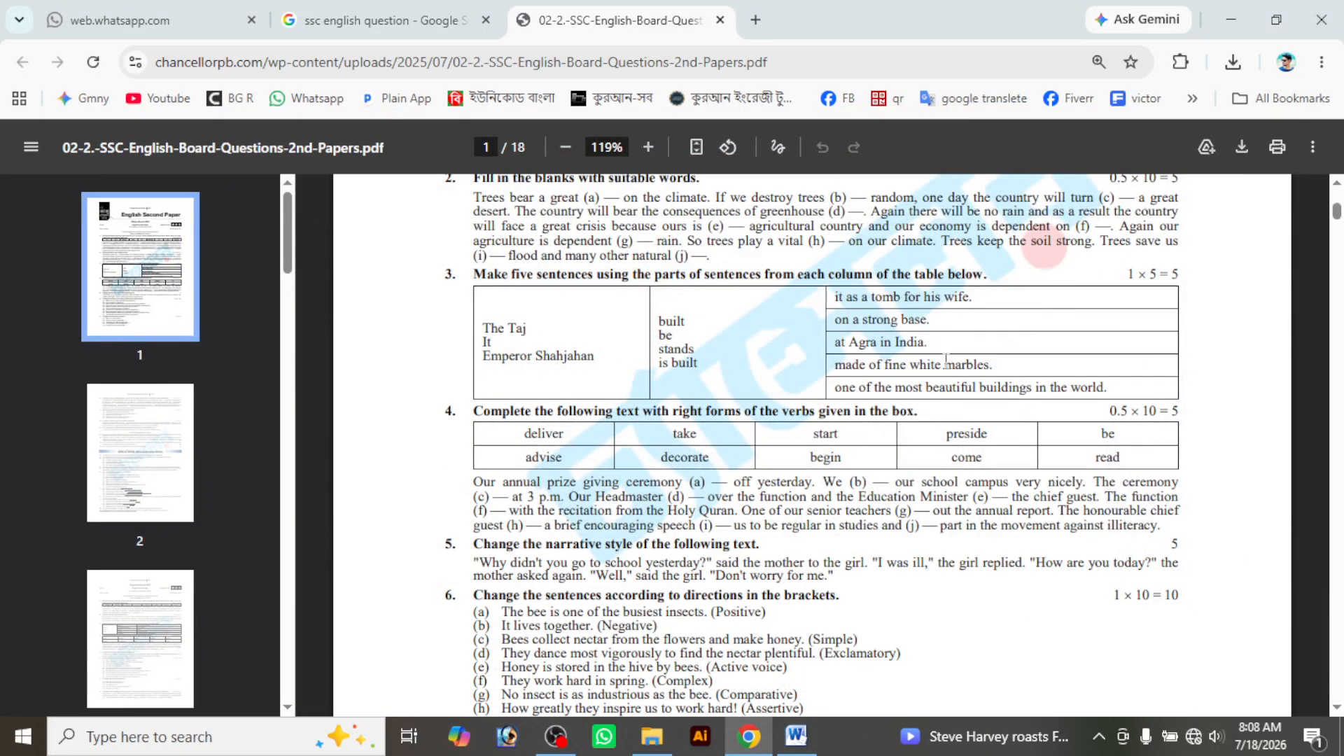
{"action": "left_click", "coordinate": [777, 739]}
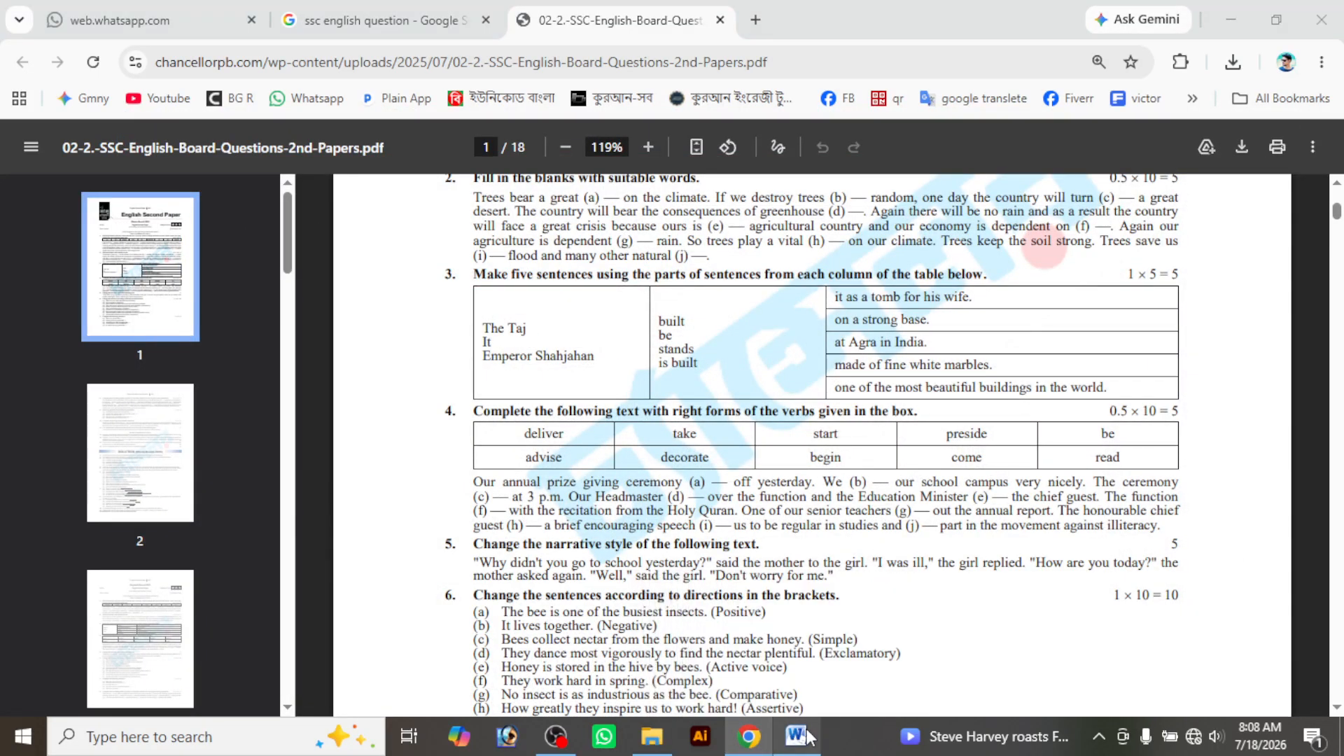
{"action": "left_click", "coordinate": [164, 38]}
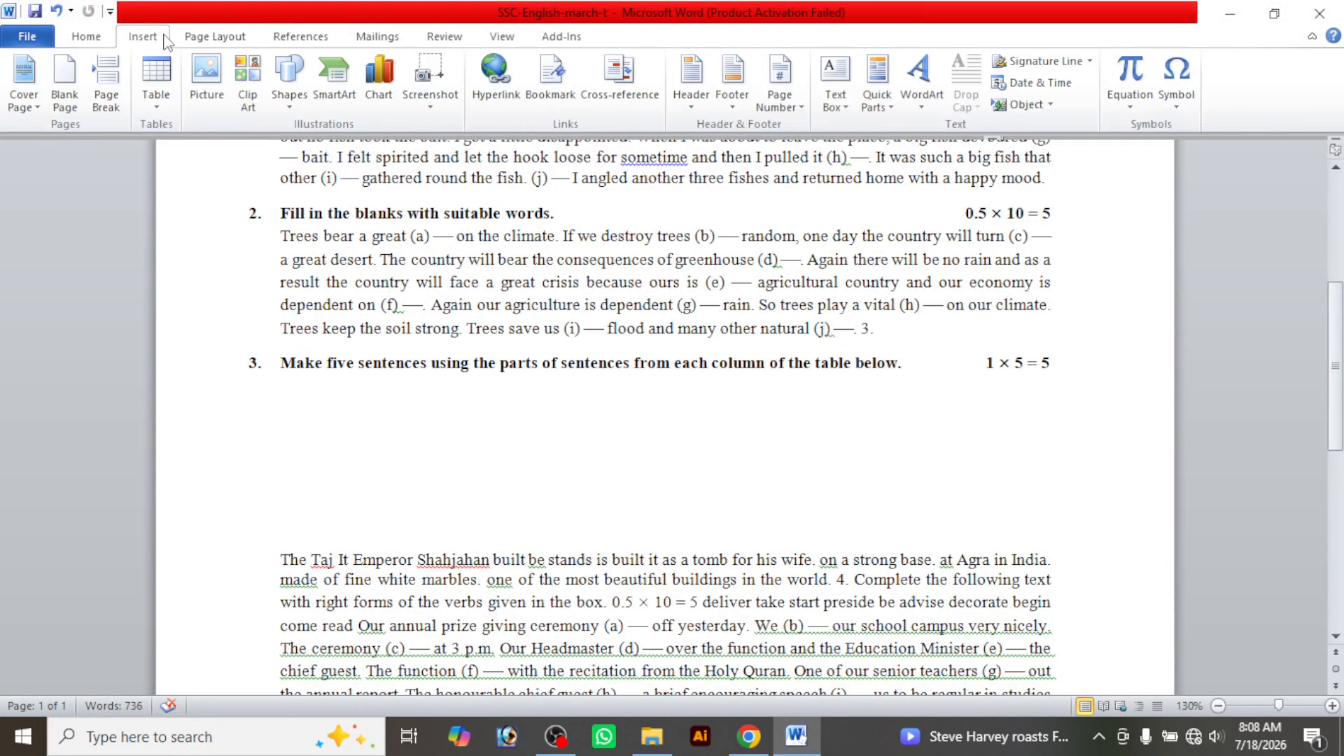
{"action": "left_click", "coordinate": [166, 81]}
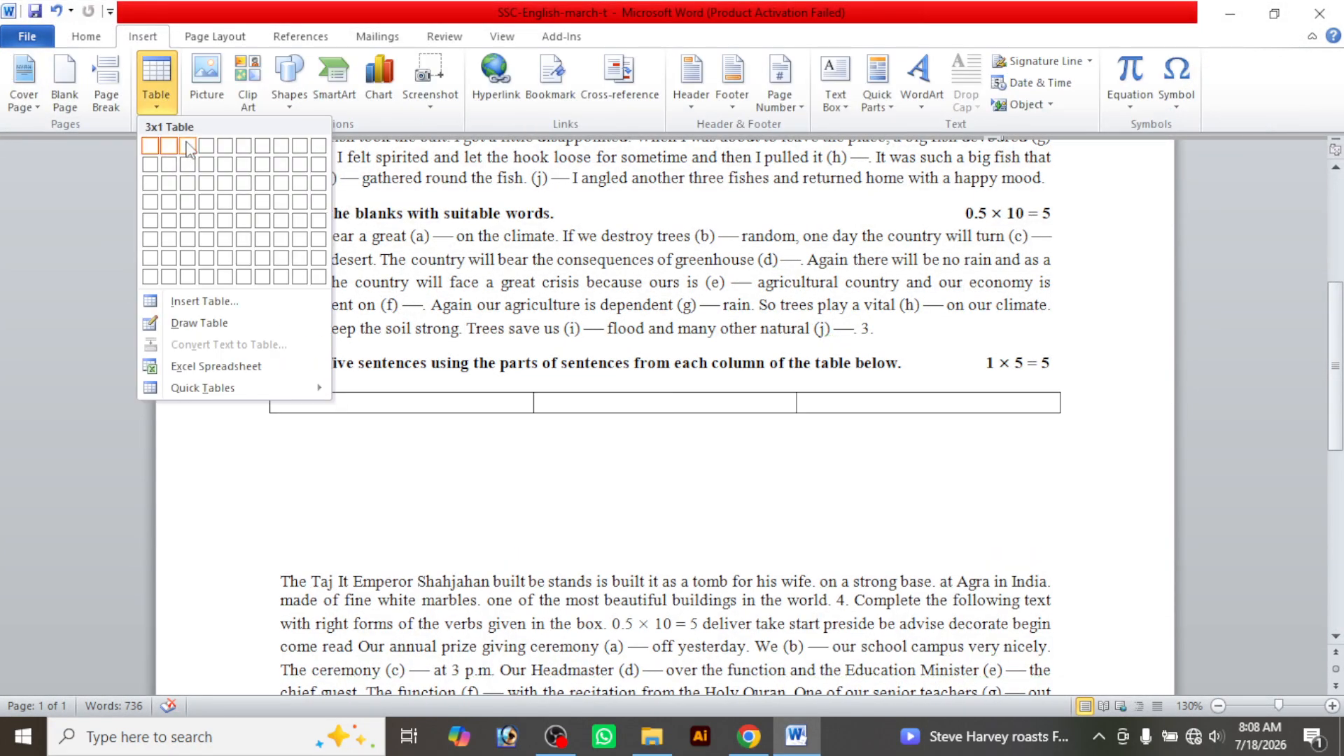
{"action": "left_click", "coordinate": [189, 195]}
Align the new table's left and right edges with the margins of the question text
{"action": "left_click_drag", "start_coordinate": [270, 396], "coordinate": [279, 396]}
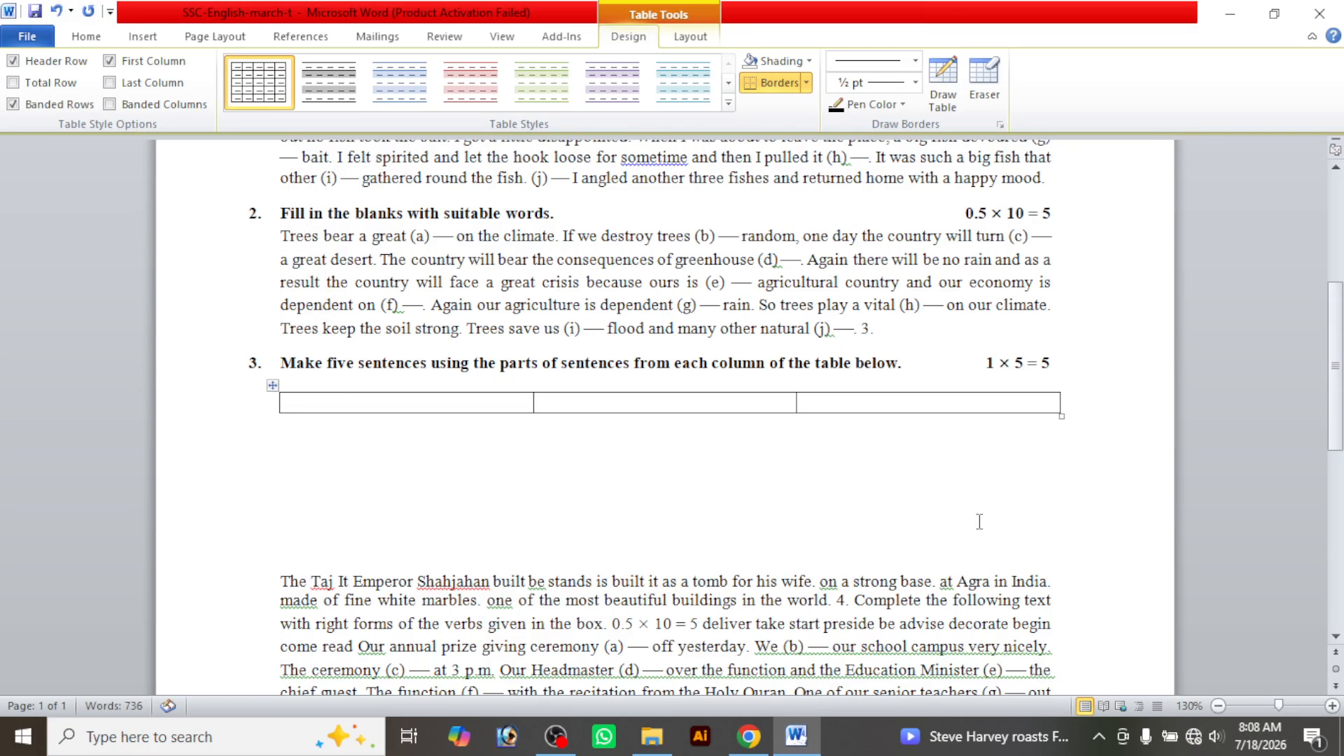
{"action": "left_click", "coordinate": [1059, 406]}
{"action": "left_click", "coordinate": [1066, 407]}
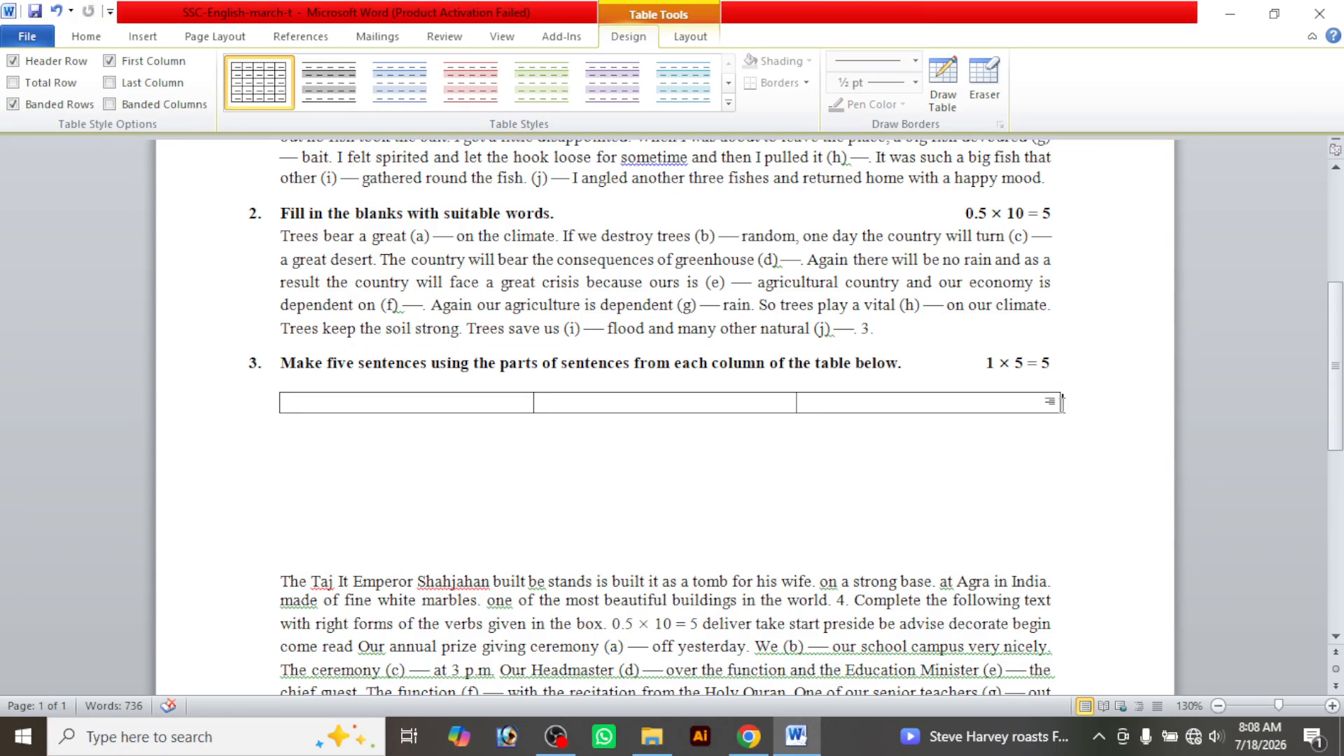
{"action": "left_click_drag", "start_coordinate": [1061, 404], "coordinate": [1049, 405]}
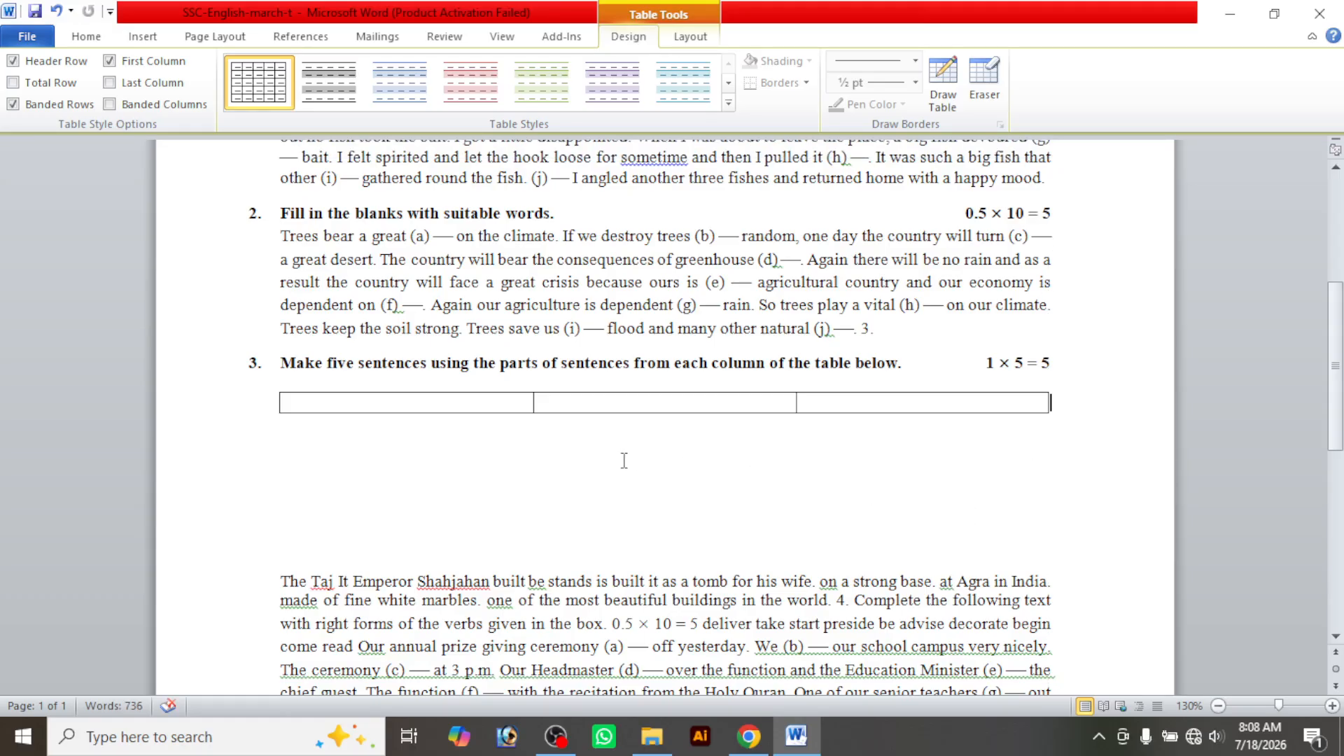
{"action": "left_click_drag", "start_coordinate": [665, 412], "coordinate": [675, 542]}
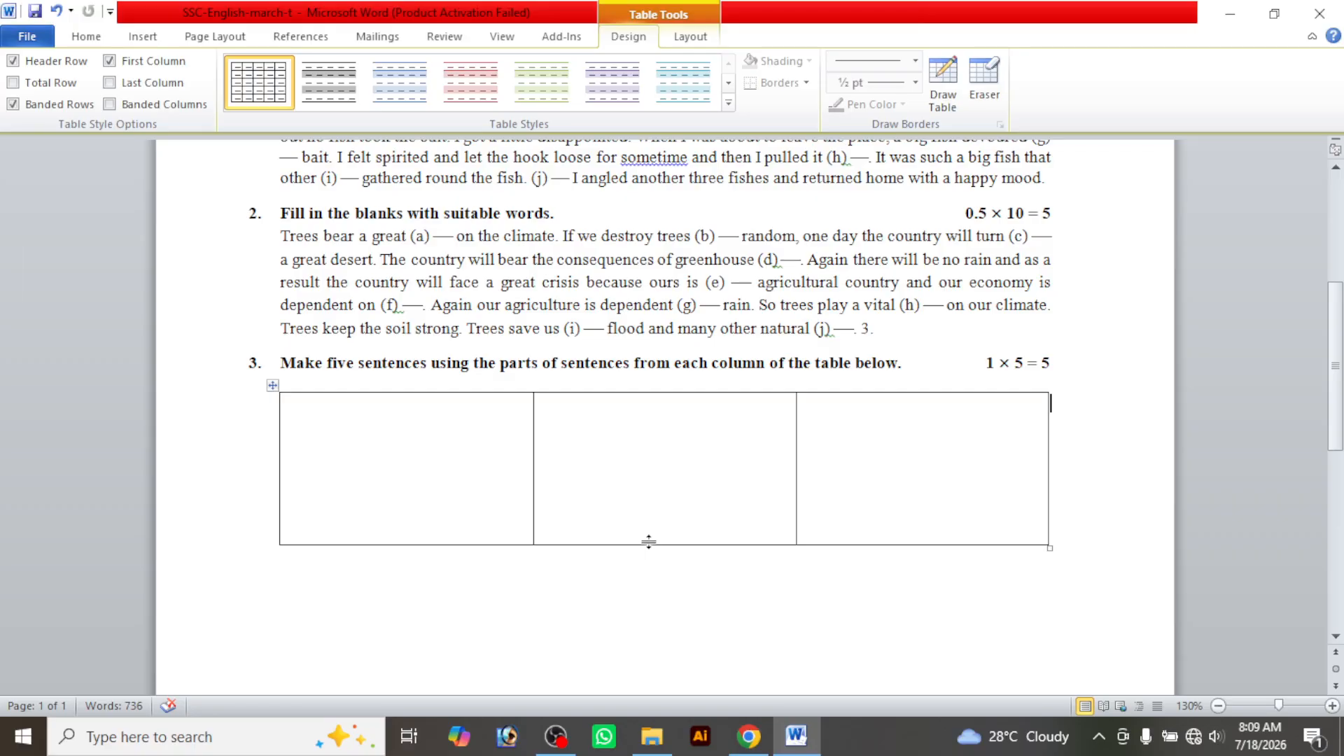
{"action": "key", "text": "ctrl+z"}
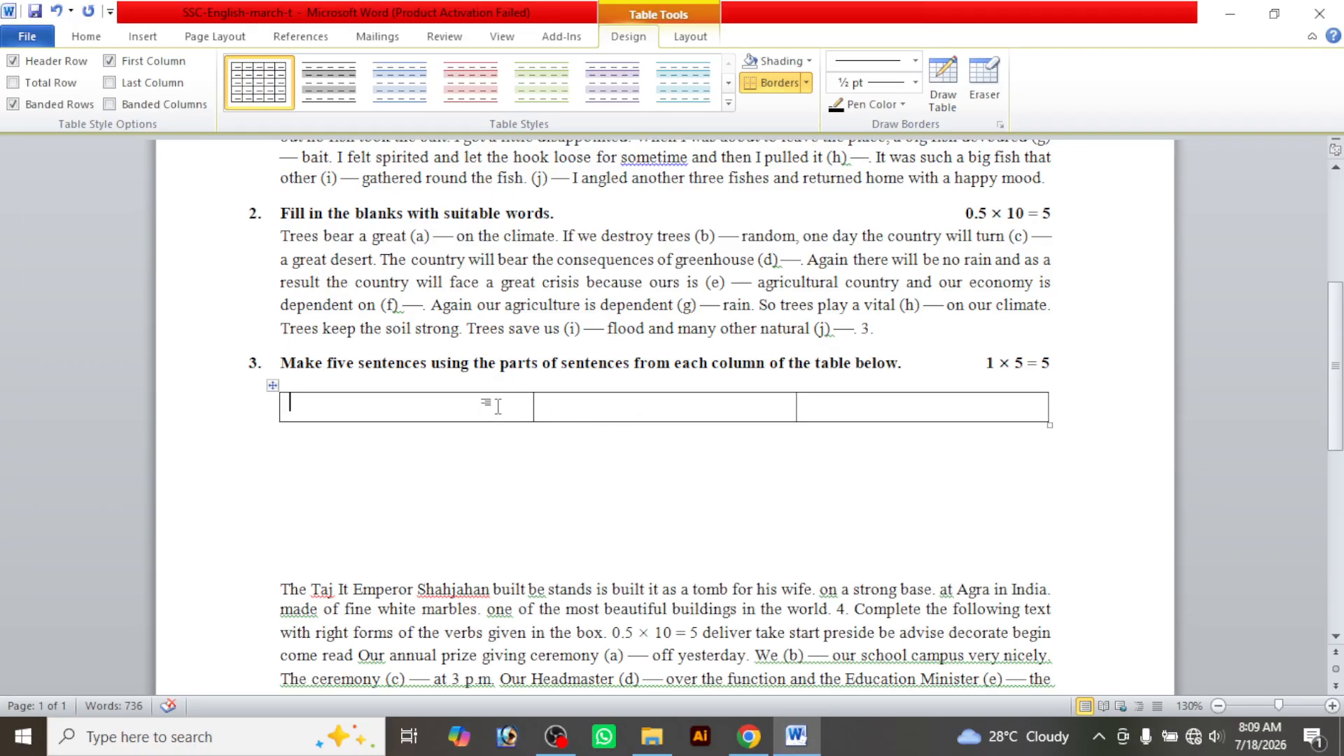
{"action": "key", "text": "Return"}
{"action": "key", "text": "Return"}
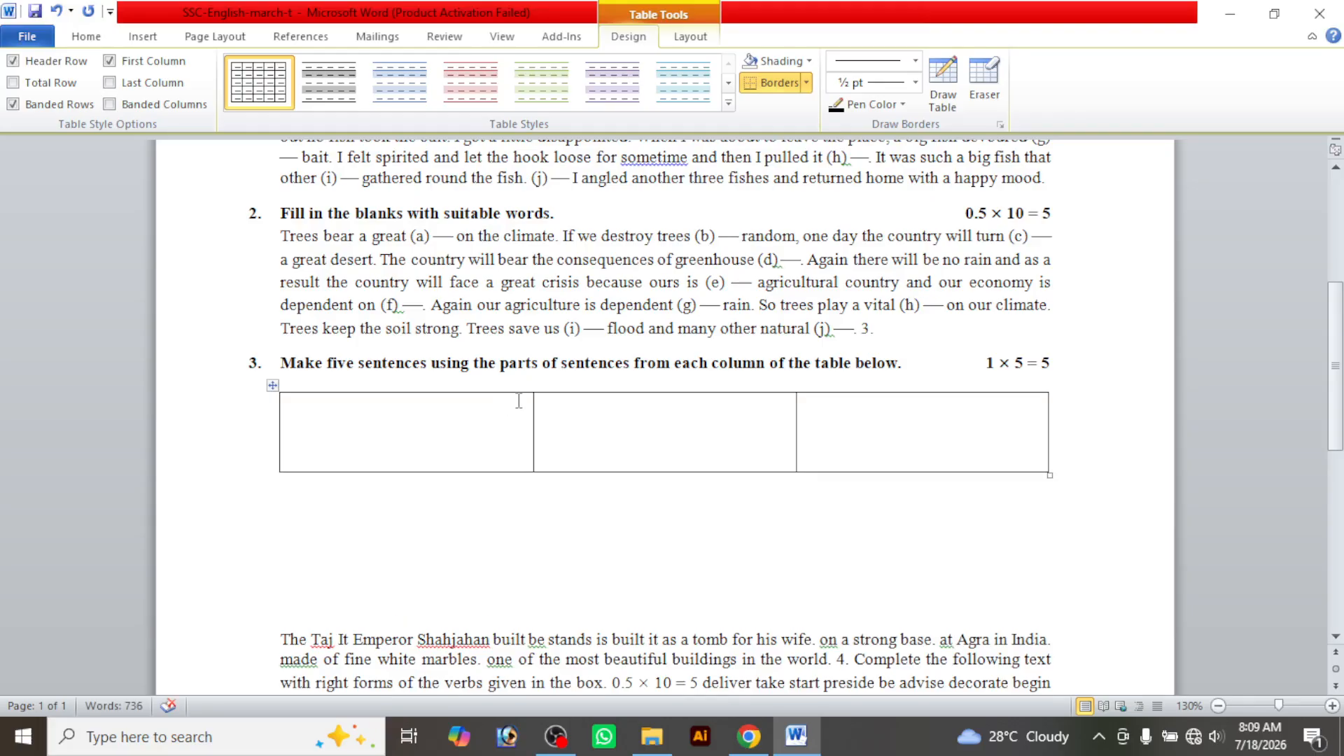
{"action": "key", "text": "ctrl+z"}
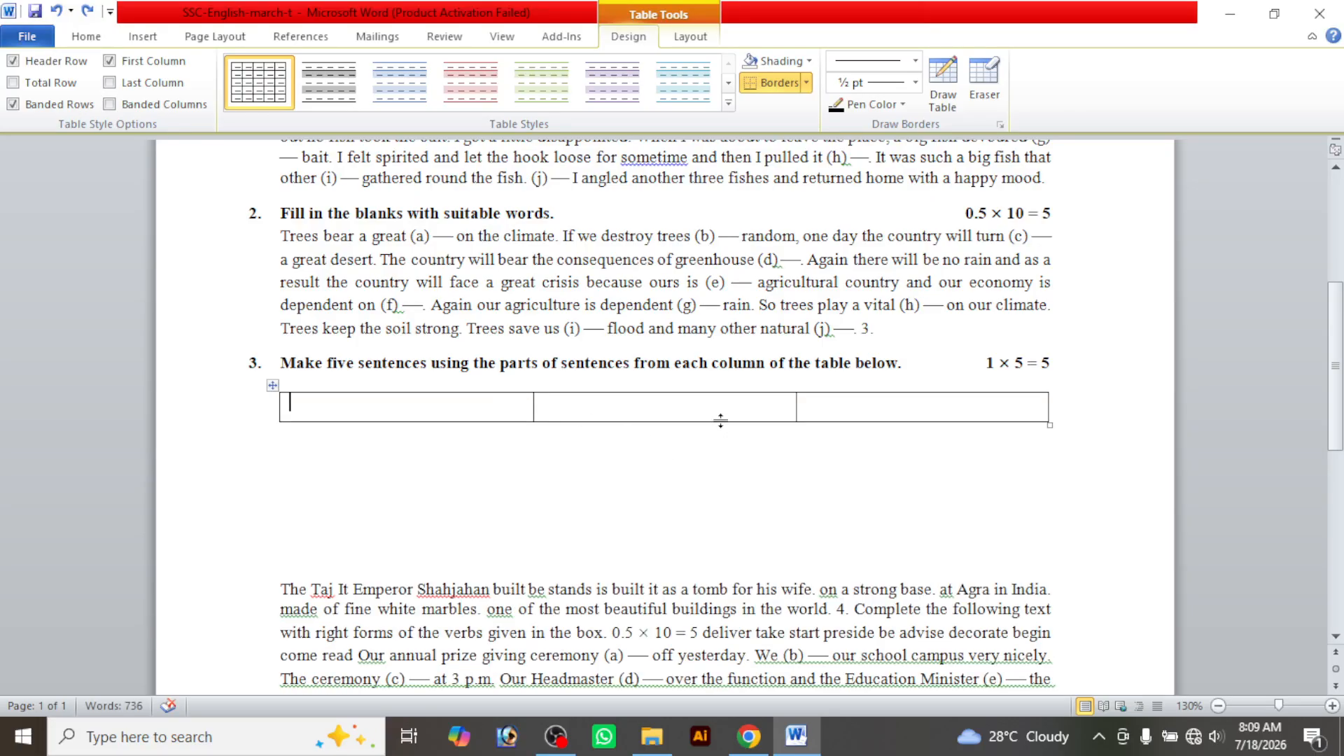
Make the table row several lines taller and narrow the first two columns to widen the third, following the source PDF
{"action": "left_click_drag", "start_coordinate": [721, 421], "coordinate": [733, 540]}
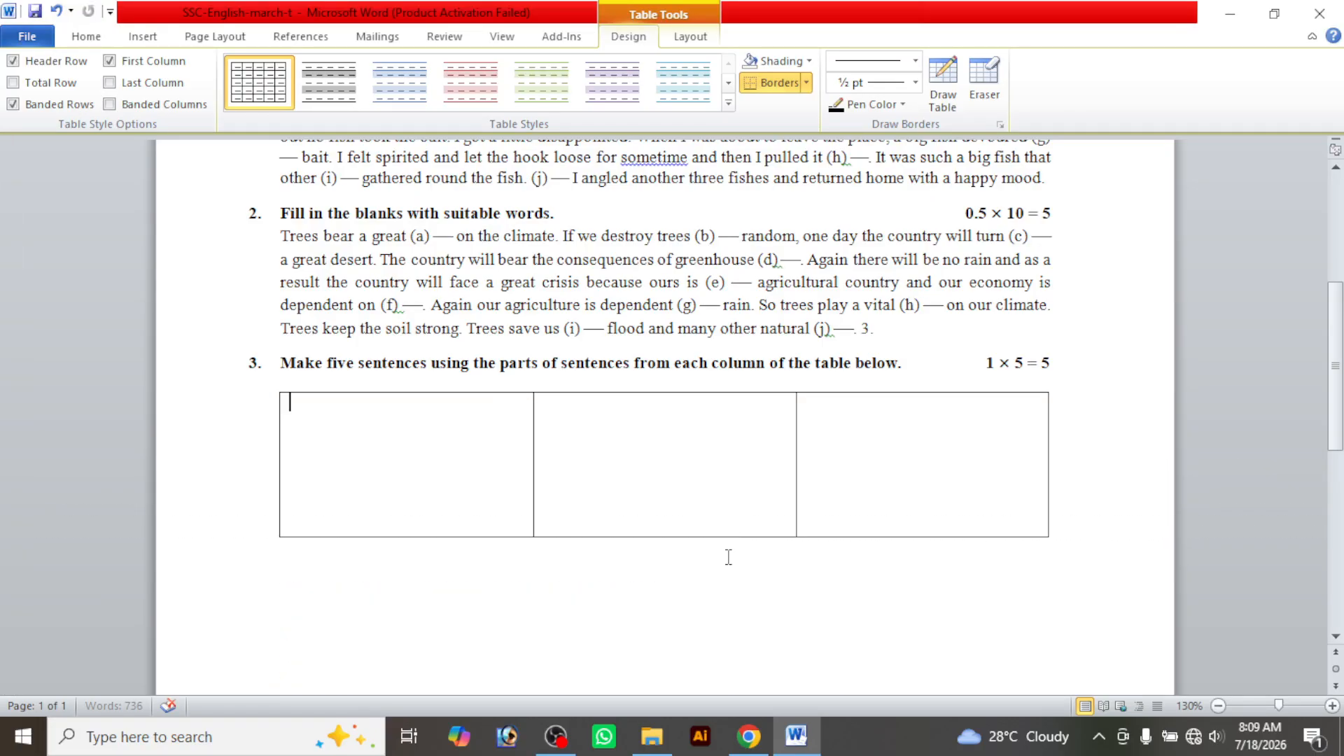
{"action": "left_click", "coordinate": [812, 746]}
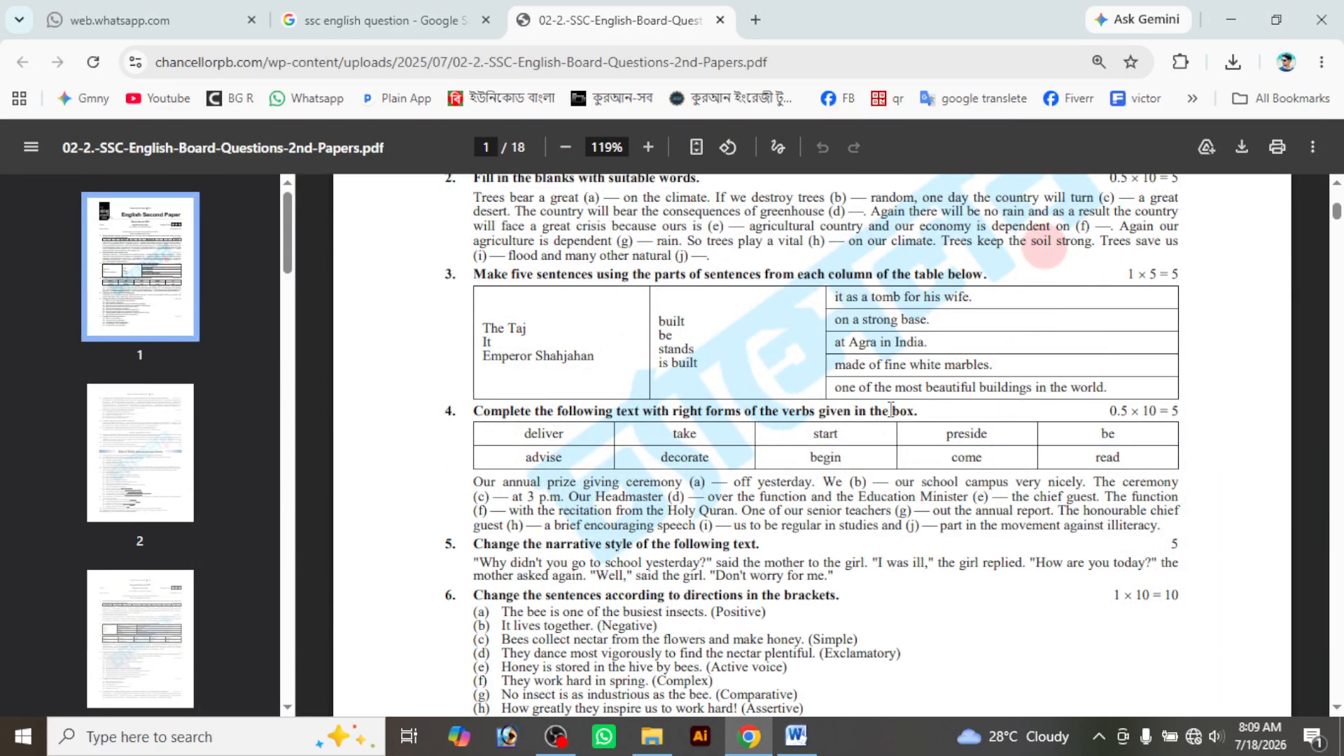
{"action": "left_click", "coordinate": [799, 740]}
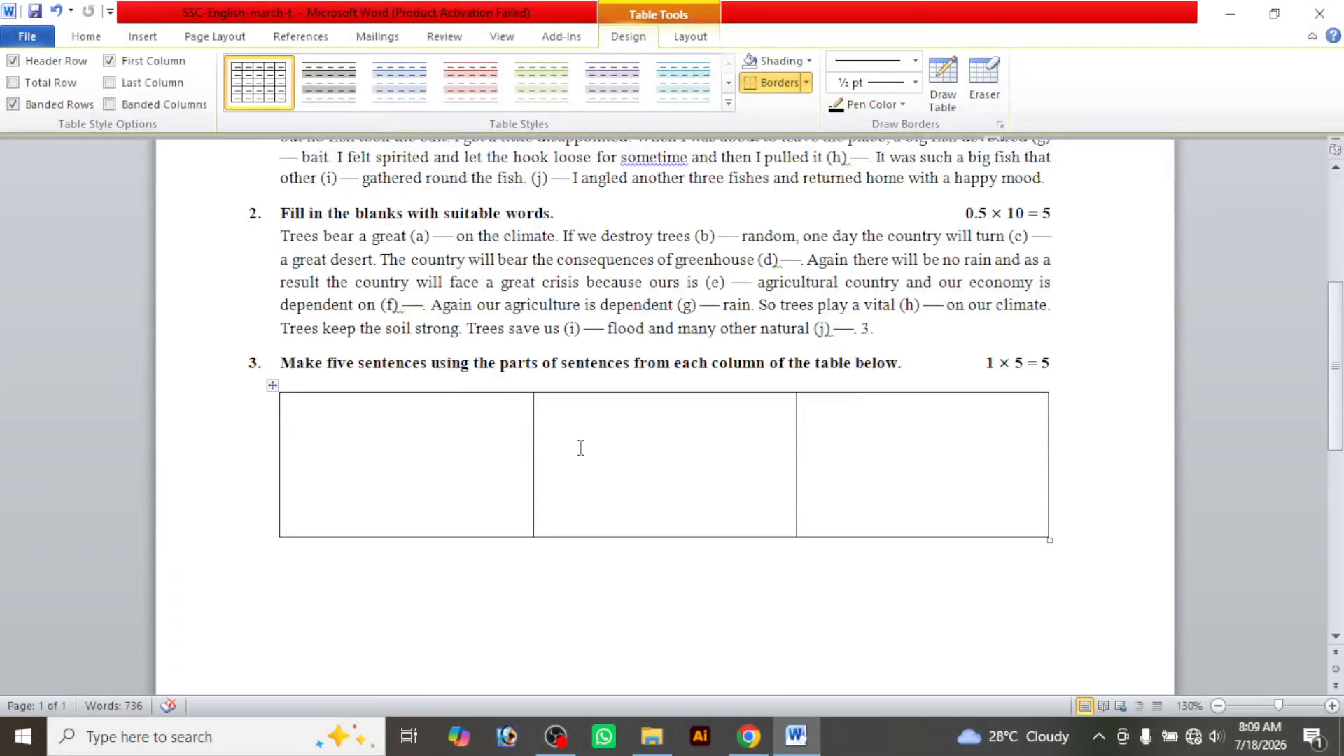
{"action": "left_click_drag", "start_coordinate": [532, 422], "coordinate": [494, 435]}
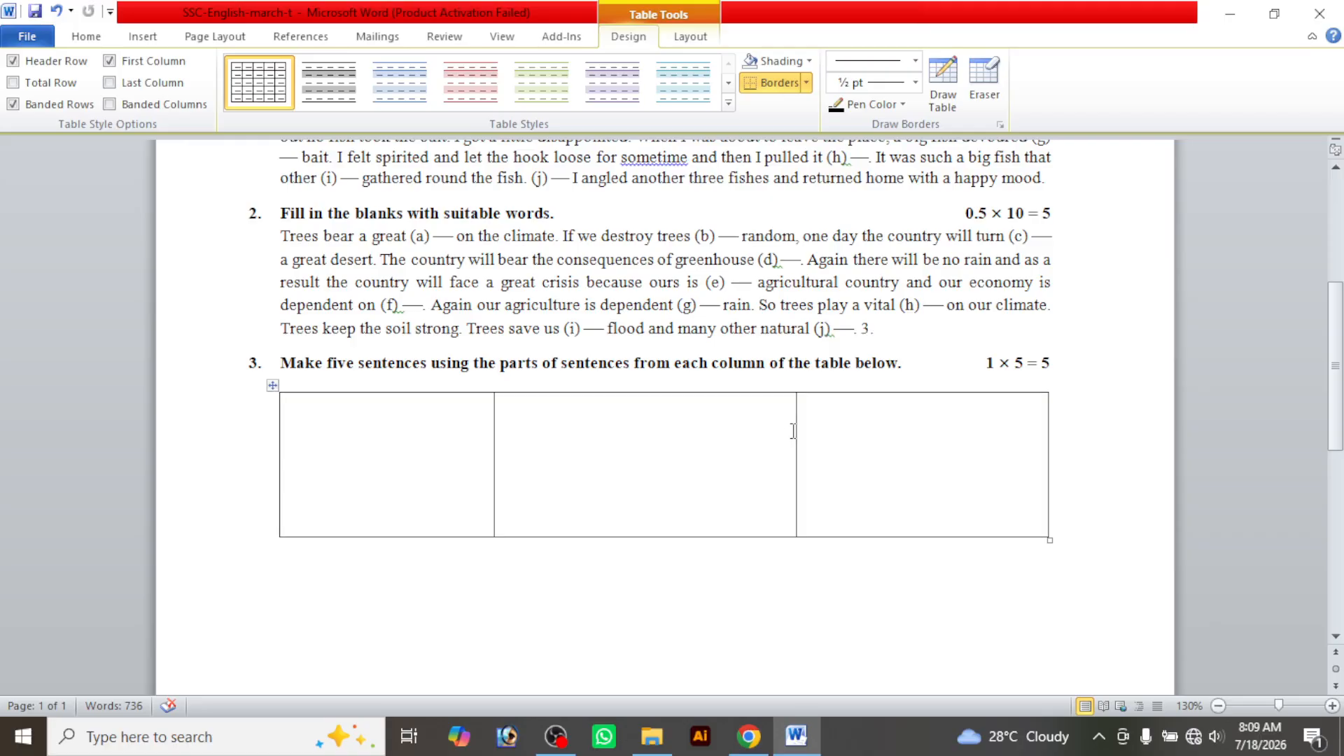
{"action": "left_click_drag", "start_coordinate": [796, 430], "coordinate": [693, 429]}
{"action": "left_click_drag", "start_coordinate": [494, 429], "coordinate": [486, 429]}
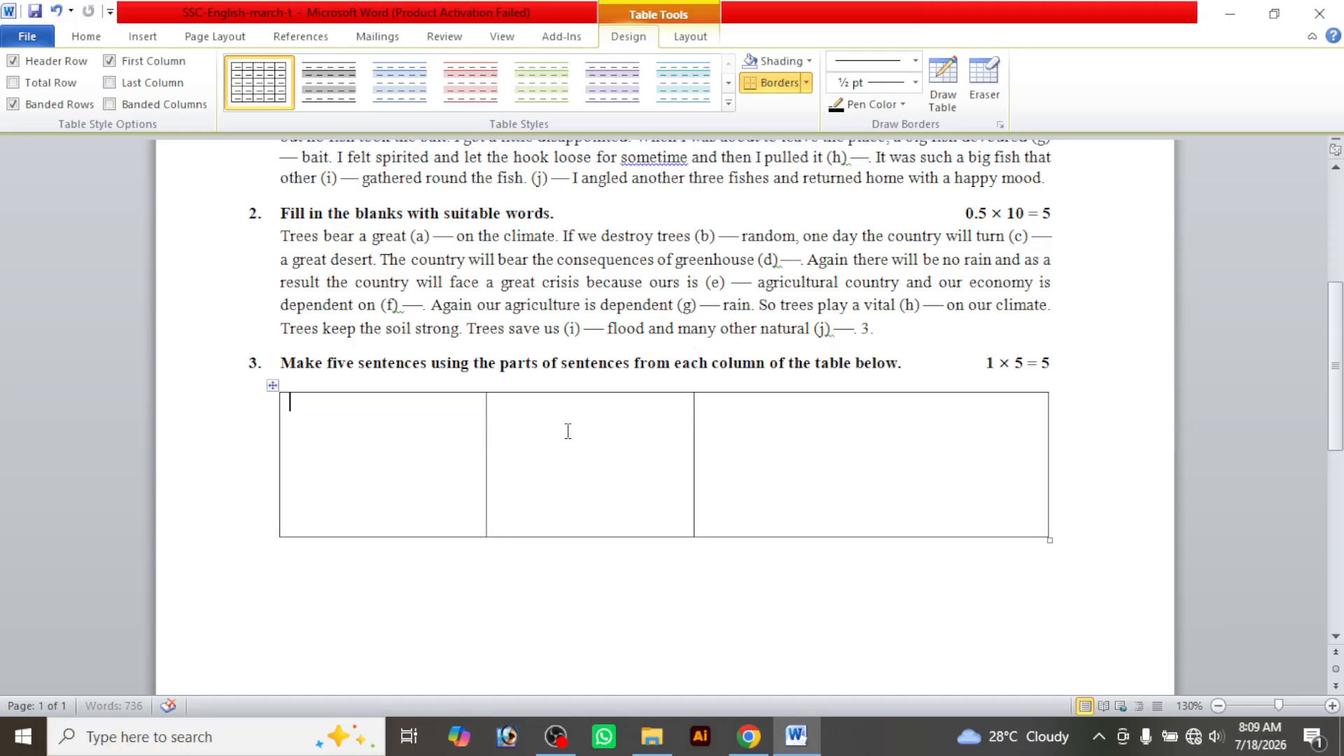
Recheck question 3's table in the source PDF and divide the Word table's third column into five rows with Draw Table
{"action": "left_click", "coordinate": [807, 746]}
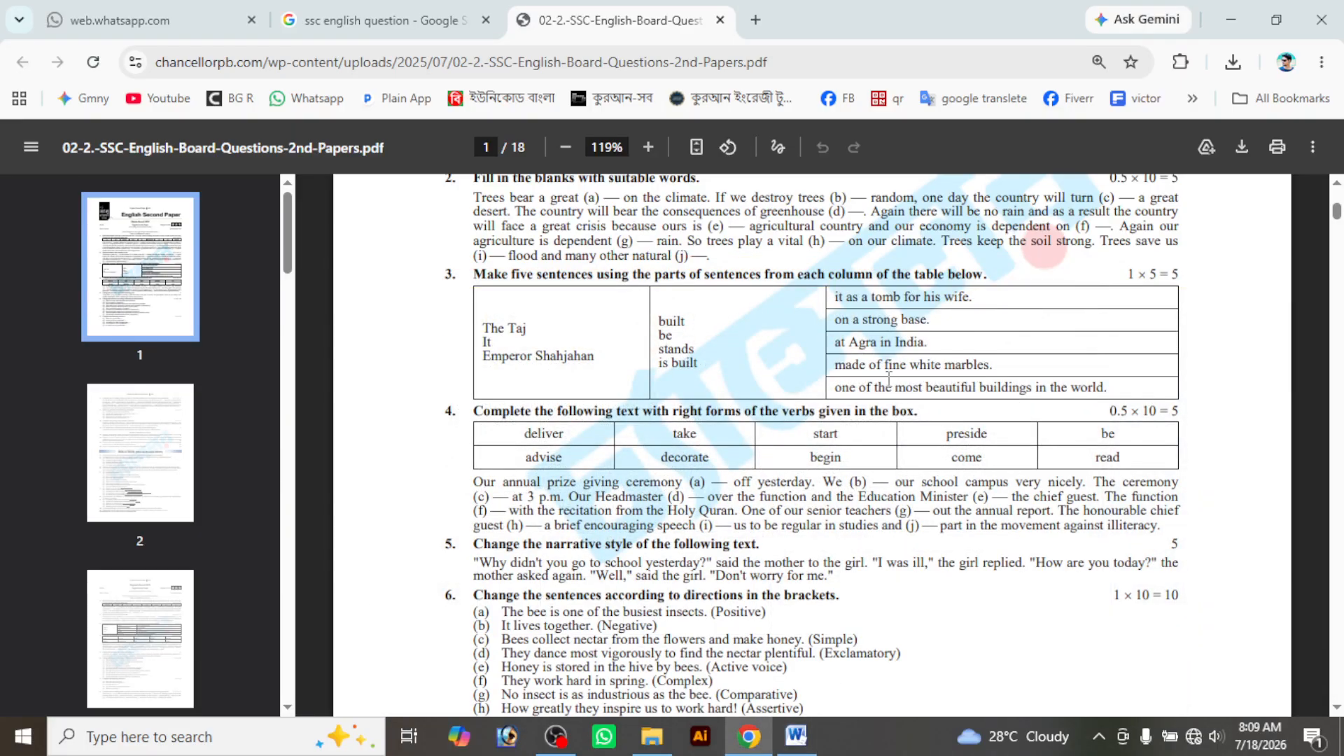
{"action": "left_click", "coordinate": [803, 741]}
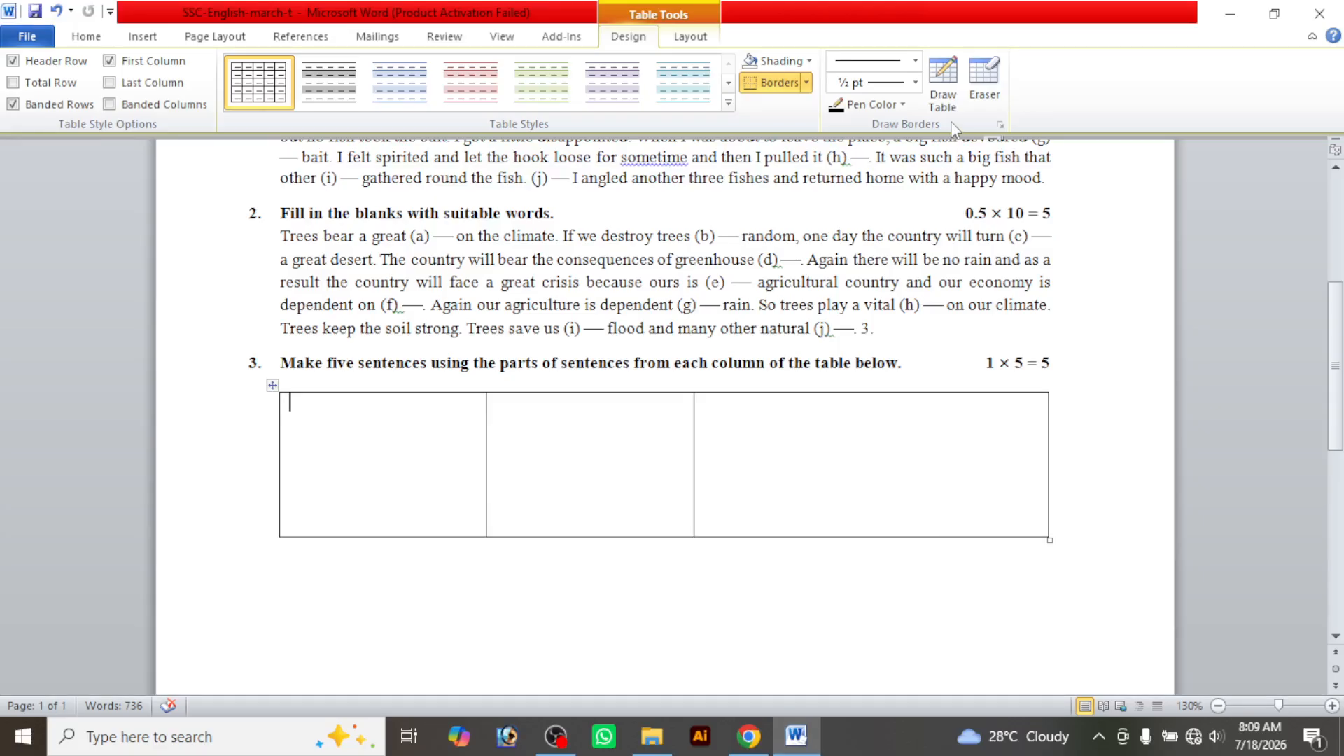
{"action": "left_click", "coordinate": [820, 305]}
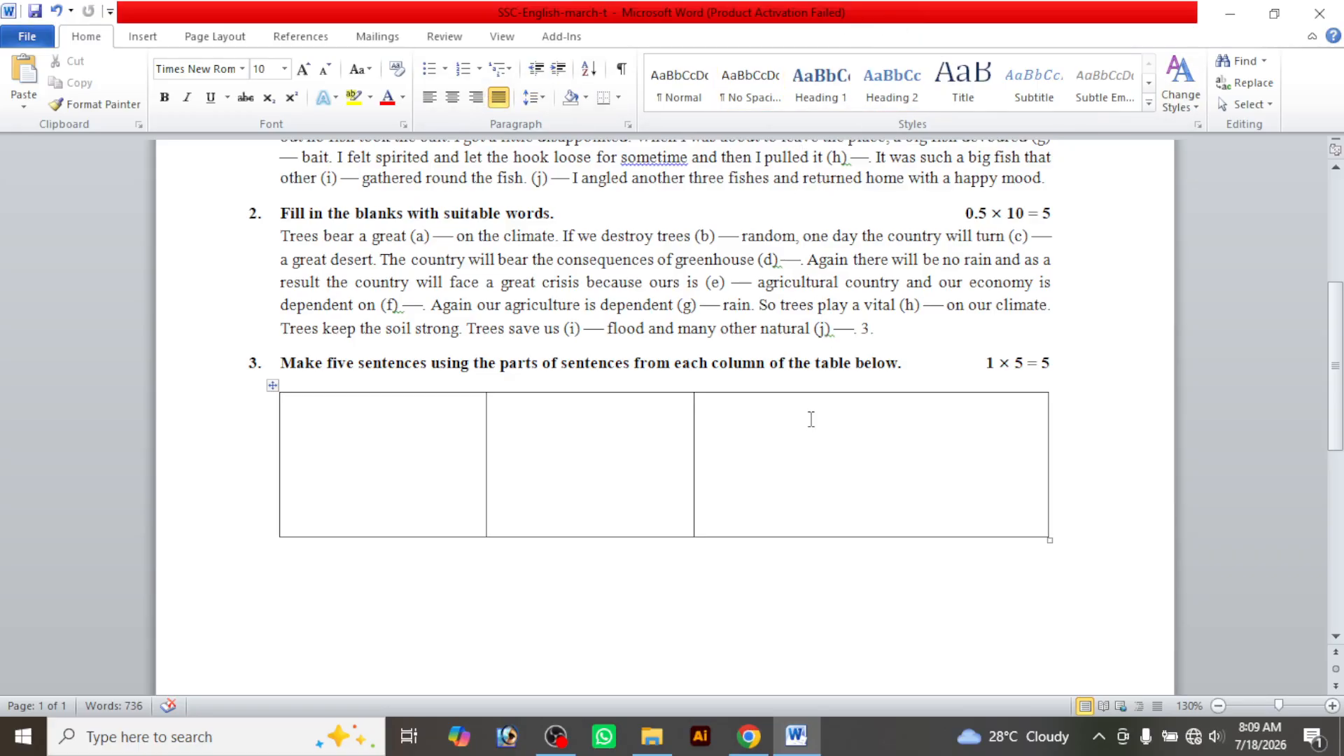
{"action": "left_click", "coordinate": [818, 445]}
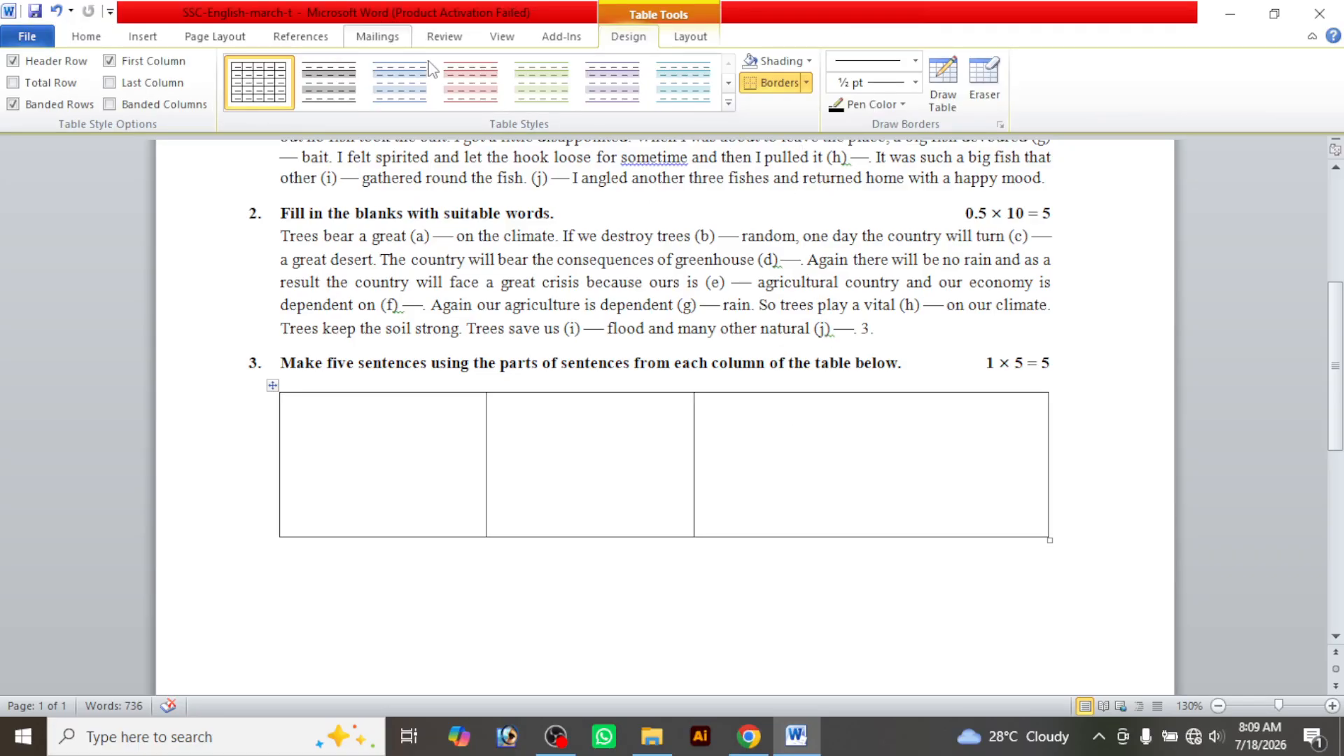
{"action": "left_click", "coordinate": [143, 37]}
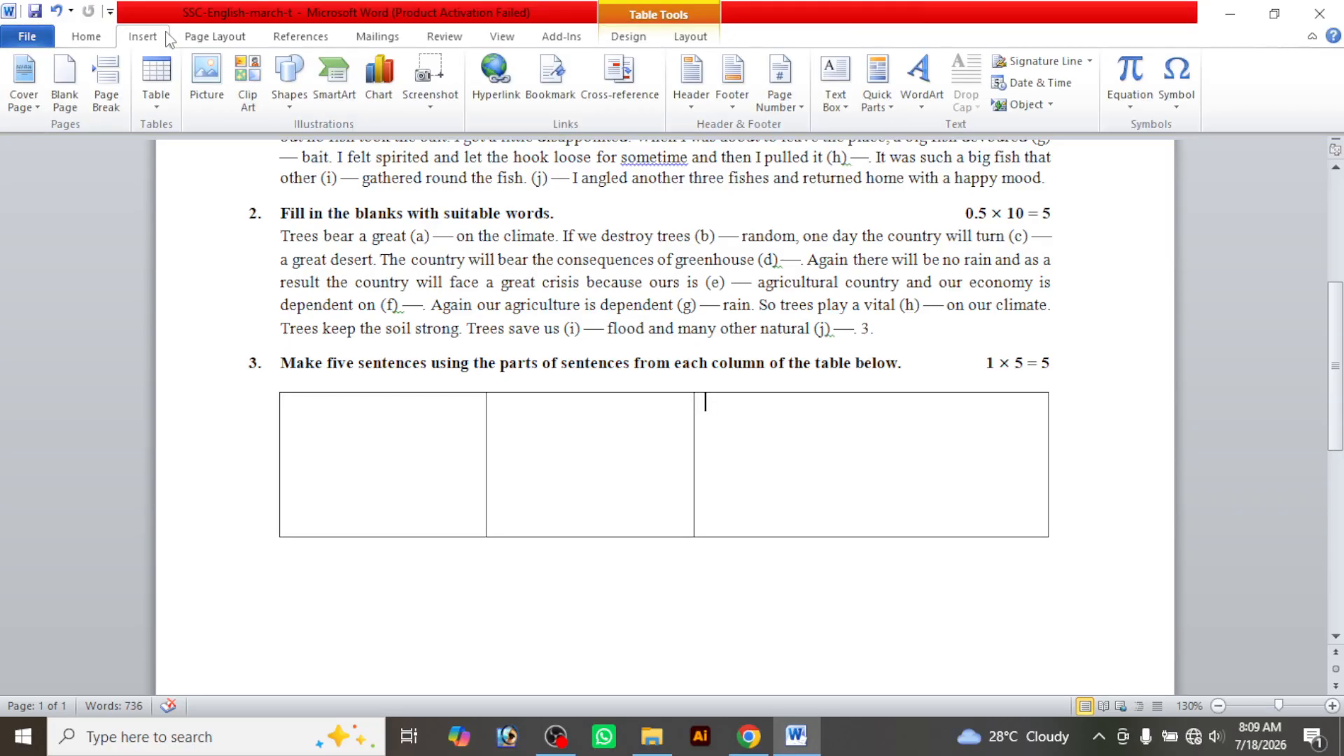
{"action": "left_click", "coordinate": [689, 38]}
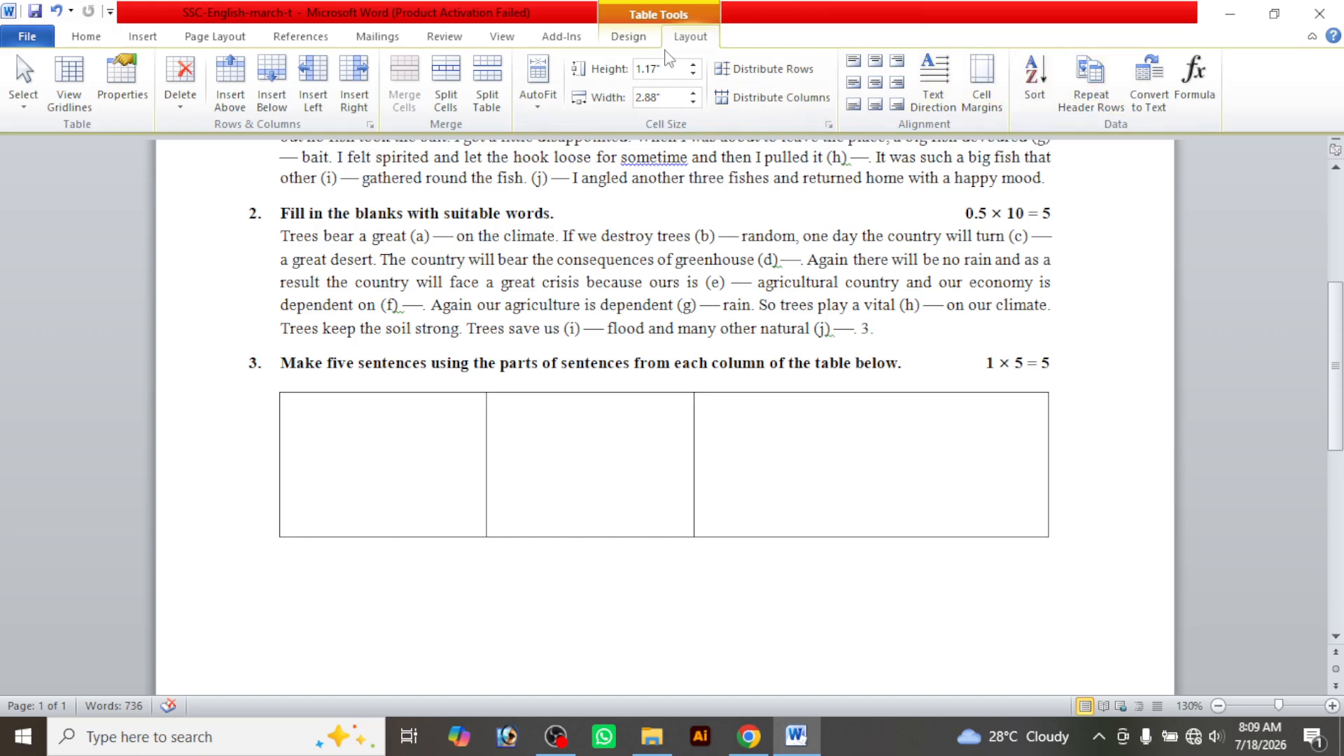
{"action": "left_click", "coordinate": [628, 36]}
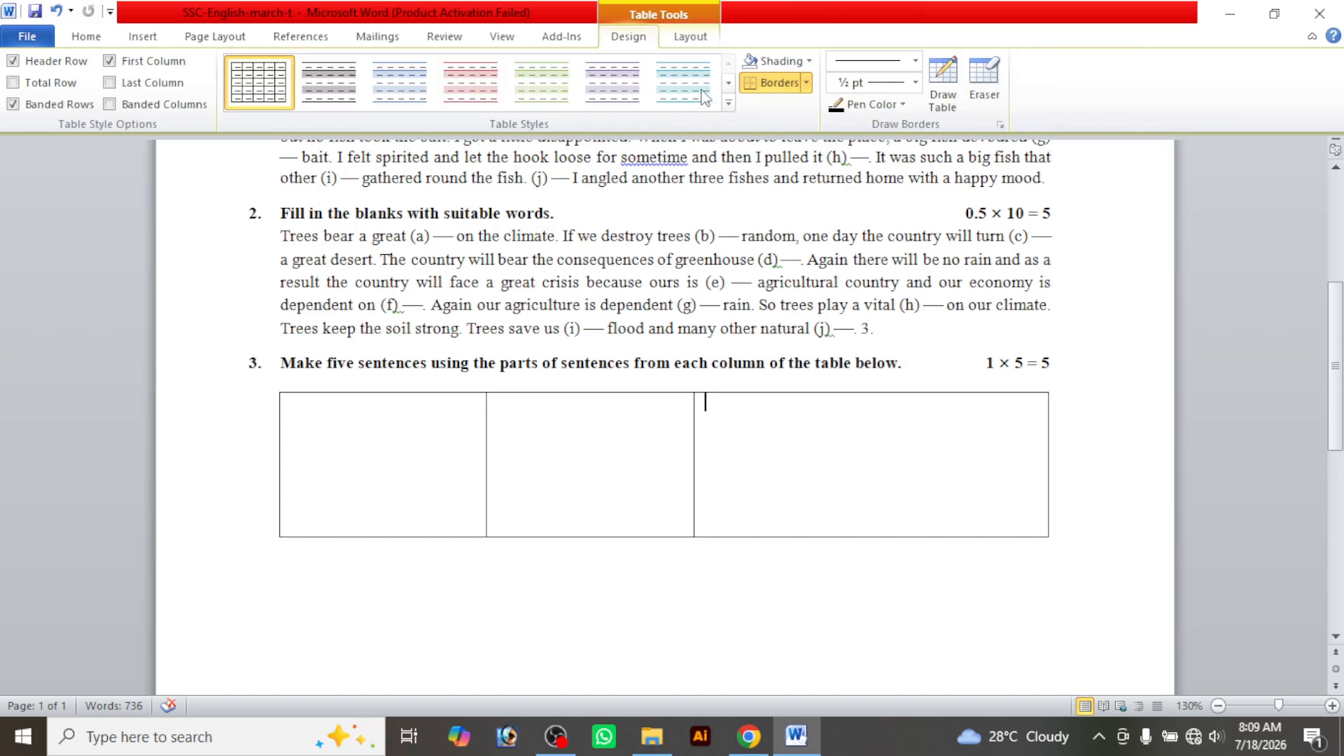
{"action": "left_click", "coordinate": [943, 98]}
{"action": "mouse_move", "coordinate": [698, 420]}
{"action": "left_mouse_down"}
{"action": "mouse_move", "coordinate": [1012, 394]}
{"action": "mouse_move", "coordinate": [1050, 406]}
{"action": "left_mouse_up"}
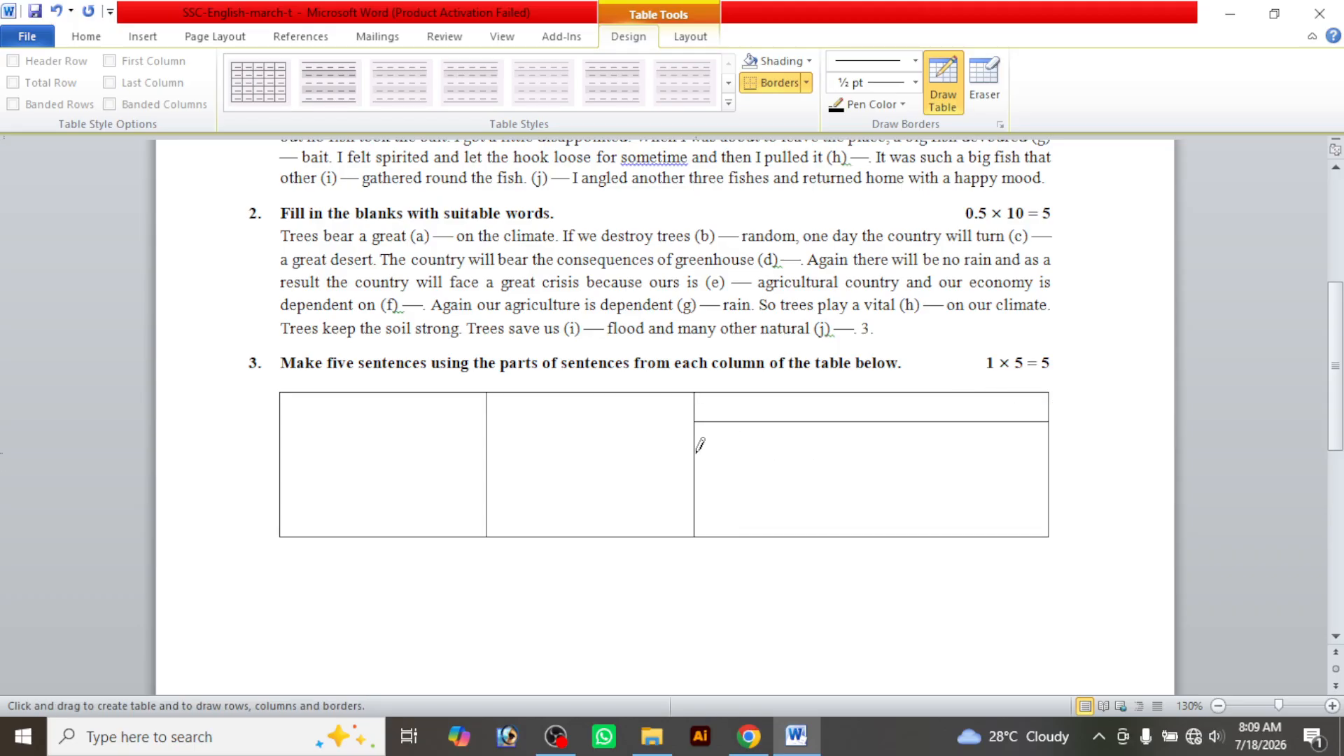
{"action": "left_click_drag", "start_coordinate": [700, 452], "coordinate": [1050, 451]}
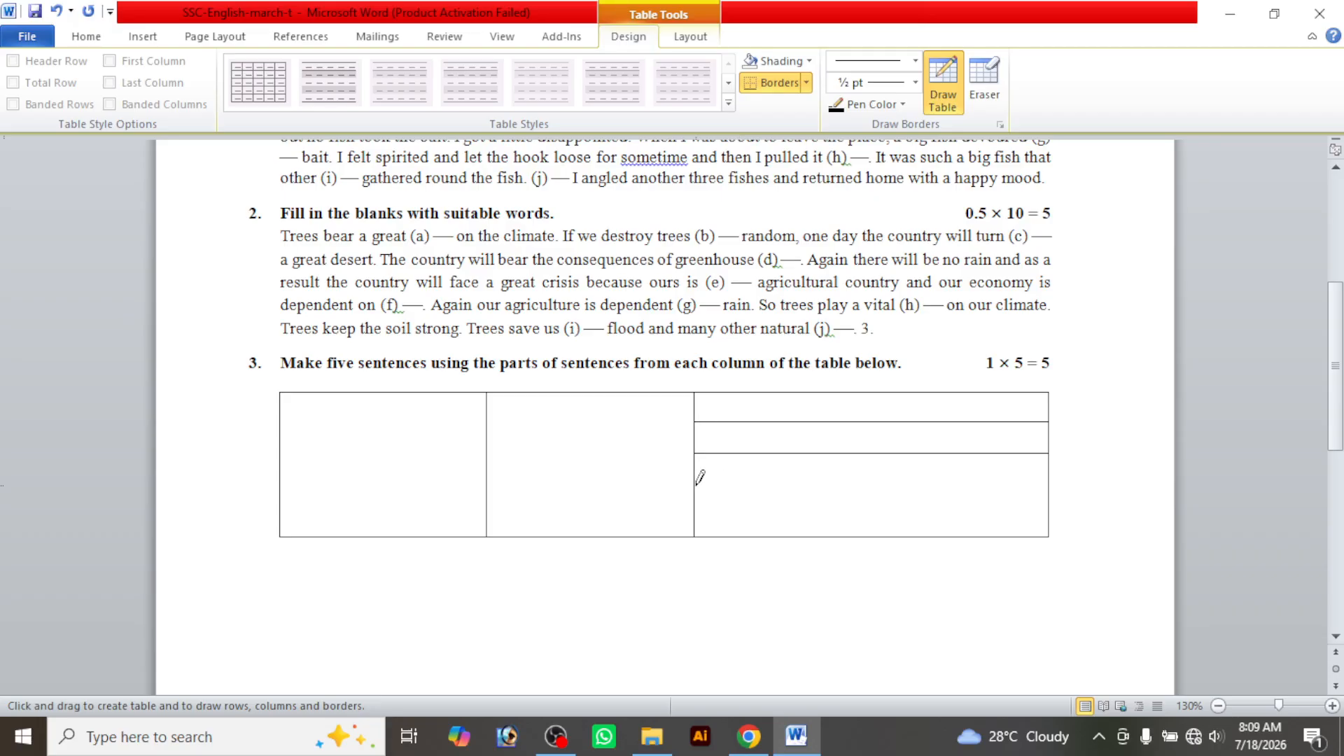
{"action": "left_click_drag", "start_coordinate": [697, 485], "coordinate": [1029, 485]}
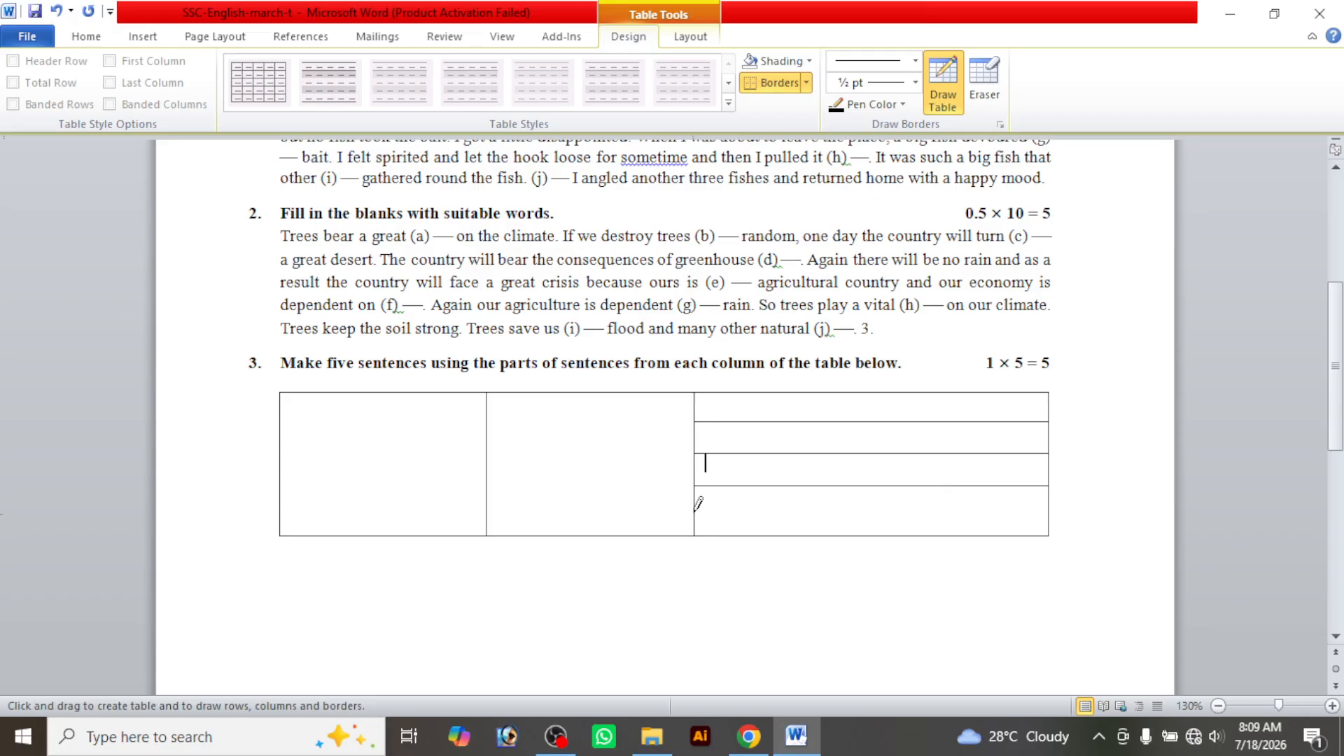
{"action": "left_click_drag", "start_coordinate": [698, 511], "coordinate": [967, 511]}
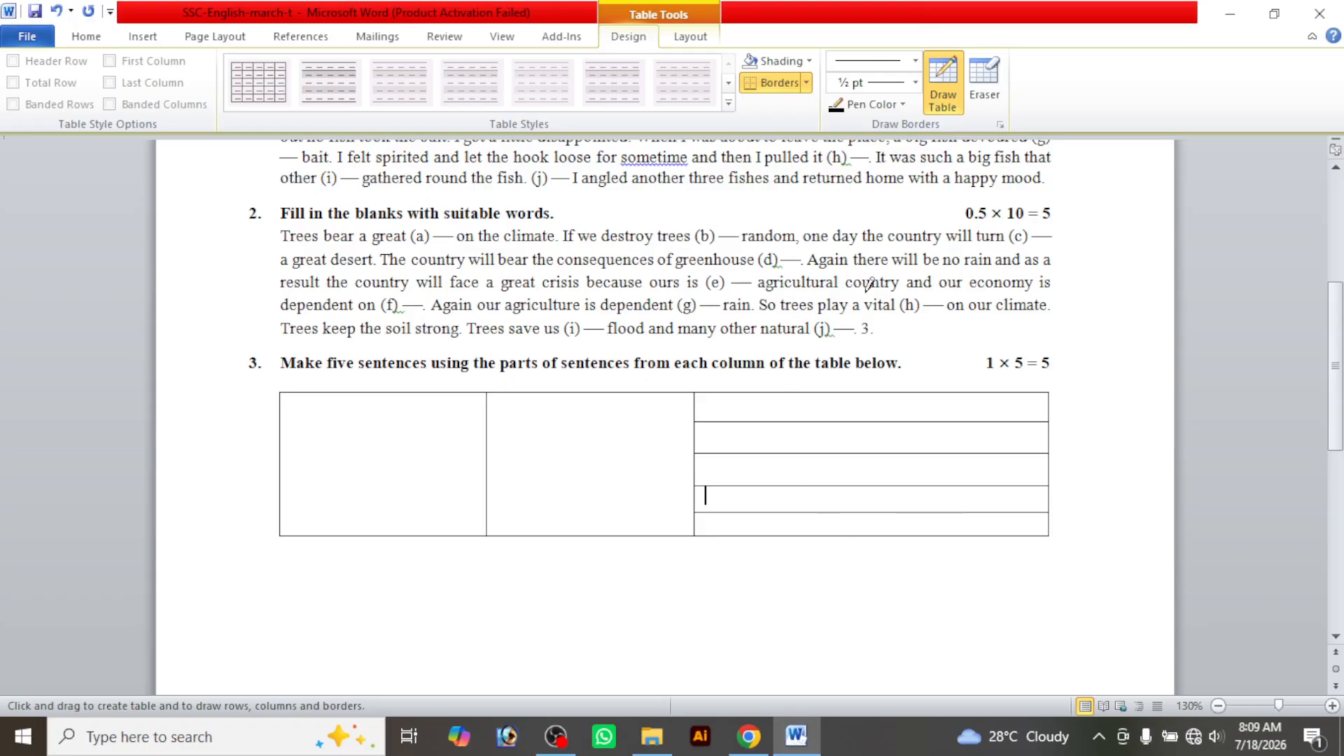
{"action": "left_click", "coordinate": [942, 98]}
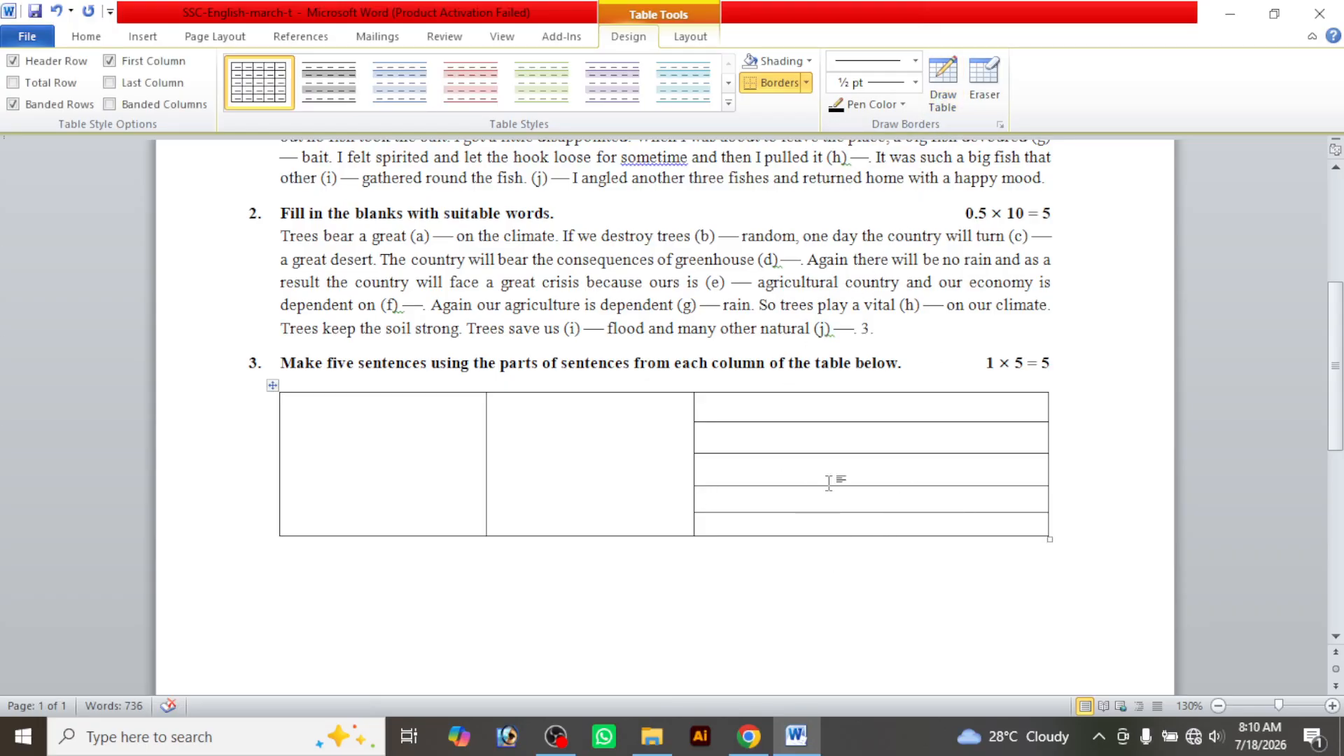
{"action": "left_click_drag", "start_coordinate": [829, 486], "coordinate": [831, 483]}
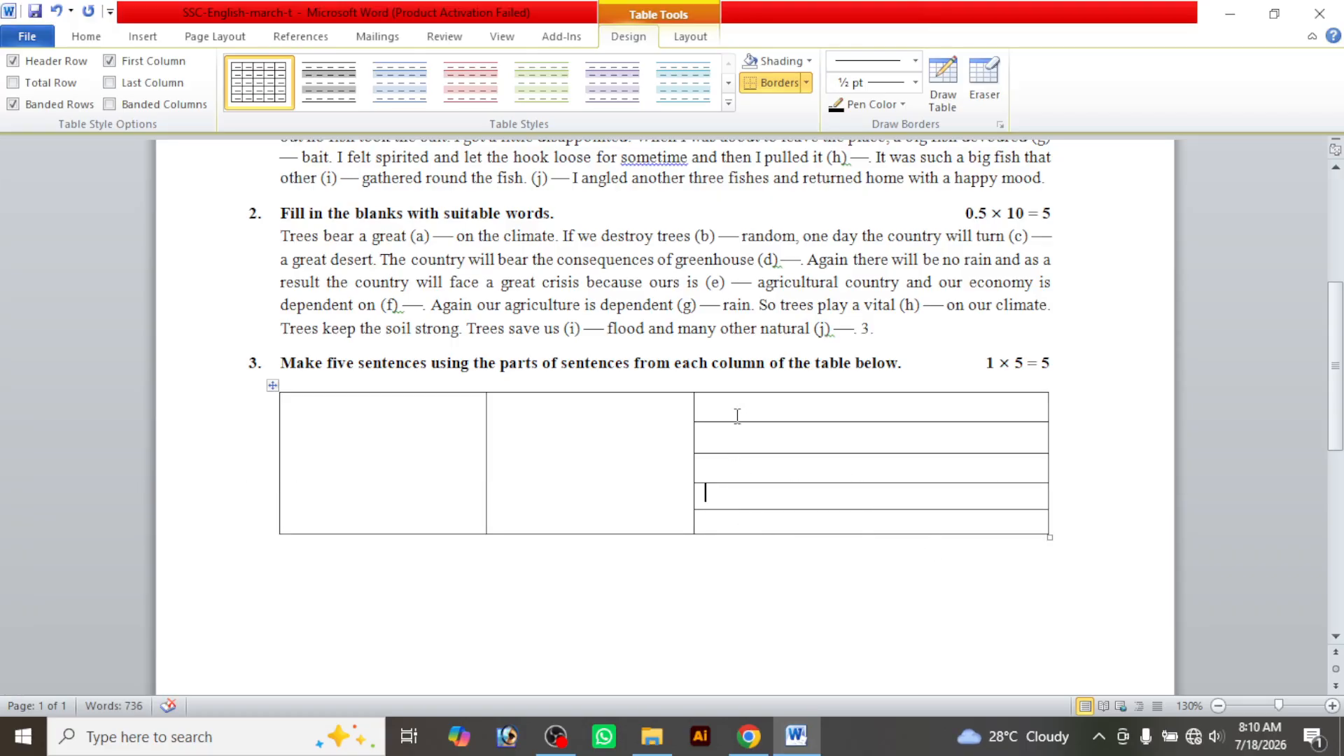
Check the source PDF again and delete the surplus blank lines between the Word table and the "The Taj" paragraph
{"action": "left_click", "coordinate": [798, 742]}
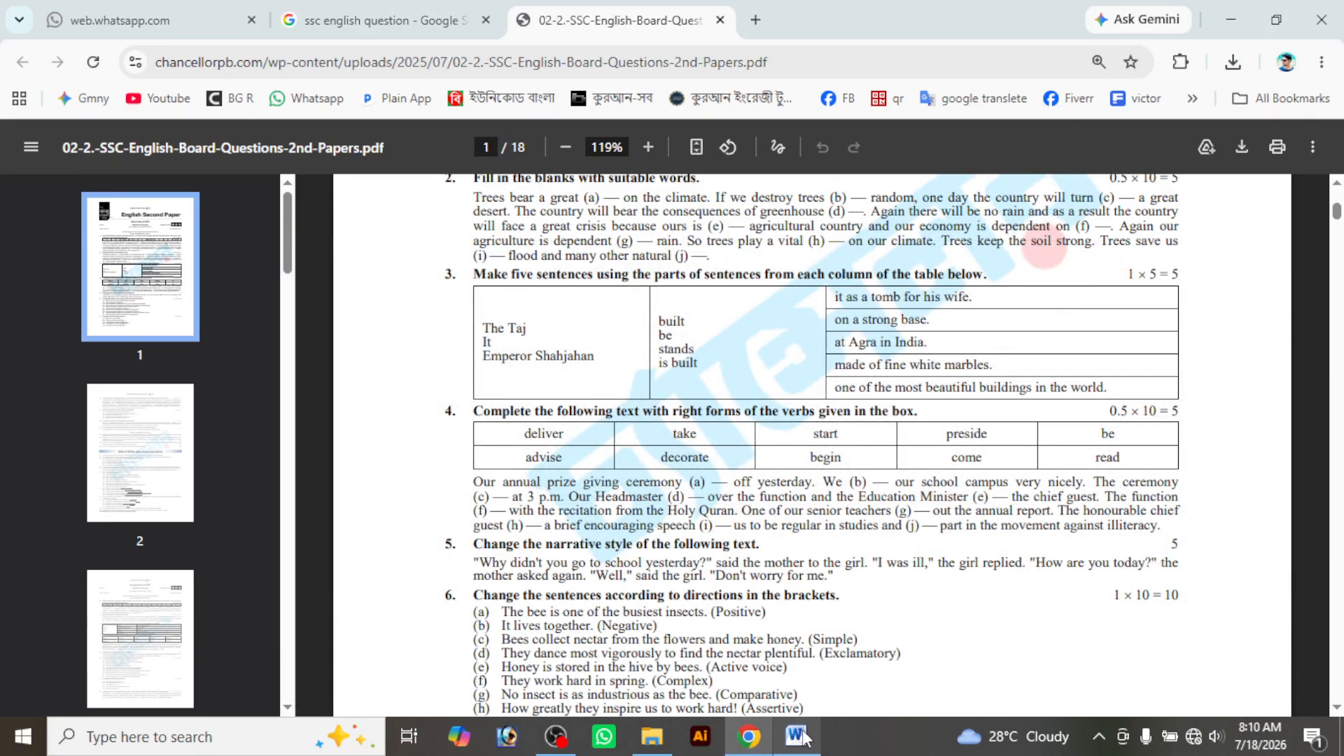
{"action": "left_click", "coordinate": [798, 739]}
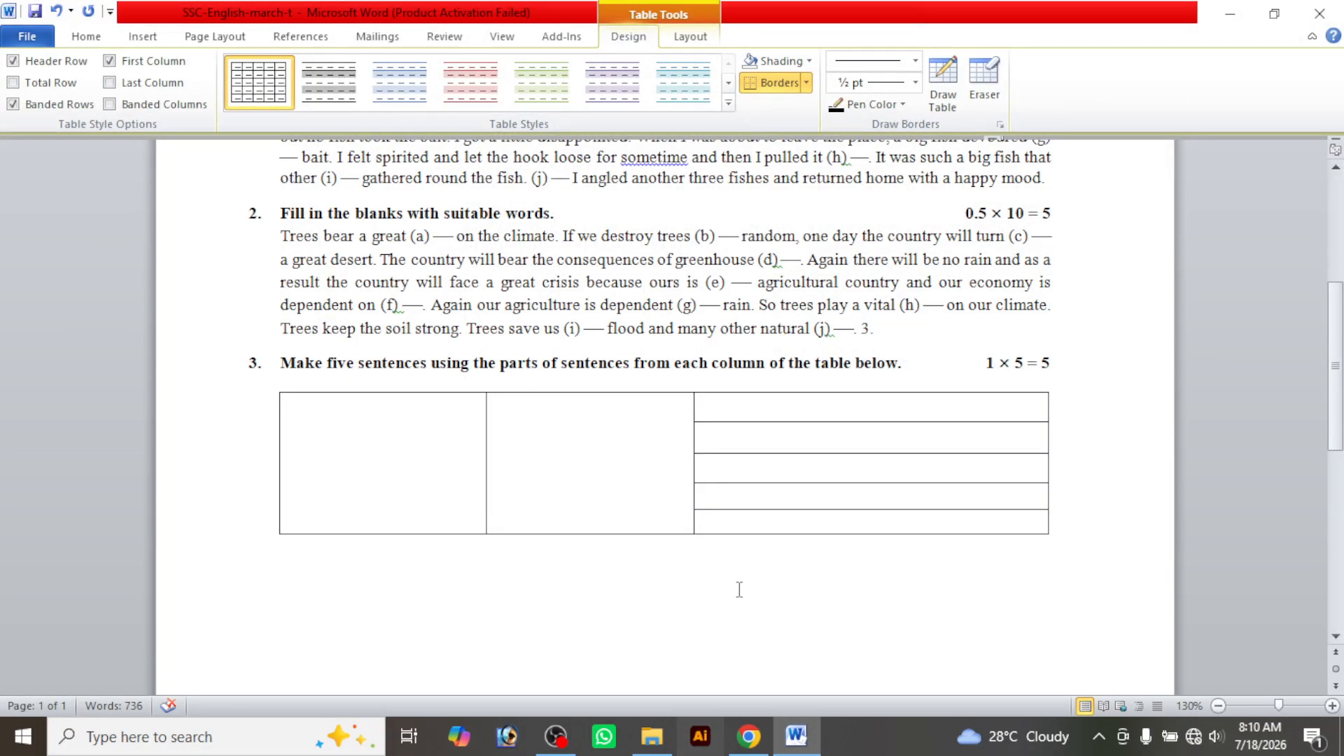
{"action": "left_click", "coordinate": [693, 545]}
{"action": "key", "text": "ctrl+v"}
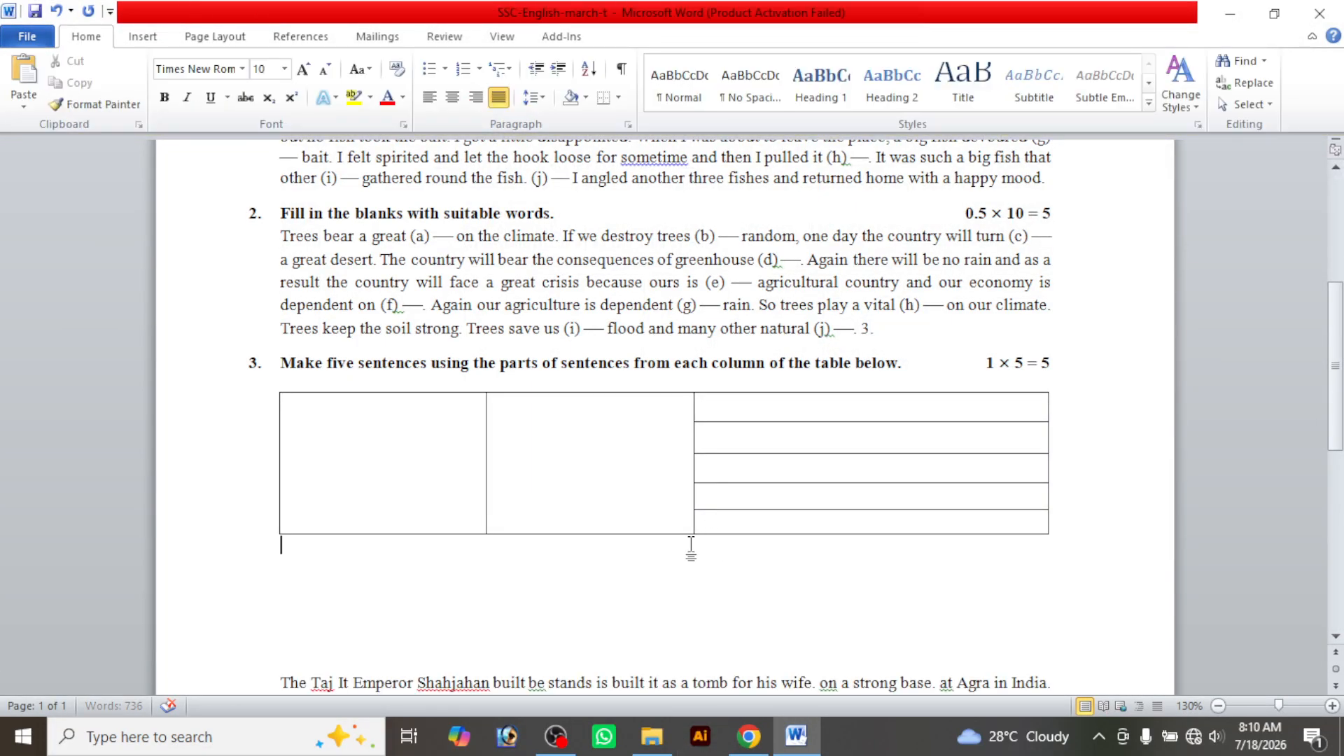
{"action": "key", "text": "Delete"}
{"action": "key", "text": "Delete"}
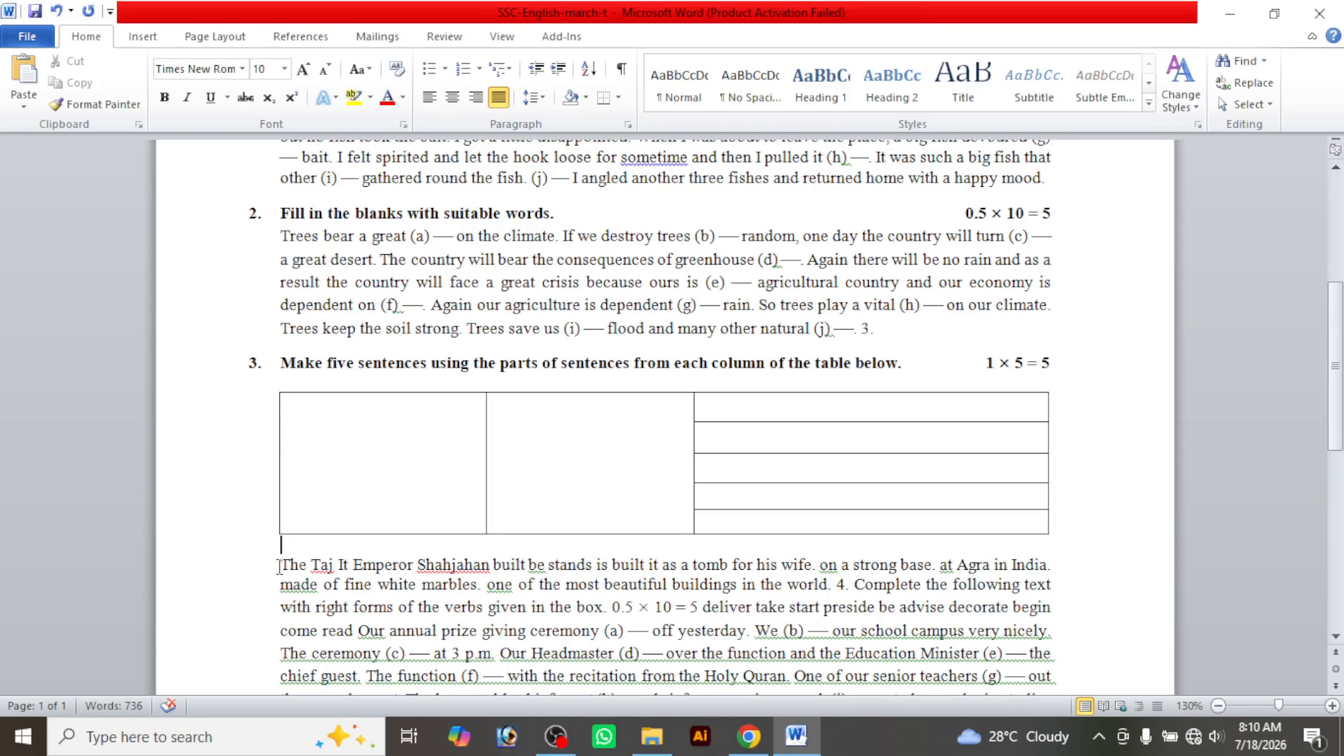
Move "The Taj It Emperor Shahjahan" from the paragraph below into the table's first column
{"action": "left_click_drag", "start_coordinate": [279, 565], "coordinate": [489, 566]}
{"action": "key", "text": "ctrl+c"}
{"action": "key", "text": "Delete"}
{"action": "left_click", "coordinate": [465, 513]}
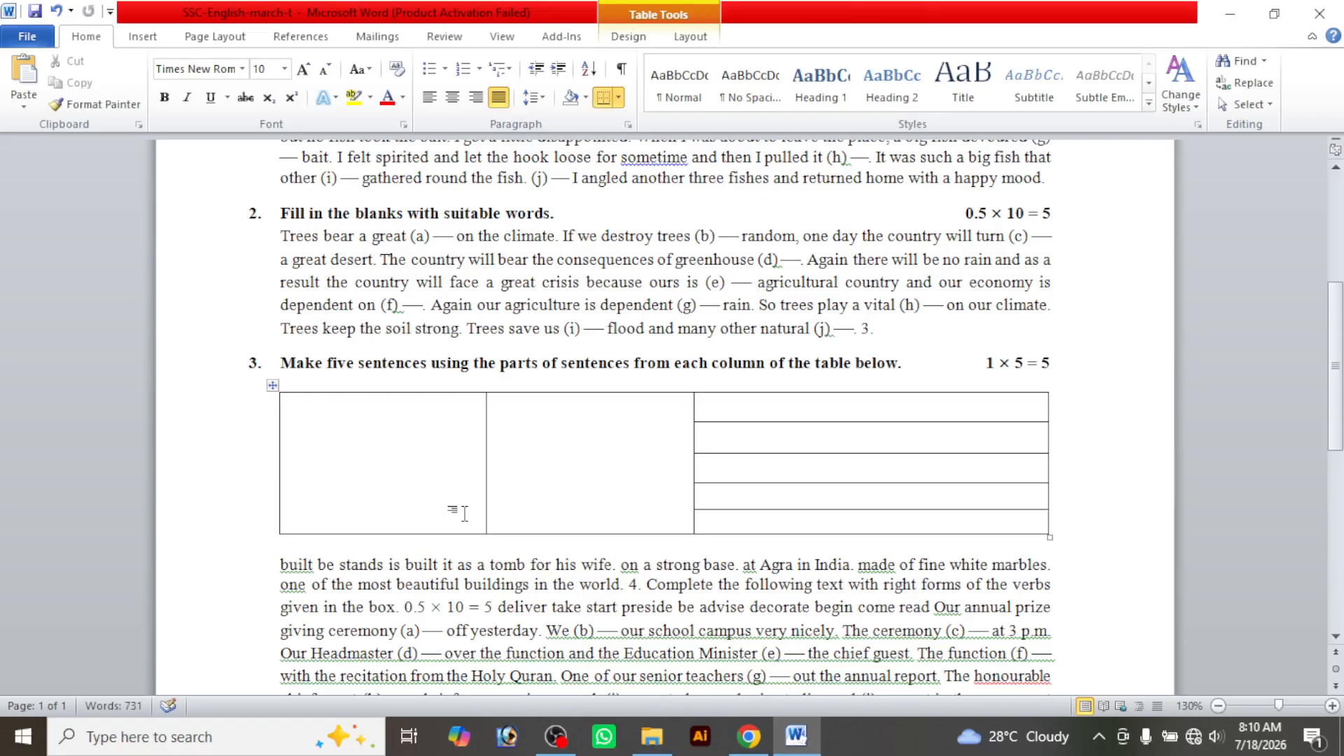
{"action": "key", "text": "ctrl+v"}
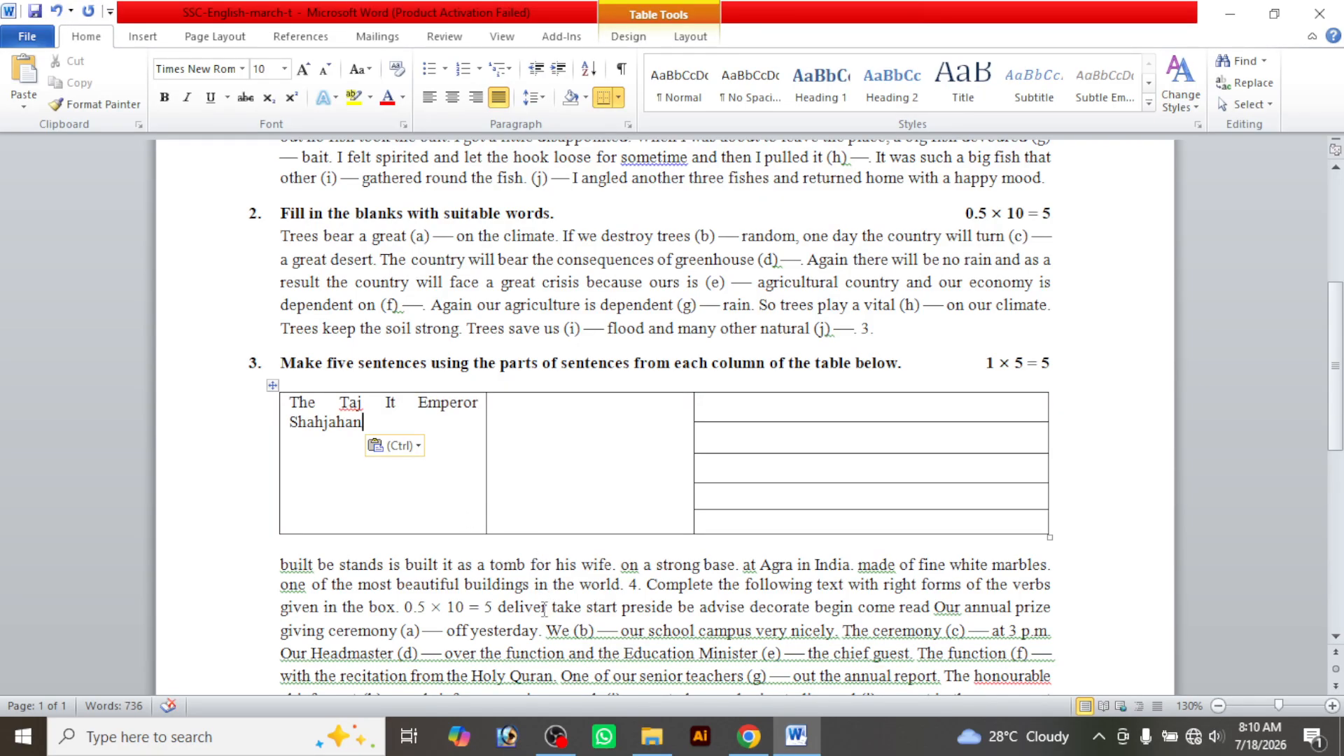
Check the second column's words in the source PDF and move "built be stands is built" into the Word table's second column
{"action": "left_click", "coordinate": [801, 741]}
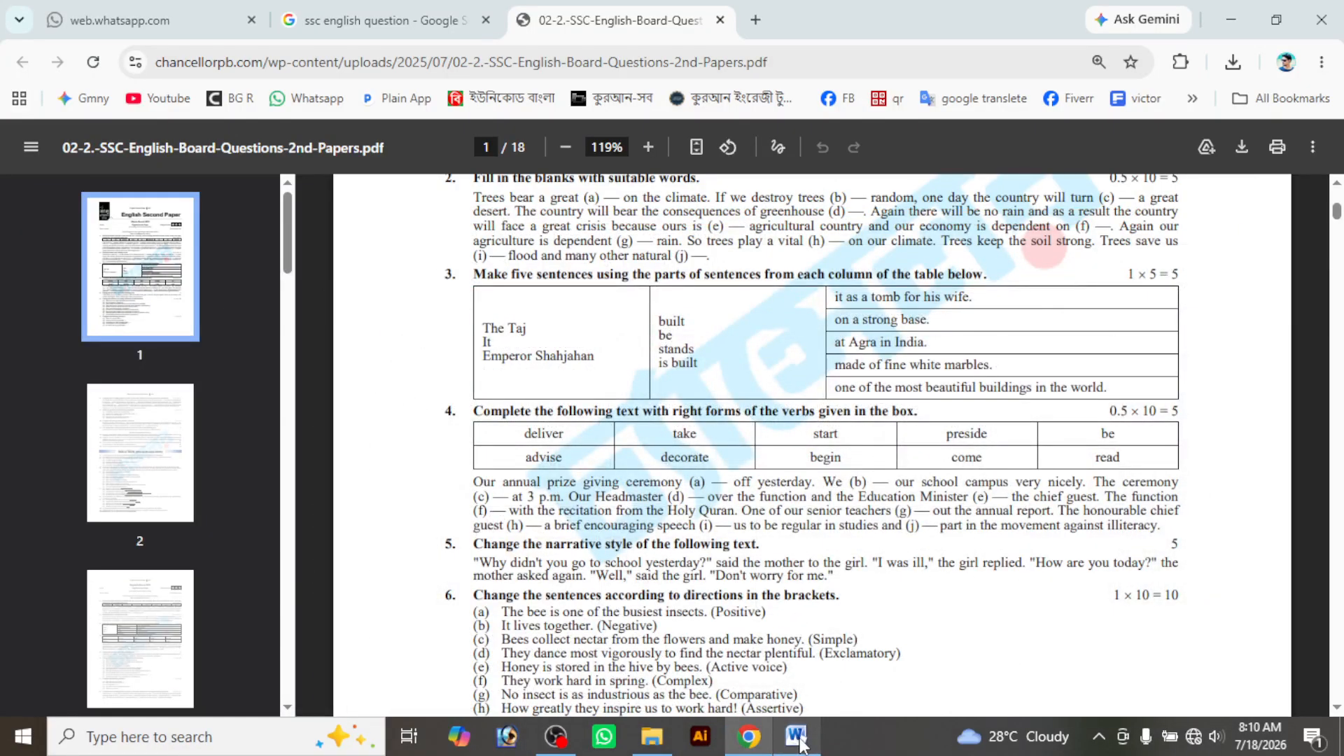
{"action": "left_click", "coordinate": [800, 741]}
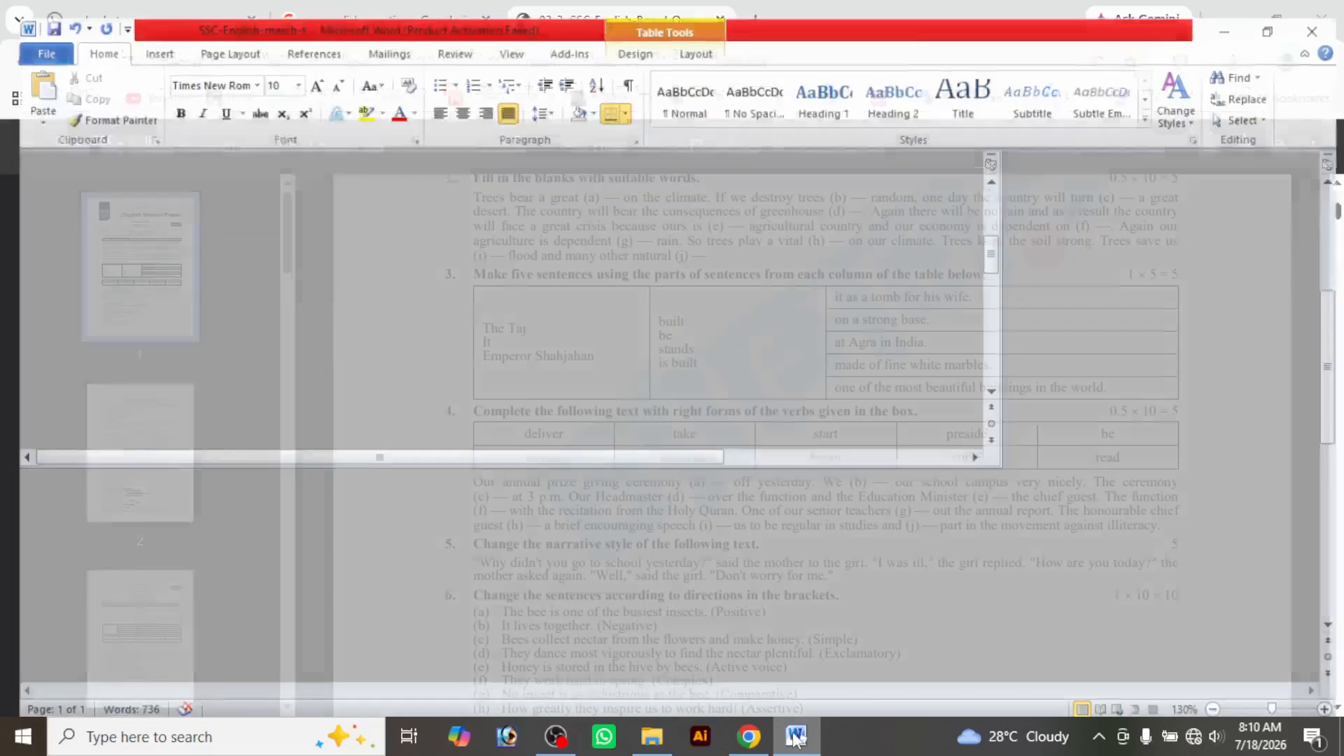
{"action": "left_click_drag", "start_coordinate": [439, 564], "coordinate": [280, 565]}
{"action": "key", "text": "ctrl+c"}
{"action": "key", "text": "BackSpace"}
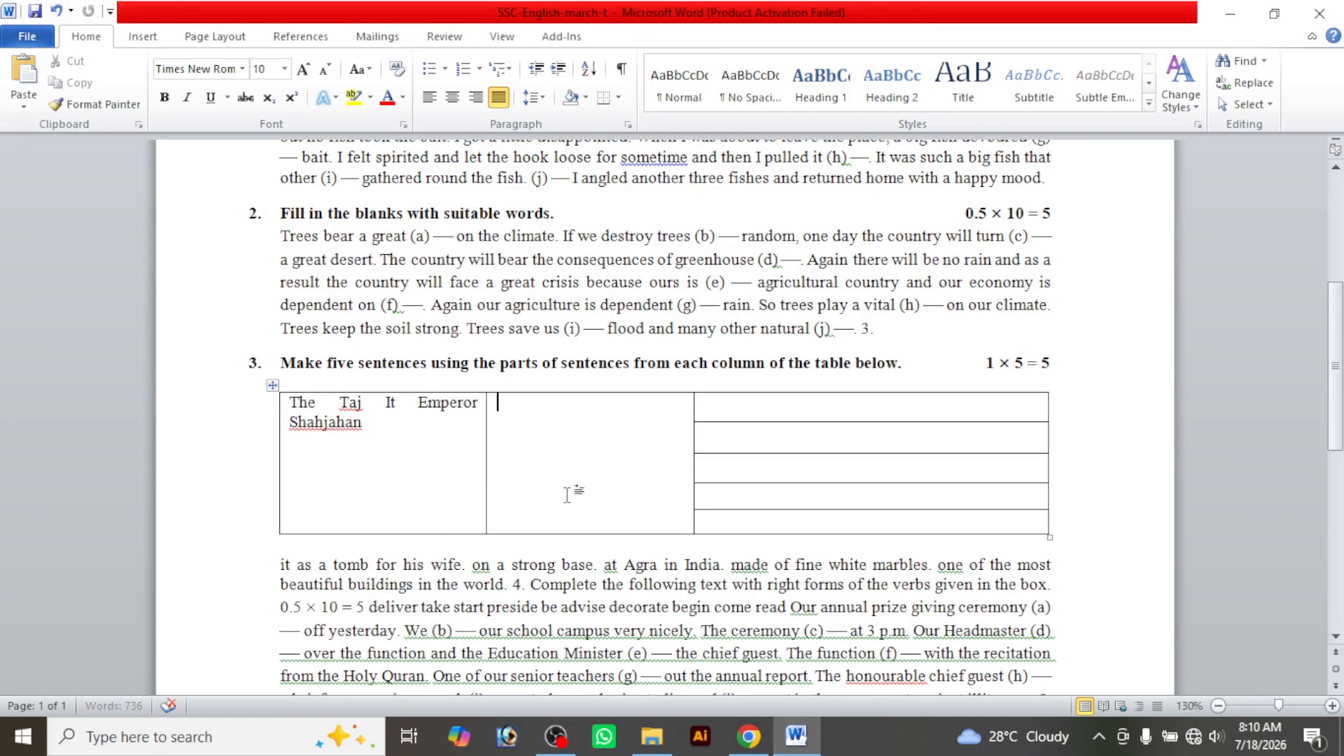
{"action": "left_click", "coordinate": [498, 486]}
{"action": "key", "text": "ctrl+v"}
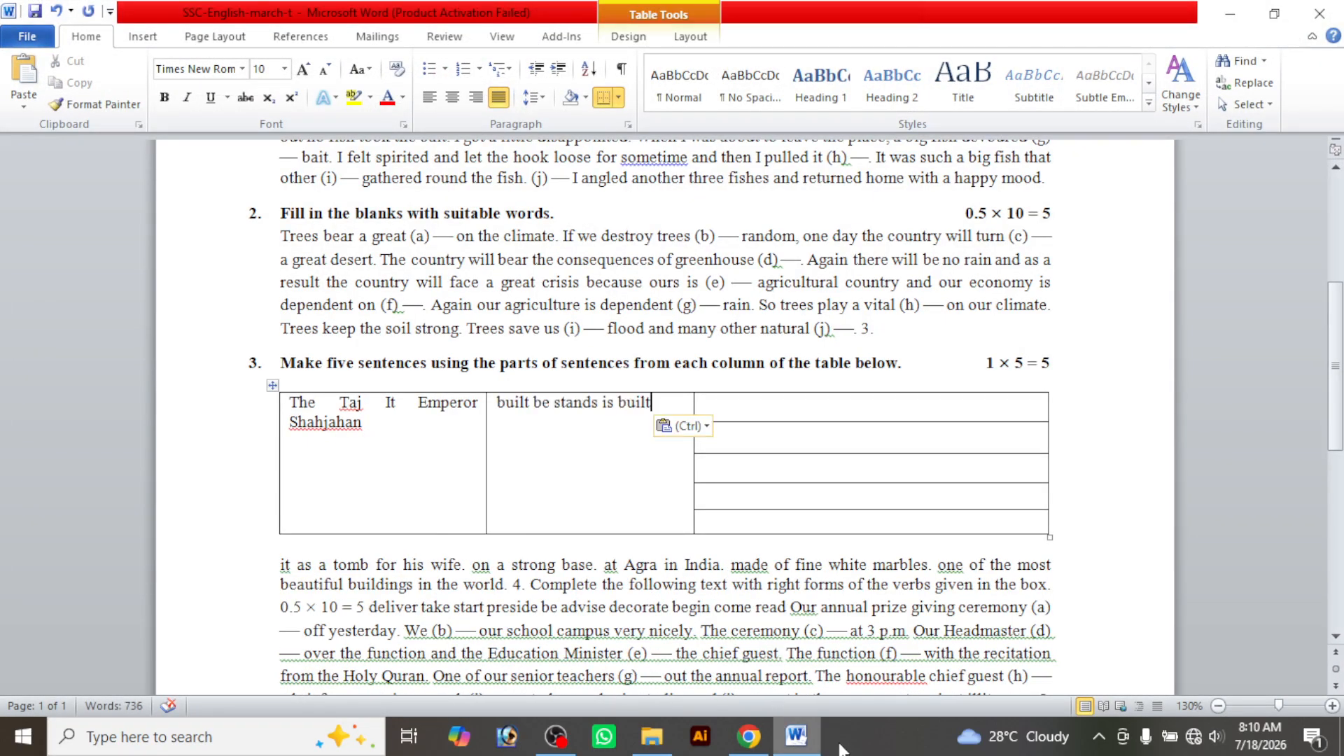
Check the third column in the source PDF and move "it as a tomb for his wife." into its first row in Word
{"action": "left_click", "coordinate": [796, 741]}
{"action": "left_click", "coordinate": [797, 741]}
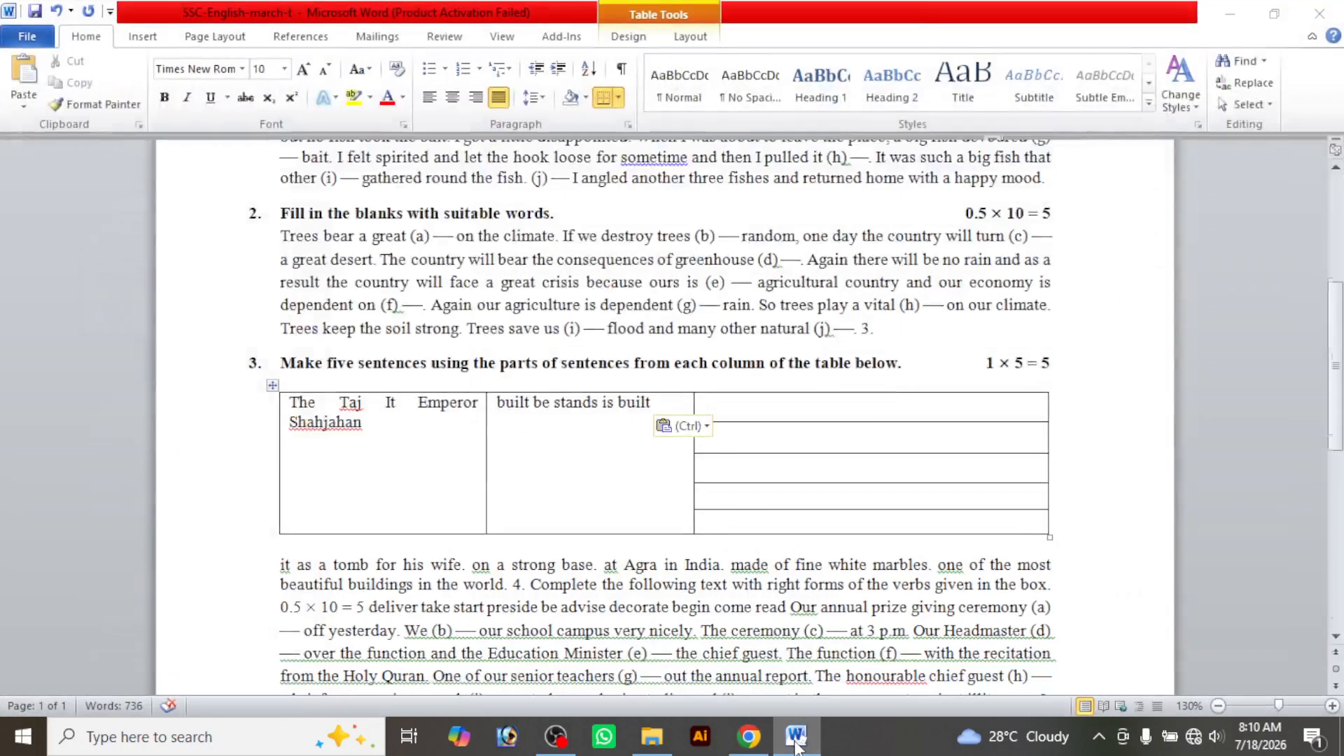
{"action": "left_click", "coordinate": [796, 741]}
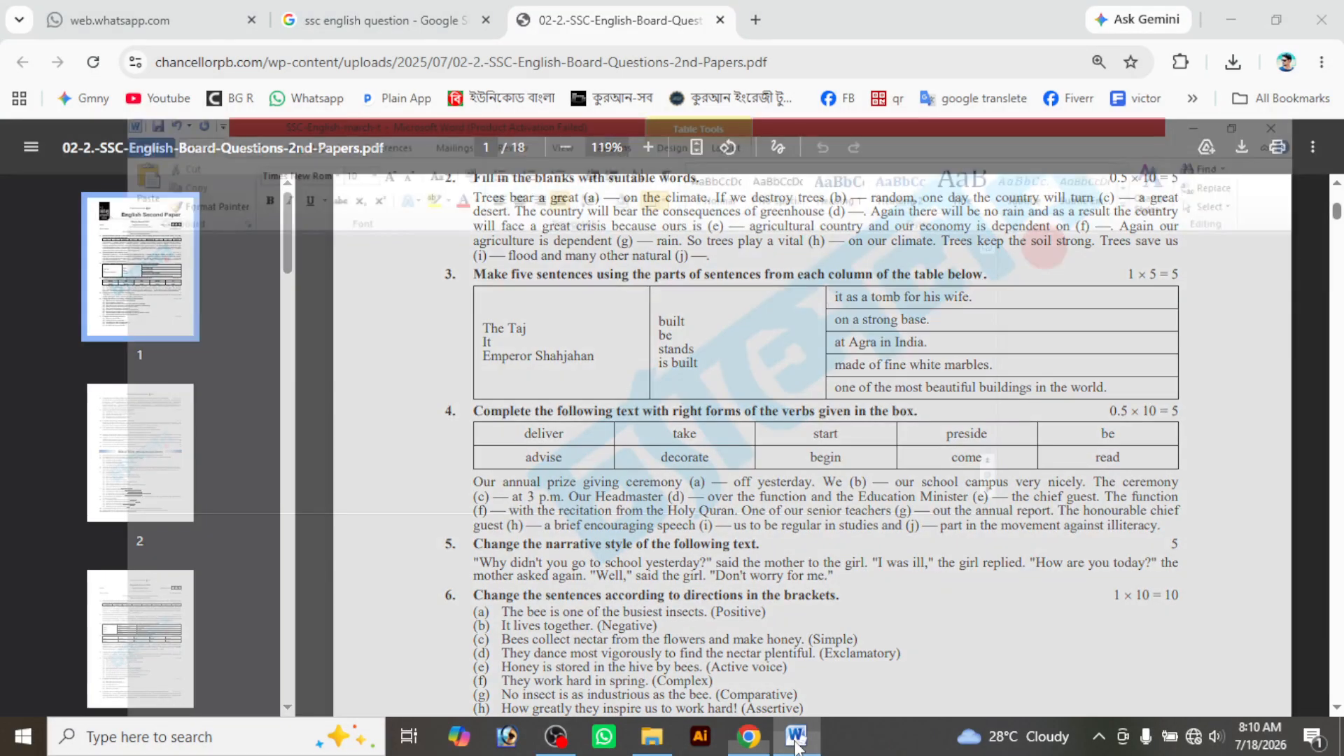
{"action": "left_click", "coordinate": [797, 741]}
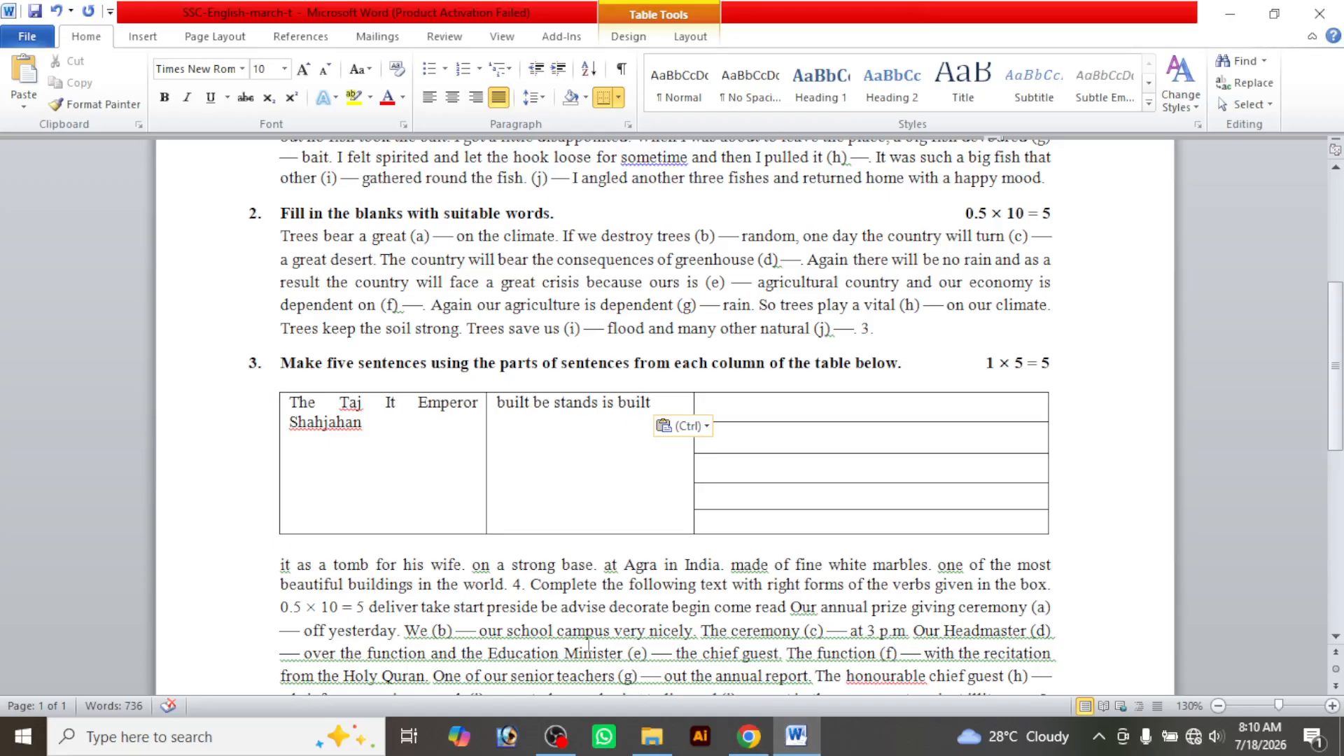
{"action": "left_click_drag", "start_coordinate": [468, 566], "coordinate": [279, 566]}
{"action": "key", "text": "ctrl+c"}
{"action": "key", "text": "Delete"}
{"action": "left_click", "coordinate": [823, 413]}
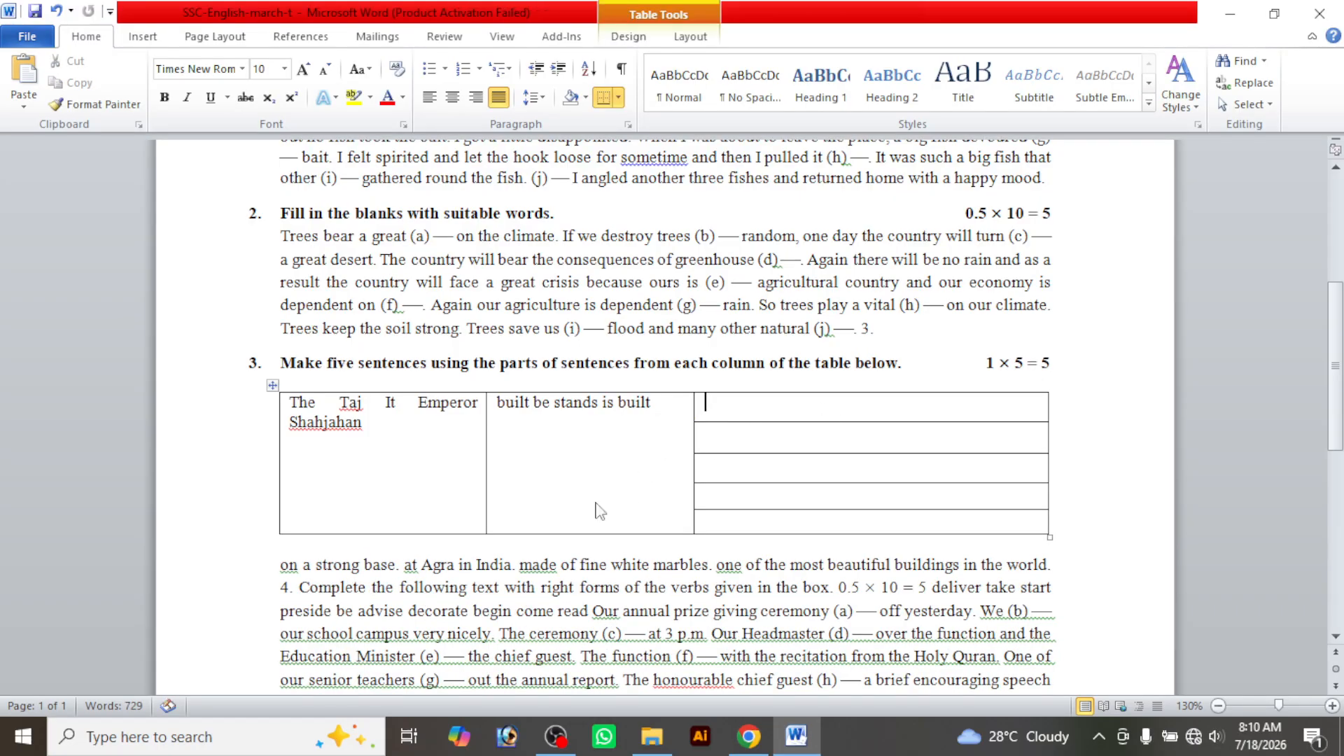
{"action": "key", "text": "ctrl+v"}
Move "on a strong base. at Agra in India." and "made of fine white marbles." into the third column's second and third rows
{"action": "left_click_drag", "start_coordinate": [516, 564], "coordinate": [280, 565]}
{"action": "key", "text": "ctrl+x"}
{"action": "left_click", "coordinate": [864, 434]}
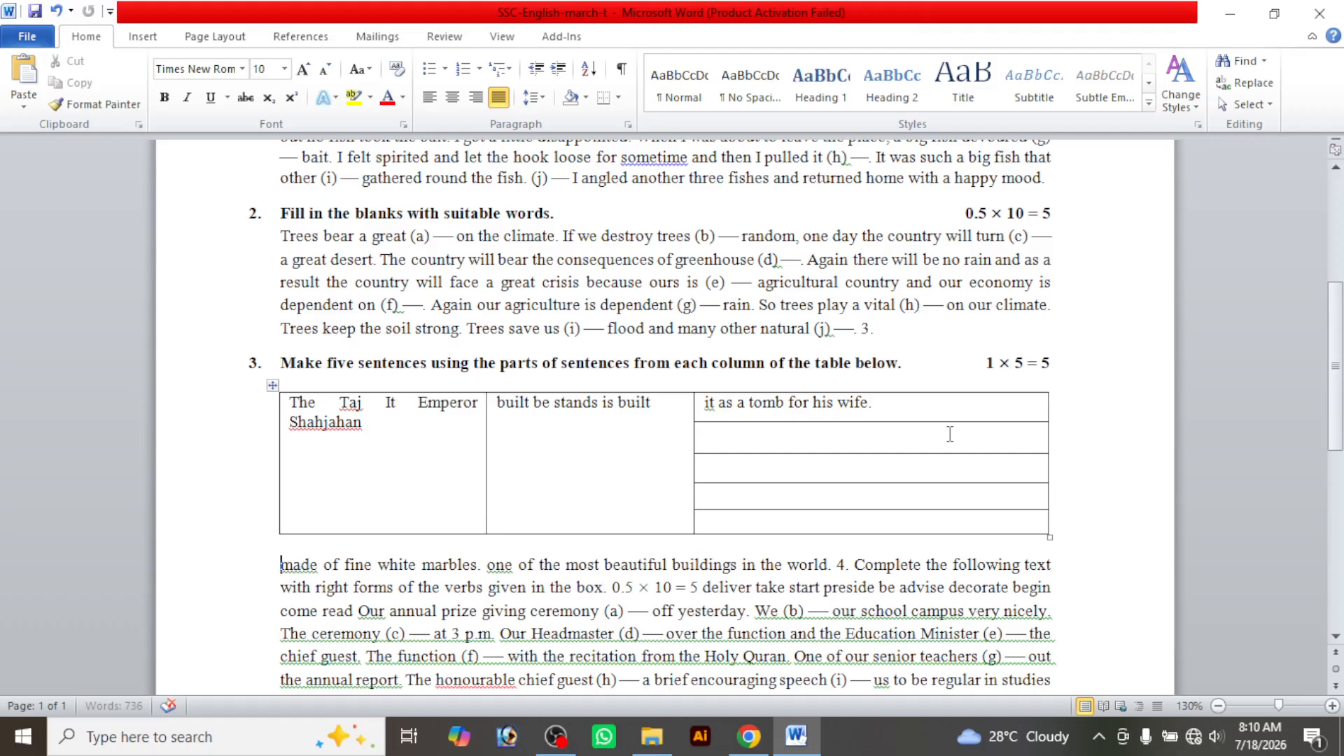
{"action": "key", "text": "ctrl+v"}
{"action": "left_click_drag", "start_coordinate": [483, 566], "coordinate": [279, 566]}
{"action": "key", "text": "ctrl+x"}
{"action": "left_click", "coordinate": [856, 480]}
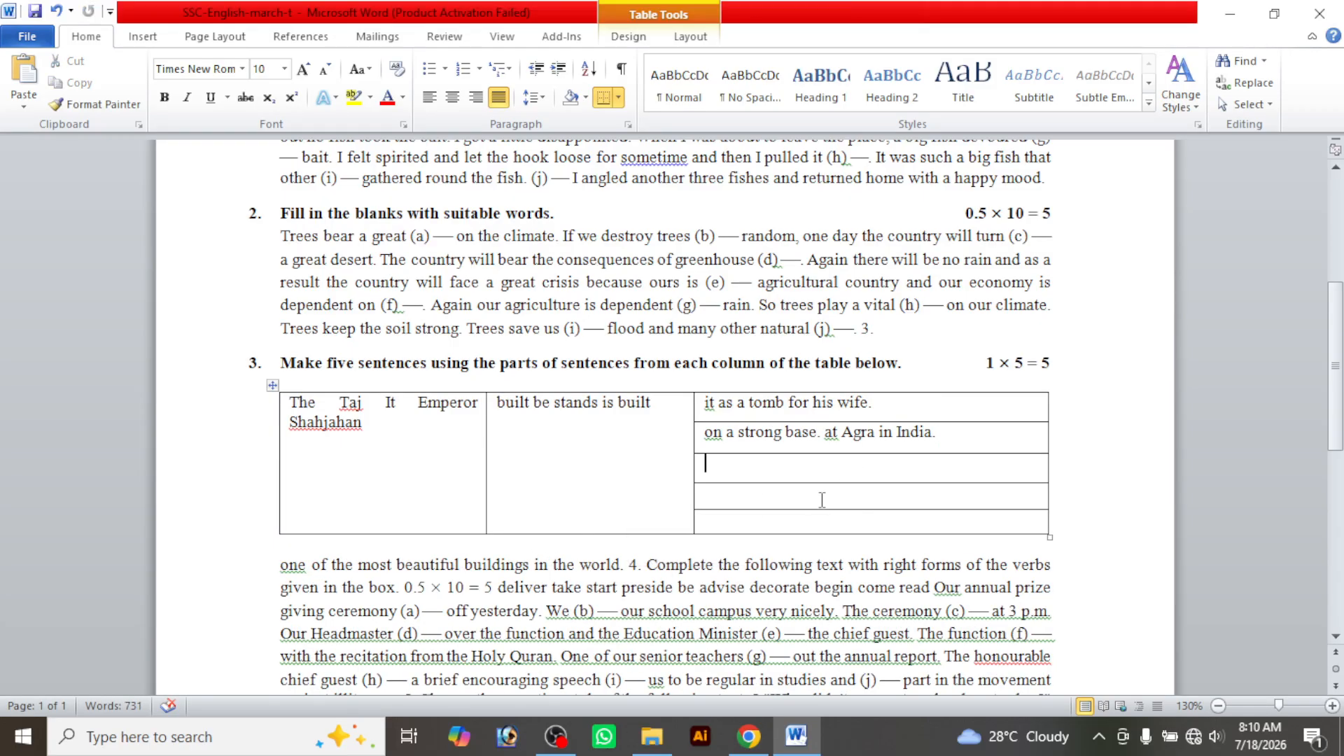
{"action": "key", "text": "ctrl+v"}
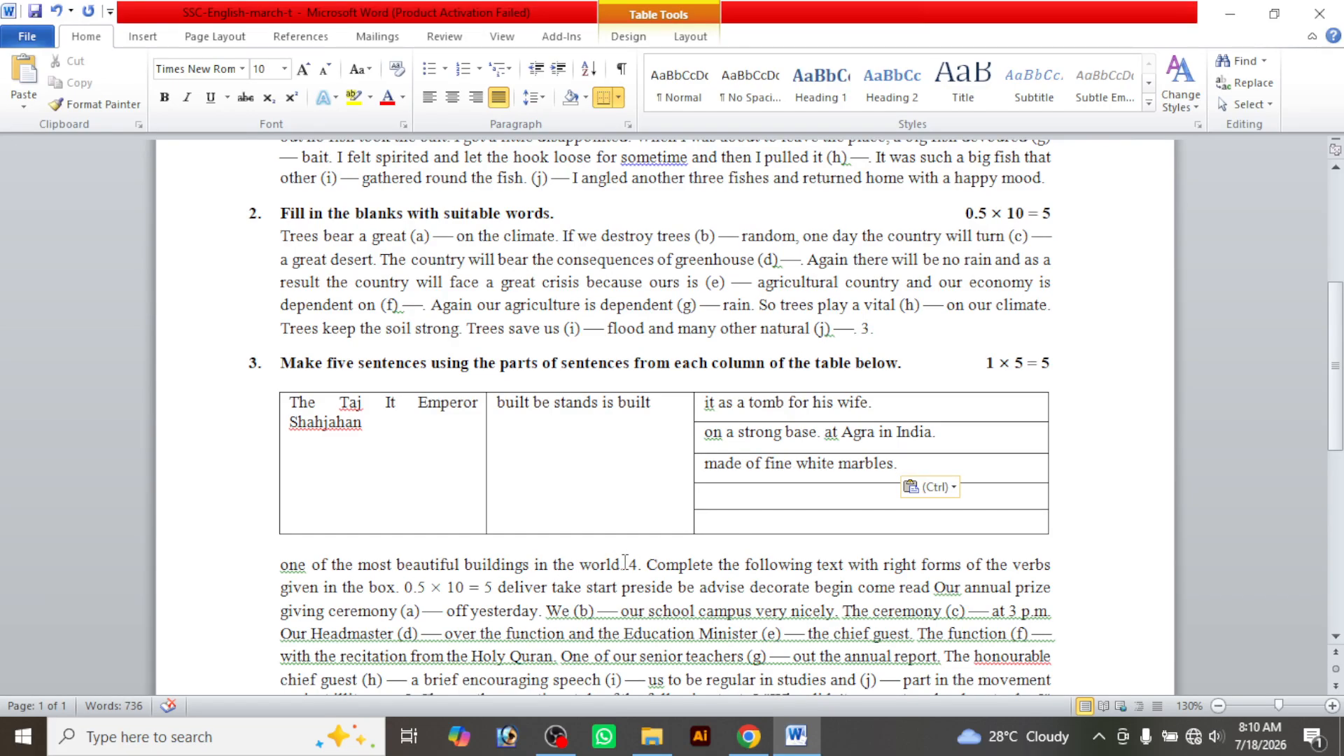
Move "one of the most beautiful buildings in the world" into the third column's fourth row and compare the table with the source PDF
{"action": "left_click_drag", "start_coordinate": [623, 564], "coordinate": [288, 571]}
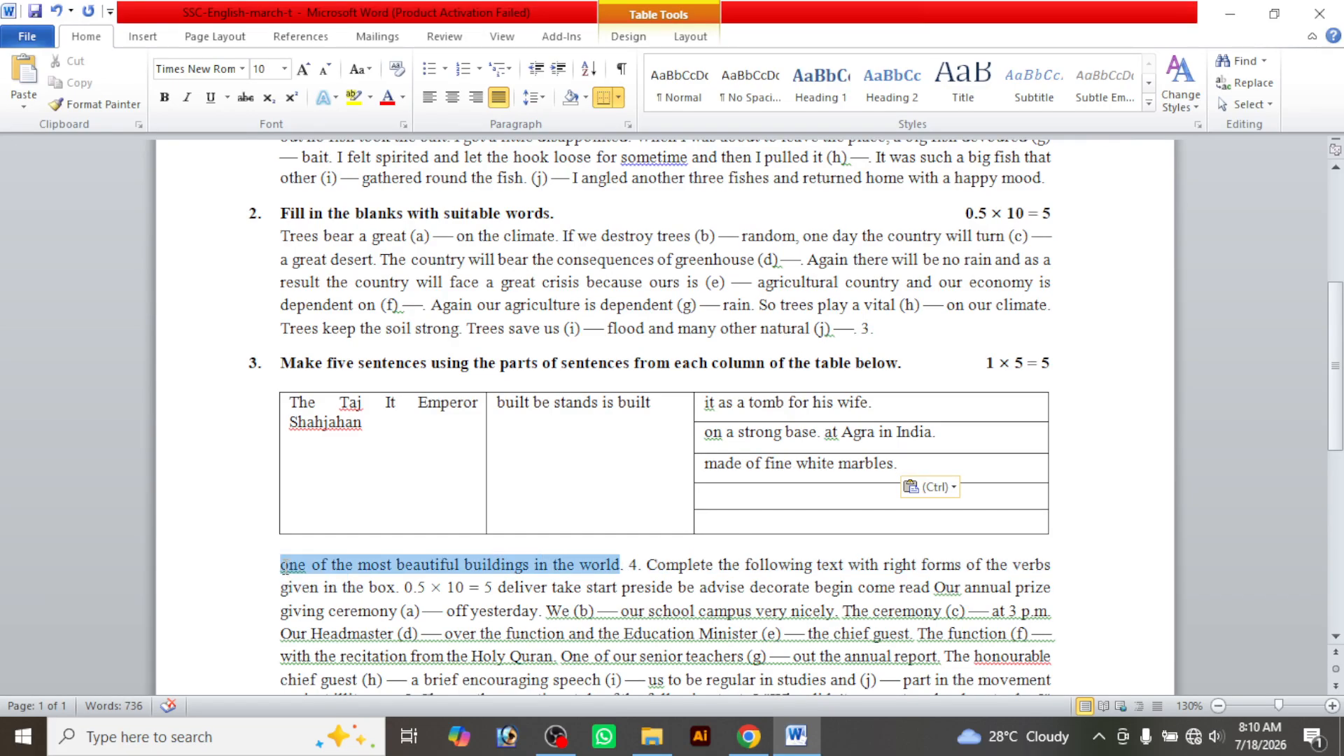
{"action": "key", "text": "ctrl+x"}
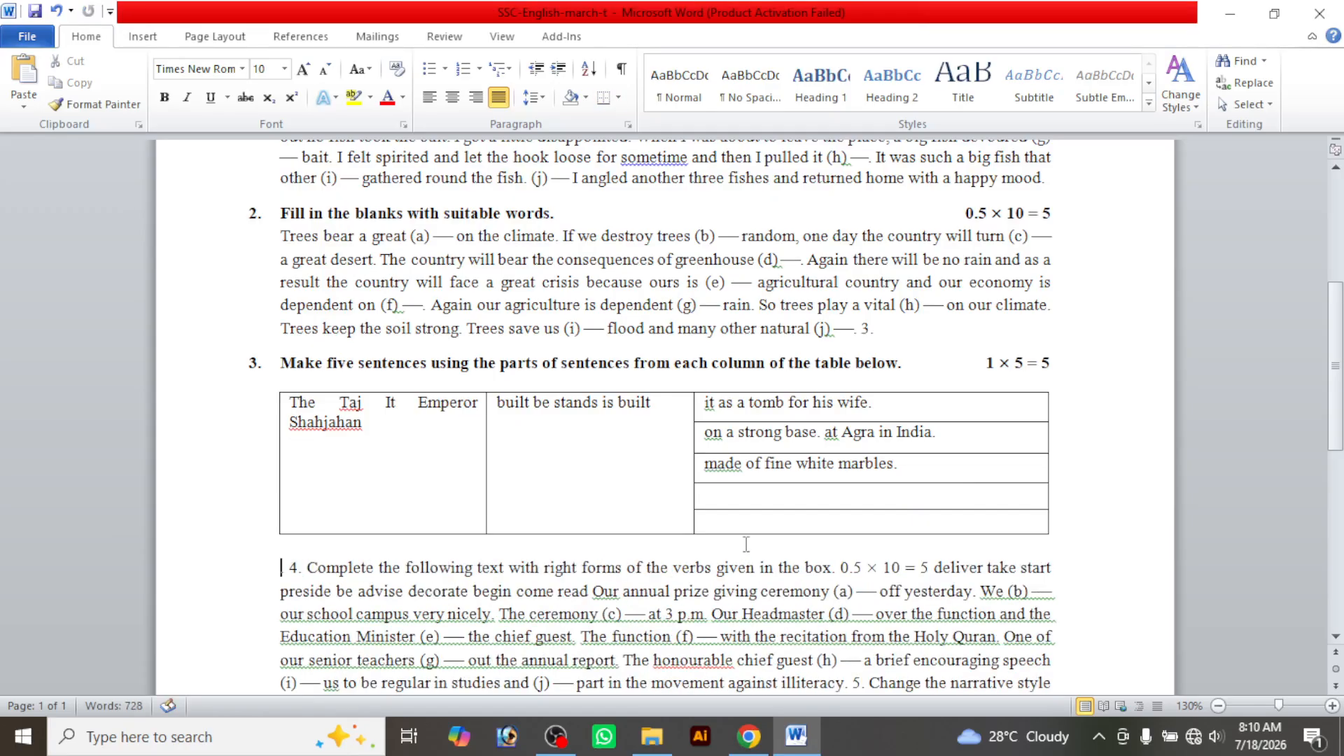
{"action": "left_click", "coordinate": [775, 492]}
{"action": "key", "text": "ctrl+v"}
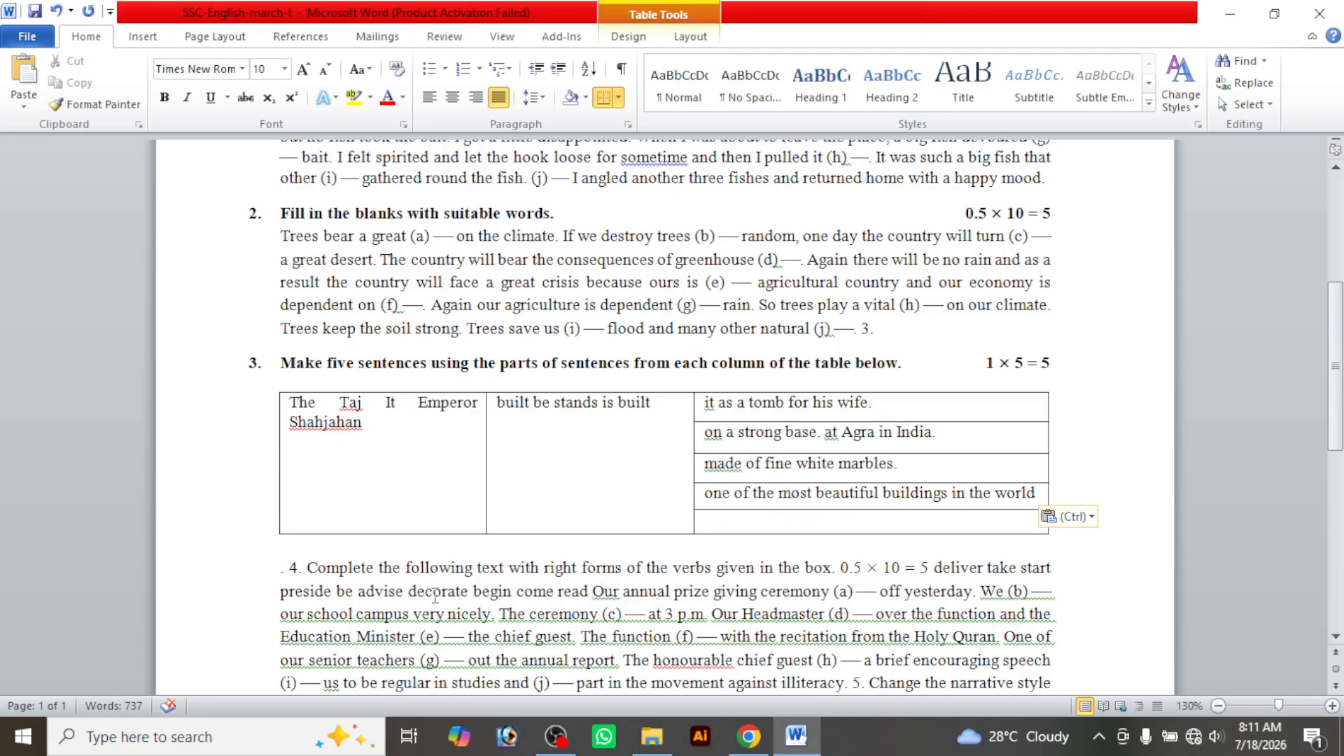
{"action": "left_click", "coordinate": [802, 744]}
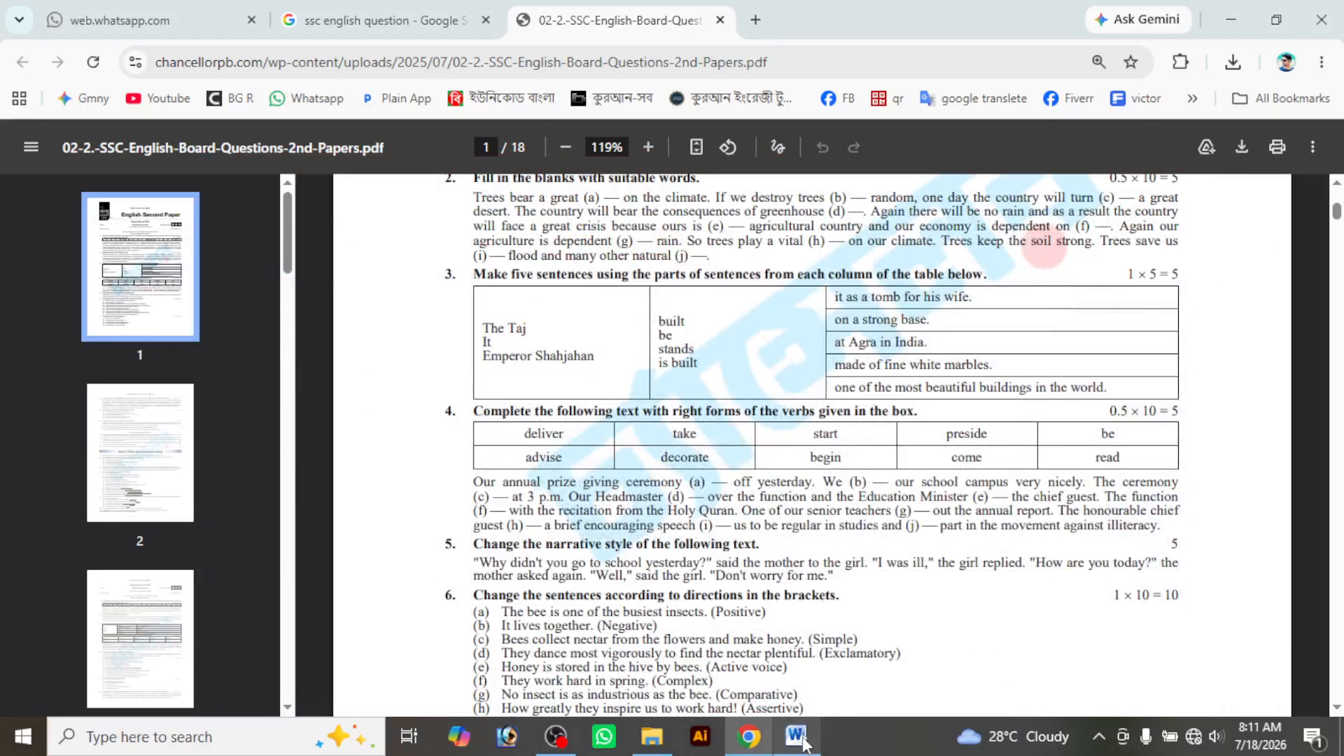
{"action": "left_click", "coordinate": [803, 743]}
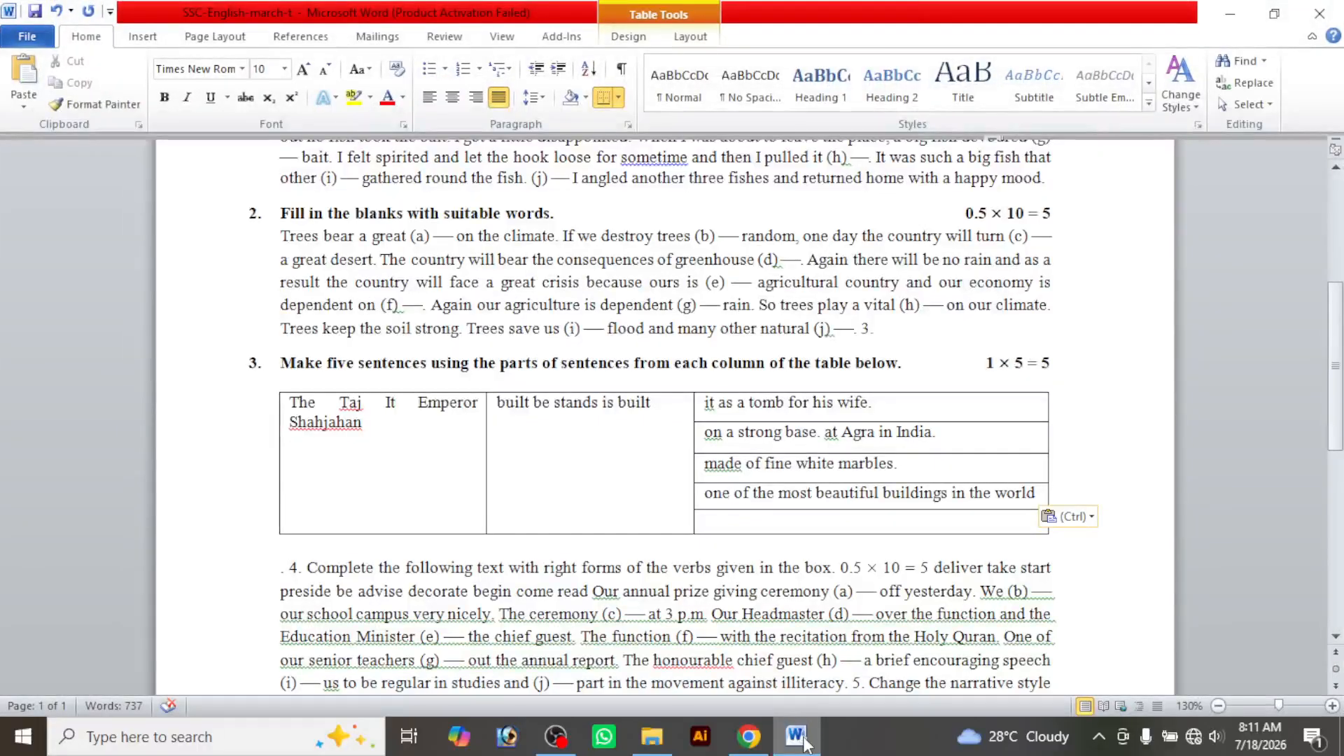
Check the third column in the source PDF and move "one of the most beautiful buildings in the world" into its fifth row in Word
{"action": "left_click", "coordinate": [811, 743]}
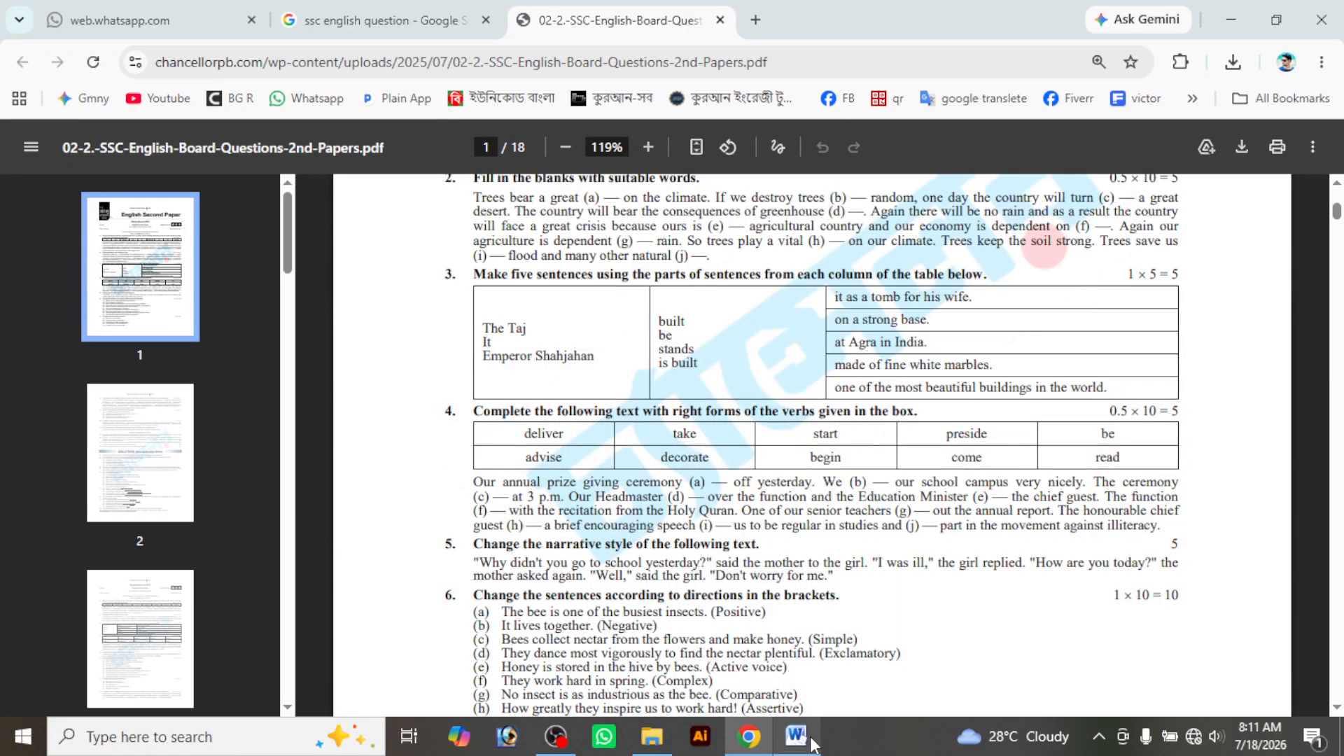
{"action": "left_click", "coordinate": [814, 745]}
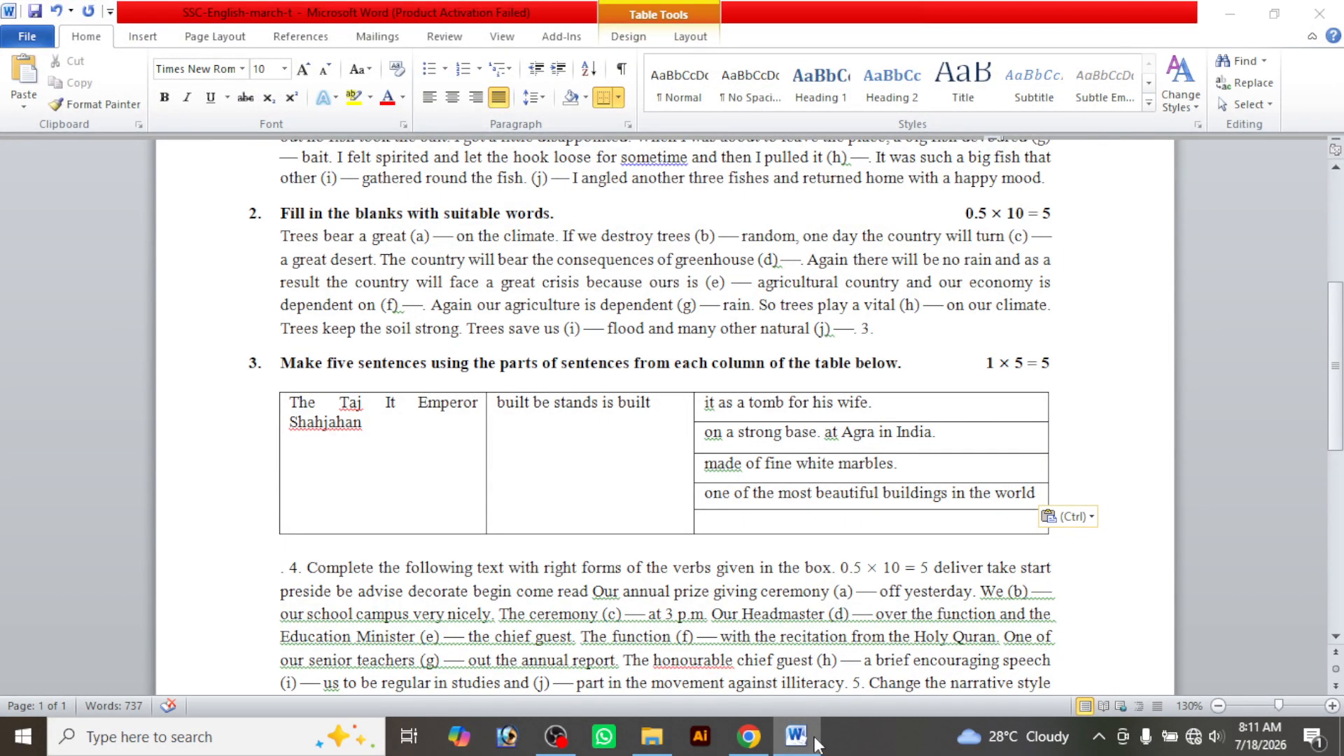
{"action": "left_click", "coordinate": [818, 745]}
{"action": "left_click", "coordinate": [818, 744]}
{"action": "left_click", "coordinate": [699, 500]}
{"action": "key", "text": "ctrl+x"}
{"action": "key", "text": "Down"}
{"action": "key", "text": "ctrl+v"}
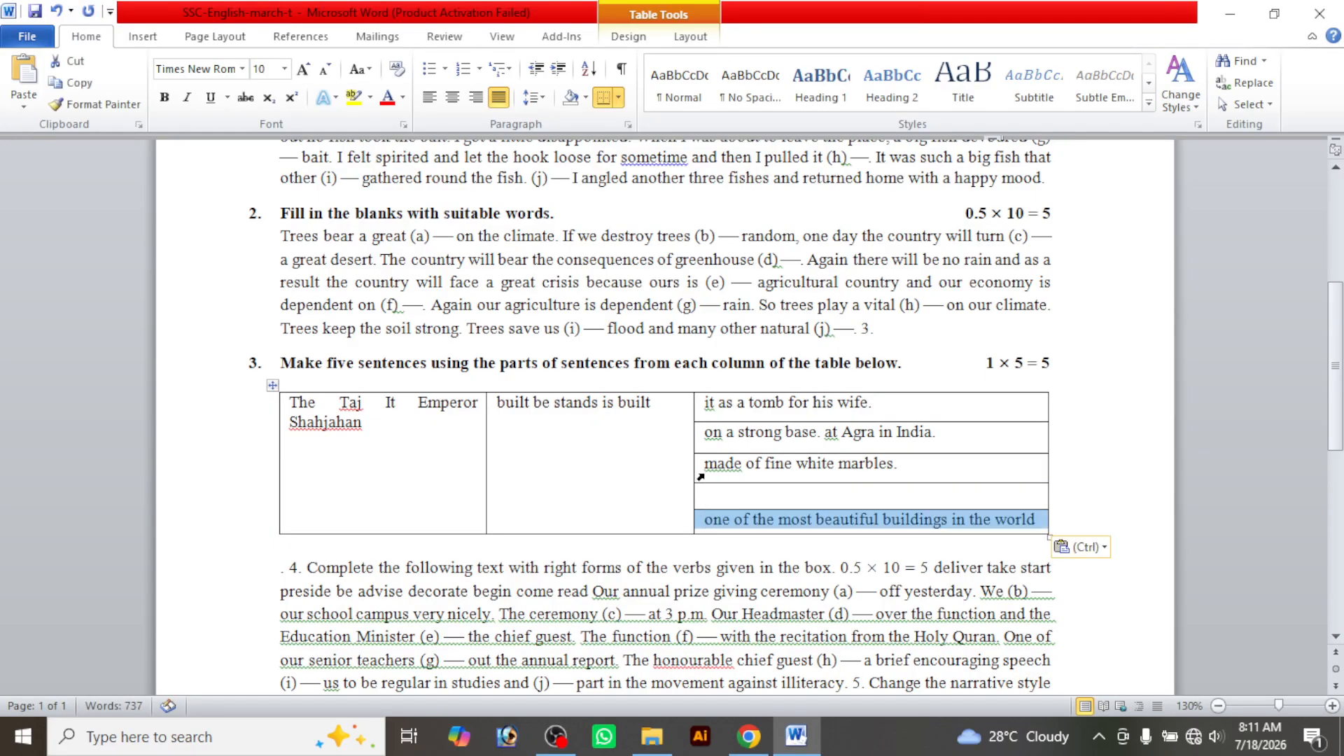
Move "made of fine white marbles." from the third column's third row into its fourth row
{"action": "left_click", "coordinate": [700, 476]}
{"action": "key", "text": "ctrl+x"}
{"action": "key", "text": "Down"}
{"action": "key", "text": "ctrl+v"}
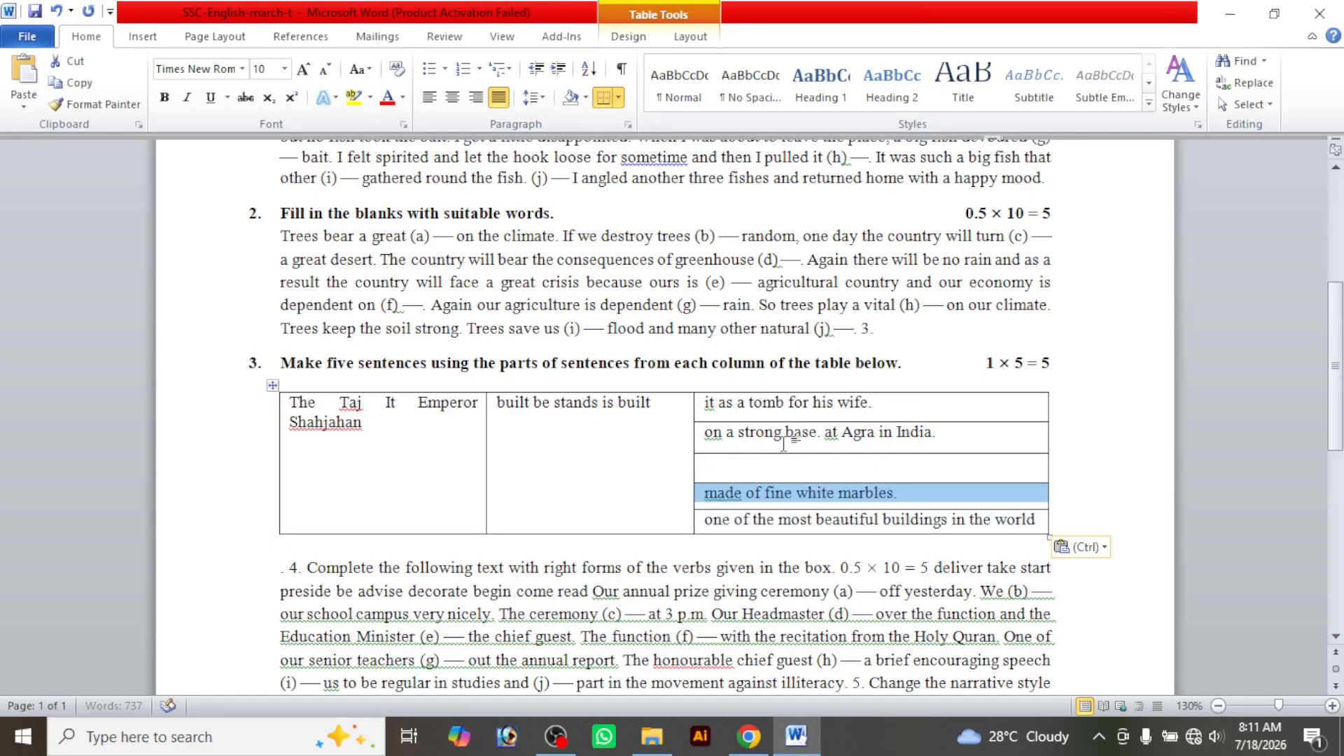
Move ". at Agra in India." from the third column's second row into its third row and compare the table with the source PDF
{"action": "left_click_drag", "start_coordinate": [822, 435], "coordinate": [915, 428]}
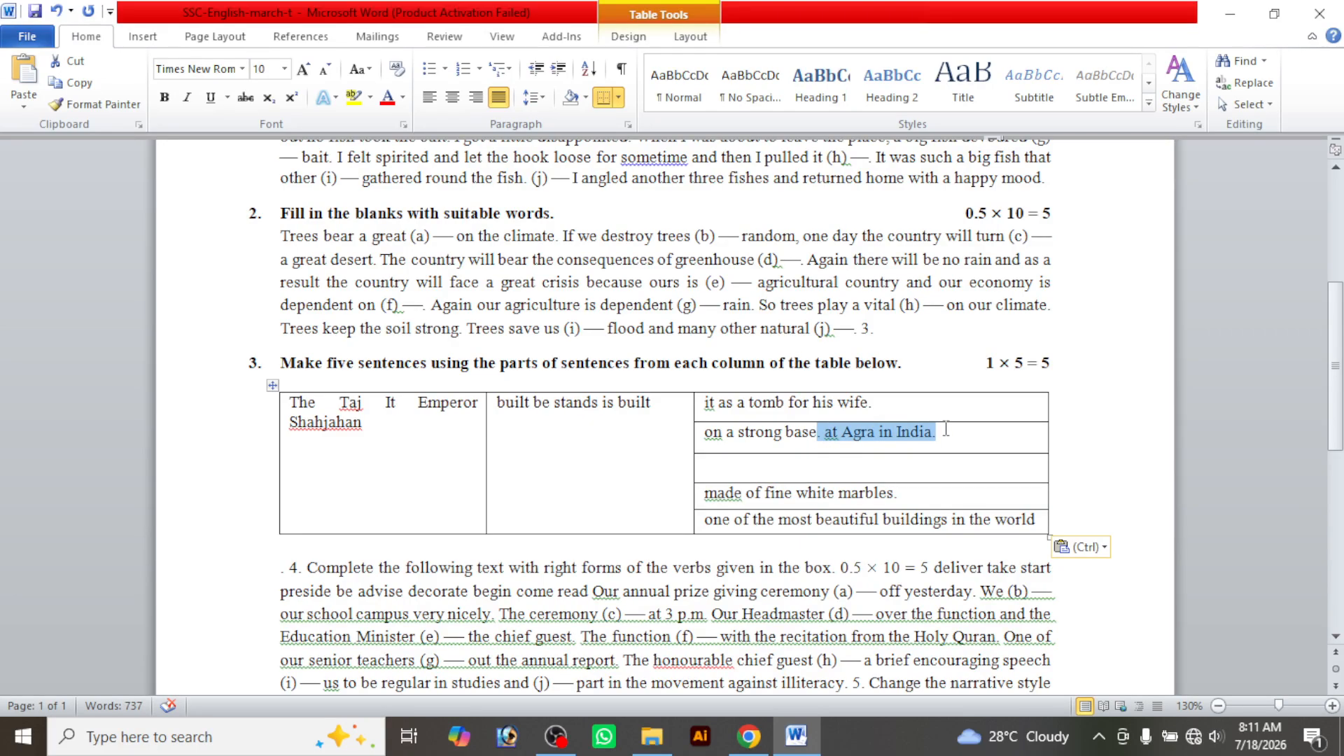
{"action": "key", "text": "ctrl+x"}
{"action": "left_click", "coordinate": [753, 468]}
{"action": "key", "text": "ctrl+v"}
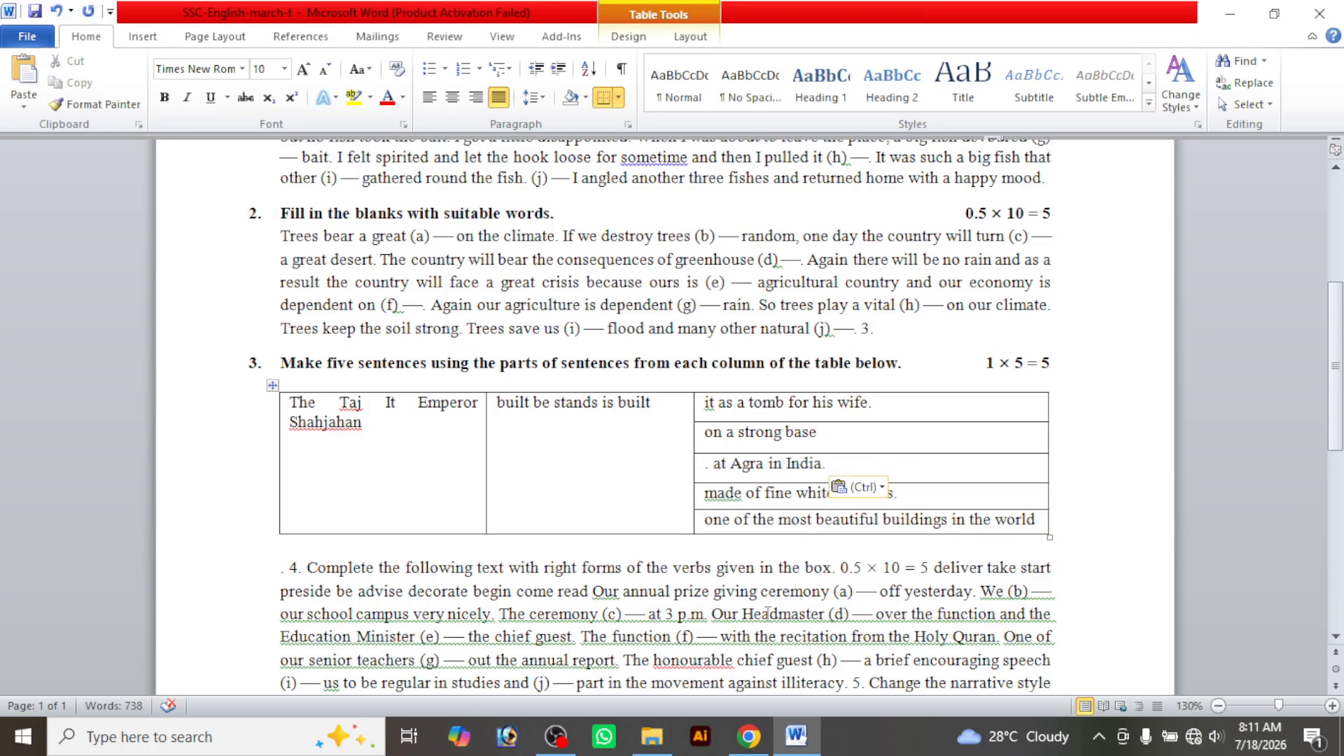
{"action": "left_click", "coordinate": [755, 735]}
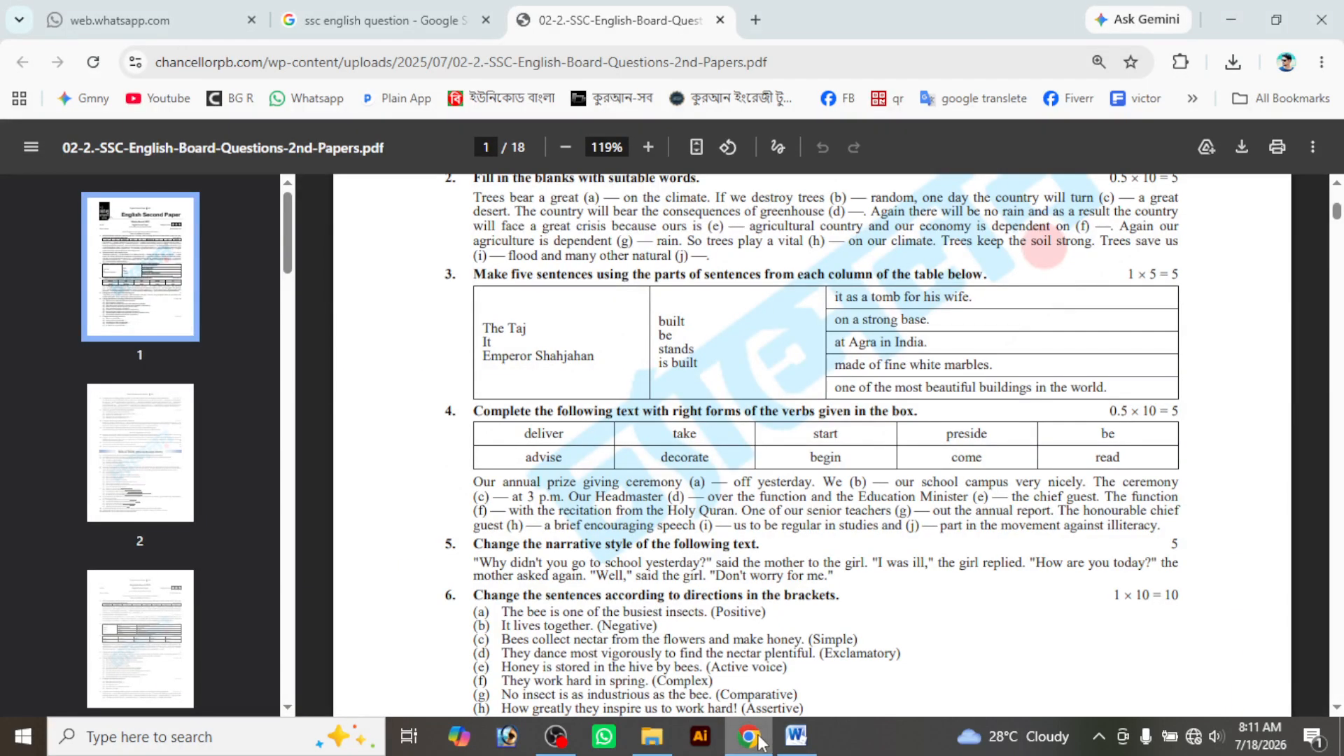
{"action": "left_click", "coordinate": [760, 741]}
{"action": "left_click", "coordinate": [895, 440]}
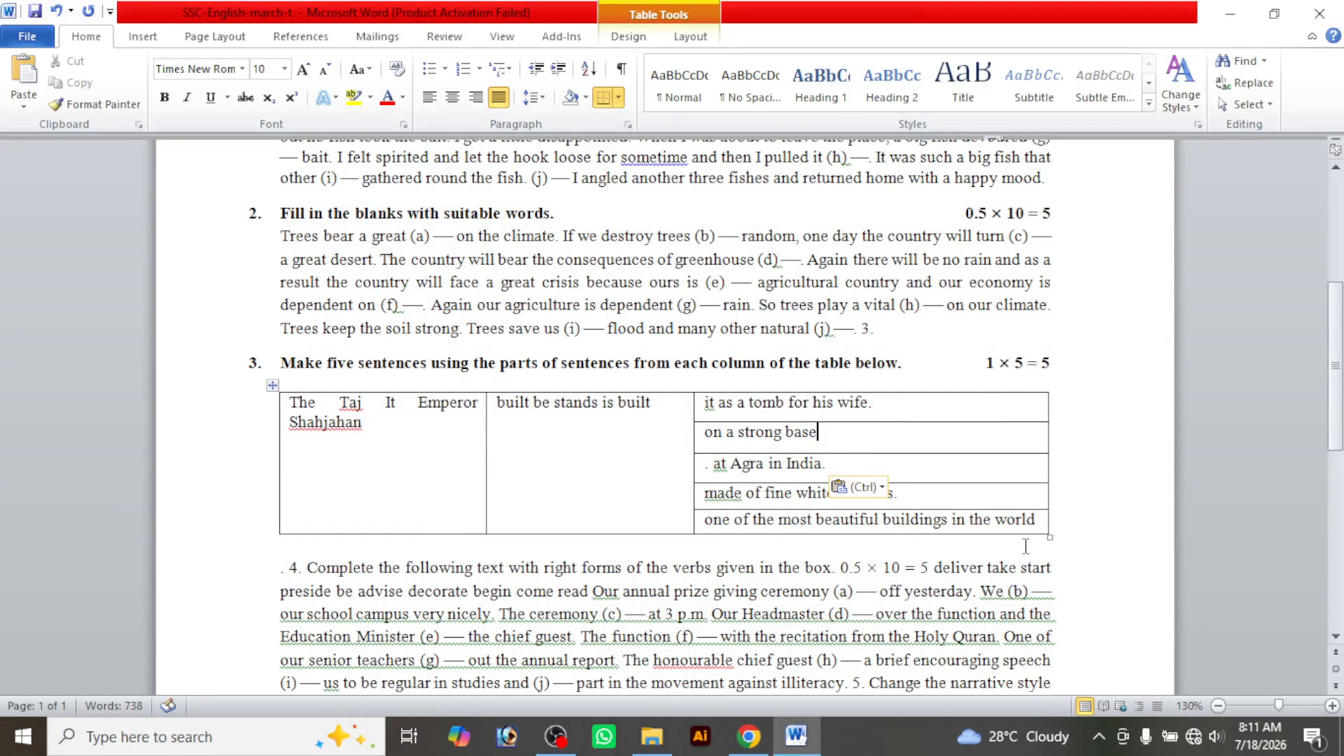
Widen the third column slightly by narrowing the second column, and check the table layout against the source PDF
{"action": "left_click_drag", "start_coordinate": [691, 428], "coordinate": [678, 427]}
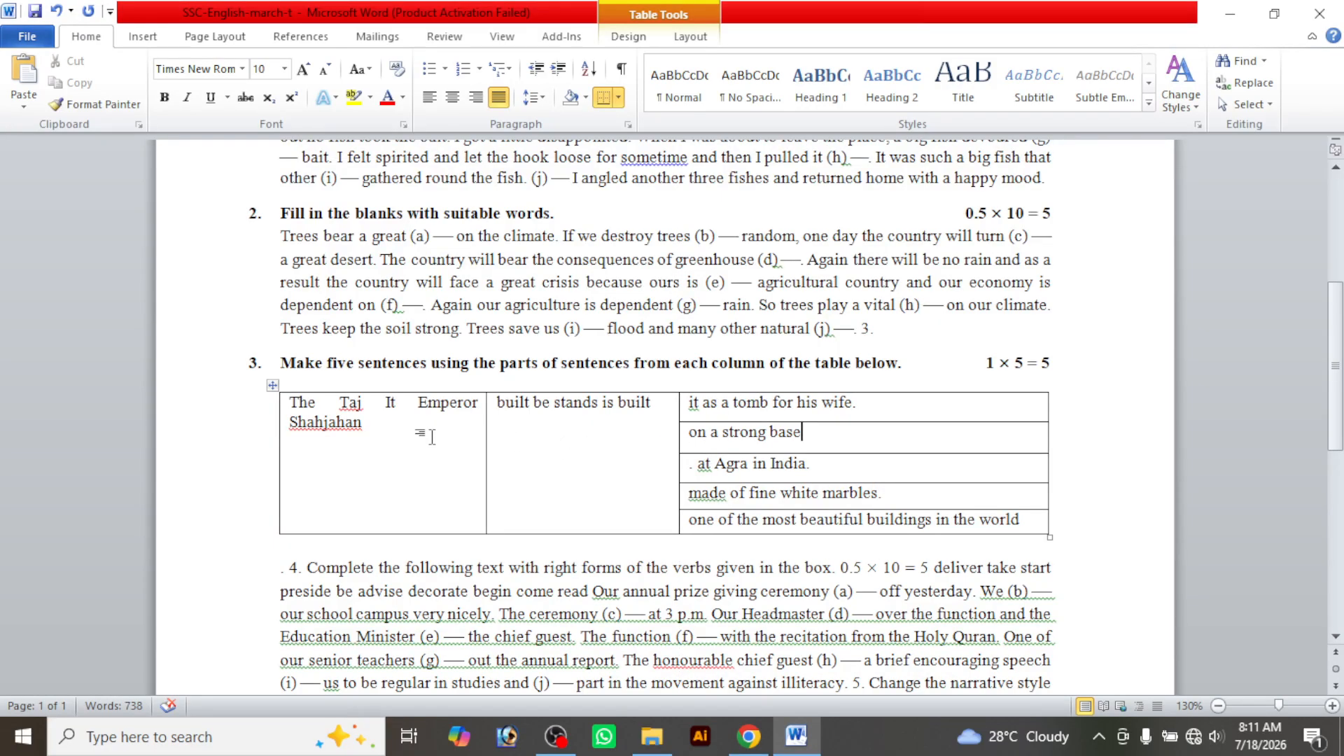
{"action": "left_click", "coordinate": [583, 420]}
{"action": "left_click", "coordinate": [748, 736]}
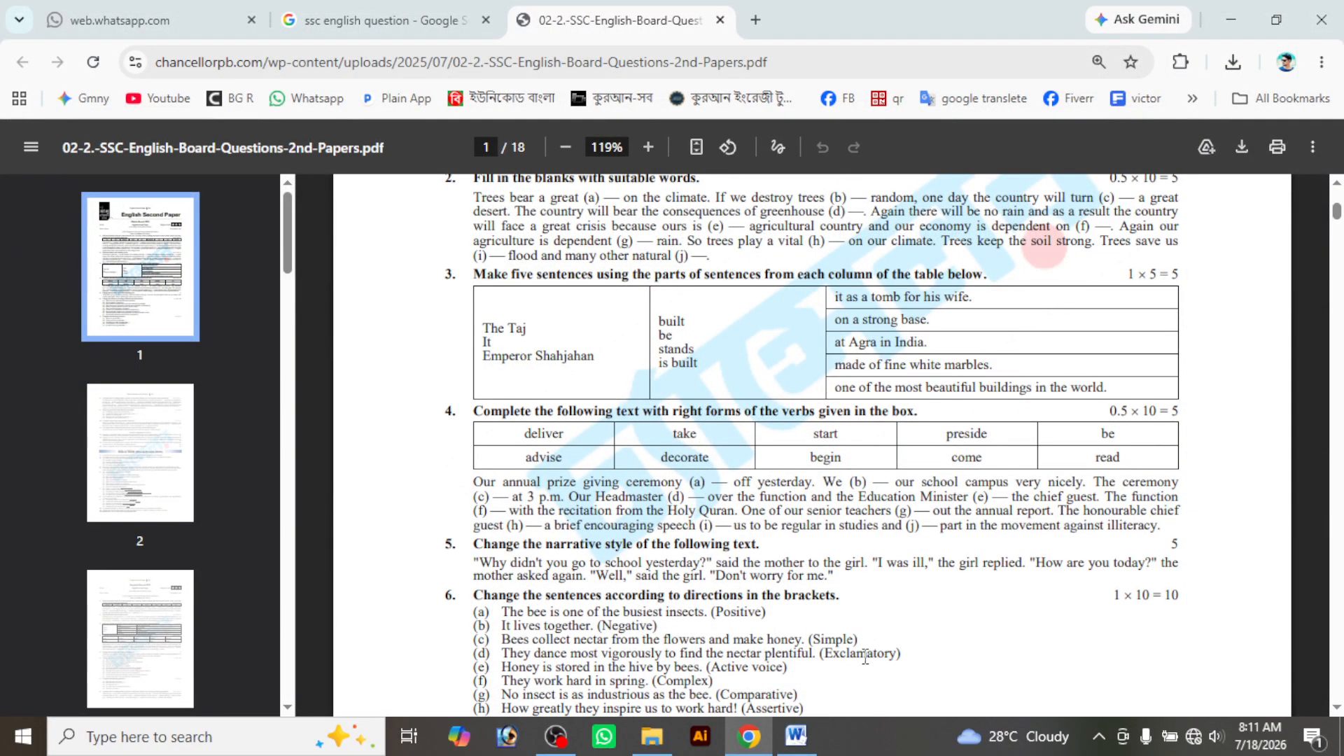
{"action": "left_click", "coordinate": [796, 736]}
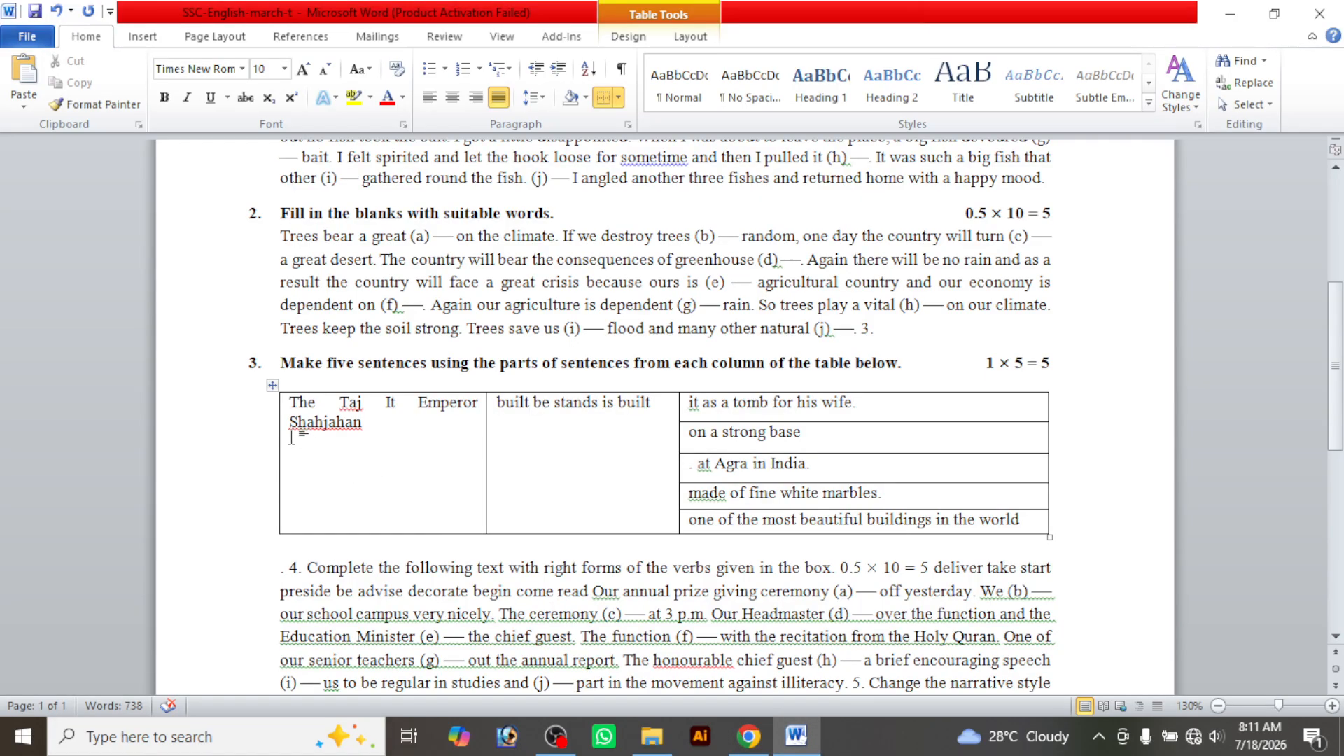
Set the text in the table's first and second columns to Align Center Left
{"action": "left_click", "coordinate": [279, 504]}
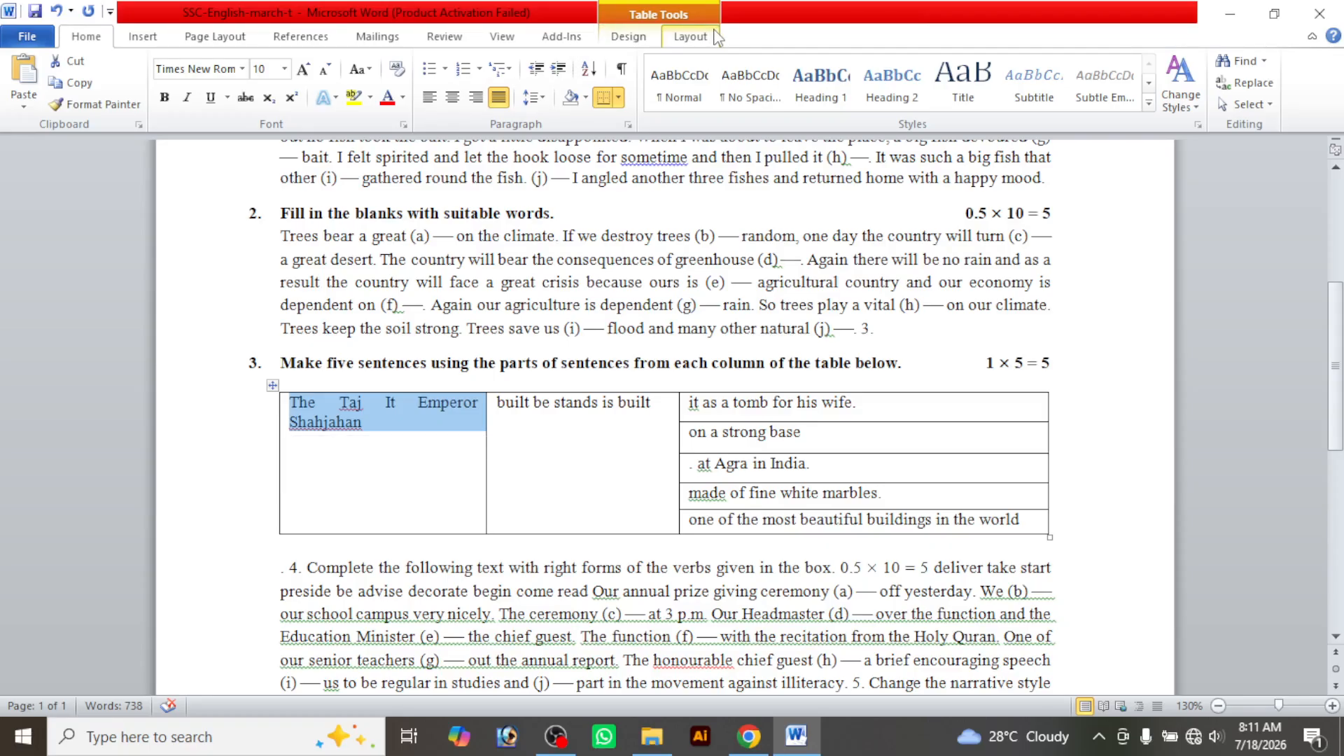
{"action": "left_click", "coordinate": [690, 36]}
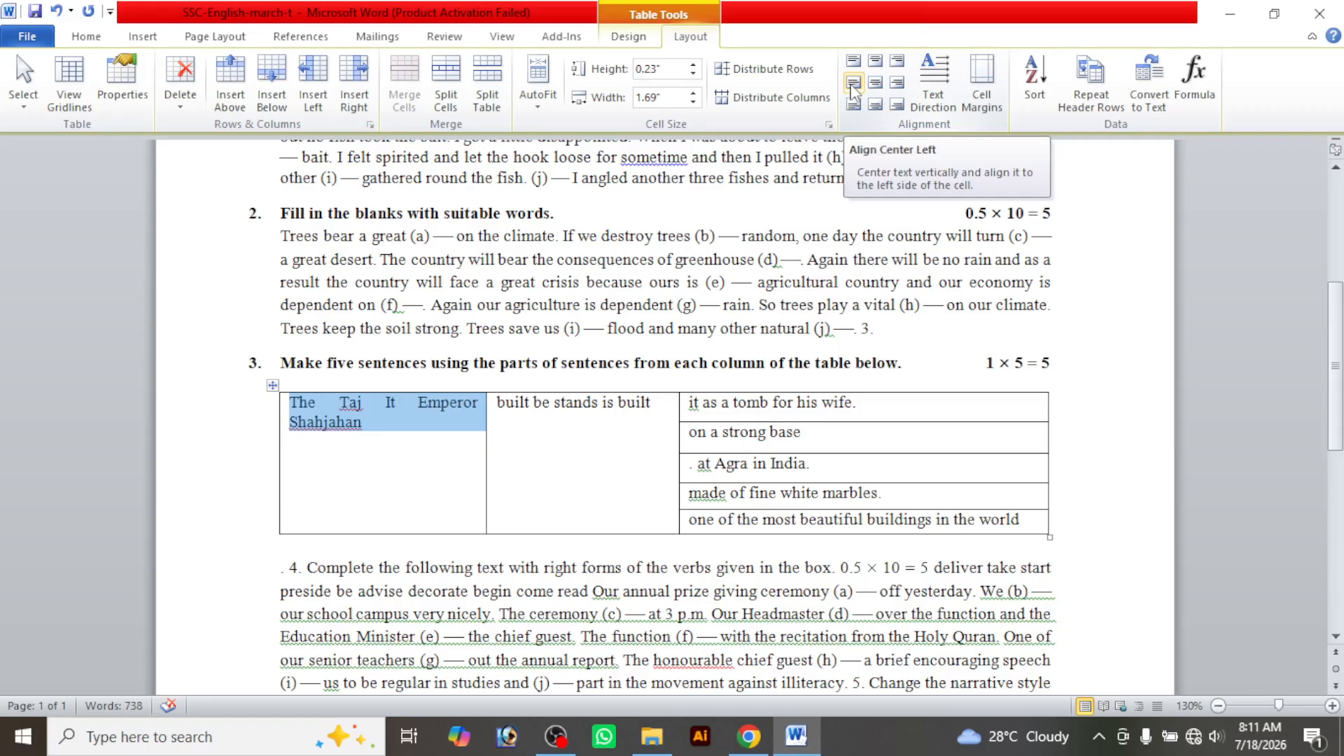
{"action": "left_click", "coordinate": [853, 83]}
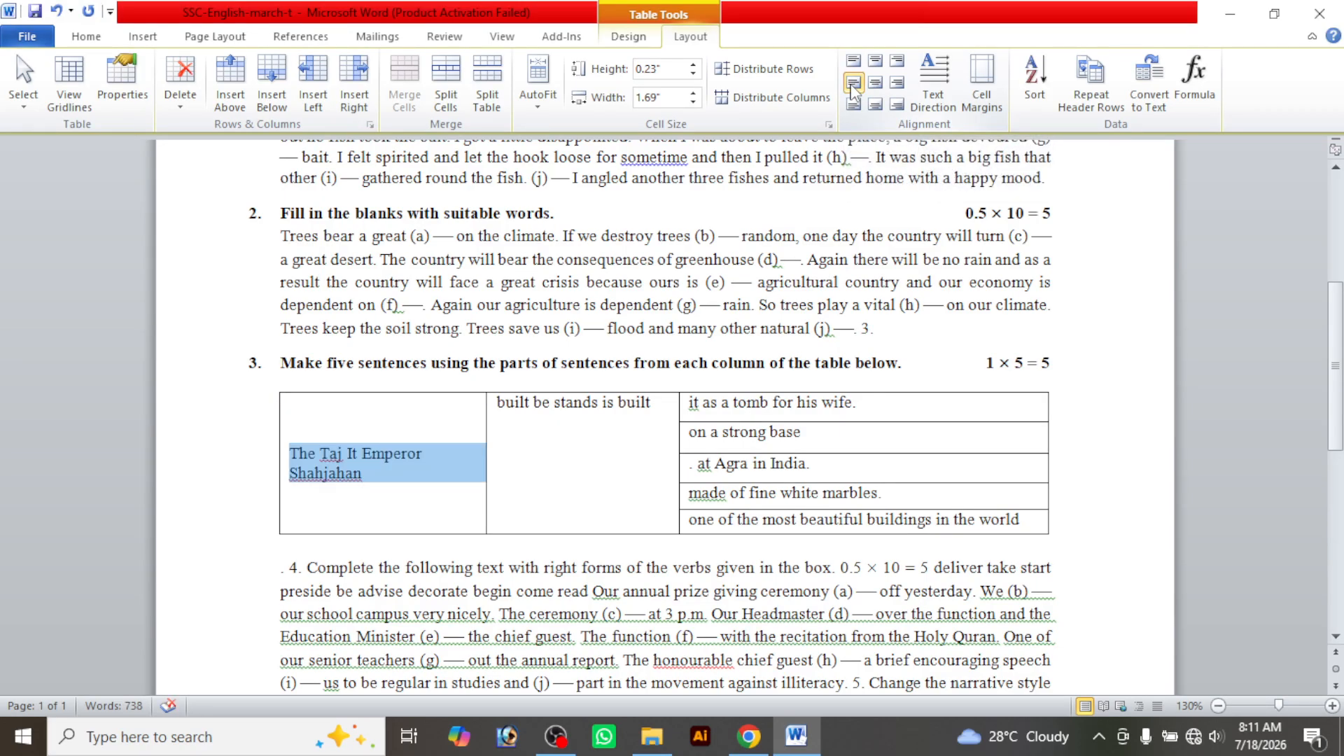
{"action": "left_click", "coordinate": [492, 521]}
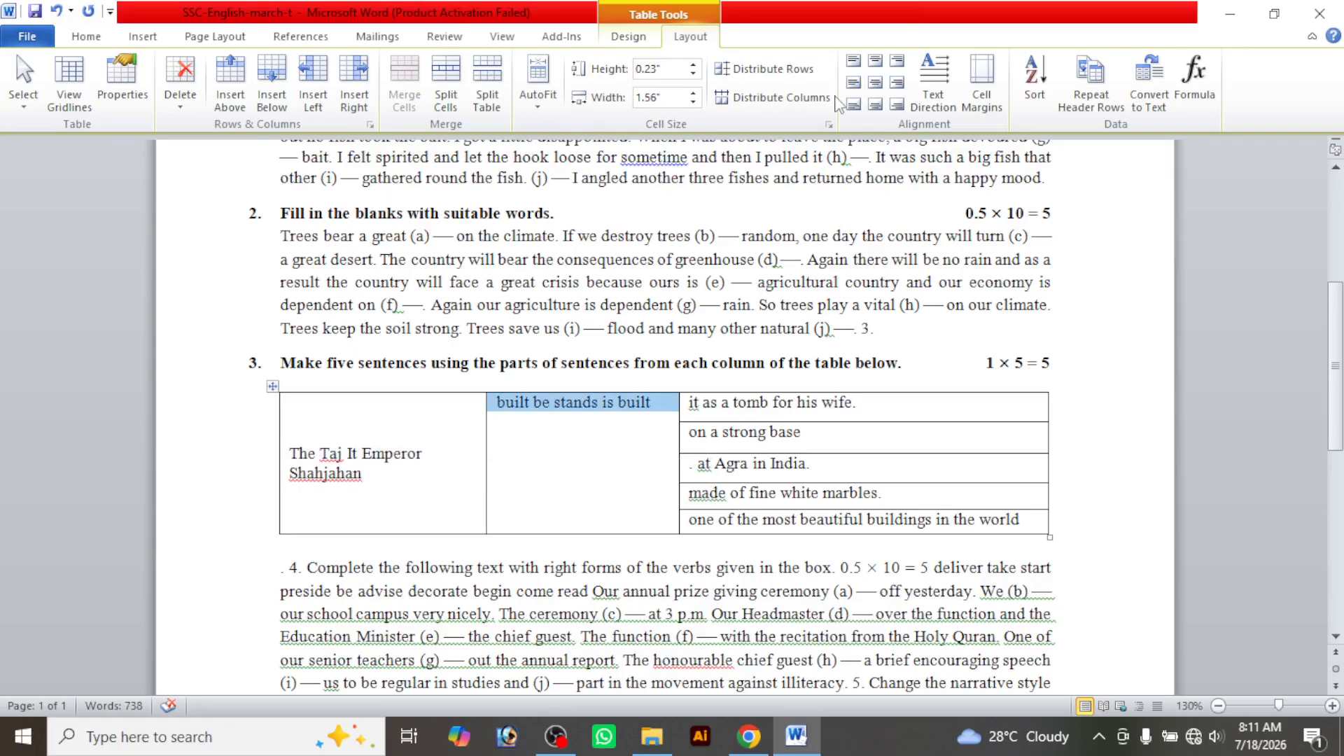
{"action": "left_click", "coordinate": [853, 83]}
{"action": "left_click", "coordinate": [601, 463]}
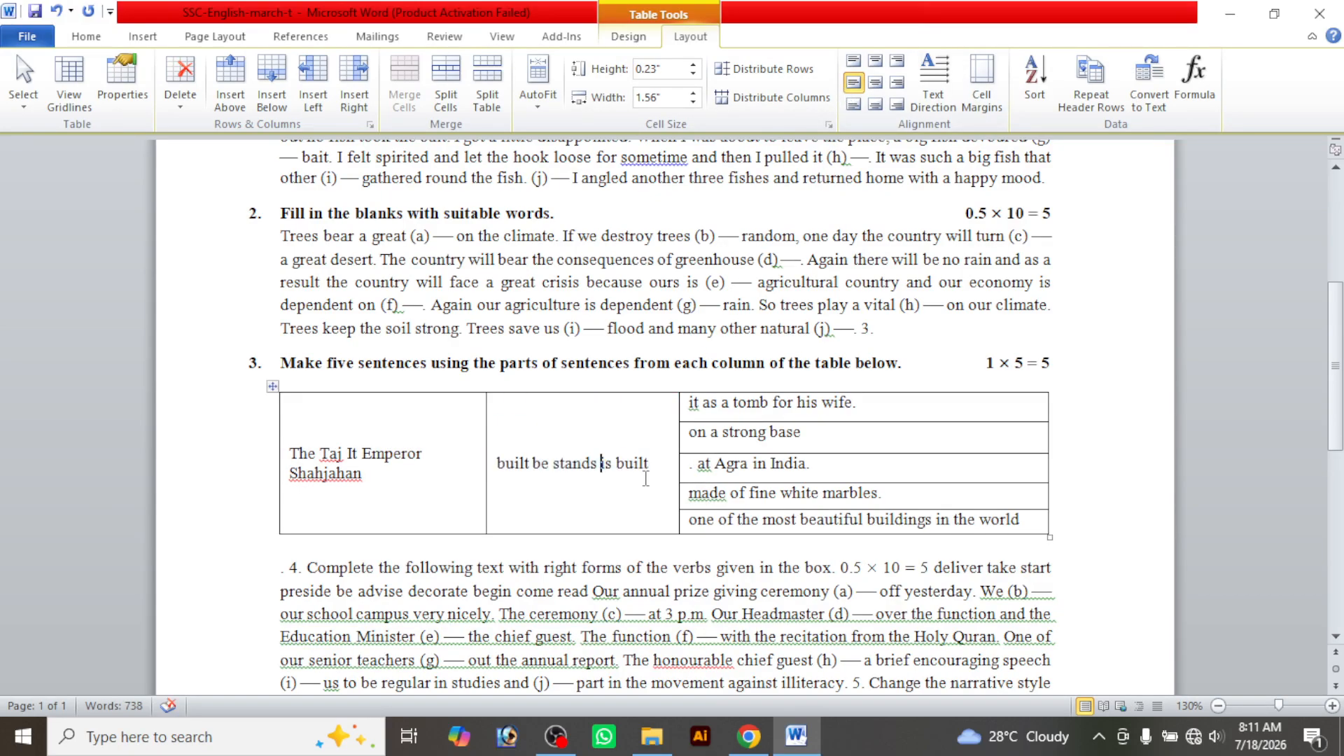
Check the second column in the source PDF and put "built", "be", "stands", "is" and "built" on separate lines in Word
{"action": "left_click", "coordinate": [797, 742]}
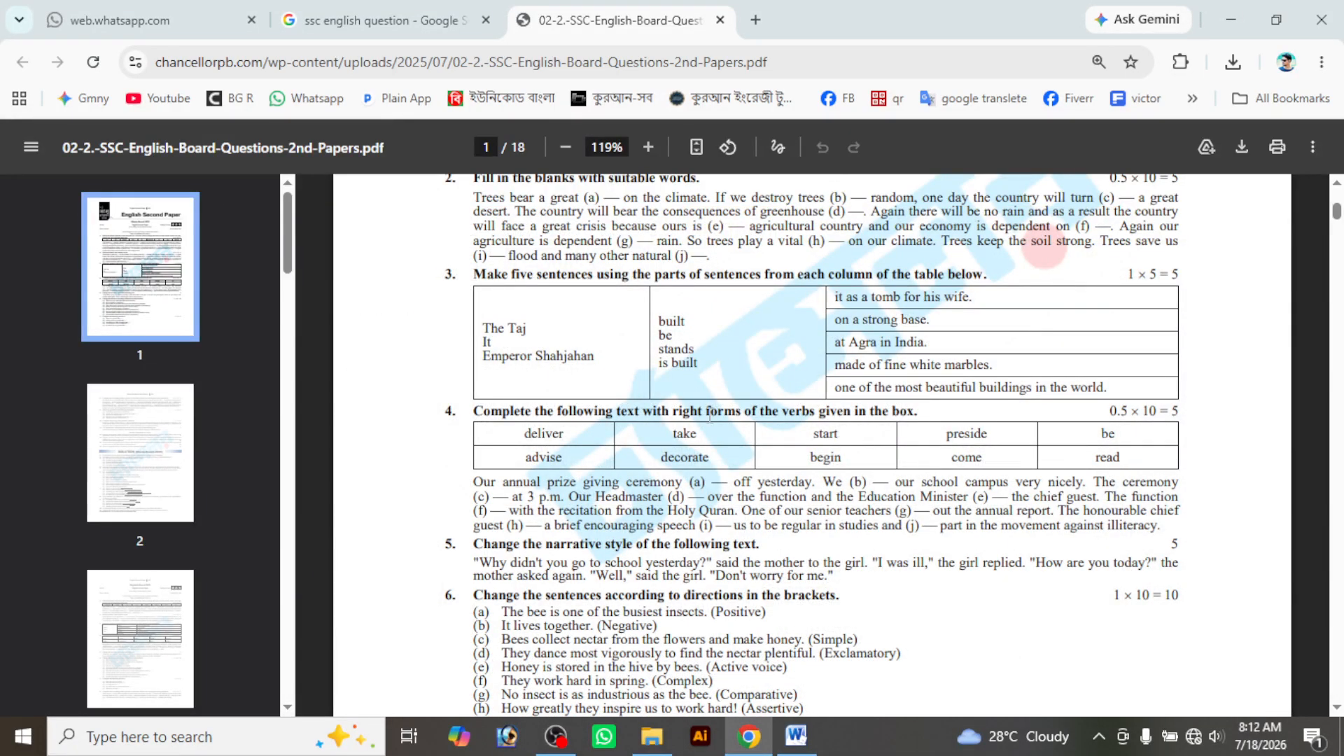
{"action": "left_click", "coordinate": [797, 736]}
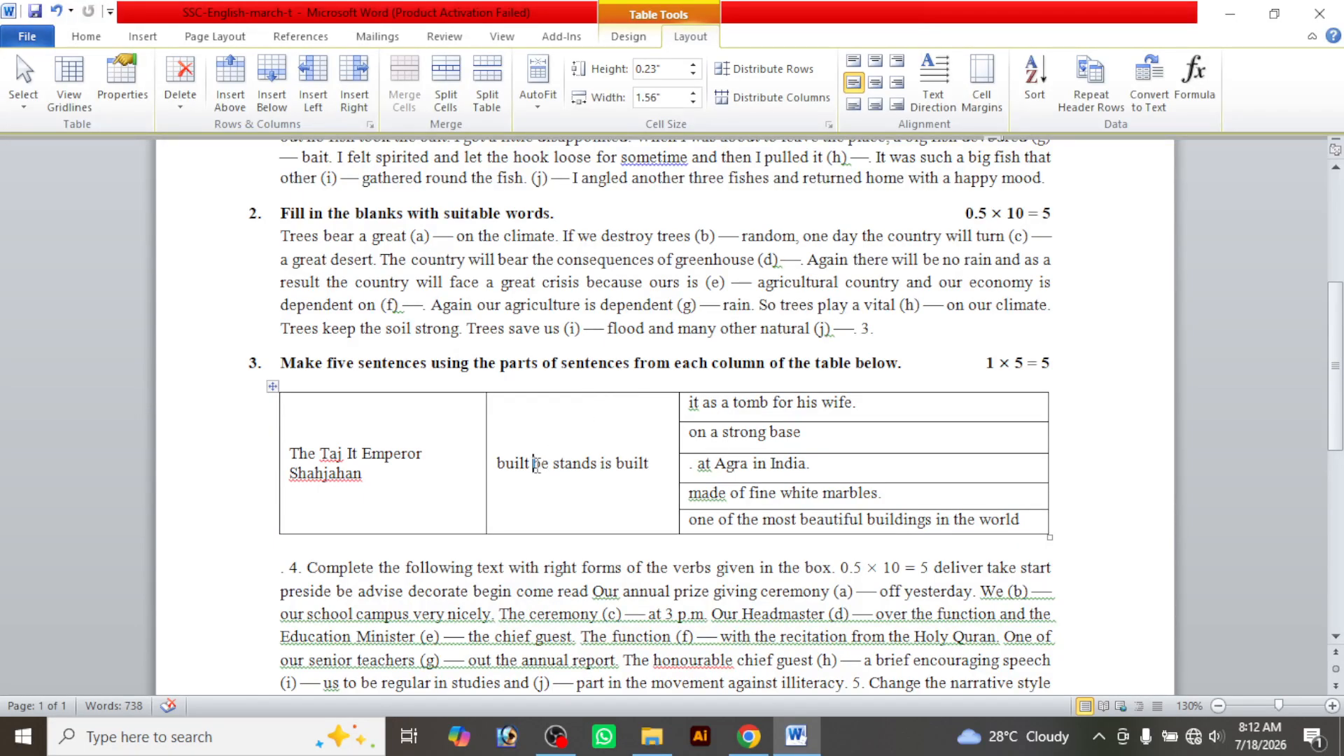
{"action": "key", "text": "Return"}
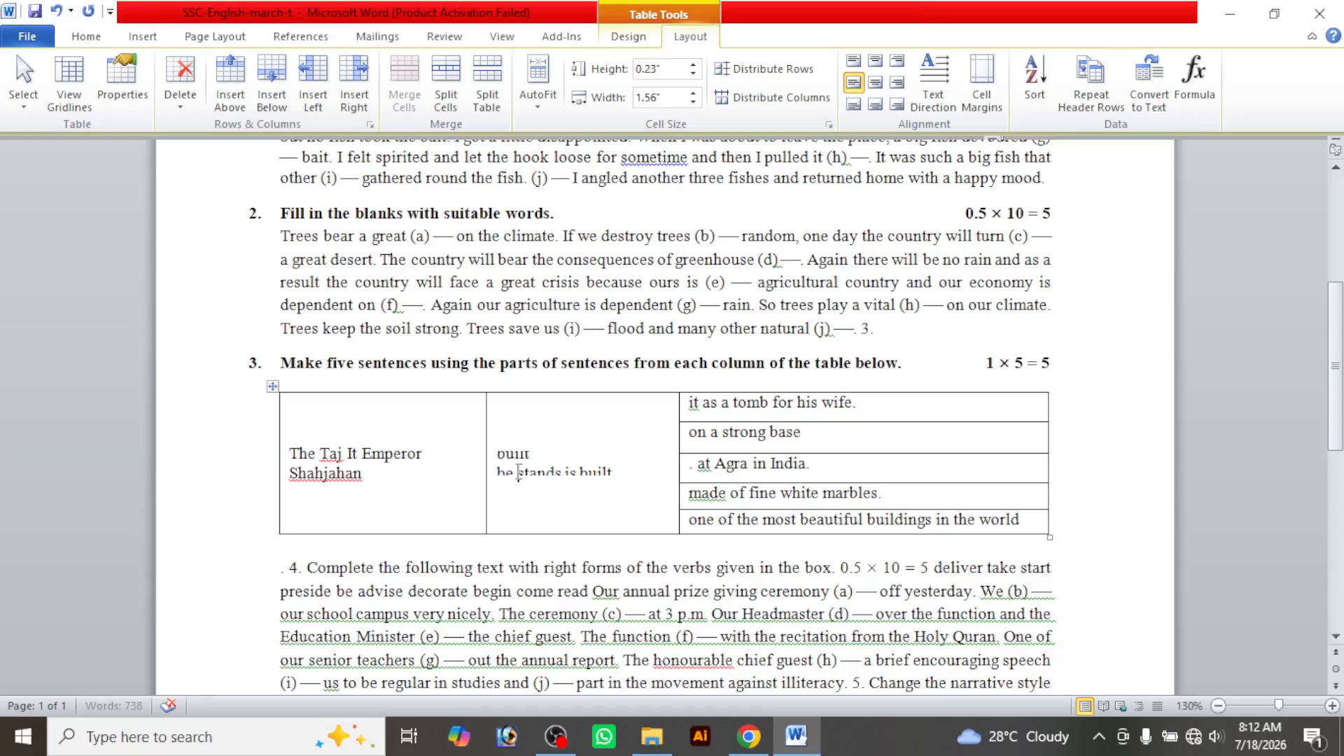
{"action": "left_click", "coordinate": [518, 473]}
{"action": "key", "text": "Return"}
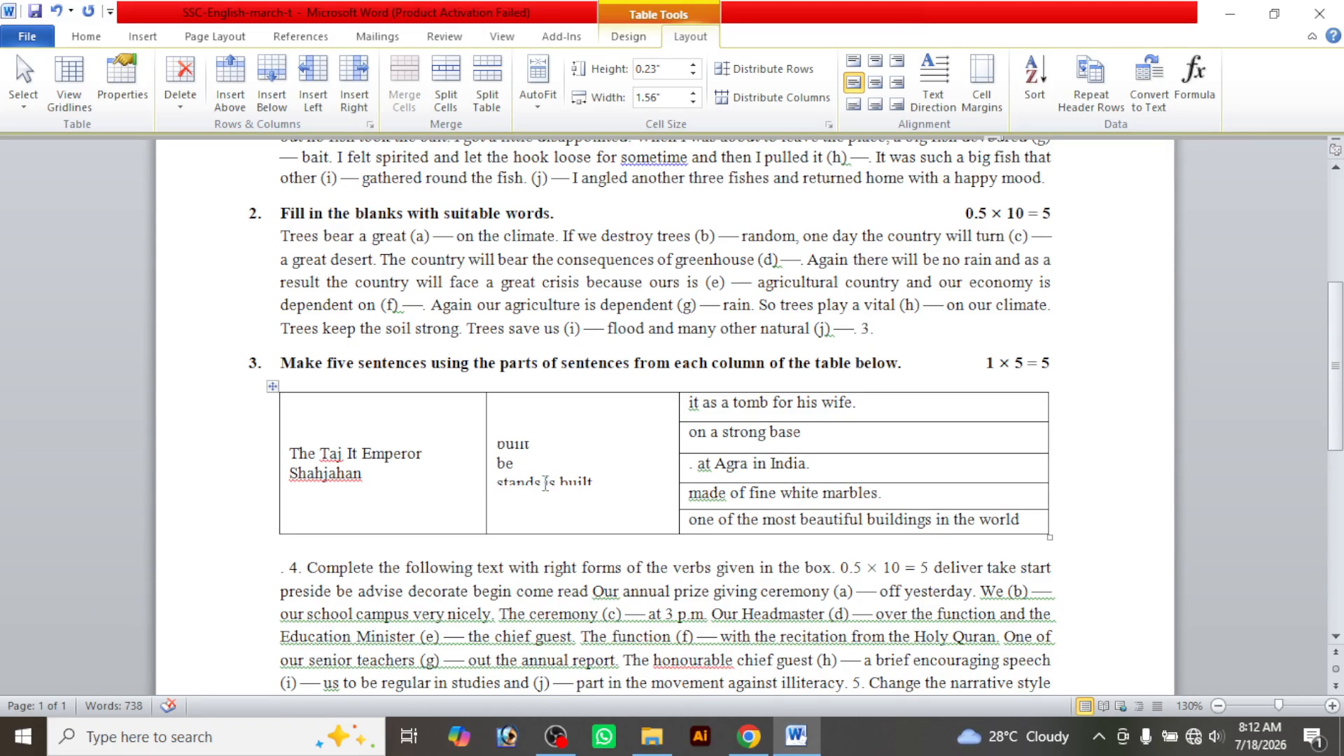
{"action": "left_click", "coordinate": [545, 483]}
{"action": "key", "text": "Return"}
{"action": "left_click", "coordinate": [513, 491]}
{"action": "key", "text": "Return"}
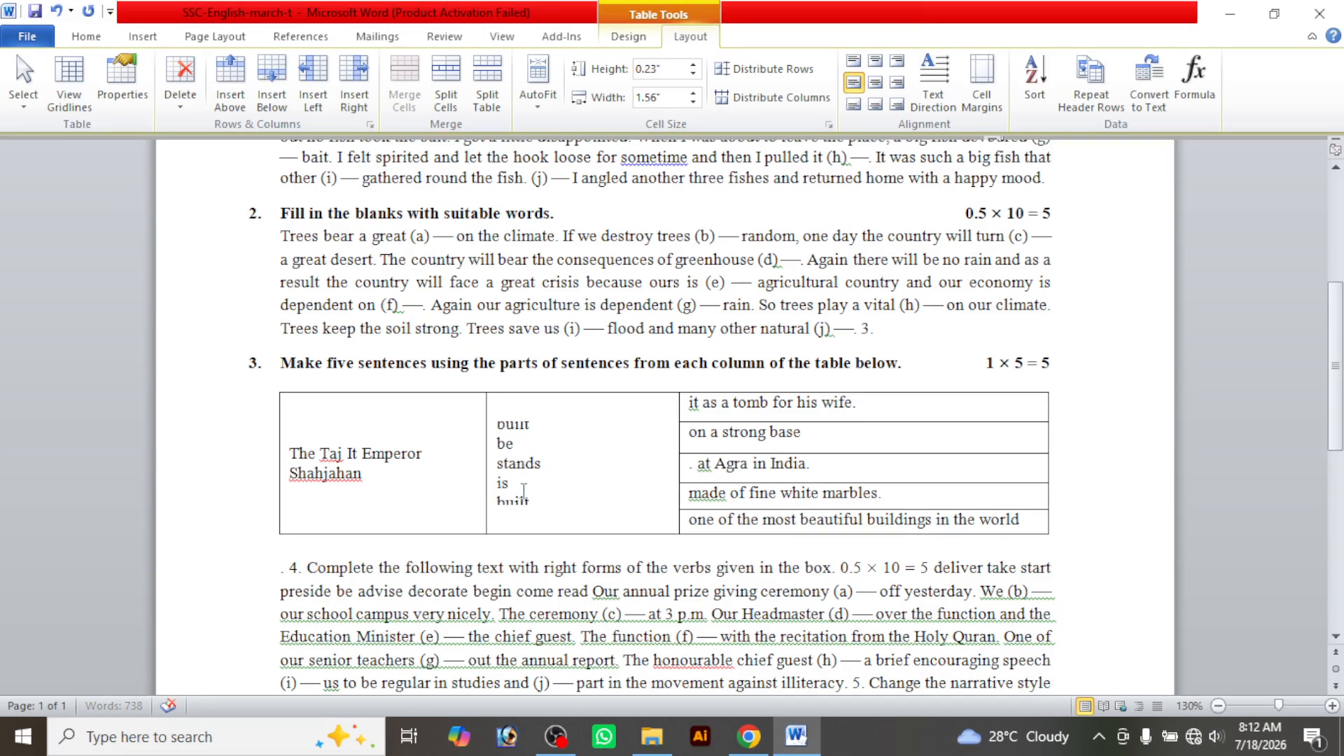
Check the second column in the source PDF again, rejoin "is built" on one line in Word, and save the document
{"action": "left_click", "coordinate": [767, 752]}
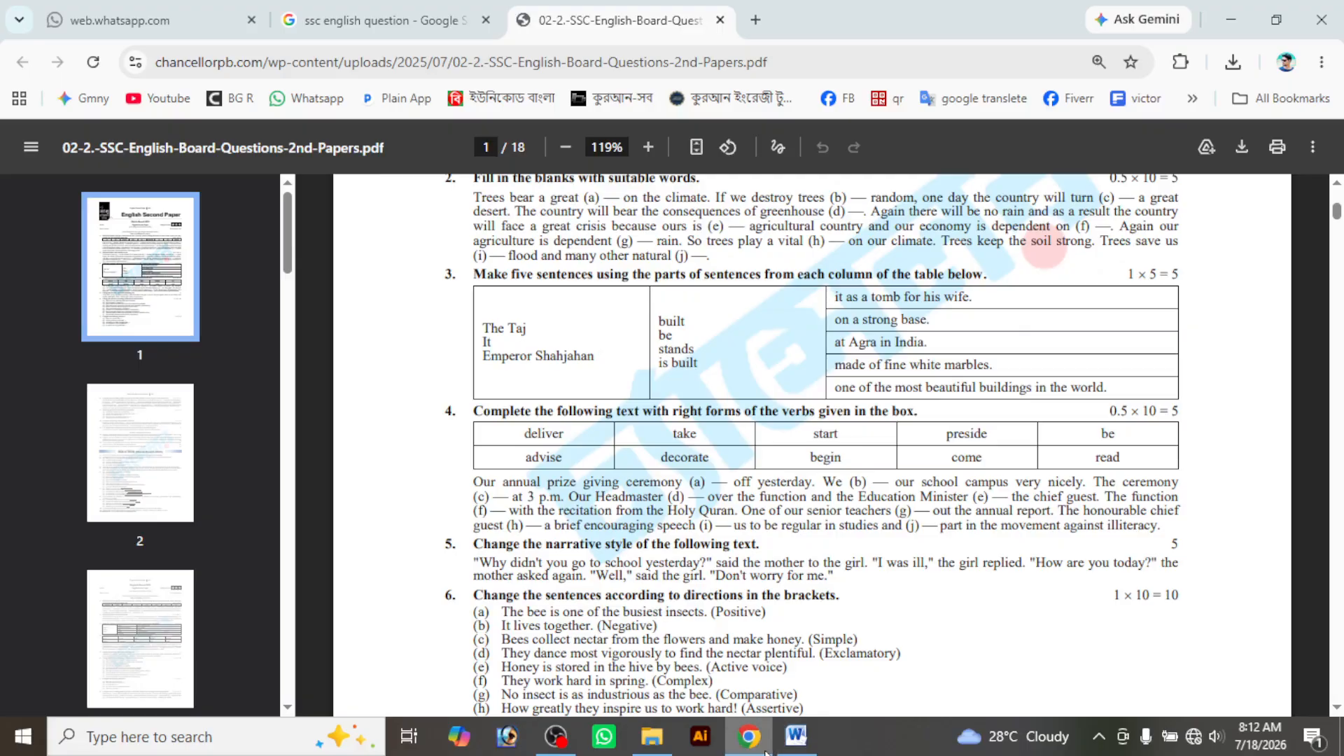
{"action": "left_click", "coordinate": [796, 737]}
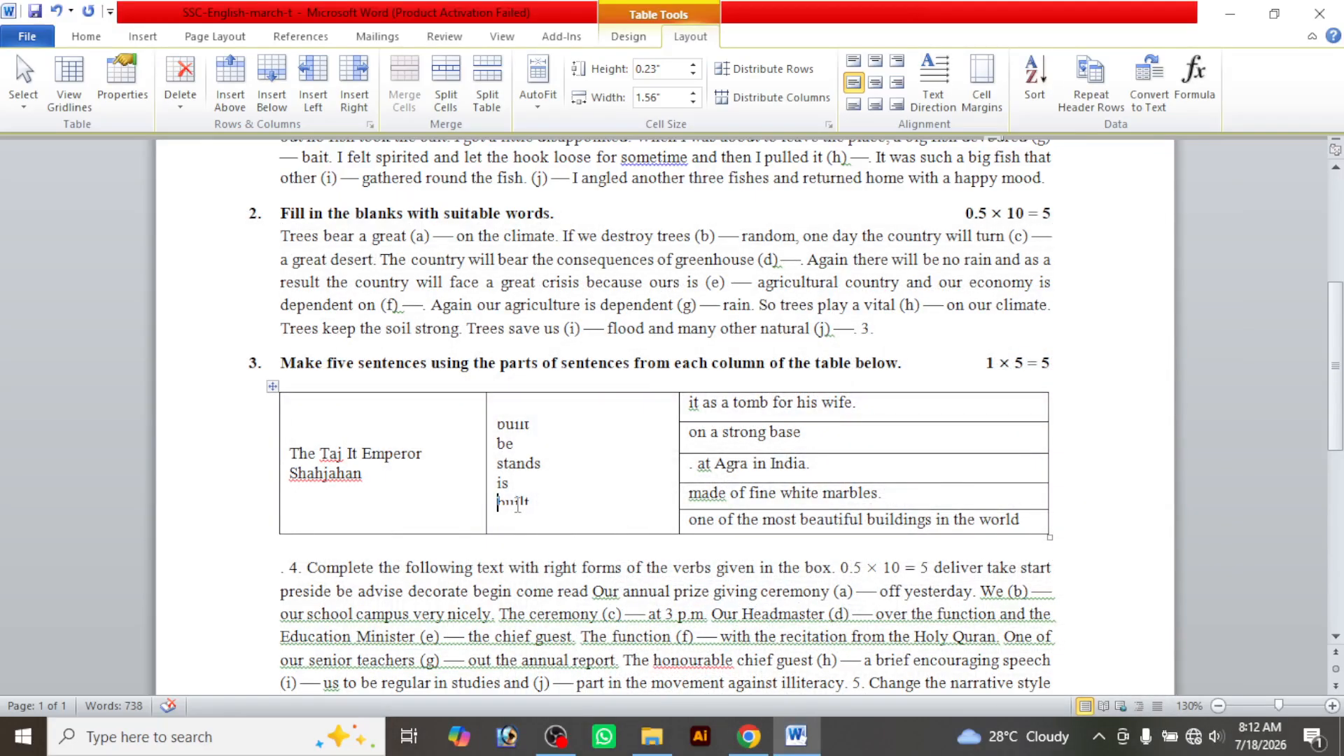
{"action": "key", "text": "BackSpace"}
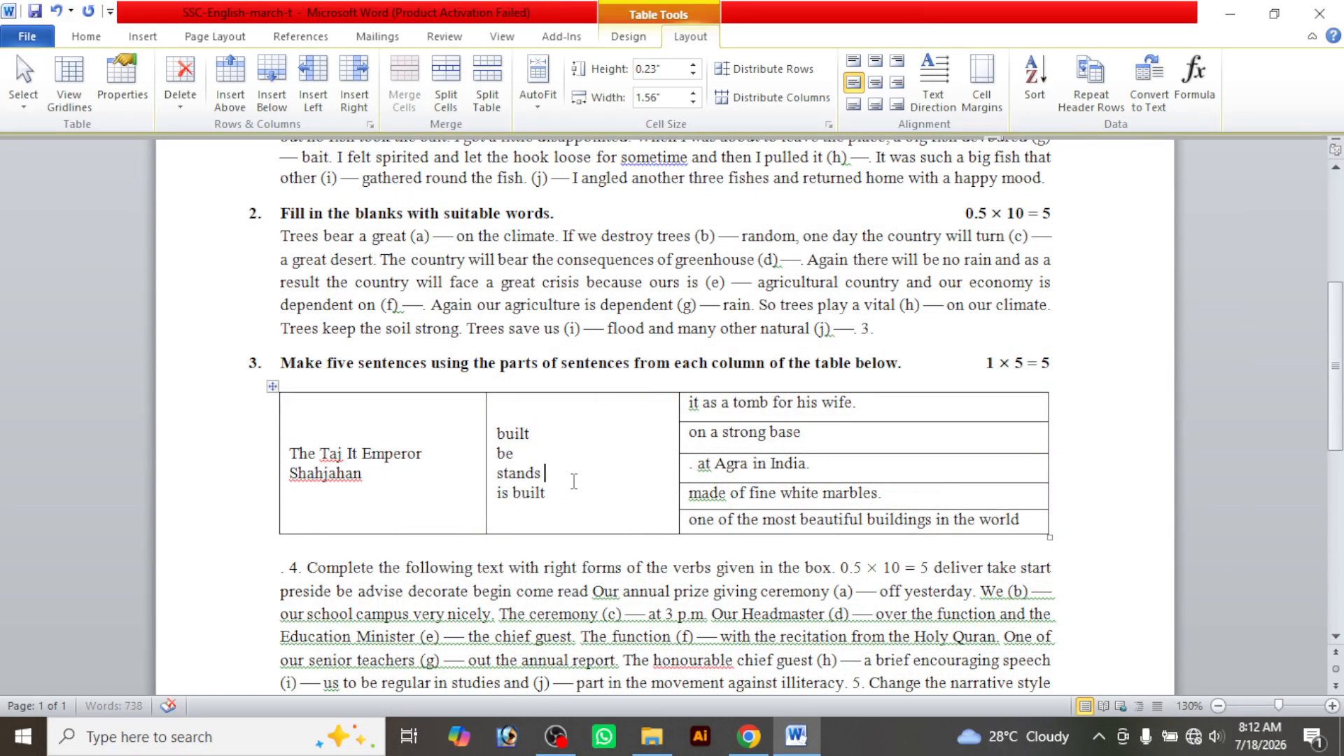
{"action": "key", "text": "ctrl+s"}
Delete the stray period and space before "4. Complete the following text" below the table
{"action": "scroll", "coordinate": [602, 430], "scroll_direction": "down", "scroll_amount": 2}
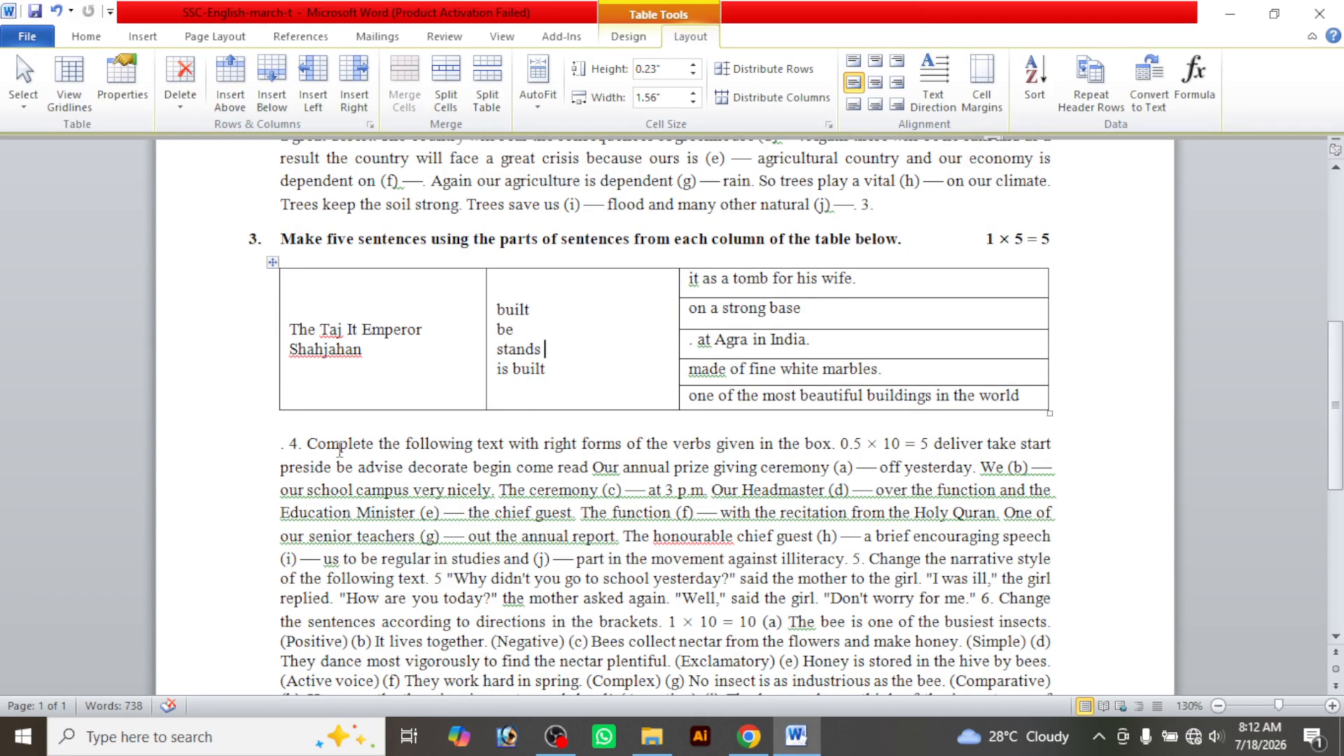
{"action": "left_click", "coordinate": [293, 442]}
{"action": "key", "text": "BackSpace"}
{"action": "key", "text": "BackSpace"}
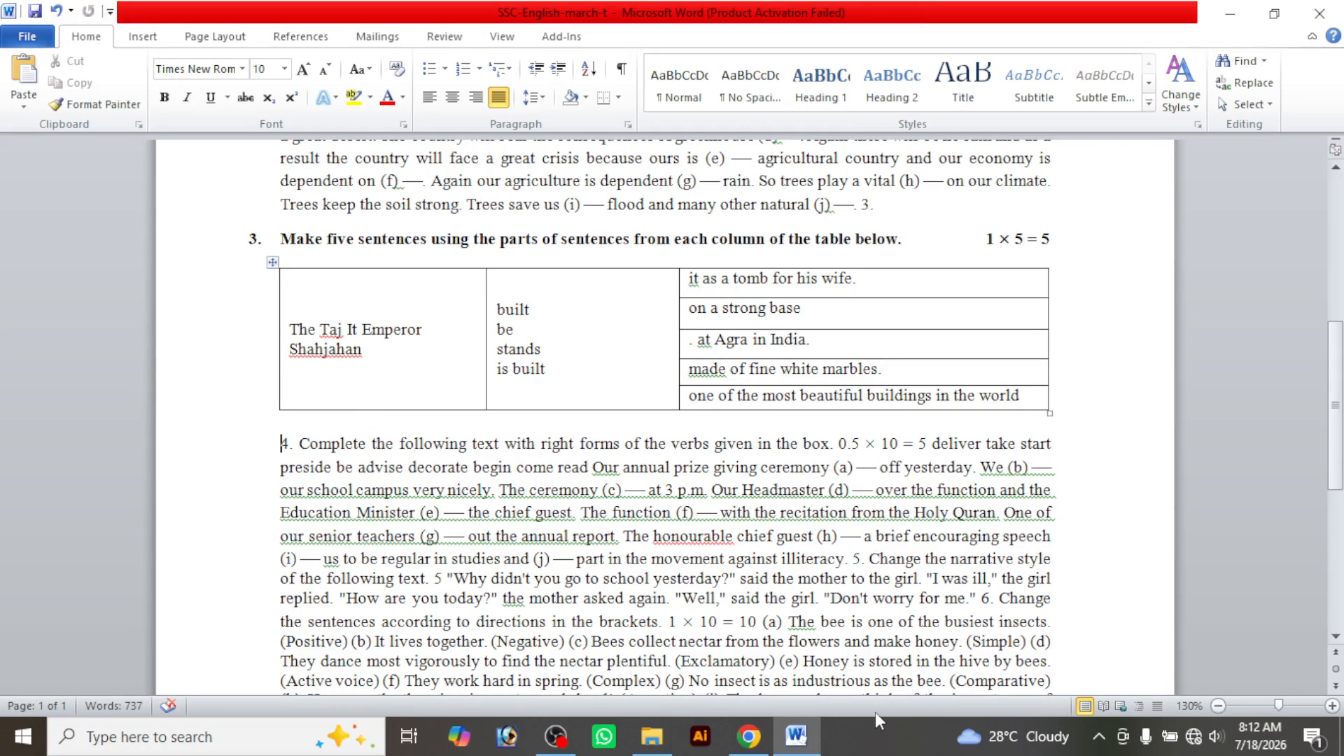
Look at question 4 in the source PDF and delete the typed "4." before "Complete the following text" in Word
{"action": "left_click", "coordinate": [796, 737]}
{"action": "left_click", "coordinate": [798, 736]}
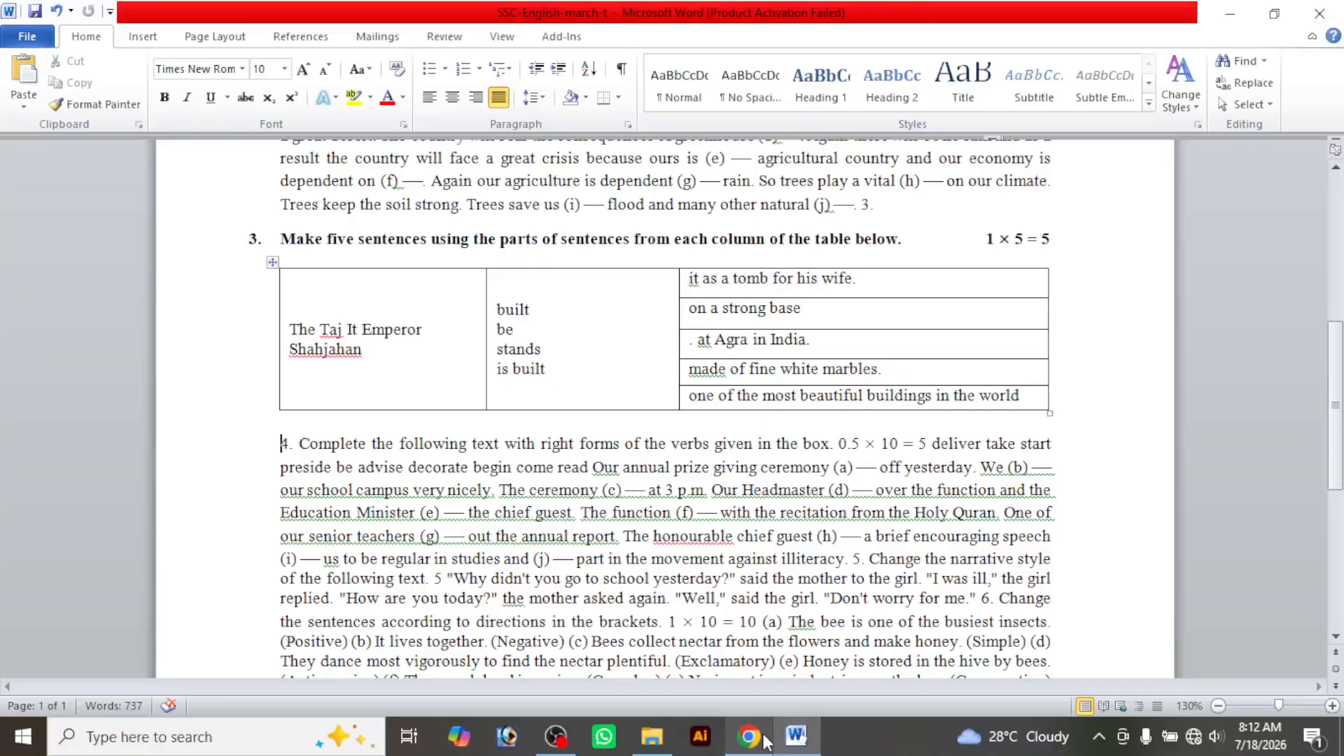
{"action": "left_click", "coordinate": [748, 736]}
{"action": "scroll", "coordinate": [740, 561], "scroll_direction": "down", "scroll_amount": 3}
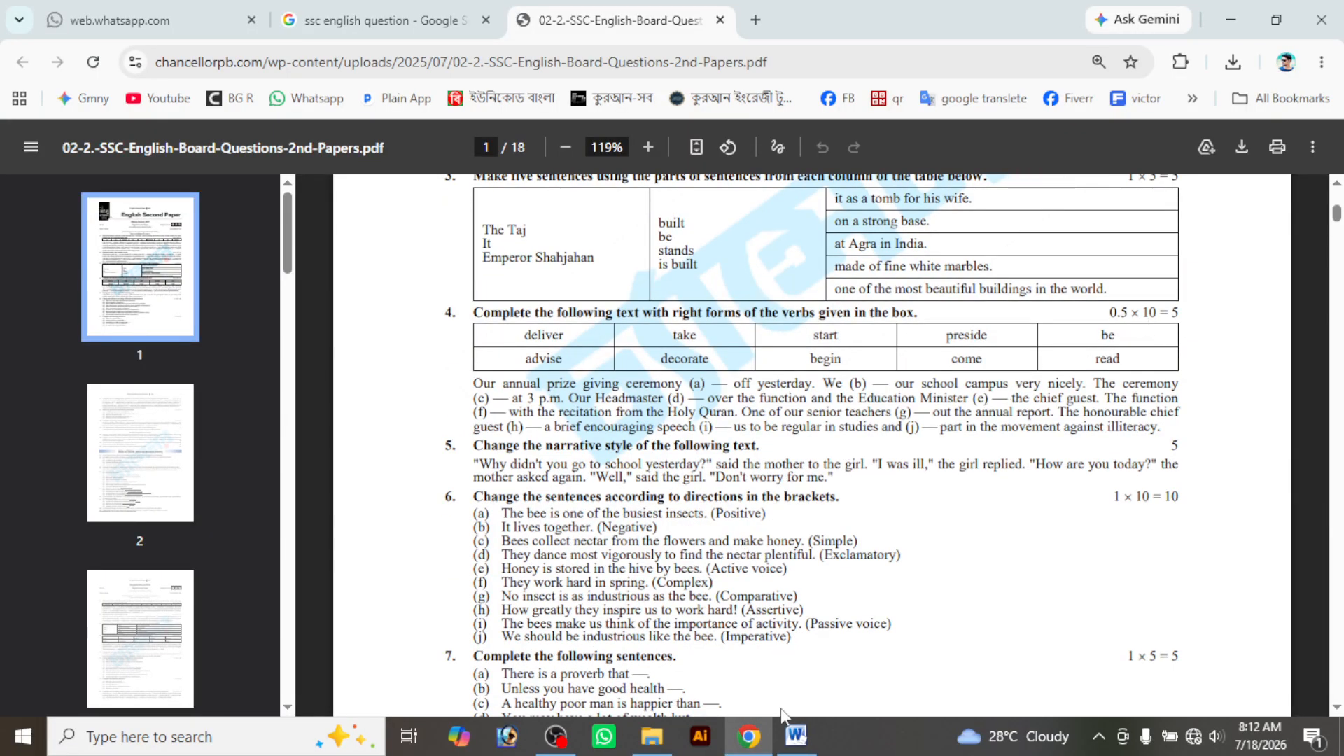
{"action": "left_click", "coordinate": [796, 737]}
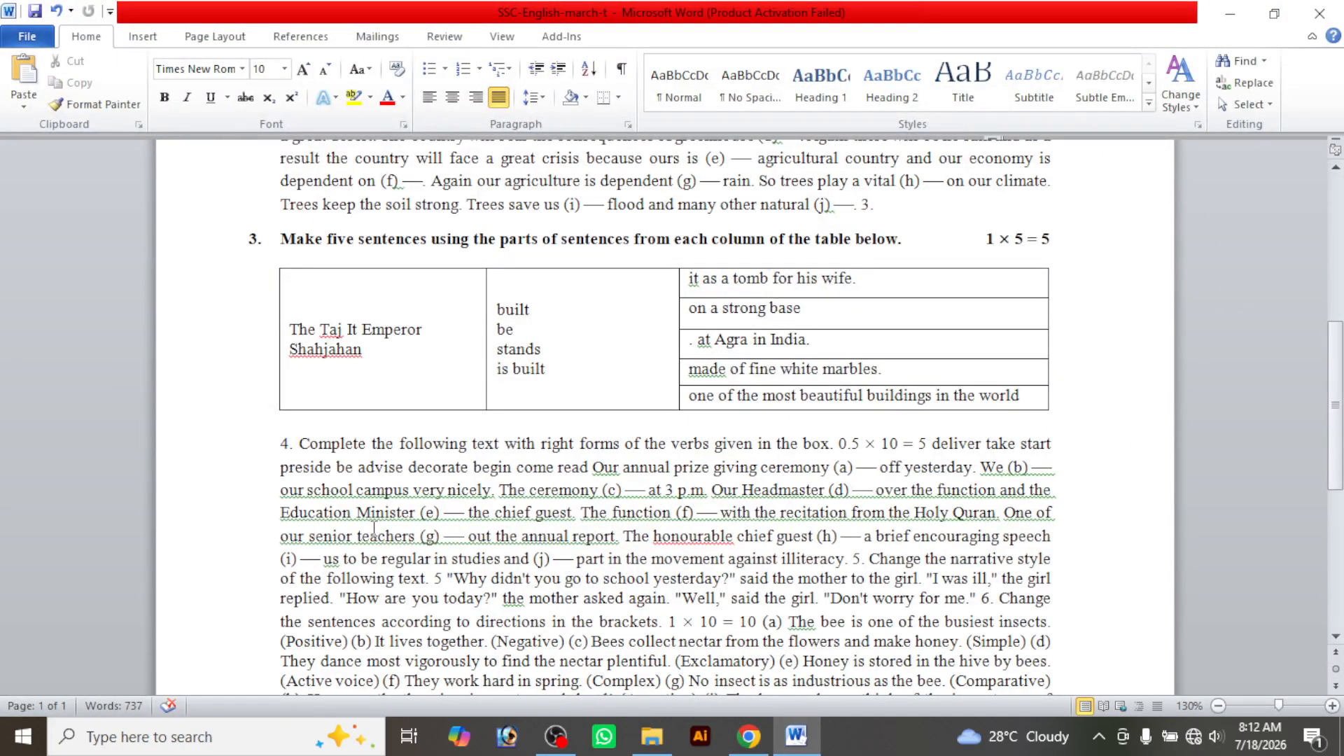
{"action": "key", "text": "Delete"}
{"action": "key", "text": "Delete"}
{"action": "key", "text": "Delete"}
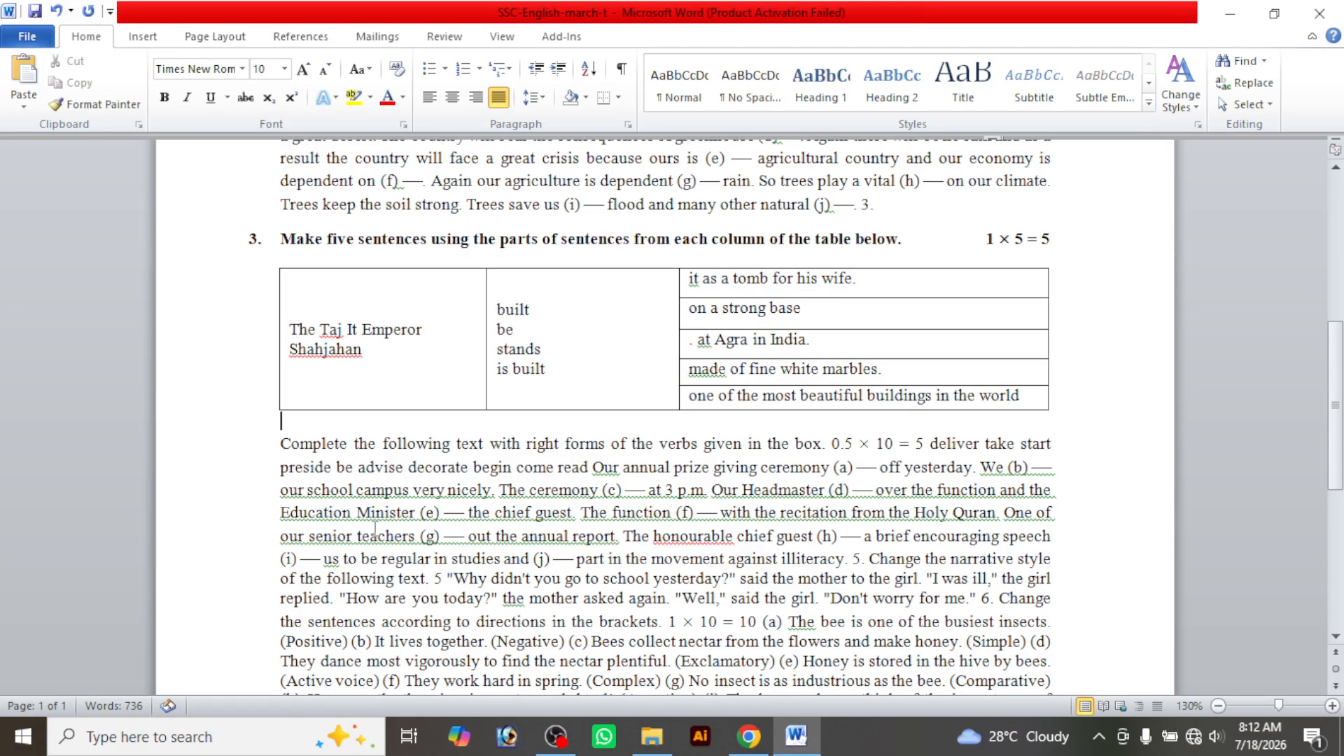
Apply the 1., 2., 3. numbering to the "Complete the following text" heading and start a new paragraph after "0.5 × 10 = 5"
{"action": "left_click", "coordinate": [479, 69]}
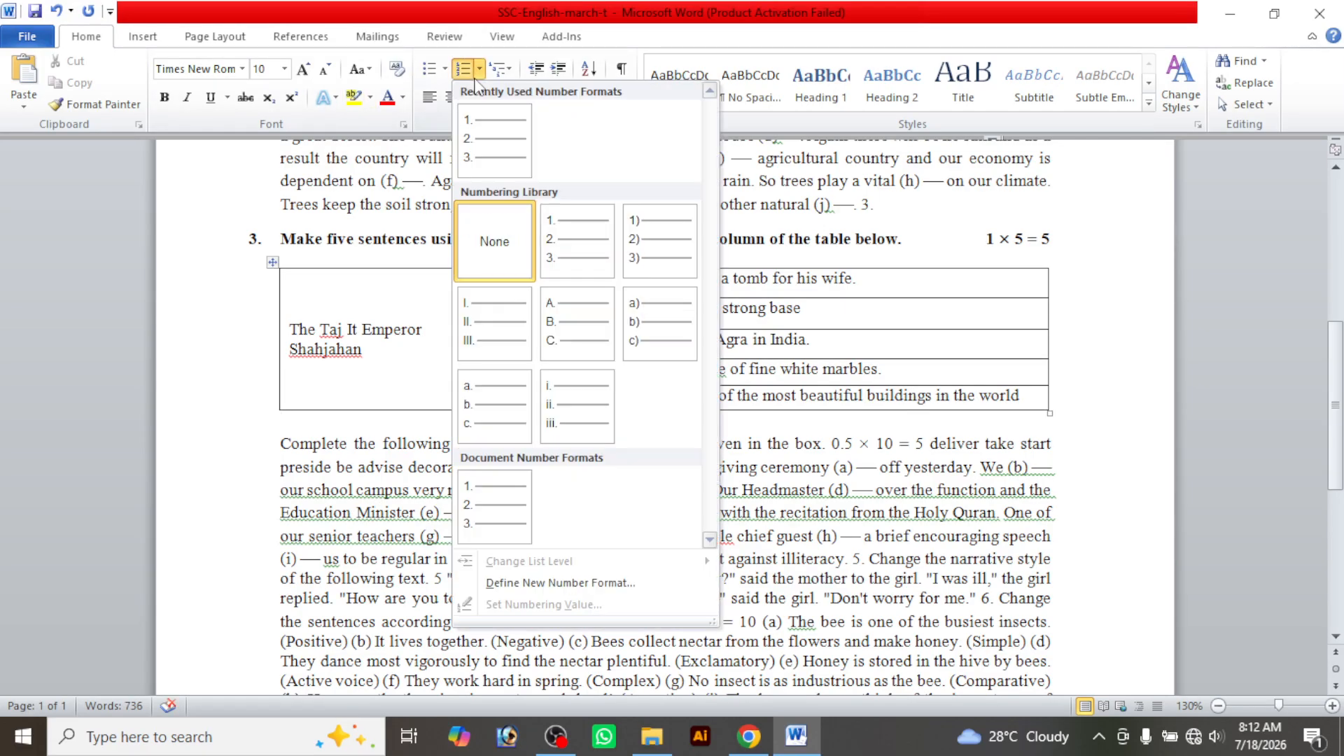
{"action": "left_click", "coordinate": [490, 138]}
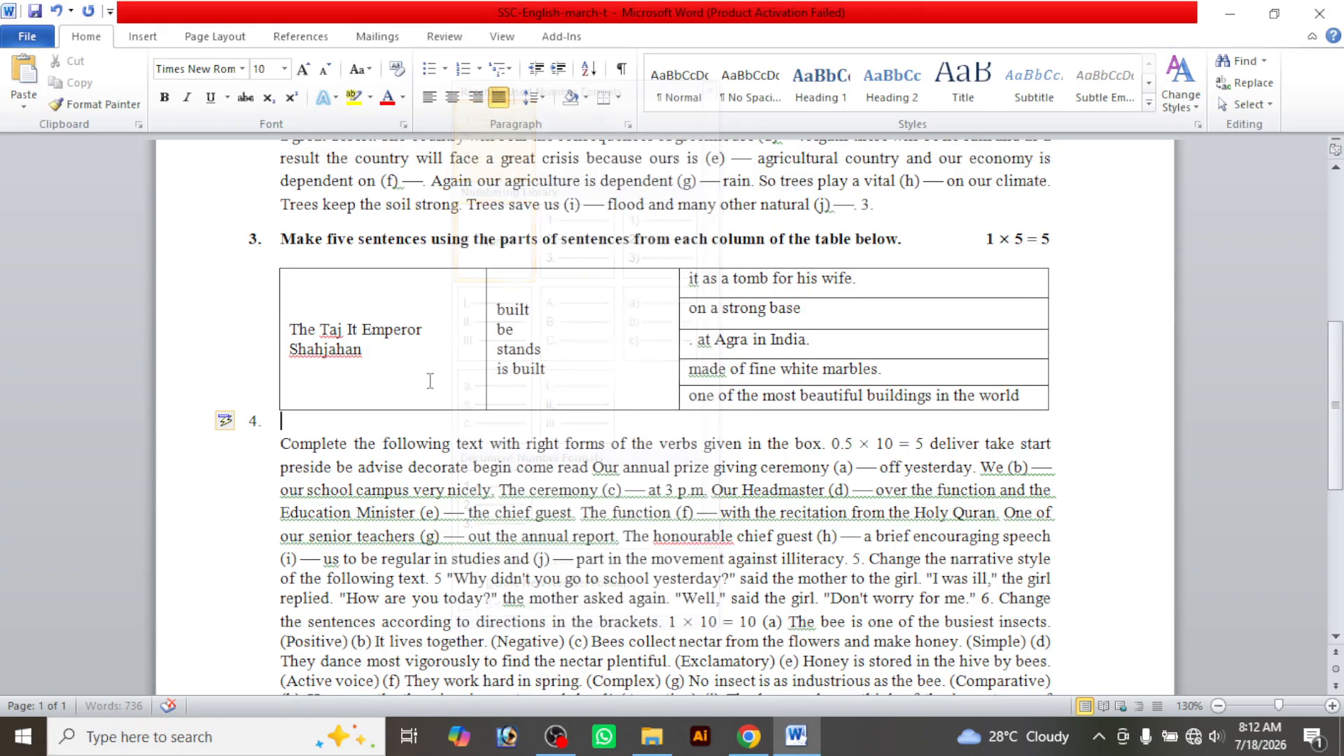
{"action": "left_click", "coordinate": [283, 443]}
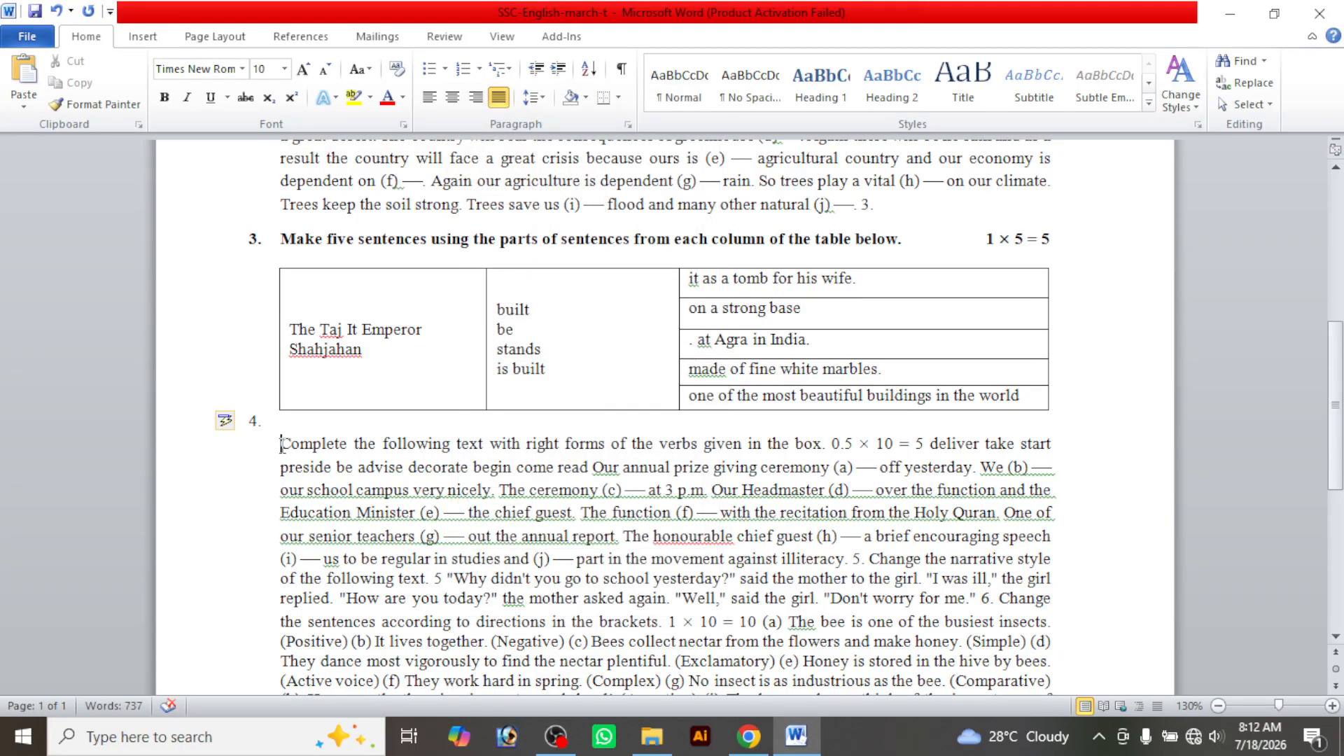
{"action": "key", "text": "BackSpace"}
{"action": "key", "text": "BackSpace"}
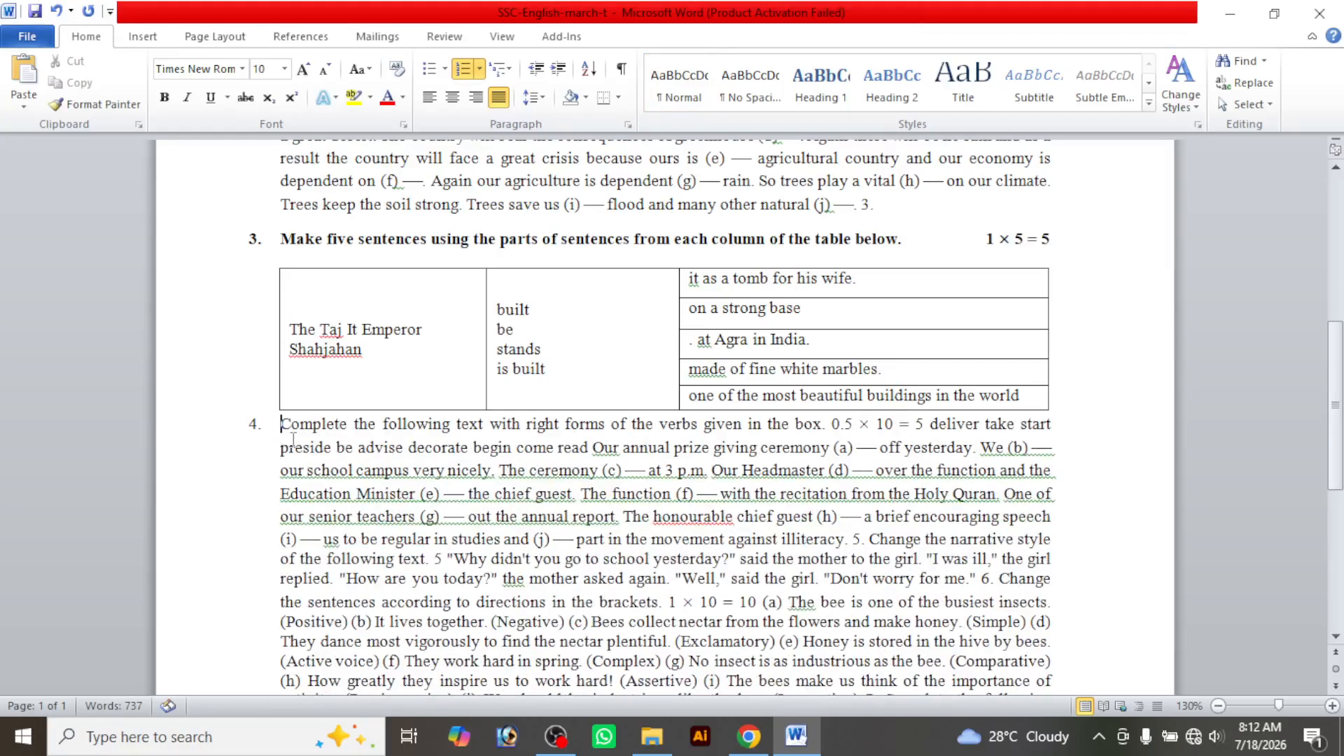
{"action": "left_click", "coordinate": [925, 428]}
{"action": "key", "text": "Return"}
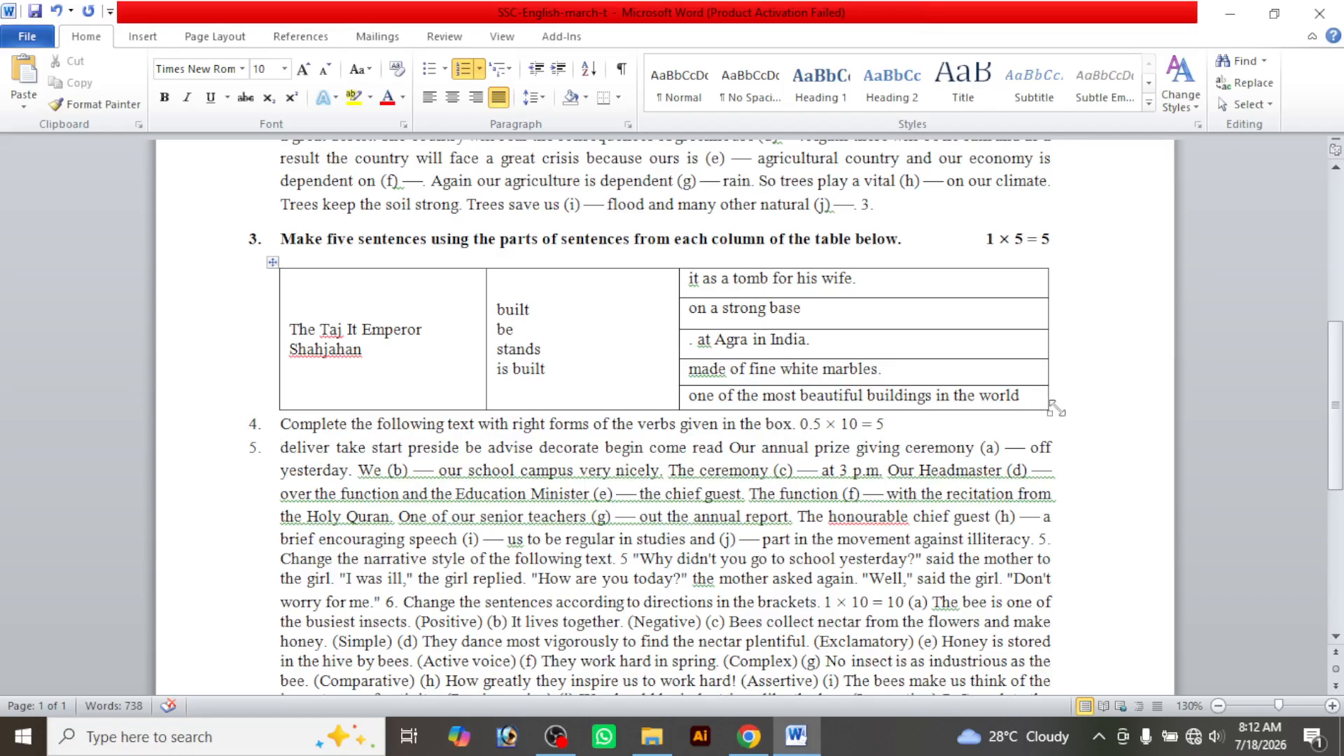
Add an unnumbered blank line between the question 3 table and the question 4 heading and reduce its font size to 5
{"action": "left_click", "coordinate": [283, 425]}
{"action": "key", "text": "Return"}
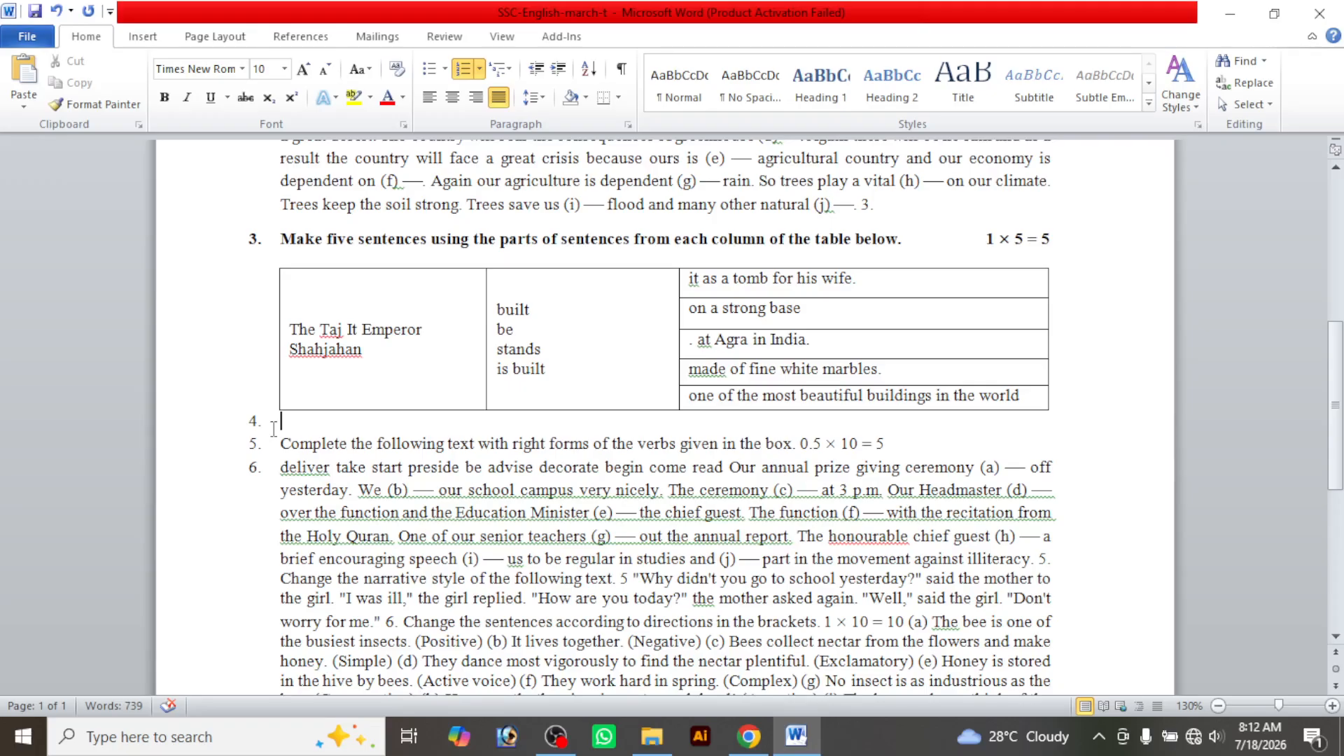
{"action": "key", "text": "BackSpace"}
{"action": "key", "text": "BackSpace"}
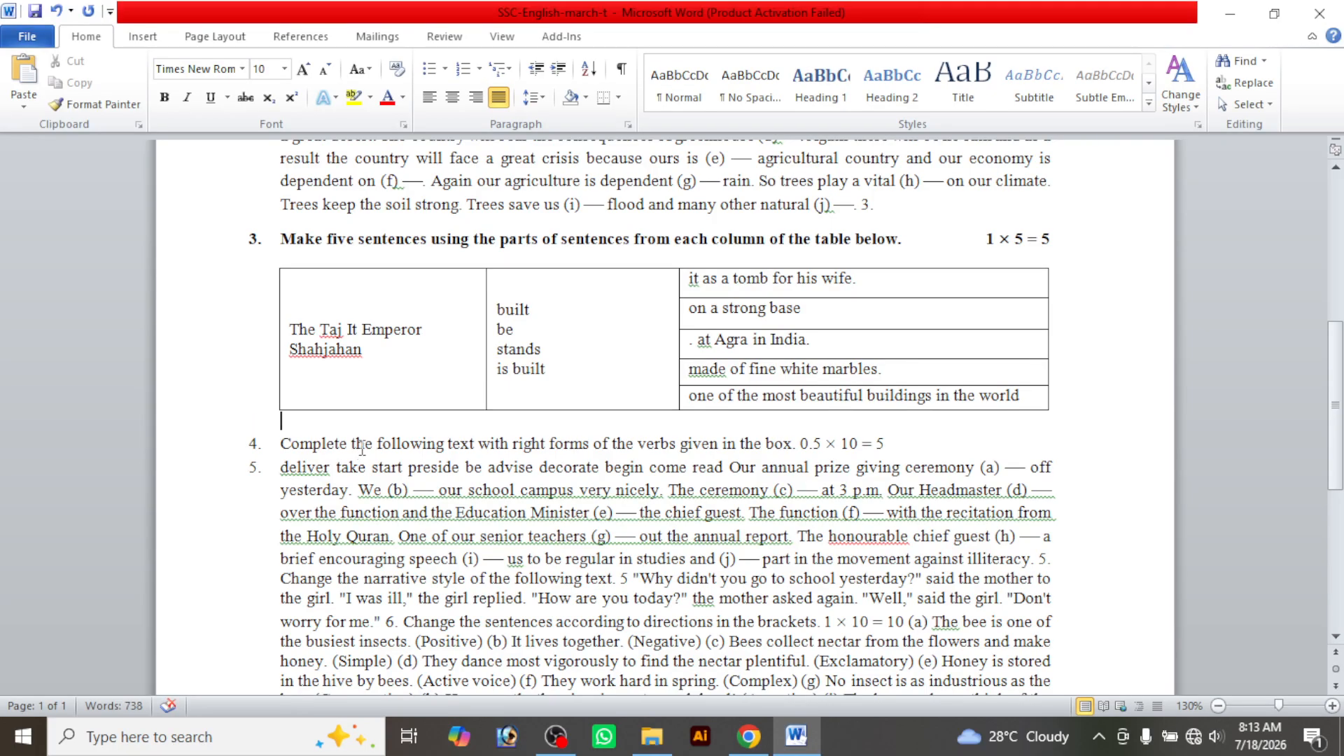
{"action": "key", "text": "ctrl+bracketleft"}
{"action": "key", "text": "ctrl+bracketleft"}
{"action": "key", "text": "ctrl+bracketleft"}
{"action": "key", "text": "ctrl+bracketleft"}
{"action": "key", "text": "ctrl+bracketleft"}
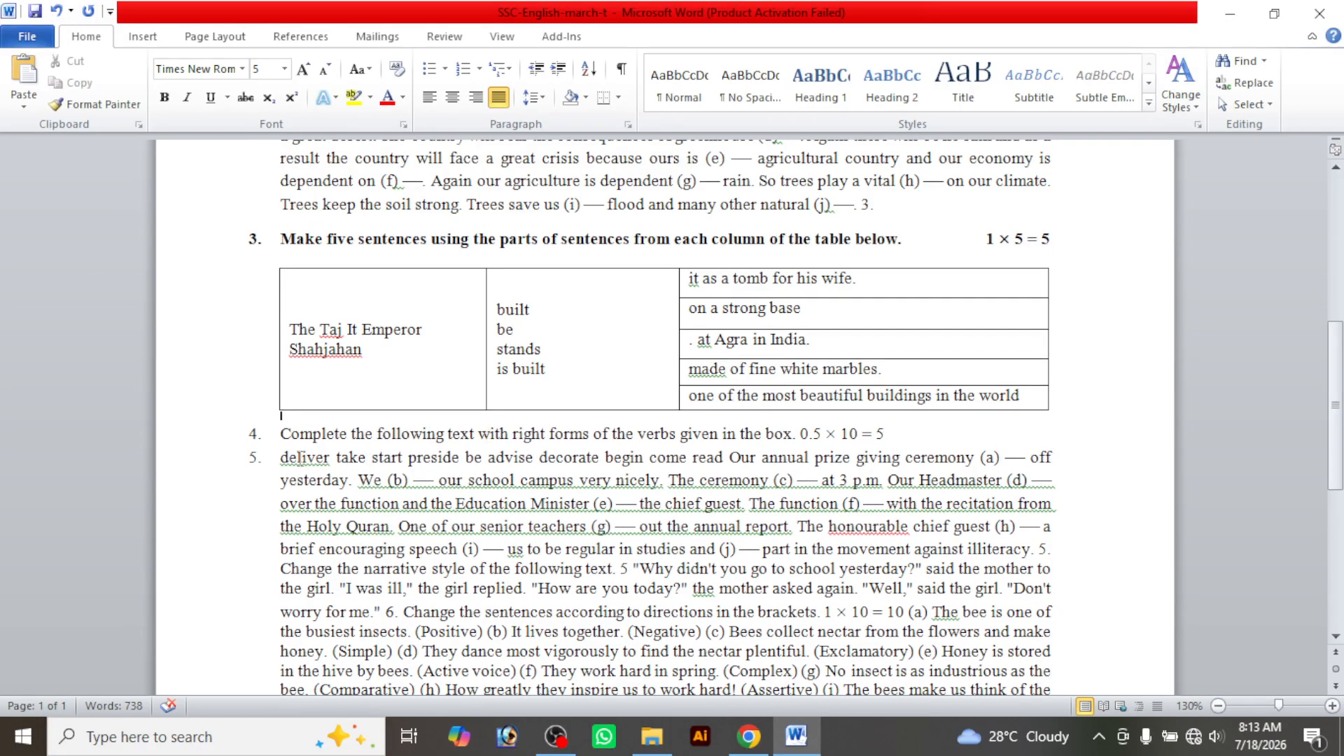
Remove the numbering from the "deliver take start" paragraph and make the "Complete the following text" heading bold
{"action": "key", "text": "BackSpace"}
{"action": "left_click", "coordinate": [189, 441]}
{"action": "key", "text": "ctrl+b"}
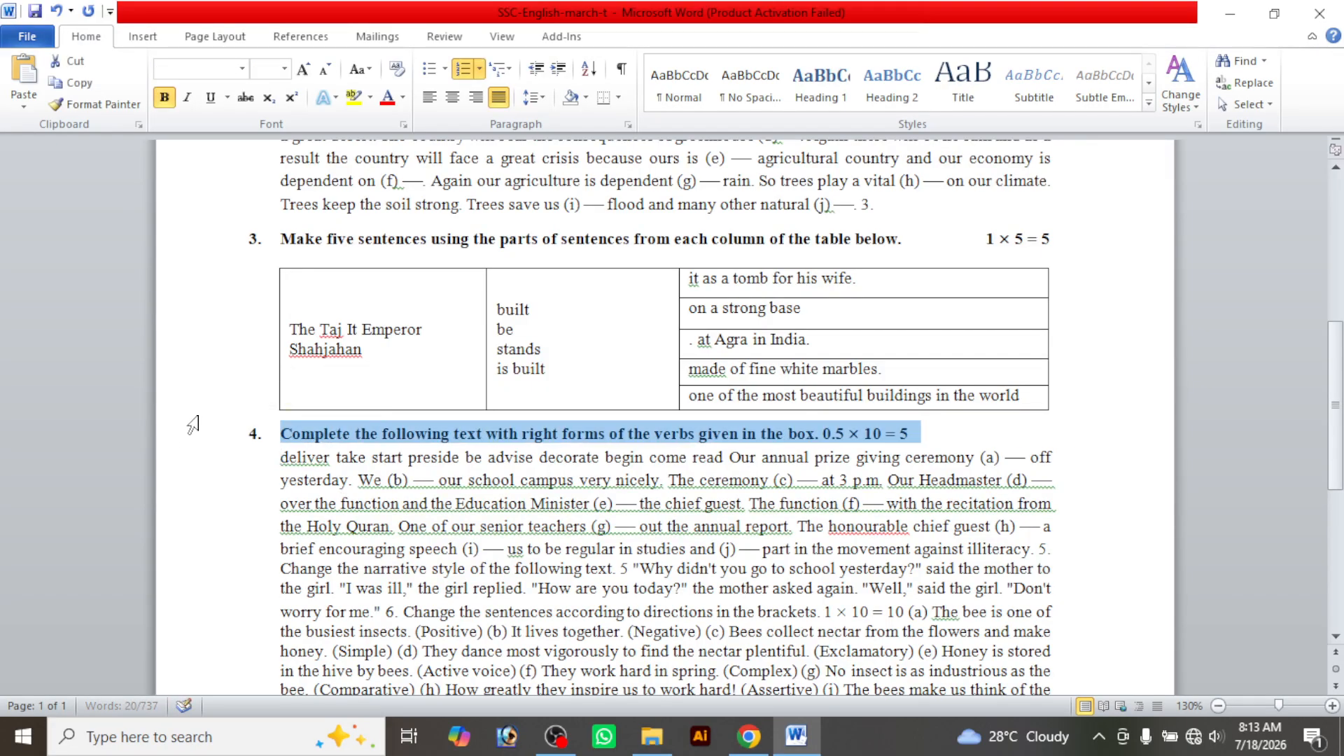
Tab the marks "0.5 × 10 = 5" over to the right margin of the question 4 heading line and save the document
{"action": "left_click", "coordinate": [887, 433]}
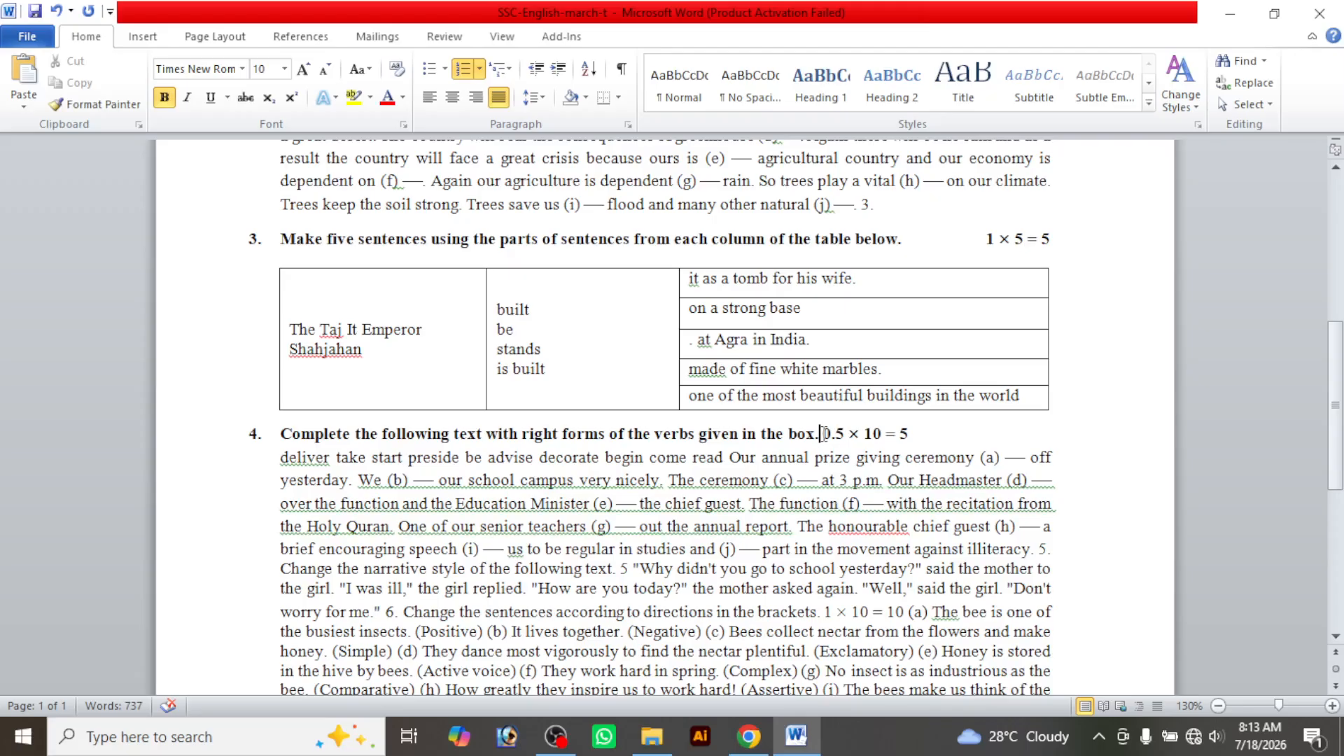
{"action": "key", "text": "Tab"}
{"action": "key", "text": "Tab"}
{"action": "key", "text": "Tab"}
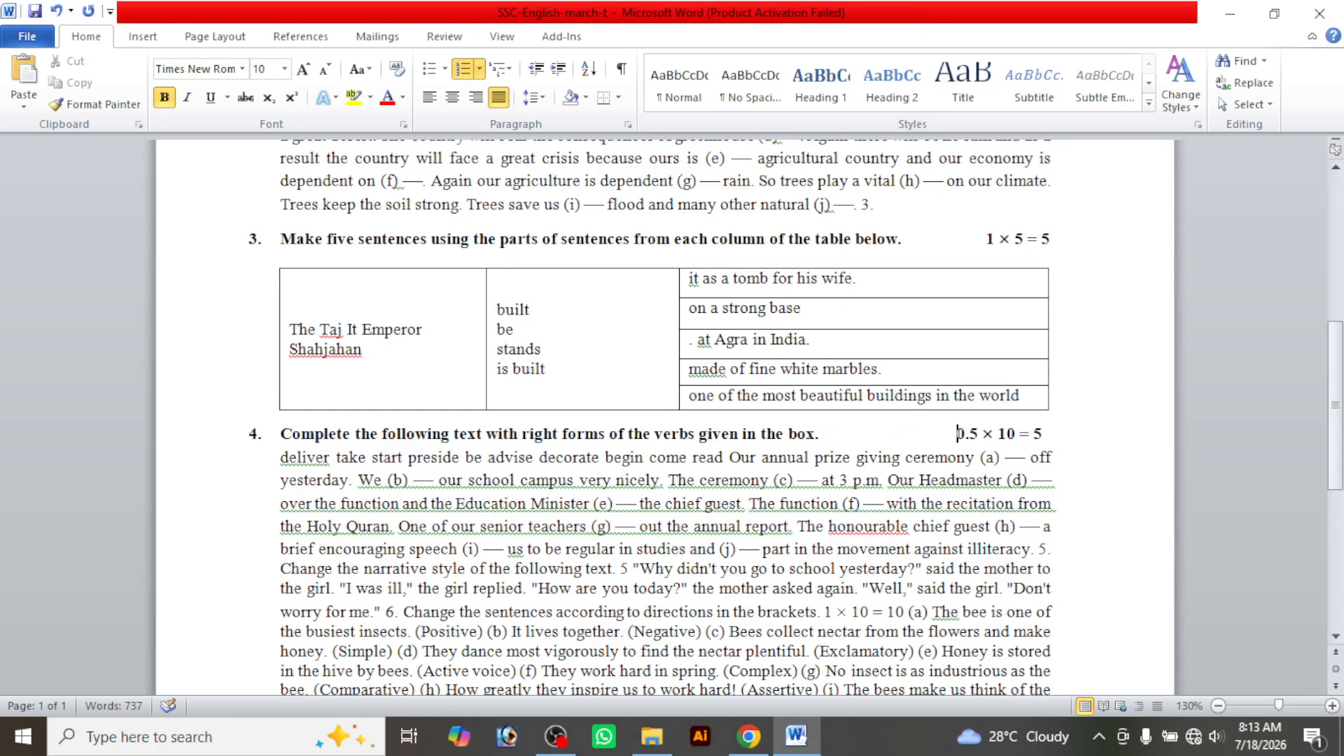
{"action": "key", "text": "ctrl+s"}
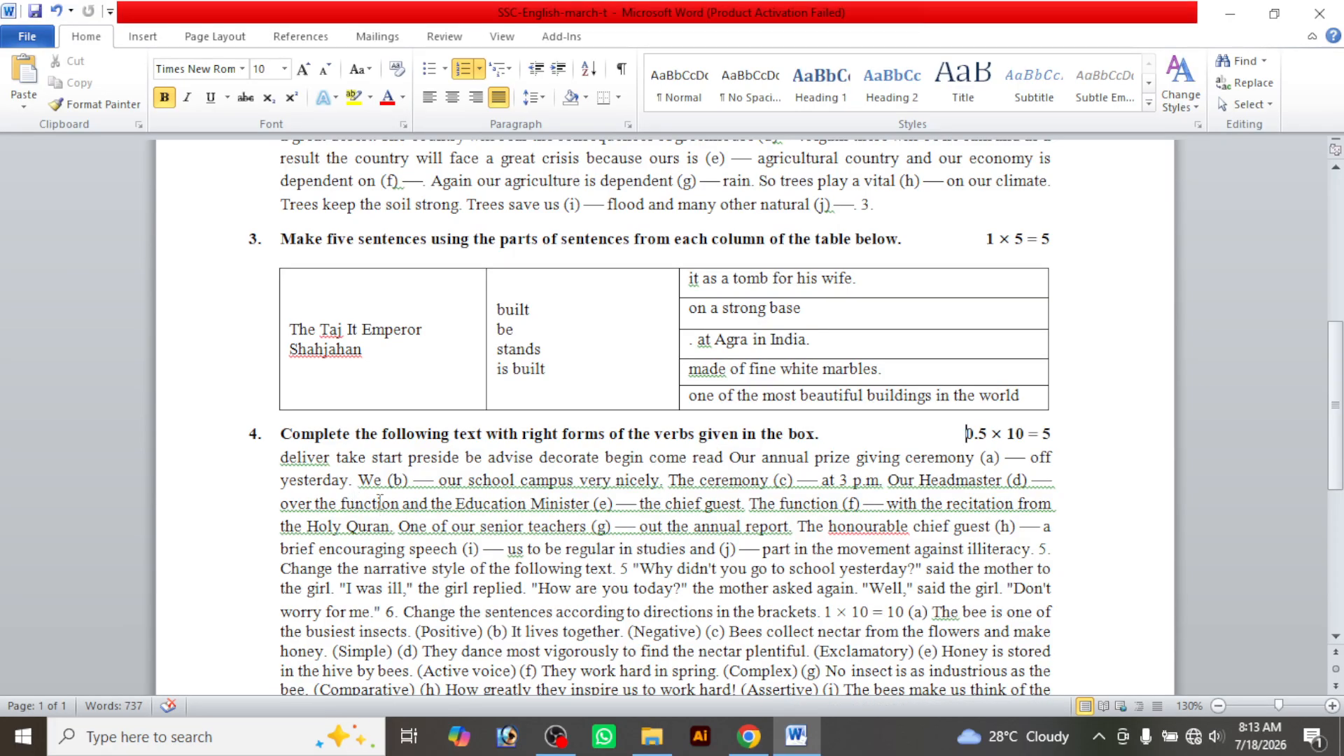
Look at question 4 in the source PDF and add two blank lines above the "deliver take start" paragraph in Word
{"action": "left_click", "coordinate": [749, 736]}
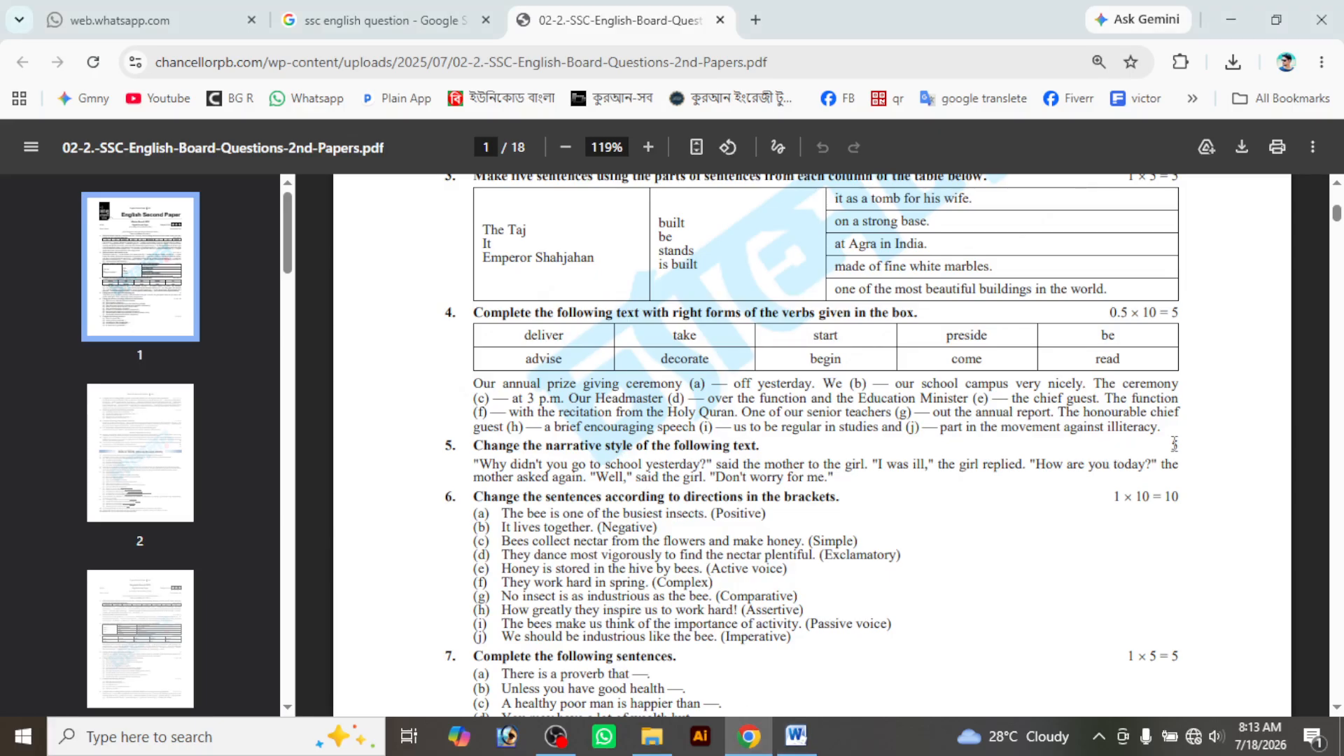
{"action": "left_click", "coordinate": [796, 735]}
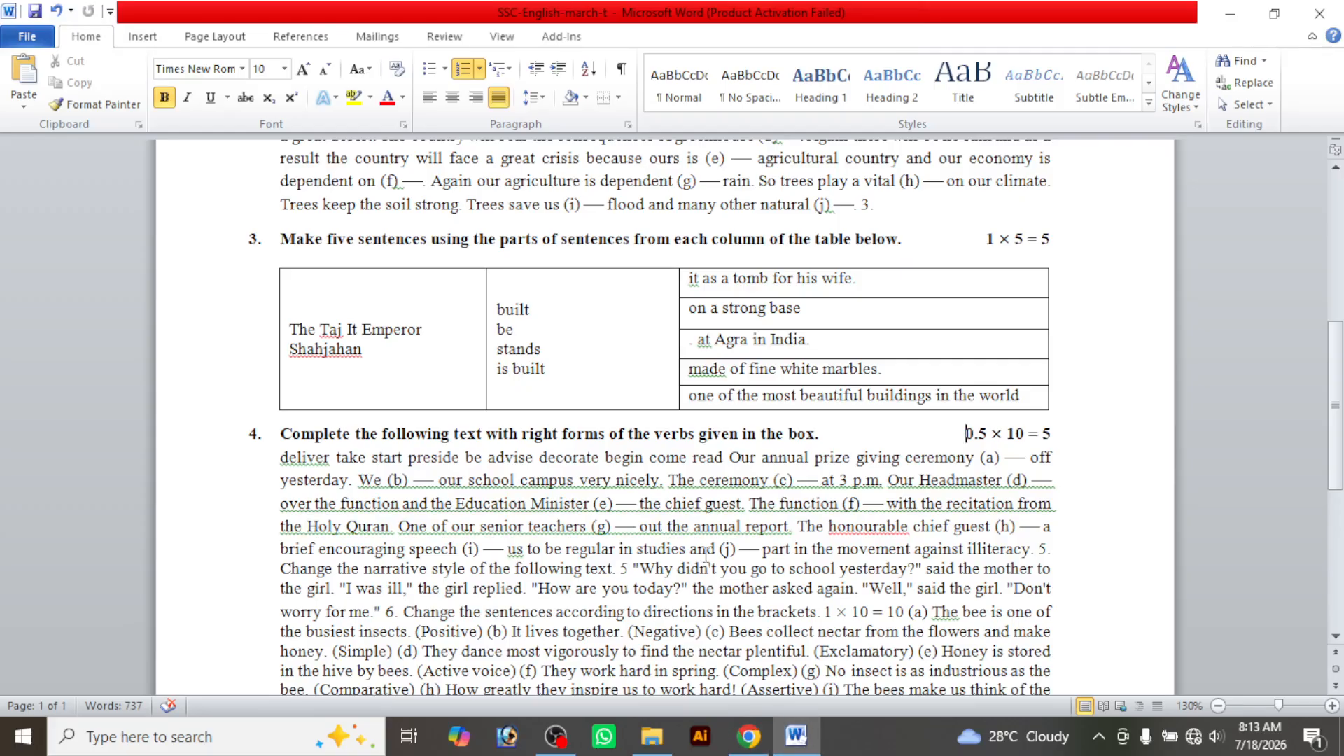
{"action": "left_click", "coordinate": [282, 459]}
{"action": "key", "text": "Return"}
{"action": "key", "text": "Return"}
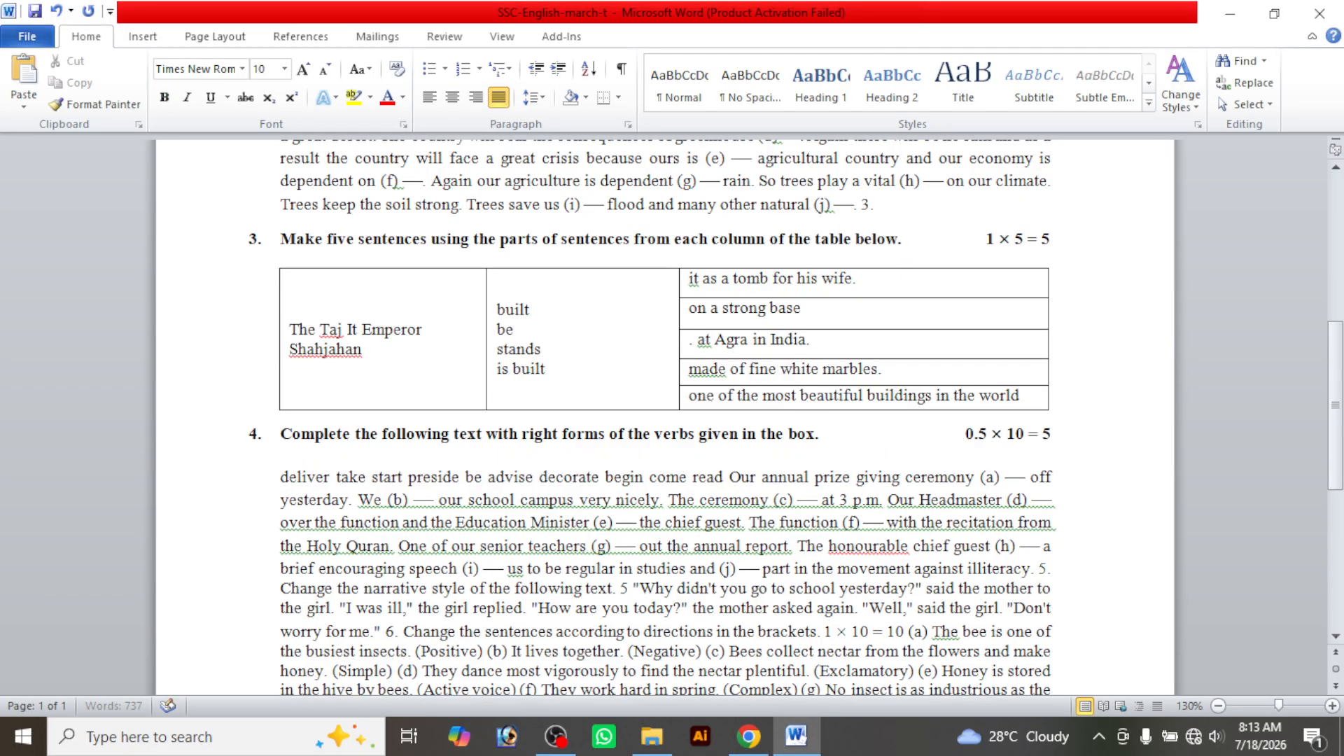
Check the verb box layout in the source PDF and insert a five-column, two-row table under the question 4 heading in Word
{"action": "left_click", "coordinate": [788, 736]}
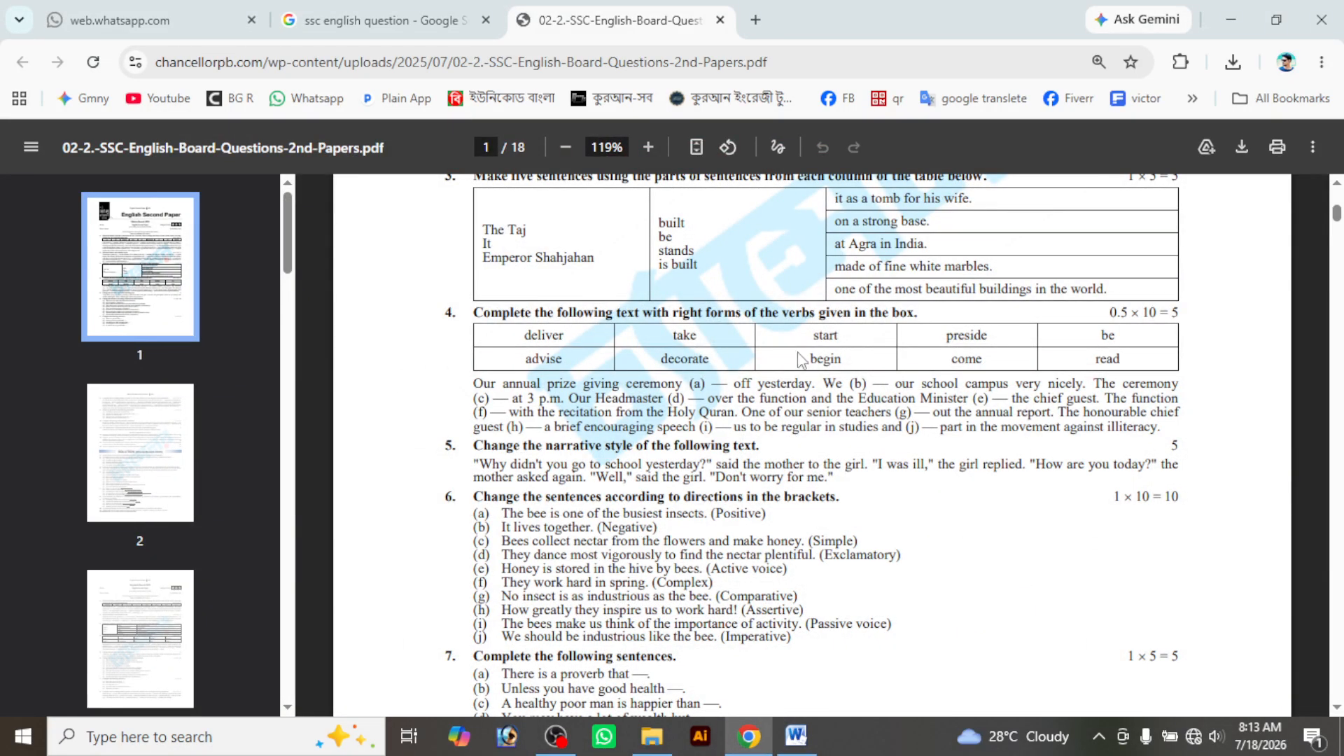
{"action": "left_click", "coordinate": [796, 735]}
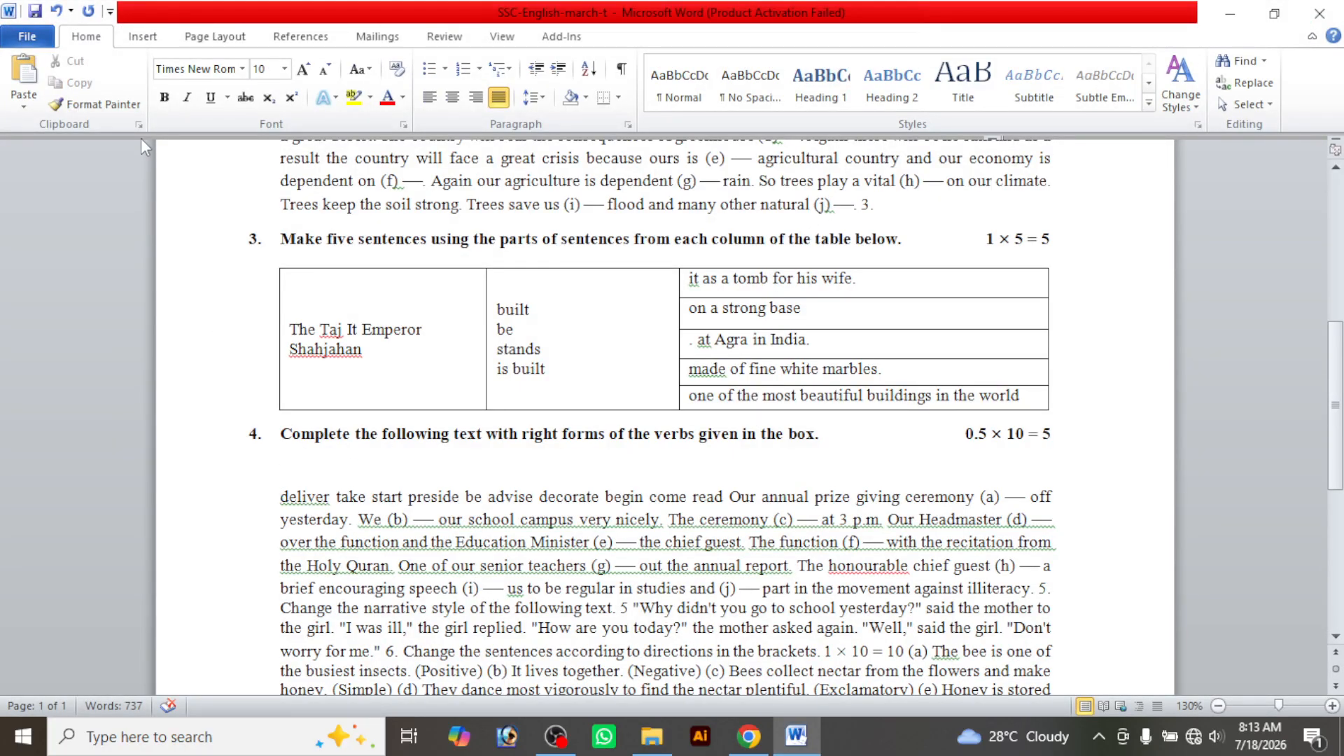
{"action": "left_click", "coordinate": [143, 36]}
{"action": "left_click", "coordinate": [156, 105]}
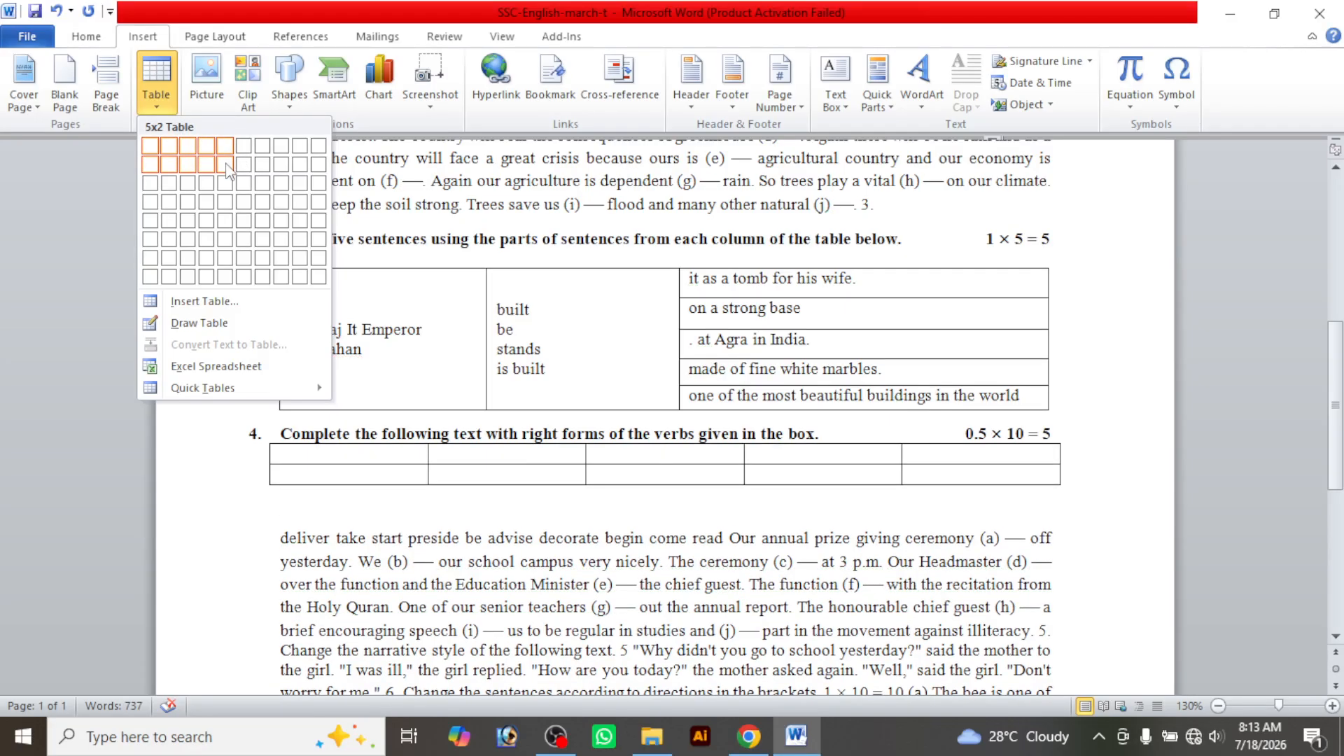
{"action": "left_click", "coordinate": [226, 165]}
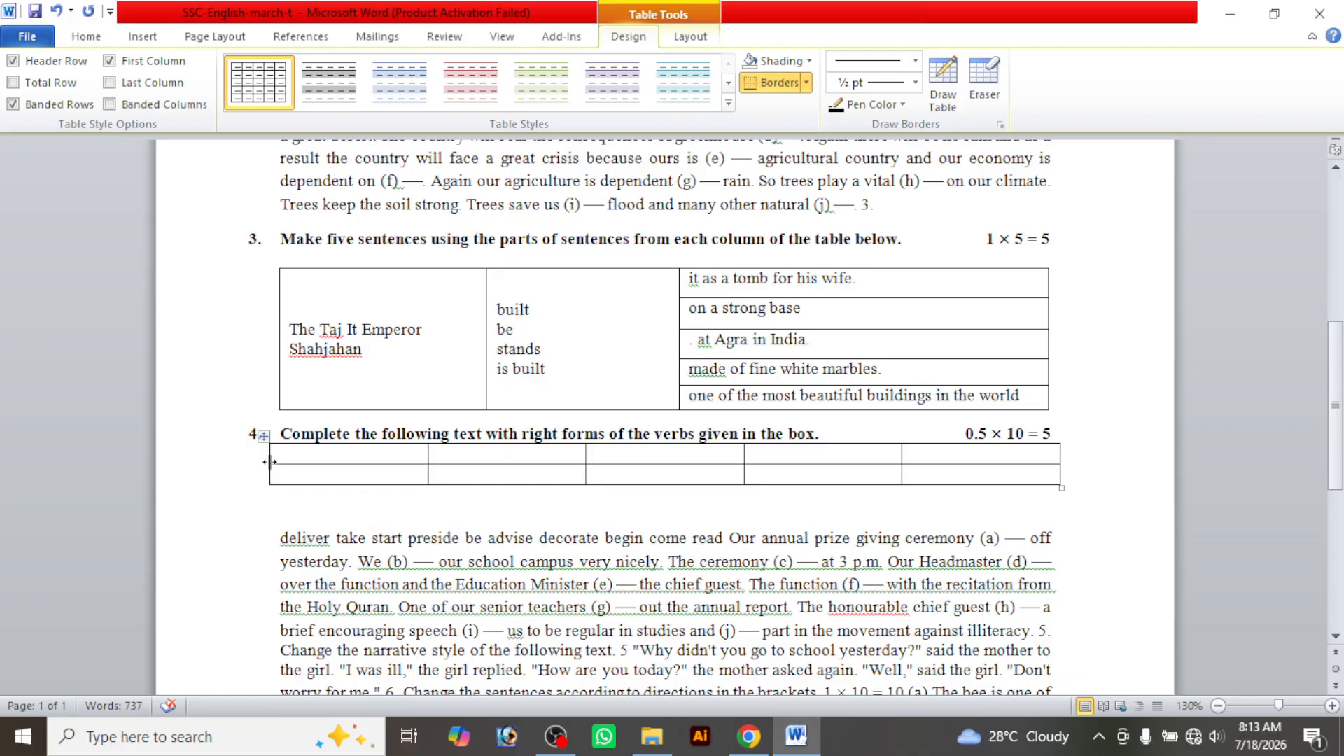
Fit the new table to the text margins with taller rows and delete the blank lines beneath it
{"action": "left_click_drag", "start_coordinate": [270, 462], "coordinate": [279, 460]}
{"action": "left_click_drag", "start_coordinate": [1058, 454], "coordinate": [1051, 505]}
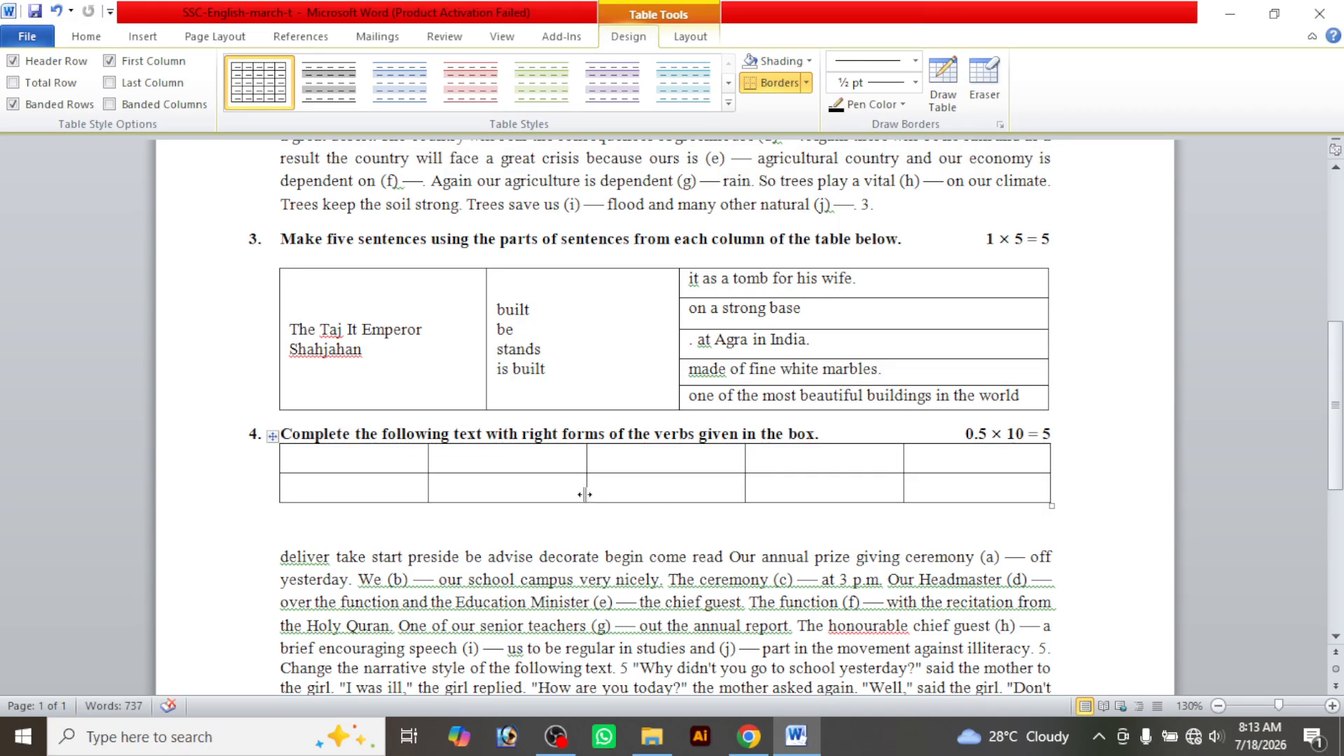
{"action": "left_click", "coordinate": [460, 512]}
{"action": "key", "text": "Delete"}
{"action": "key", "text": "Delete"}
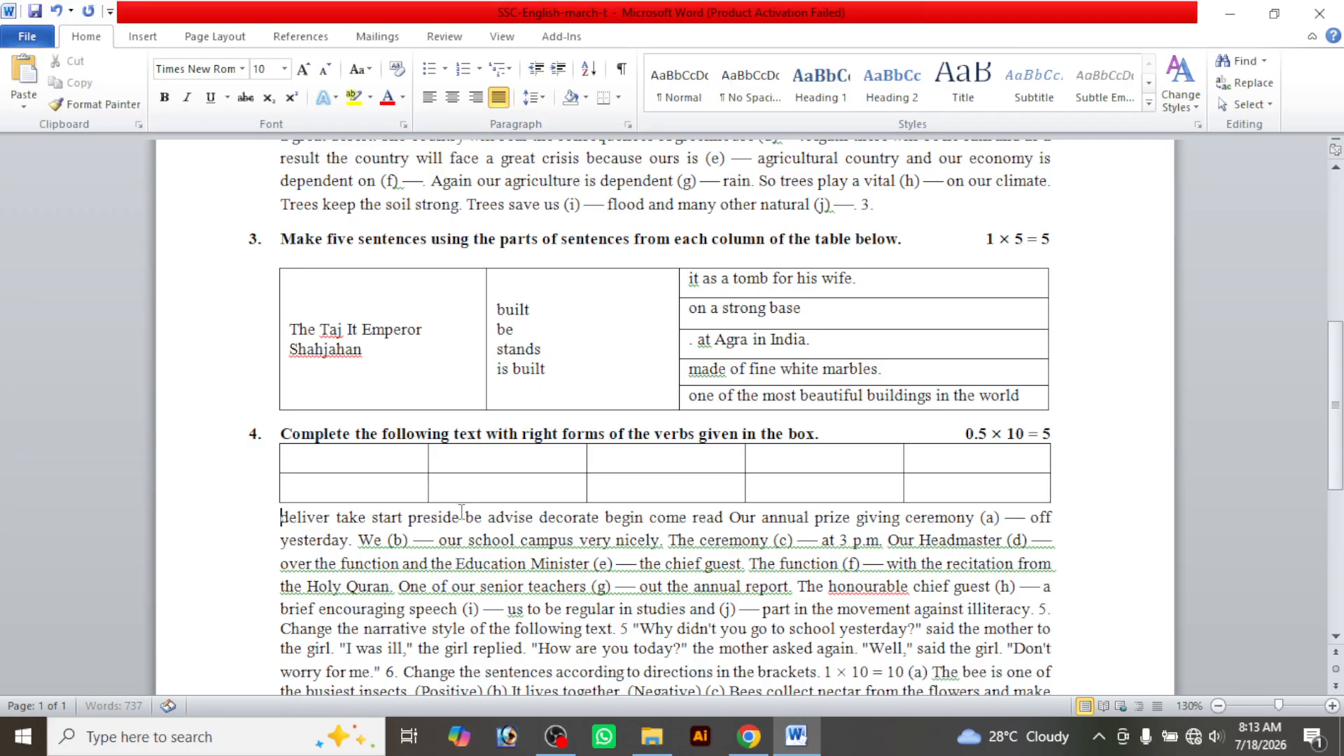
Check the verb order in the source PDF and move "deliver" and "take" from the paragraph into the first two cells of the top row
{"action": "left_click", "coordinate": [812, 749]}
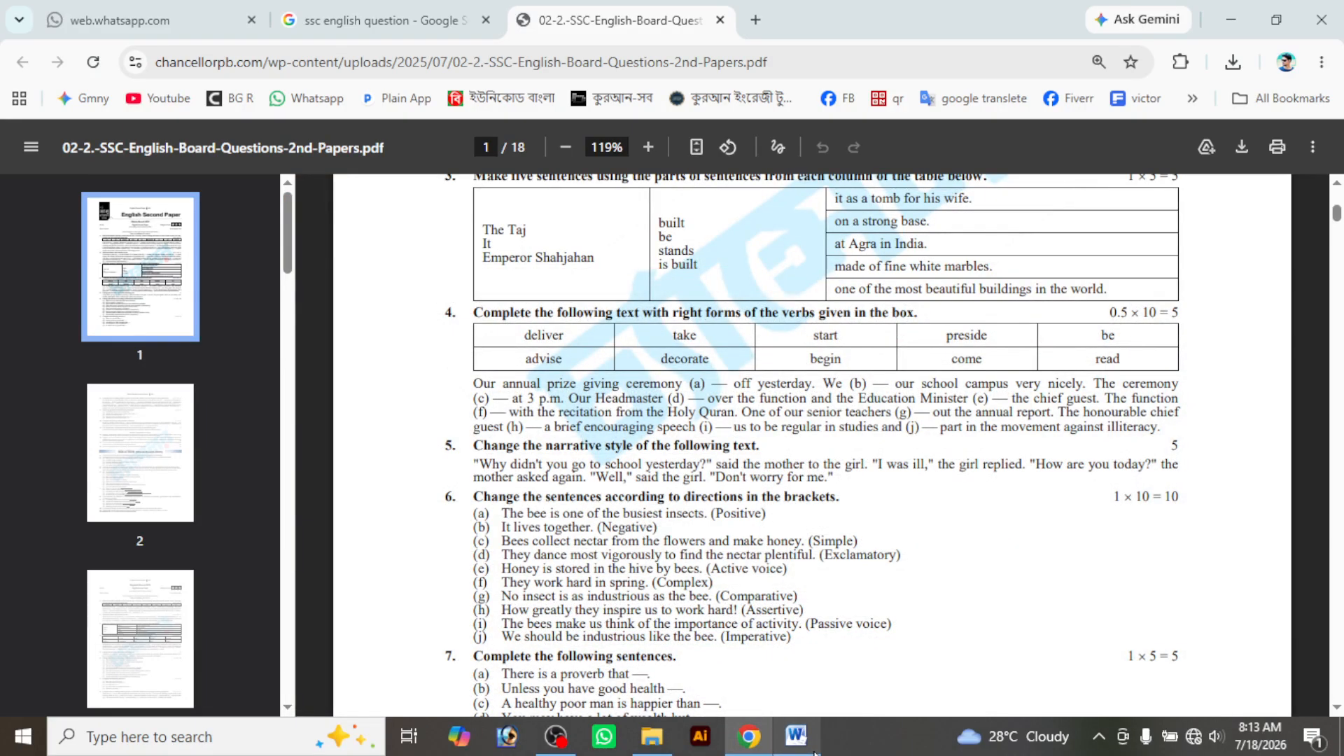
{"action": "left_click", "coordinate": [812, 749]}
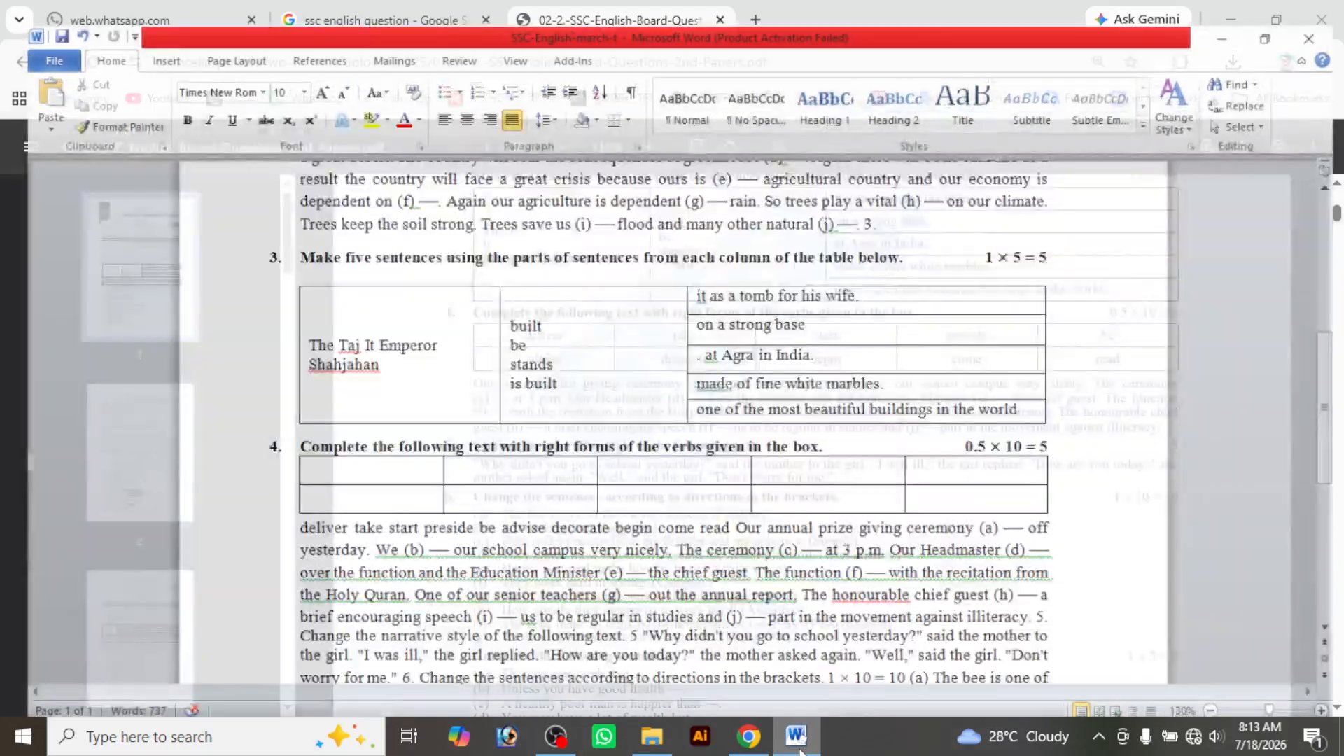
{"action": "double_click", "coordinate": [313, 524]}
{"action": "key", "text": "ctrl+x"}
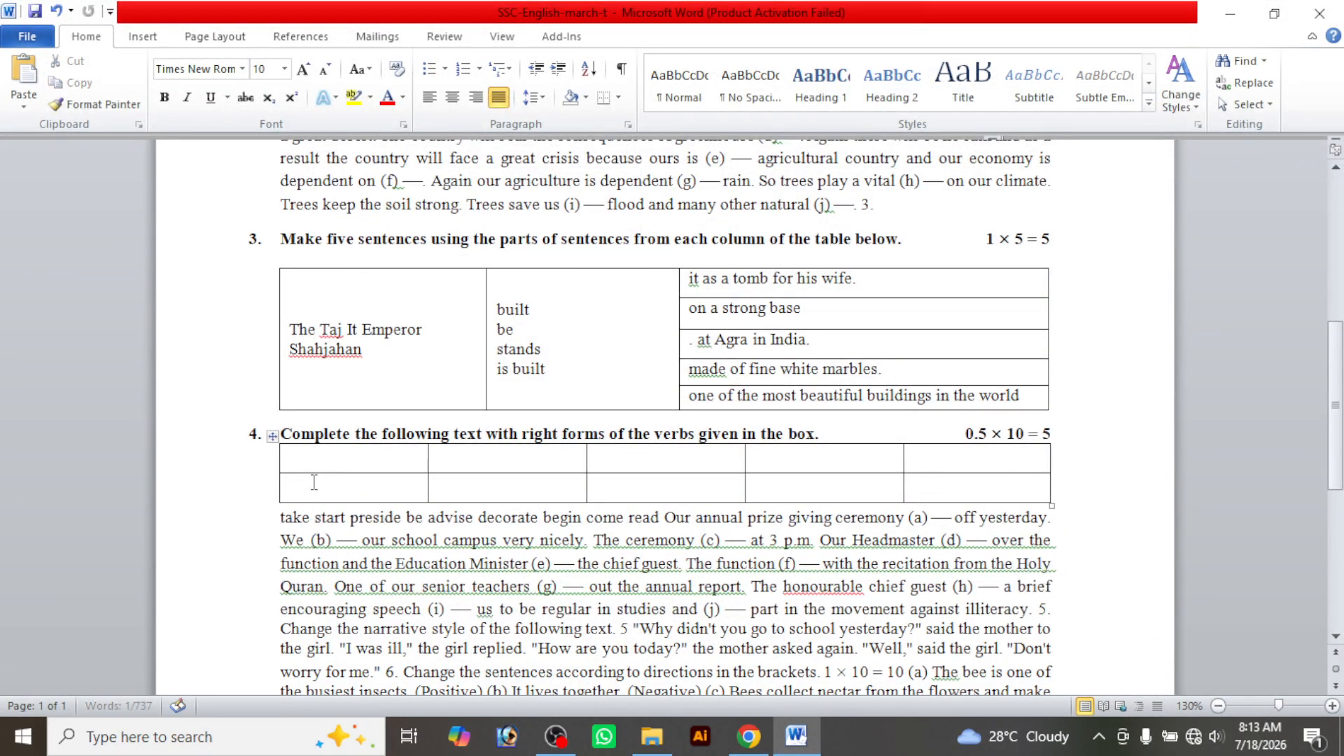
{"action": "left_click", "coordinate": [313, 464]}
{"action": "key", "text": "ctrl+v"}
{"action": "double_click", "coordinate": [294, 518]}
{"action": "key", "text": "ctrl+x"}
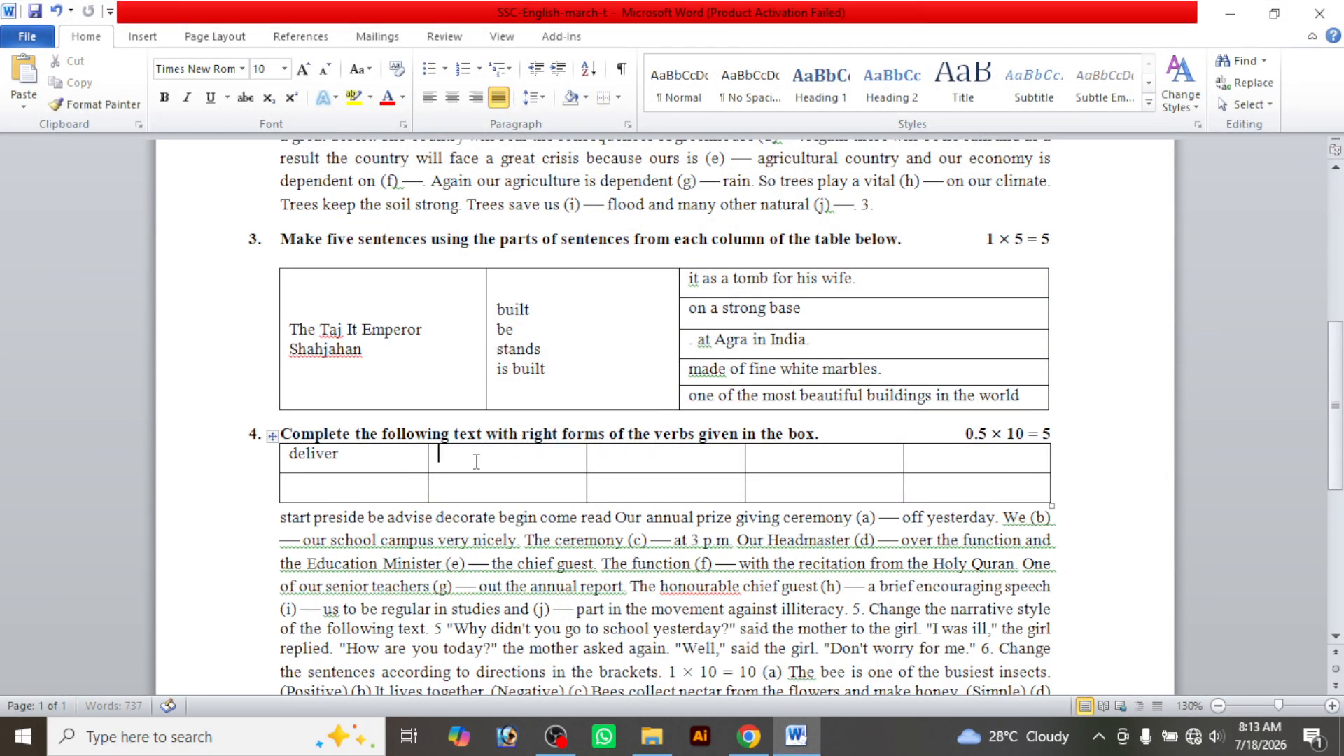
{"action": "left_click", "coordinate": [448, 459]}
{"action": "key", "text": "ctrl+v"}
Move "start", "preside" and "be" from the paragraph into the remaining three cells of the table's top row
{"action": "double_click", "coordinate": [294, 518]}
{"action": "key", "text": "ctrl+x"}
{"action": "left_click", "coordinate": [630, 459]}
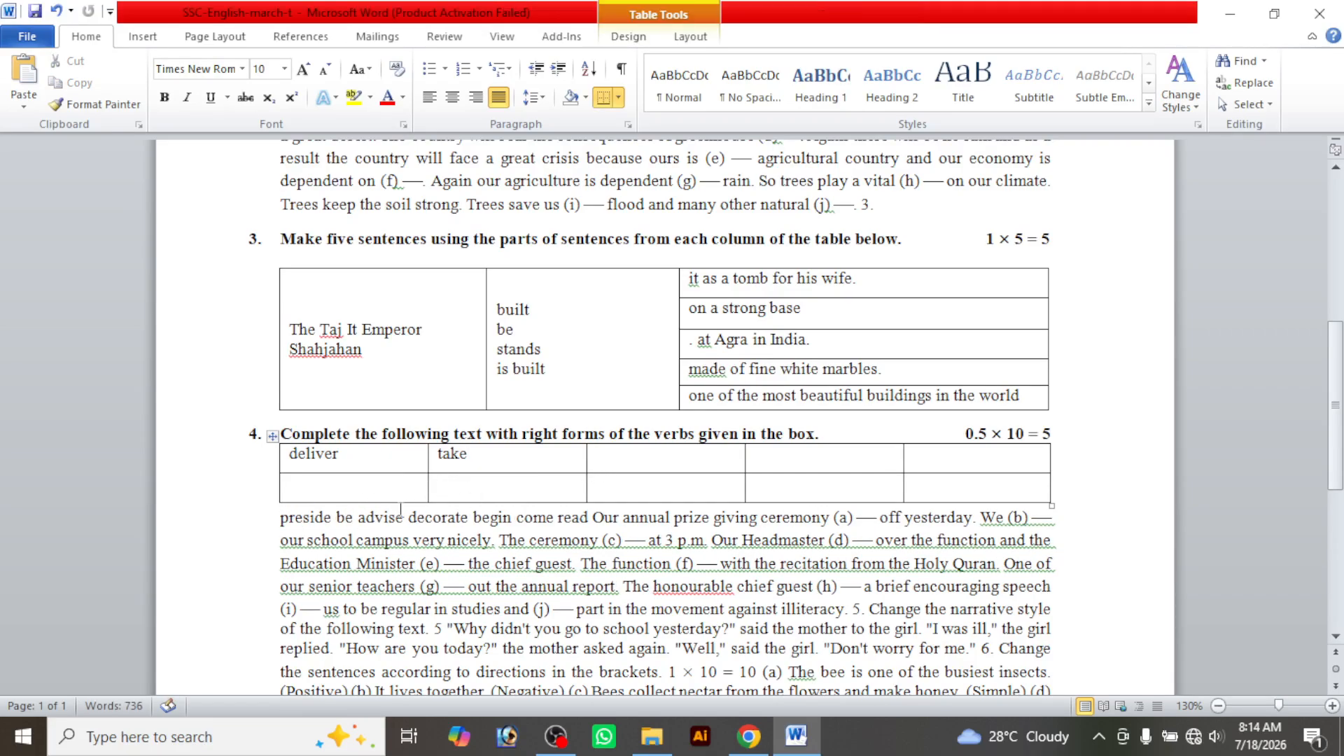
{"action": "key", "text": "ctrl+v"}
{"action": "double_click", "coordinate": [302, 518]}
{"action": "key", "text": "ctrl+x"}
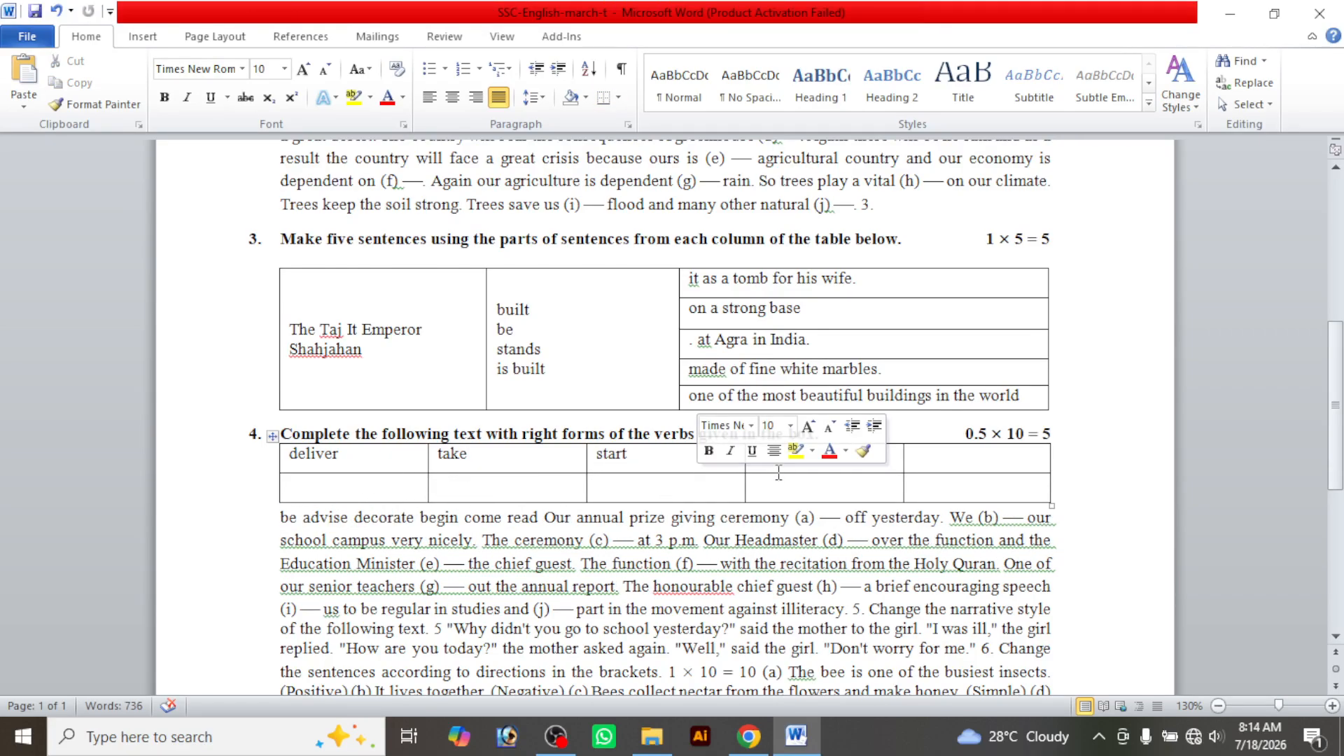
{"action": "left_click", "coordinate": [774, 461]}
{"action": "key", "text": "ctrl+v"}
{"action": "double_click", "coordinate": [289, 518]}
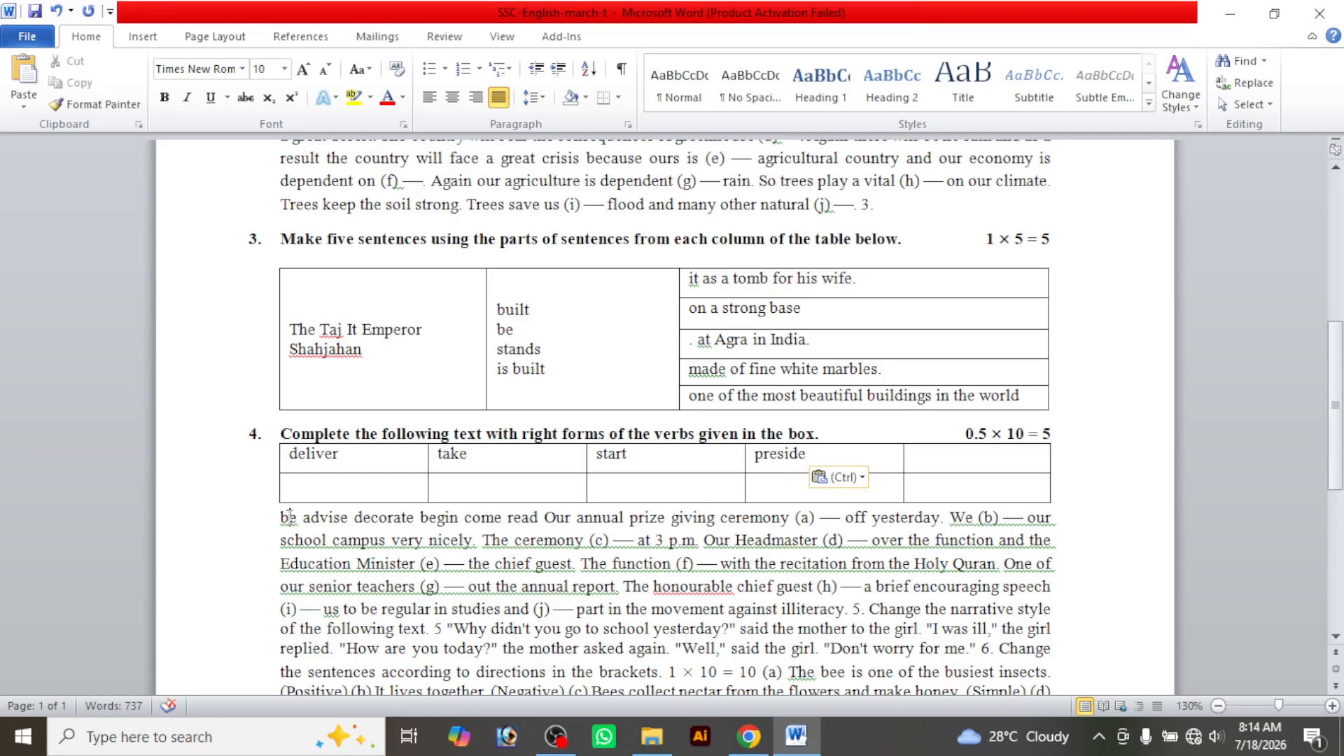
{"action": "key", "text": "ctrl+x"}
{"action": "left_click", "coordinate": [917, 455]}
{"action": "key", "text": "ctrl+v"}
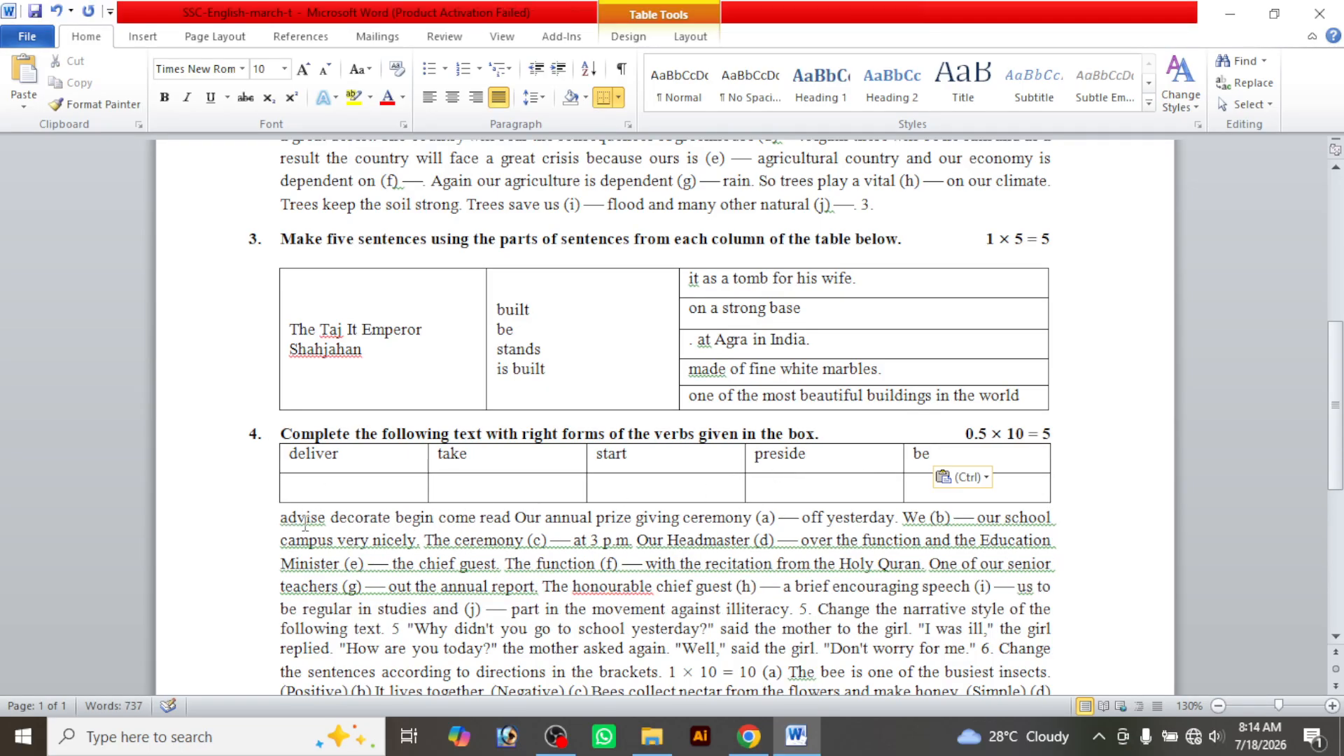
Move "advise" and "decorate" from the paragraph into the first two cells of the table's second row
{"action": "double_click", "coordinate": [305, 518]}
{"action": "key", "text": "ctrl+x"}
{"action": "left_click", "coordinate": [302, 487]}
{"action": "key", "text": "ctrl+v"}
{"action": "double_click", "coordinate": [313, 517]}
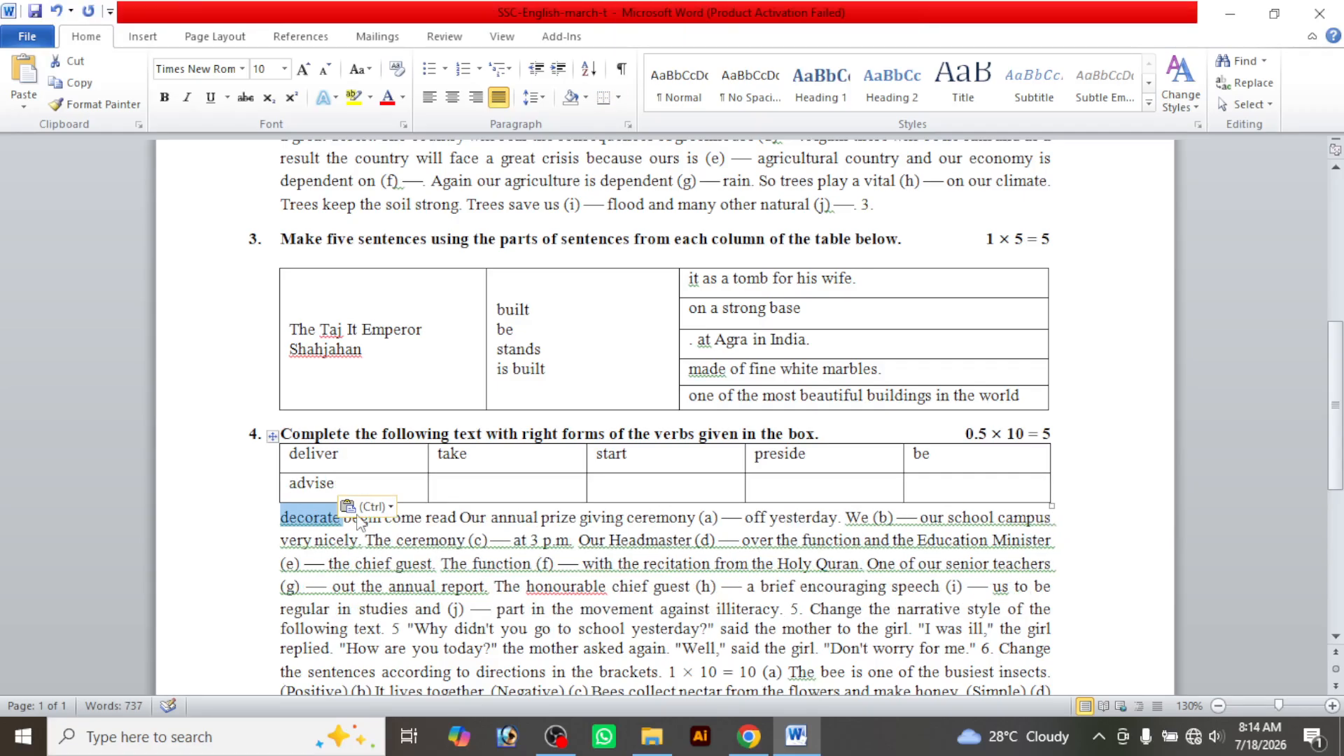
{"action": "key", "text": "ctrl+x"}
{"action": "left_click", "coordinate": [501, 487]}
{"action": "key", "text": "ctrl+v"}
Move "begin", "come" and "read" from the paragraph into the remaining three cells of the table's second row
{"action": "double_click", "coordinate": [309, 518]}
{"action": "key", "text": "ctrl+x"}
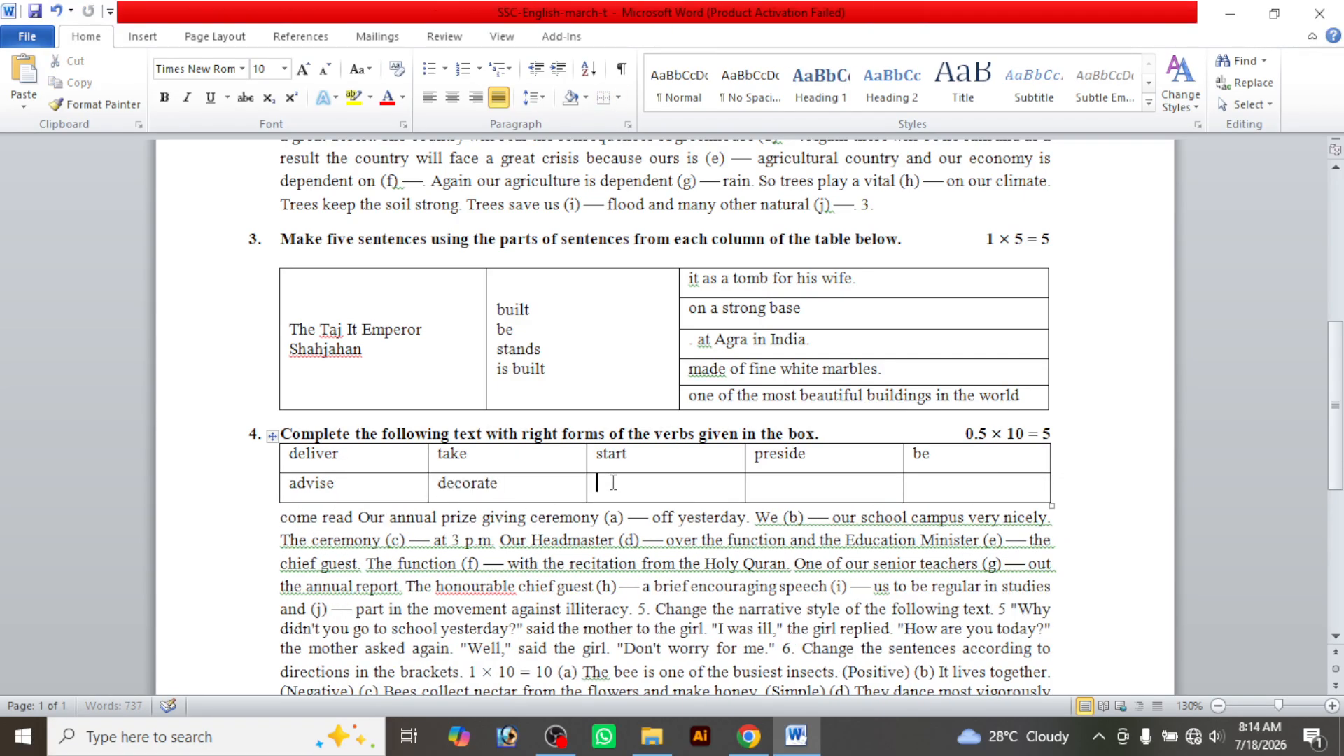
{"action": "left_click", "coordinate": [615, 483]}
{"action": "key", "text": "ctrl+v"}
{"action": "double_click", "coordinate": [301, 518]}
{"action": "key", "text": "ctrl+x"}
{"action": "left_click", "coordinate": [770, 486]}
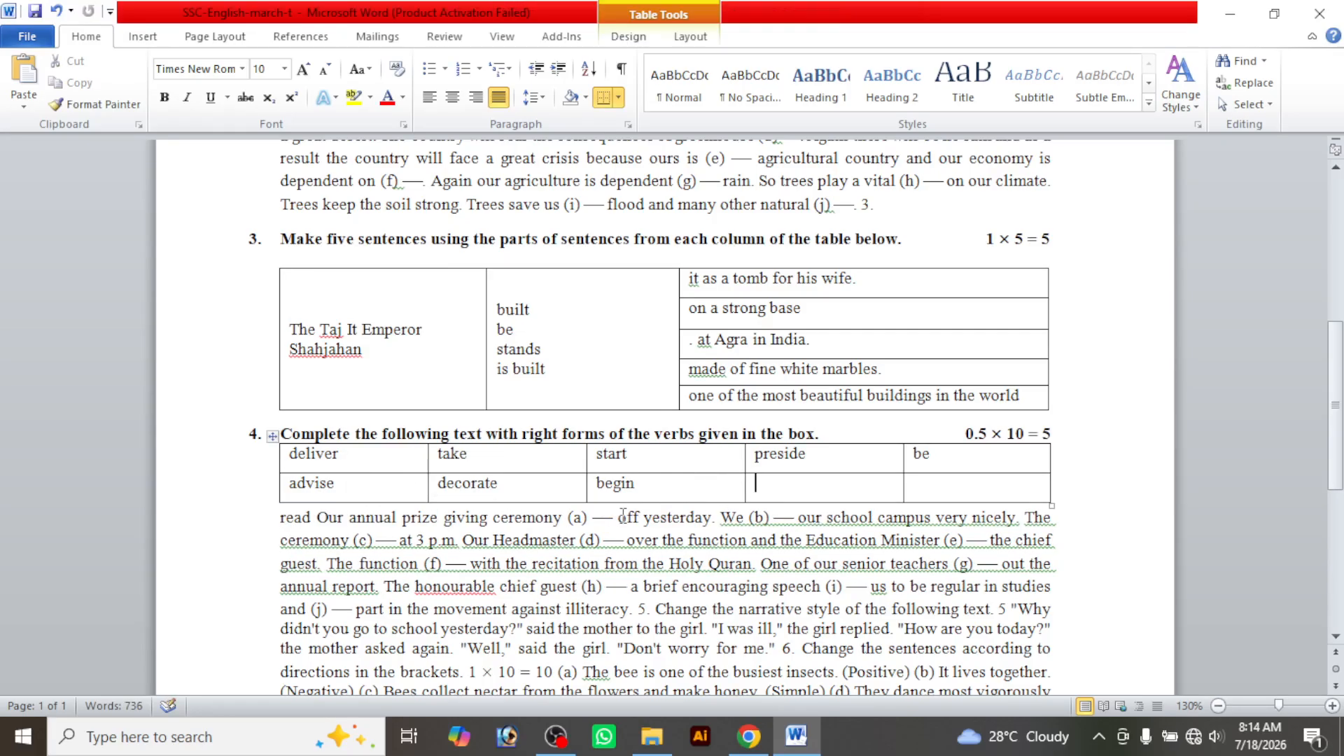
{"action": "key", "text": "ctrl+v"}
{"action": "double_click", "coordinate": [294, 519]}
{"action": "key", "text": "ctrl+x"}
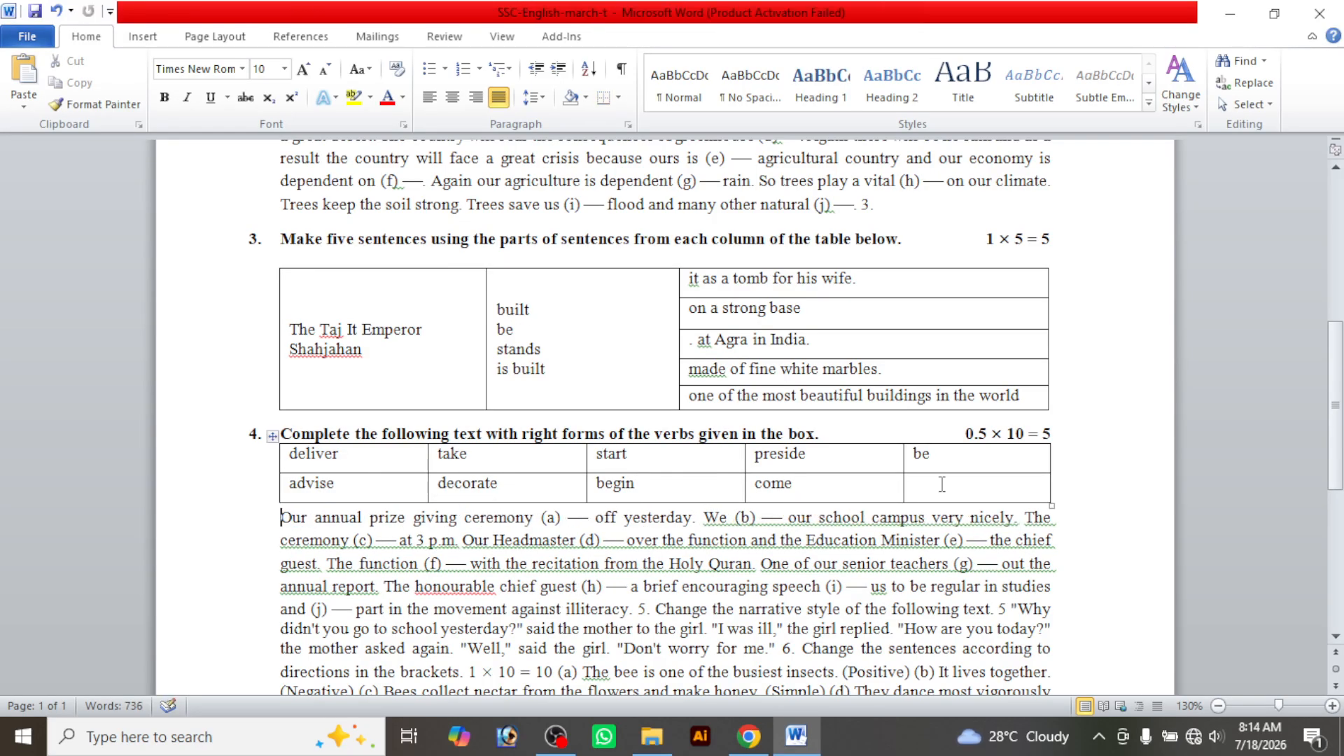
{"action": "left_click", "coordinate": [939, 485]}
{"action": "key", "text": "ctrl+v"}
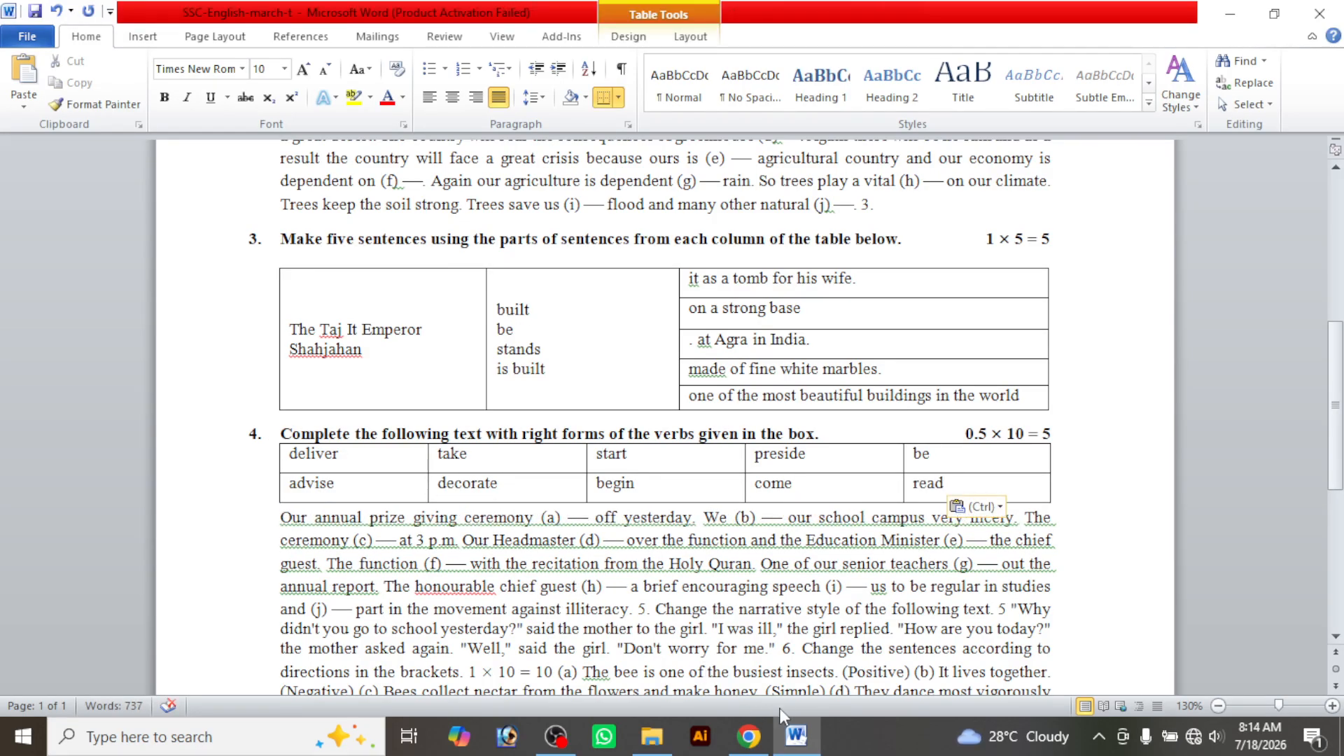
Check the verb table's layout in the source PDF and centre the whole question 4 verb table on the page
{"action": "left_click", "coordinate": [801, 740]}
{"action": "left_click", "coordinate": [800, 739]}
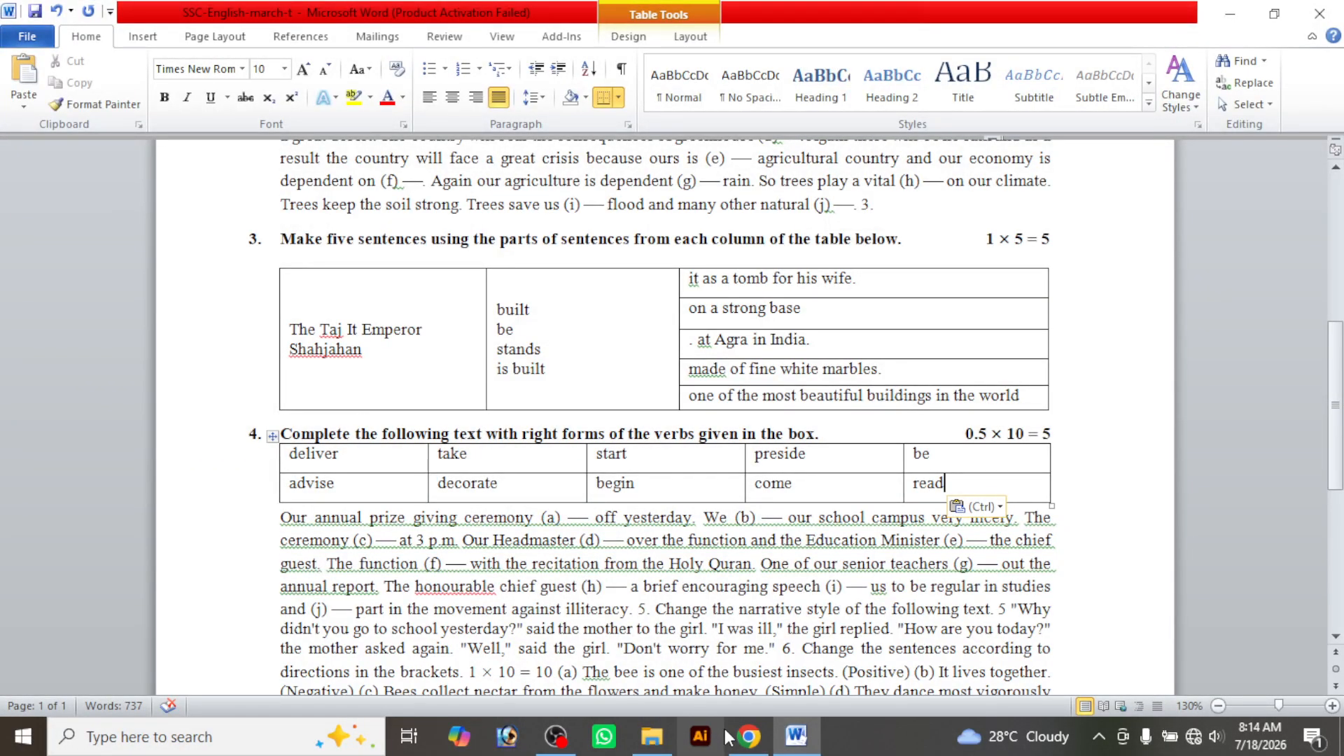
{"action": "left_click", "coordinate": [749, 737]}
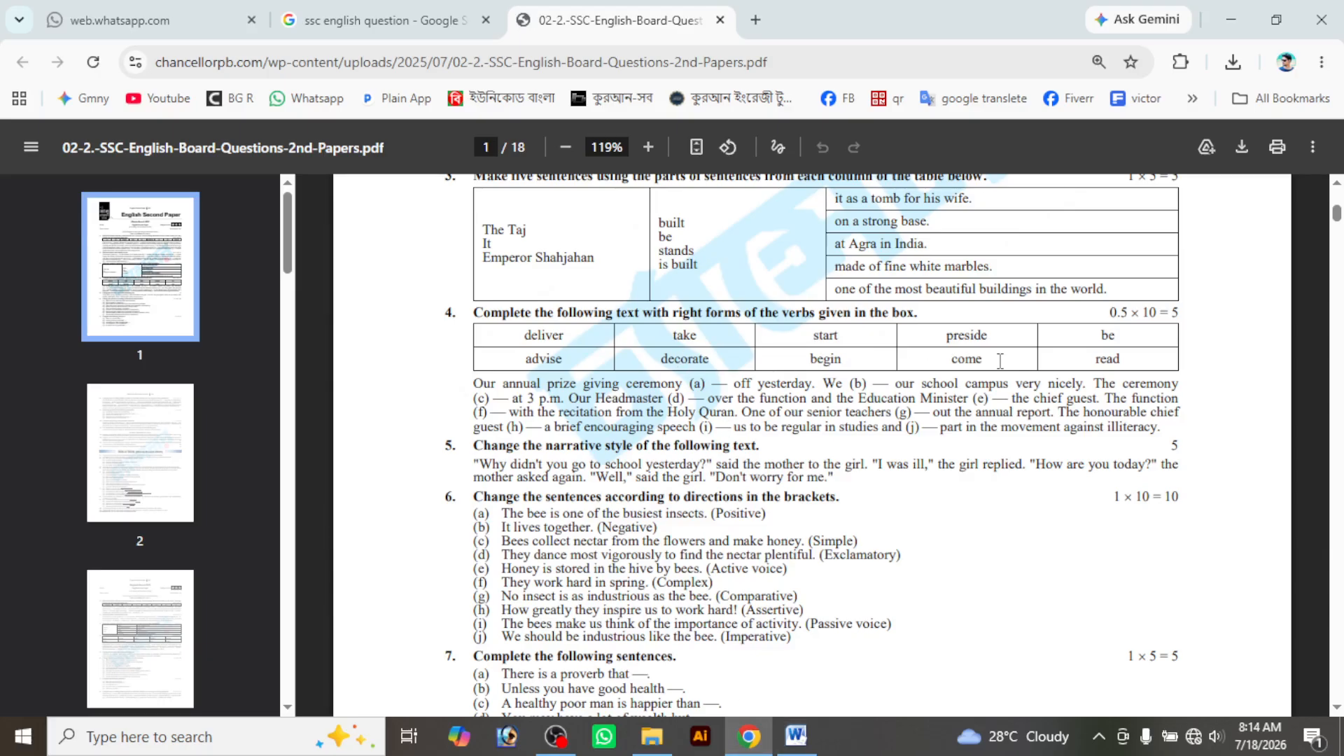
{"action": "left_click", "coordinate": [796, 737]}
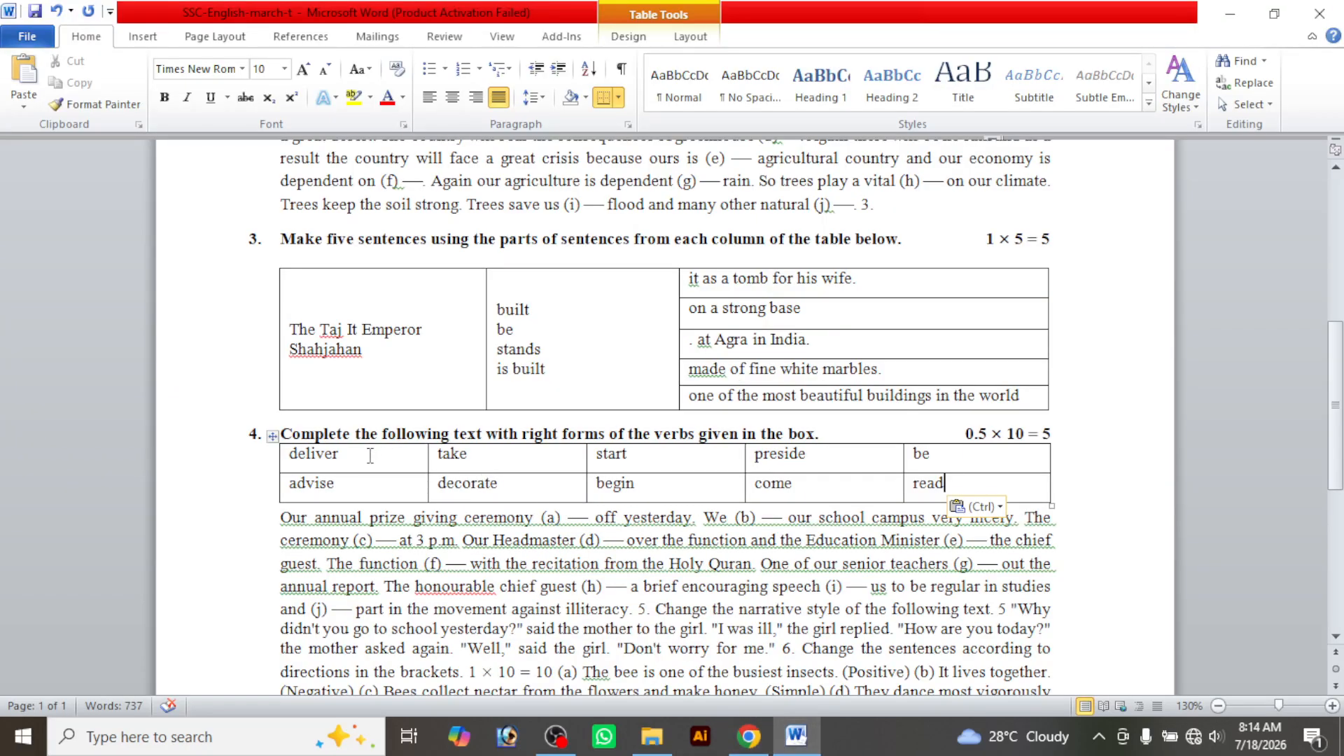
{"action": "left_click_drag", "start_coordinate": [370, 455], "coordinate": [1050, 486]}
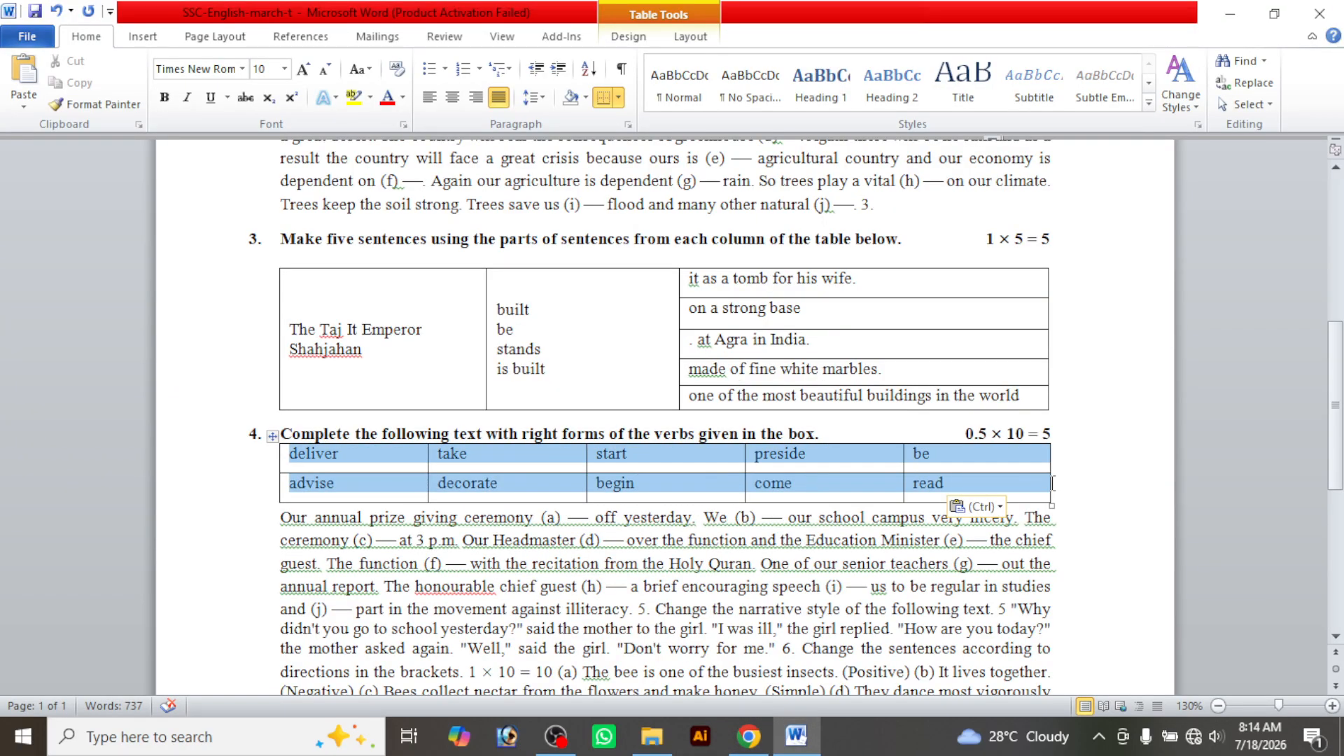
{"action": "left_click", "coordinate": [670, 463]}
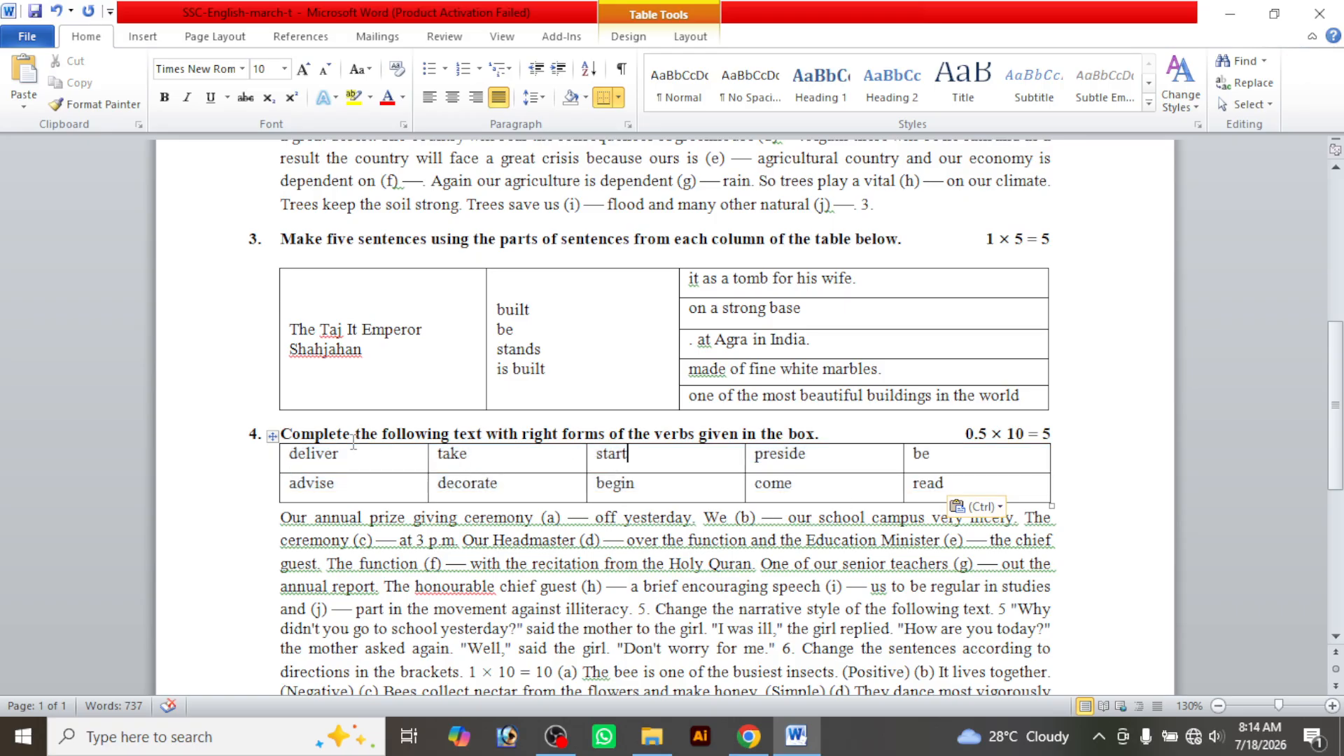
{"action": "left_click", "coordinate": [273, 435]}
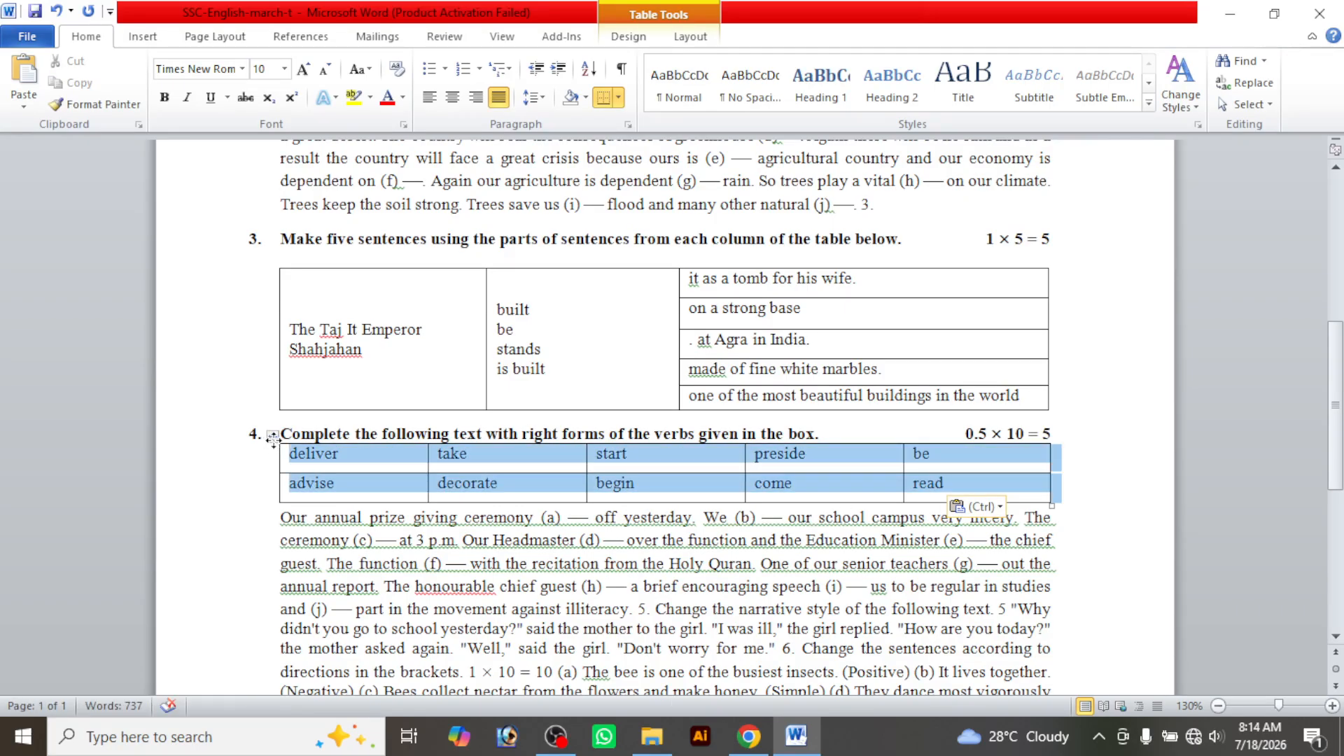
{"action": "left_click", "coordinate": [451, 99]}
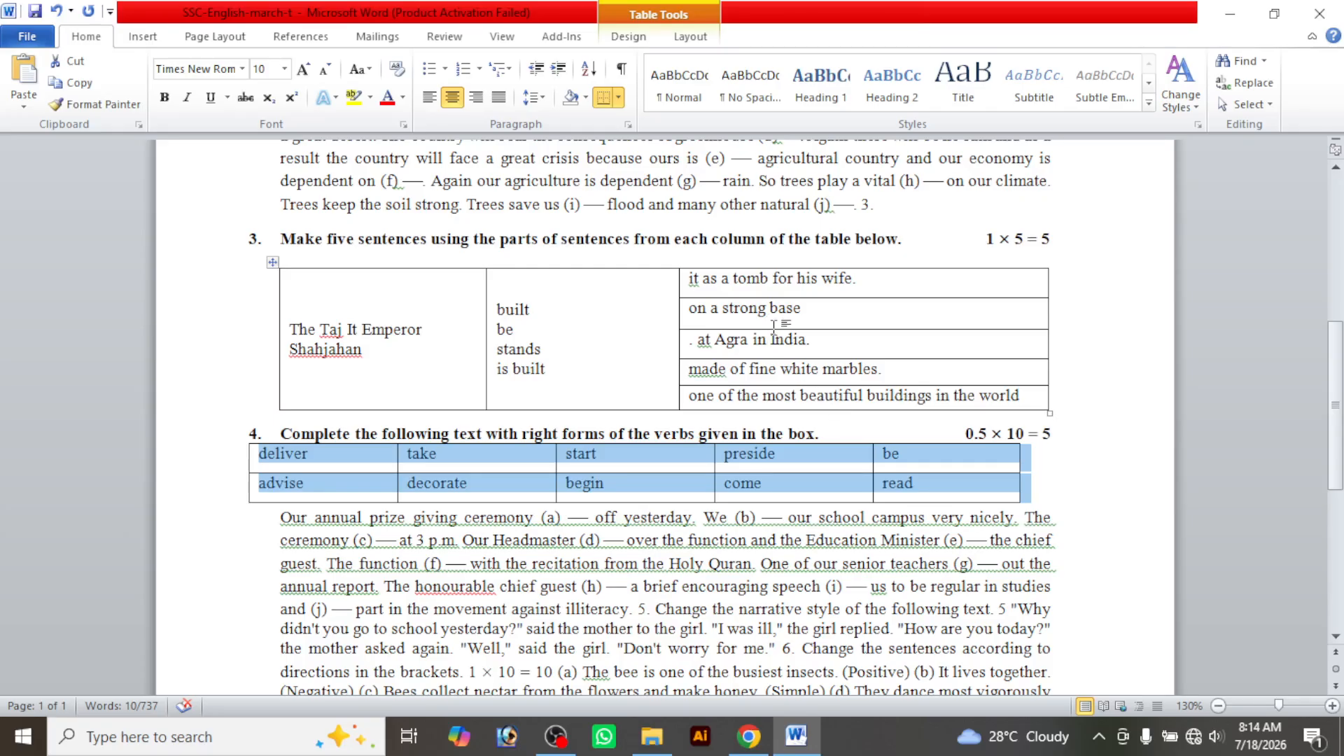
Reduce the "on a strong base" row's height and move the stray full stop from before "at Agra in India." to that row's end
{"action": "left_click_drag", "start_coordinate": [774, 327], "coordinate": [812, 320]}
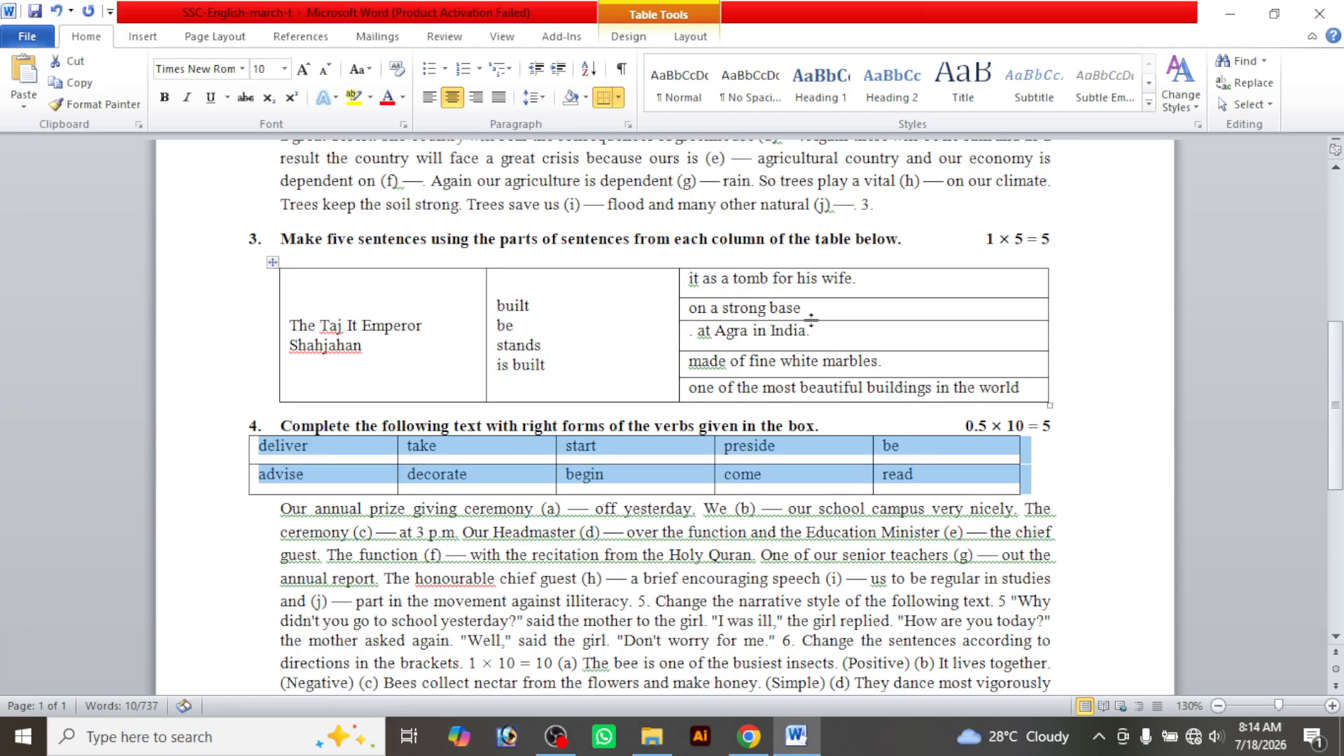
{"action": "left_click", "coordinate": [698, 330]}
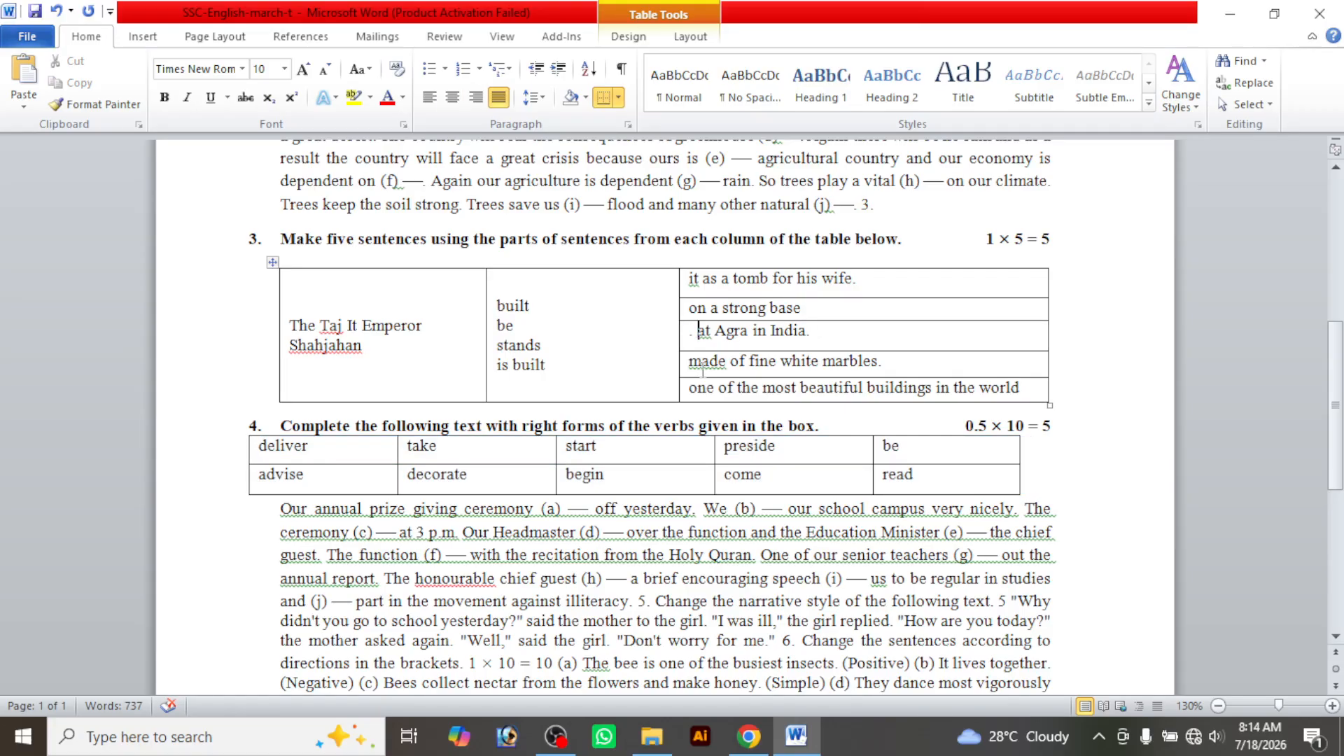
{"action": "key", "text": "BackSpace"}
{"action": "key", "text": "BackSpace"}
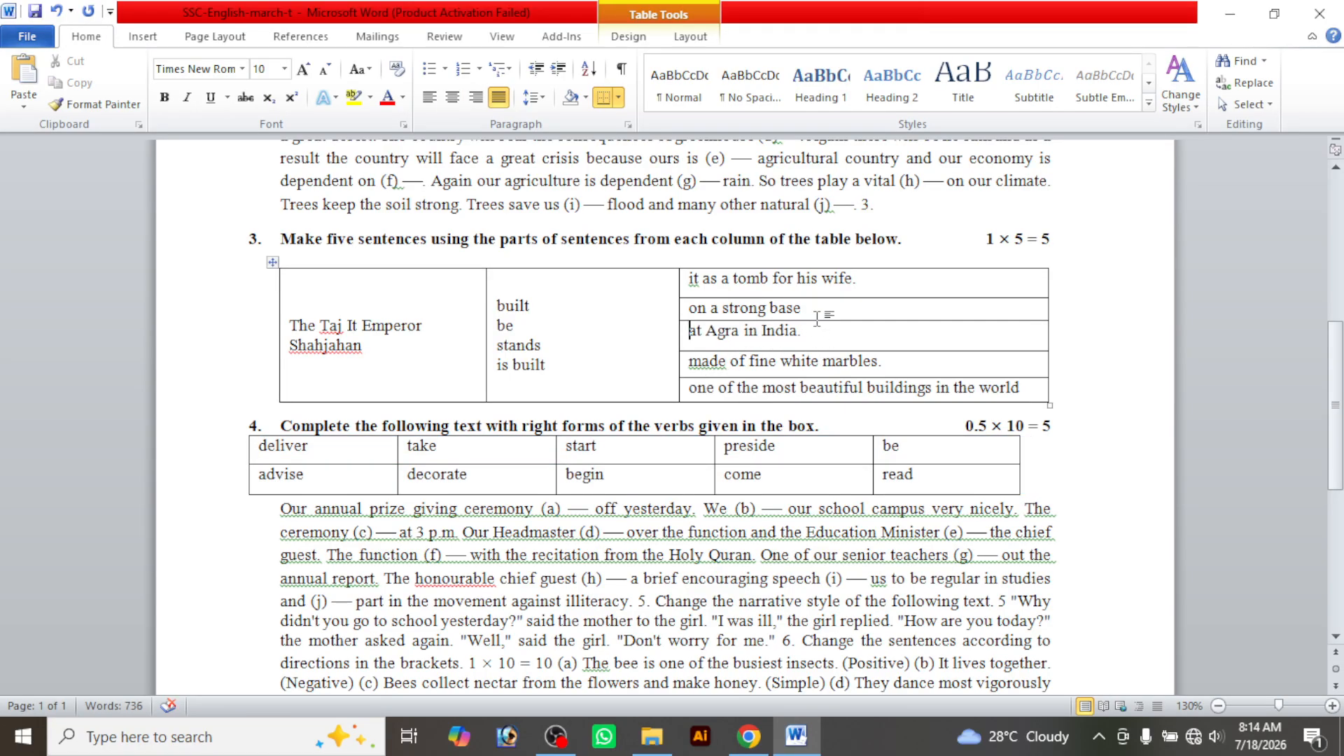
{"action": "type", "text": "."}
Centre the text horizontally and vertically in all cells of the question 4 verb table
{"action": "left_click", "coordinate": [243, 428]}
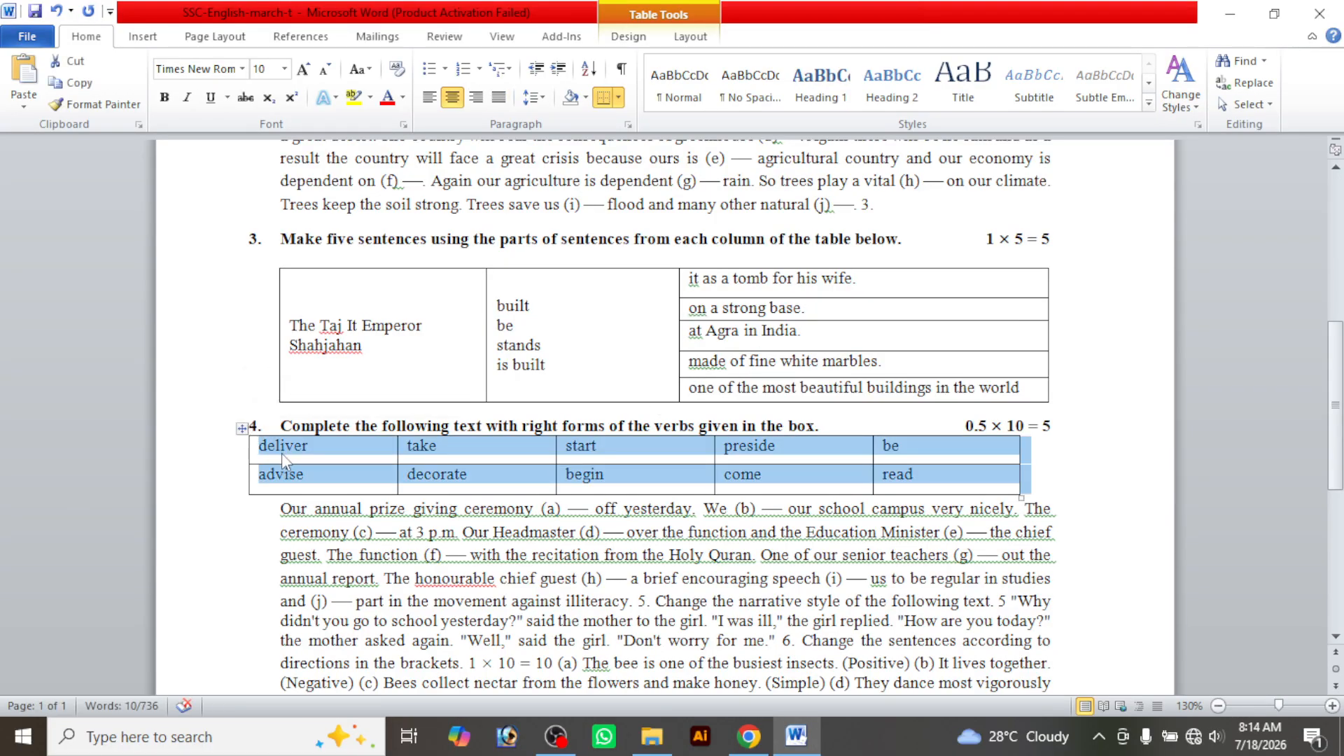
{"action": "left_click", "coordinate": [691, 36]}
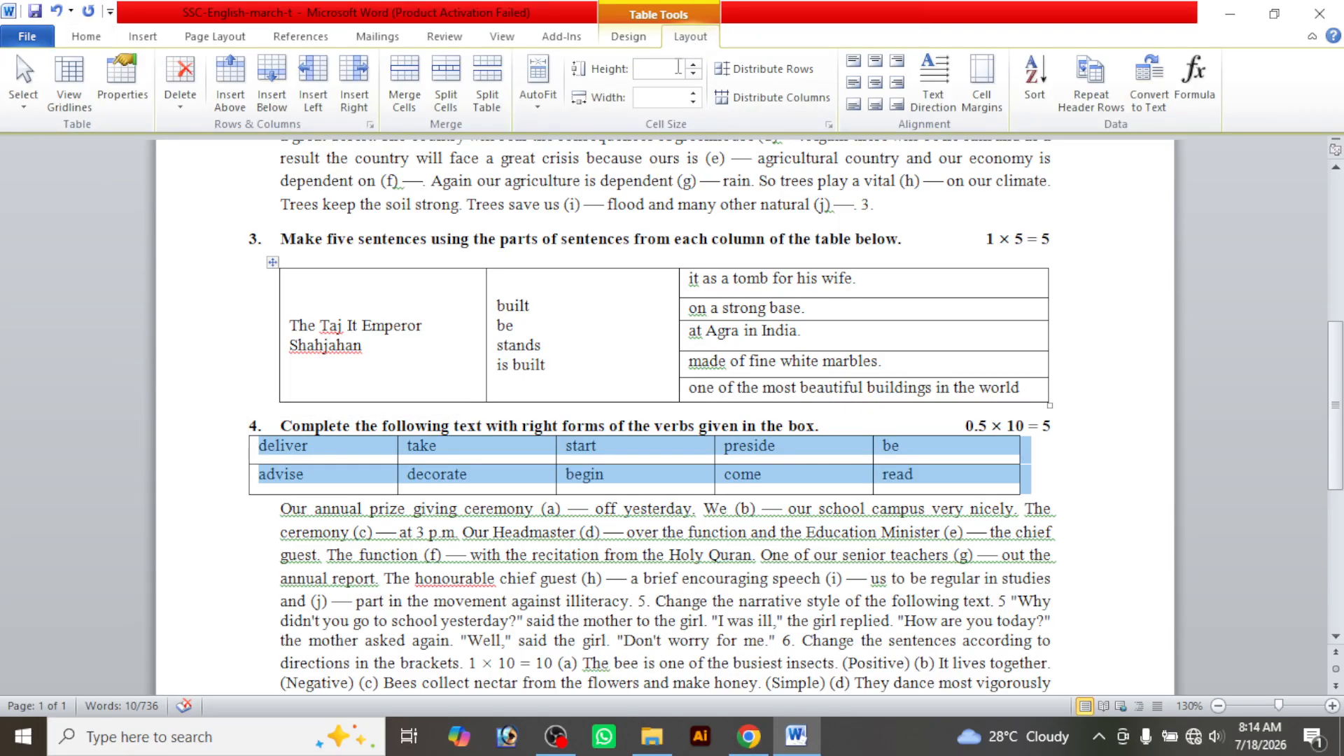
{"action": "left_click", "coordinate": [875, 82]}
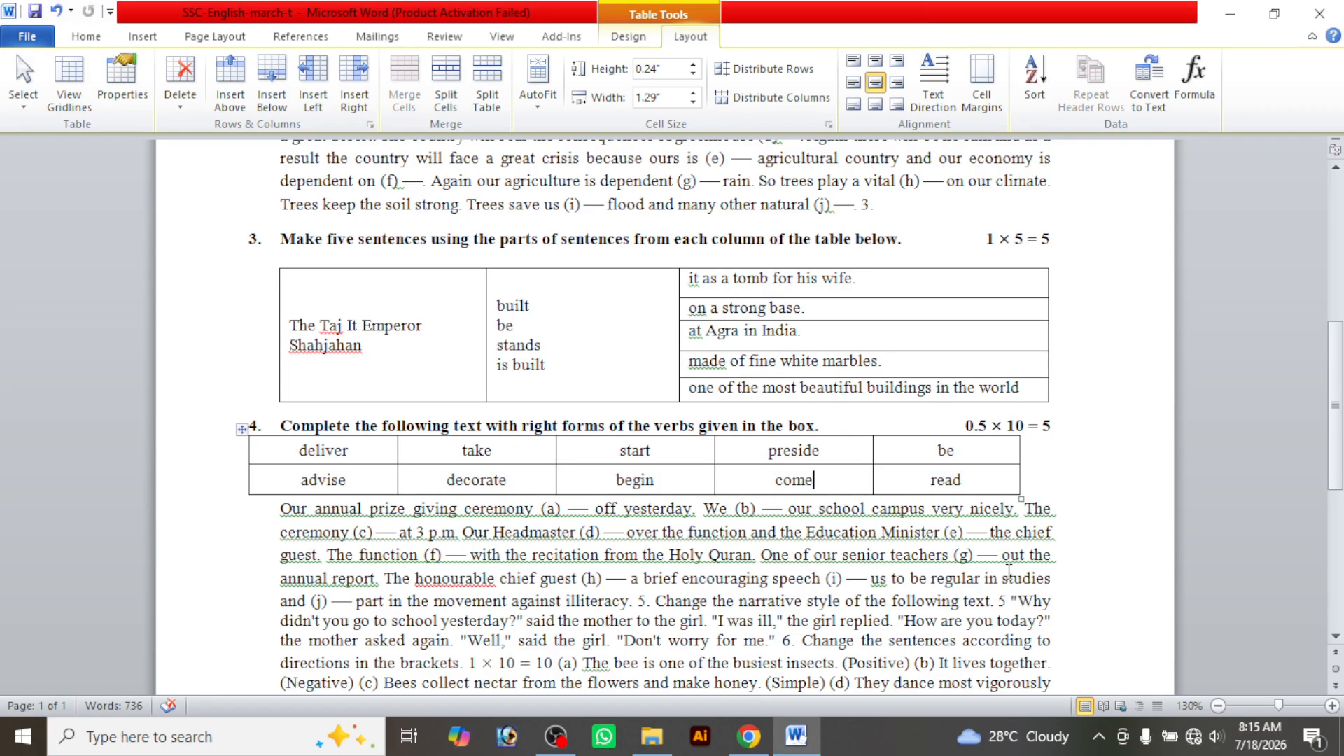
Align the verb table with the text's left margin and resize it to match the width of the table above
{"action": "left_click_drag", "start_coordinate": [1020, 455], "coordinate": [1035, 455]}
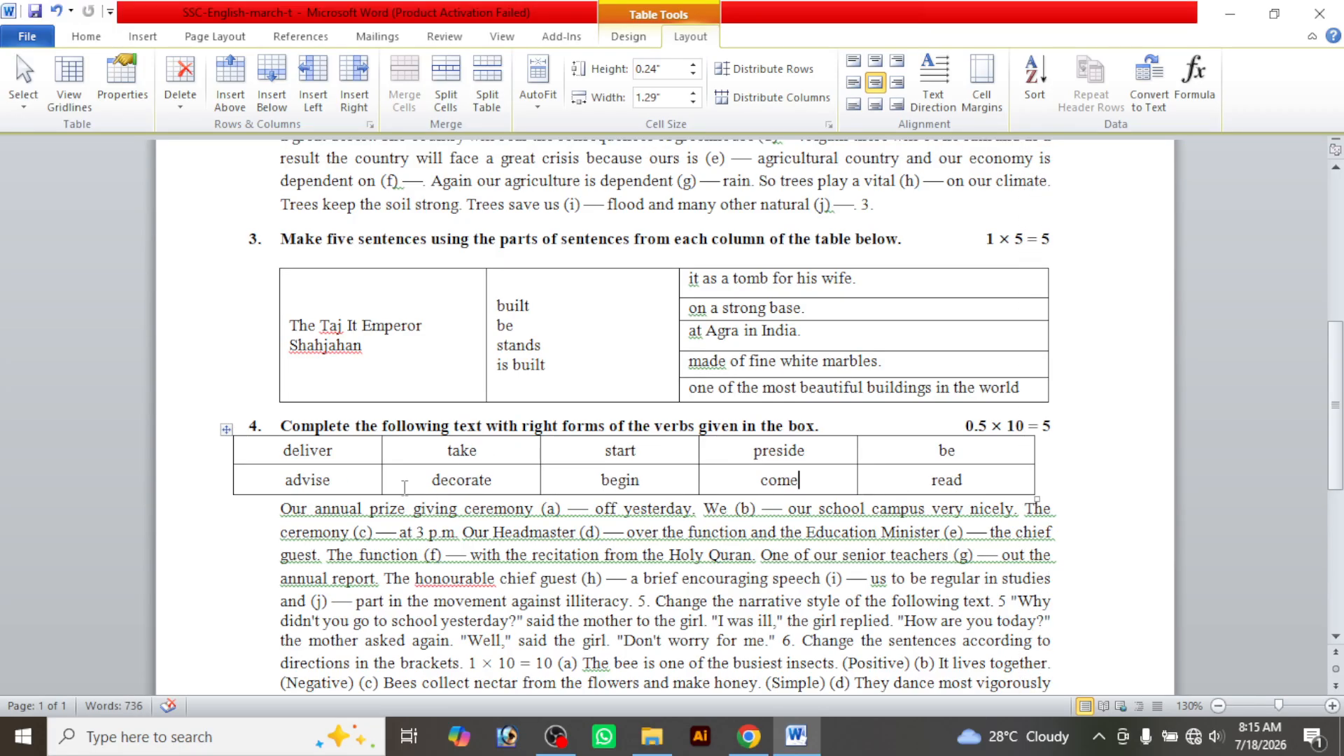
{"action": "left_click", "coordinate": [226, 430]}
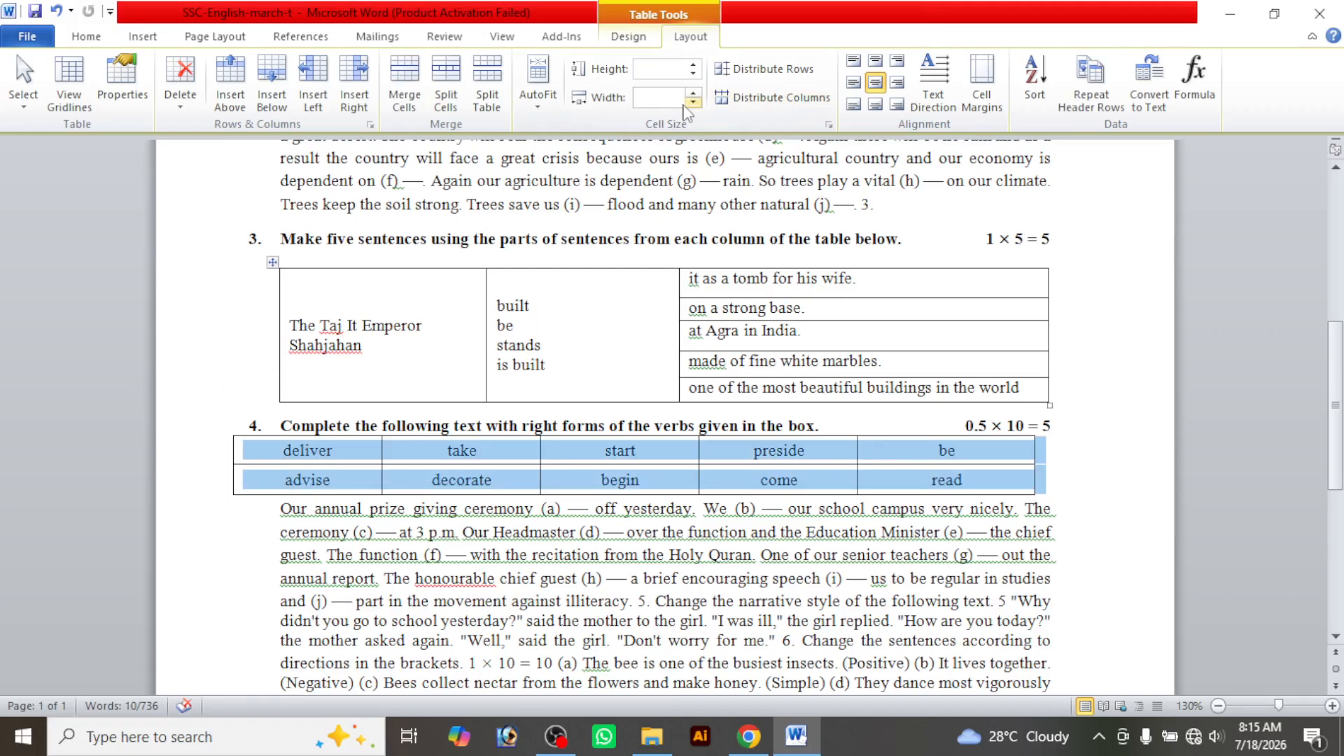
{"action": "key", "text": "ctrl+z"}
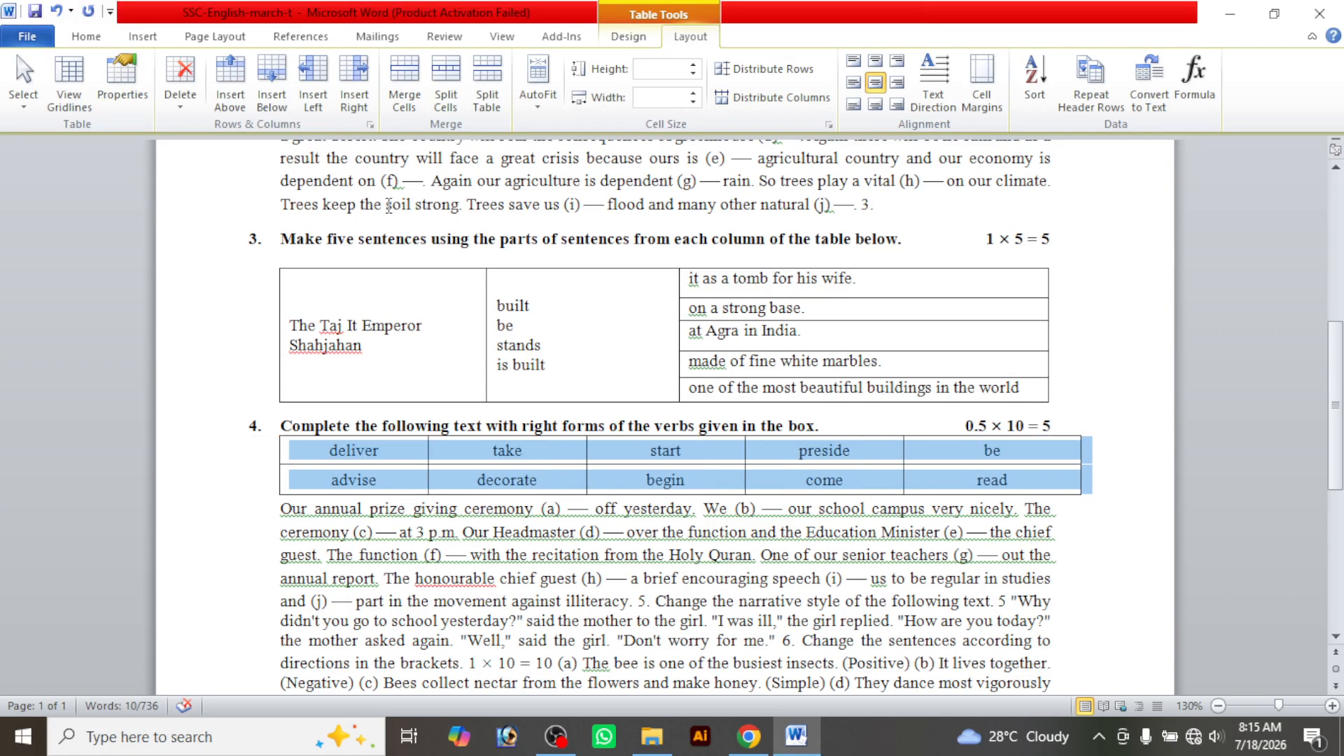
{"action": "left_click", "coordinate": [1046, 483]}
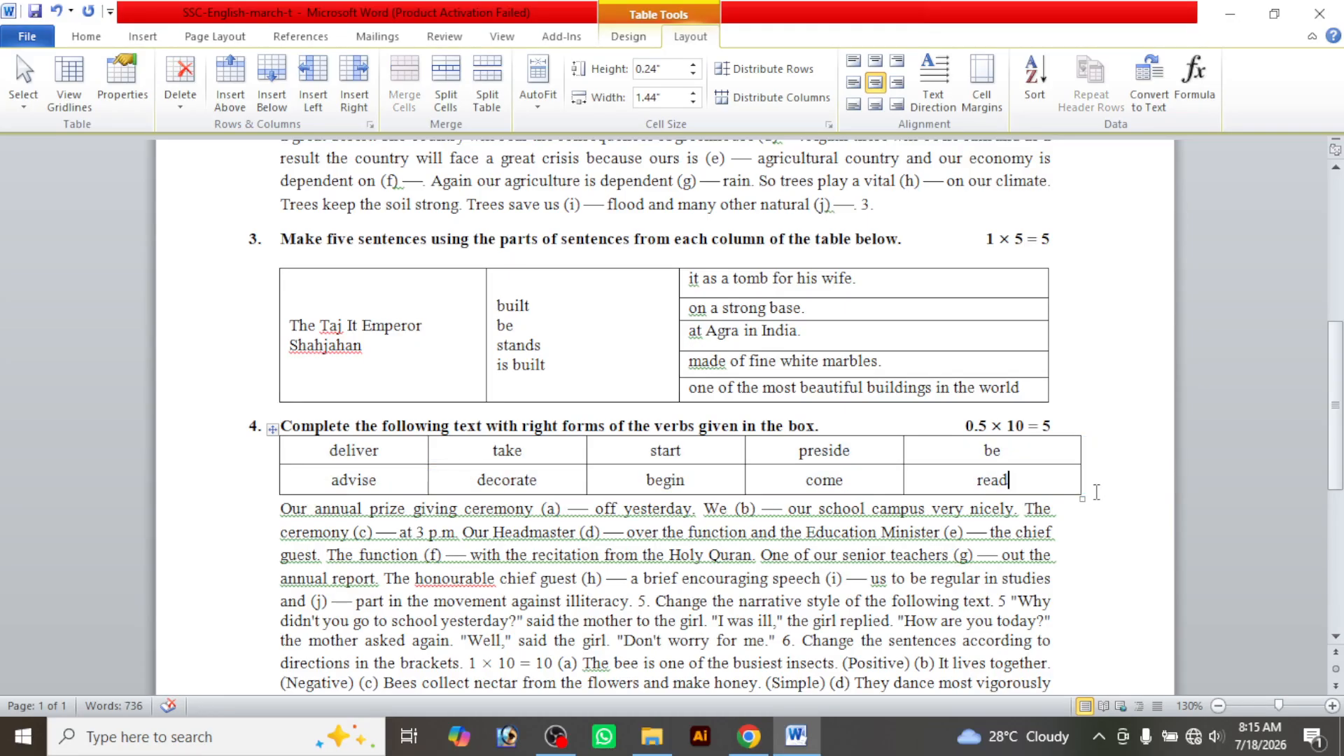
{"action": "left_click_drag", "start_coordinate": [1082, 497], "coordinate": [1050, 499]}
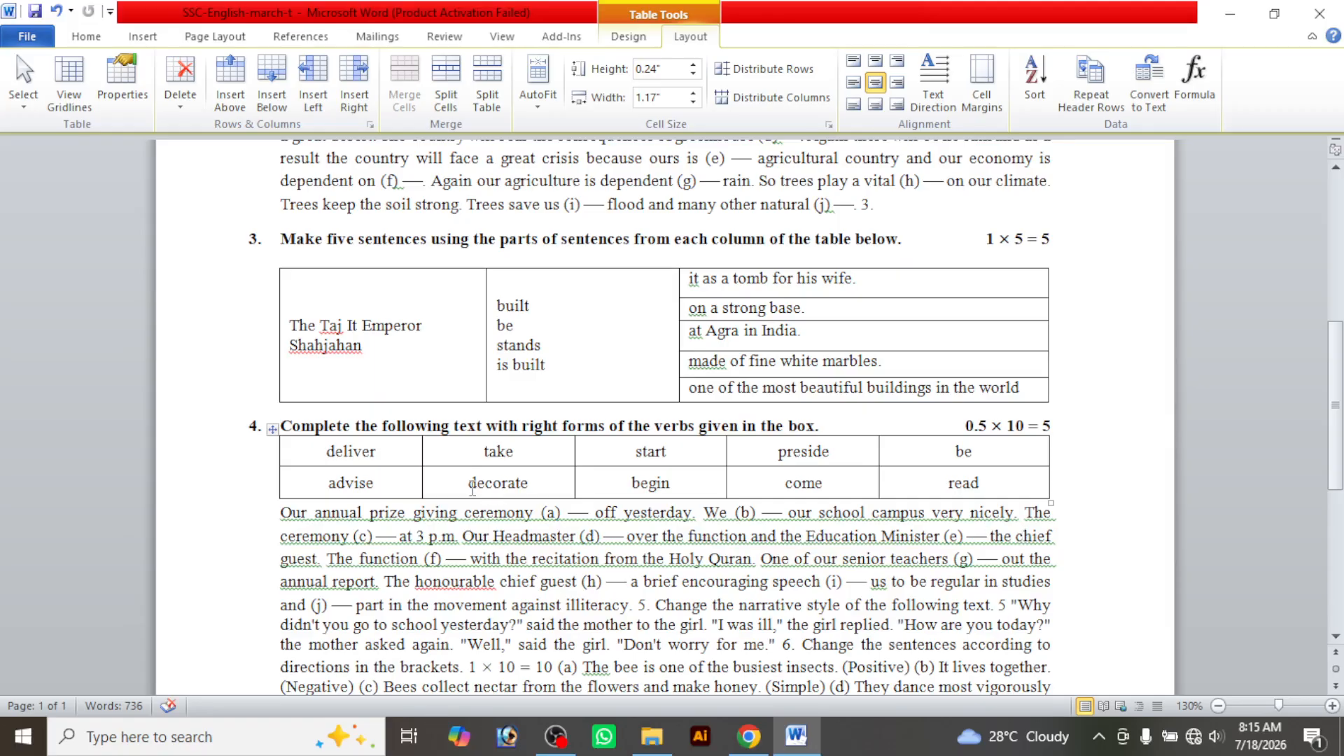
Check question 5 in the source PDF, split it from question 4's passage with an empty line, and delete its manual number
{"action": "left_click", "coordinate": [409, 484]}
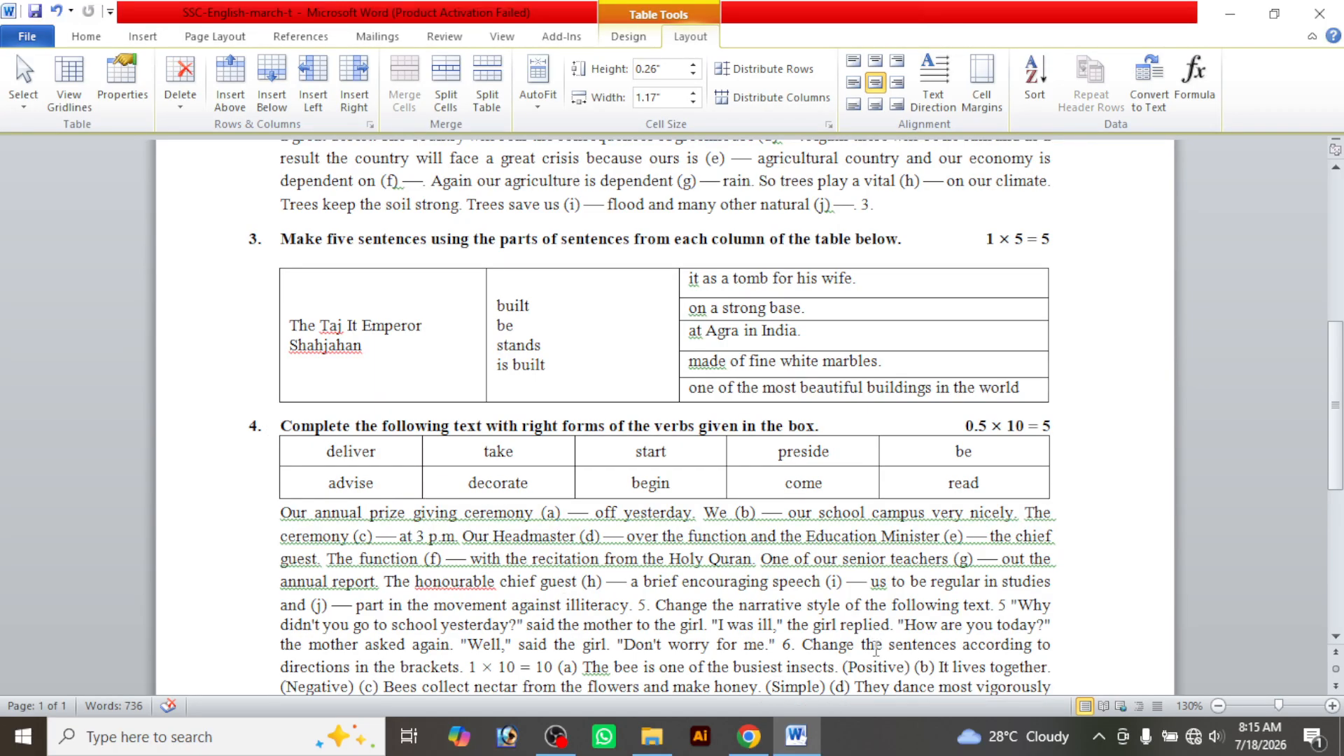
{"action": "left_click", "coordinate": [748, 736]}
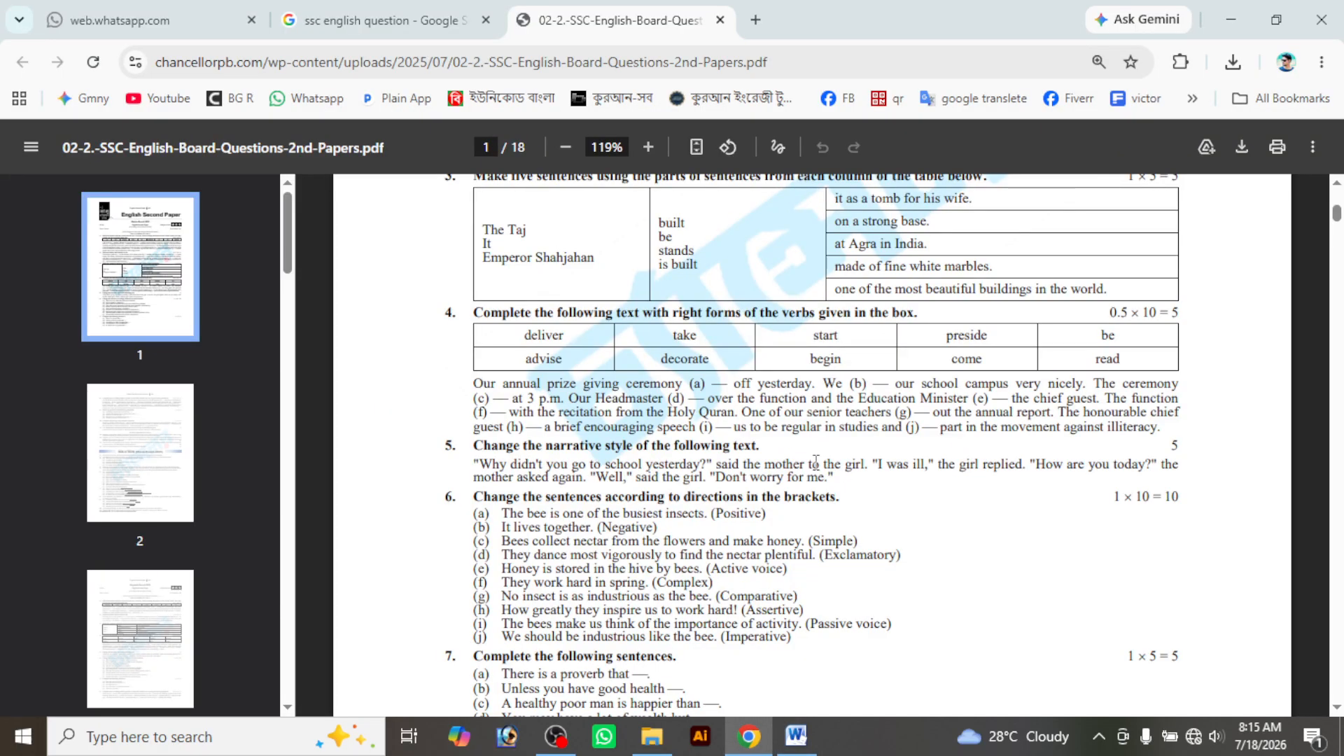
{"action": "left_click", "coordinate": [796, 736]}
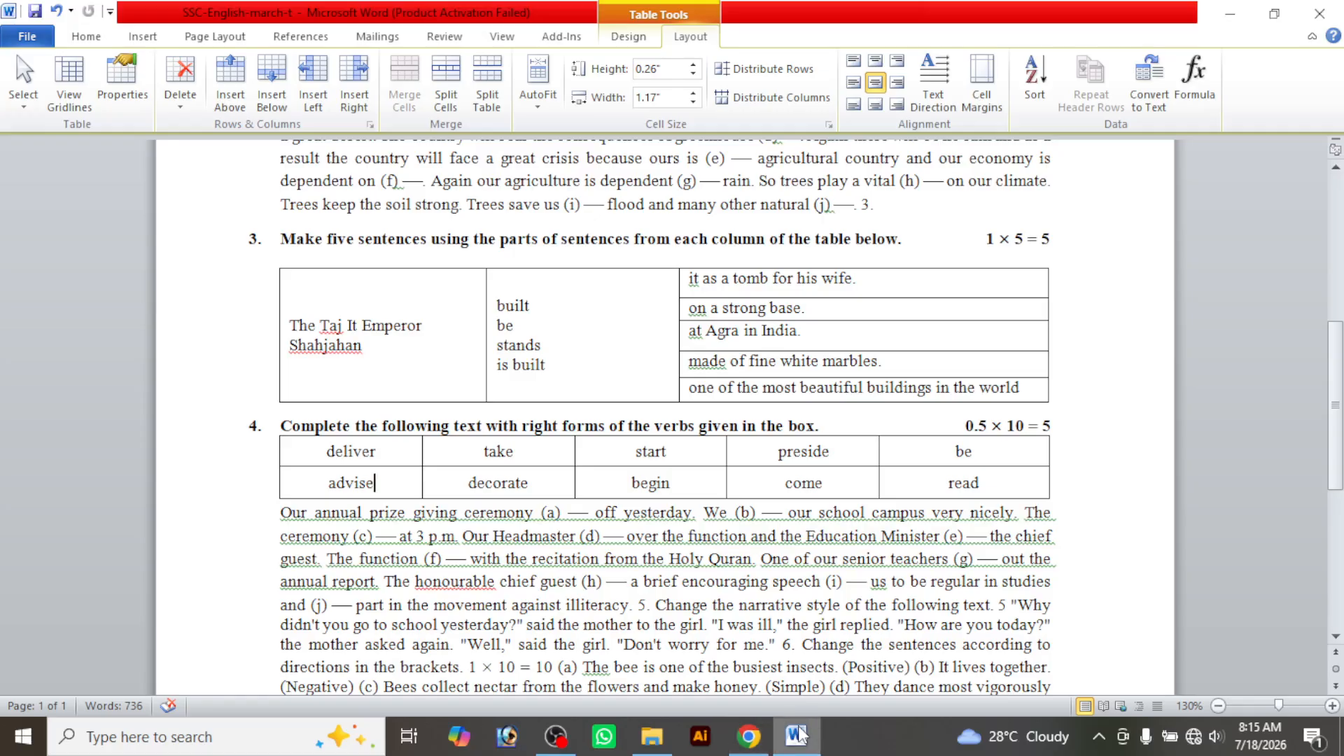
{"action": "scroll", "coordinate": [849, 574], "scroll_direction": "down", "scroll_amount": 5}
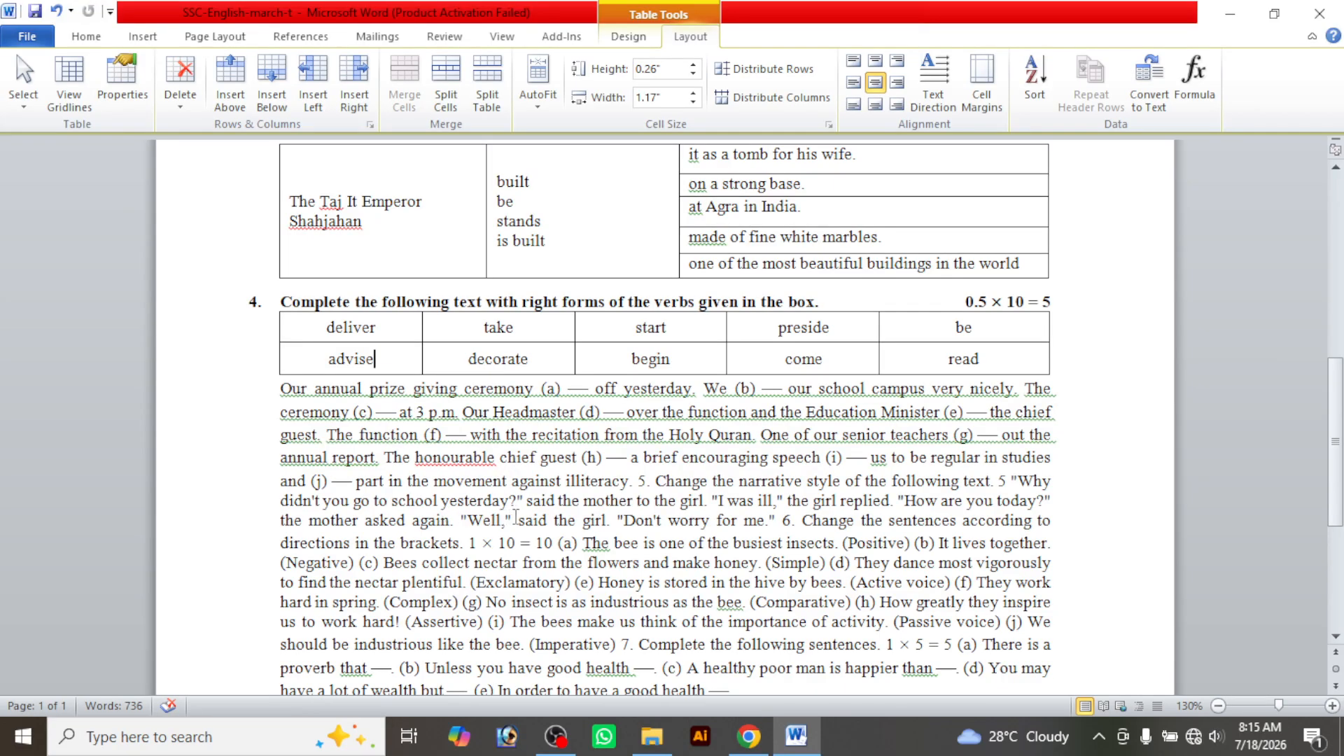
{"action": "left_click", "coordinate": [640, 485]}
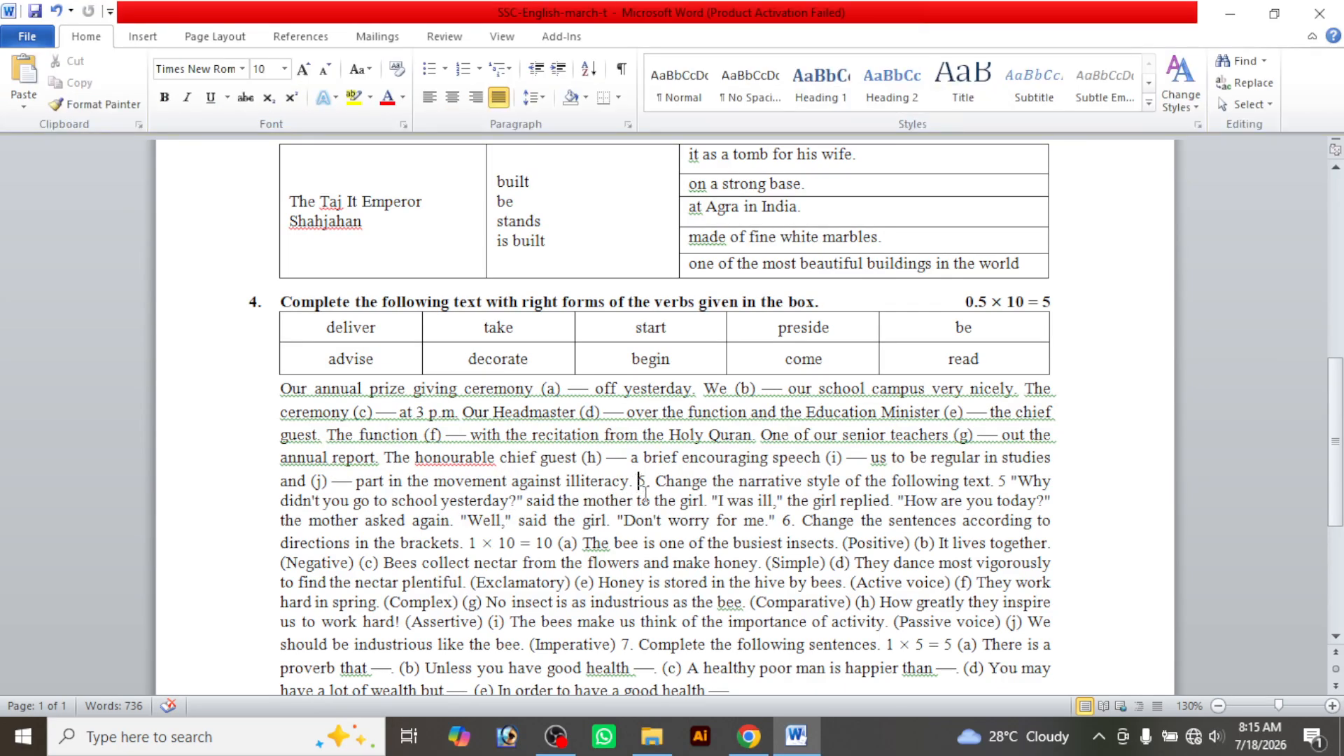
{"action": "key", "text": "Return"}
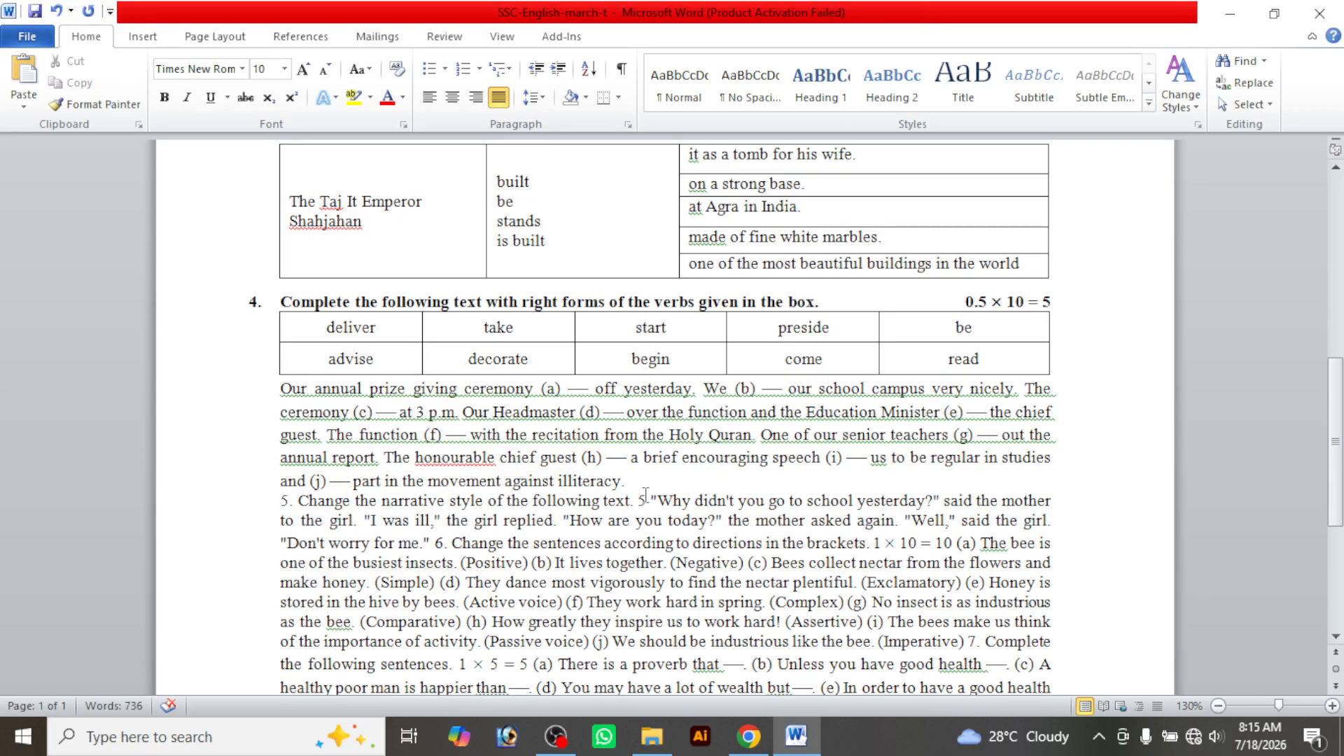
{"action": "key", "text": "Return"}
{"action": "key", "text": "Delete"}
{"action": "key", "text": "Delete"}
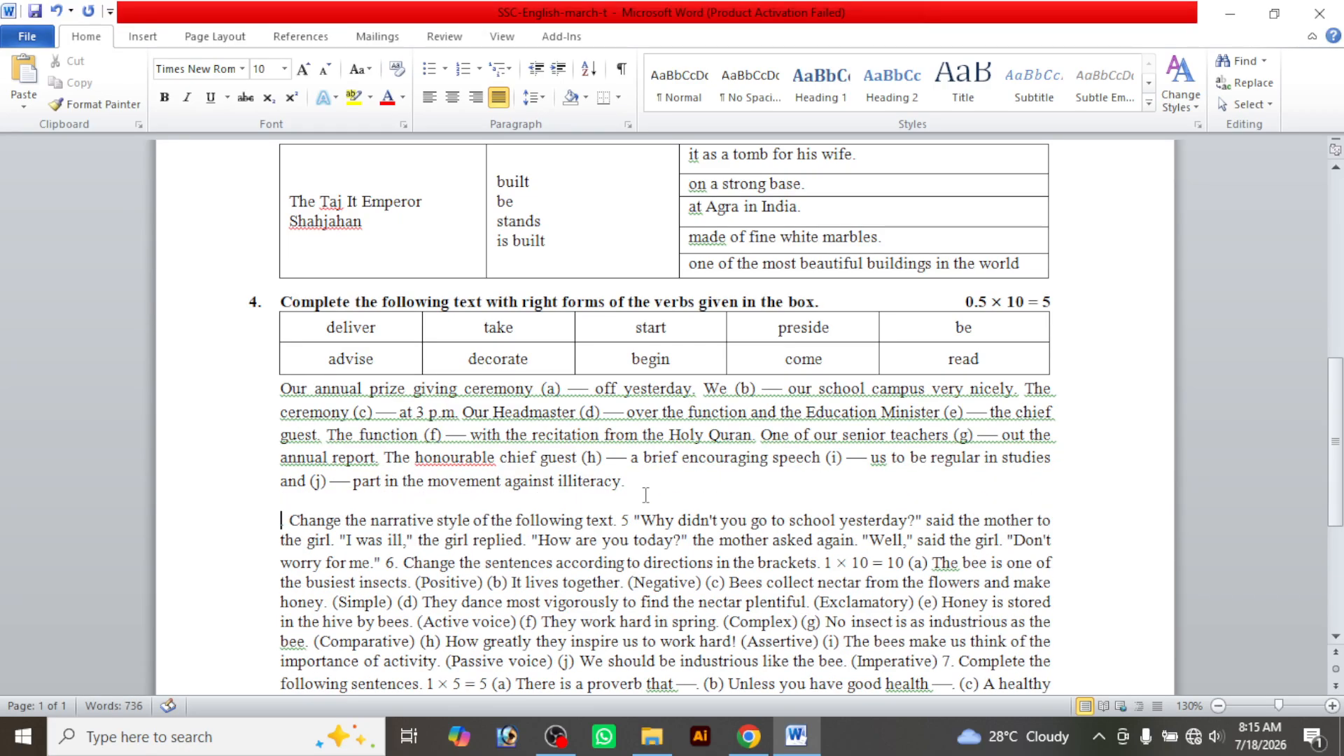
{"action": "key", "text": "Delete"}
Apply the 1. 2. 3. number format to the empty line and join question 5's text to it
{"action": "left_click", "coordinate": [284, 500]}
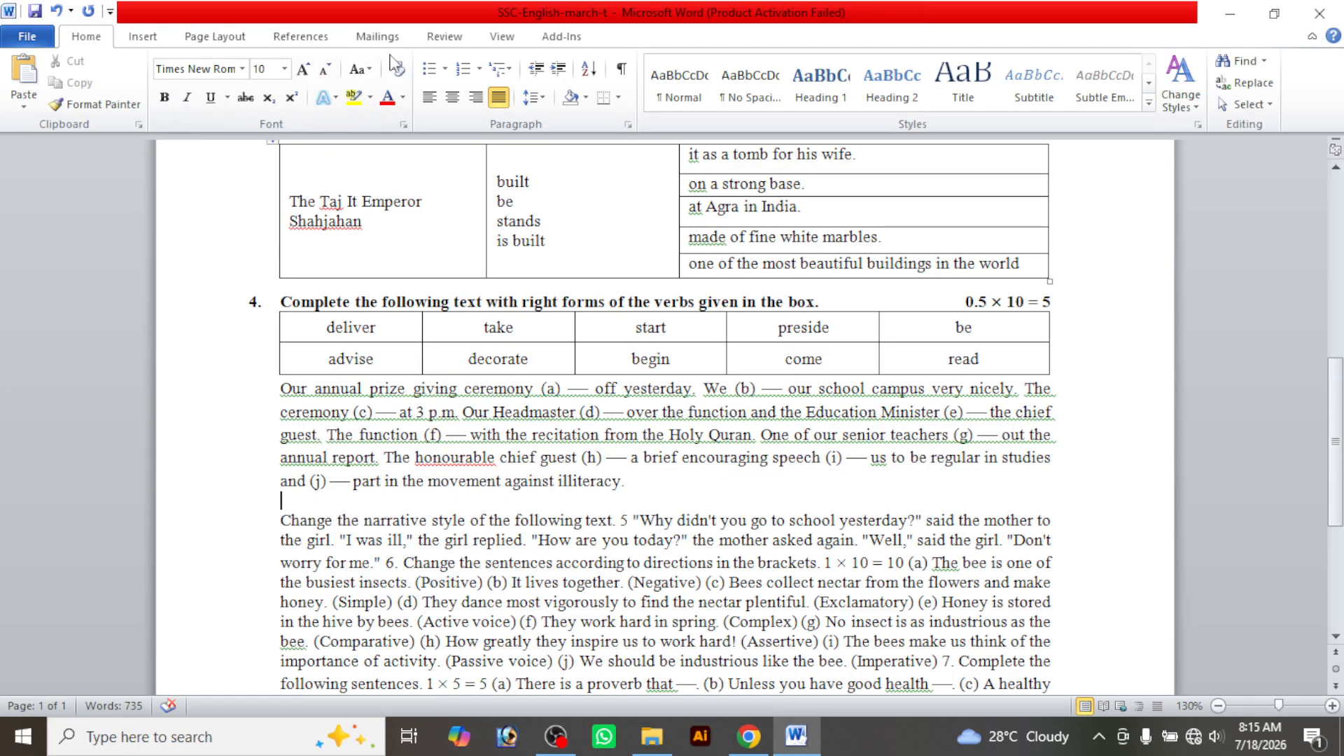
{"action": "left_click", "coordinate": [479, 68]}
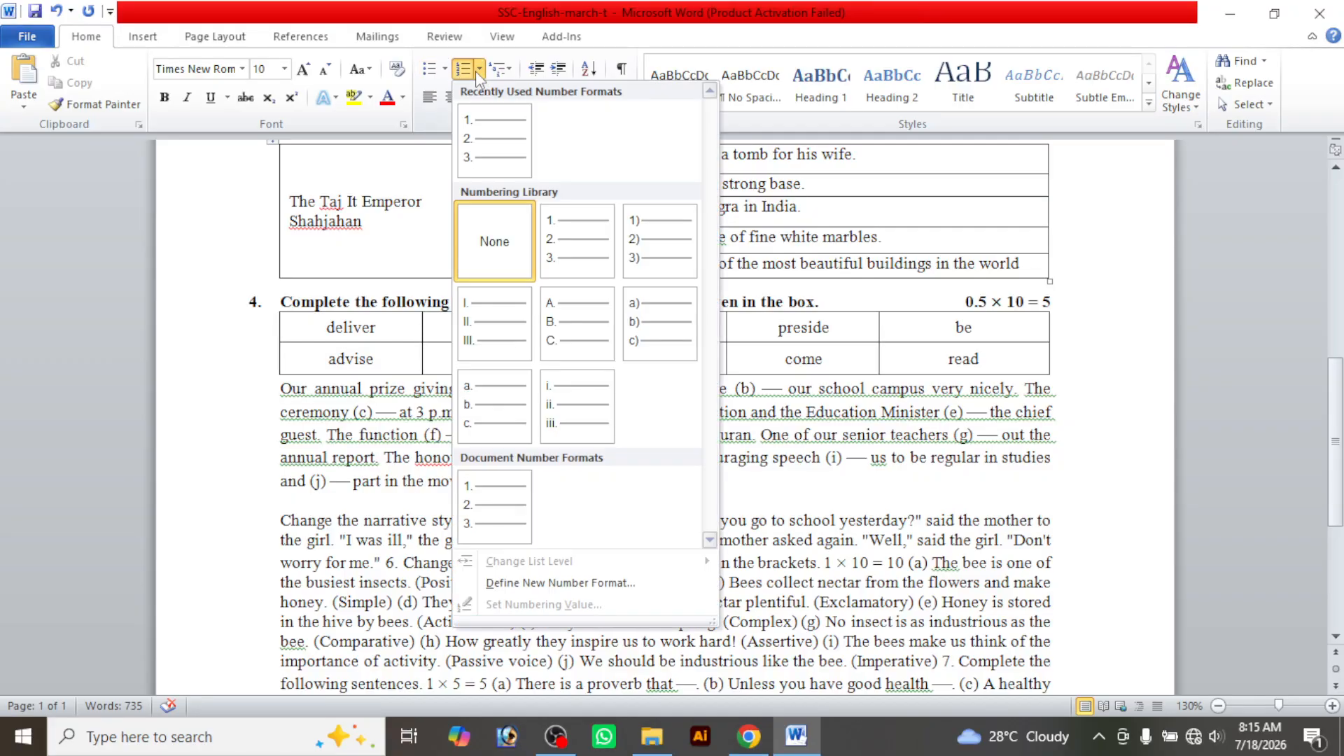
{"action": "left_click", "coordinate": [491, 136]}
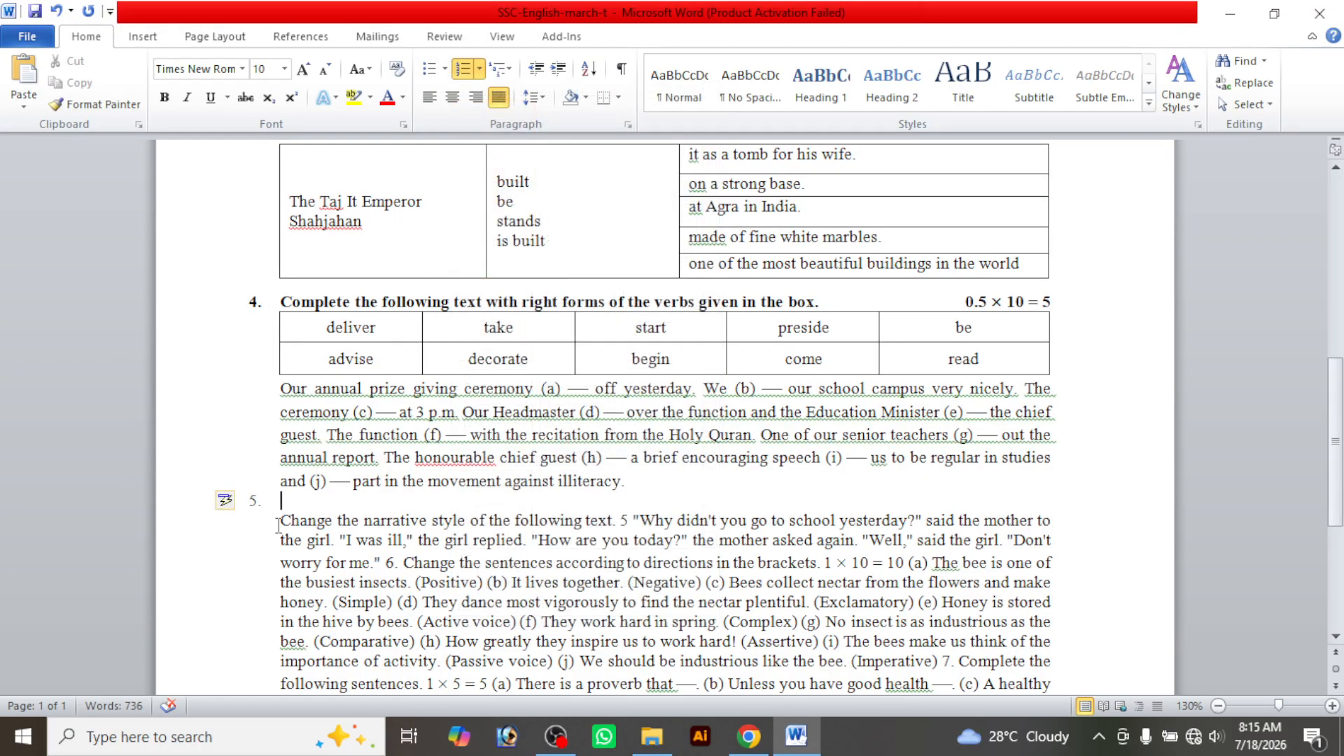
{"action": "key", "text": "BackSpace"}
{"action": "key", "text": "BackSpace"}
{"action": "key", "text": "BackSpace"}
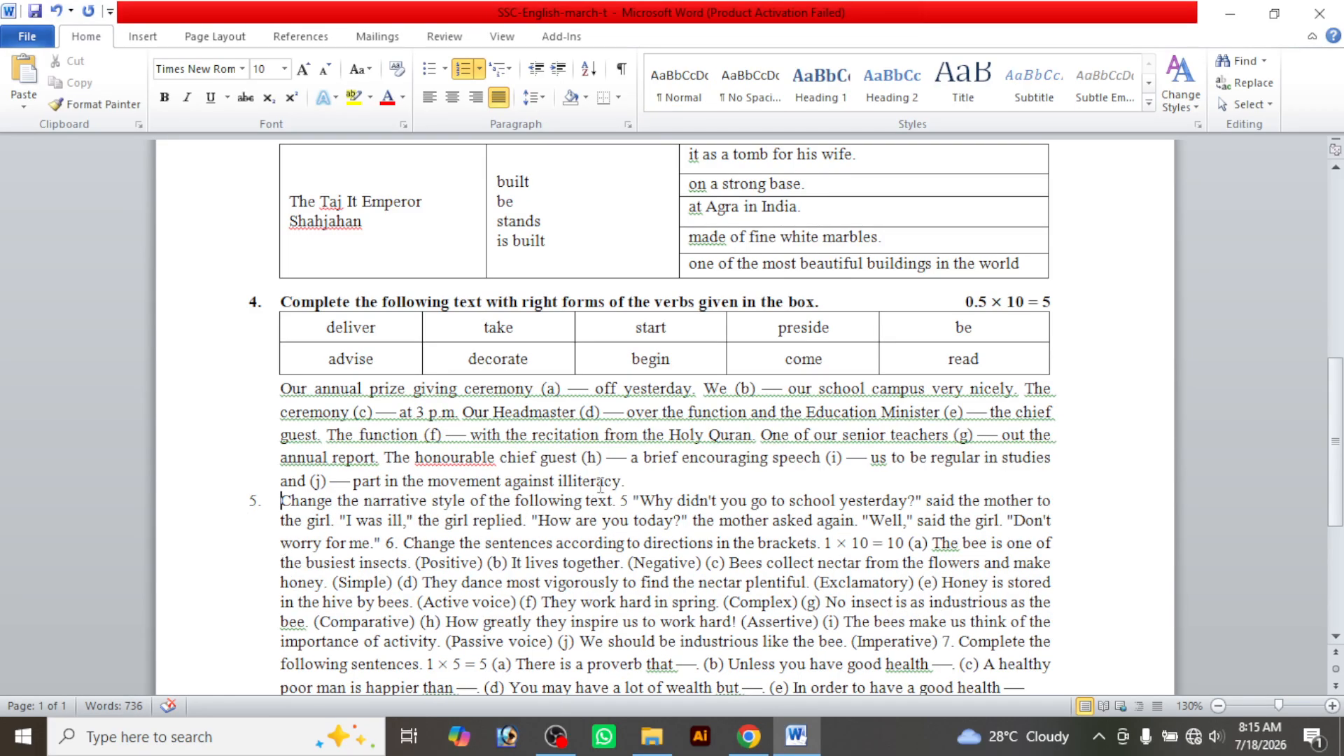
Insert an empty line above question 5 and reduce its font size to 6
{"action": "left_click", "coordinate": [630, 481]}
{"action": "key", "text": "Return"}
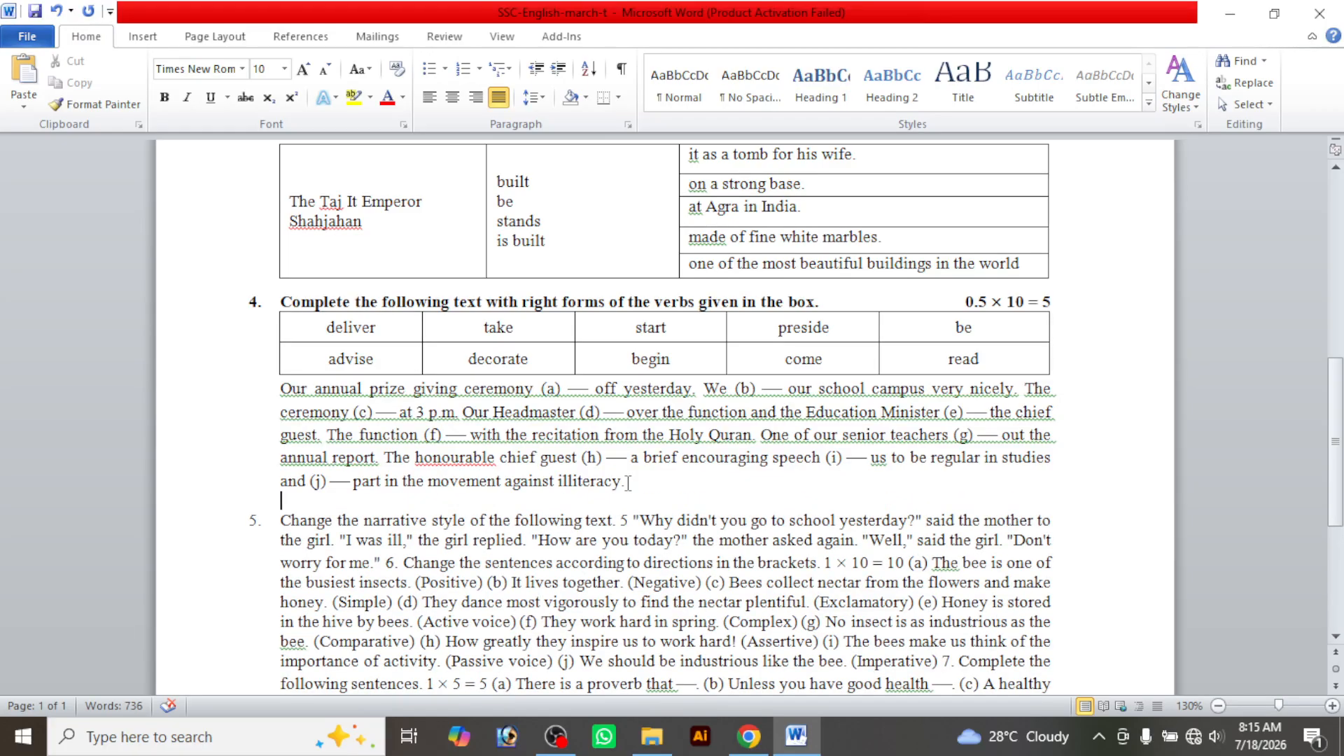
{"action": "key", "text": "ctrl+shift+comma"}
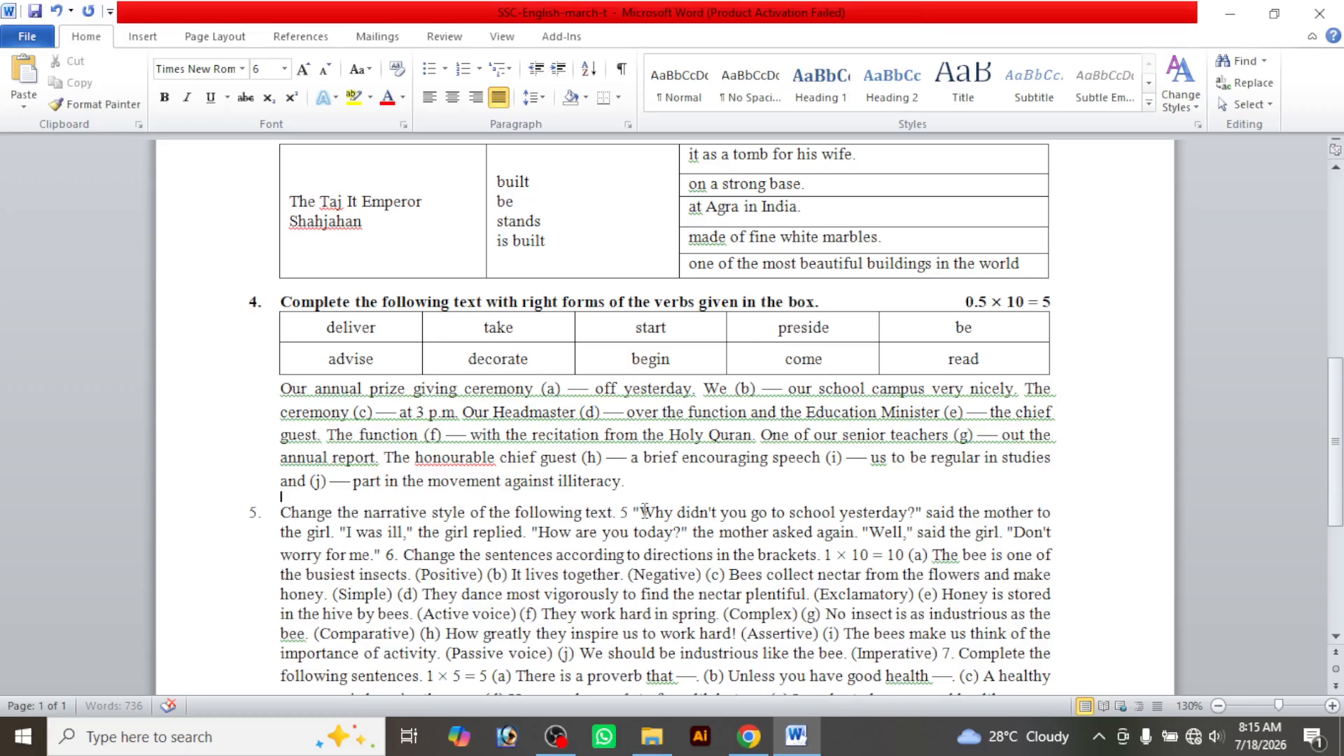
{"action": "key", "text": "ctrl+shift+period"}
Check question 5 in the source PDF and move the text after its instruction to a new line without a list number
{"action": "left_click", "coordinate": [748, 736]}
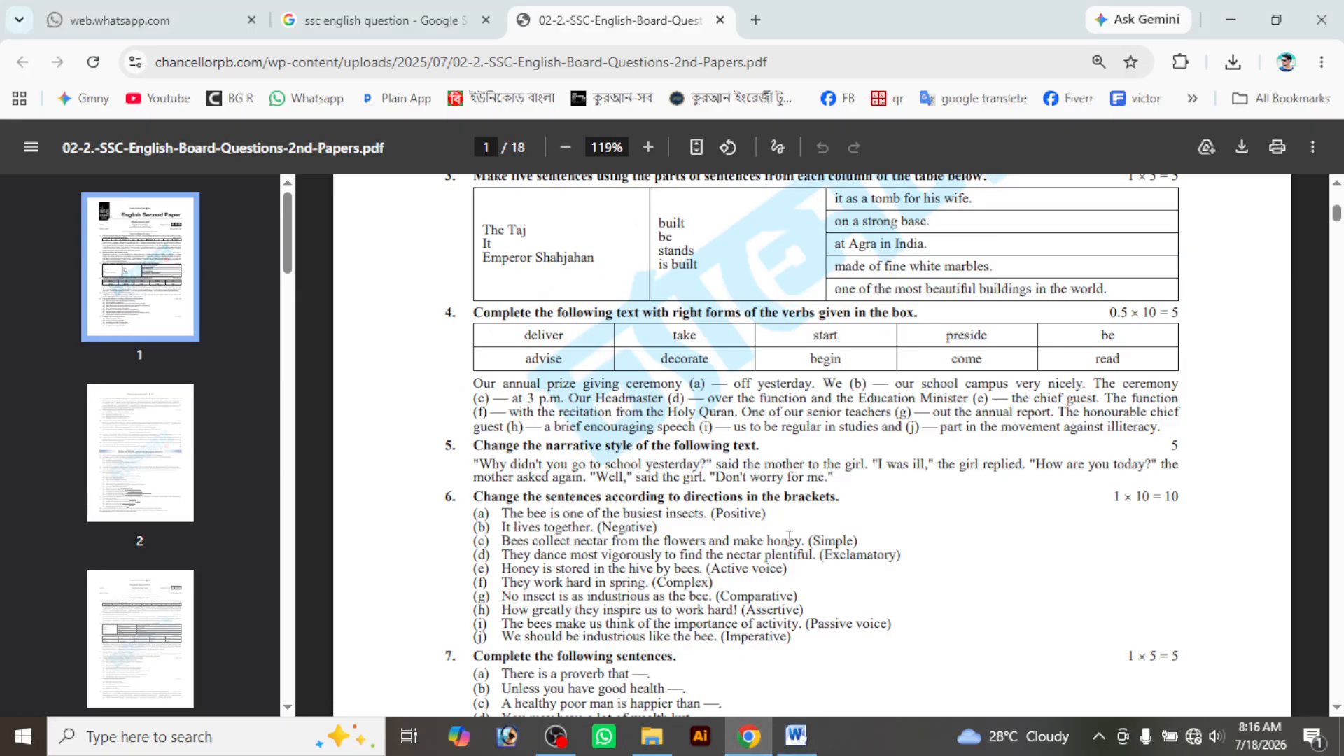
{"action": "left_click", "coordinate": [796, 735]}
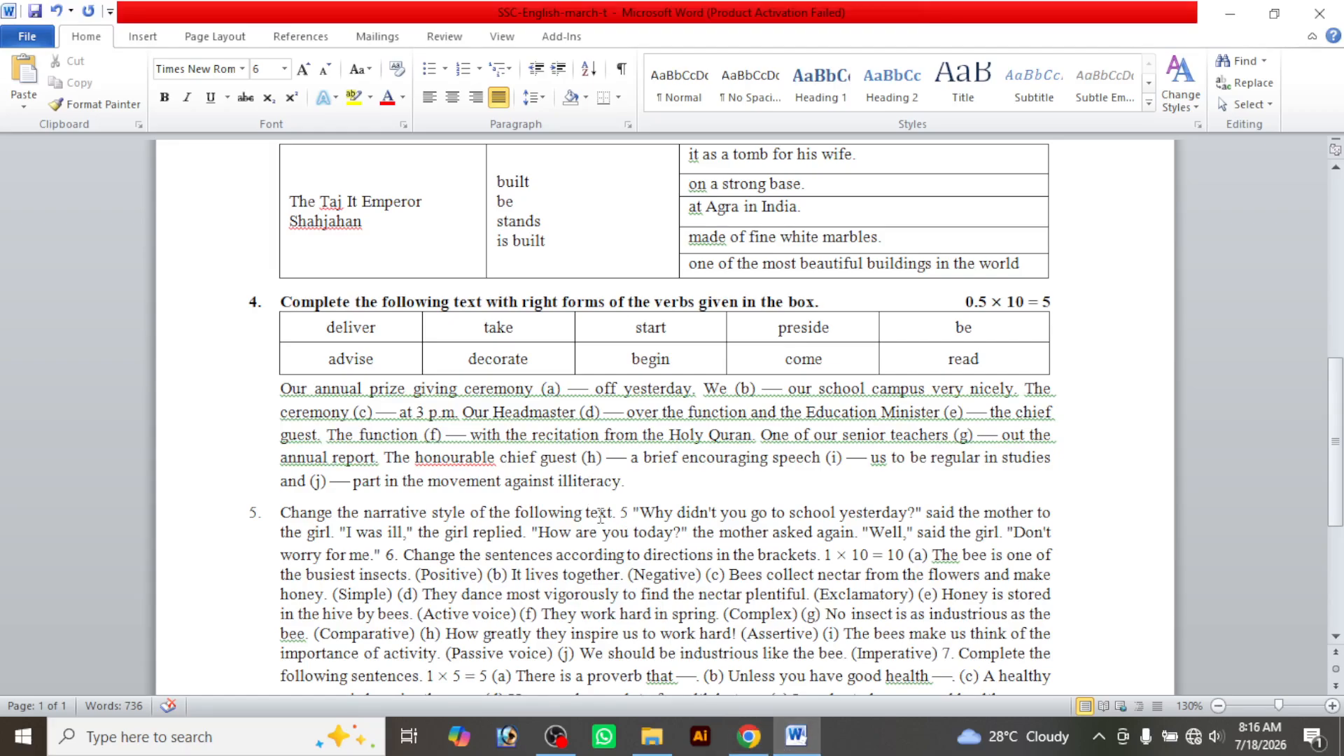
{"action": "left_click", "coordinate": [623, 512]}
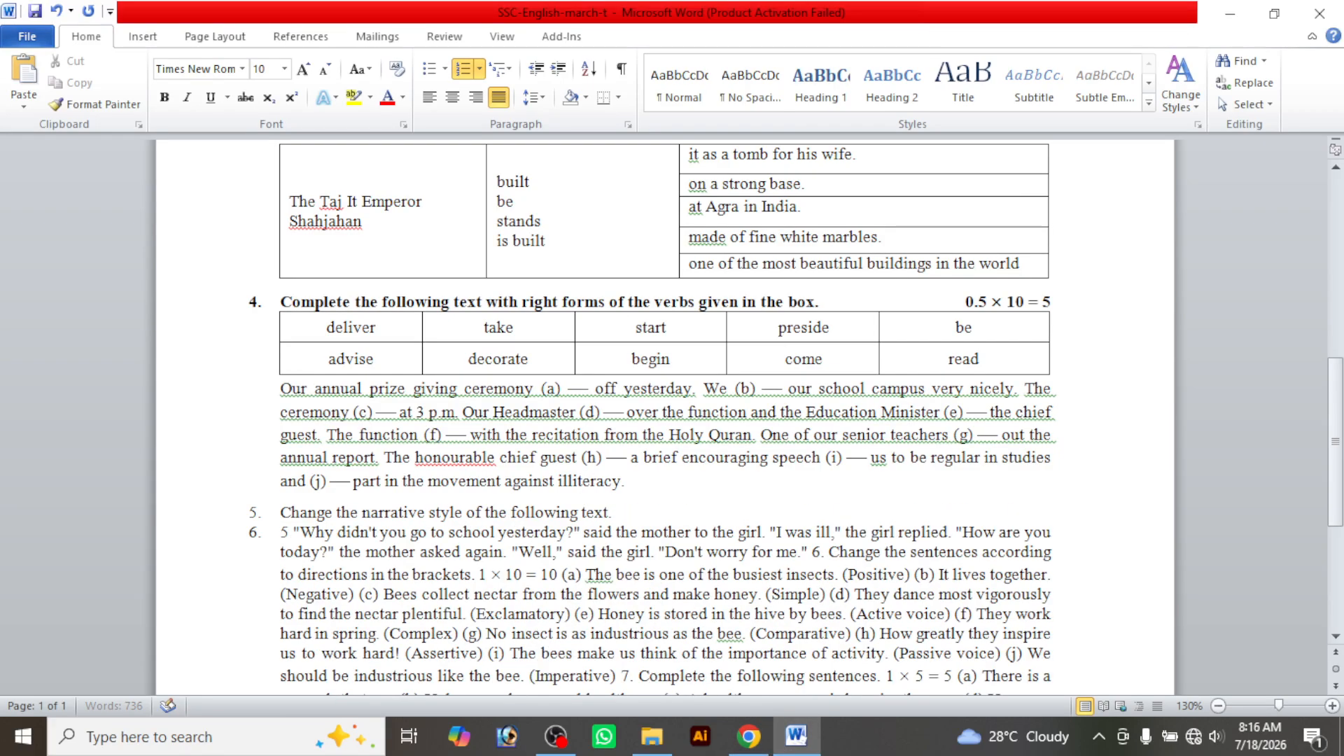
{"action": "key", "text": "Return"}
{"action": "key", "text": "BackSpace"}
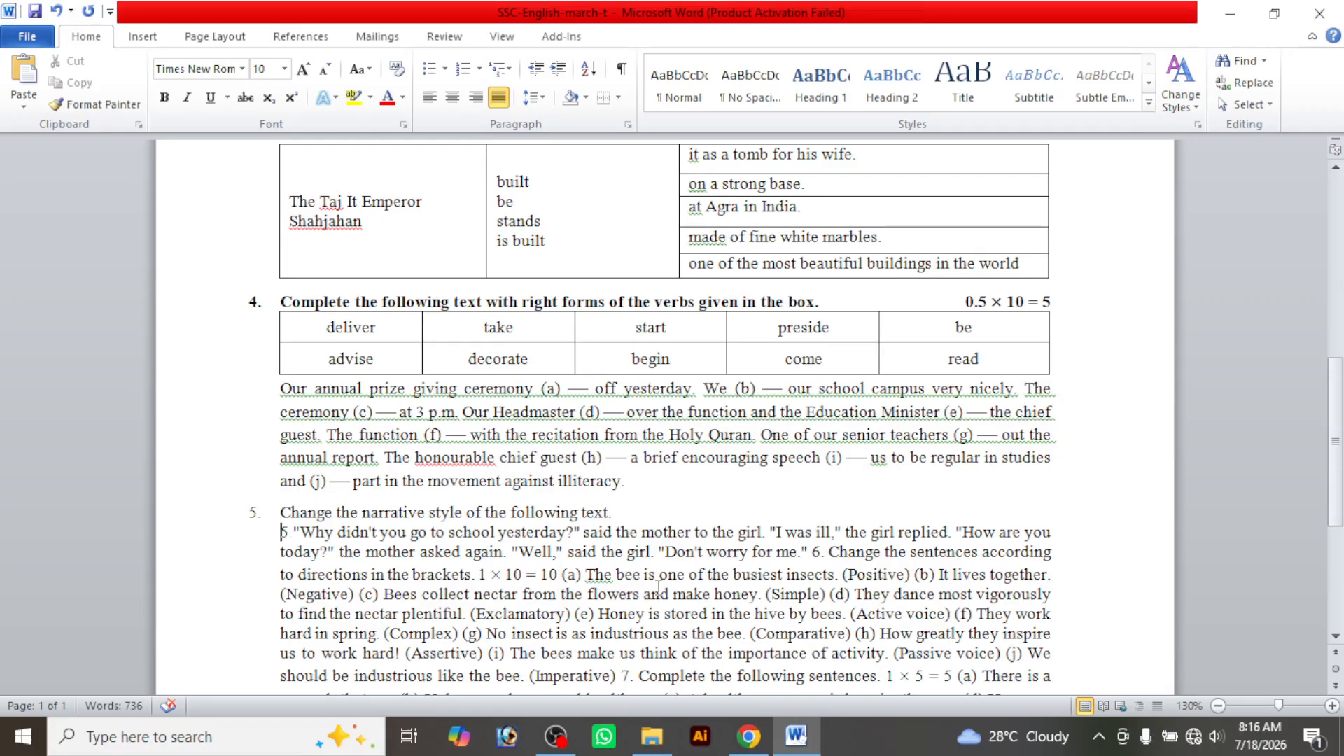
Check question 5 in the source PDF, delete the stray 5 before its passage, and bold its instruction line
{"action": "left_click", "coordinate": [798, 737]}
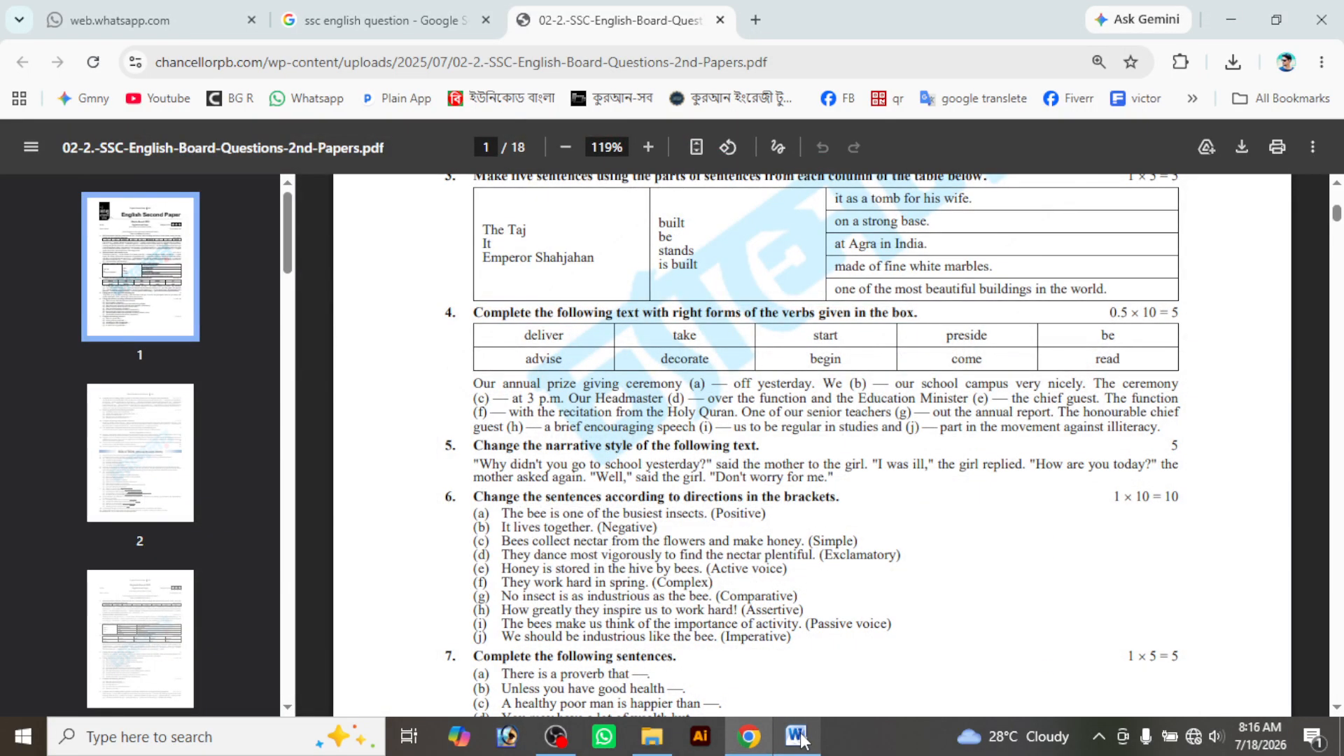
{"action": "left_click", "coordinate": [797, 736]}
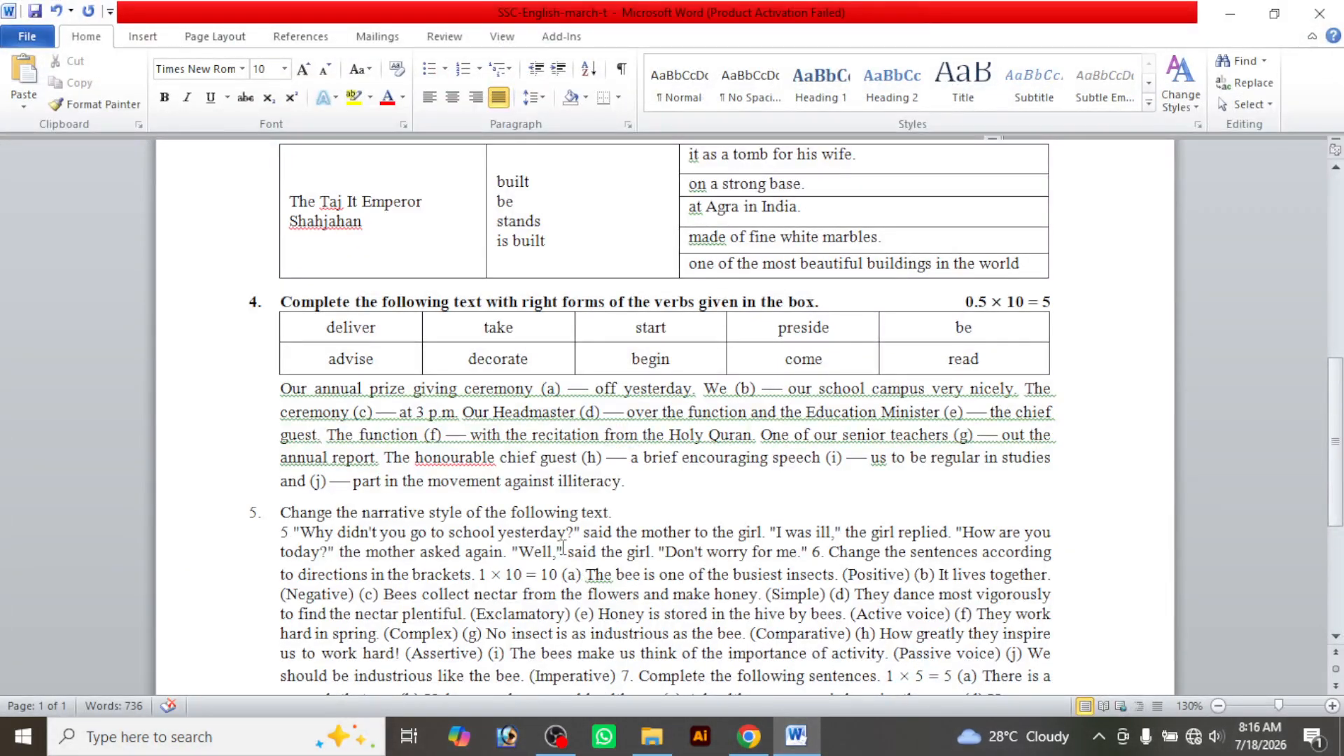
{"action": "key", "text": "Delete"}
{"action": "key", "text": "Delete"}
{"action": "key", "text": "Delete"}
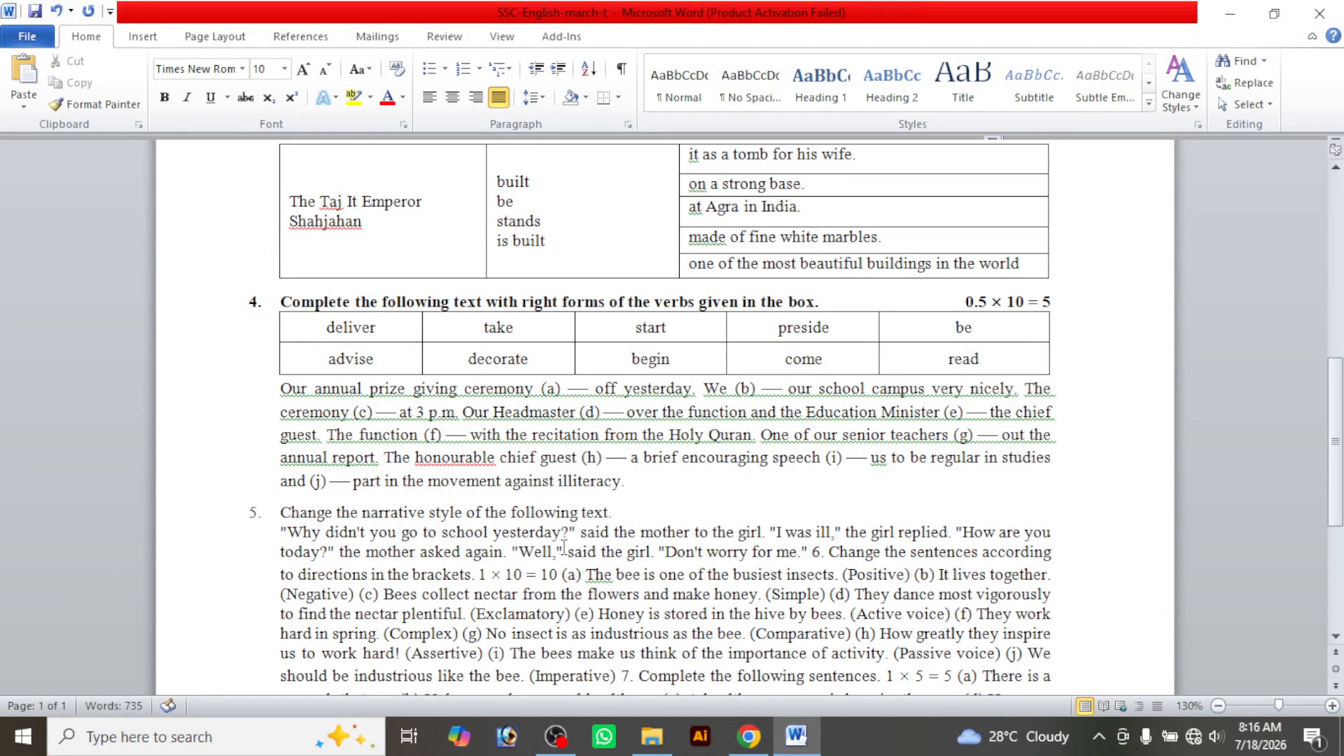
{"action": "left_click", "coordinate": [176, 515]}
{"action": "key", "text": "ctrl+b"}
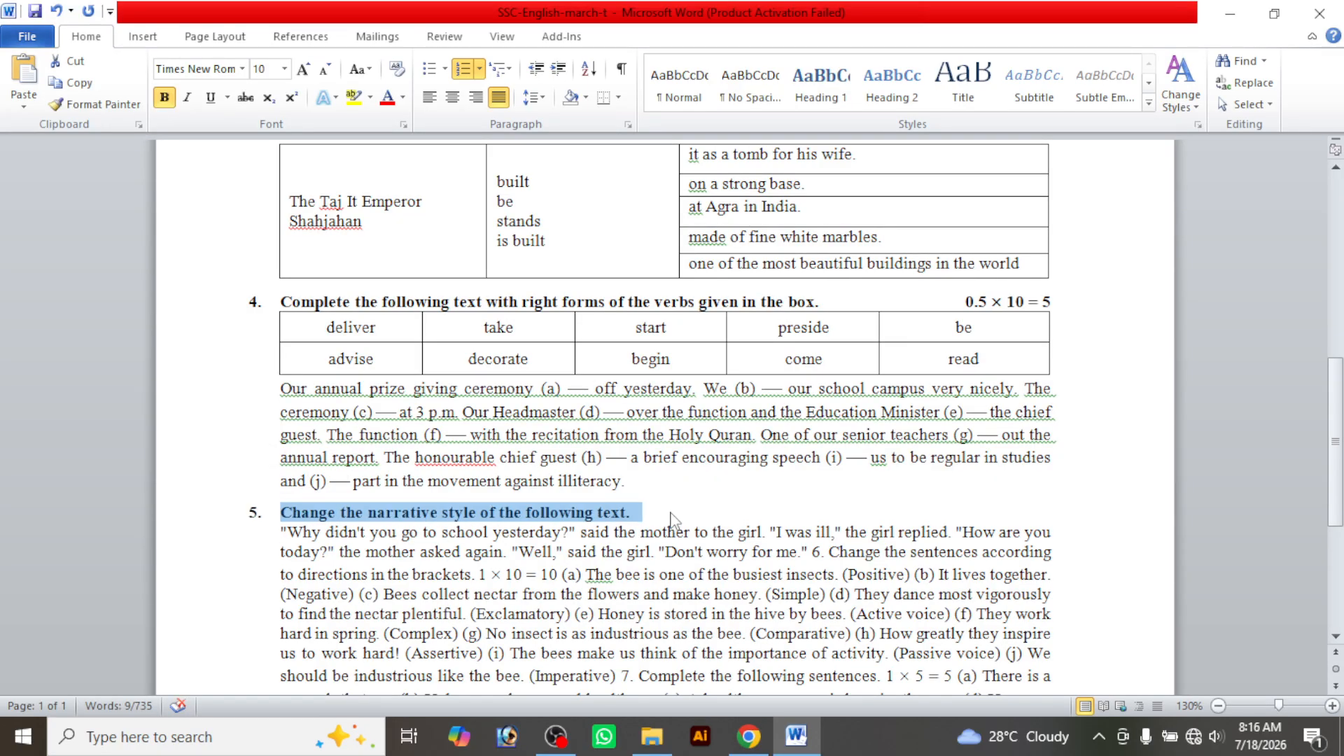
{"action": "left_click", "coordinate": [674, 519]}
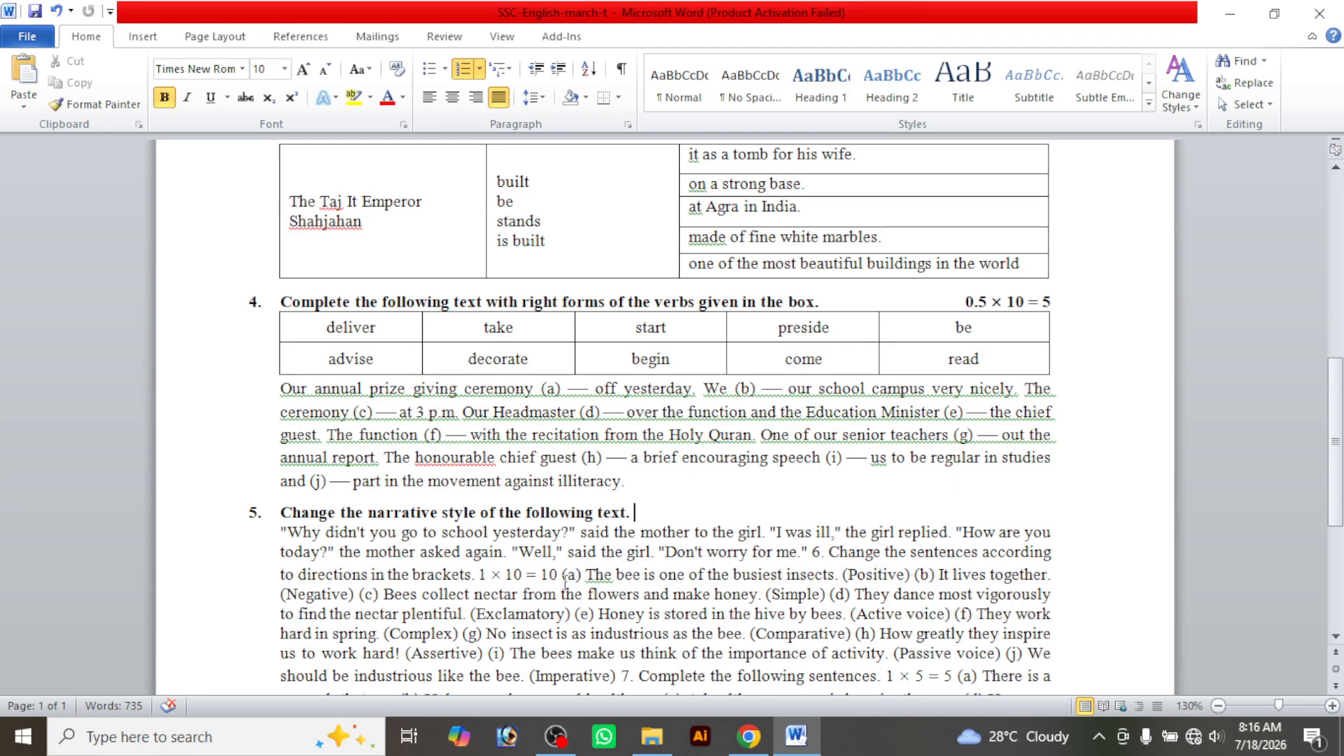
Start question 6's lettered items on a new line and tab its marks 1 × 10 = 10 to the right margin
{"action": "left_click", "coordinate": [564, 574]}
{"action": "key", "text": "Return"}
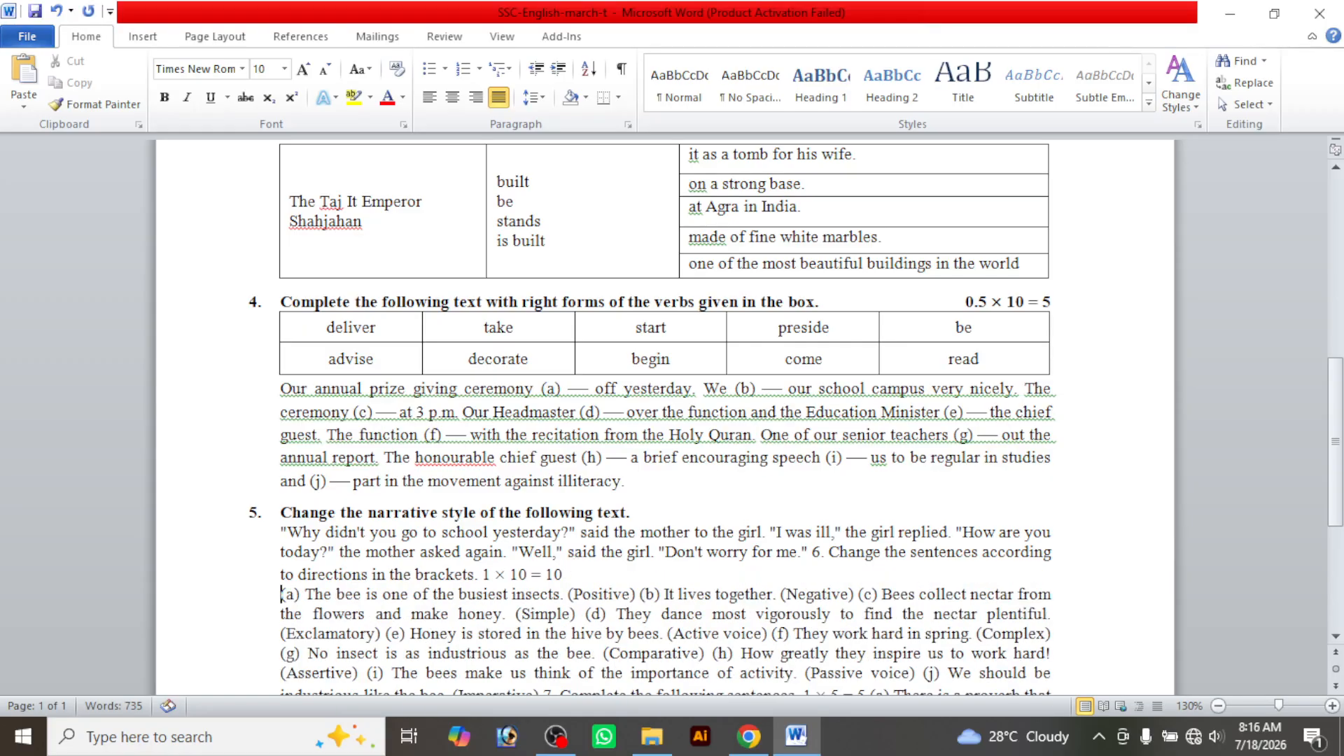
{"action": "left_click", "coordinate": [481, 575]}
{"action": "key", "text": "Tab"}
{"action": "key", "text": "Tab"}
{"action": "key", "text": "Tab"}
{"action": "key", "text": "Tab"}
{"action": "key", "text": "Tab"}
{"action": "key", "text": "Tab"}
{"action": "key", "text": "Tab"}
{"action": "key", "text": "Tab"}
{"action": "key", "text": "Tab"}
{"action": "key", "text": "Tab"}
{"action": "key", "text": "Tab"}
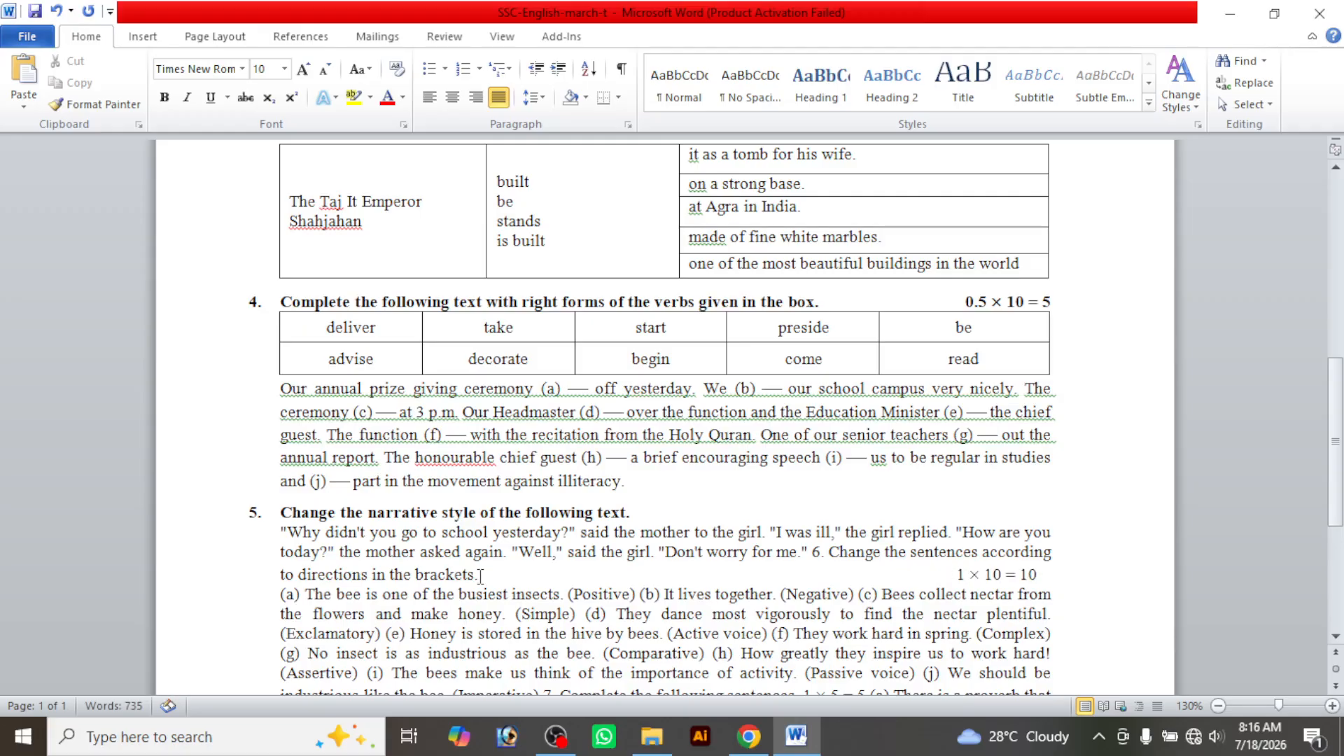
{"action": "key", "text": "BackSpace"}
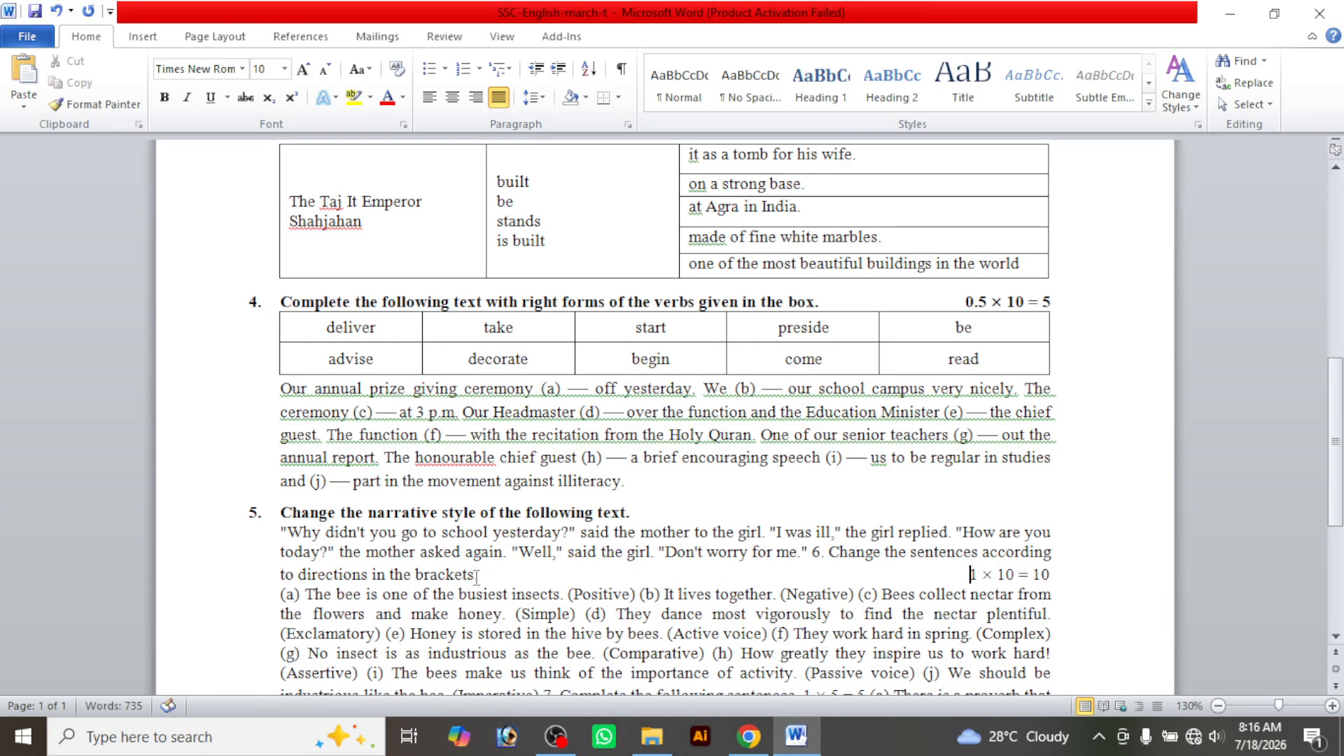
Check question 6 in the source PDF and move its text to a new line after question 5's passage
{"action": "left_click", "coordinate": [752, 744]}
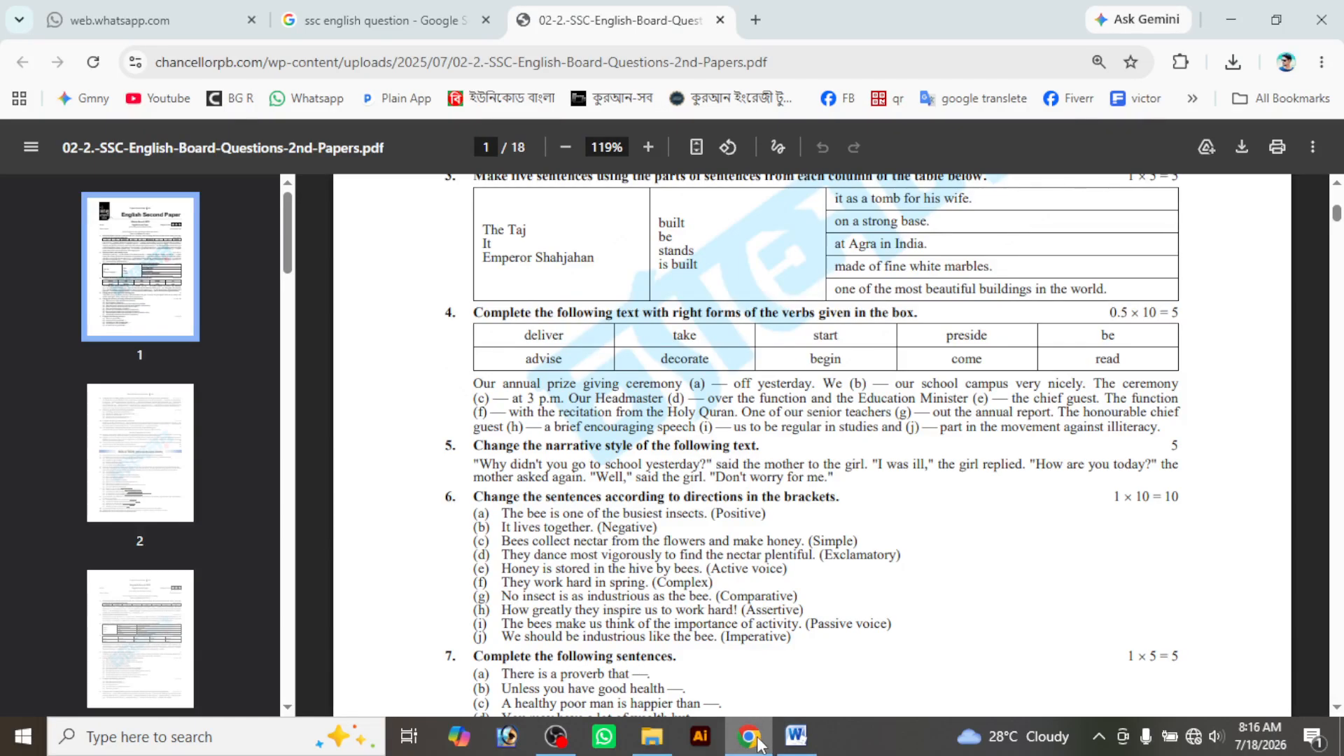
{"action": "left_click", "coordinate": [756, 741]}
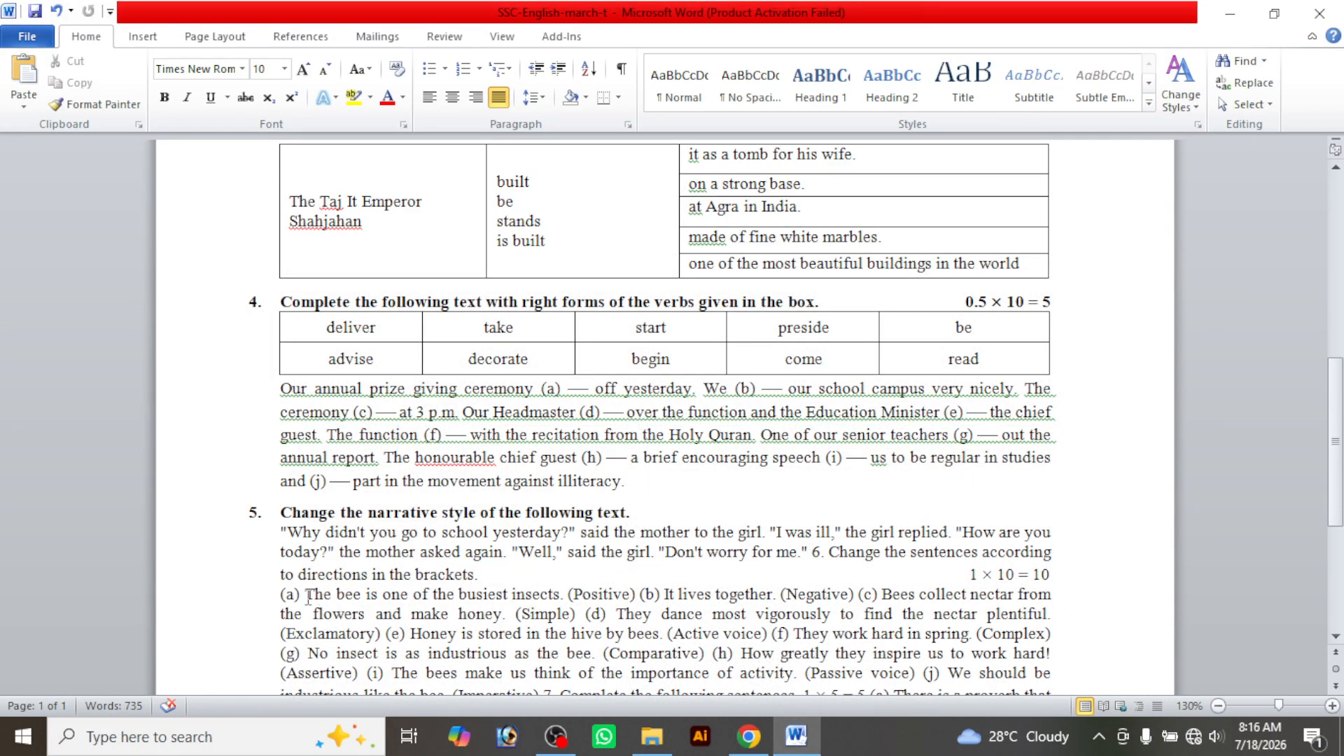
{"action": "left_click", "coordinate": [794, 740]}
{"action": "left_click", "coordinate": [748, 737]}
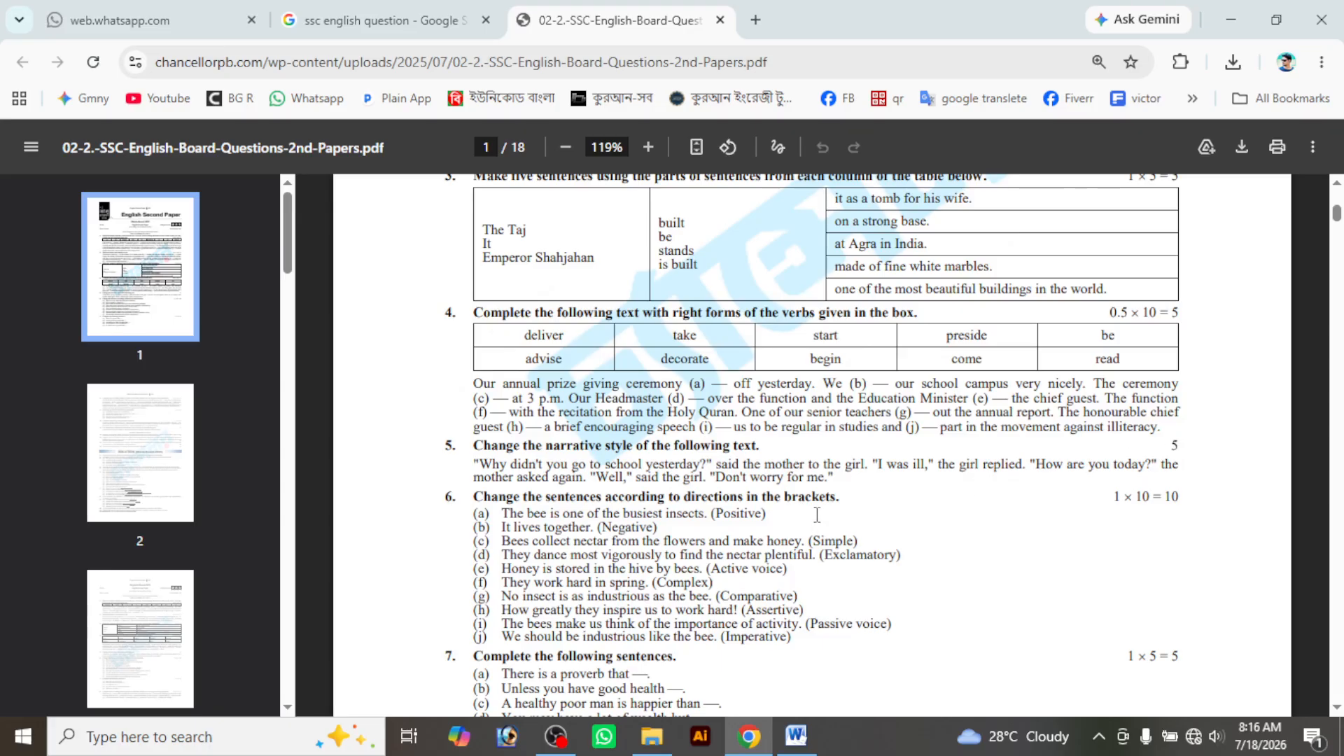
{"action": "left_click", "coordinate": [797, 737]}
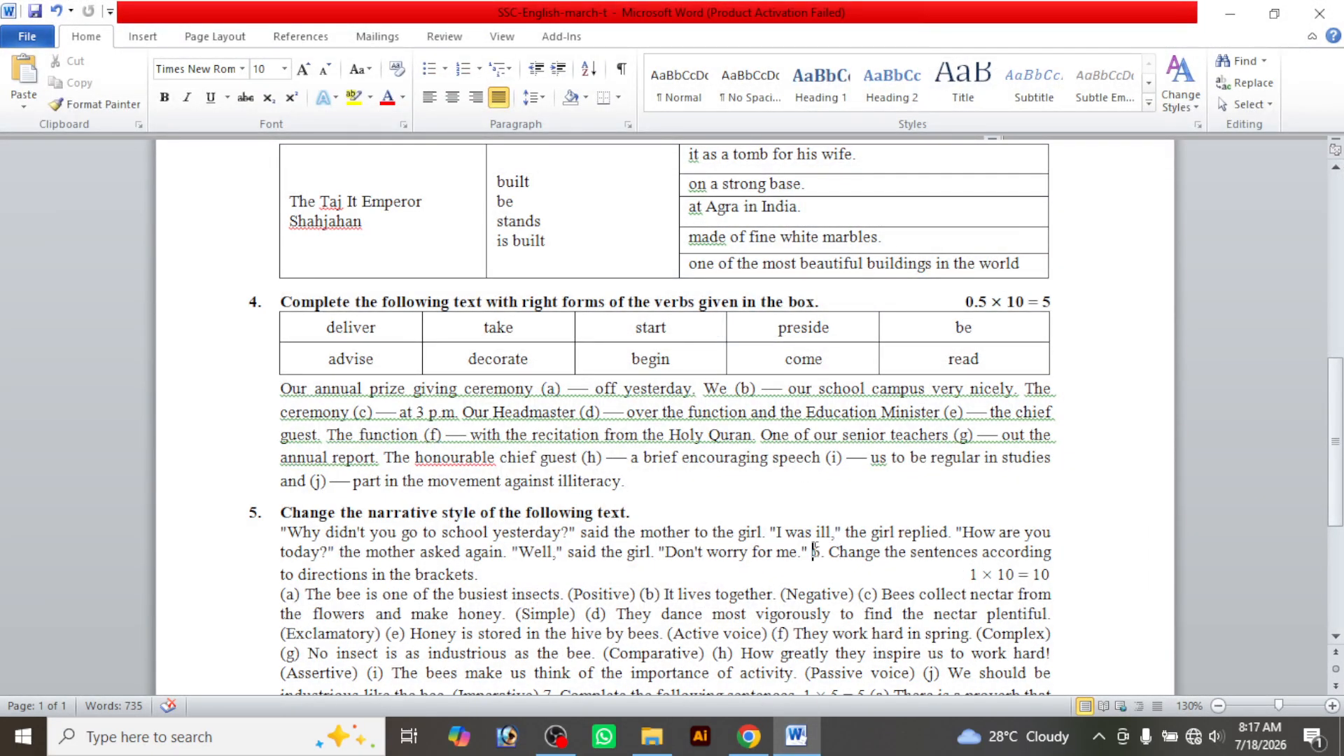
{"action": "key", "text": "Return"}
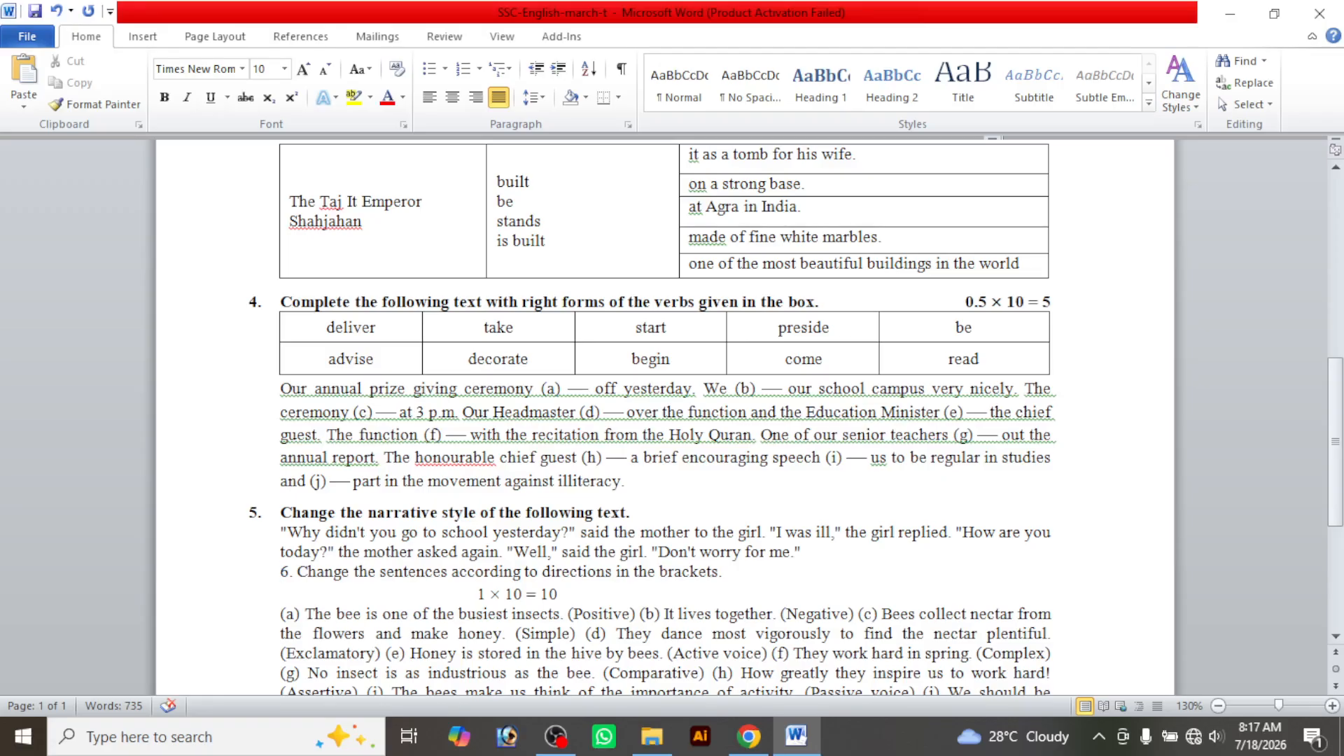
{"action": "key", "text": "Delete"}
{"action": "type", "text": "6"}
{"action": "left_click", "coordinate": [749, 571]}
{"action": "type", "text": "5"}
{"action": "key", "text": "Left"}
{"action": "key", "text": "Tab"}
{"action": "key", "text": "Tab"}
{"action": "key", "text": "Tab"}
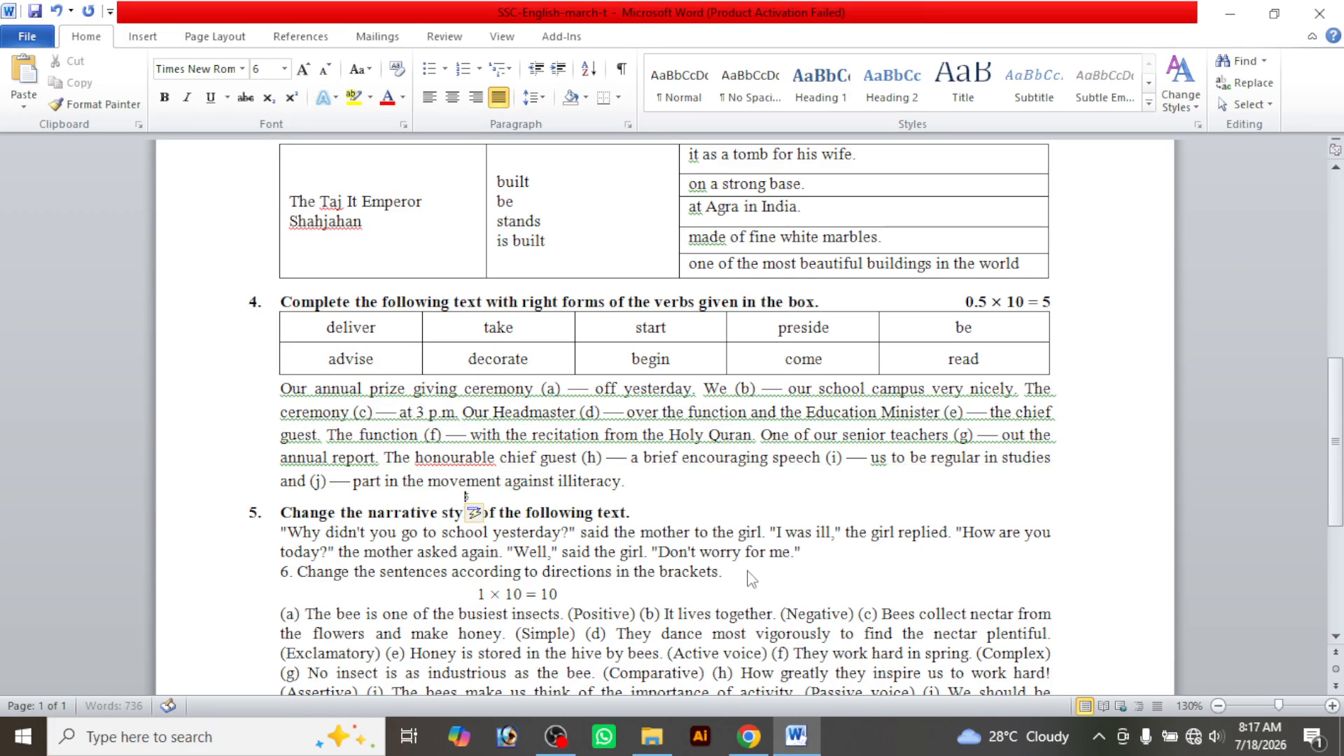
{"action": "key", "text": "Tab"}
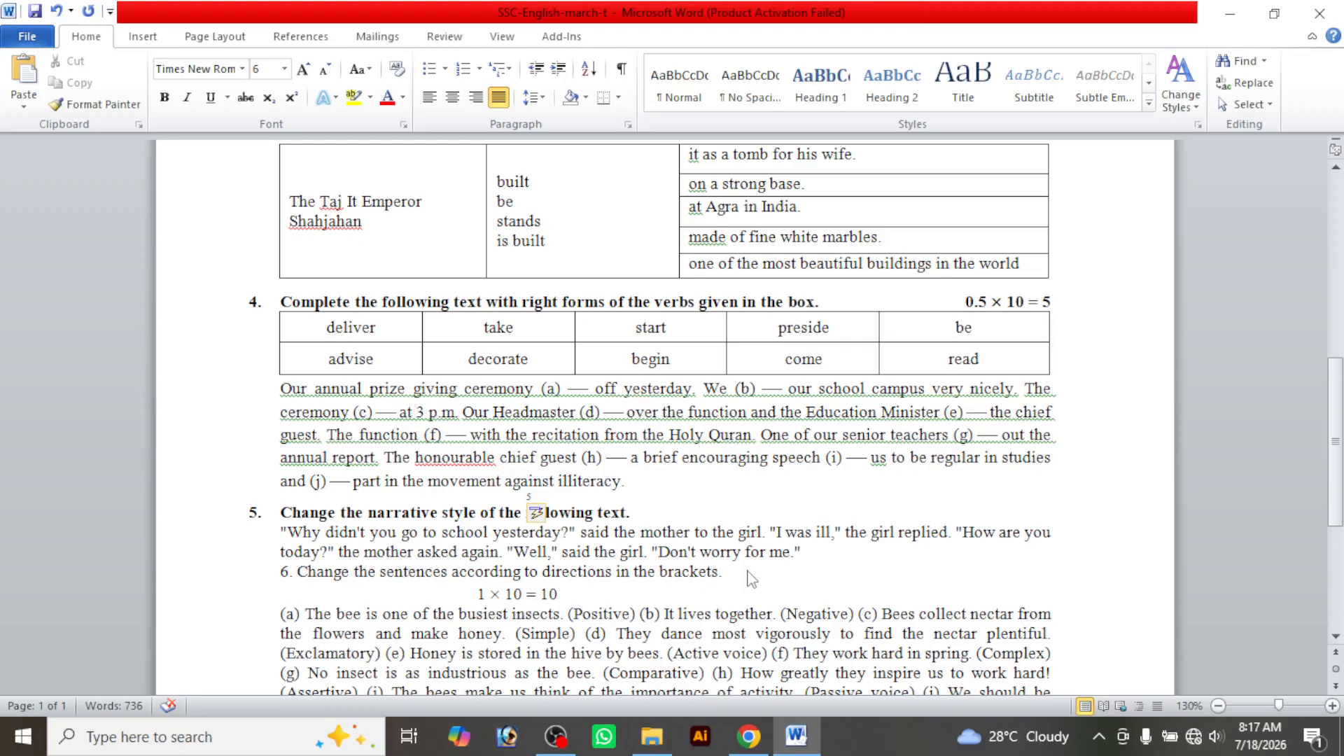
{"action": "key", "text": "Delete"}
Add the marks 5 to question 5's bold instruction line and tab them to the right margin
{"action": "left_click", "coordinate": [634, 516]}
{"action": "type", "text": "5"}
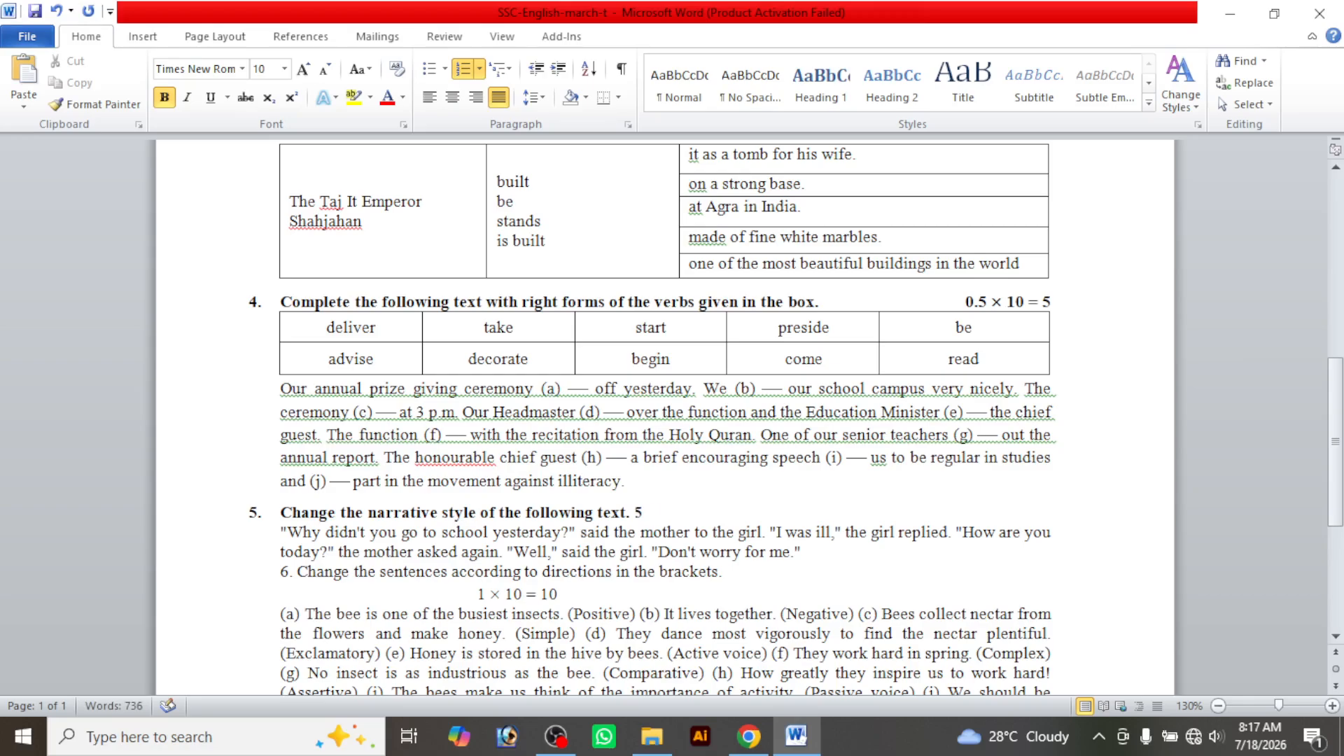
{"action": "key", "text": "Tab"}
{"action": "key", "text": "Tab"}
{"action": "key", "text": "Tab"}
{"action": "key", "text": "Tab"}
{"action": "key", "text": "Tab"}
{"action": "key", "text": "Tab"}
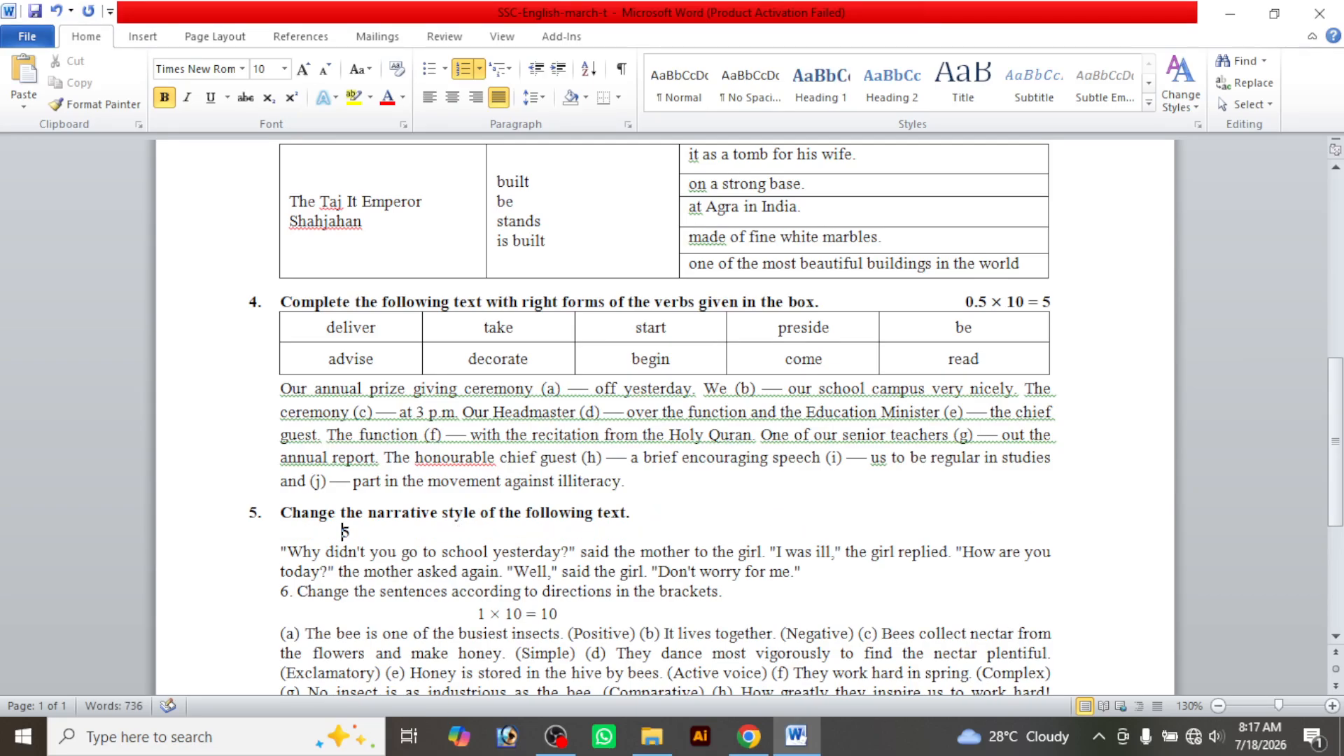
{"action": "key", "text": "BackSpace"}
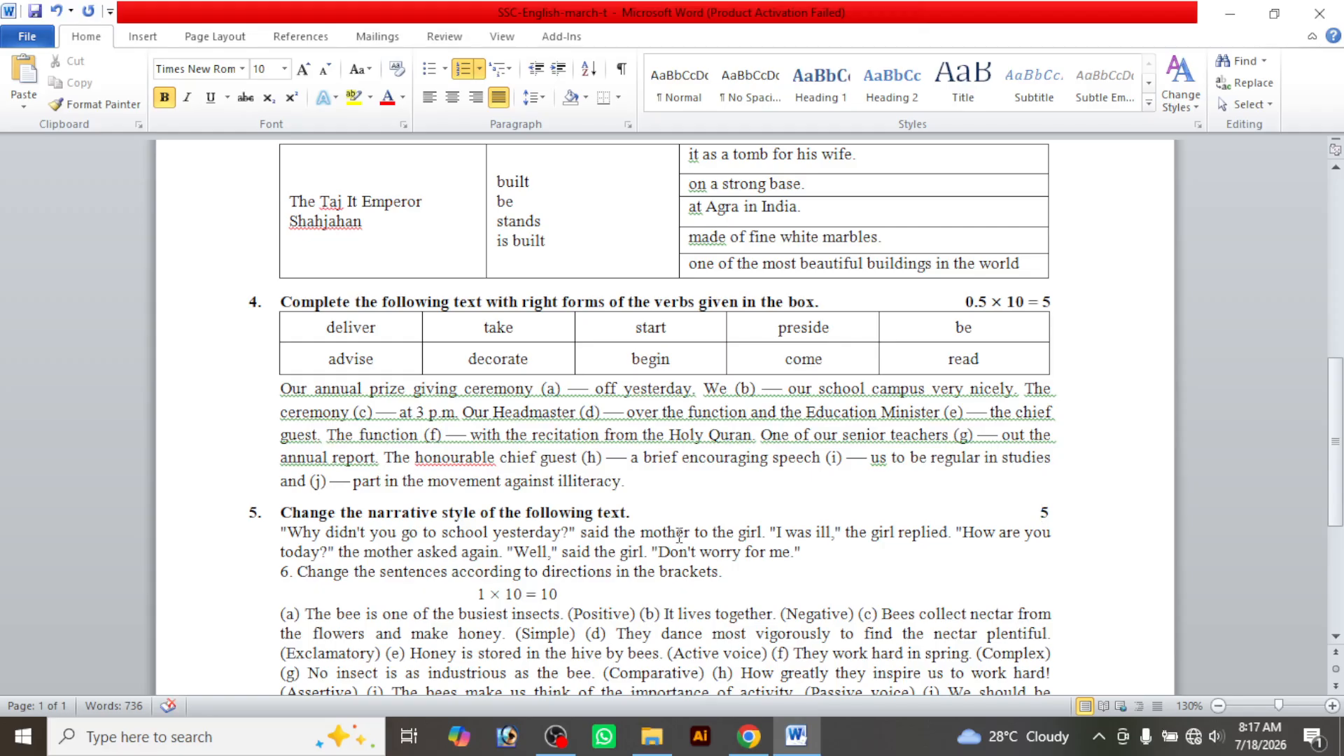
{"action": "key", "text": "BackSpace"}
Insert an empty line above question 6 and delete its manual number
{"action": "left_click", "coordinate": [479, 595]}
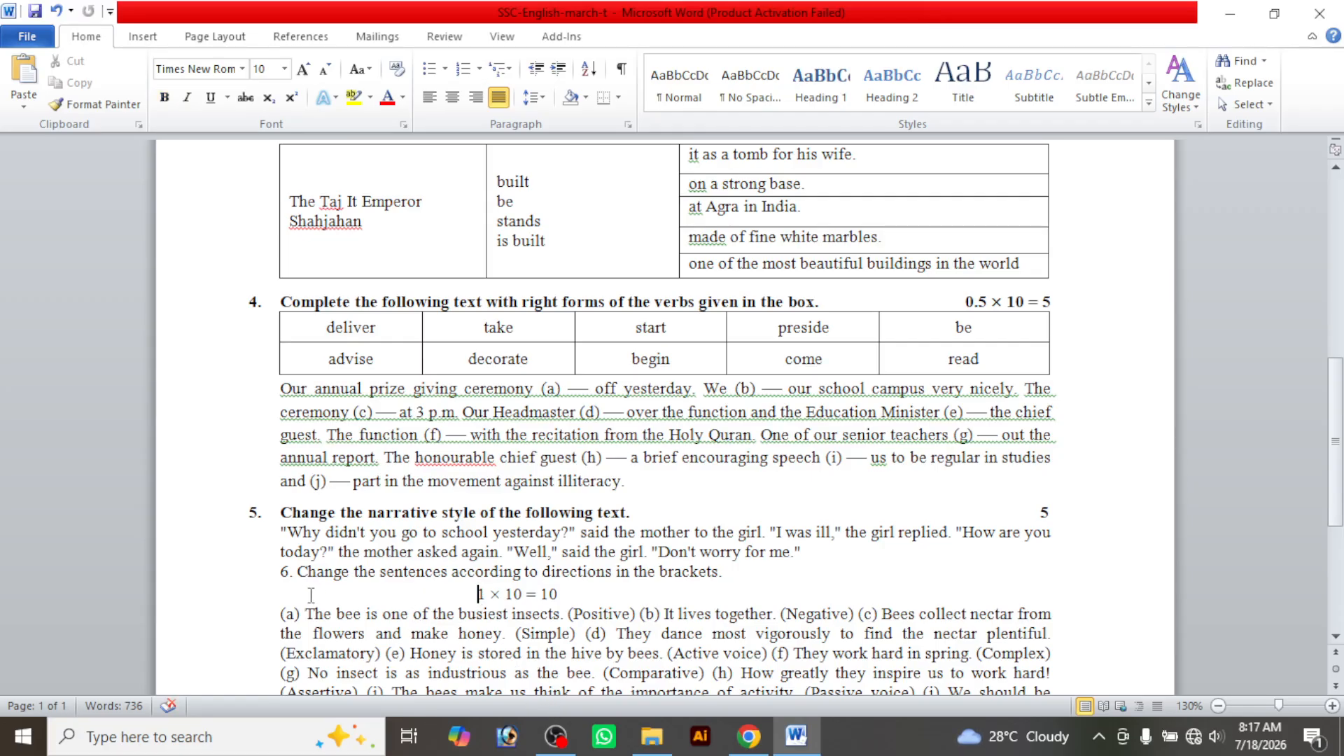
{"action": "left_click", "coordinate": [281, 571]}
{"action": "key", "text": "Return"}
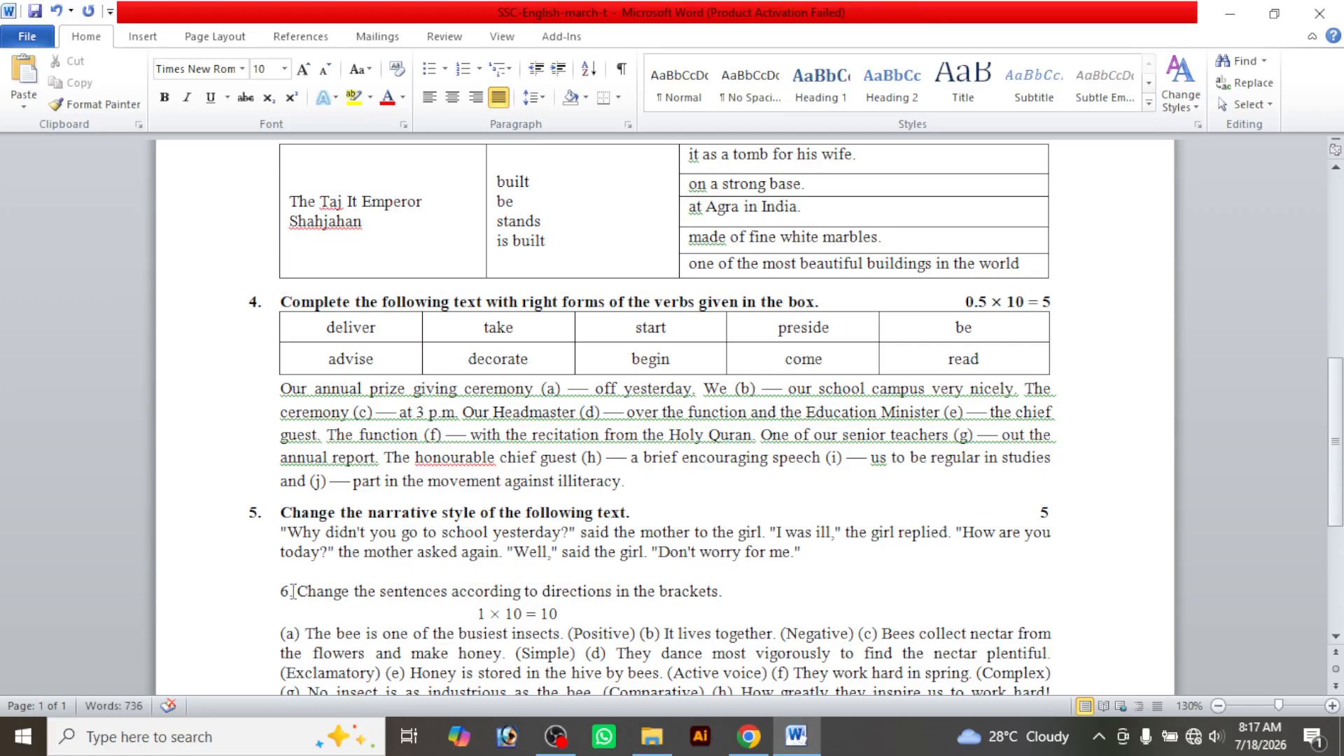
{"action": "key", "text": "Delete"}
{"action": "key", "text": "Delete"}
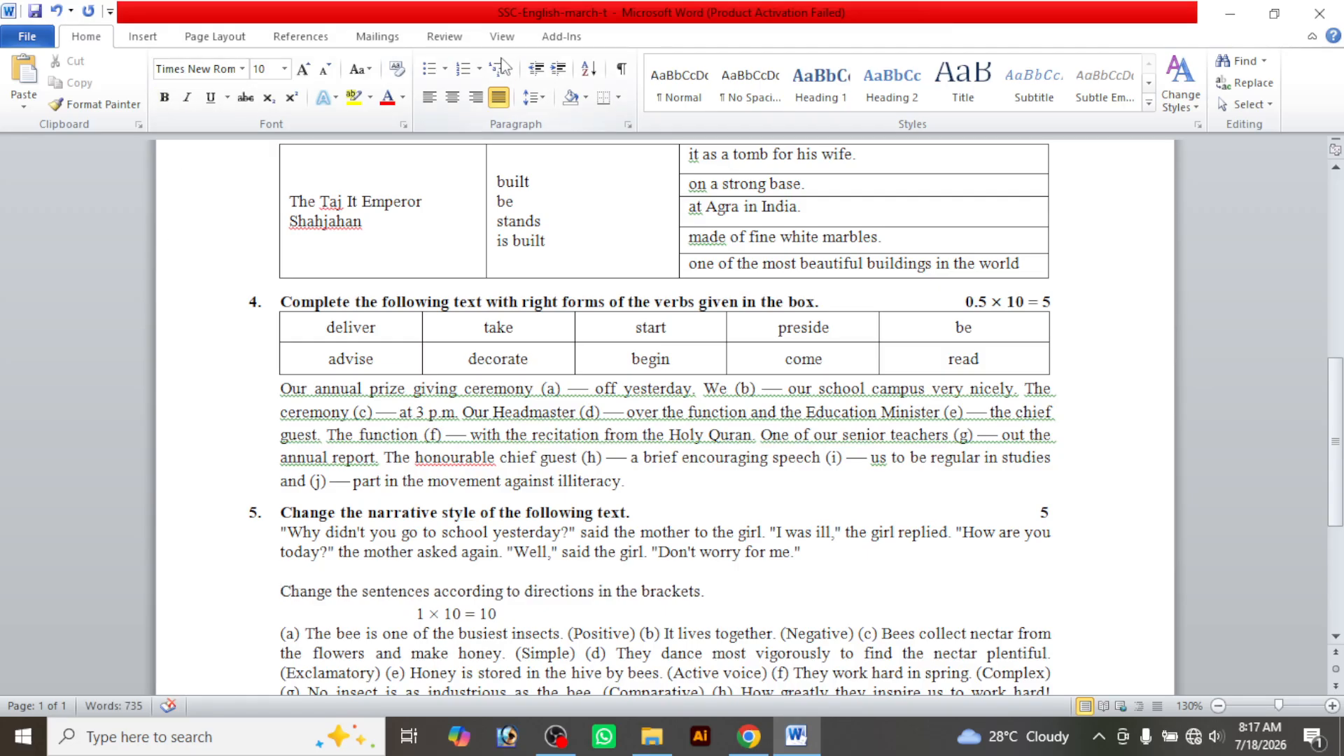
Apply the 1. 2. 3. number format to the empty line and join question 6's instruction to it
{"action": "left_click", "coordinate": [480, 69]}
{"action": "left_click", "coordinate": [491, 151]}
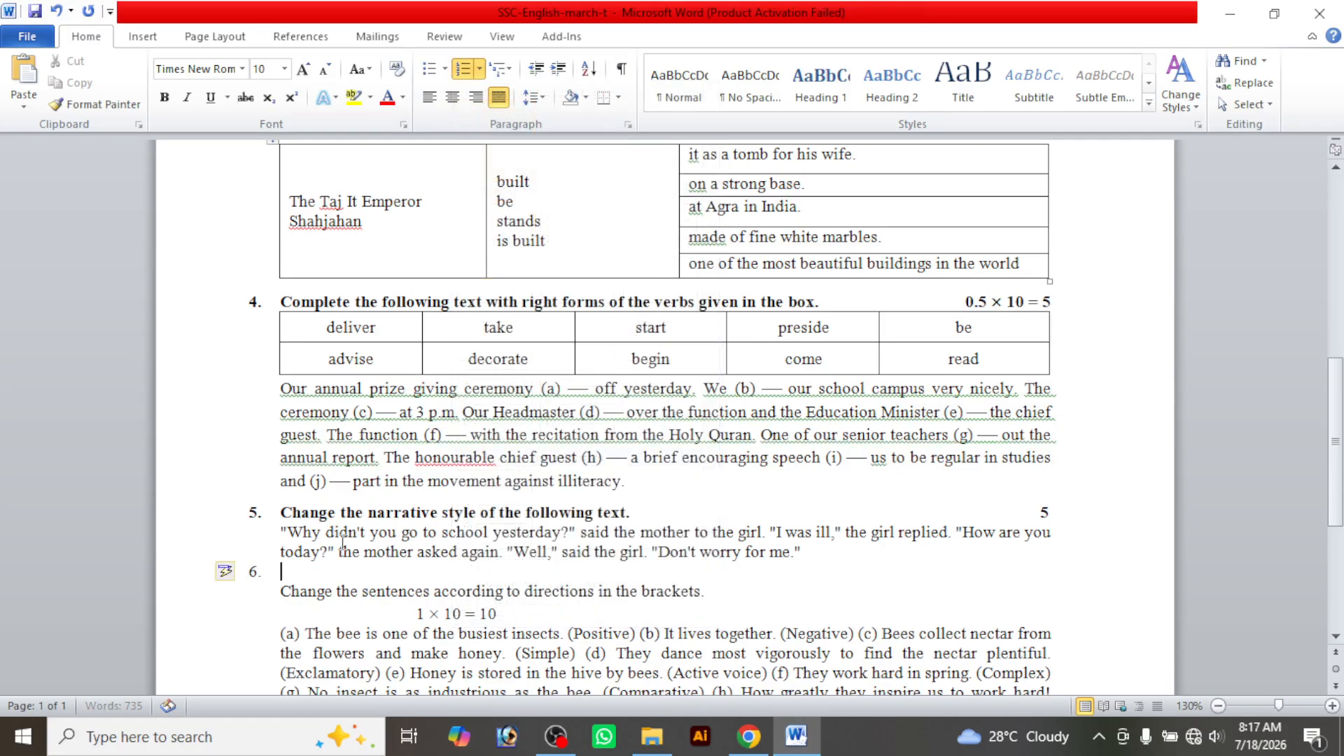
{"action": "left_click", "coordinate": [280, 592]}
{"action": "key", "text": "BackSpace"}
{"action": "key", "text": "BackSpace"}
{"action": "key", "text": "BackSpace"}
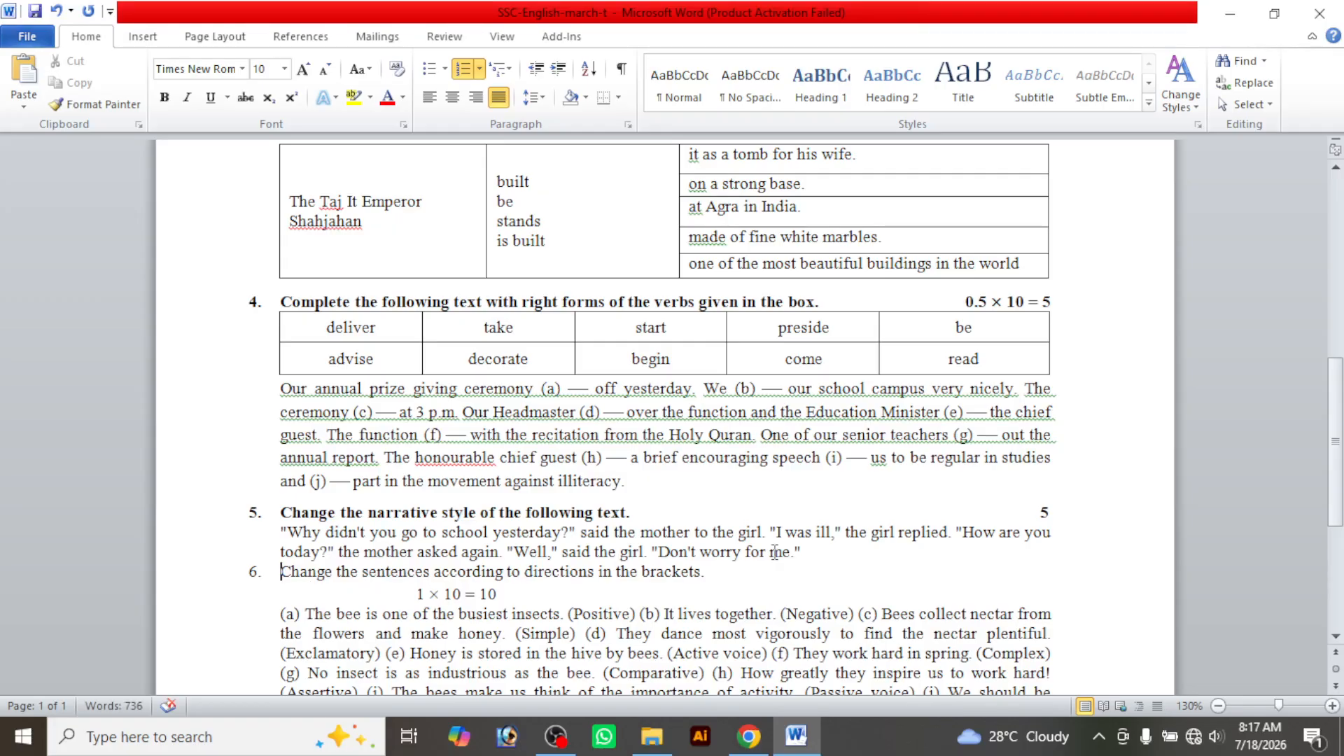
Insert an empty line between question 5's passage and question 6 and reduce its font size to 6
{"action": "left_click", "coordinate": [810, 552]}
{"action": "key", "text": "Return"}
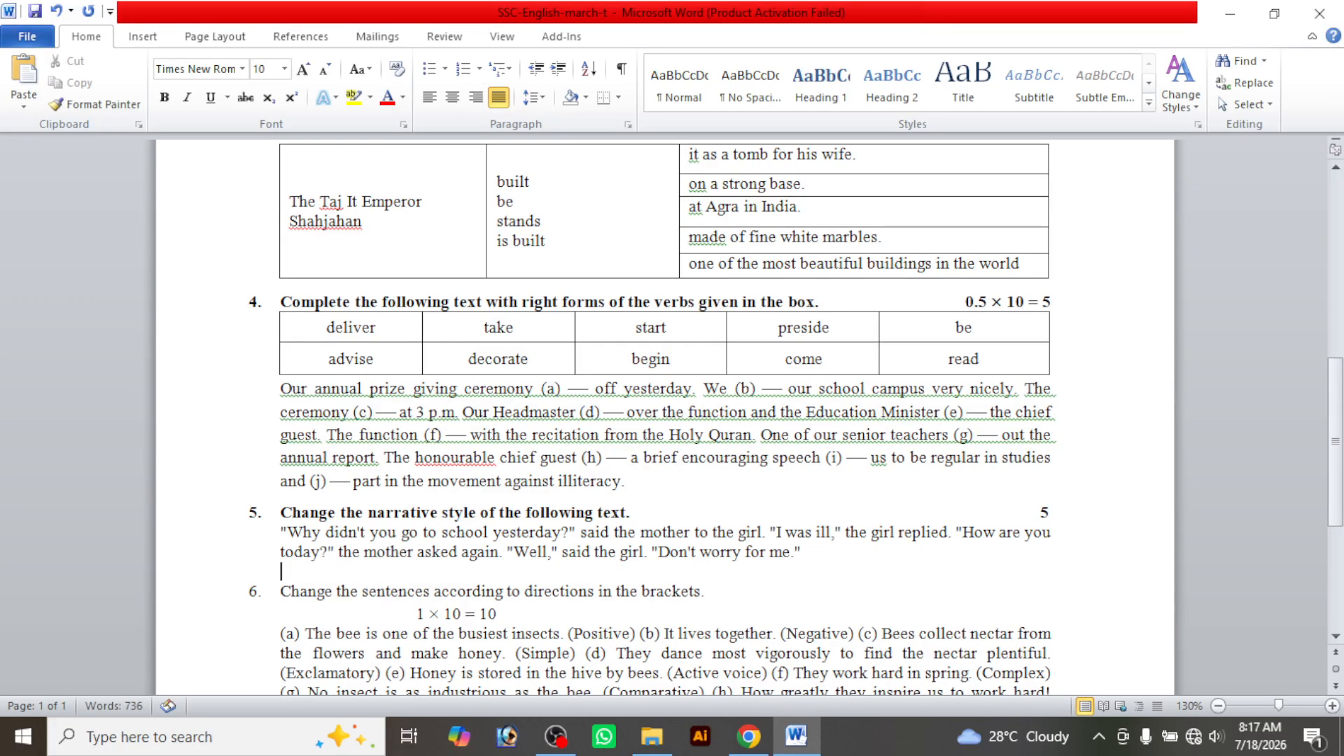
{"action": "key", "text": "ctrl+bracketleft"}
{"action": "key", "text": "ctrl+bracketleft"}
{"action": "key", "text": "ctrl+bracketleft"}
{"action": "key", "text": "ctrl+bracketleft"}
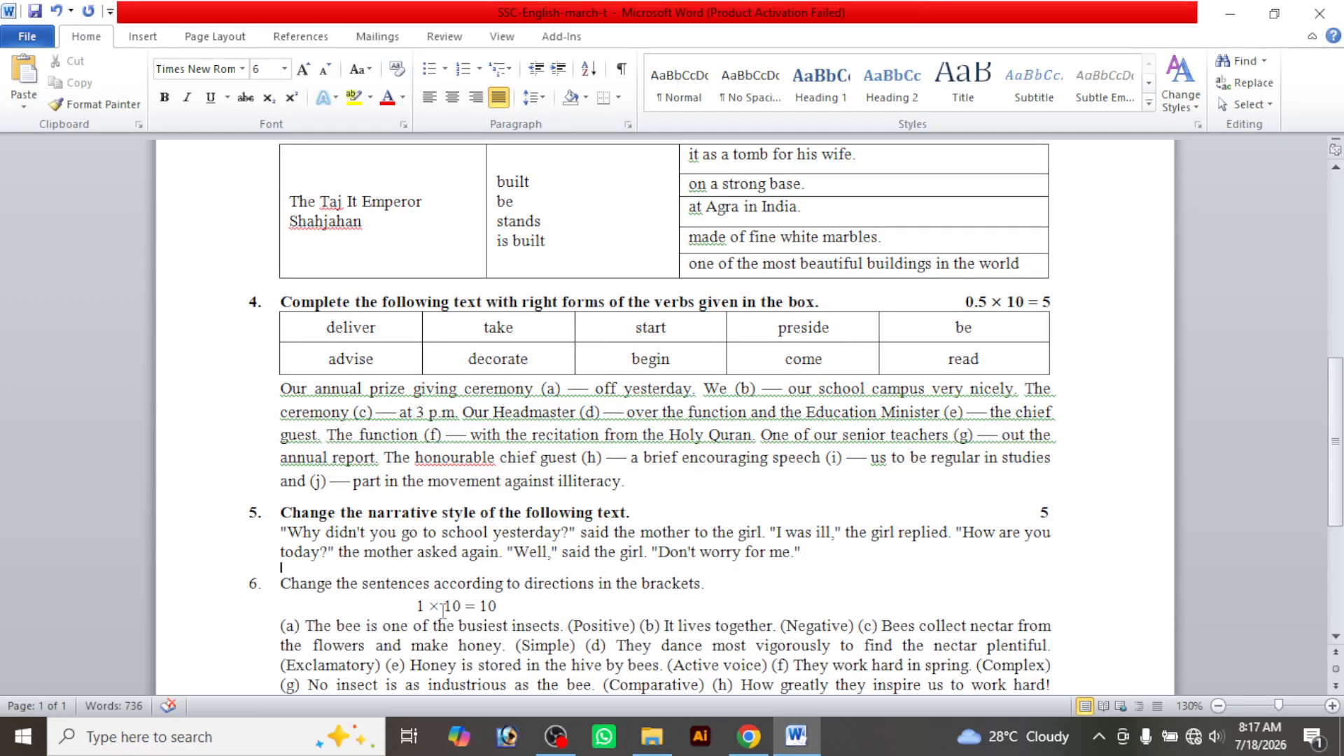
Remove surplus tabs before 1 × 10 = 10 so the marks sit on question 6's instruction line
{"action": "left_click", "coordinate": [417, 606]}
{"action": "key", "text": "BackSpace"}
{"action": "key", "text": "BackSpace"}
{"action": "key", "text": "BackSpace"}
{"action": "key", "text": "BackSpace"}
{"action": "key", "text": "BackSpace"}
{"action": "key", "text": "BackSpace"}
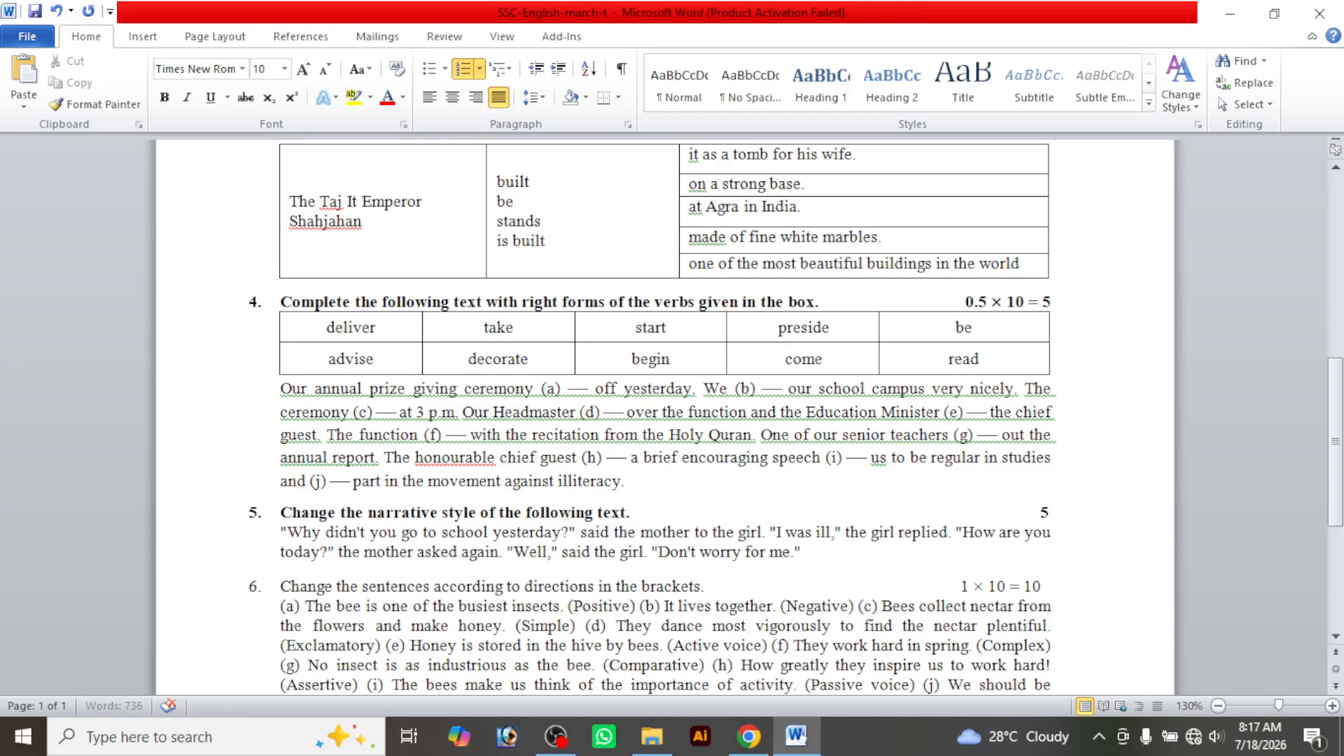
Bold question 6's instruction line and remove one tab so its marks end at the right margin
{"action": "left_click", "coordinate": [190, 592]}
{"action": "key", "text": "ctrl+b"}
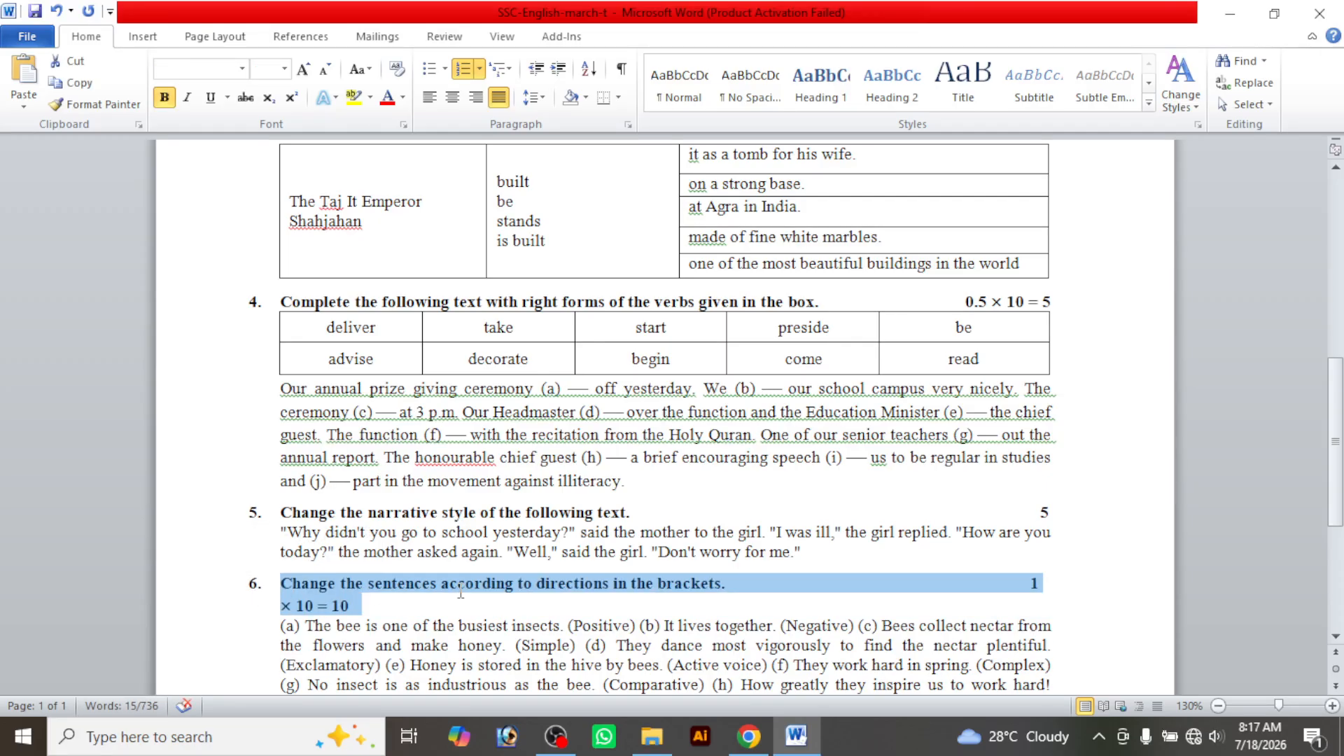
{"action": "left_click", "coordinate": [458, 585]}
{"action": "left_click", "coordinate": [777, 585]}
{"action": "key", "text": "BackSpace"}
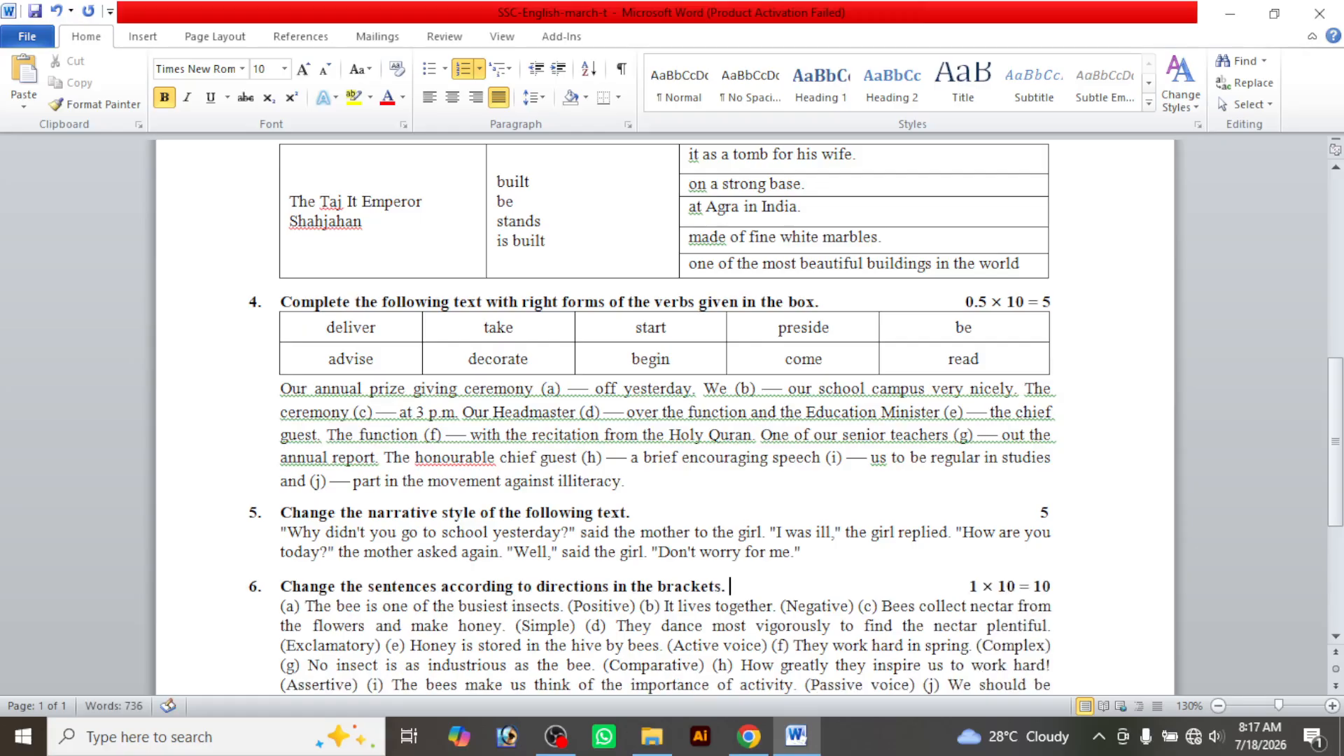
Check question 7 in the source PDF and split it from question 6's items with an empty line
{"action": "scroll", "coordinate": [497, 606], "scroll_direction": "down", "scroll_amount": 3}
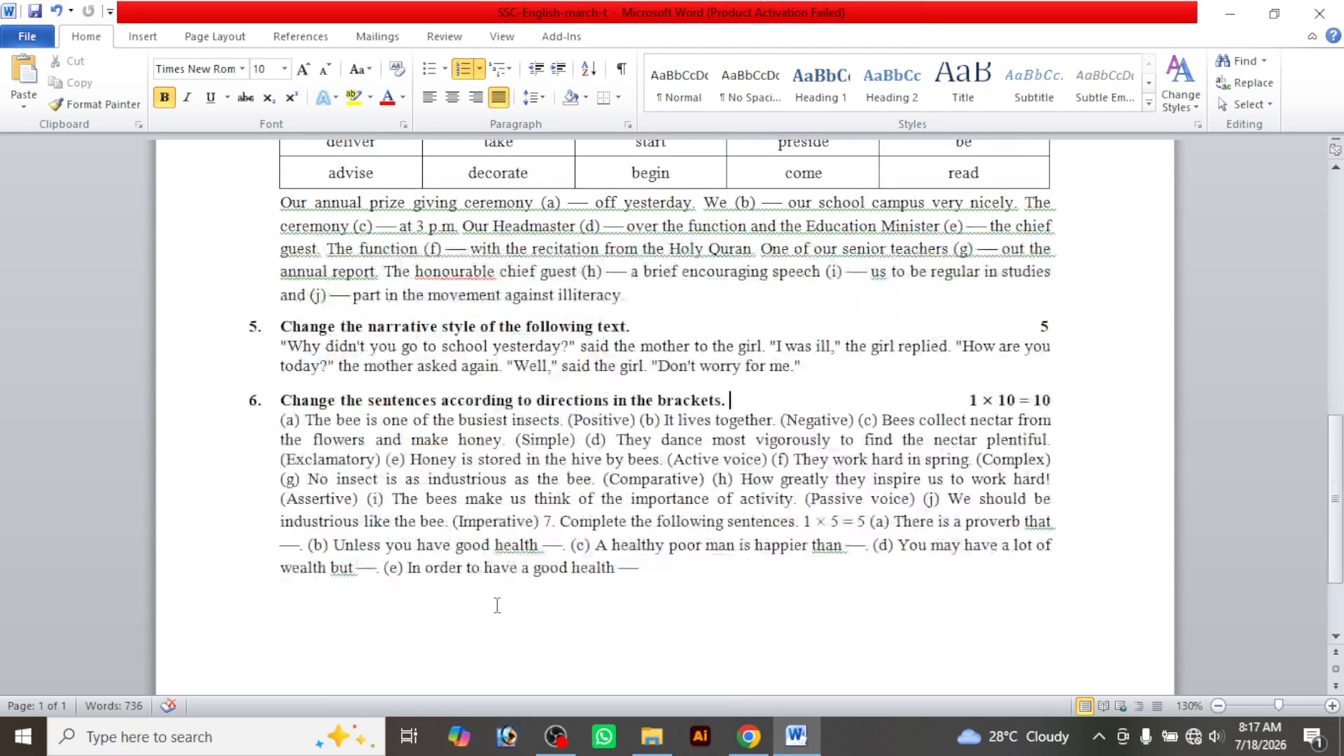
{"action": "key", "text": "alt+Tab"}
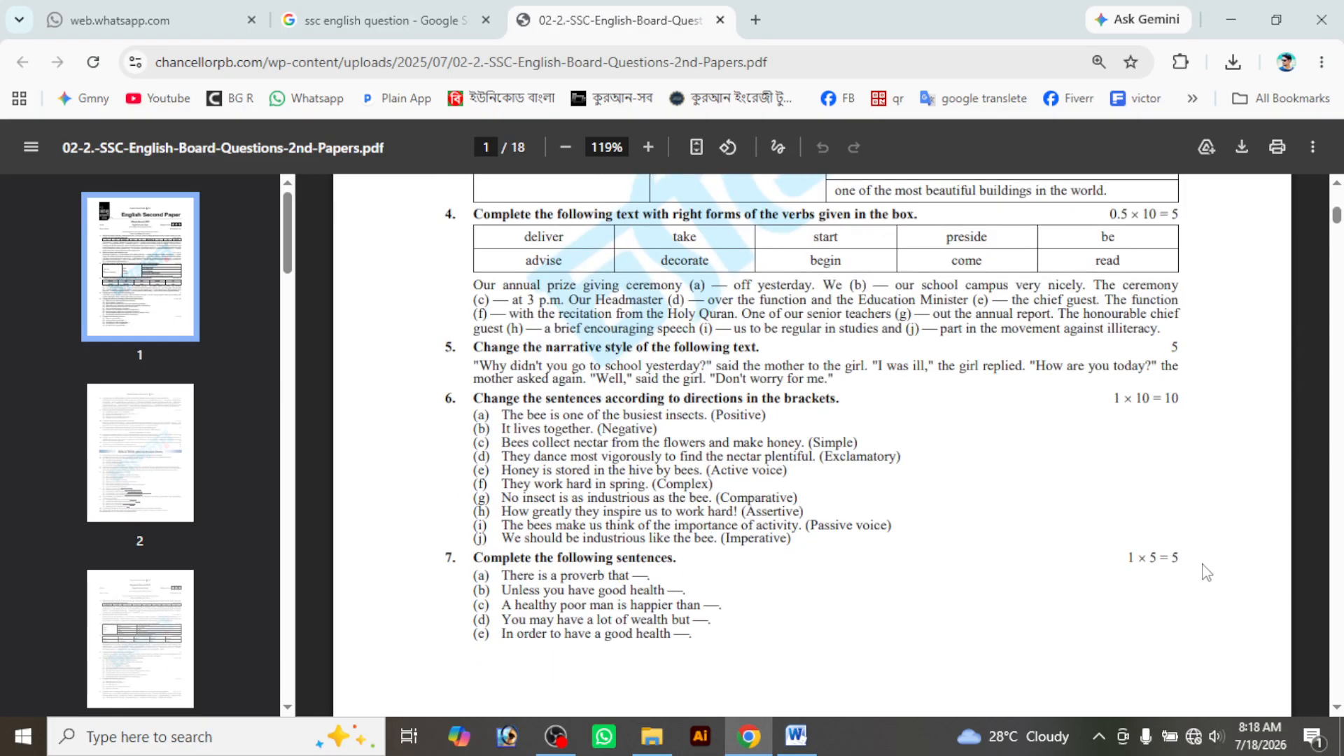
{"action": "left_click", "coordinate": [812, 724]}
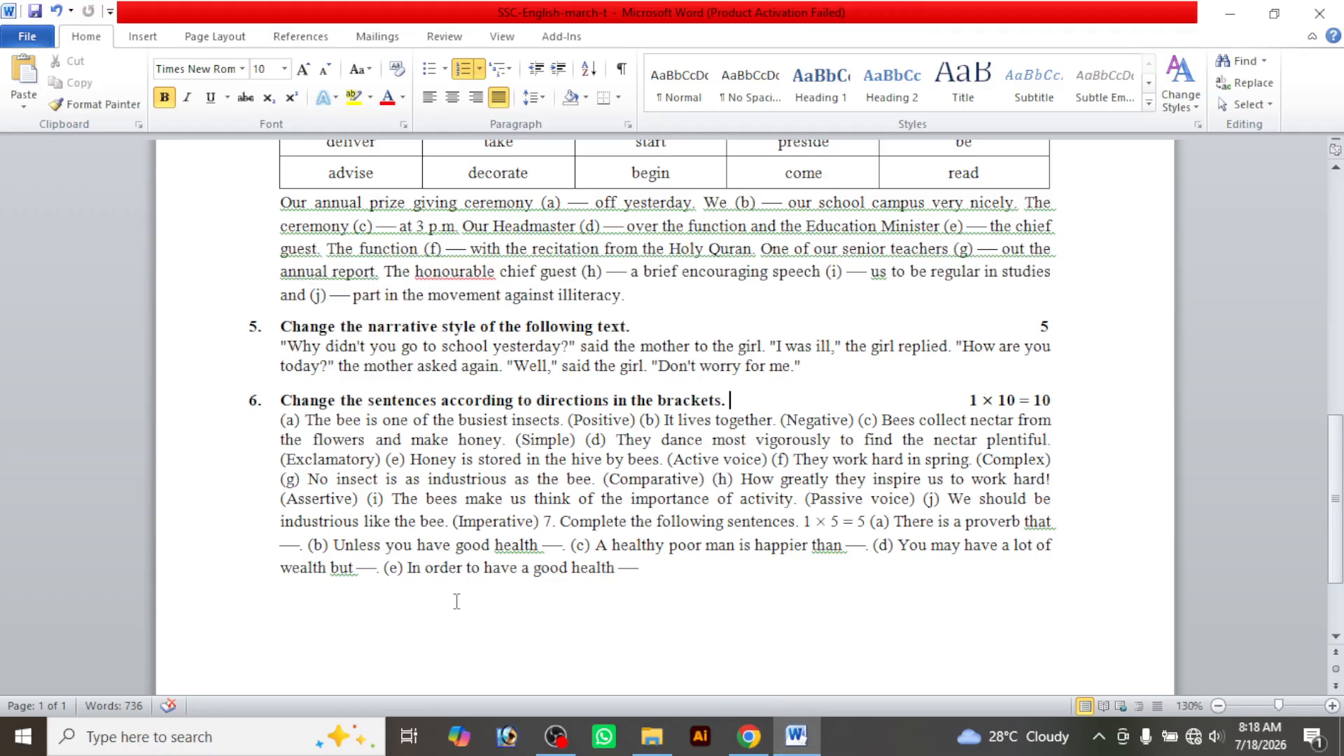
{"action": "left_click", "coordinate": [806, 519]}
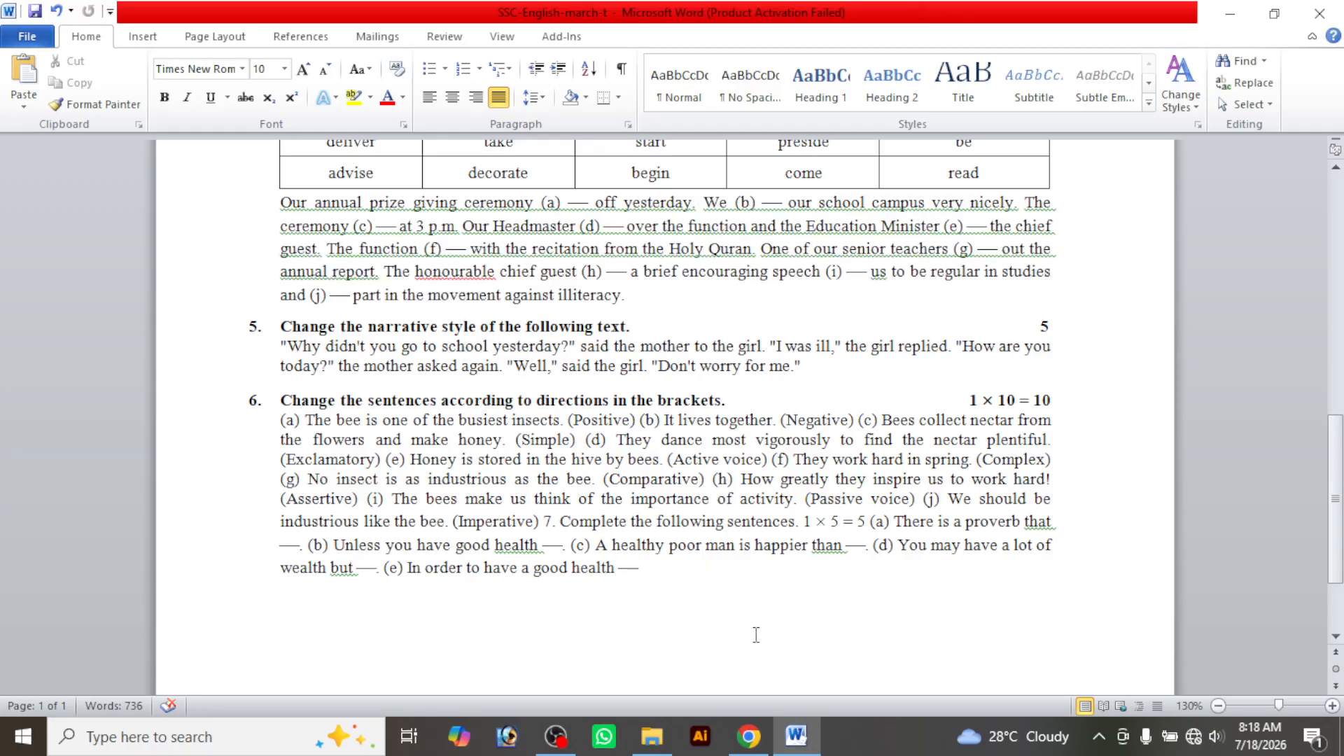
{"action": "left_click", "coordinate": [545, 521]}
{"action": "key", "text": "Return"}
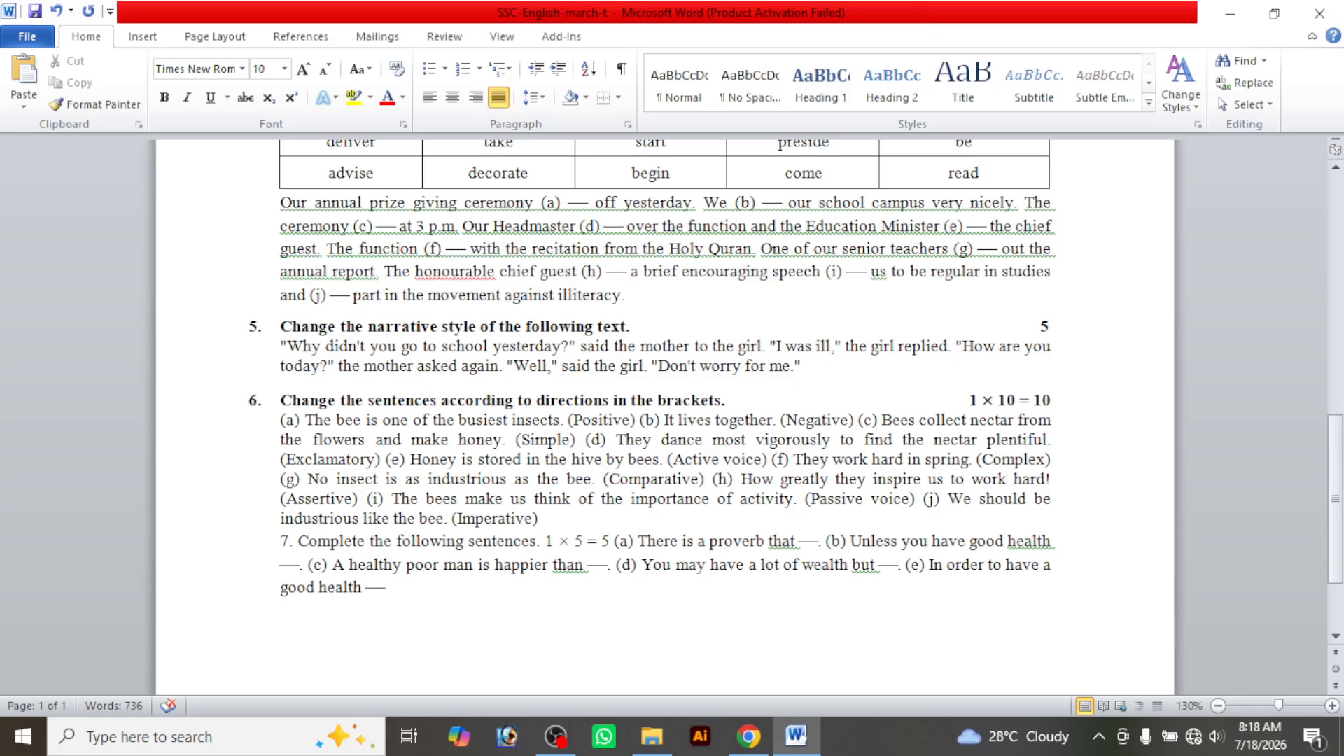
{"action": "key", "text": "Return"}
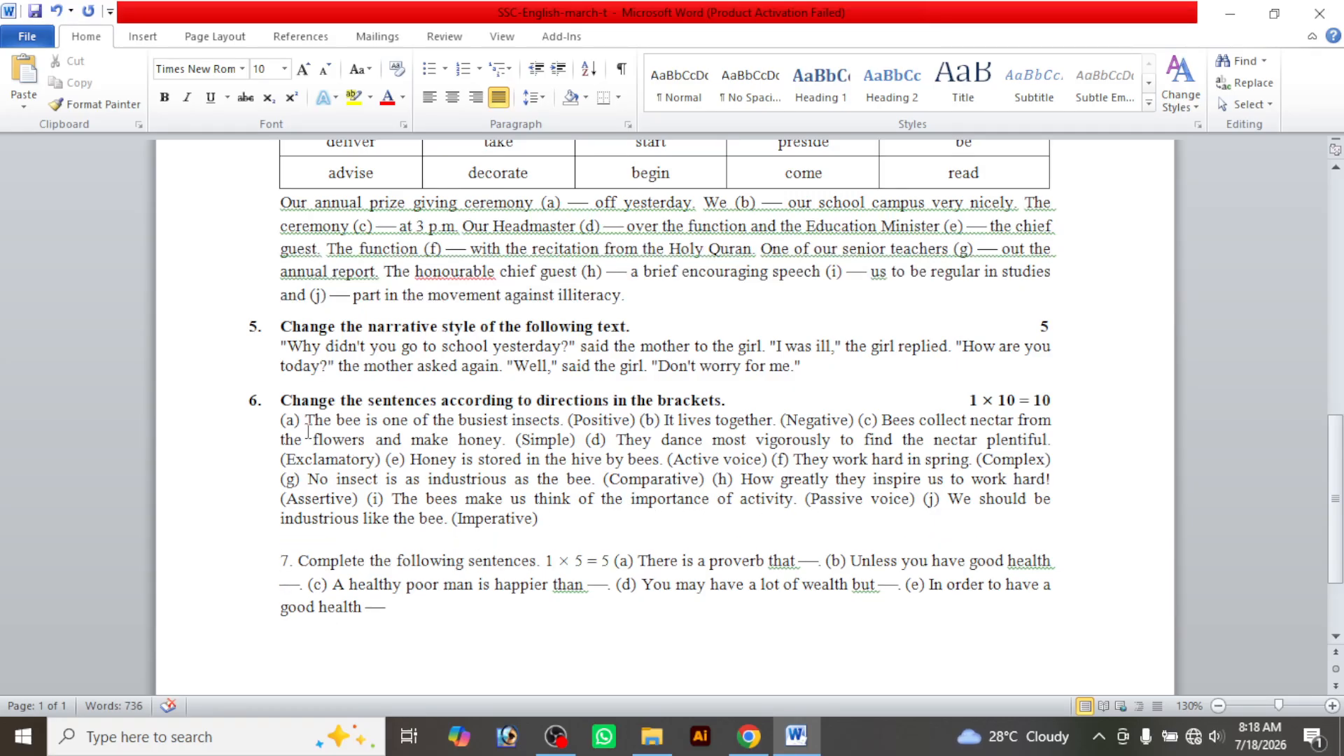
{"action": "left_click", "coordinate": [796, 735]}
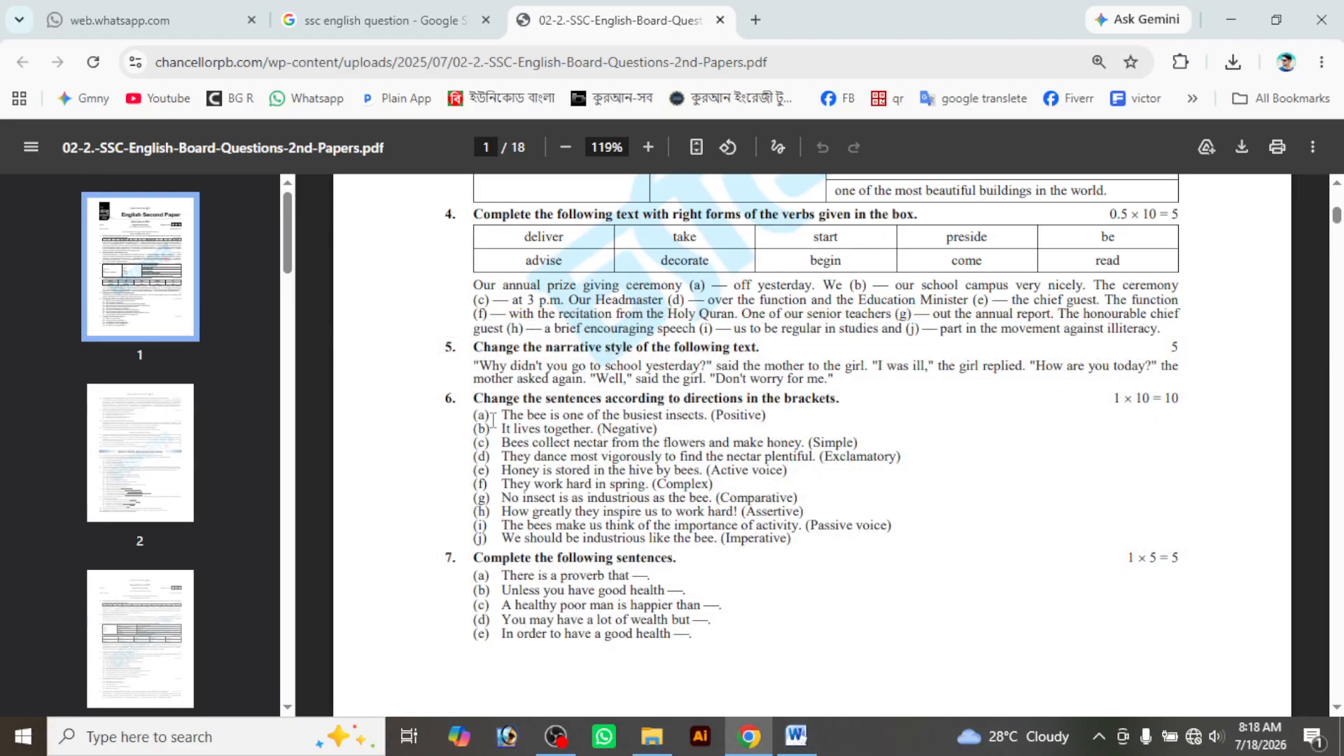
Apply automatic numbering to question 7 in the Word document, removing its typed number and the extra line break before its instruction
{"action": "left_click", "coordinate": [796, 735]}
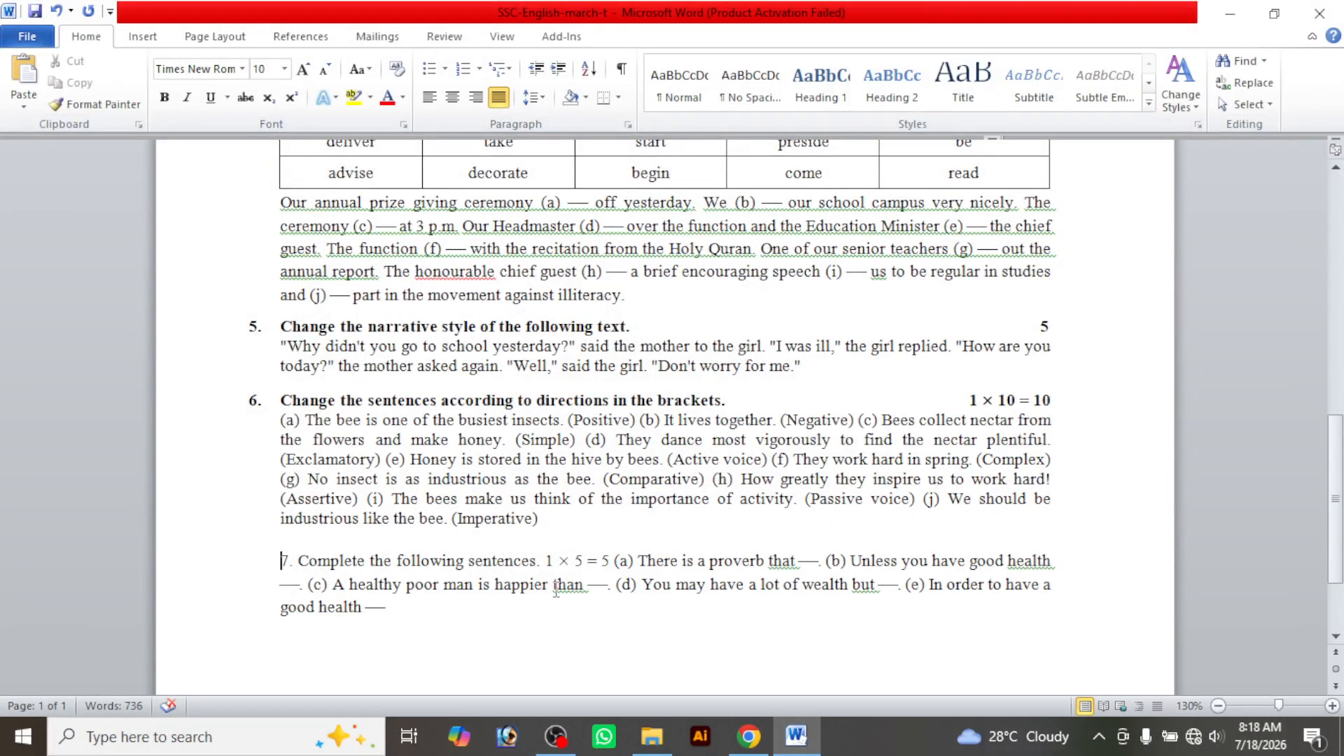
{"action": "left_click", "coordinate": [316, 542]}
{"action": "left_click", "coordinate": [479, 68]}
{"action": "left_click", "coordinate": [495, 168]}
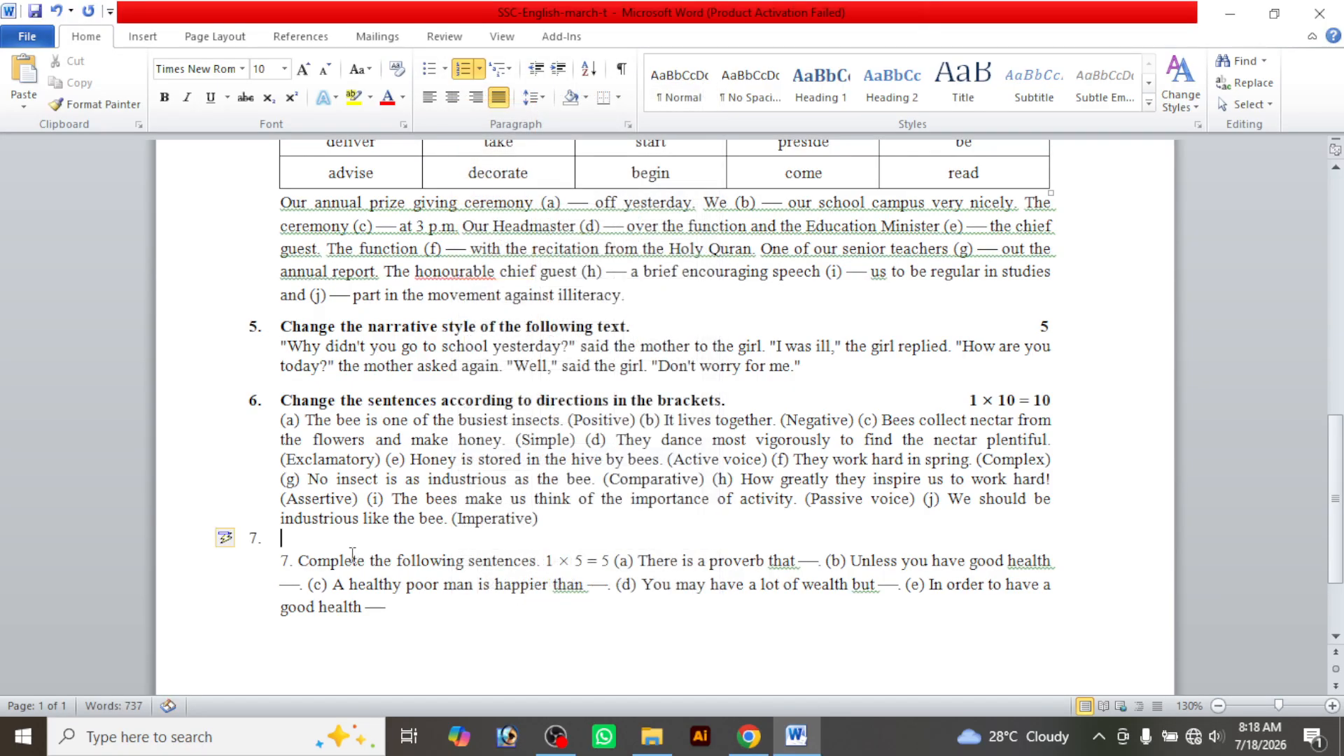
{"action": "key", "text": "Delete"}
{"action": "key", "text": "Delete"}
{"action": "key", "text": "Delete"}
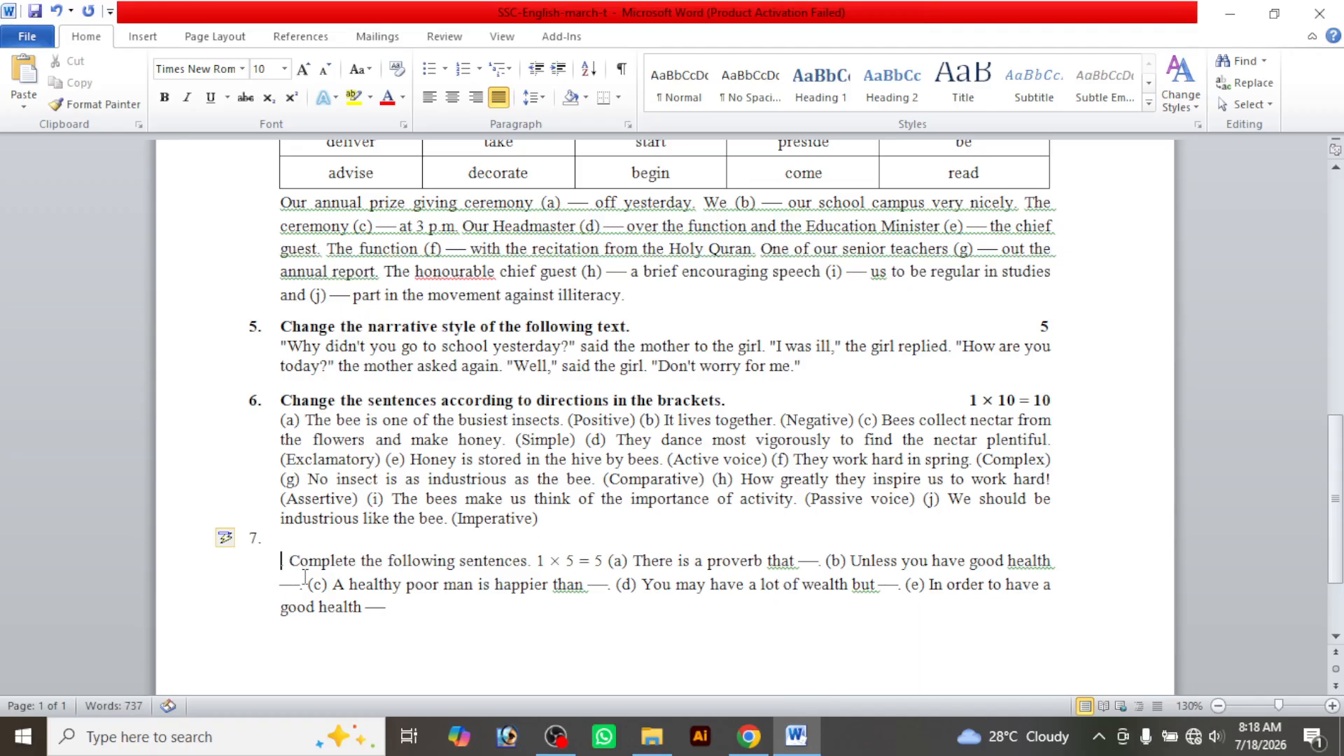
{"action": "key", "text": "BackSpace"}
{"action": "key", "text": "BackSpace"}
{"action": "key", "text": "BackSpace"}
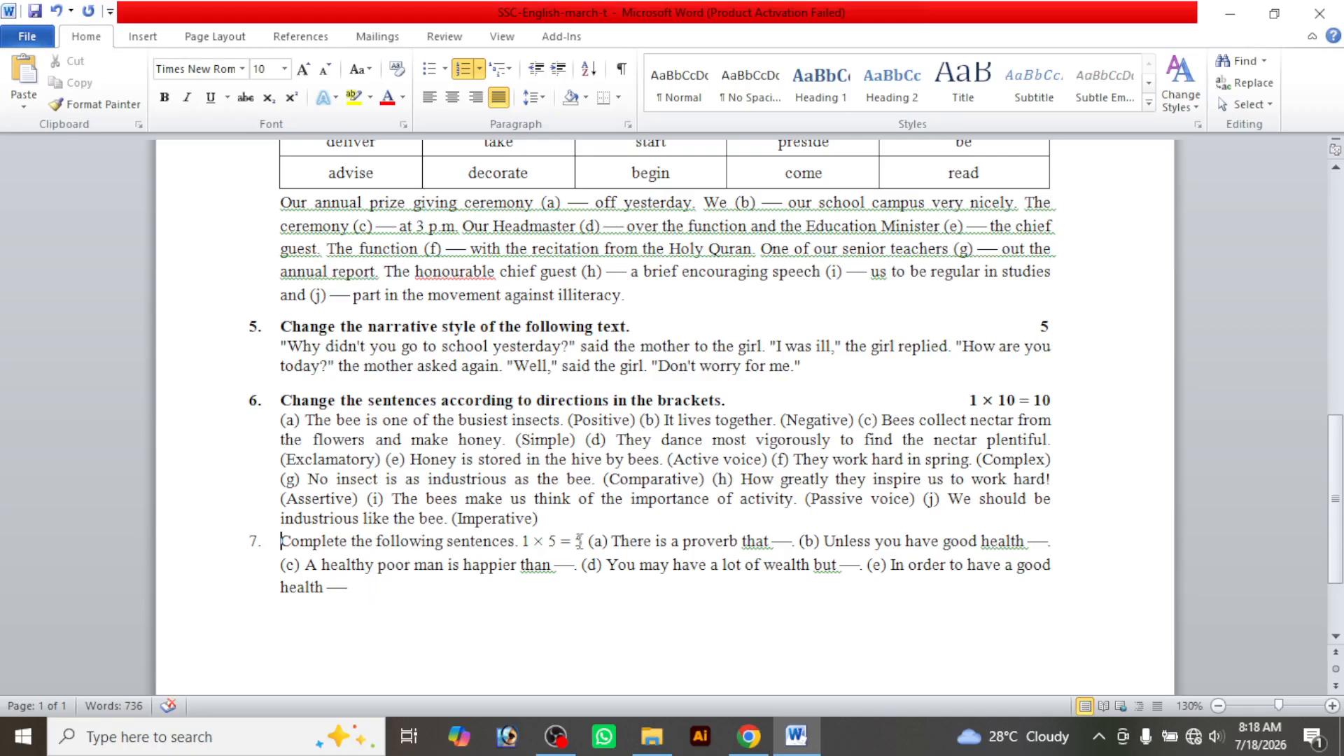
Move question 7's items onto an unnumbered line below its instruction and bold the instruction line
{"action": "left_click", "coordinate": [591, 542]}
{"action": "key", "text": "Return"}
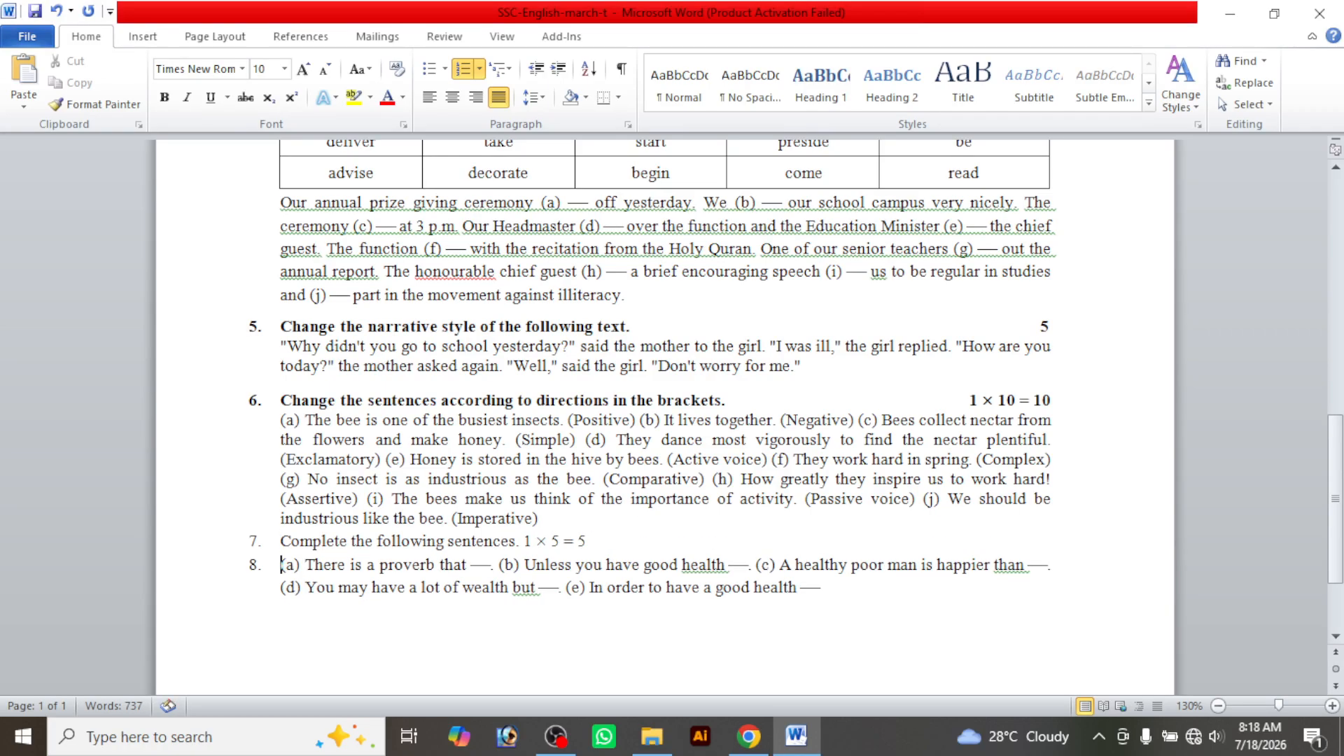
{"action": "key", "text": "BackSpace"}
{"action": "left_click", "coordinate": [175, 550]}
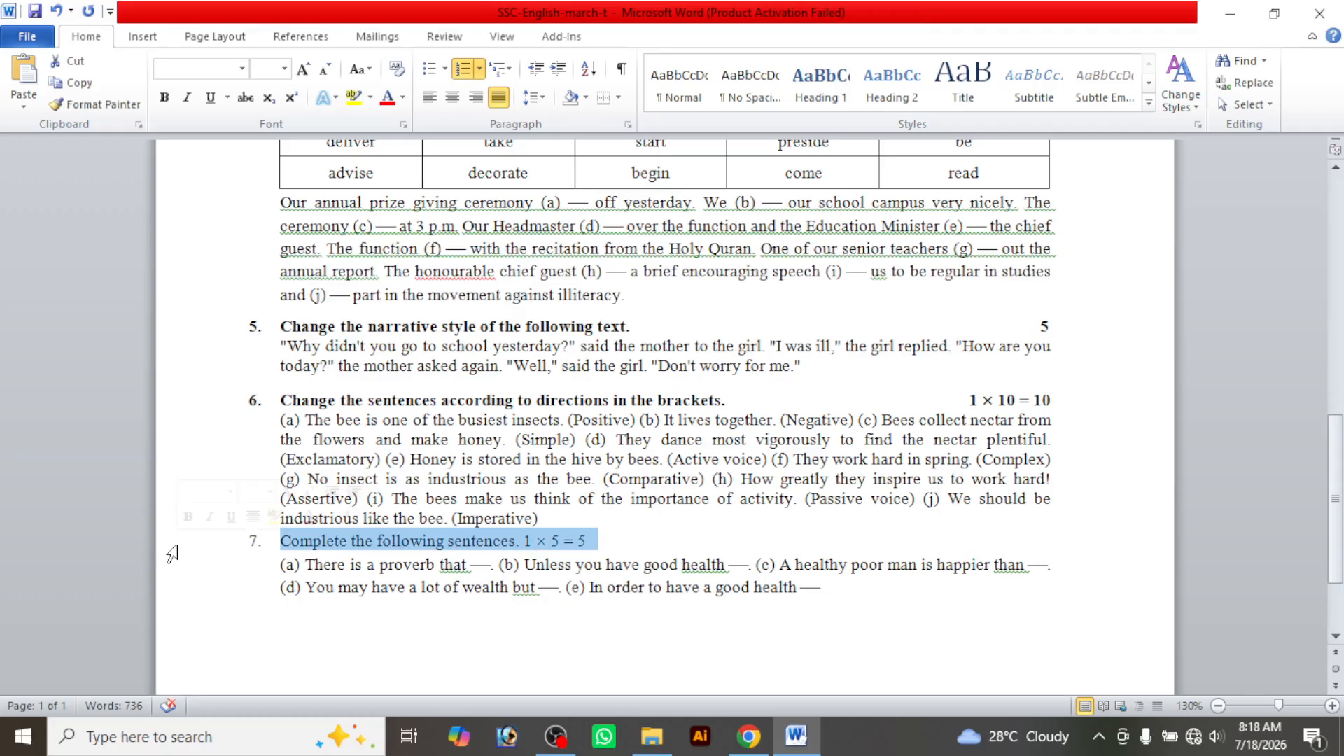
{"action": "key", "text": "ctrl+b"}
Insert tabs before 1 × 5 = 5 so question 7's marks sit at the right margin
{"action": "left_click", "coordinate": [535, 541]}
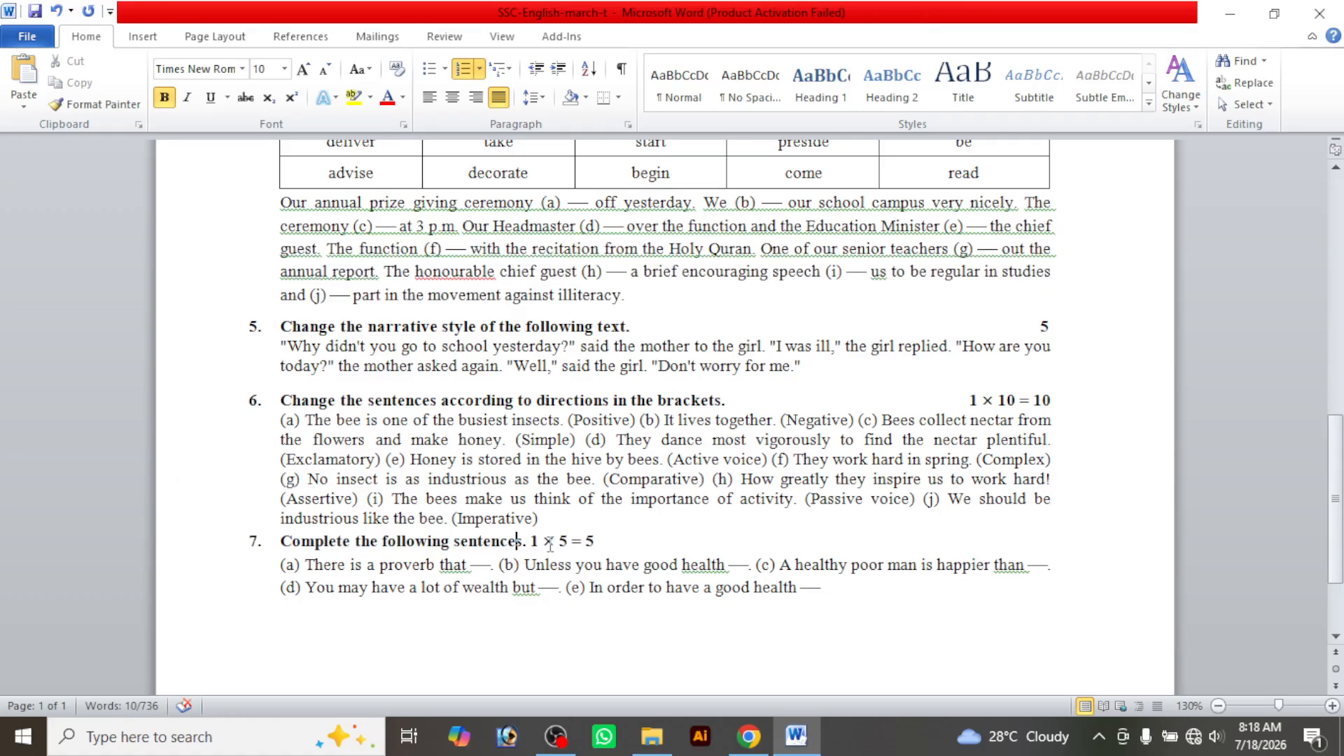
{"action": "key", "text": "Tab"}
{"action": "key", "text": "Tab"}
{"action": "key", "text": "Tab"}
{"action": "key", "text": "Tab"}
{"action": "key", "text": "Tab"}
{"action": "key", "text": "Tab"}
{"action": "key", "text": "Tab"}
{"action": "key", "text": "Tab"}
{"action": "key", "text": "Tab"}
{"action": "key", "text": "Tab"}
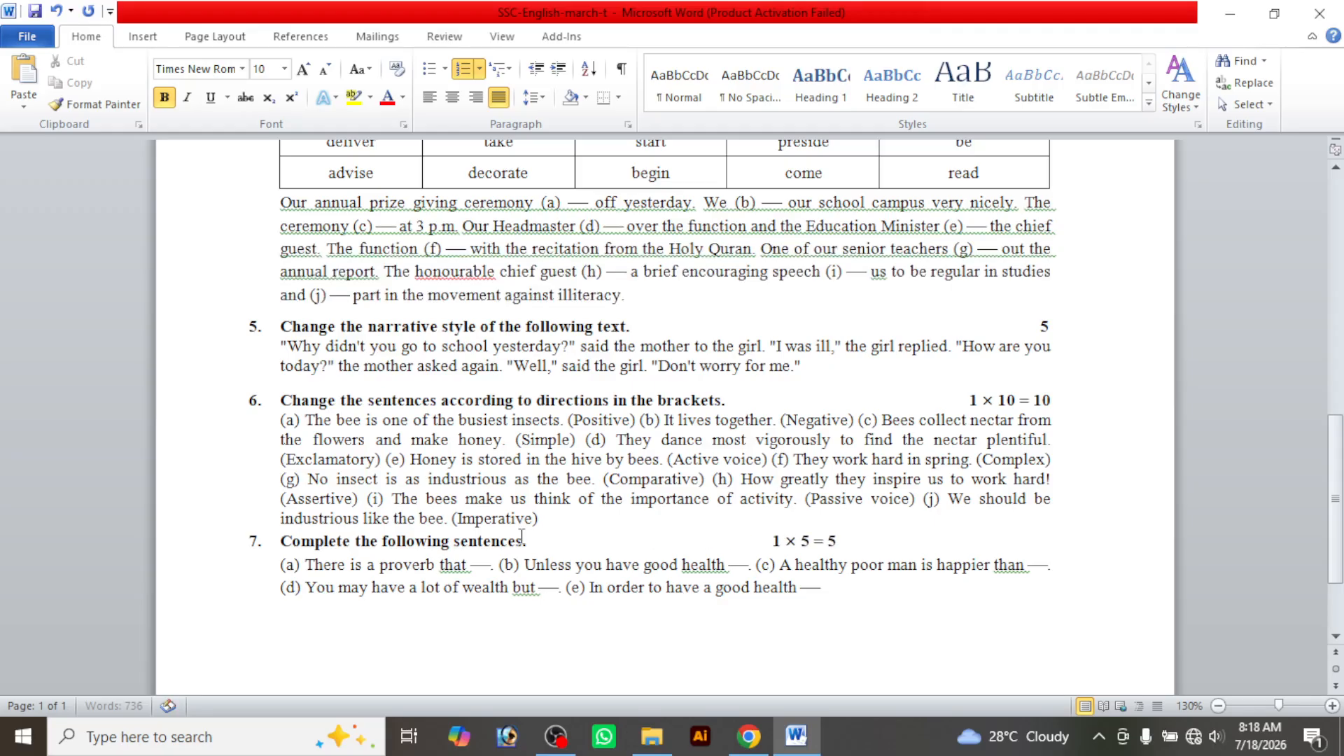
{"action": "key", "text": "Tab"}
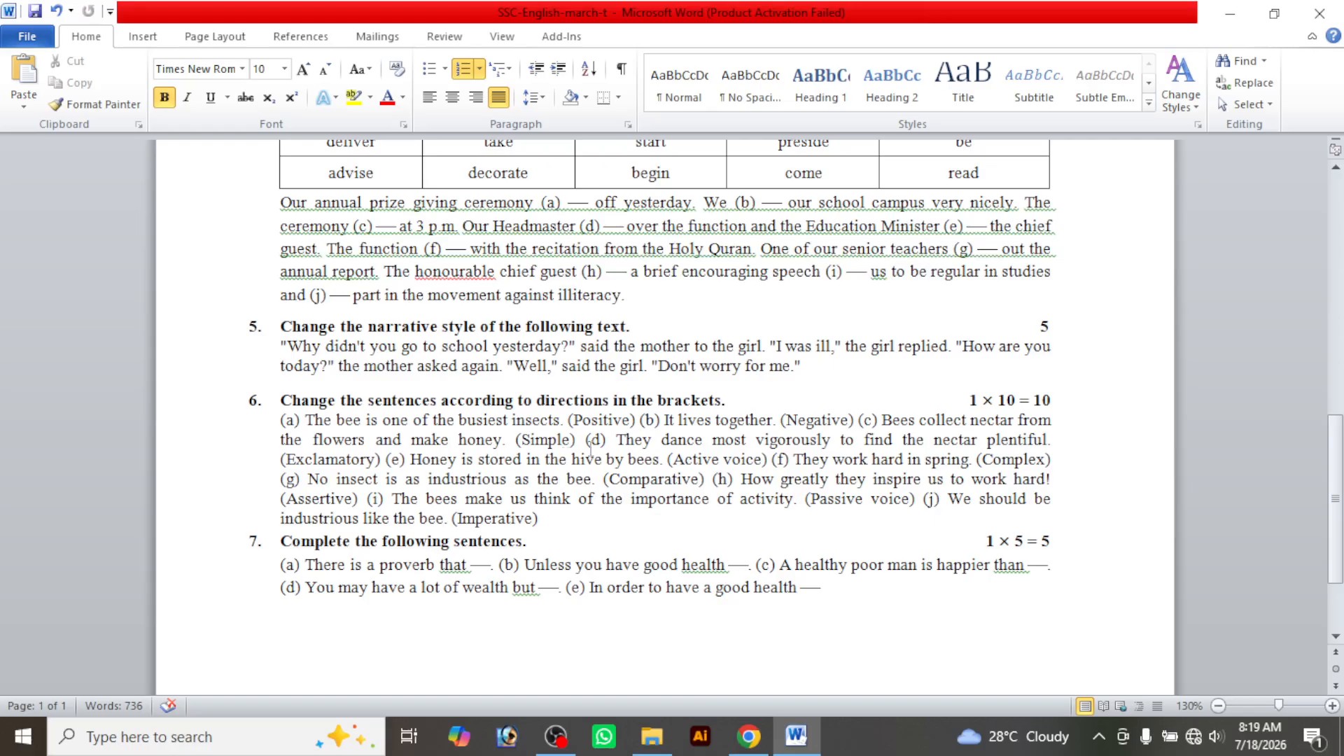
Put each of question 6's items (a) to (j) on its own line
{"action": "left_click", "coordinate": [638, 420]}
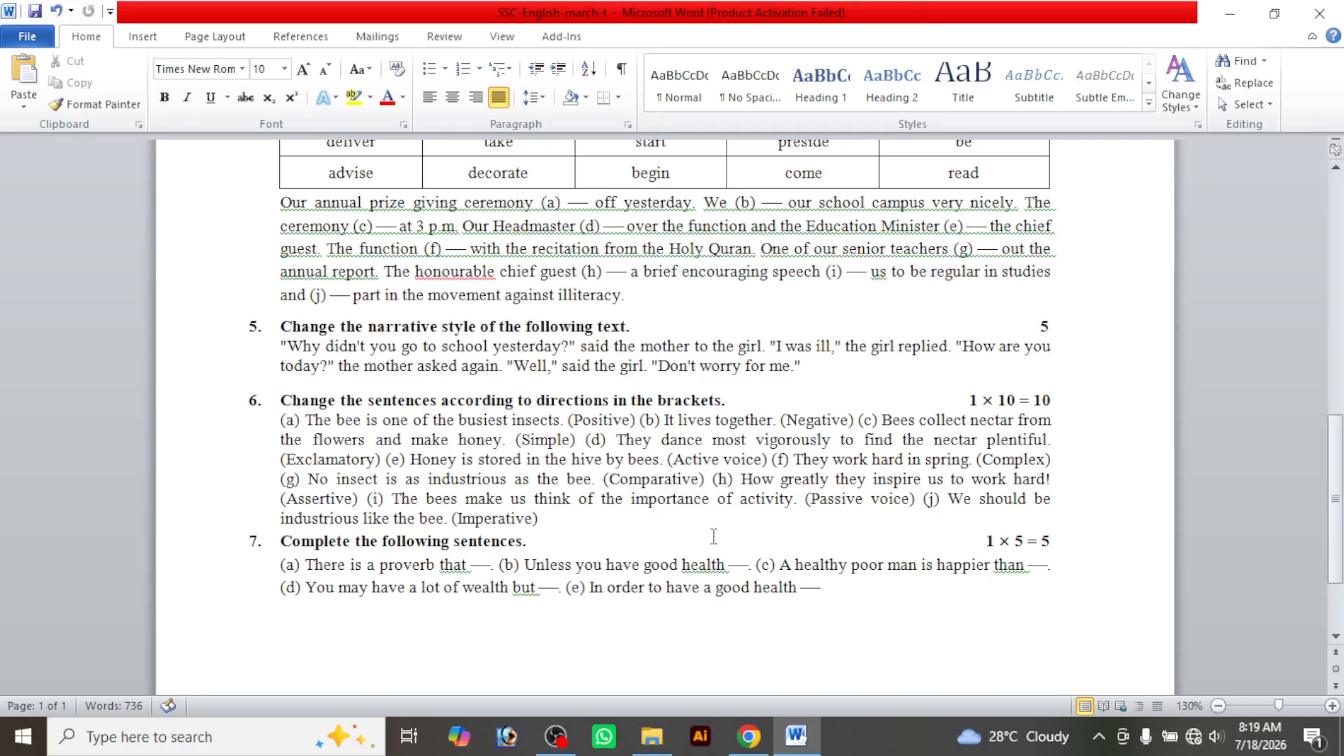
{"action": "key", "text": "Return"}
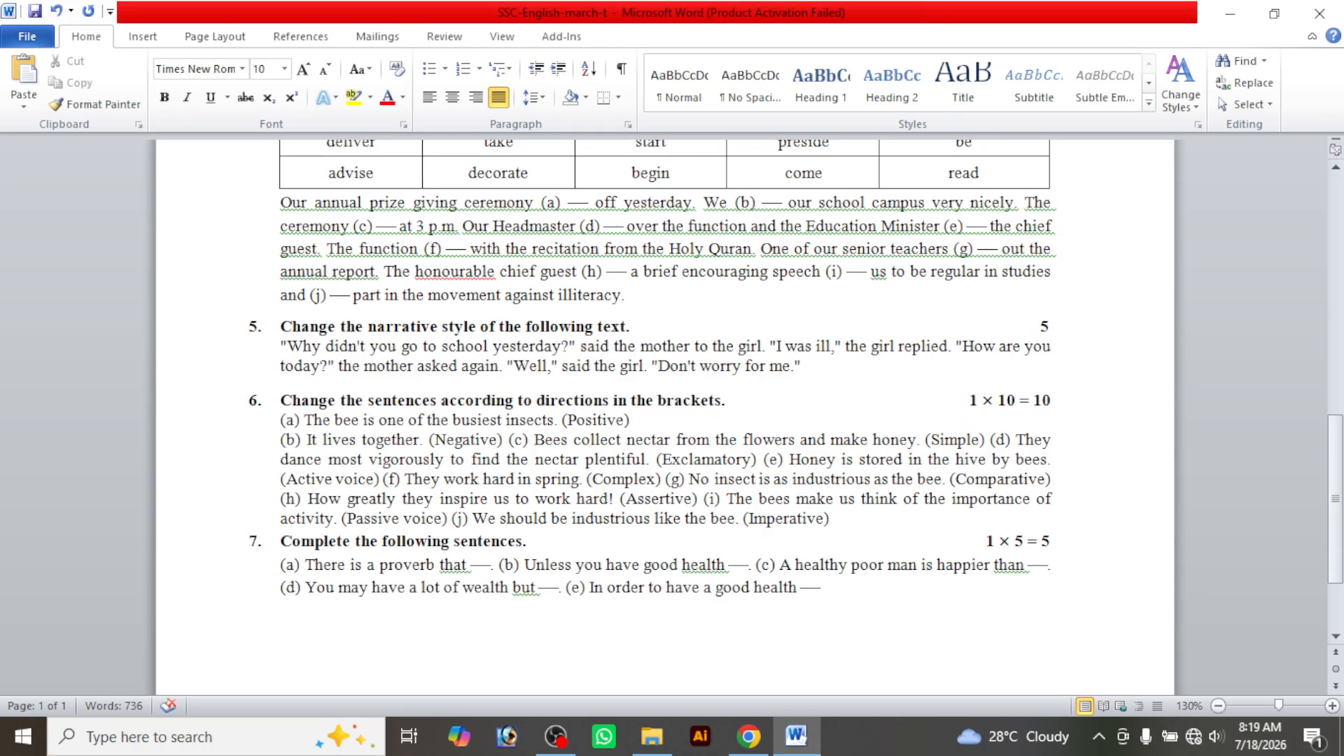
{"action": "left_click", "coordinate": [507, 439]}
{"action": "key", "text": "Return"}
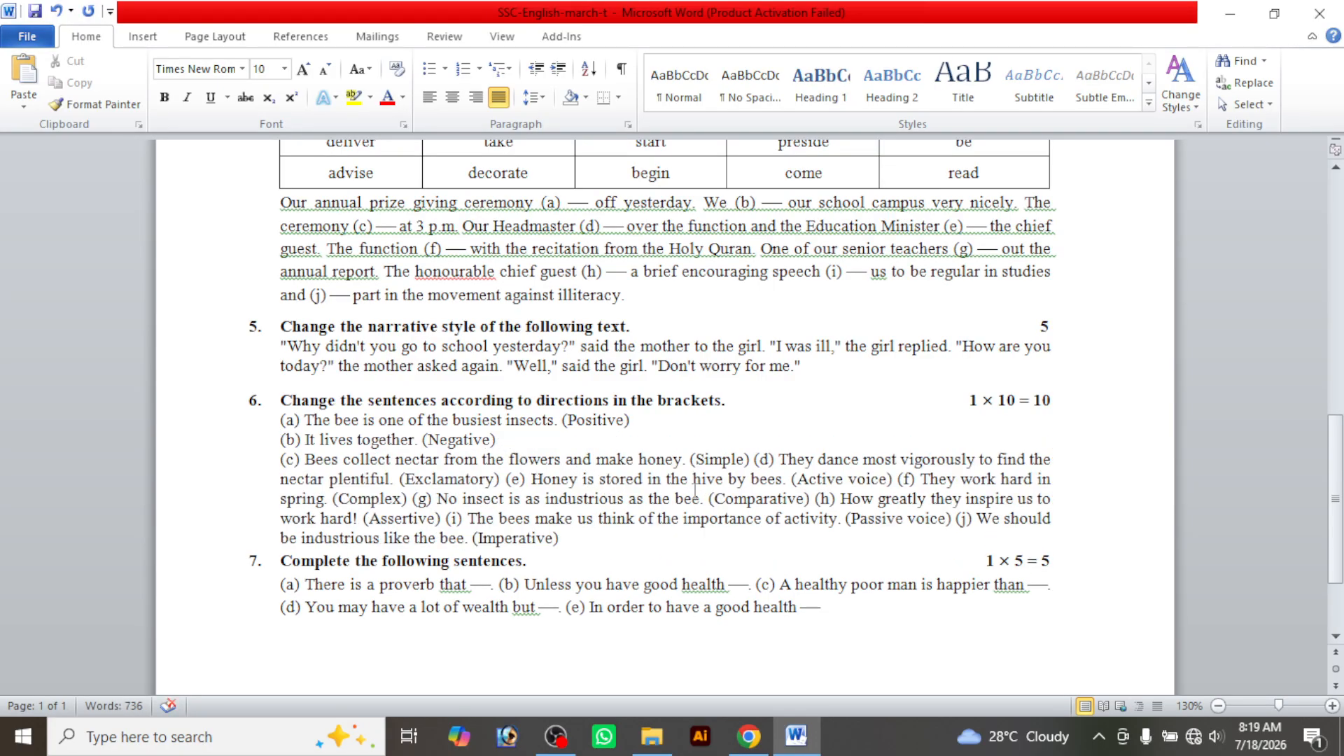
{"action": "left_click", "coordinate": [755, 459]}
{"action": "key", "text": "Return"}
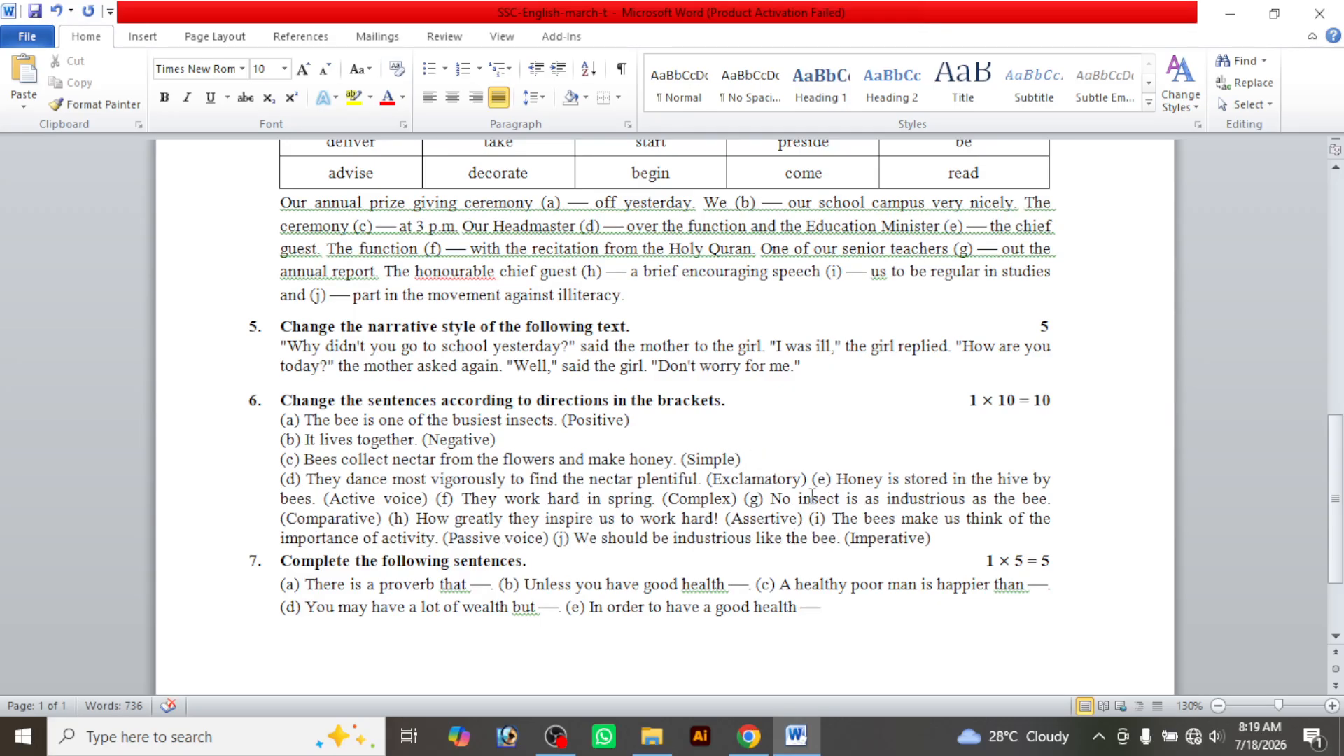
{"action": "left_click", "coordinate": [813, 479]}
{"action": "key", "text": "Return"}
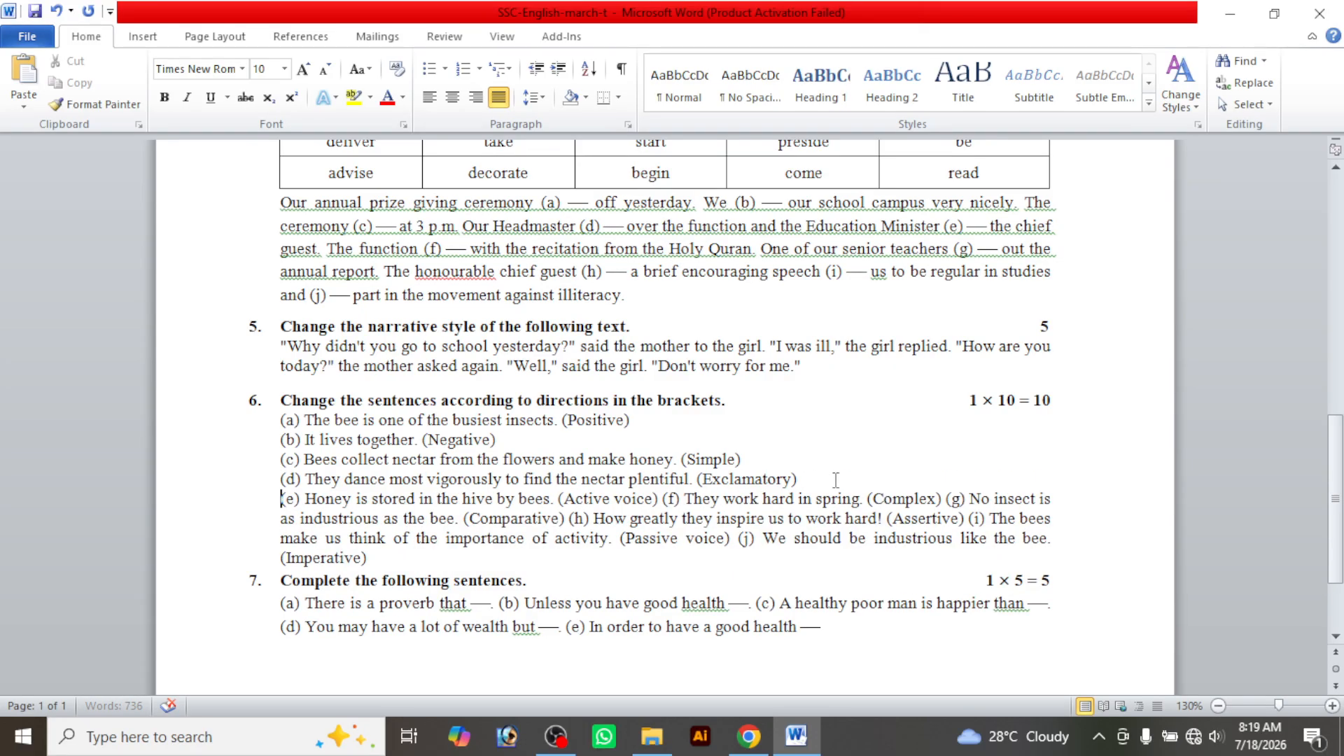
{"action": "left_click", "coordinate": [948, 497]}
{"action": "key", "text": "Return"}
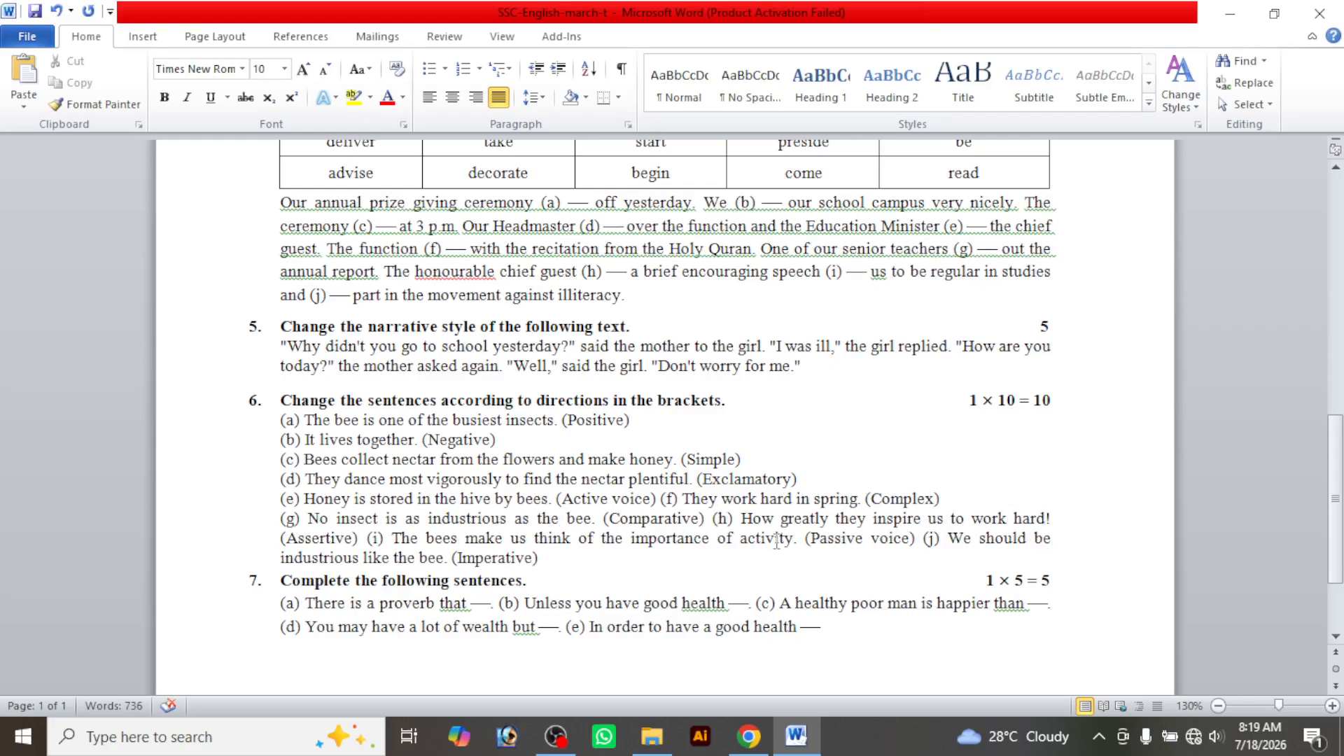
{"action": "left_click", "coordinate": [714, 519]}
{"action": "key", "text": "Return"}
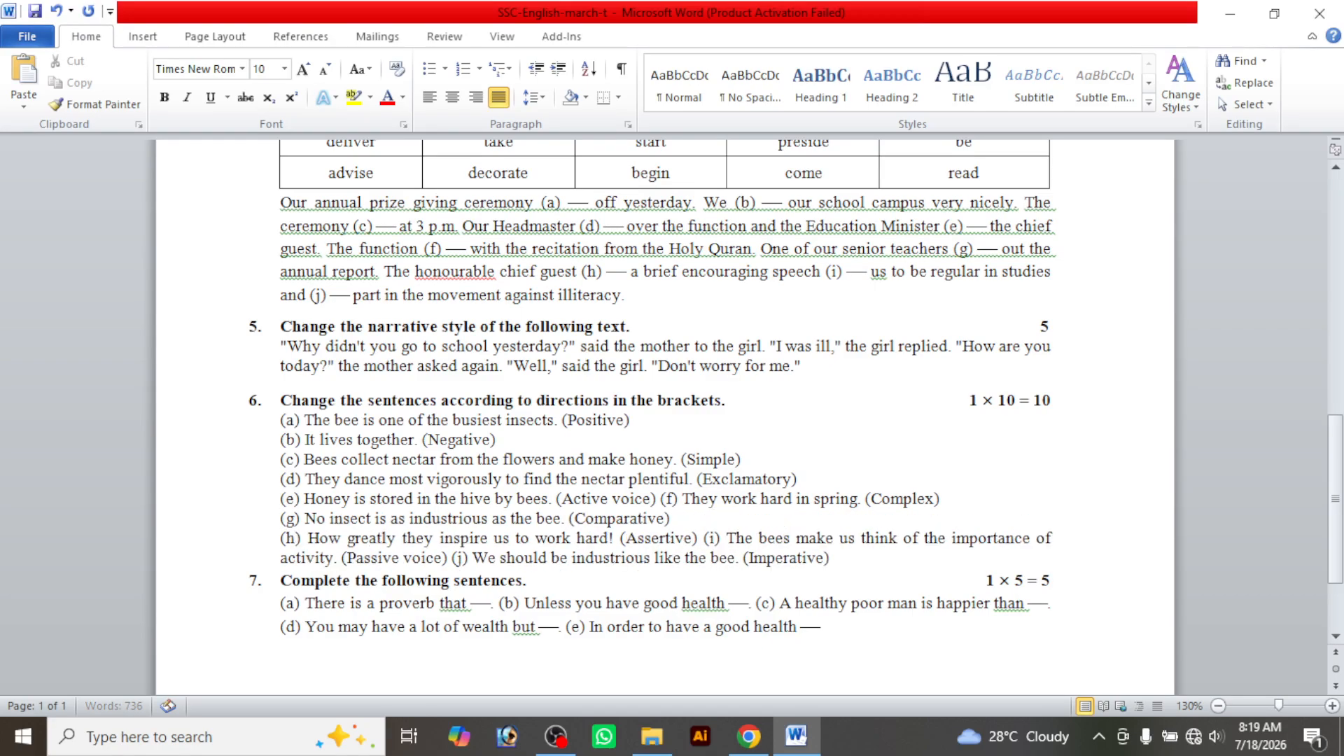
{"action": "left_click", "coordinate": [706, 538]}
{"action": "key", "text": "Return"}
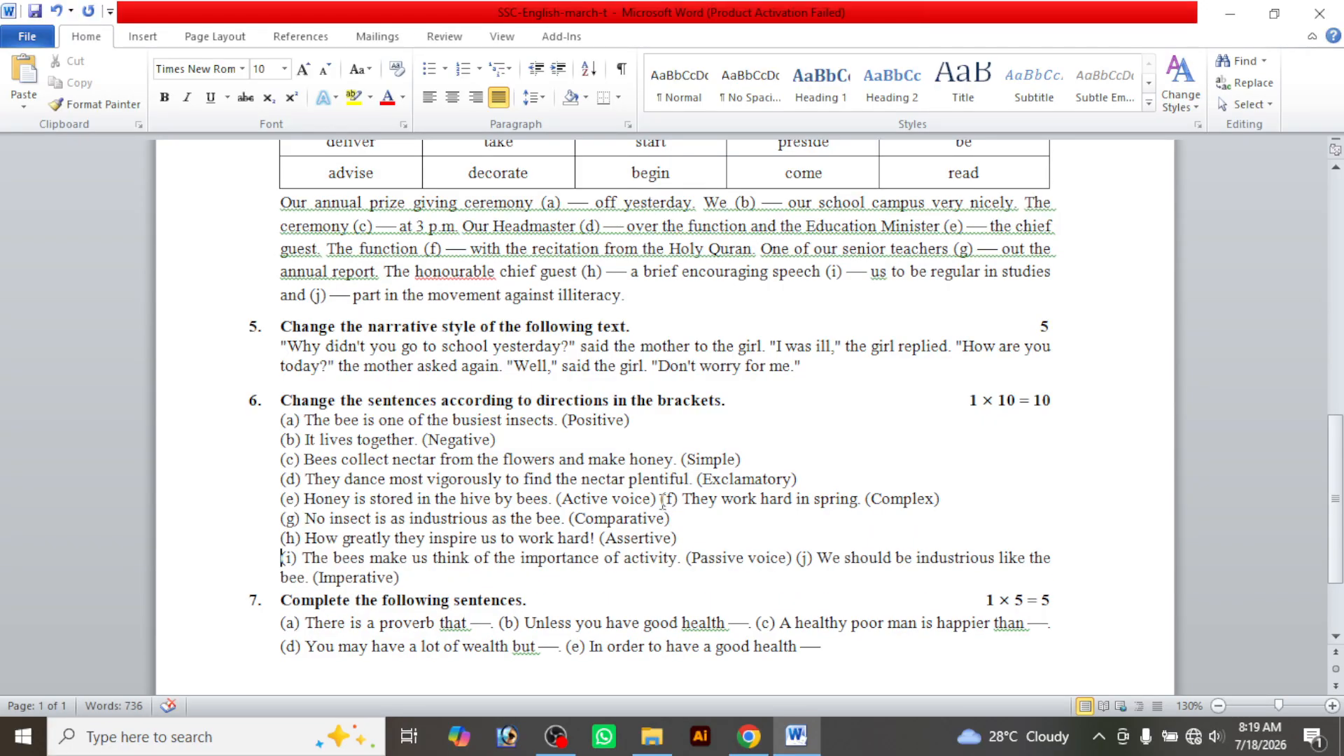
{"action": "left_click", "coordinate": [661, 499]}
{"action": "key", "text": "Return"}
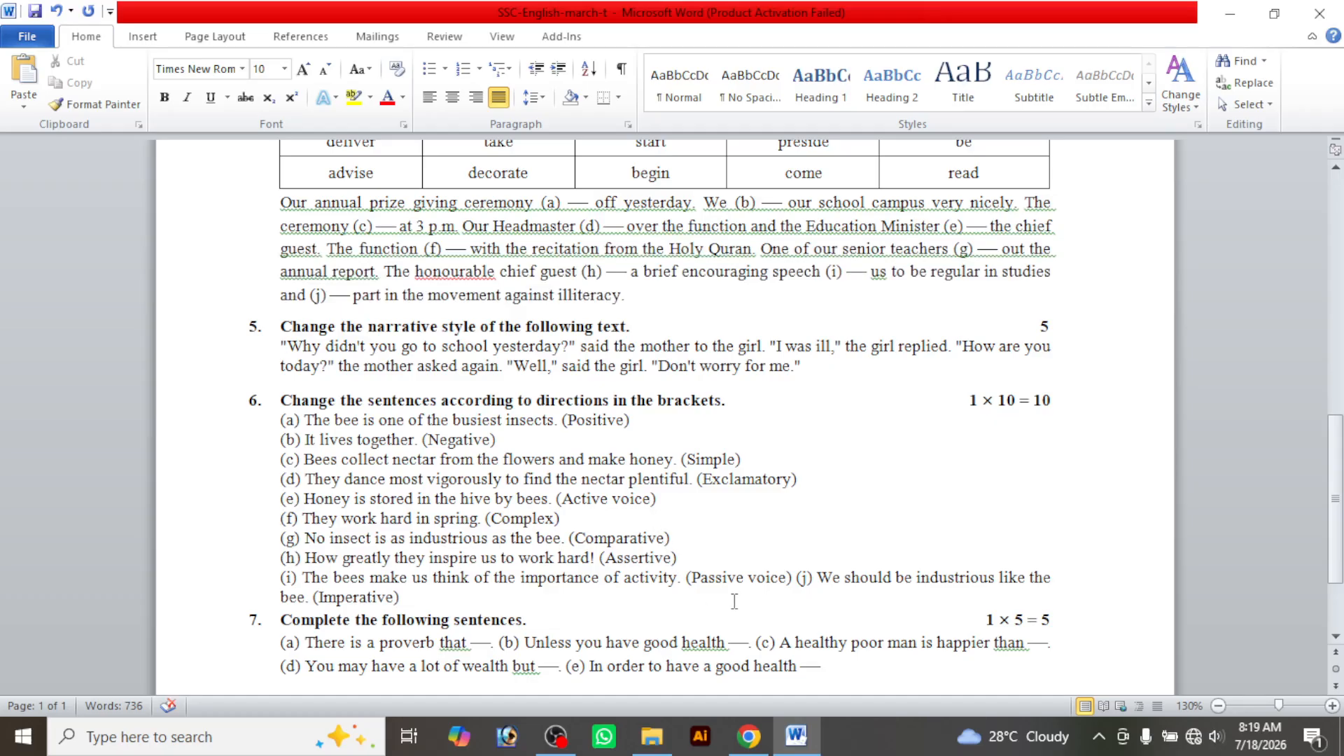
{"action": "left_click", "coordinate": [796, 579]}
{"action": "key", "text": "Return"}
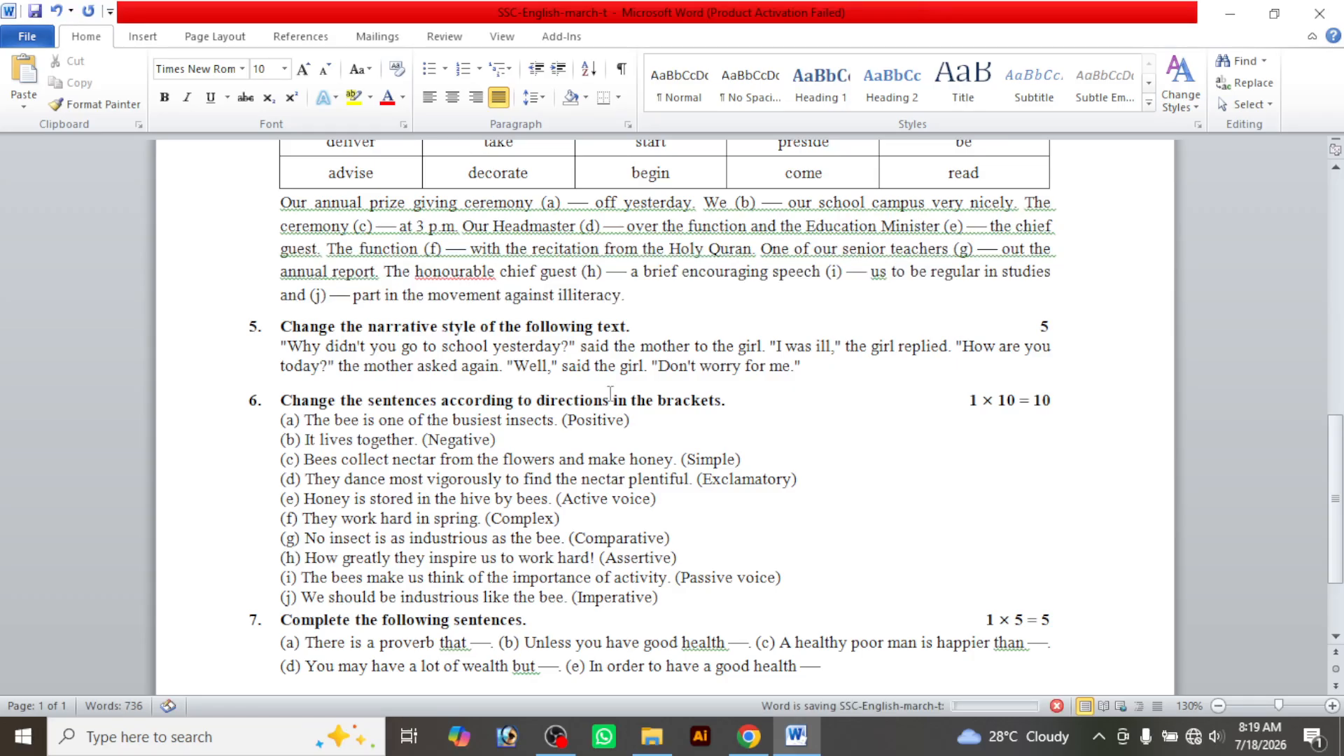
Put each of question 7's items (a) to (e) on its own line and save the document
{"action": "scroll", "coordinate": [483, 497], "scroll_direction": "down", "scroll_amount": 2}
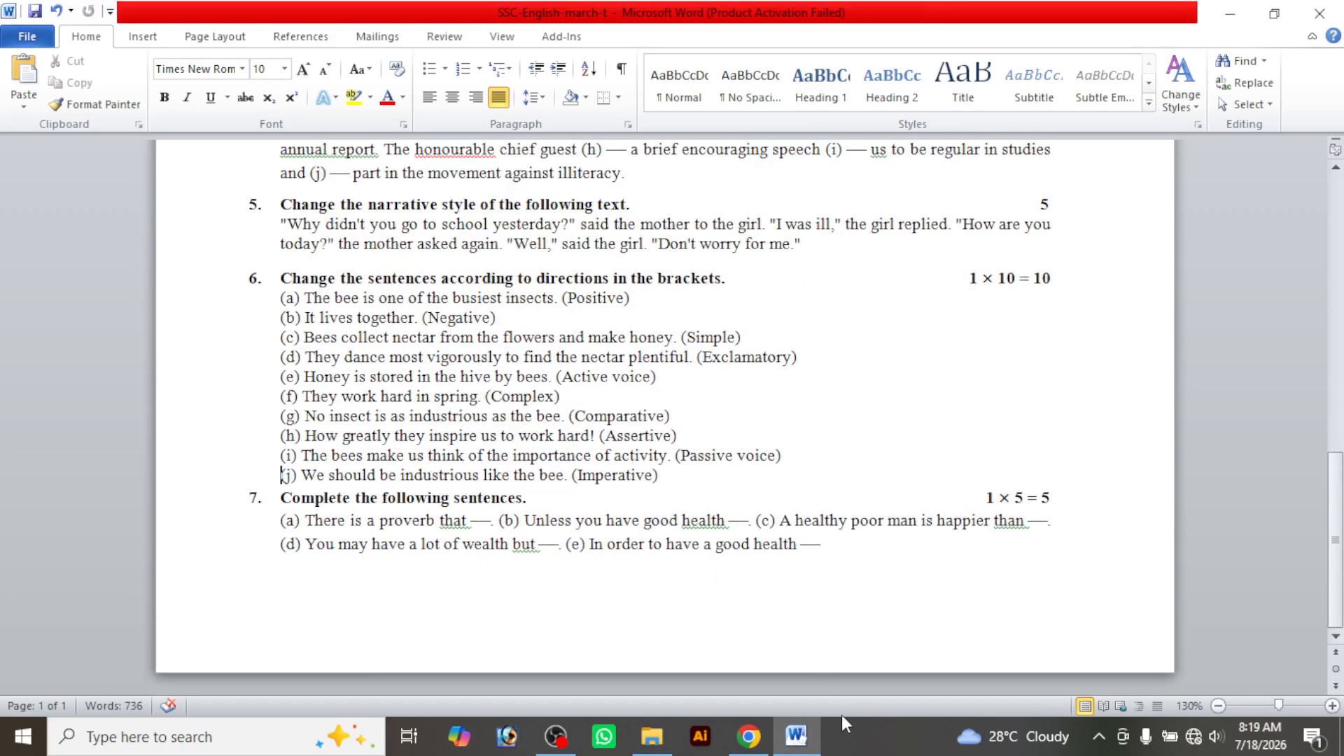
{"action": "left_click", "coordinate": [796, 744]}
{"action": "left_click", "coordinate": [796, 743]}
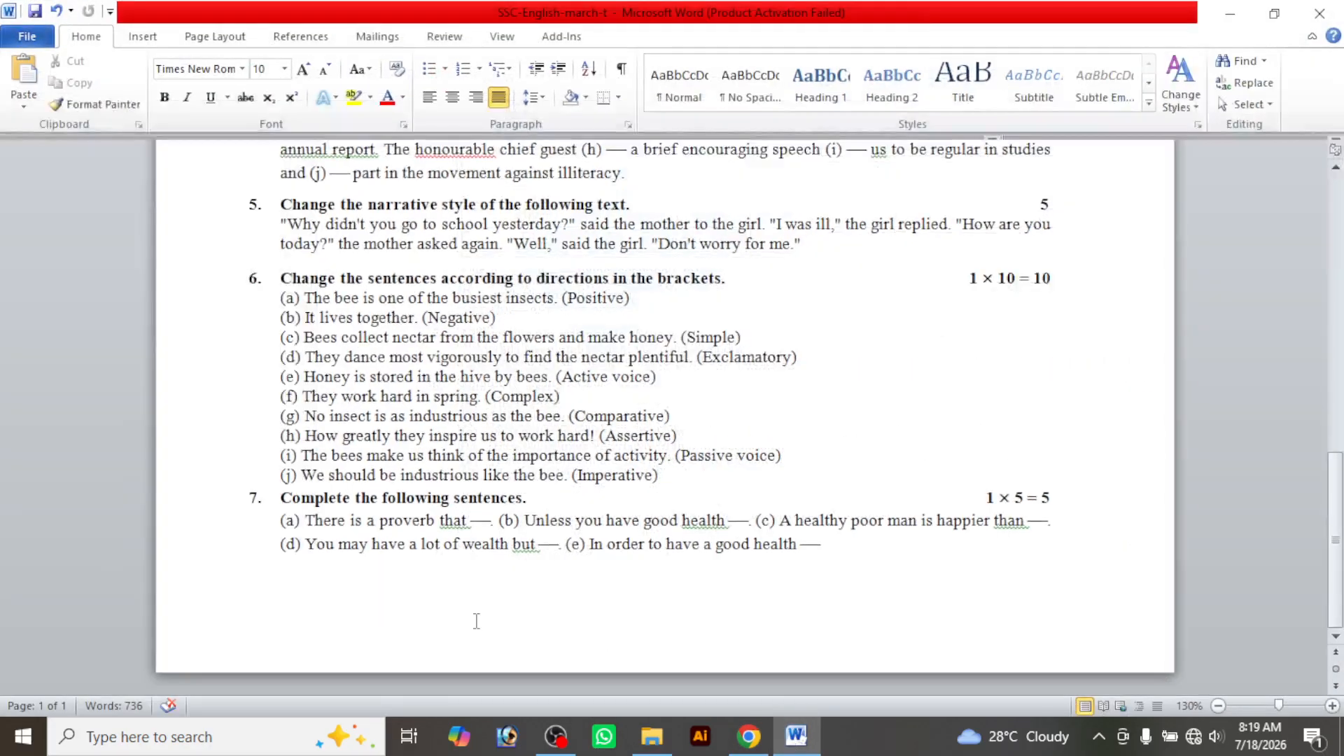
{"action": "left_click", "coordinate": [500, 521]}
{"action": "key", "text": "Return"}
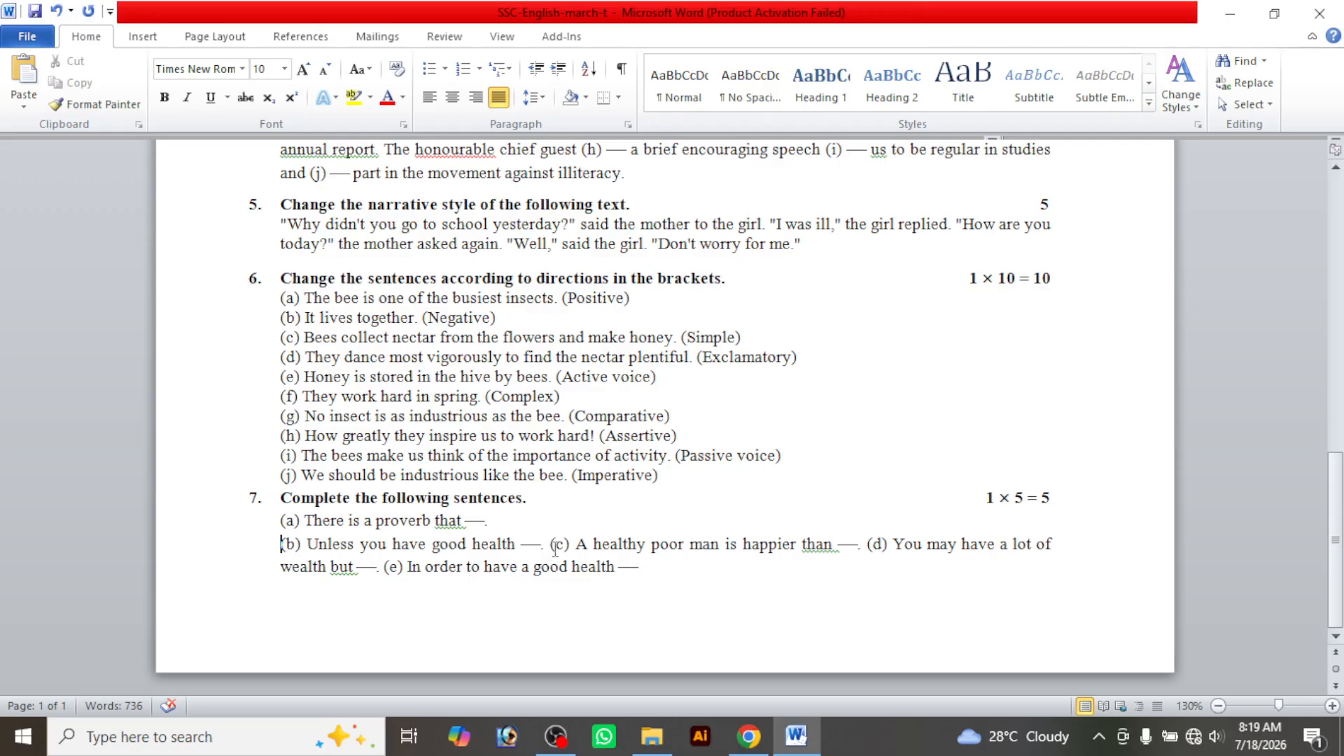
{"action": "left_click", "coordinate": [551, 544]}
{"action": "key", "text": "Return"}
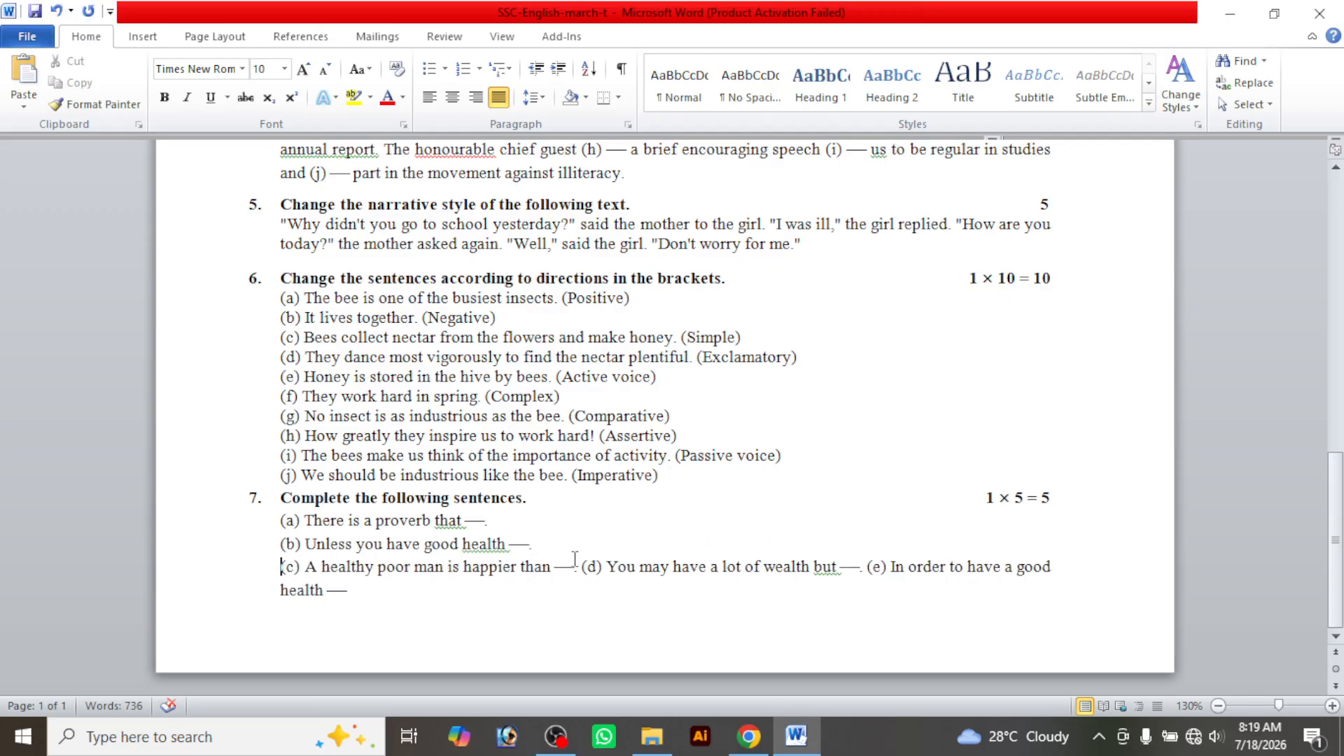
{"action": "left_click", "coordinate": [583, 567]}
{"action": "key", "text": "Return"}
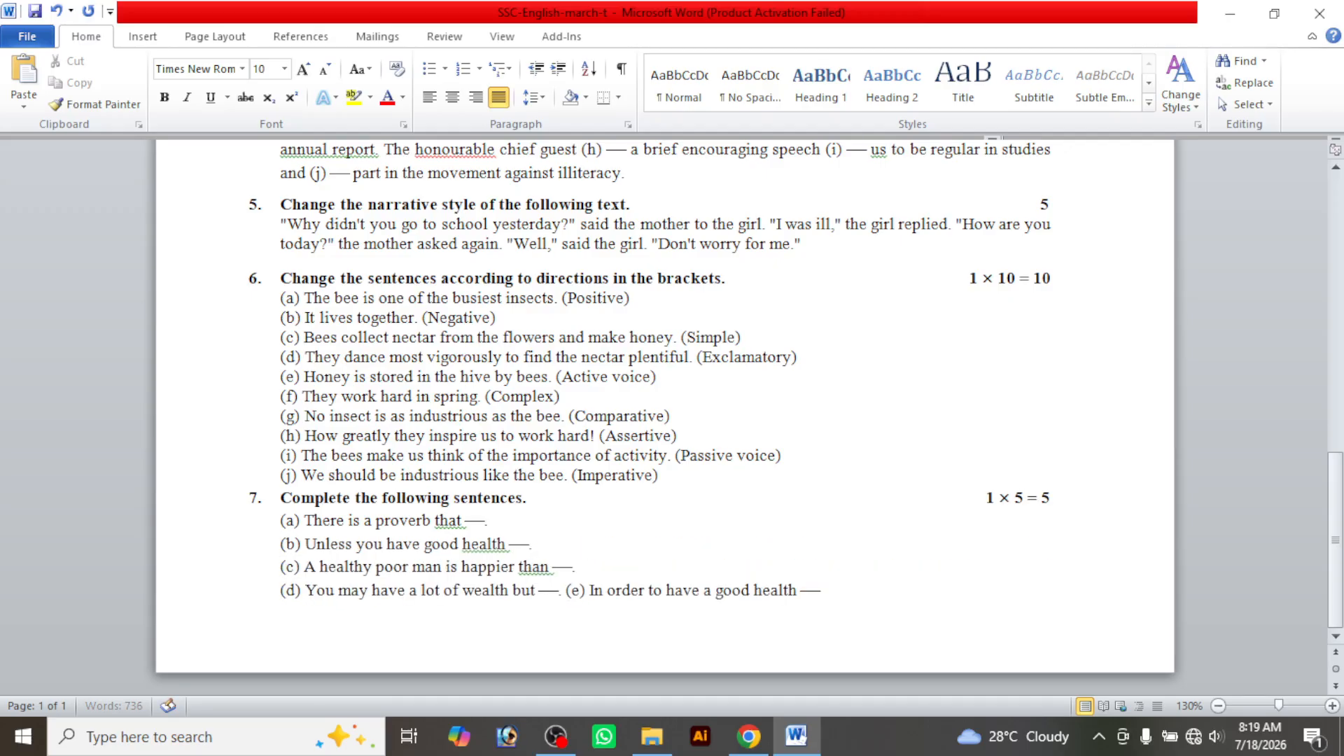
{"action": "left_click", "coordinate": [567, 590]}
{"action": "key", "text": "Return"}
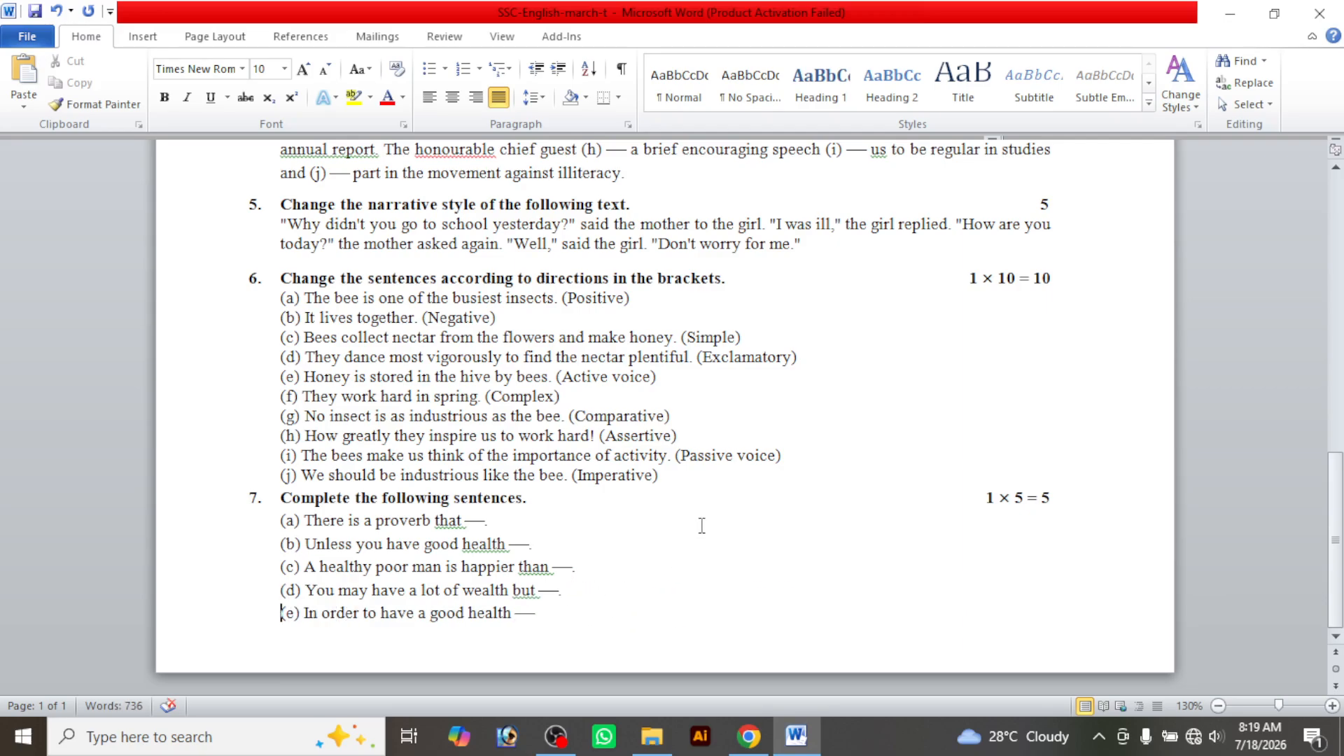
{"action": "key", "text": "ctrl+s"}
Check the source PDF and set the Word header lines from 03 Set through Part A: Grammar (60 Marks) to font size 10
{"action": "left_click", "coordinate": [788, 733]}
{"action": "scroll", "coordinate": [762, 589], "scroll_direction": "down", "scroll_amount": 5}
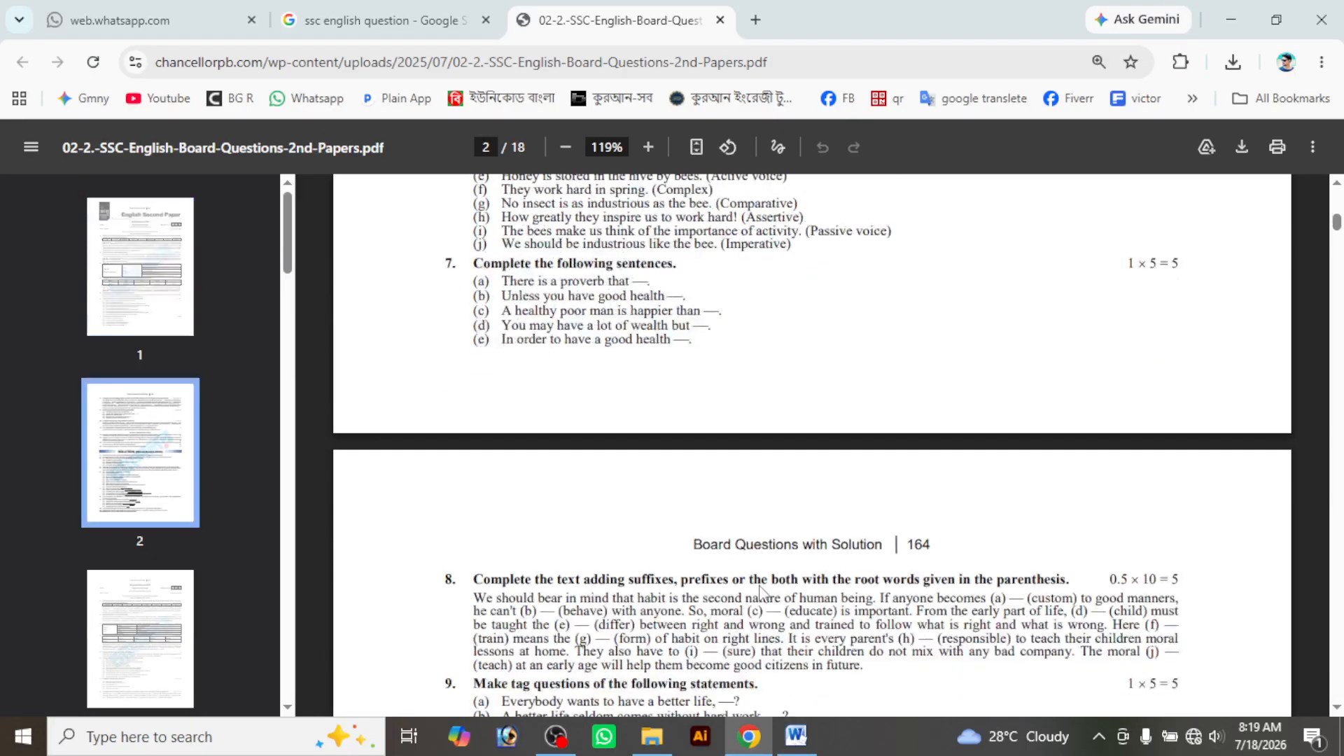
{"action": "scroll", "coordinate": [763, 593], "scroll_direction": "up", "scroll_amount": 8}
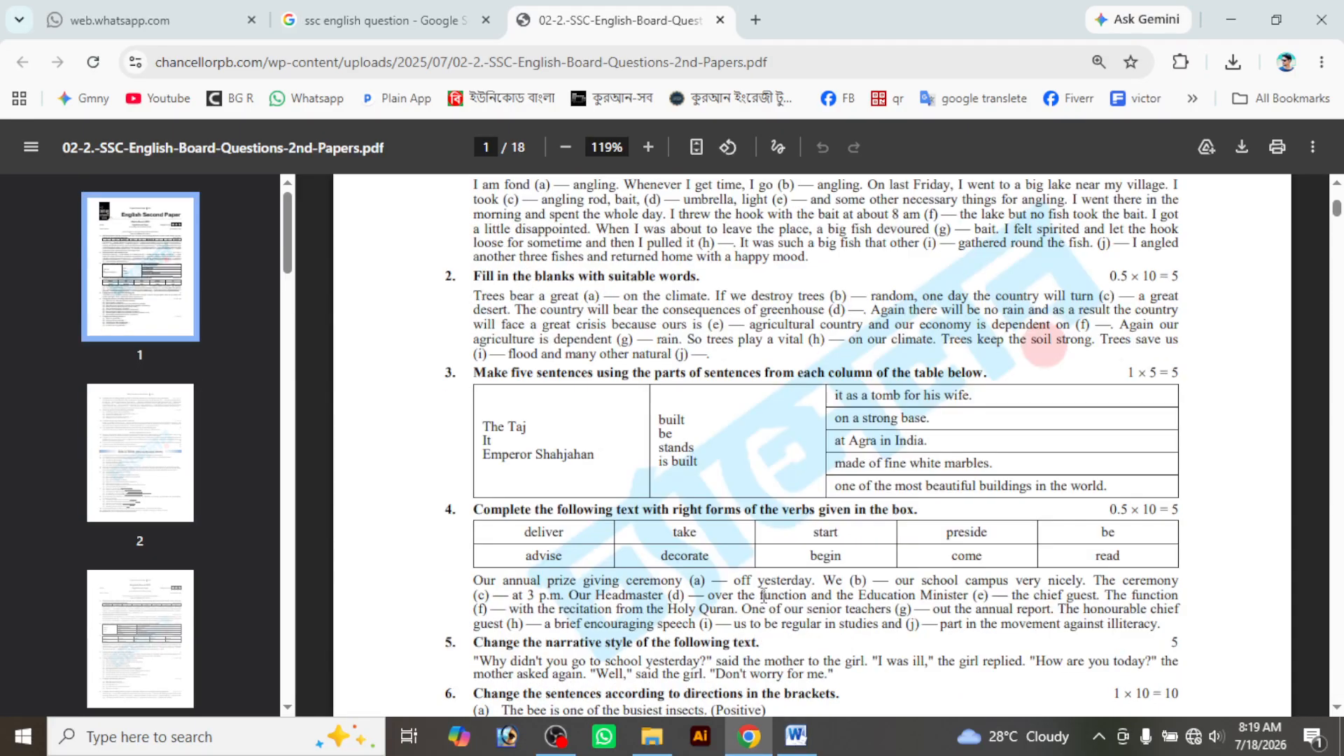
{"action": "left_click", "coordinate": [796, 735]}
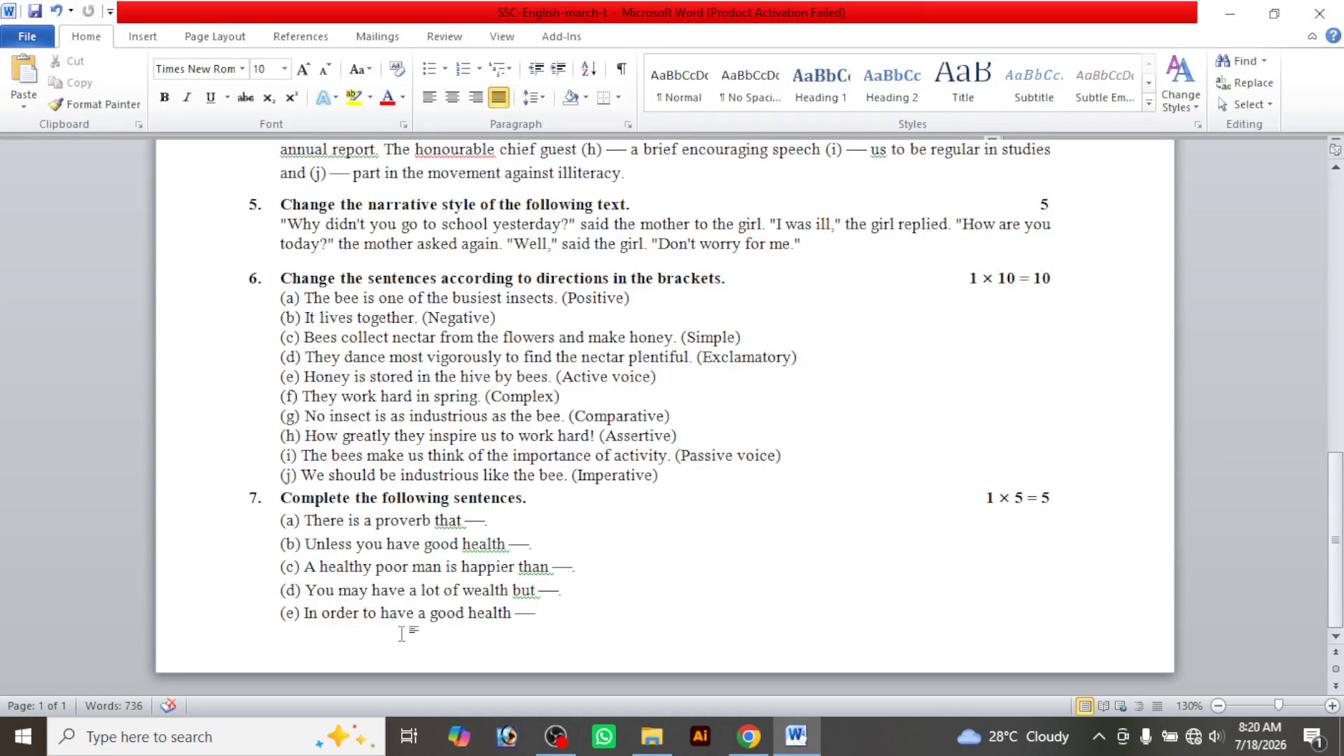
{"action": "scroll", "coordinate": [650, 569], "scroll_direction": "up", "scroll_amount": 3}
{"action": "scroll", "coordinate": [650, 569], "scroll_direction": "up", "scroll_amount": 12}
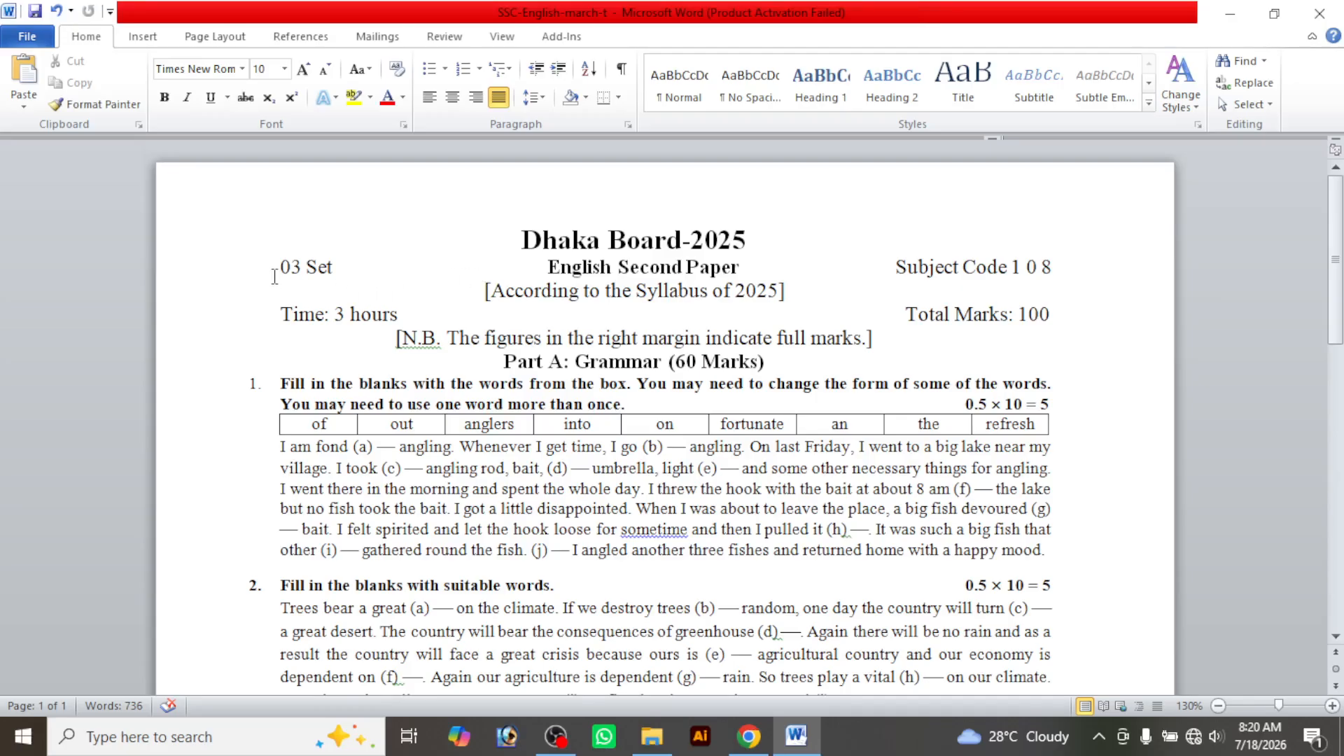
{"action": "left_click_drag", "start_coordinate": [274, 276], "coordinate": [1021, 356]}
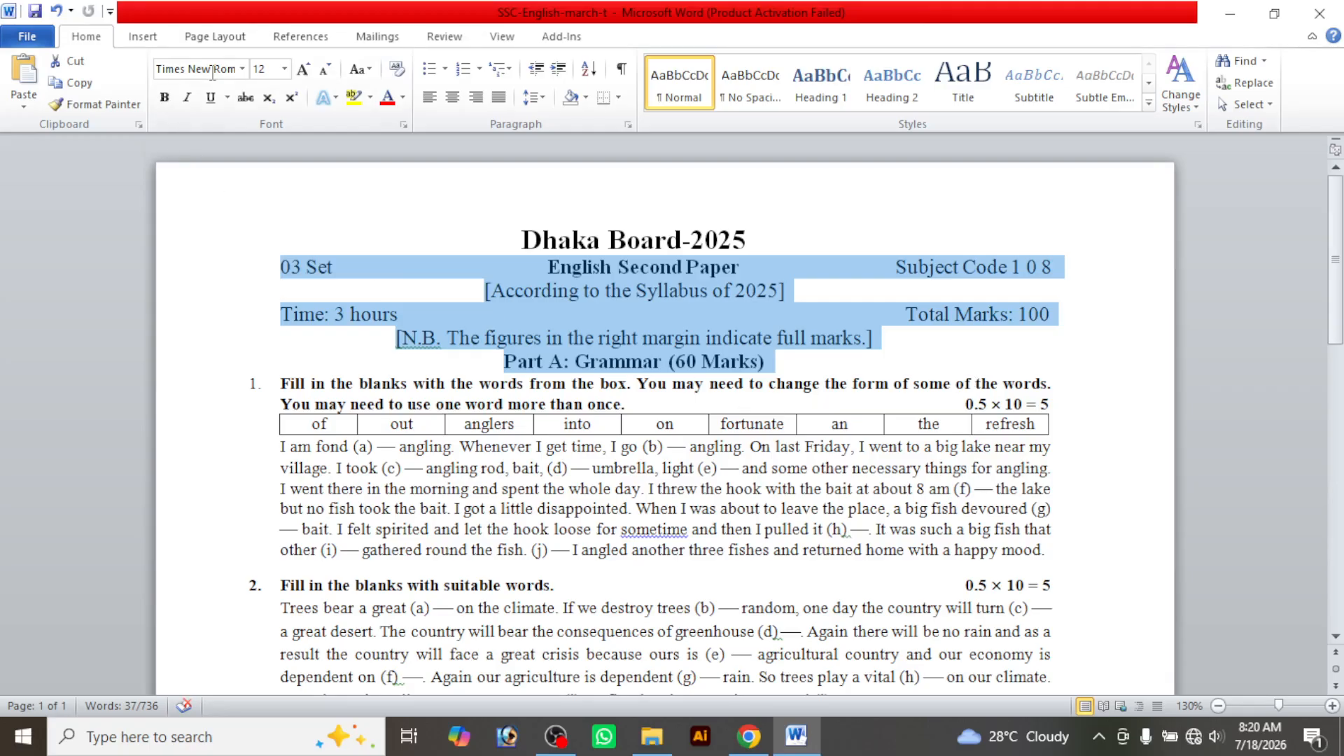
{"action": "left_click", "coordinate": [270, 70]}
{"action": "type", "text": "10"}
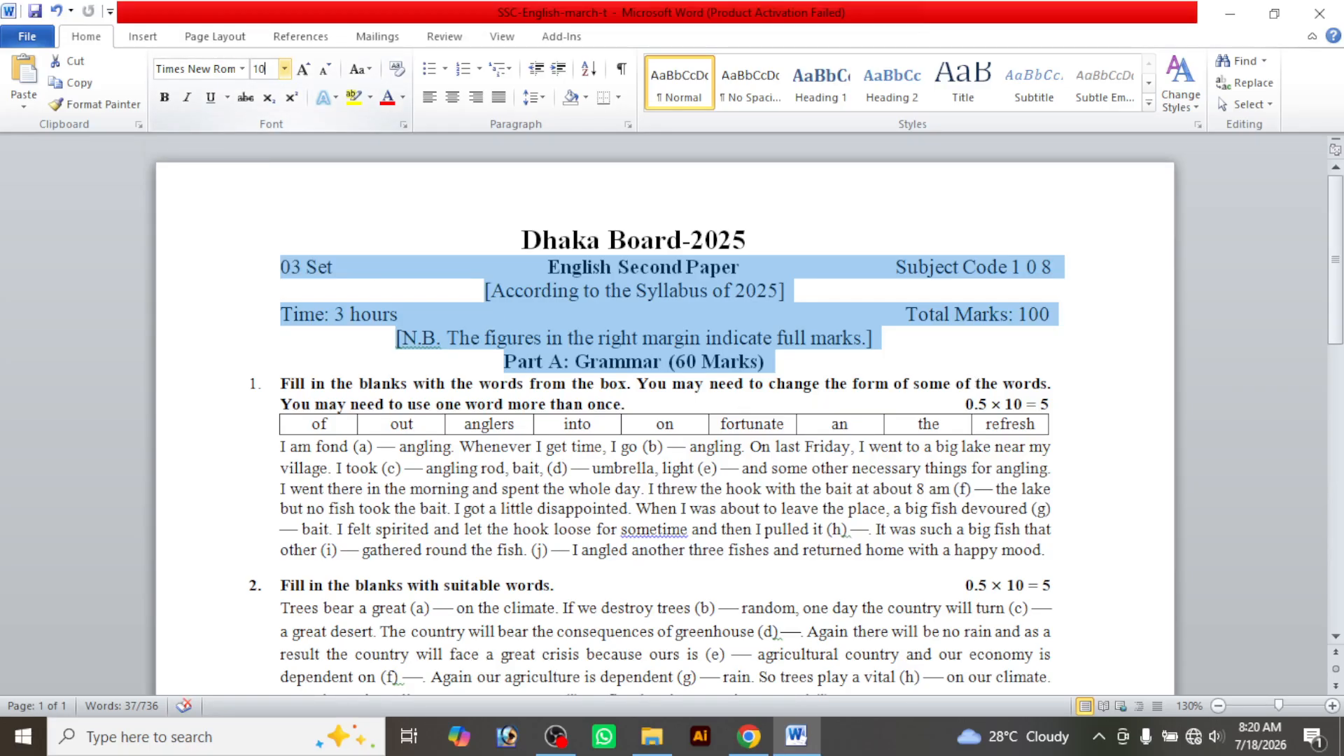
{"action": "key", "text": "Return"}
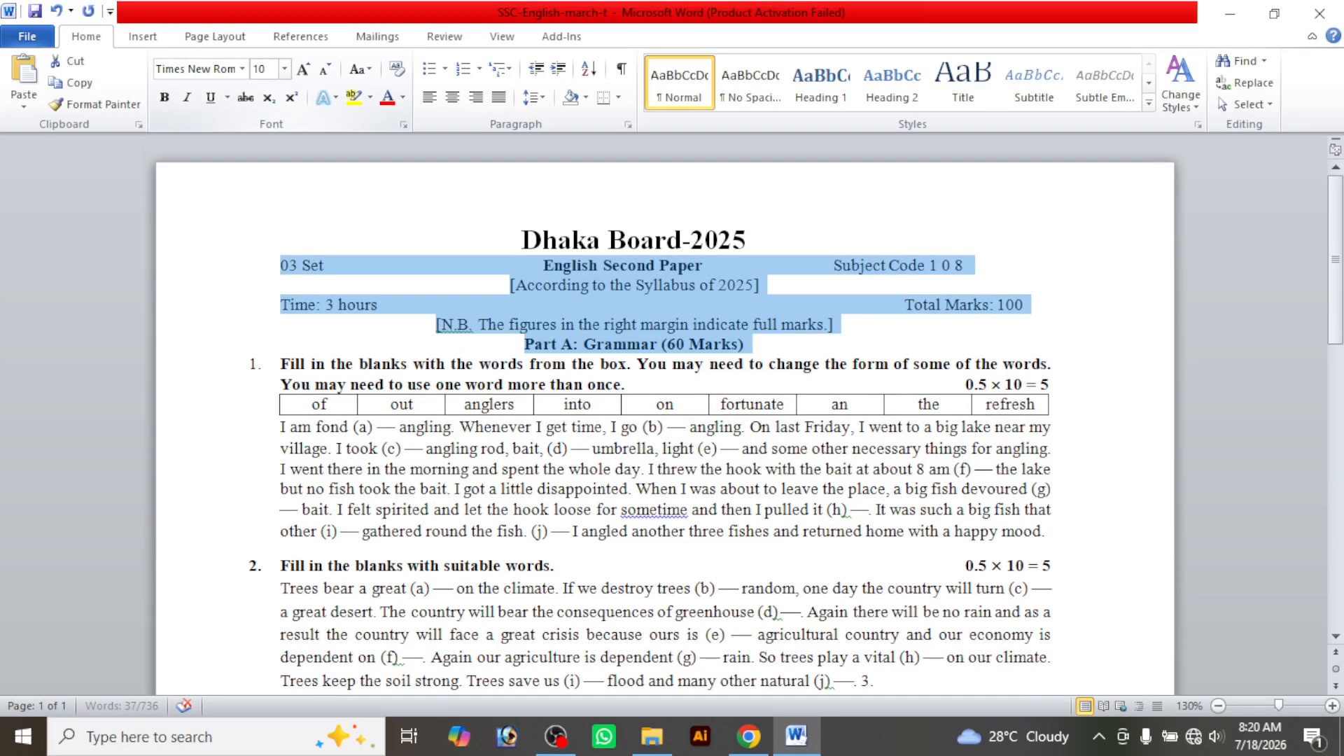
{"action": "left_click", "coordinate": [787, 347]}
Add spacing before Subject Code 1 0 8 and Total Marks: 100 so both header entries reach the right margin
{"action": "left_click", "coordinate": [834, 266]}
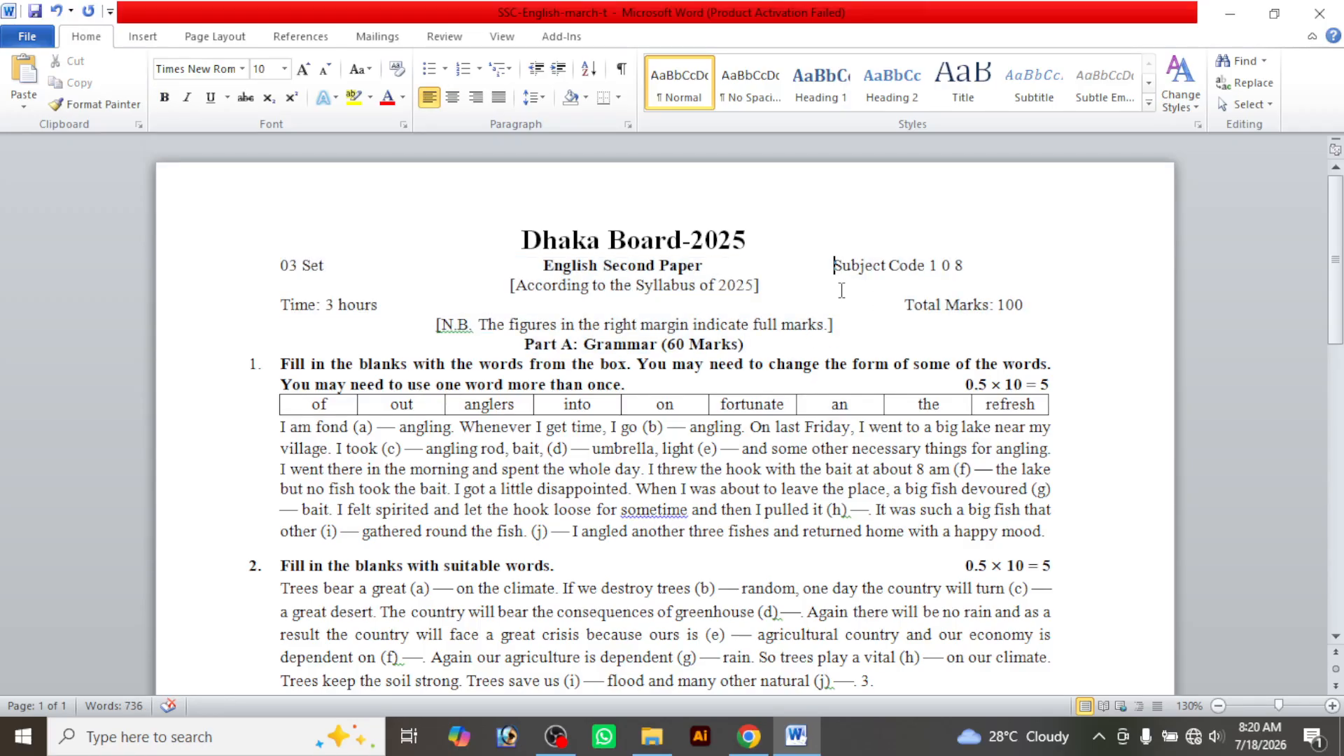
{"action": "key", "text": "Tab"}
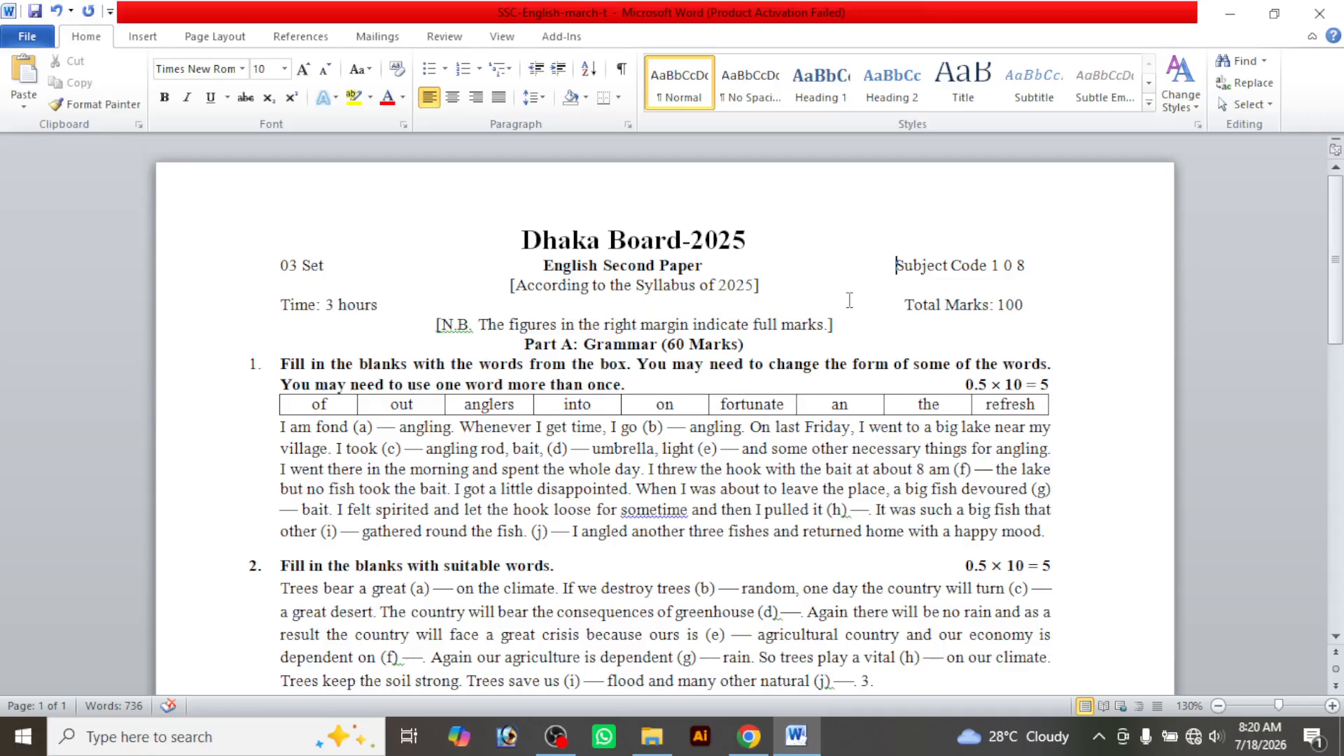
{"action": "key", "text": "Tab"}
{"action": "key", "text": "BackSpace"}
{"action": "left_click", "coordinate": [905, 306]}
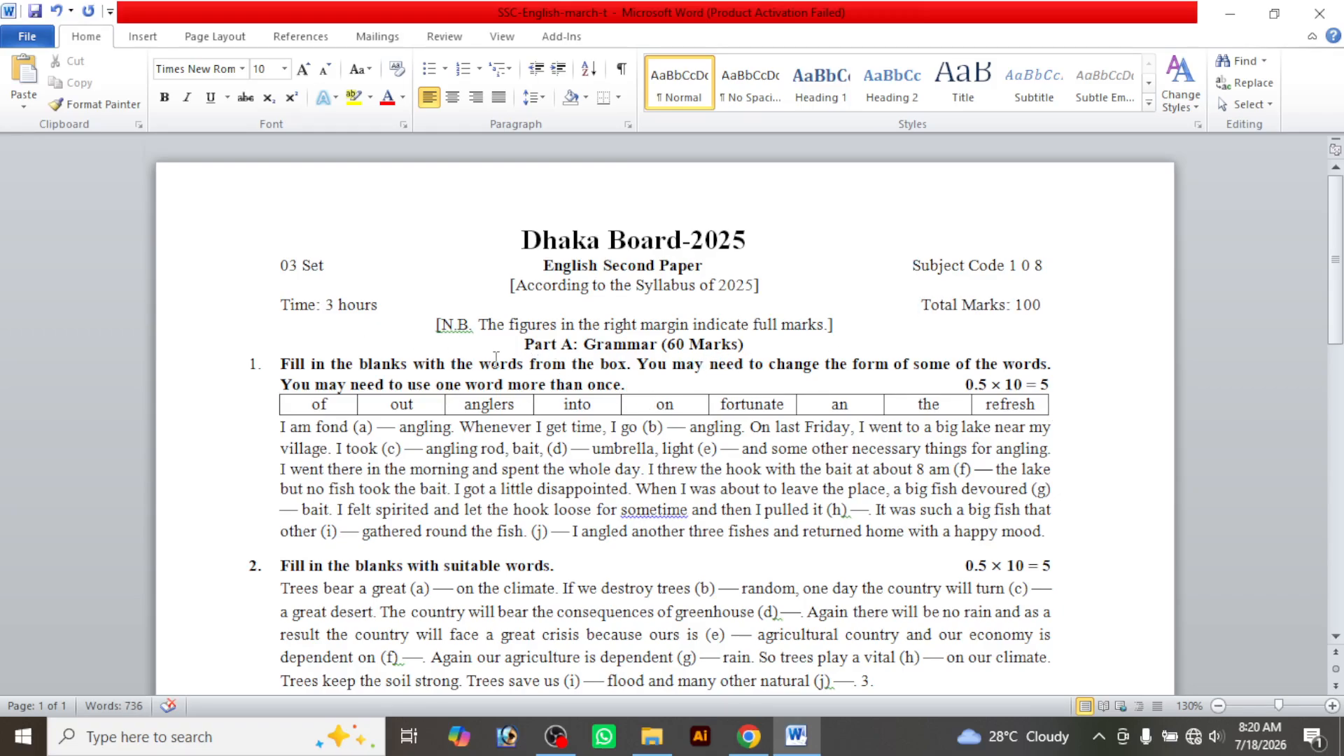
Review the formatted Word page from the Dhaka Board-2025 header down to question 7
{"action": "scroll", "coordinate": [632, 363], "scroll_direction": "down", "scroll_amount": 6}
{"action": "scroll", "coordinate": [633, 364], "scroll_direction": "down", "scroll_amount": 7}
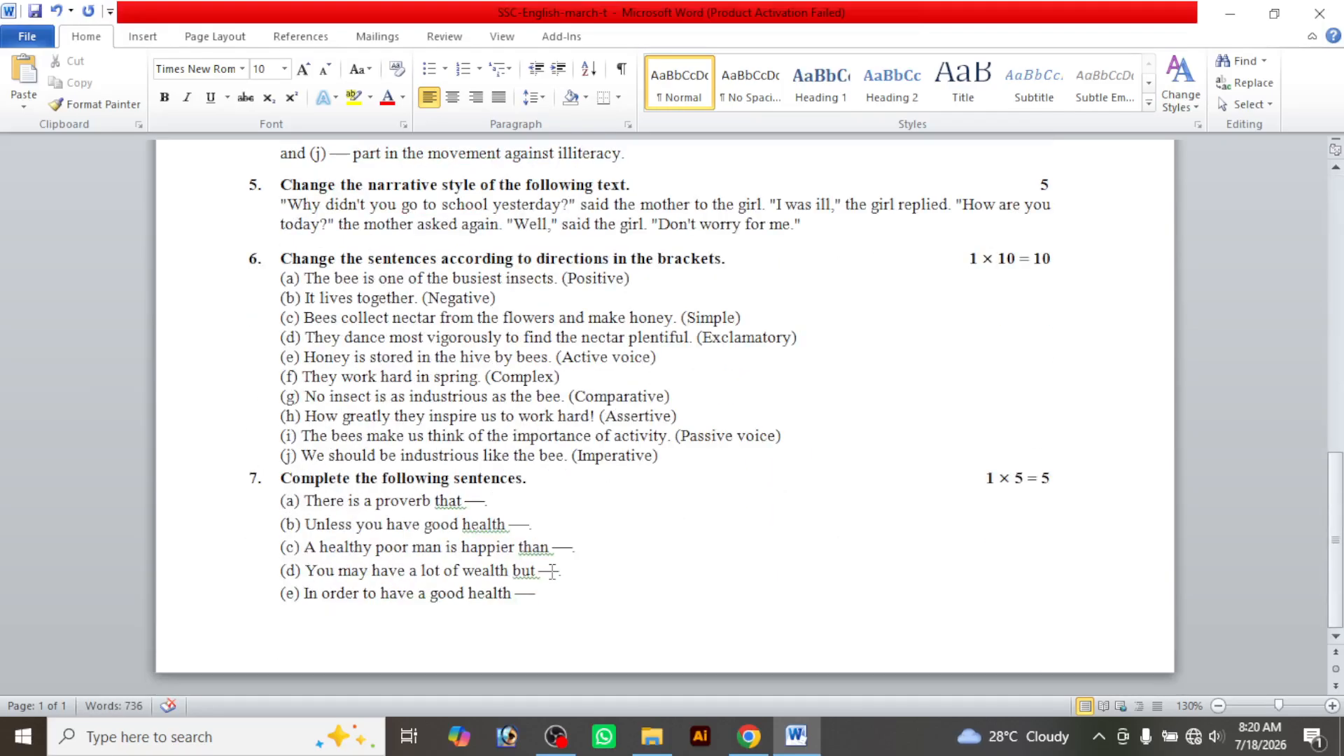
{"action": "left_click", "coordinate": [443, 632]}
{"action": "scroll", "coordinate": [606, 447], "scroll_direction": "up", "scroll_amount": 5}
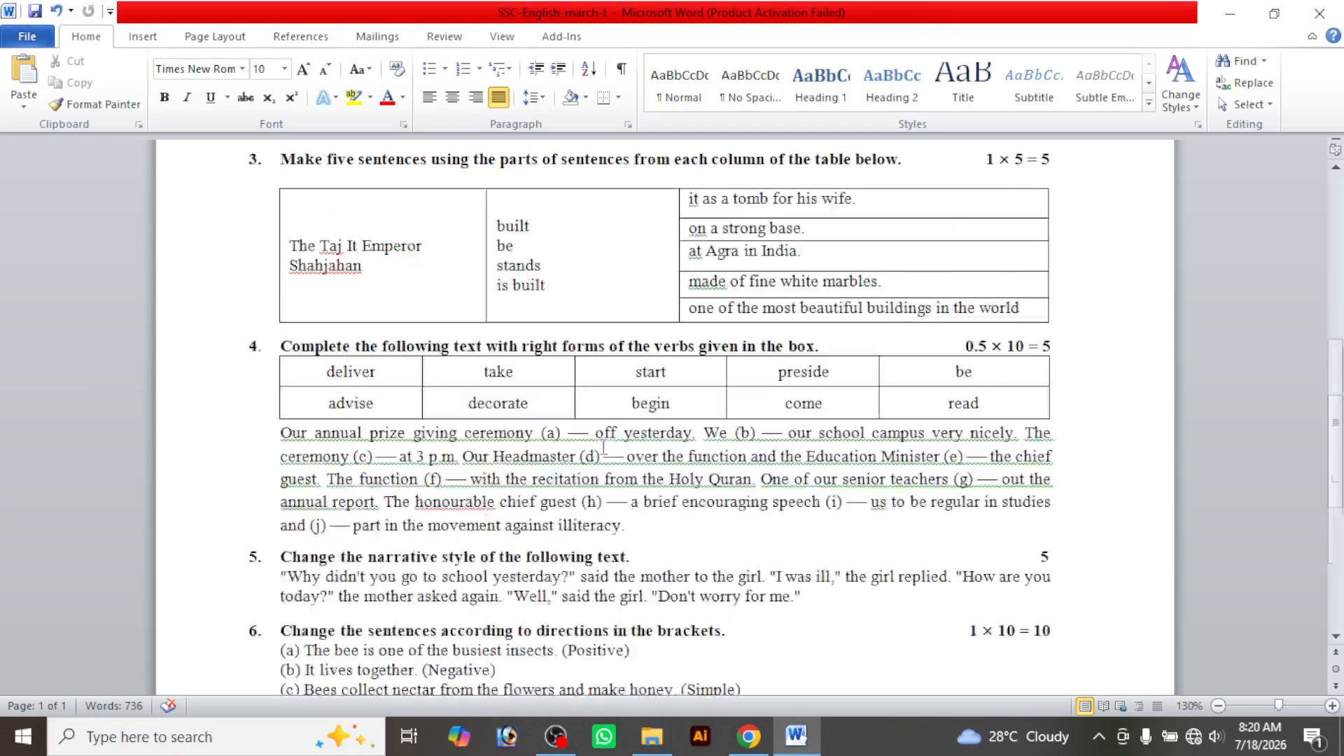
{"action": "scroll", "coordinate": [632, 456], "scroll_direction": "down", "scroll_amount": 1}
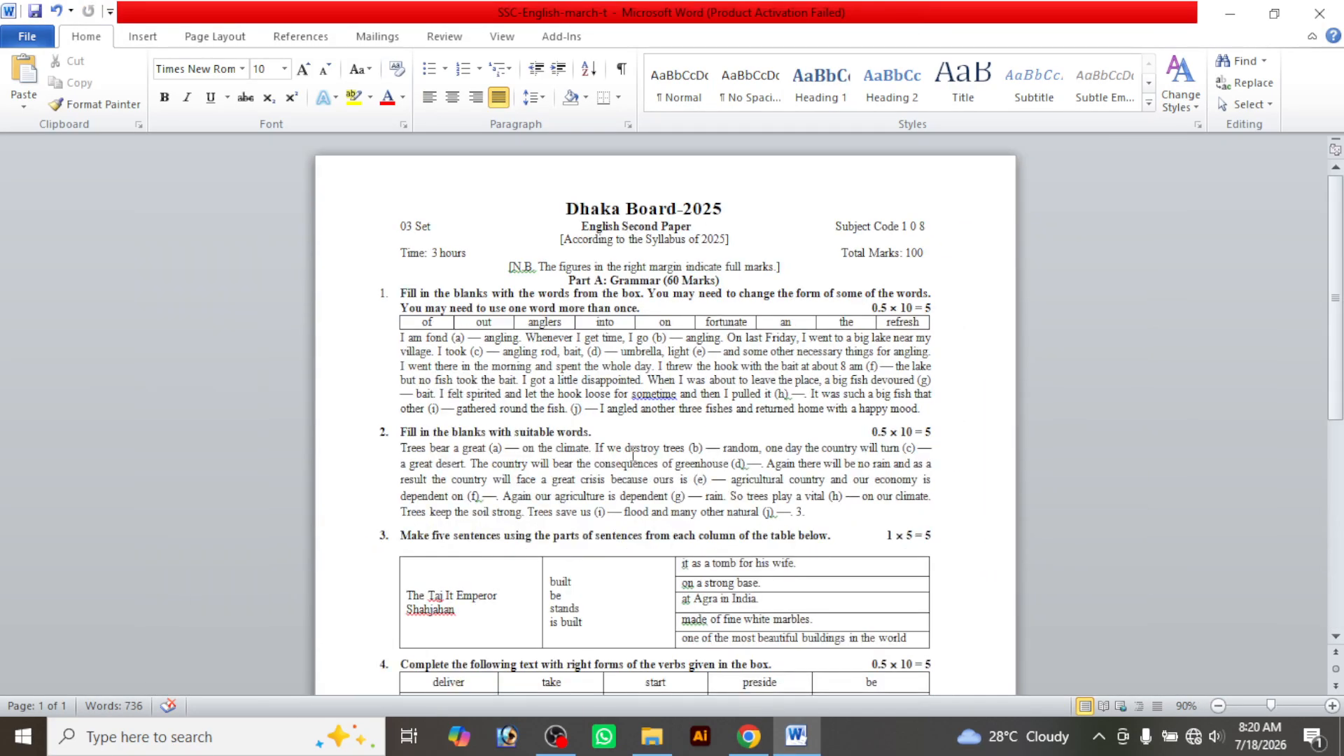
{"action": "scroll", "coordinate": [632, 418], "scroll_direction": "up", "scroll_amount": 2}
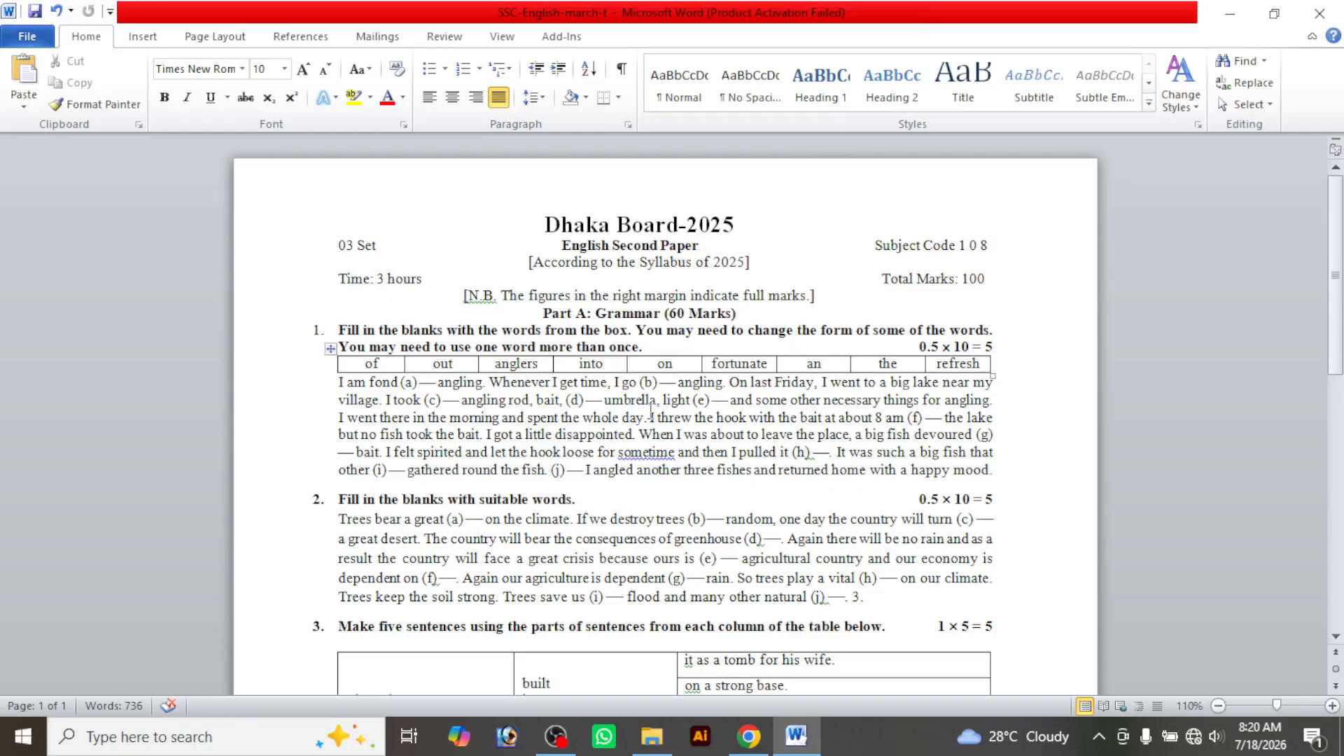
Try left alignment on the Dhaka Board-2025 title and centre it again
{"action": "left_click", "coordinate": [549, 231]}
{"action": "key", "text": "ctrl+l"}
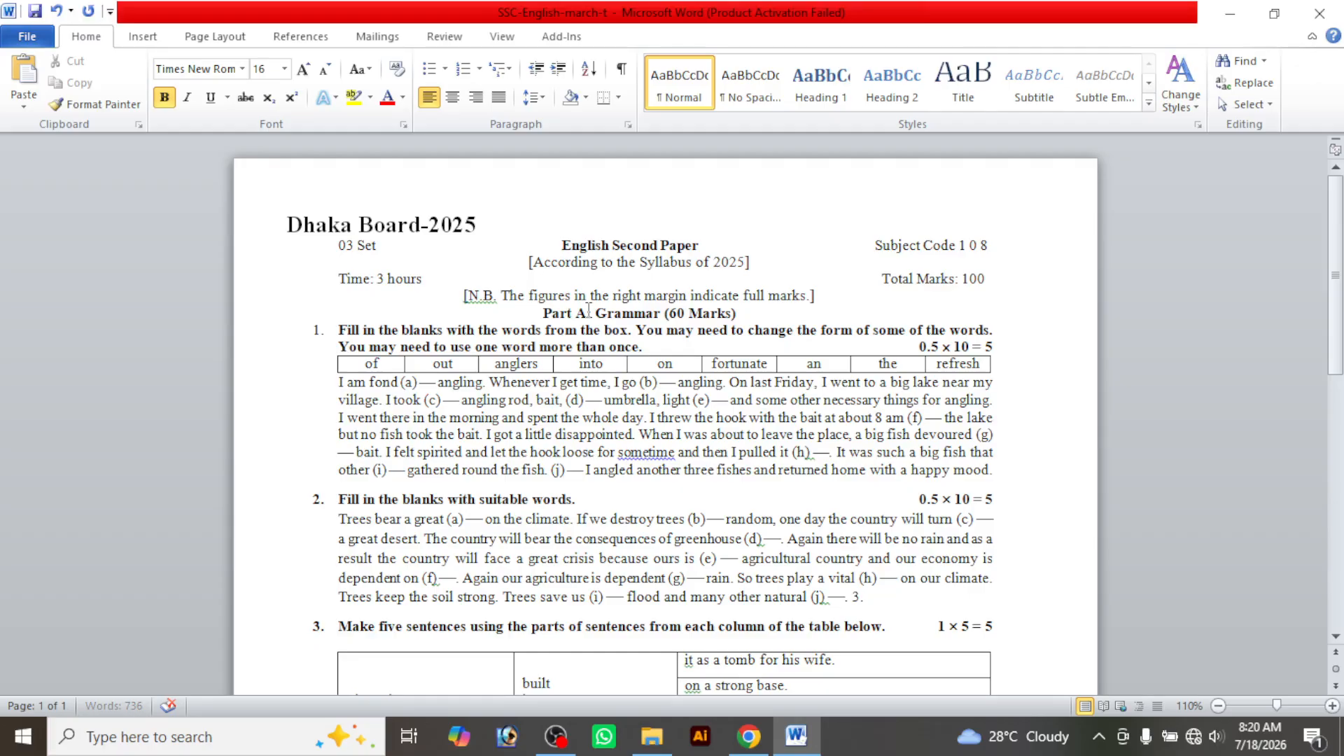
{"action": "key", "text": "ctrl+e"}
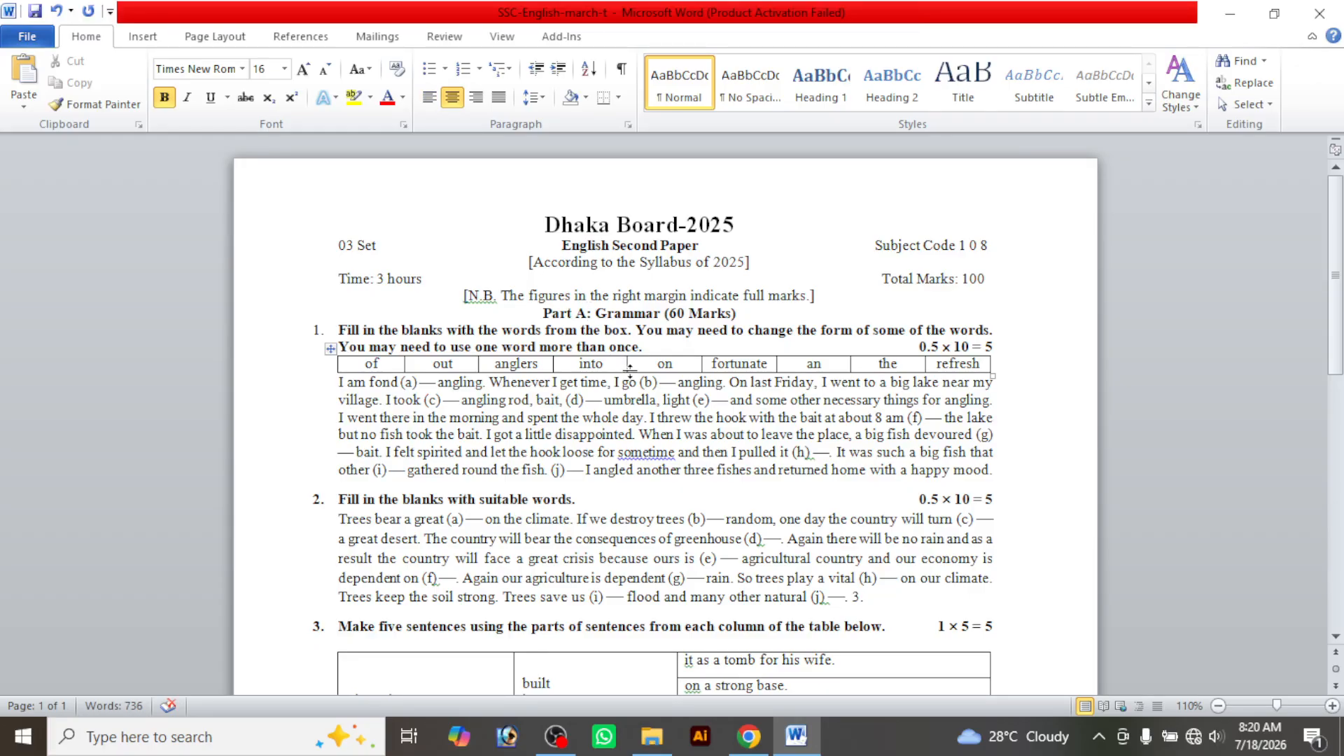
Shift English Second Paper under the title with extra spacing before it, and remove the excess spacing before Subject Code 1 0 8
{"action": "left_click", "coordinate": [566, 244]}
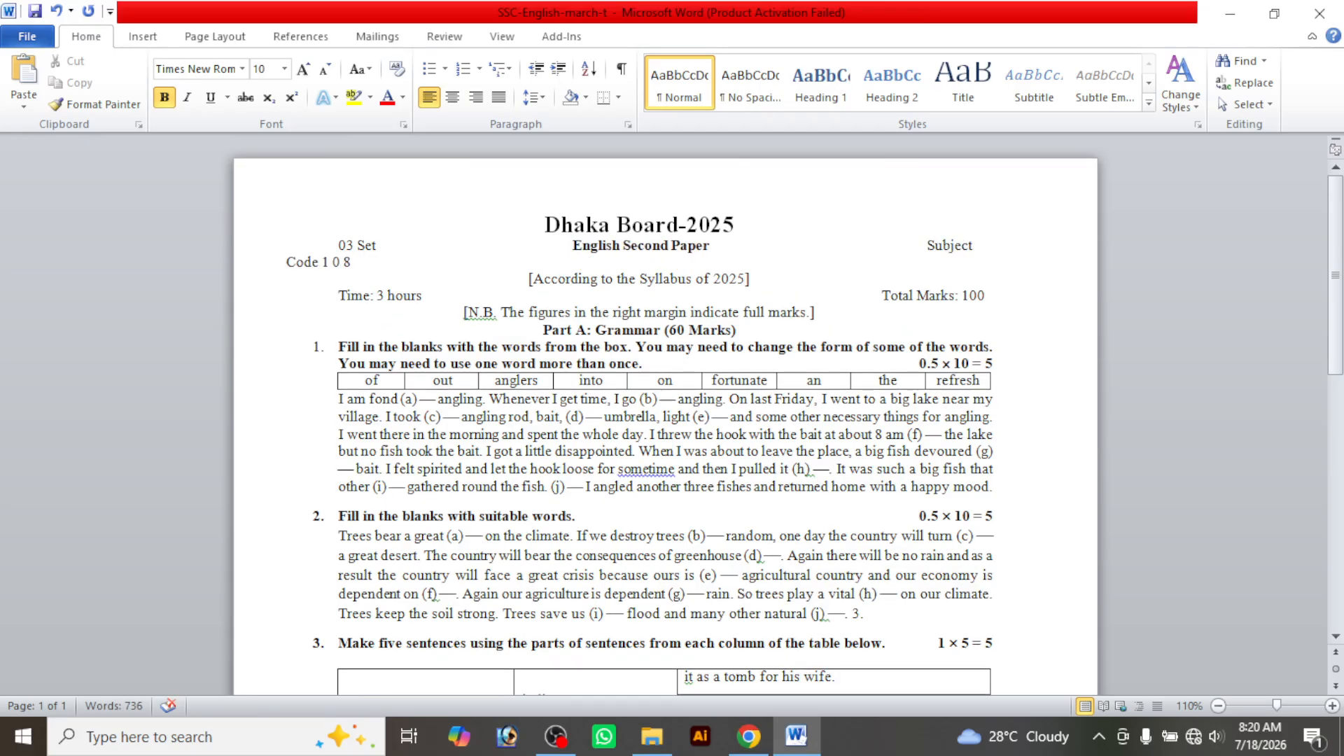
{"action": "left_click", "coordinate": [886, 255]}
{"action": "key", "text": "BackSpace"}
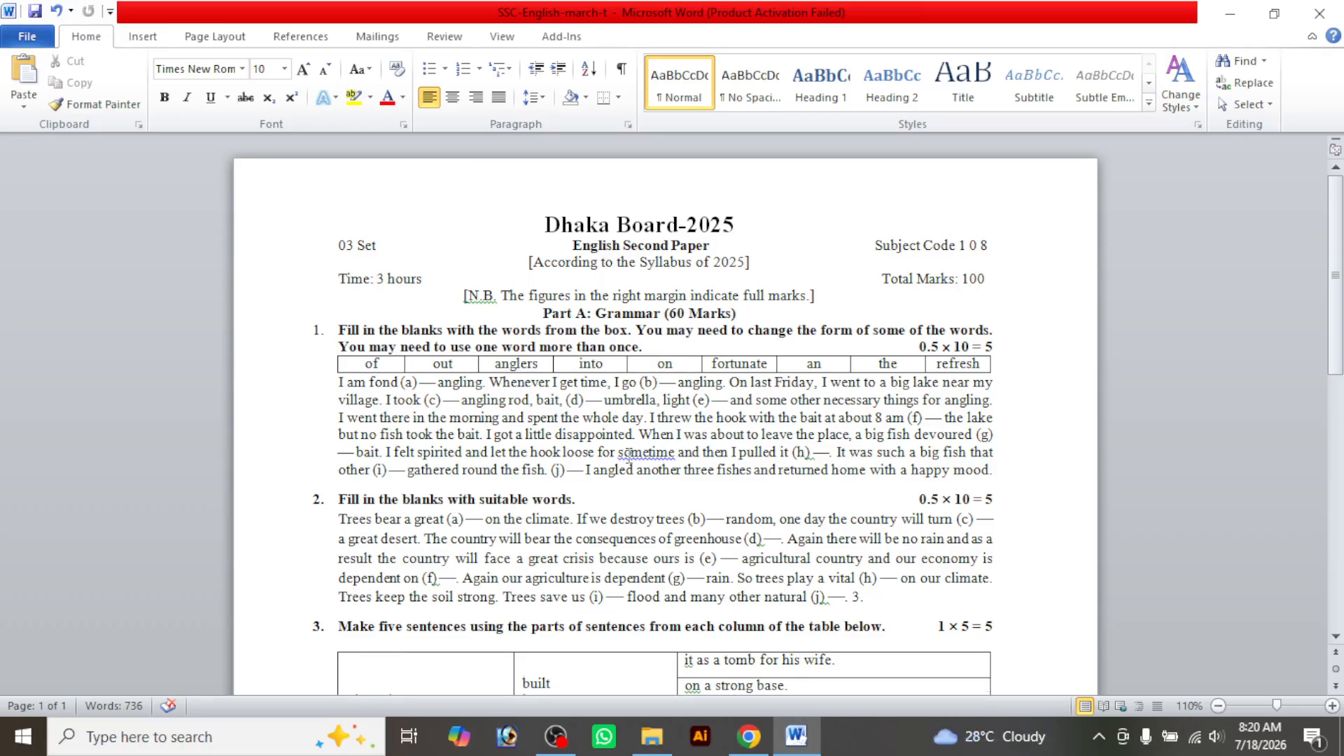
Examine the layout of the whole page, from the last questions back up to the header
{"action": "scroll", "coordinate": [630, 514], "scroll_direction": "down", "scroll_amount": 15}
{"action": "left_click", "coordinate": [608, 580]}
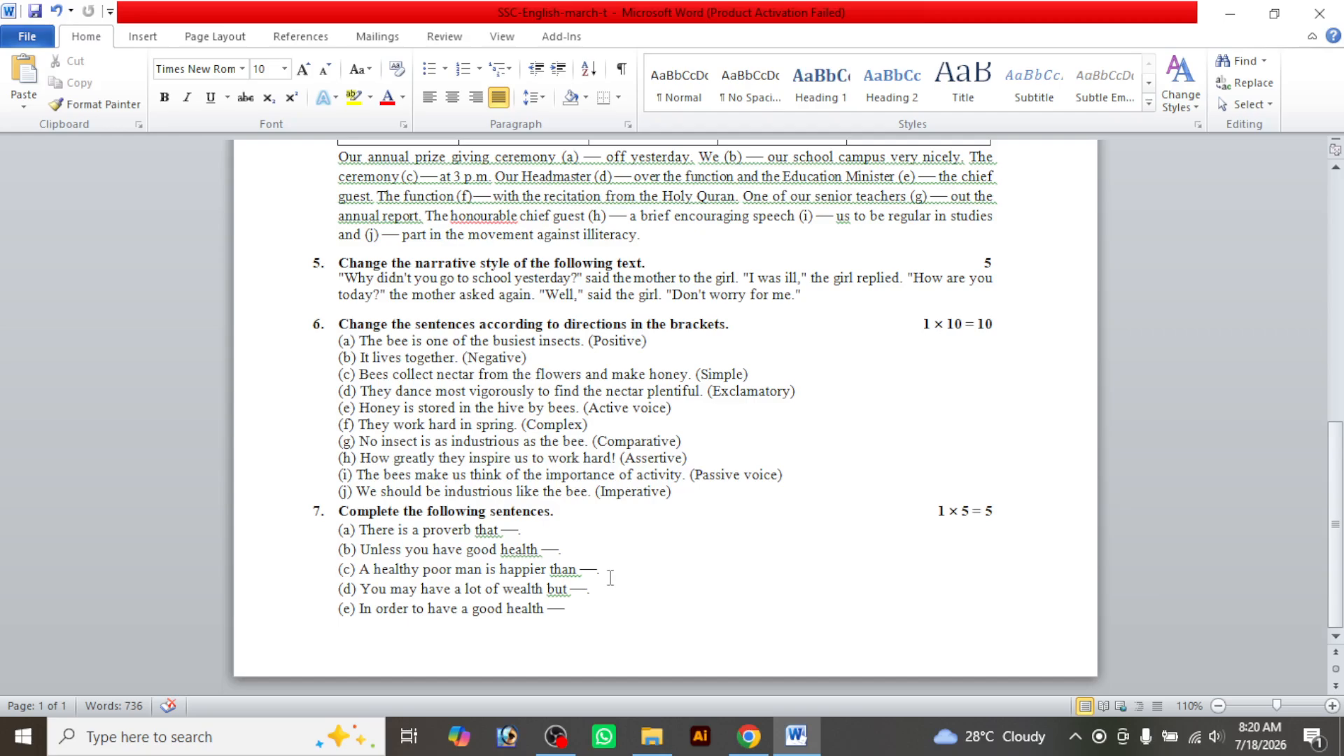
{"action": "scroll", "coordinate": [801, 494], "scroll_direction": "down", "scroll_amount": 6, "text": "ctrl"}
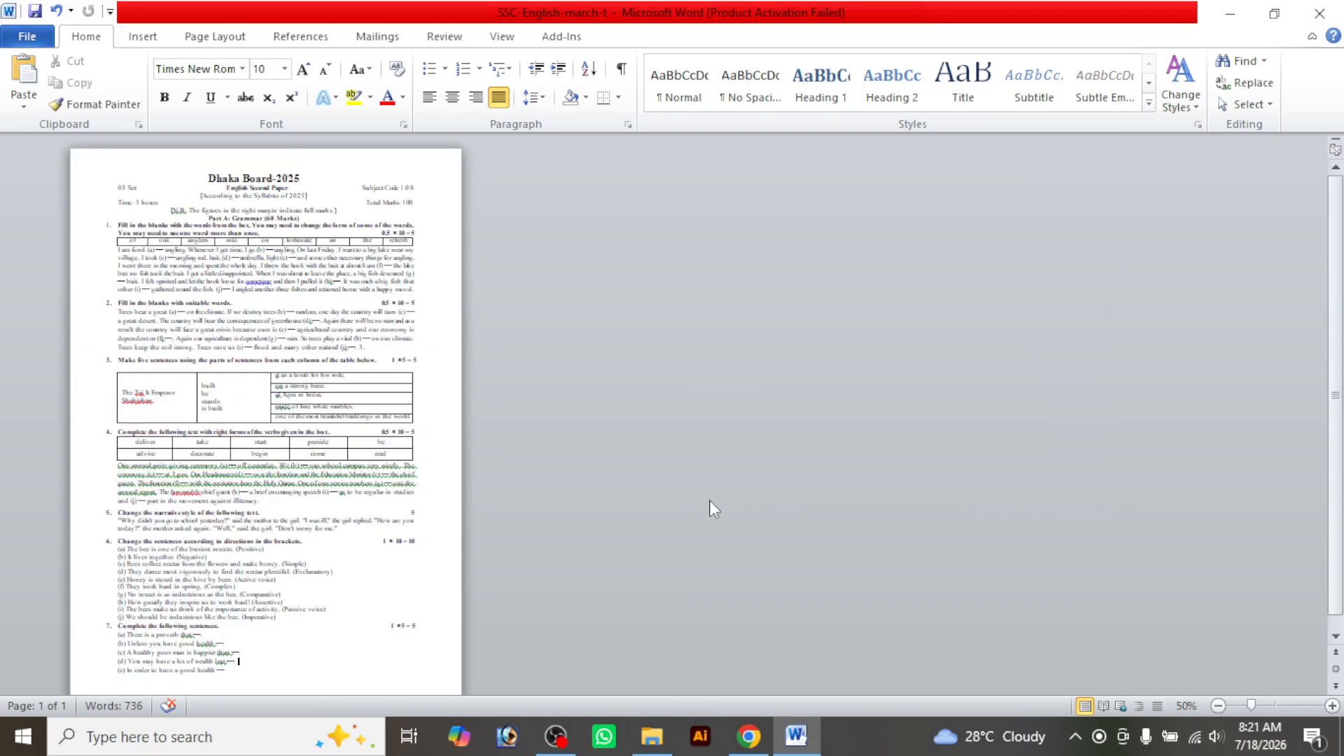
{"action": "scroll", "coordinate": [401, 482], "scroll_direction": "up", "scroll_amount": 2, "text": "ctrl"}
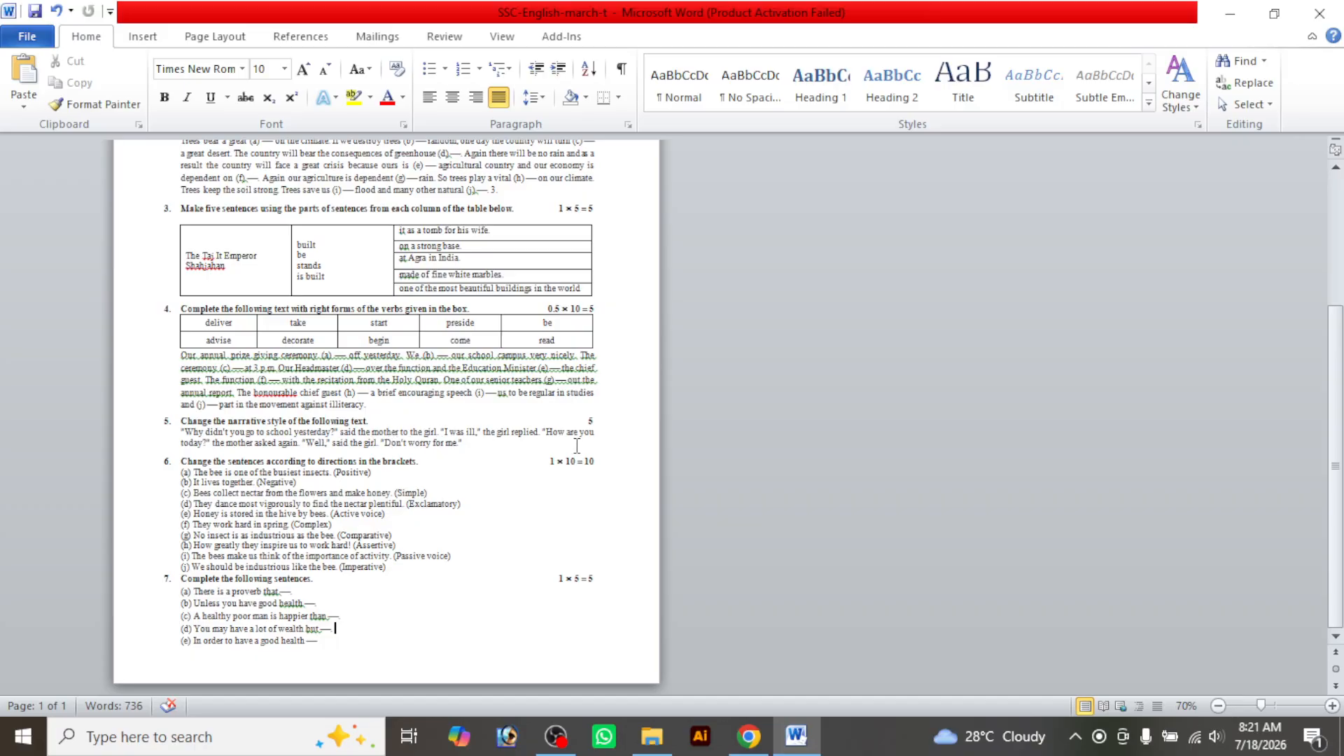
{"action": "scroll", "coordinate": [611, 446], "scroll_direction": "up", "scroll_amount": 2, "text": "ctrl"}
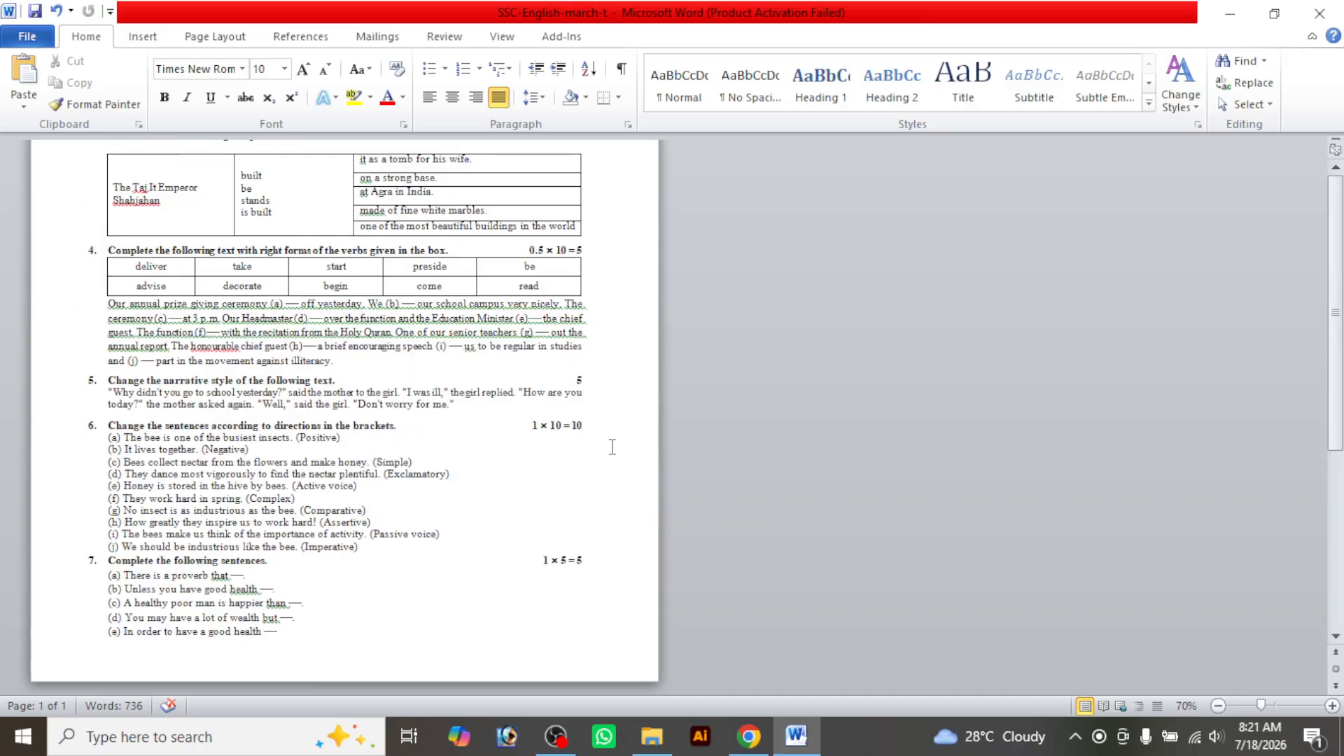
{"action": "scroll", "coordinate": [743, 440], "scroll_direction": "up", "scroll_amount": 6}
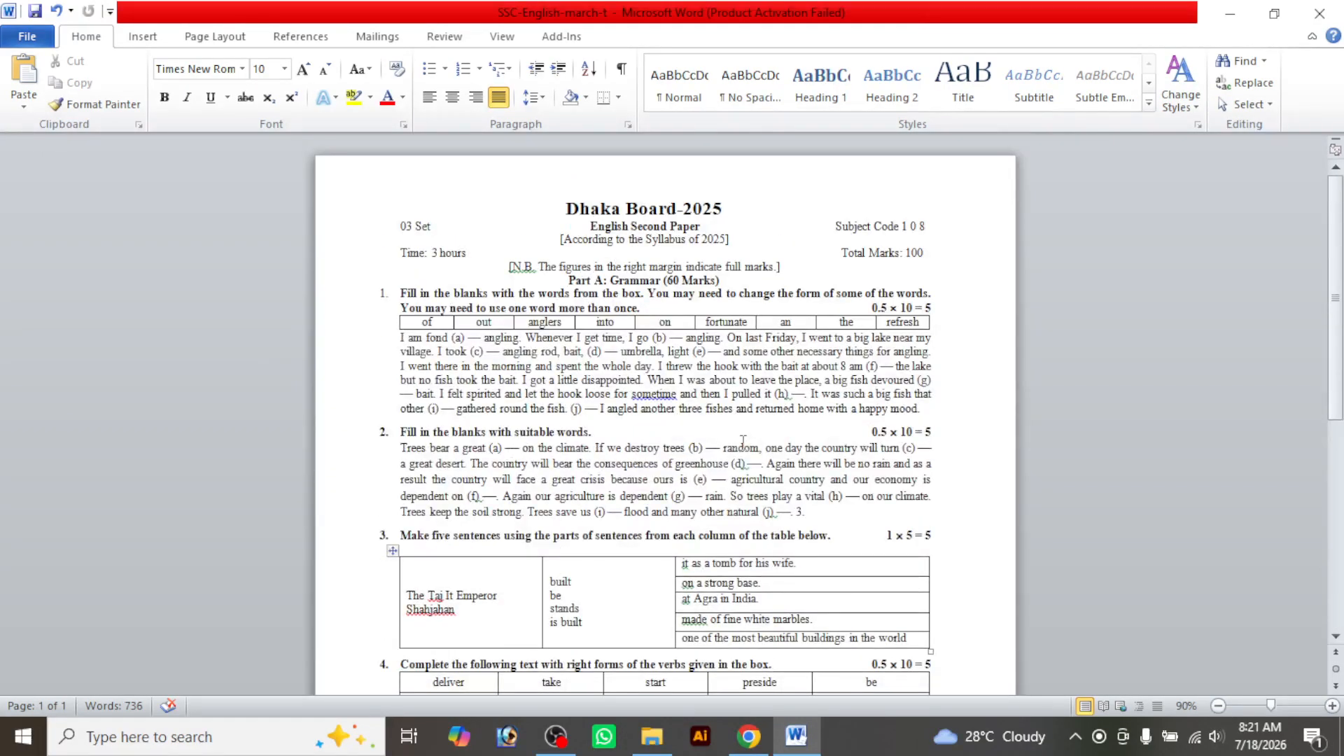
Save a PDF copy of the document to the Desktop as SSC-English-march-t
{"action": "left_click", "coordinate": [29, 39]}
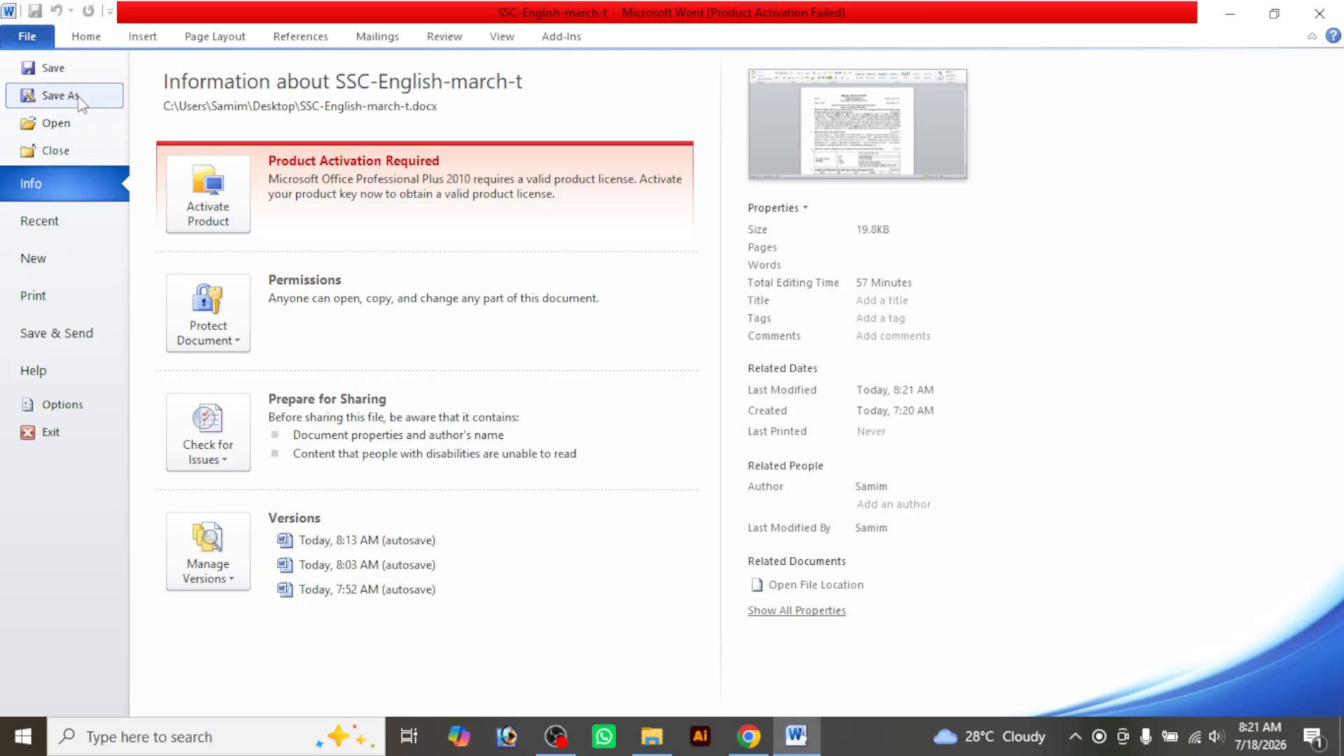
{"action": "key", "text": "Escape"}
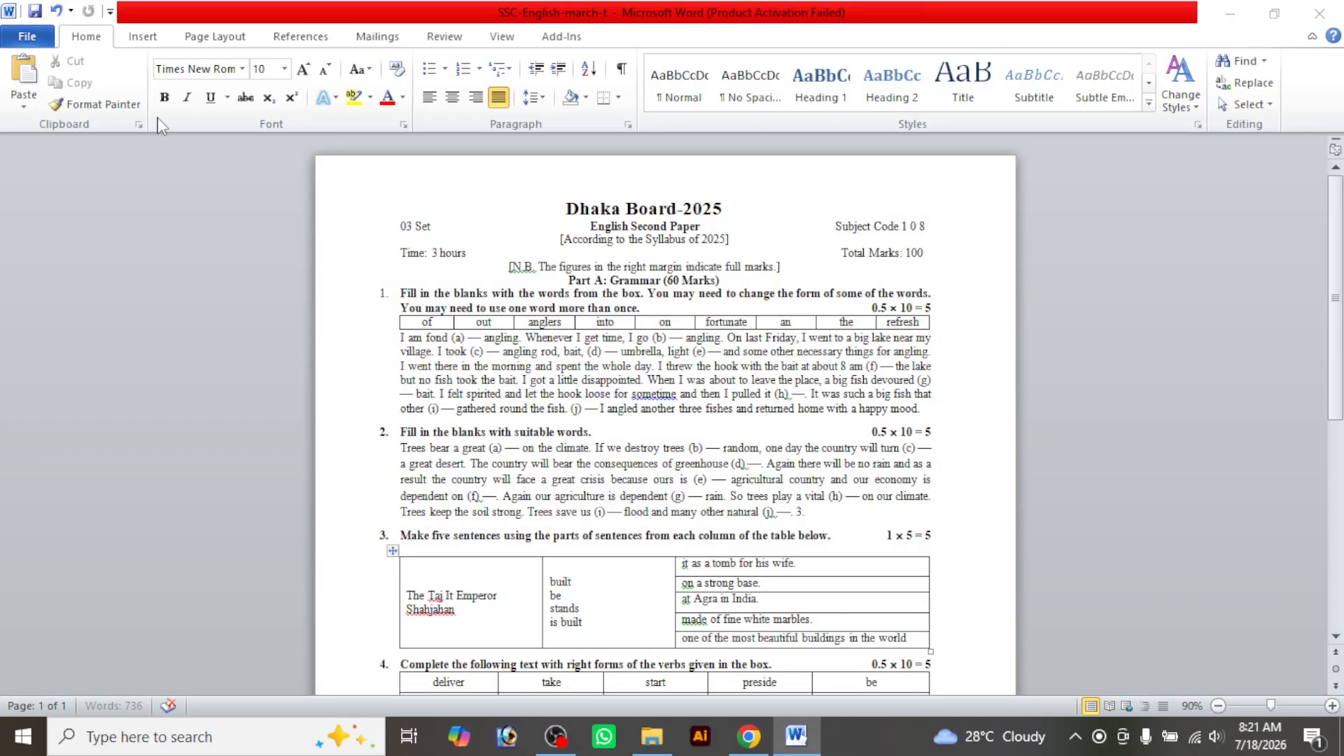
{"action": "left_click", "coordinate": [81, 165]}
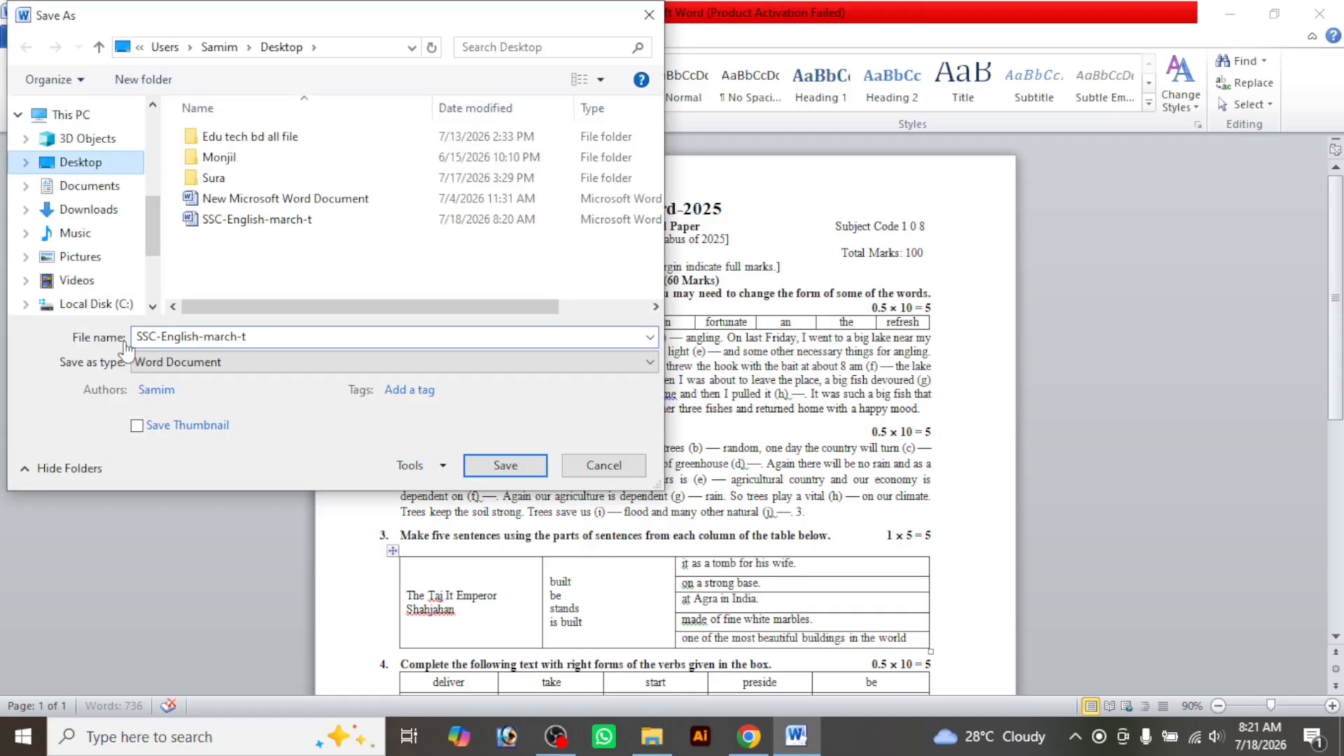
{"action": "left_click", "coordinate": [209, 366]}
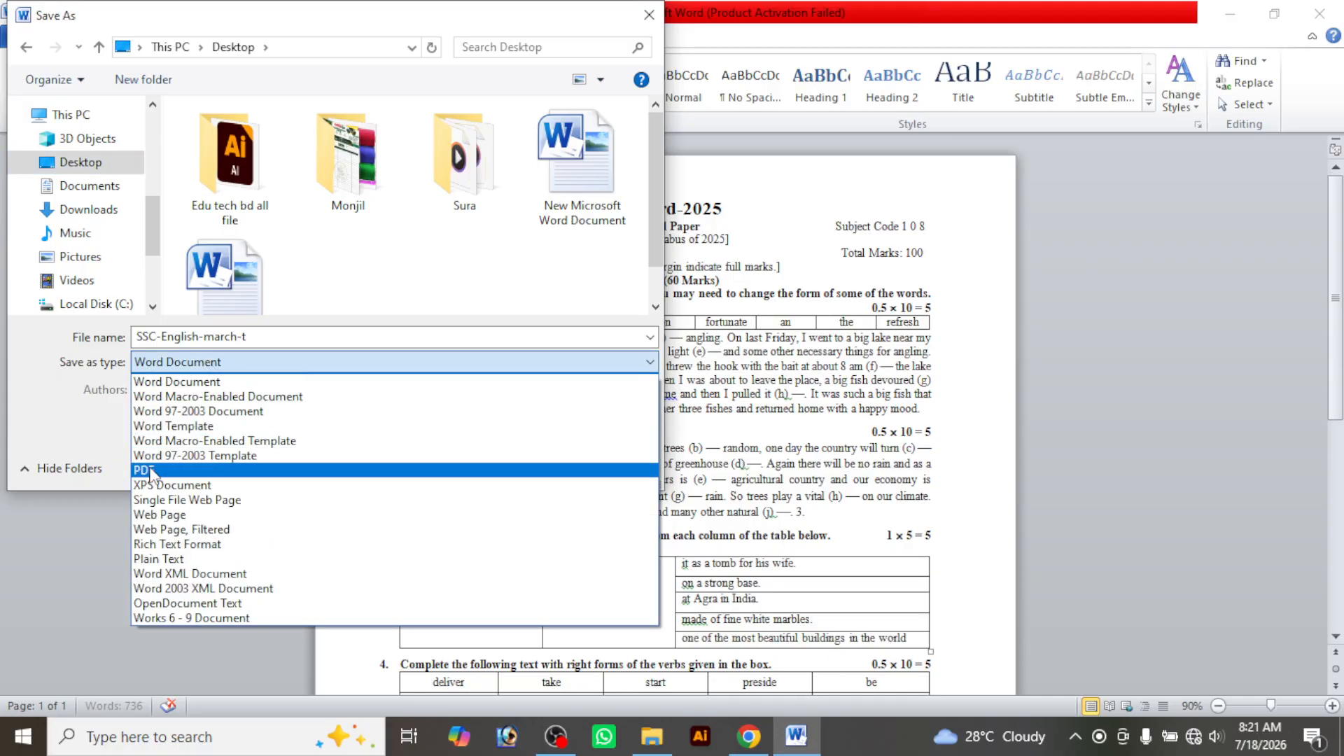
{"action": "left_click", "coordinate": [177, 465]}
{"action": "left_click", "coordinate": [505, 517]}
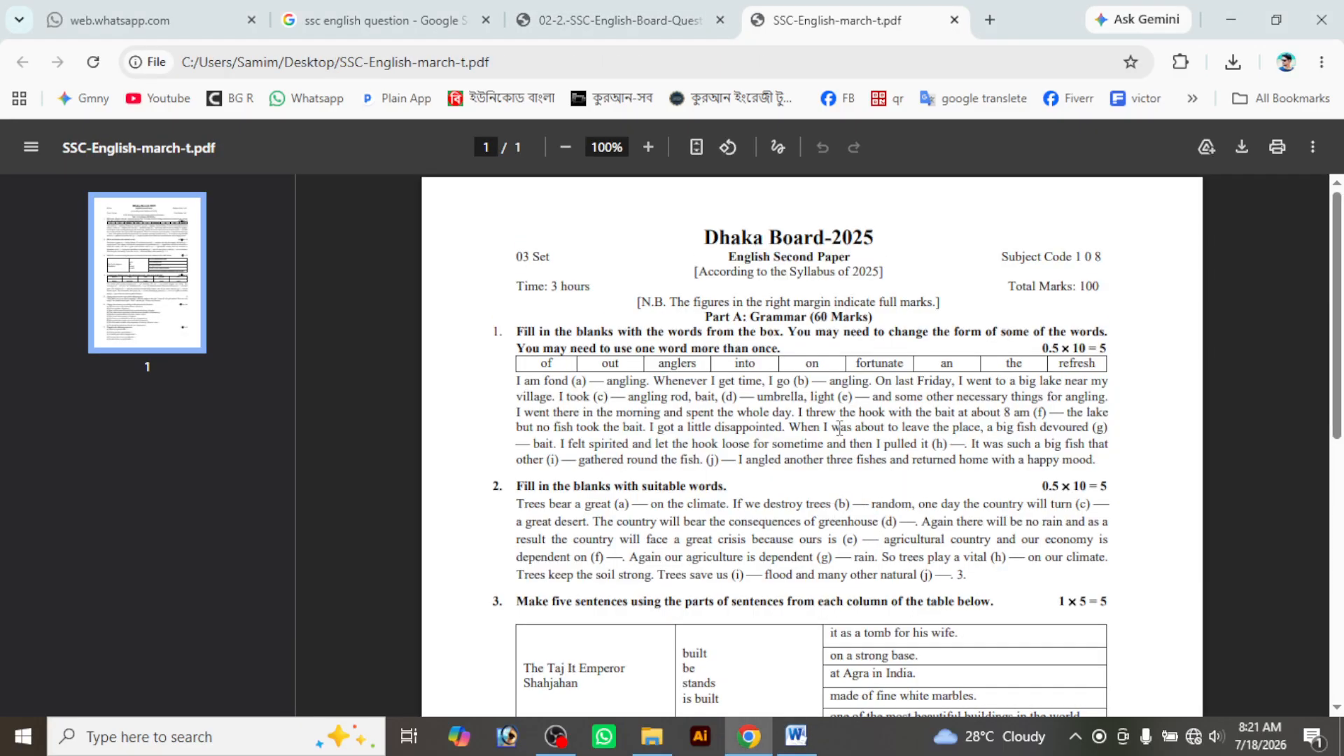
Compare the exported SSC-English-march-t.pdf with the source board questions PDF in Chrome, and return to the Word document
{"action": "left_click", "coordinate": [609, 20]}
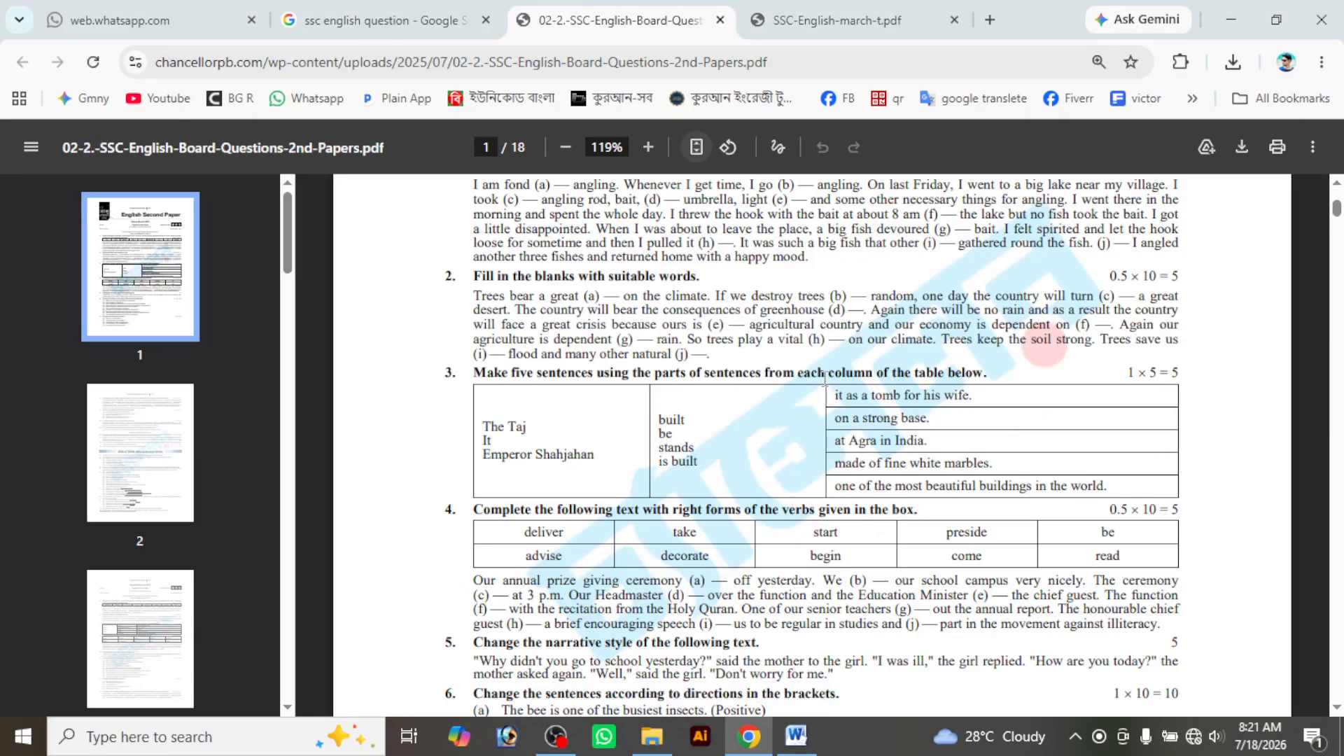
{"action": "scroll", "coordinate": [825, 378], "scroll_direction": "down", "scroll_amount": 3}
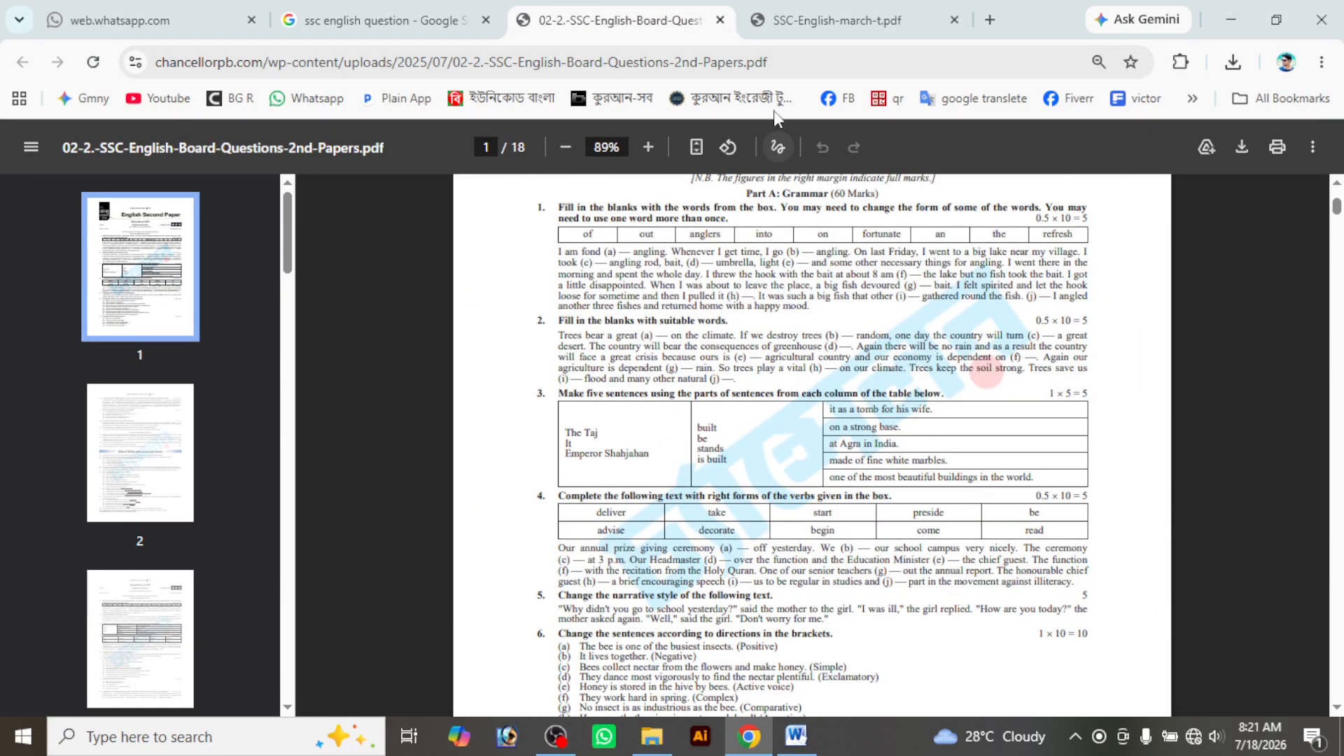
{"action": "left_click", "coordinate": [796, 9]}
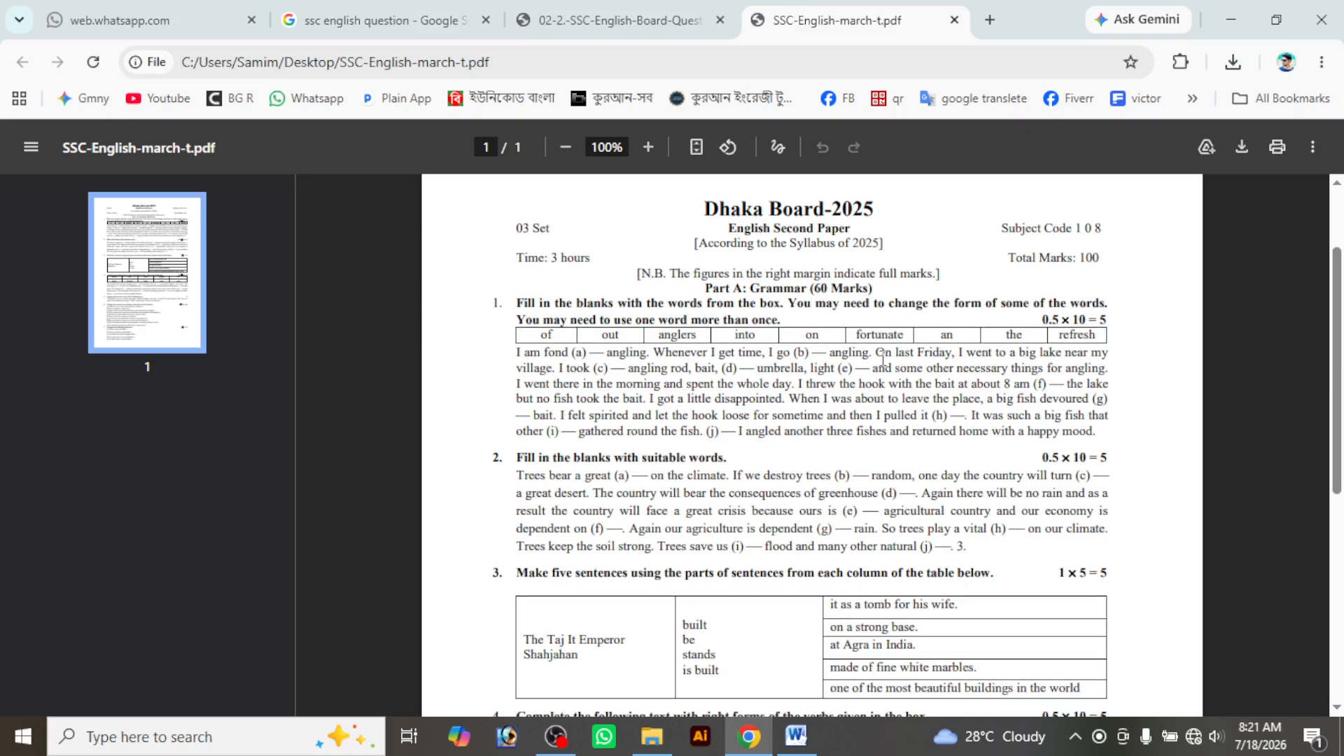
{"action": "scroll", "coordinate": [880, 355], "scroll_direction": "down", "scroll_amount": 9}
{"action": "left_click", "coordinate": [714, 7]}
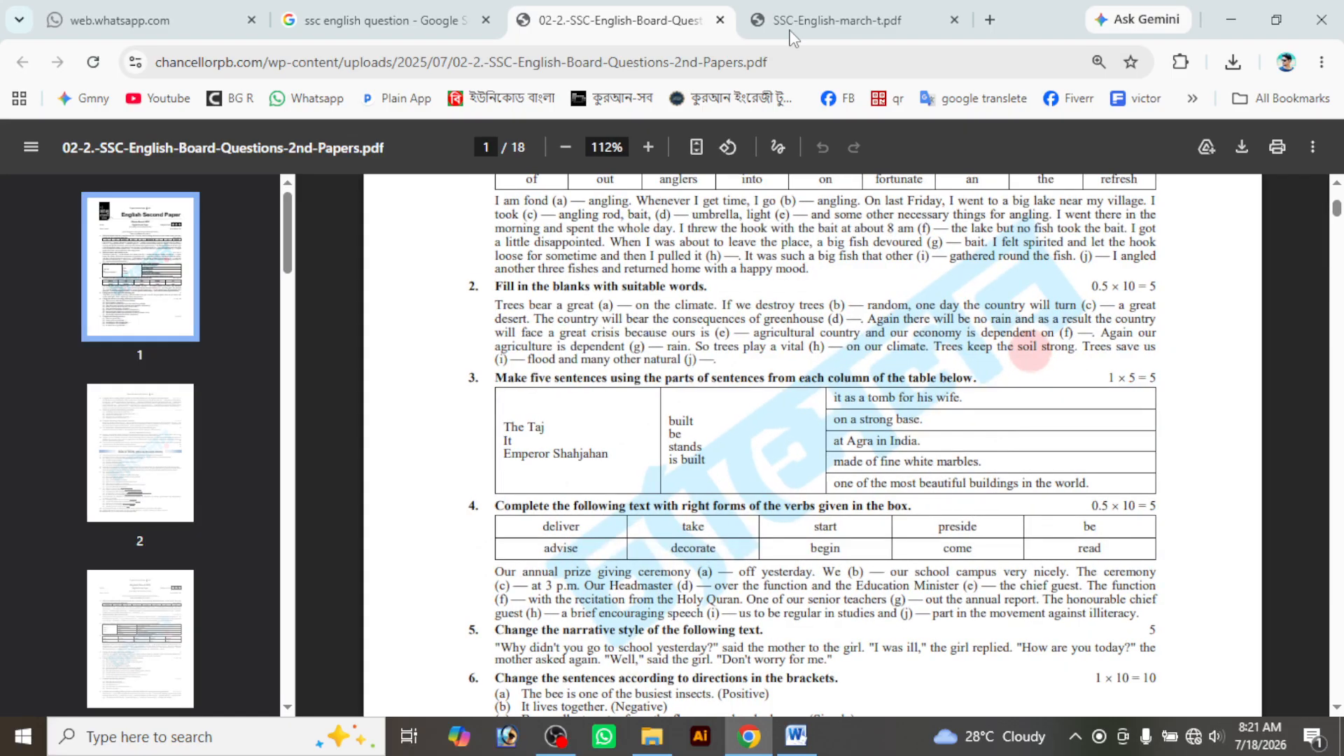
{"action": "key", "text": "ctrl+Tab"}
{"action": "scroll", "coordinate": [994, 409], "scroll_direction": "up", "scroll_amount": 9}
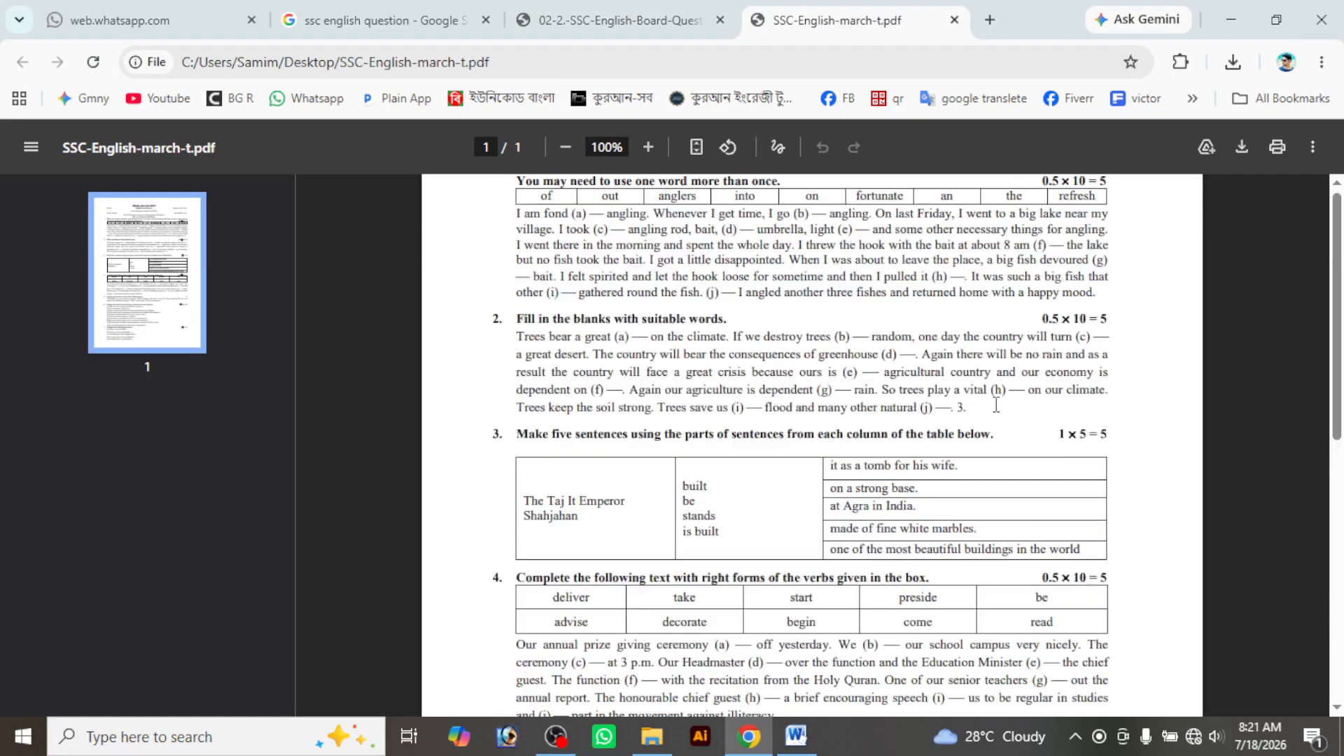
{"action": "left_click", "coordinate": [606, 8]}
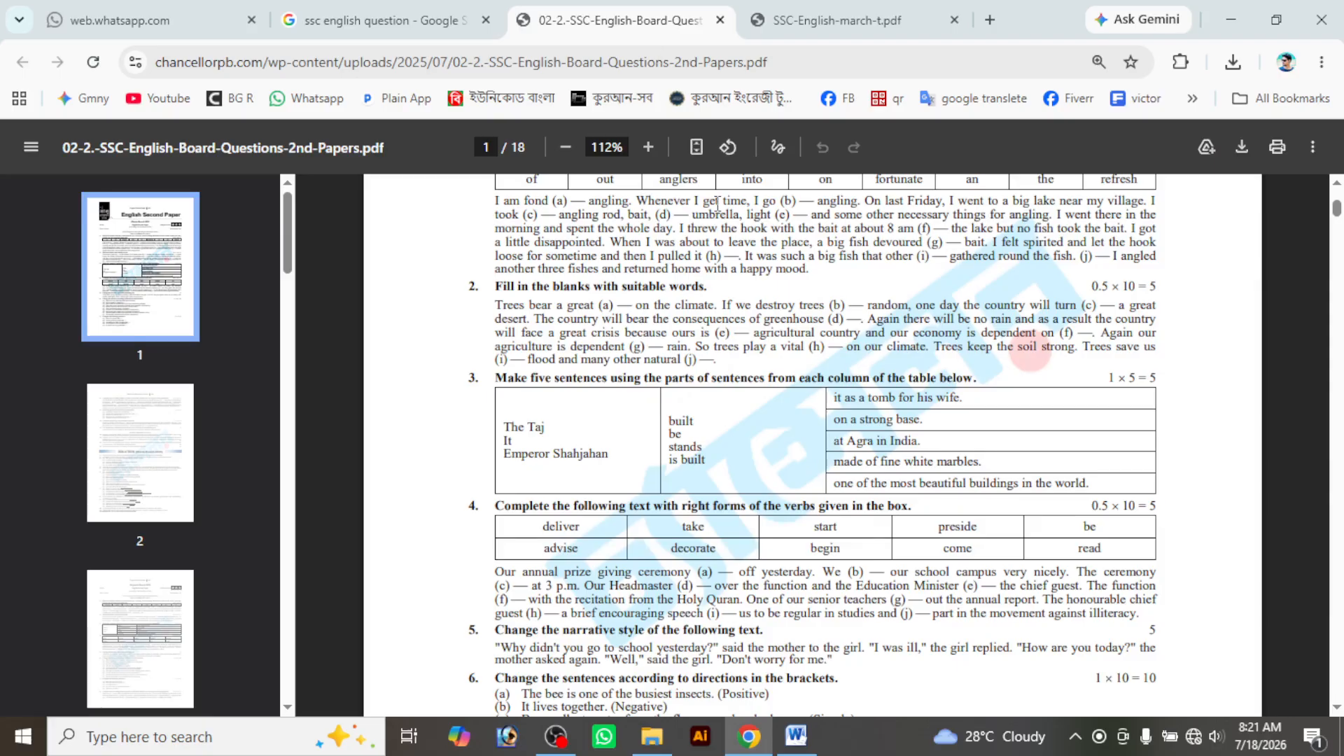
{"action": "left_click", "coordinate": [797, 735]}
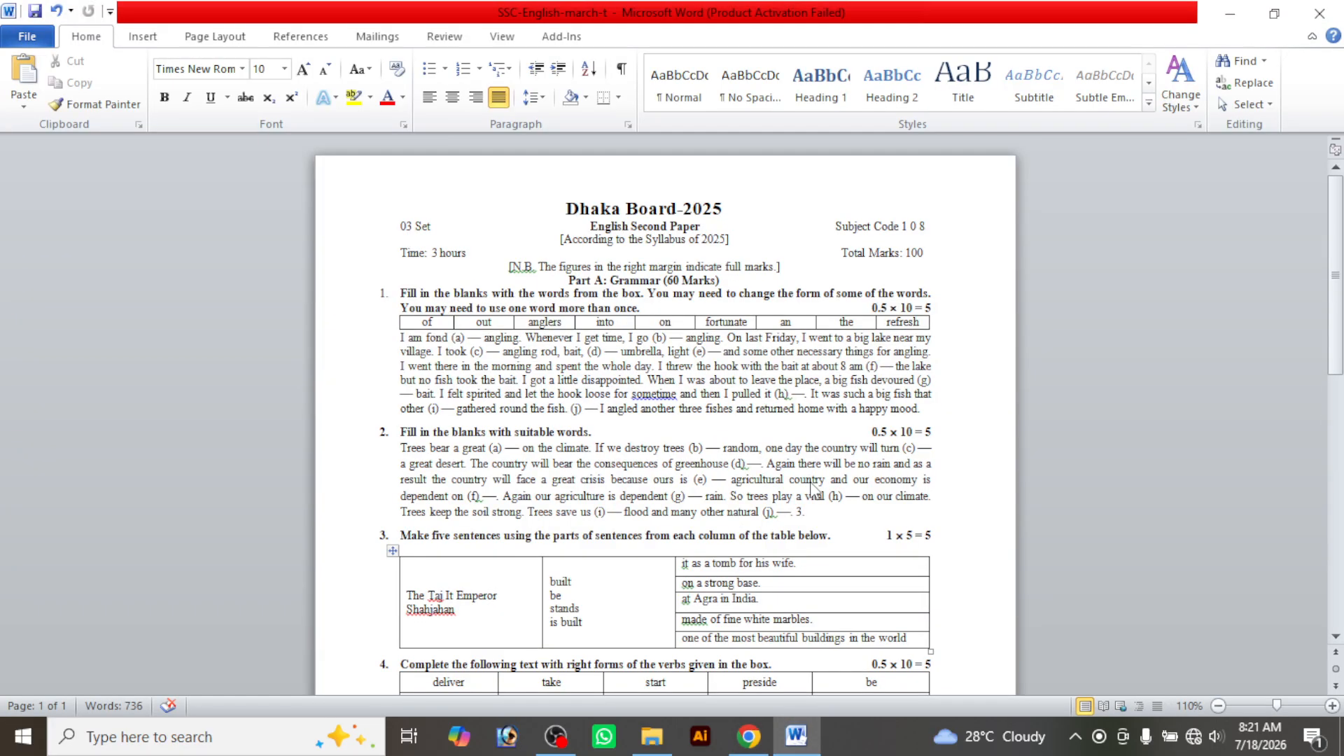
{"action": "scroll", "coordinate": [810, 483], "scroll_direction": "up", "scroll_amount": 2, "text": "ctrl"}
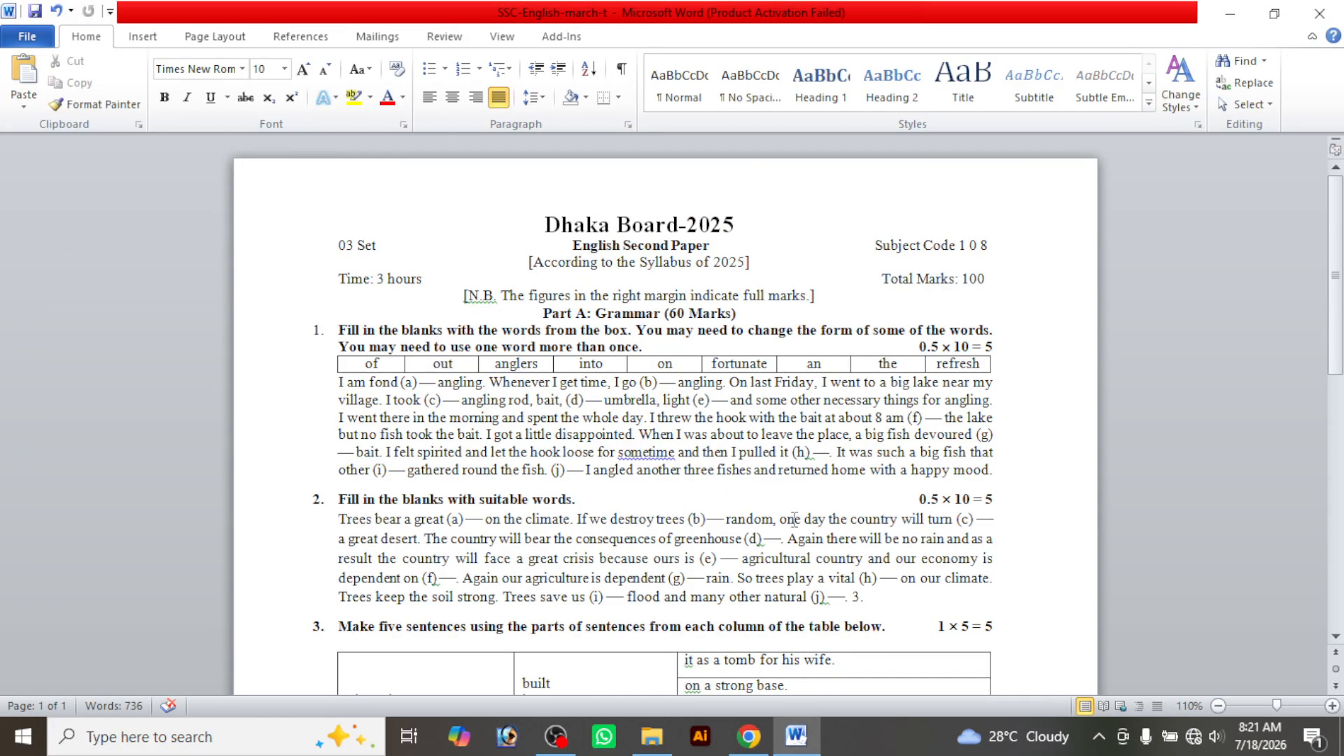